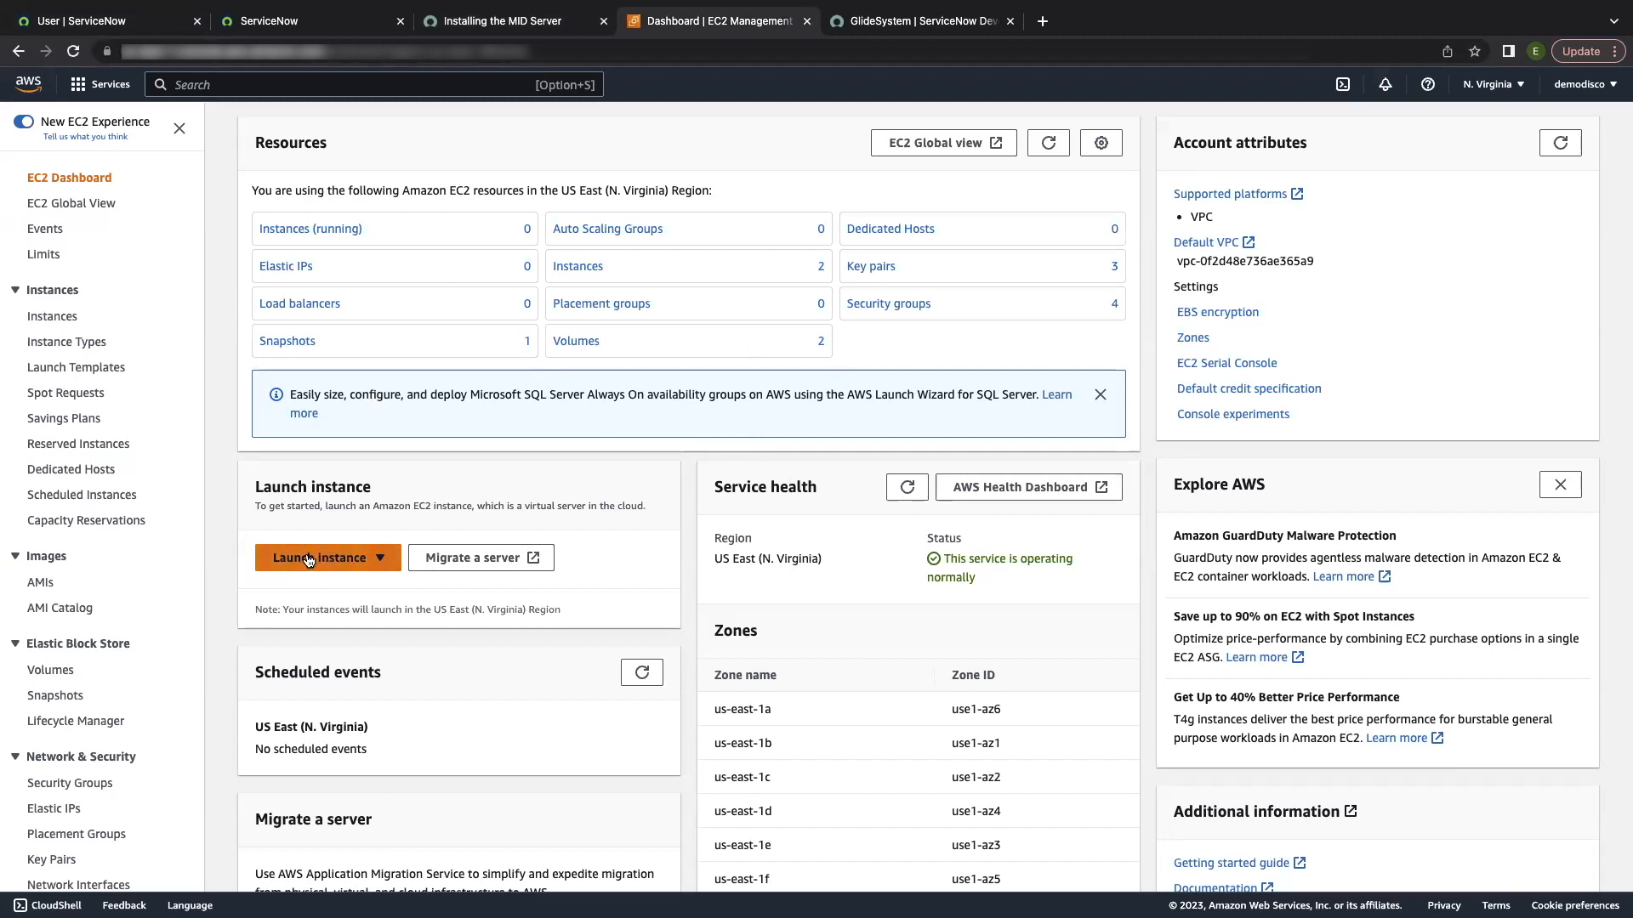
Step: Start a new instance launch from the EC2 Dashboard's Launch instance menu
left_click(309, 560)
left_click(341, 584)
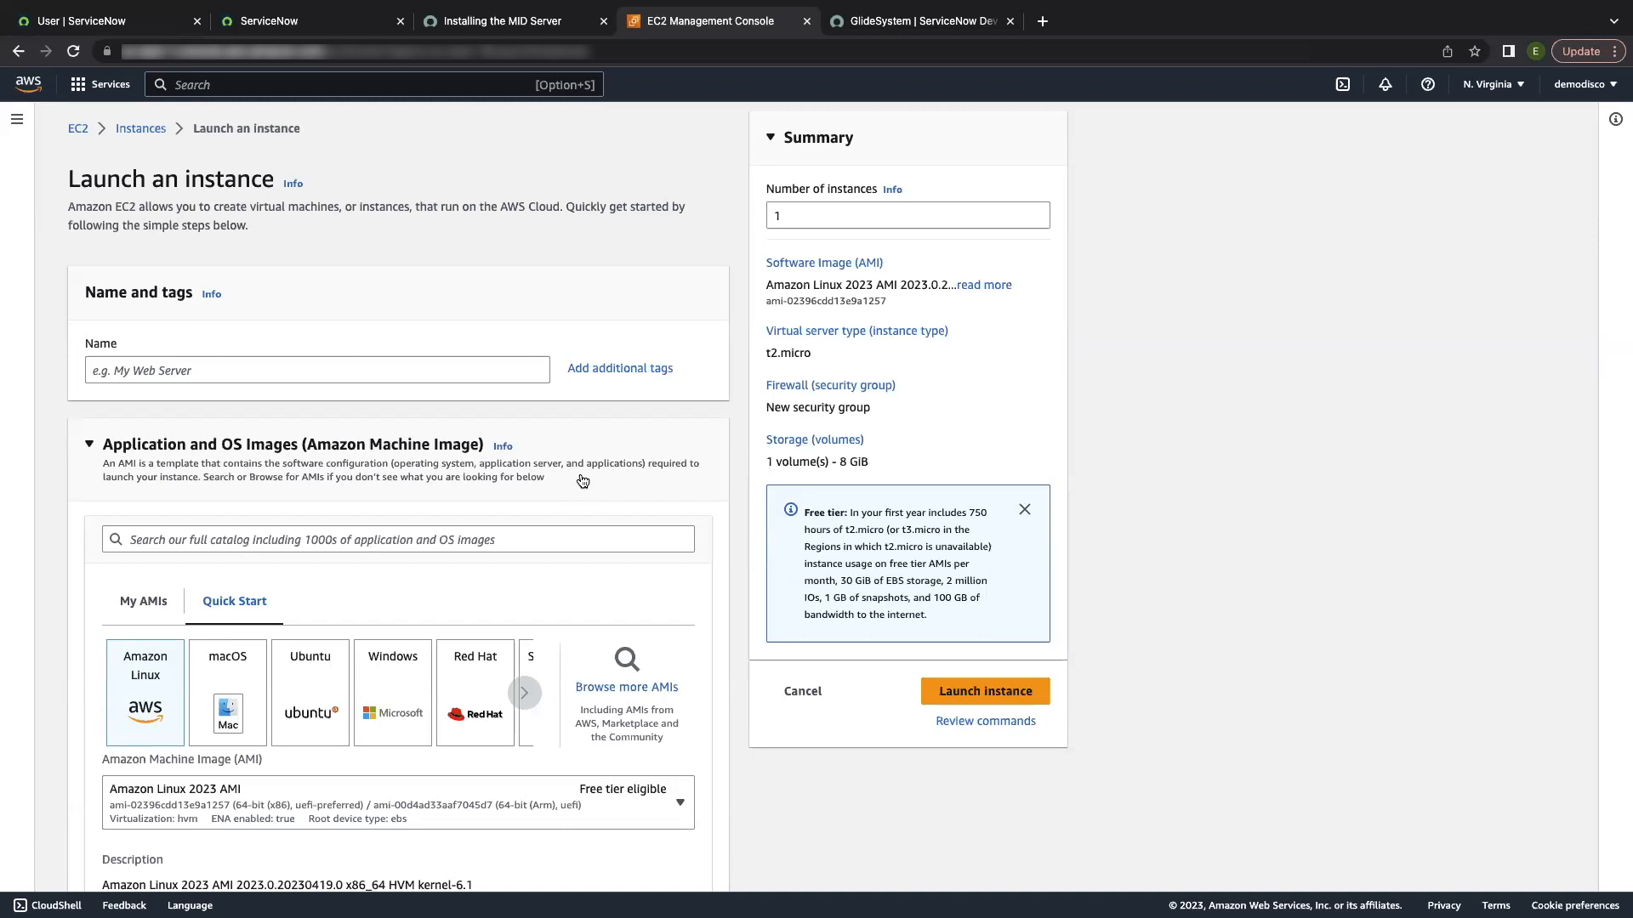
Step: Name the new instance 'STW MID instance'
left_click(426, 378)
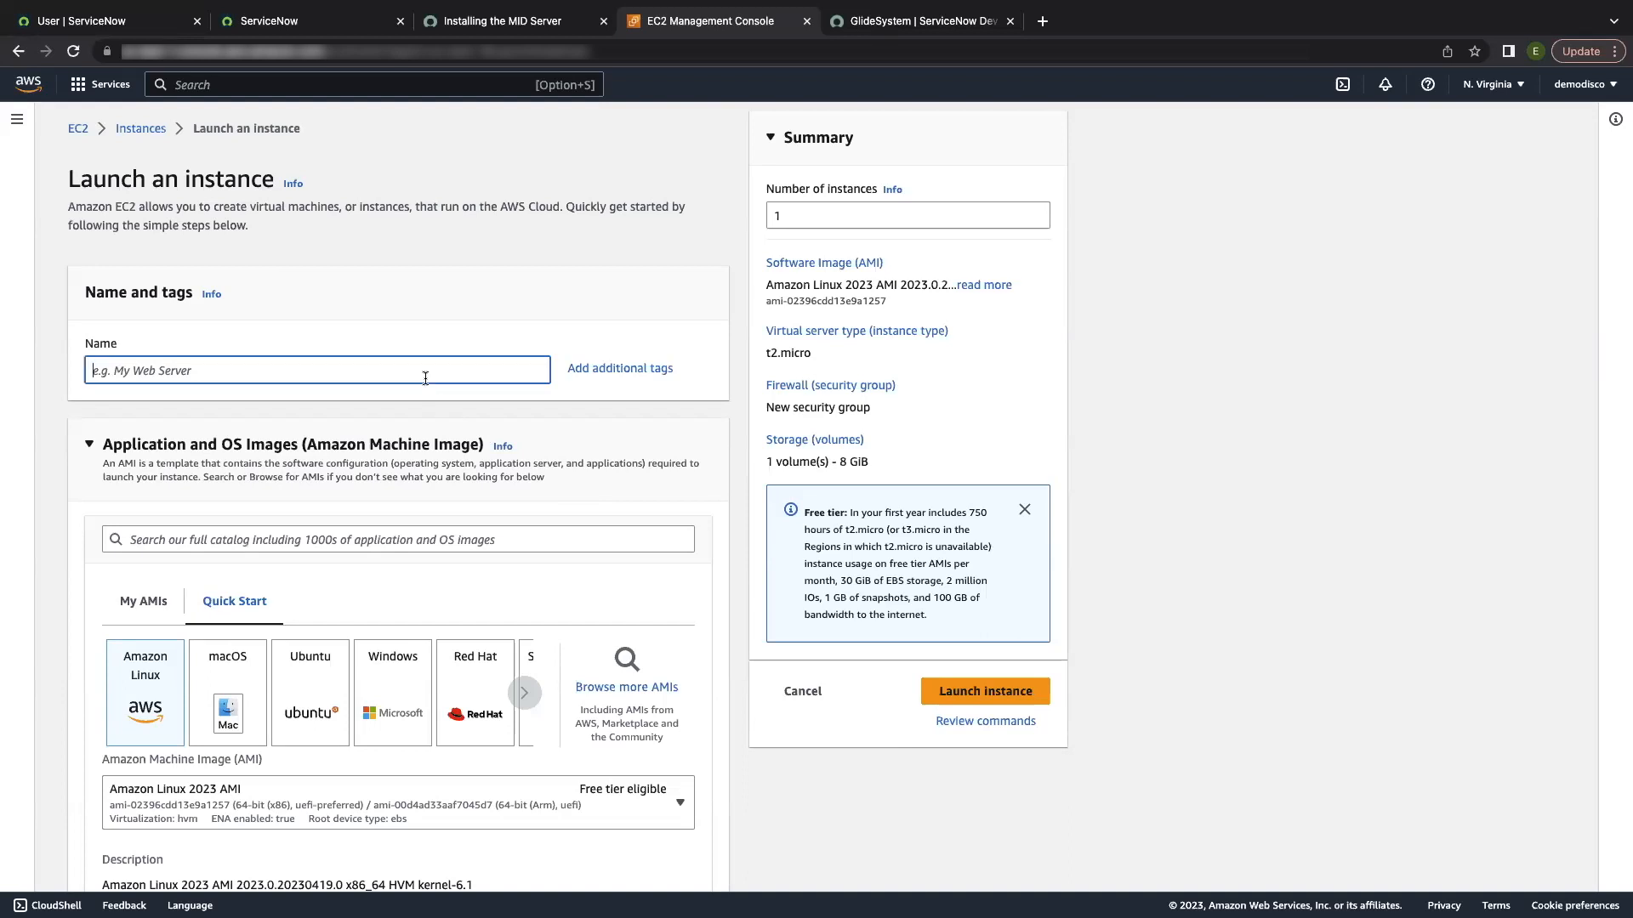
type("STW MID instance")
scroll(236, 695, "down", 2)
Step: Select the existing RSA key pair for login
scroll(236, 694, "down", 3)
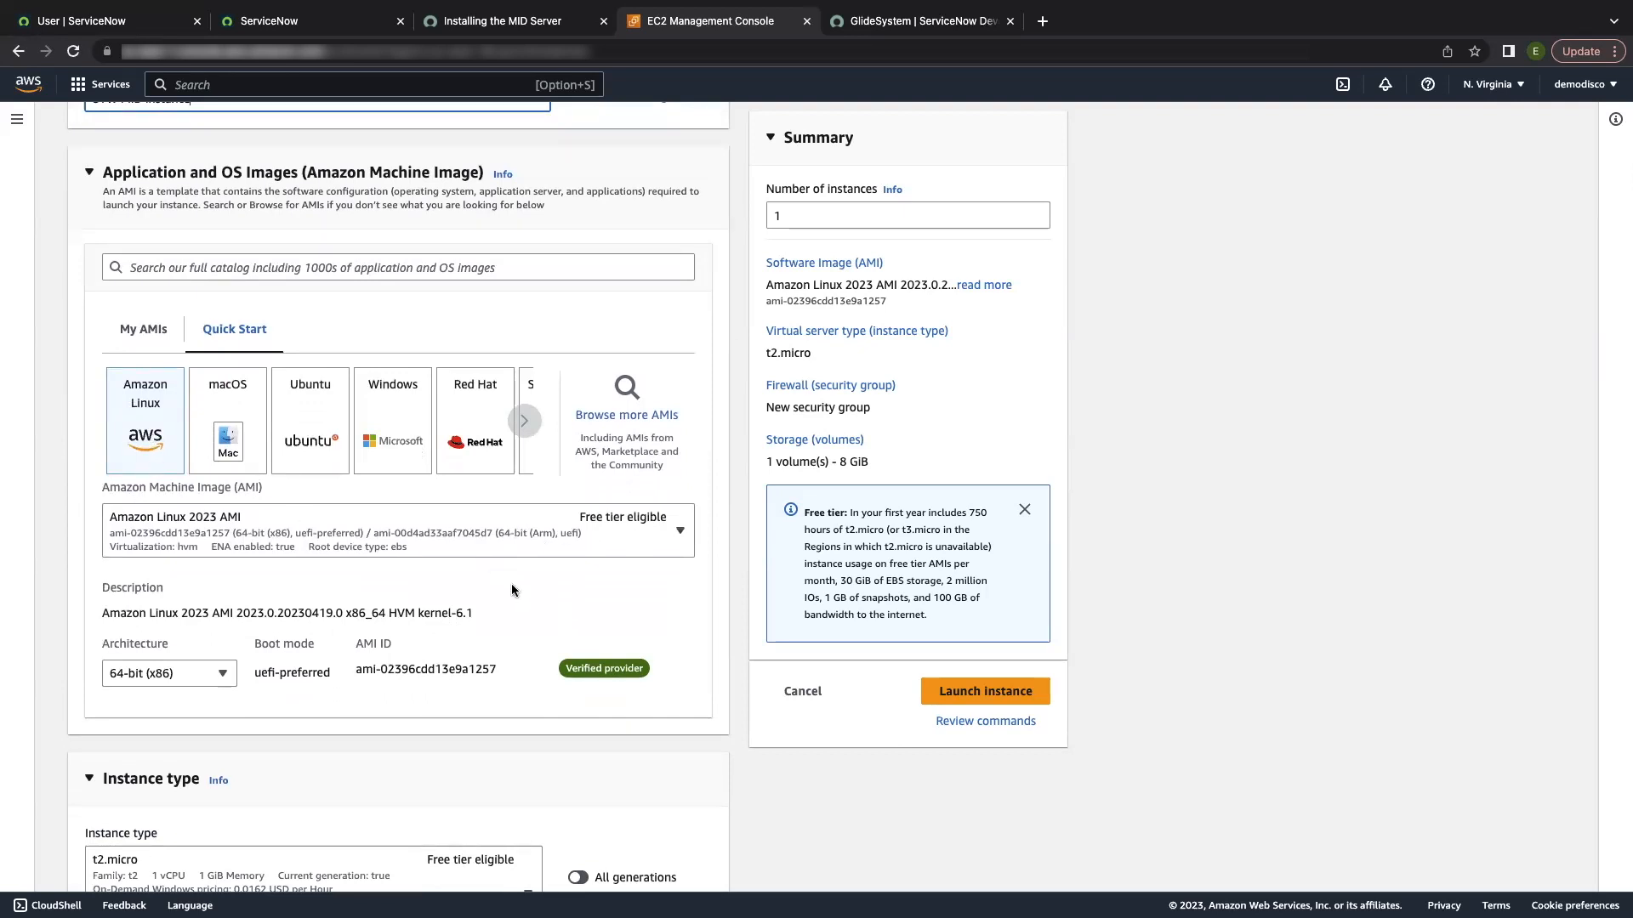
scroll(513, 587, "down", 2)
scroll(513, 587, "down", 5)
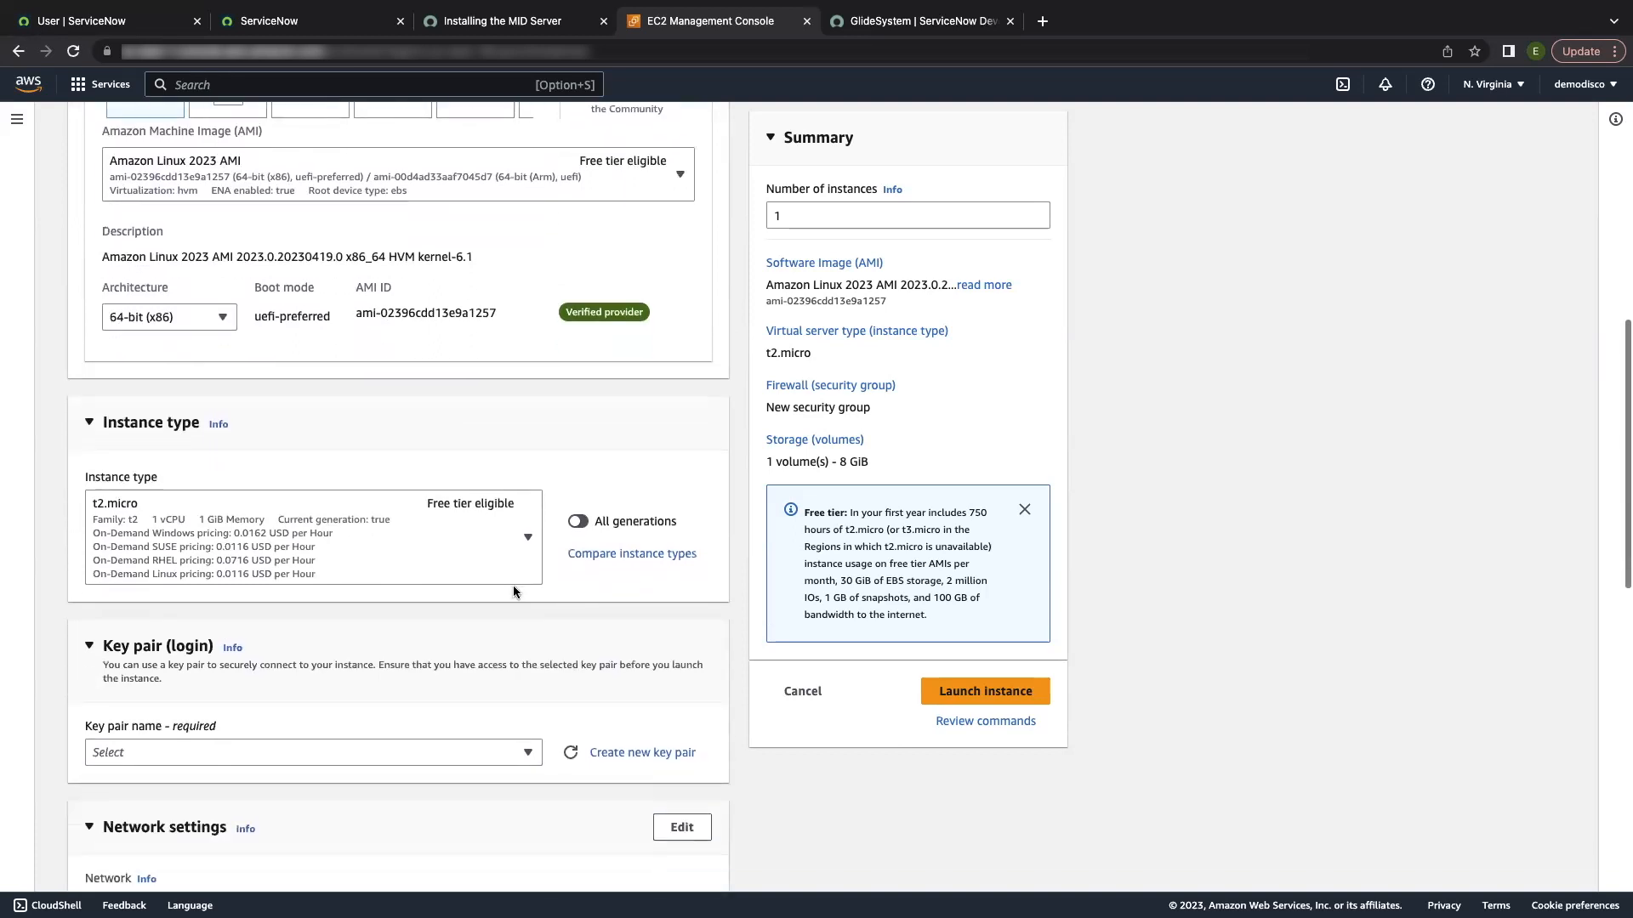
scroll(395, 545, "down", 2)
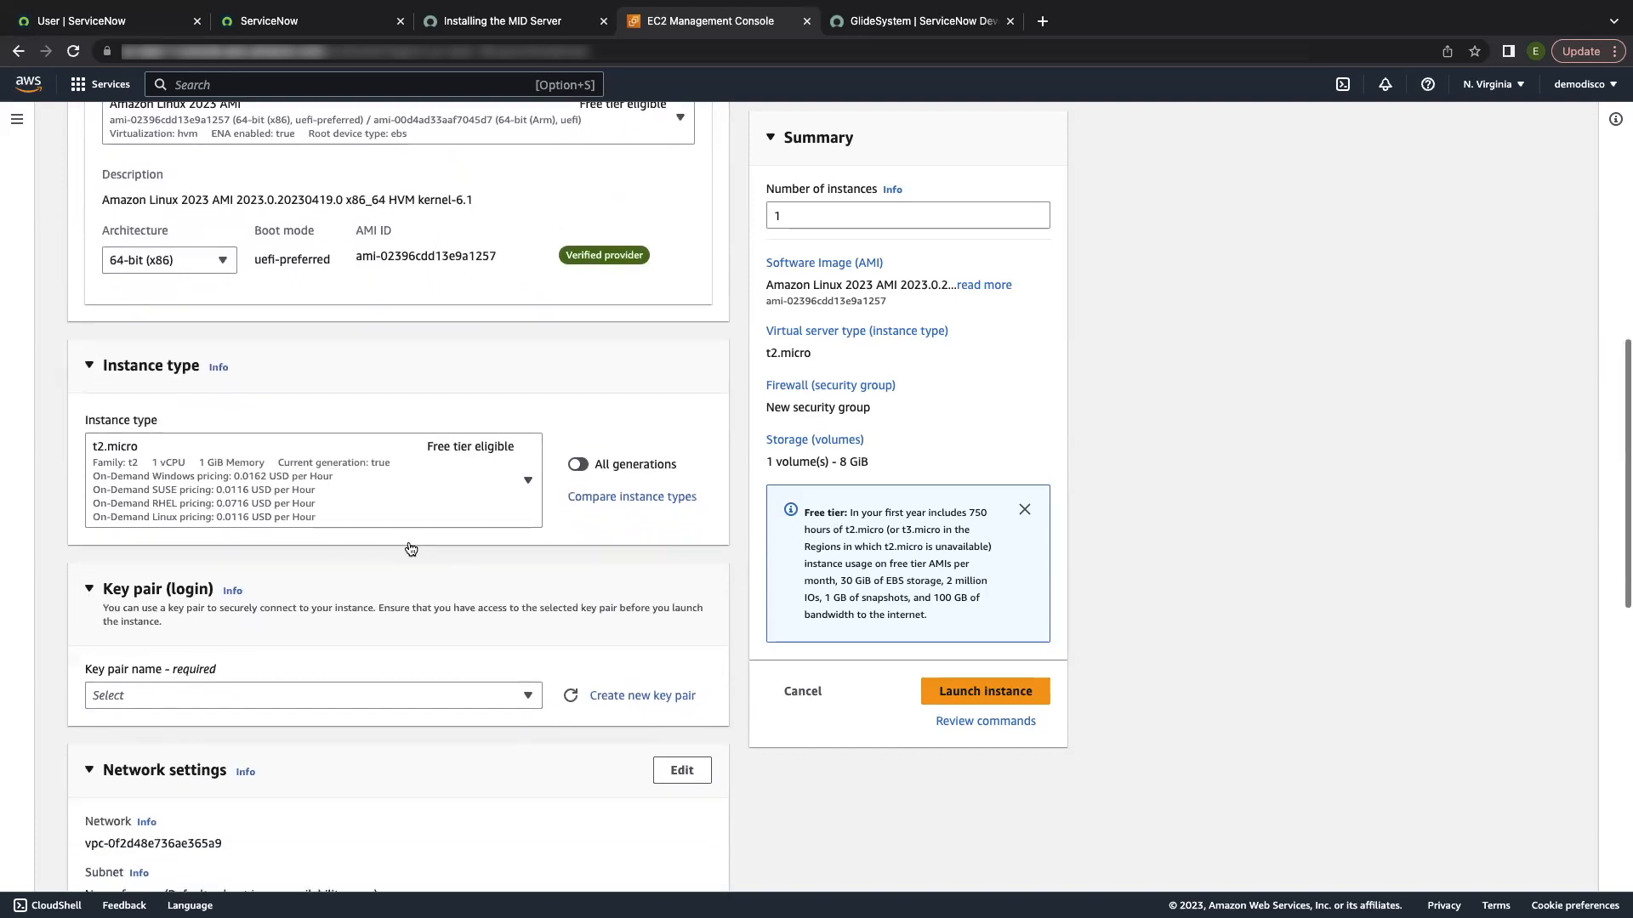
scroll(394, 543, "down", 3)
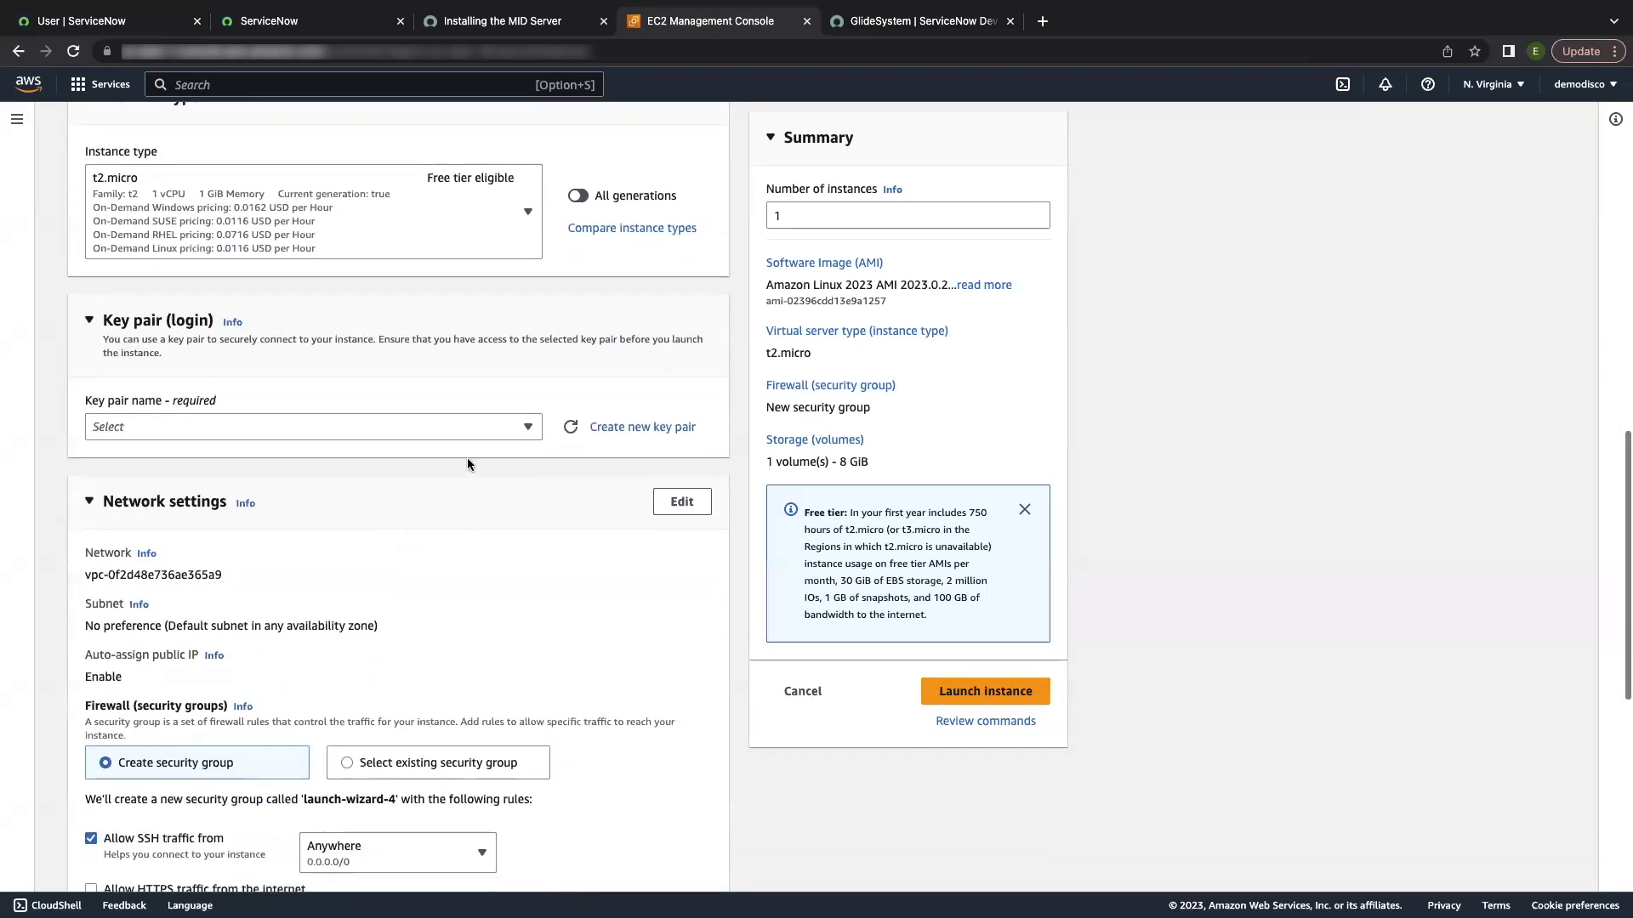
left_click(435, 432)
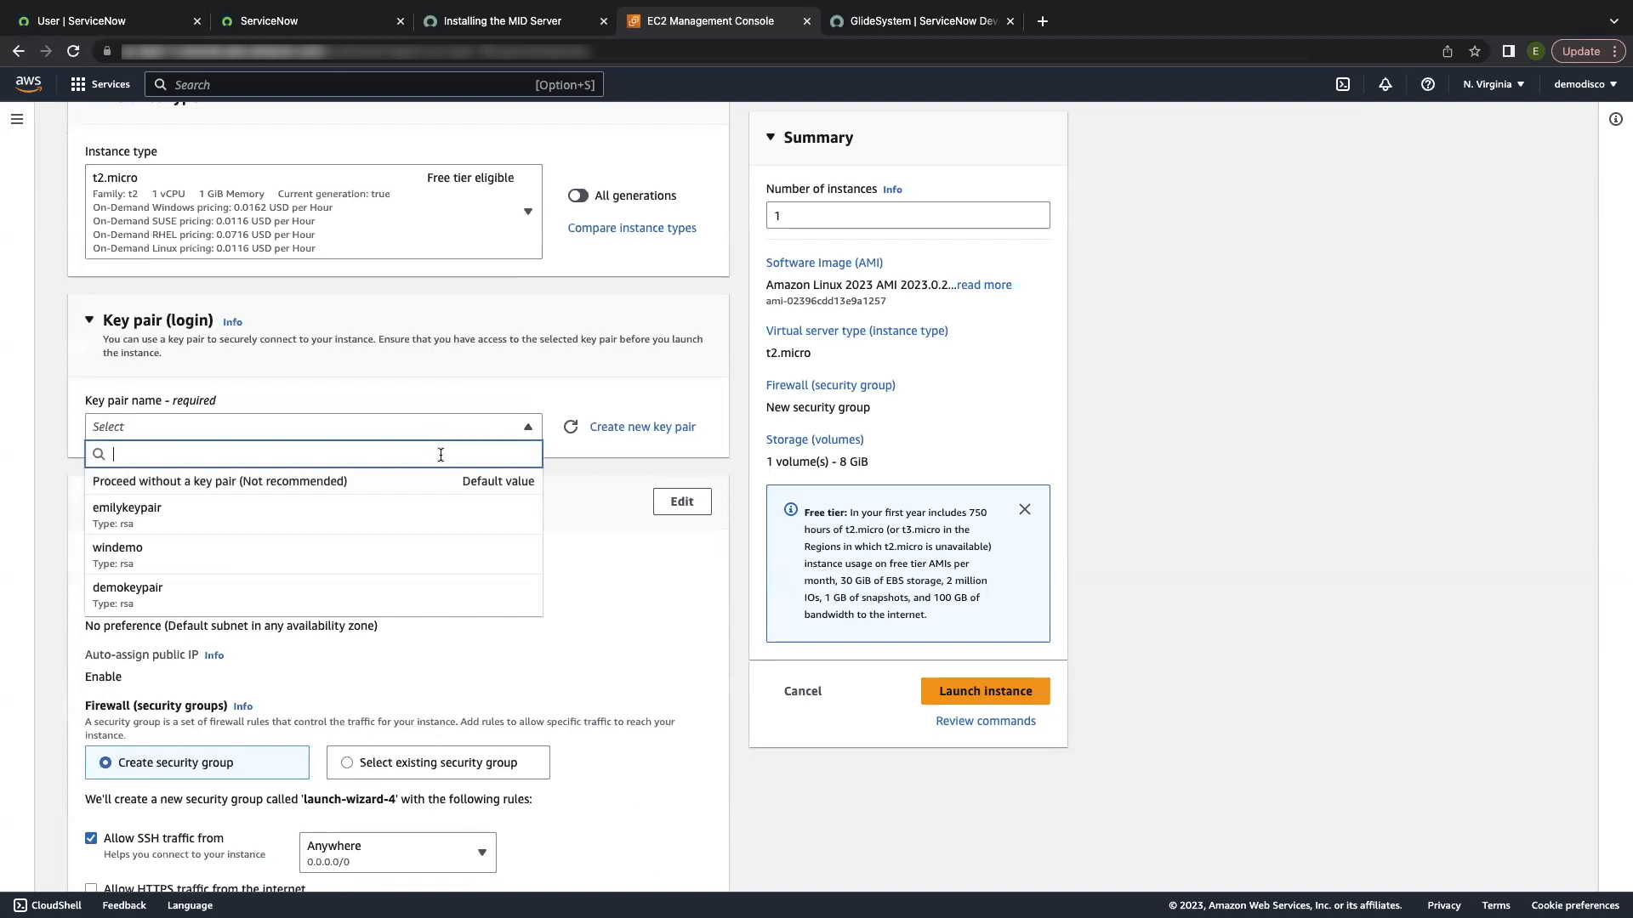
left_click(459, 515)
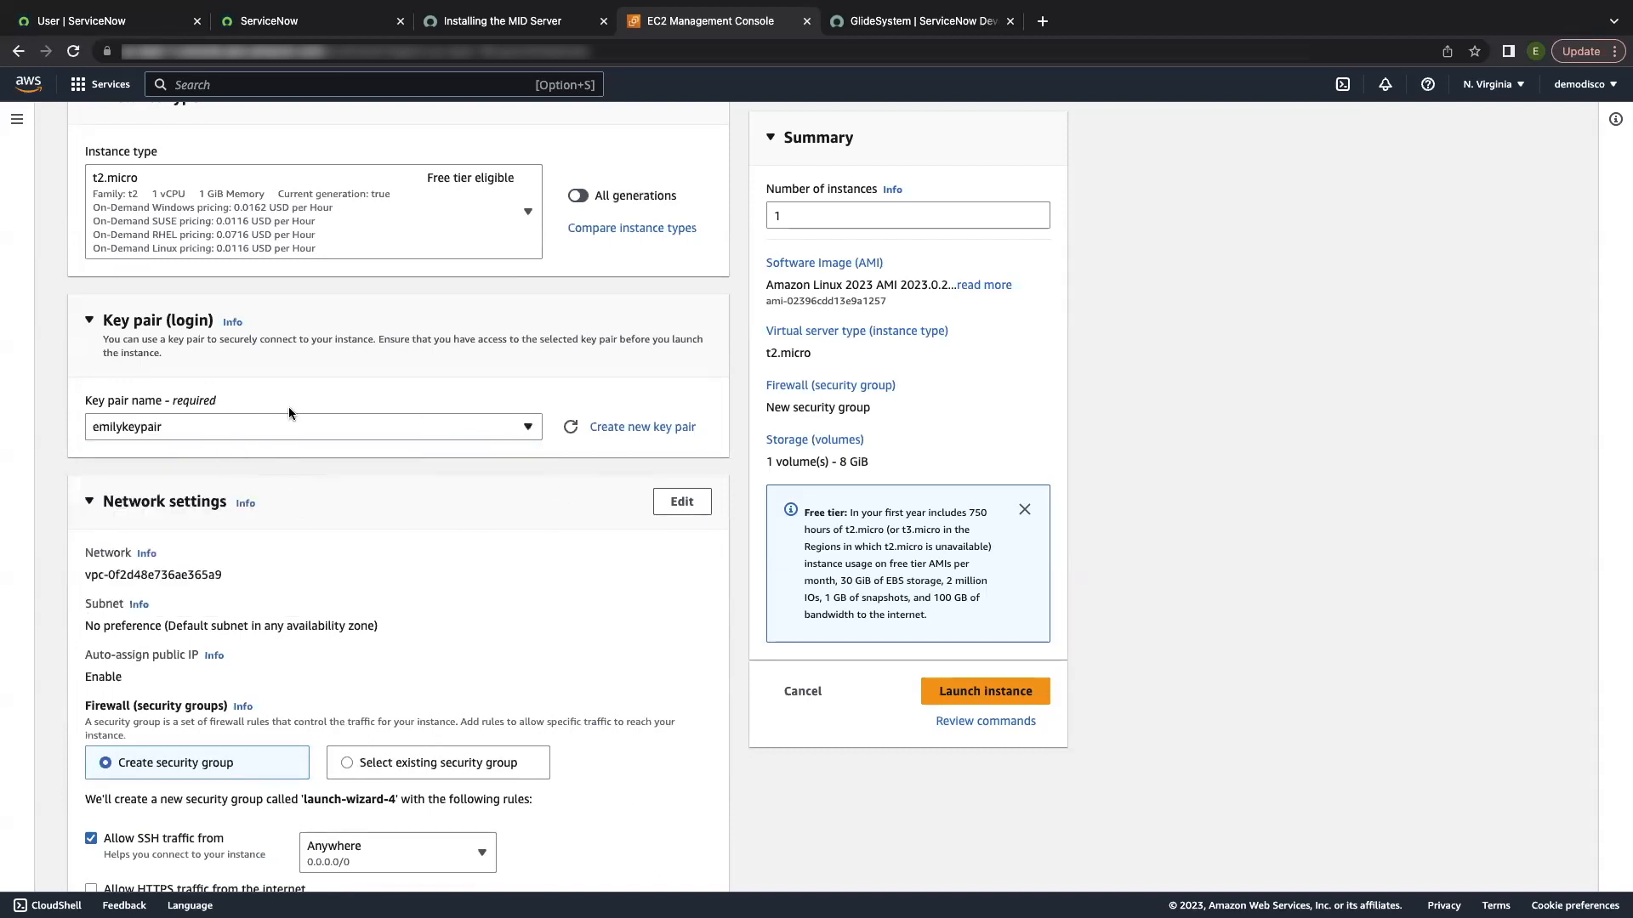
scroll(369, 517, "down", 6)
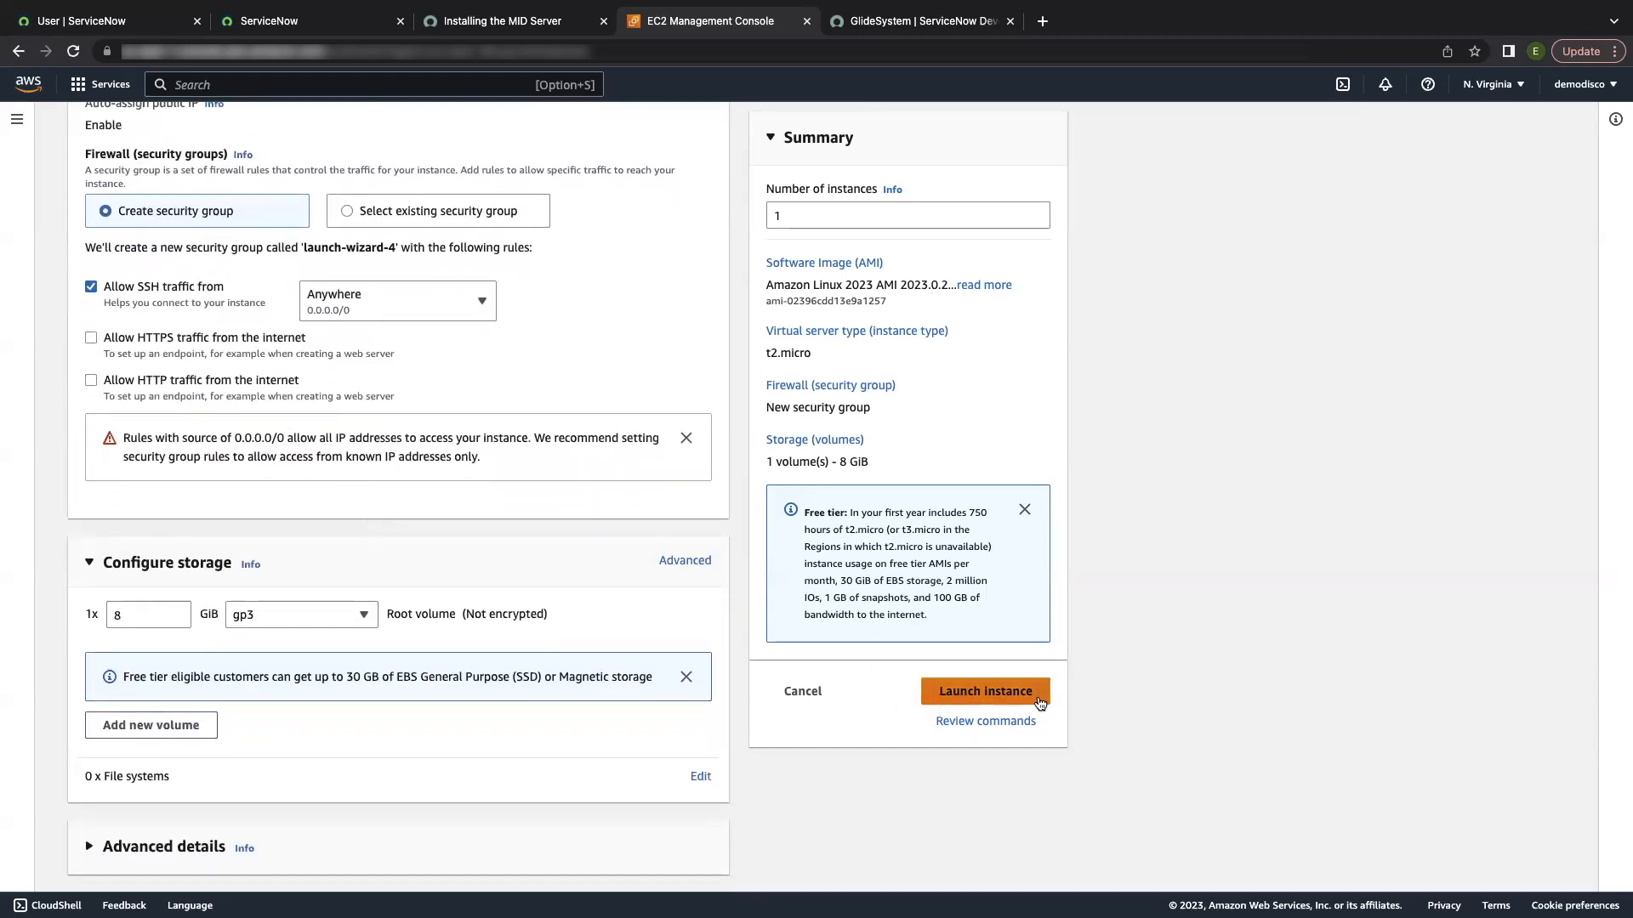
Step: Launch the STW MID instance and view its summary showing it Running on t2.micro
left_click(959, 704)
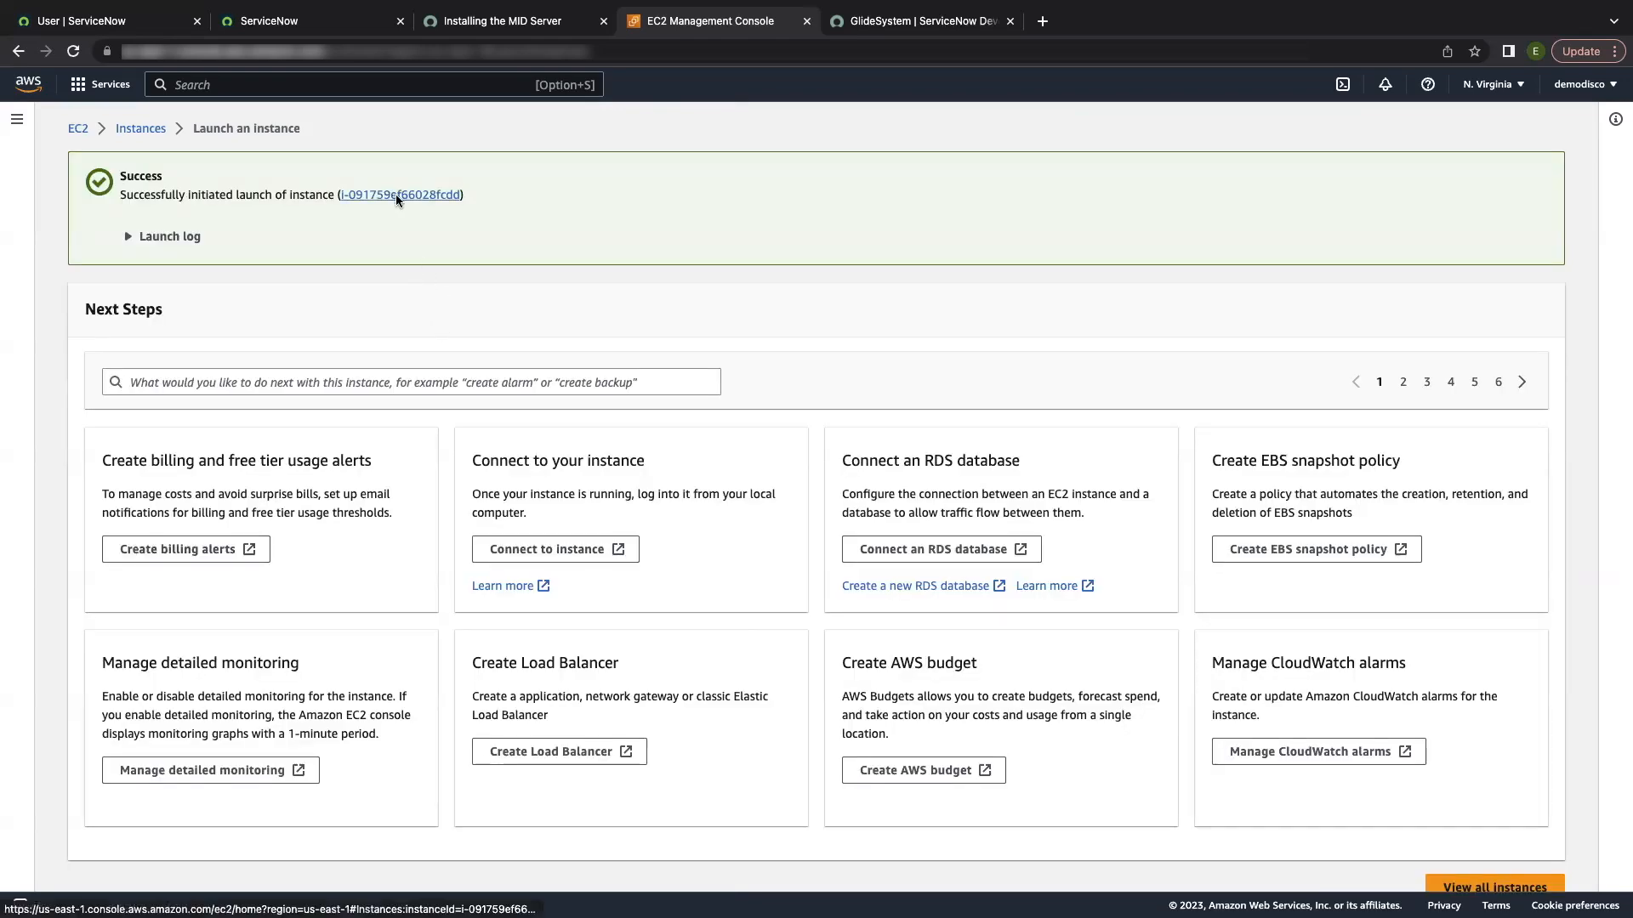
left_click(397, 194)
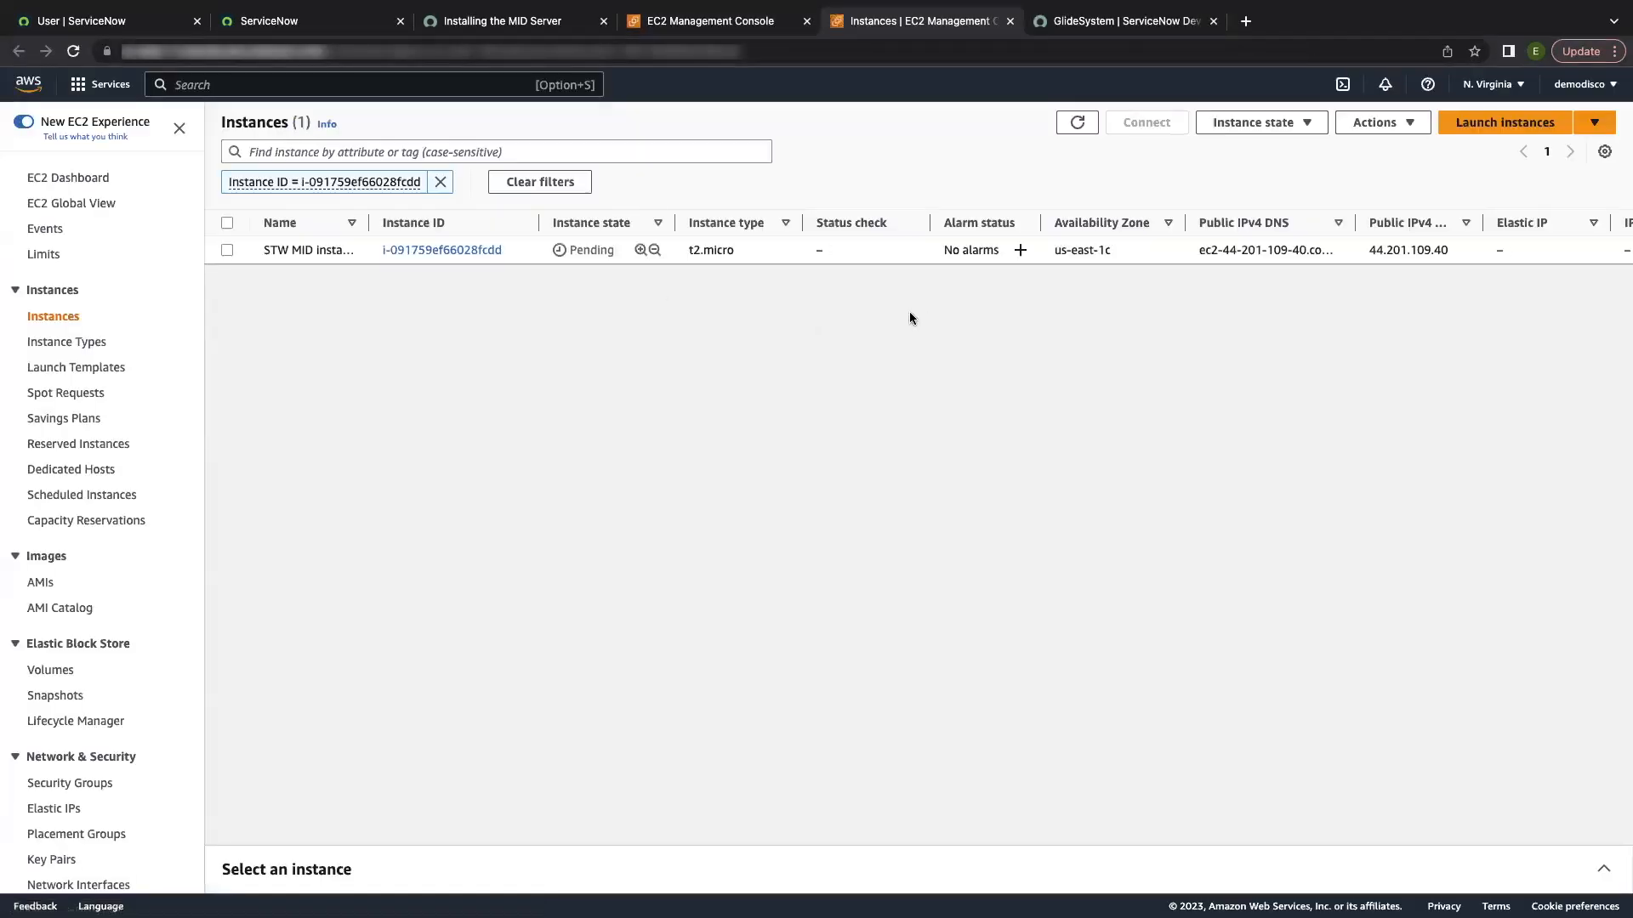
left_click(440, 250)
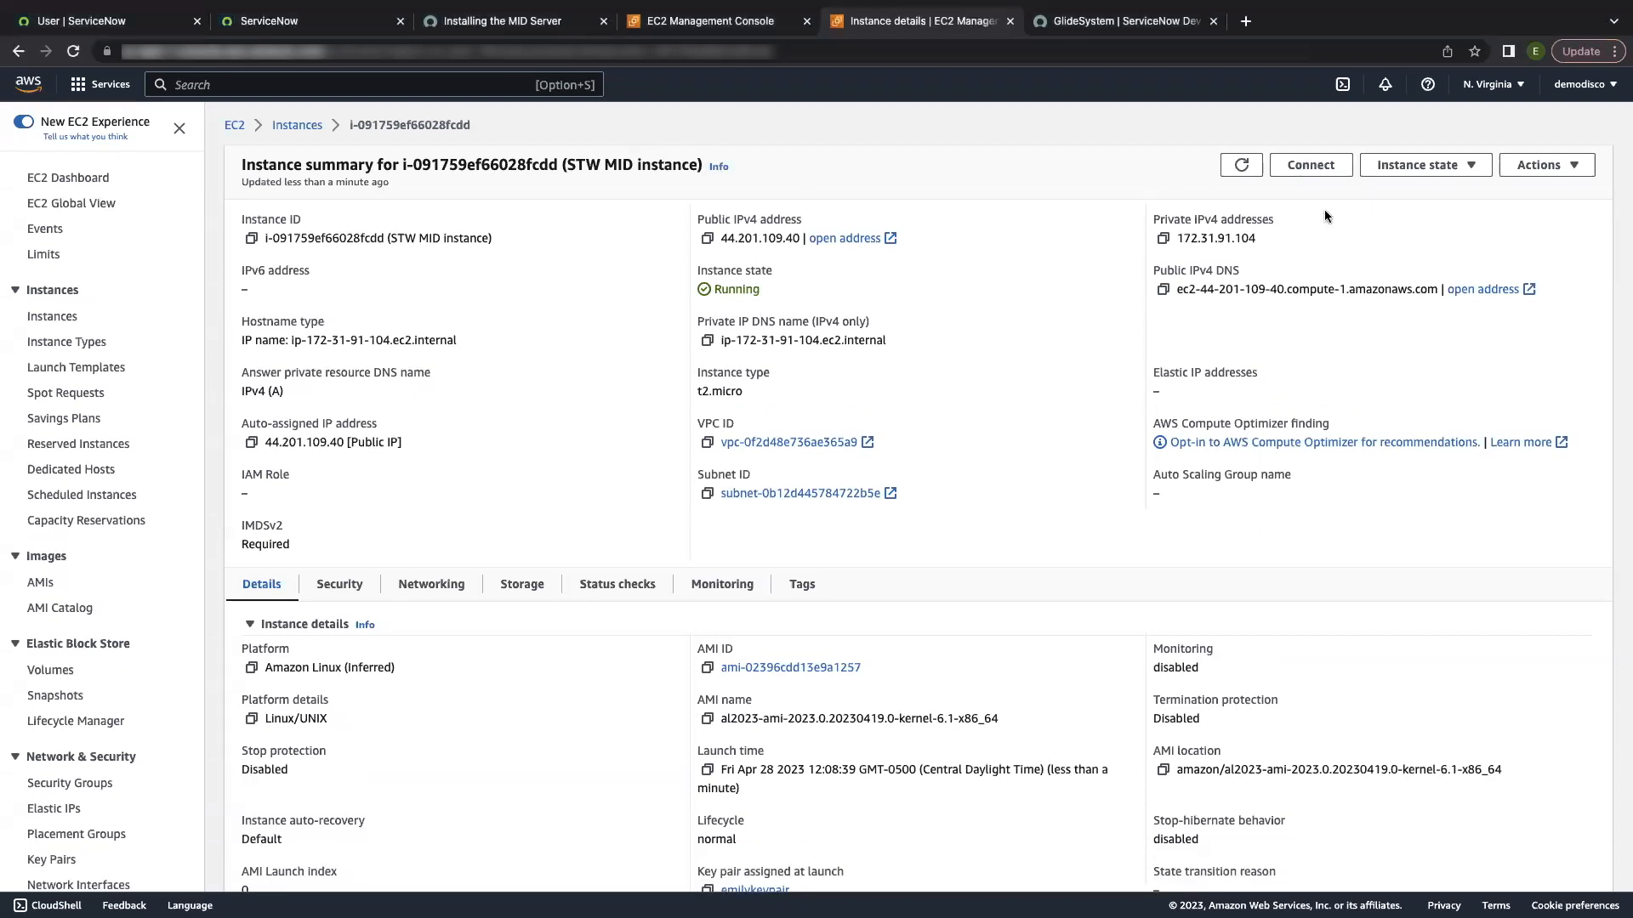
Step: Connect to the instance via EC2 Instance Connect and copy ServiceNow's Linux (RPM) 64 bit MID Server link
left_click(1310, 167)
left_click(735, 590)
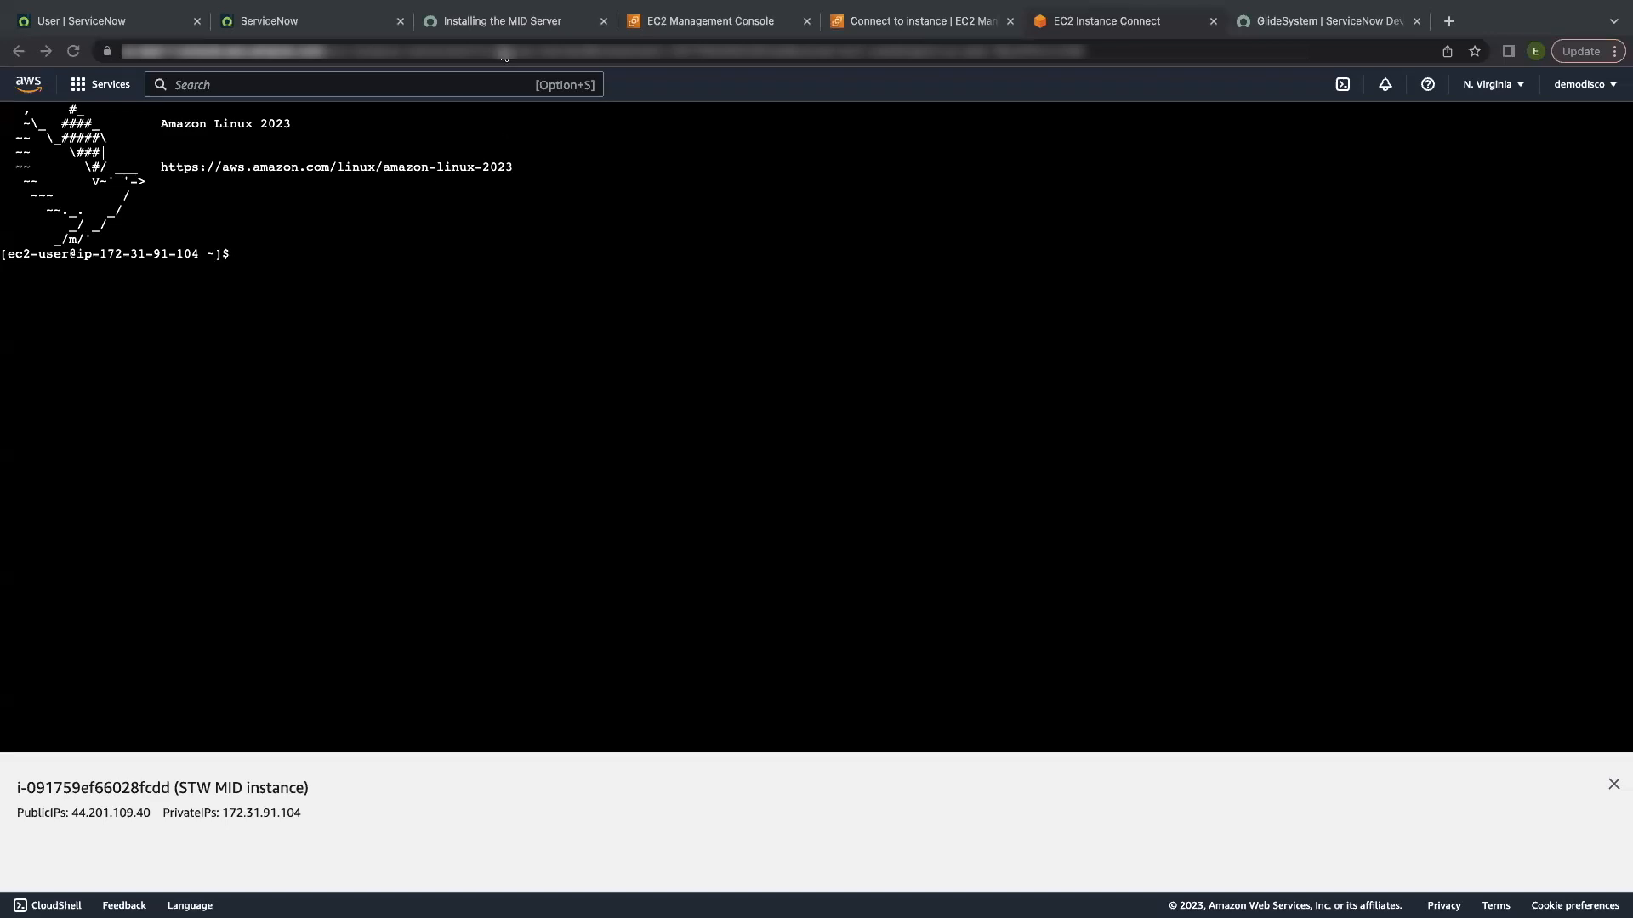
left_click(328, 20)
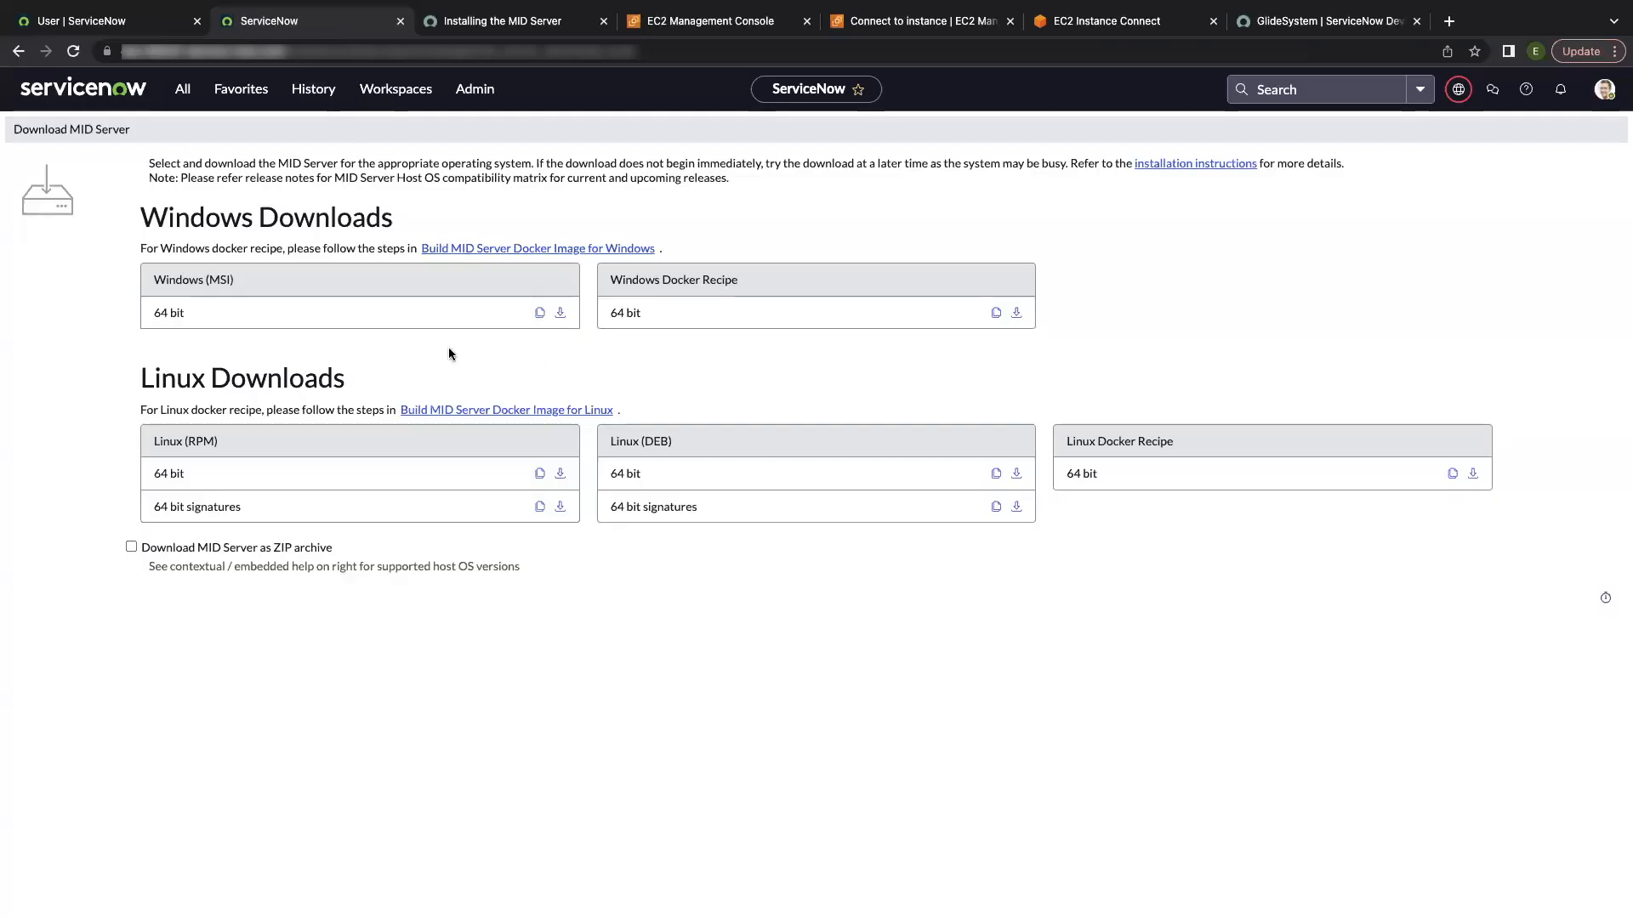
left_click(534, 475)
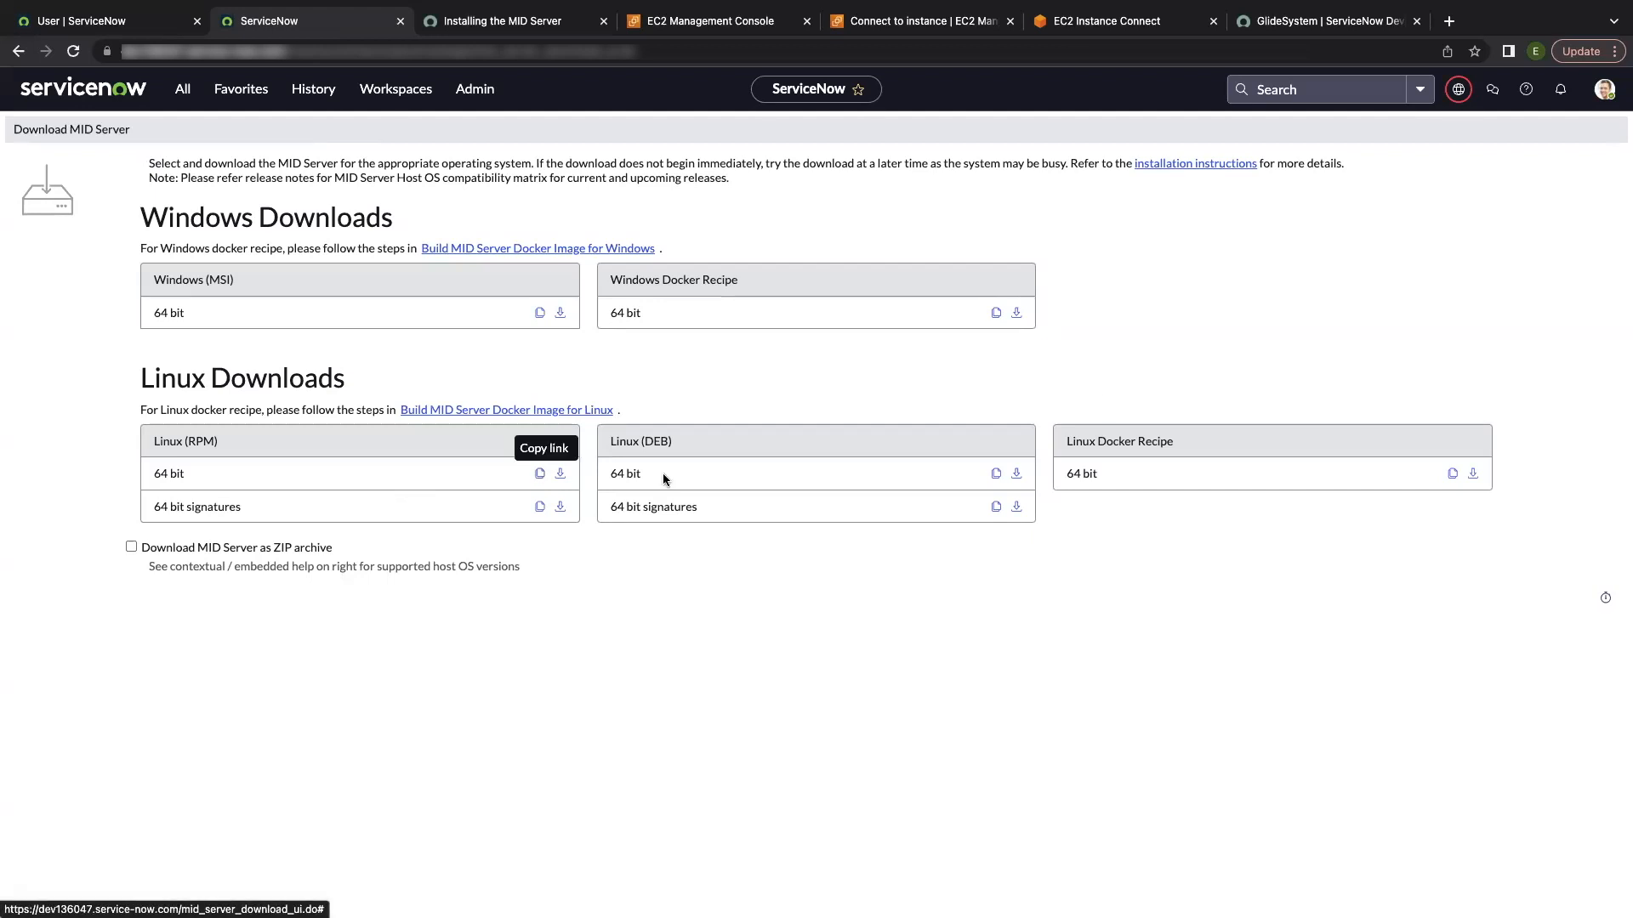
left_click(1141, 35)
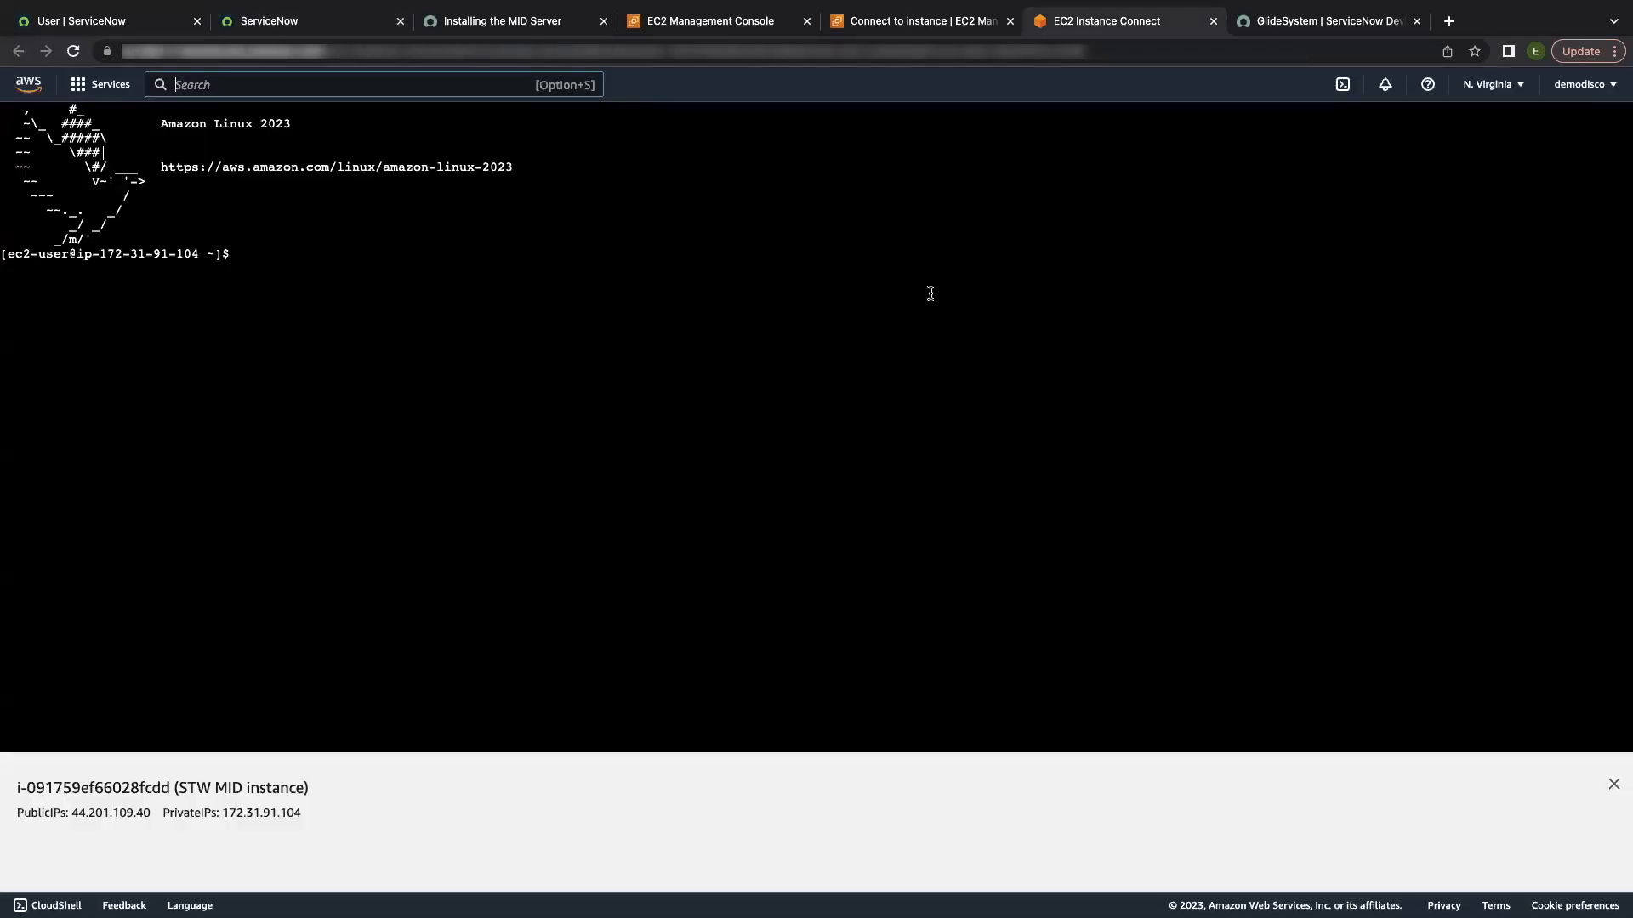
Step: Download the MID Server installer RPM onto the instance with wget and the copied URL
left_click(760, 322)
type("wget")
type("https://install.service-now.com/glide/distribution/builds/package/app-signed/mid-linux-installer/2023/03/13/mid-linux-installer.utah-12-21-2022__patch1-03-01-2023_03-13-2023_1716.linux.x86-64.rpm")
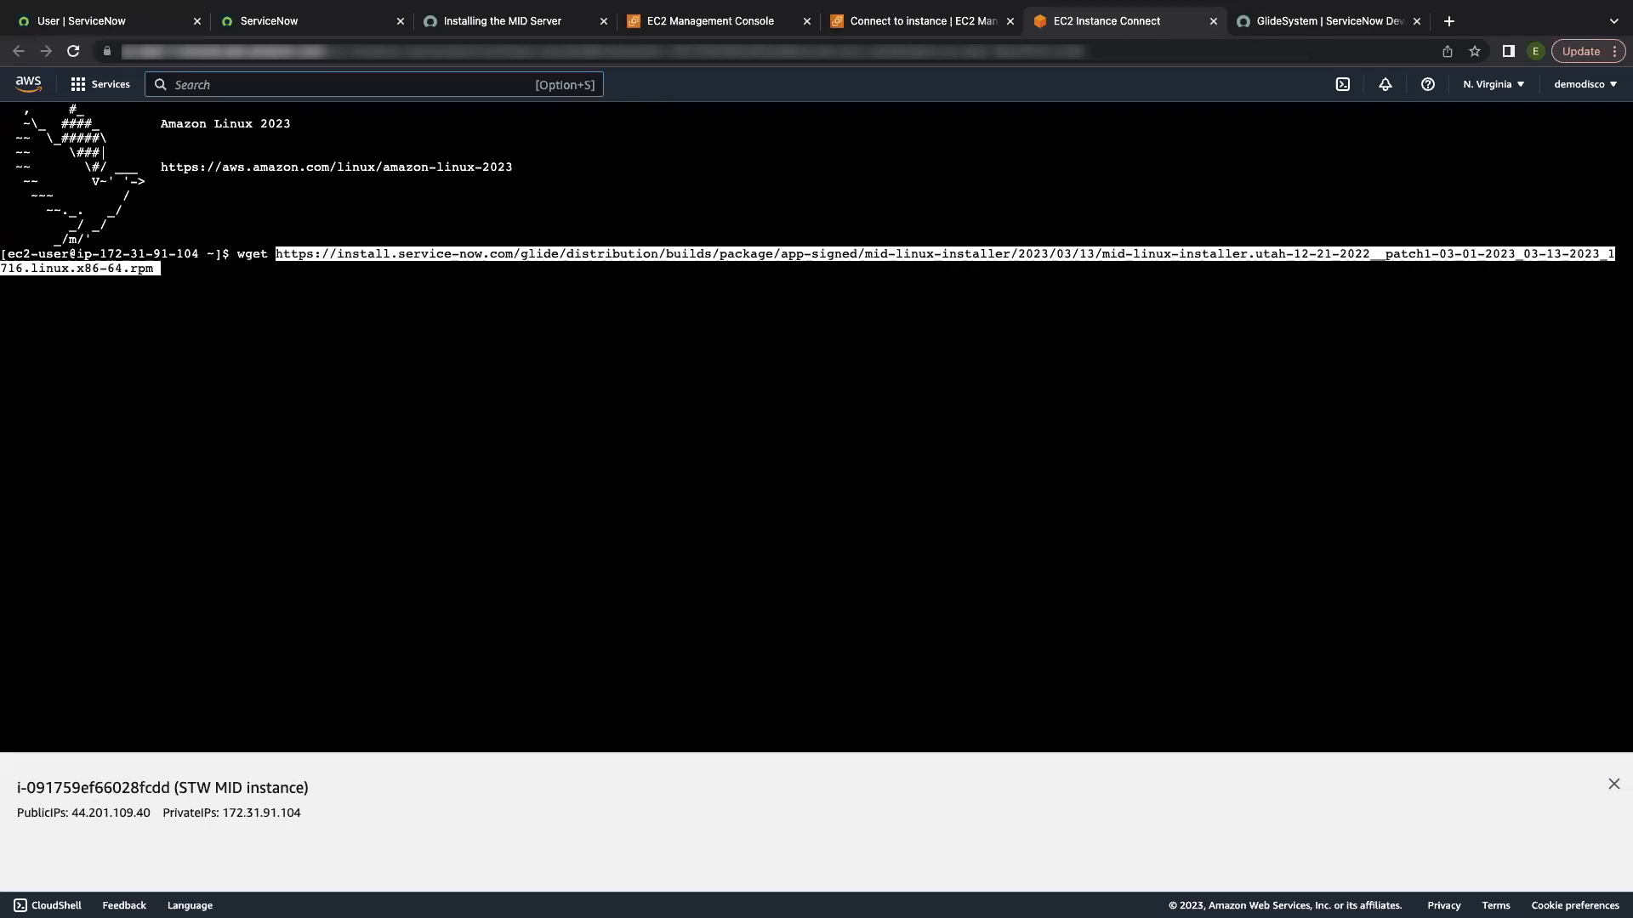
key("Return")
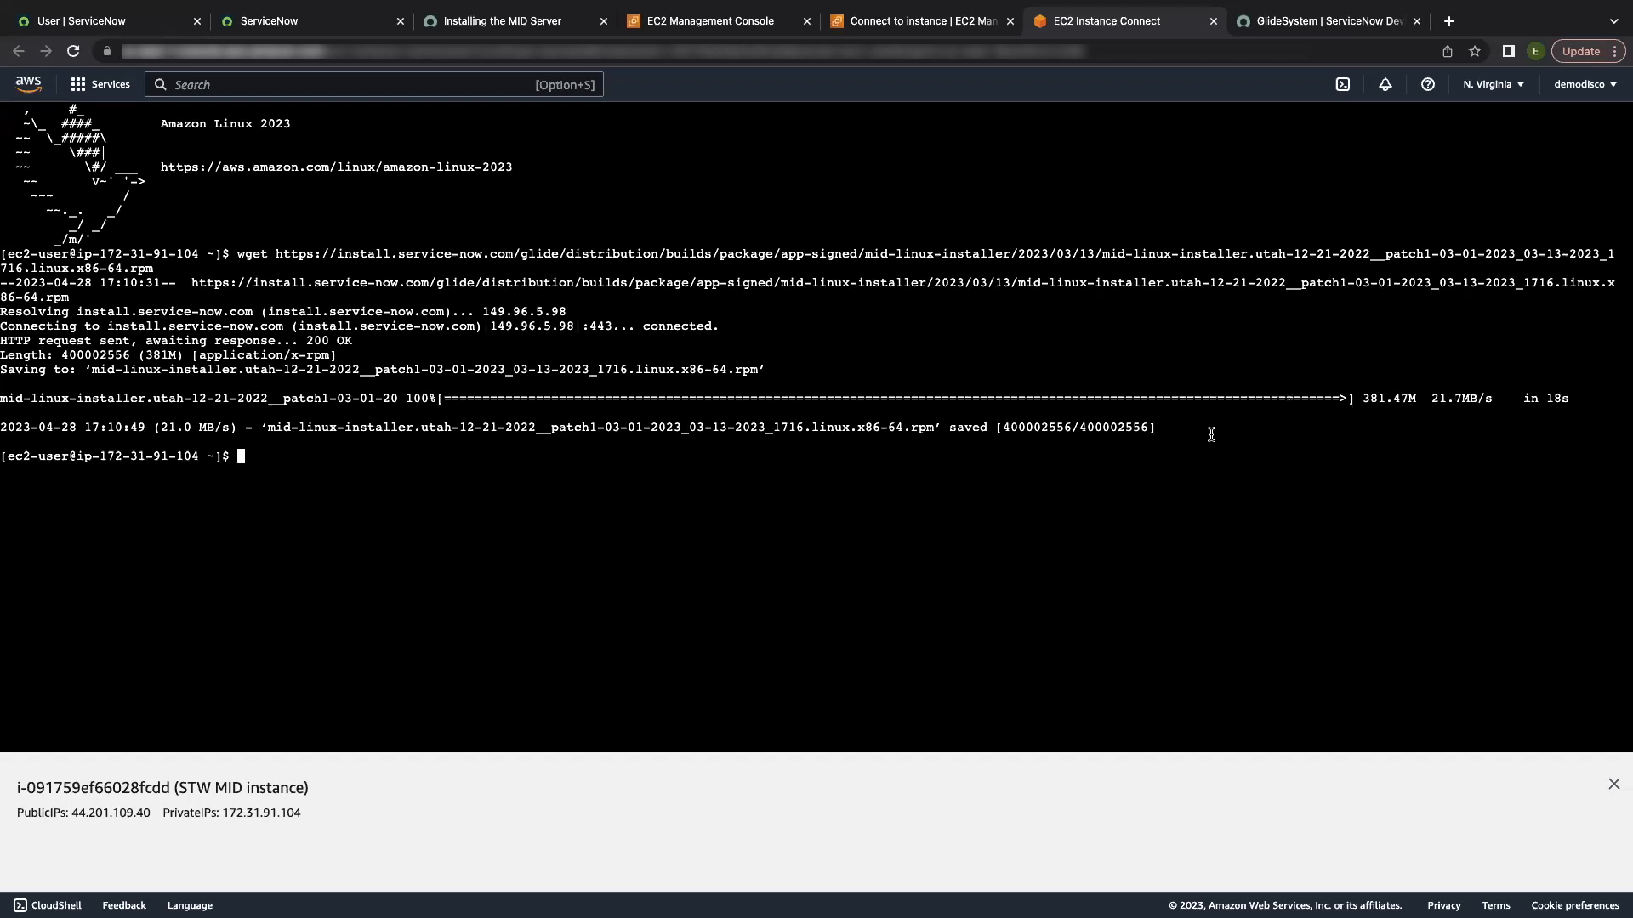
type("sudo rpm -ivh")
Step: Install the downloaded RPM with sudo rpm -ivh --nodeps, placing it in /opt/servicenow/mid
key("BackSpace")
key("BackSpace")
key("BackSpace")
type("ivh --nodeps")
type("mid-linux-installer.utah-12-21-2022__patch1-03-01-2023_03-13-2023_1716.linux.x86-64.rpm")
key("Return")
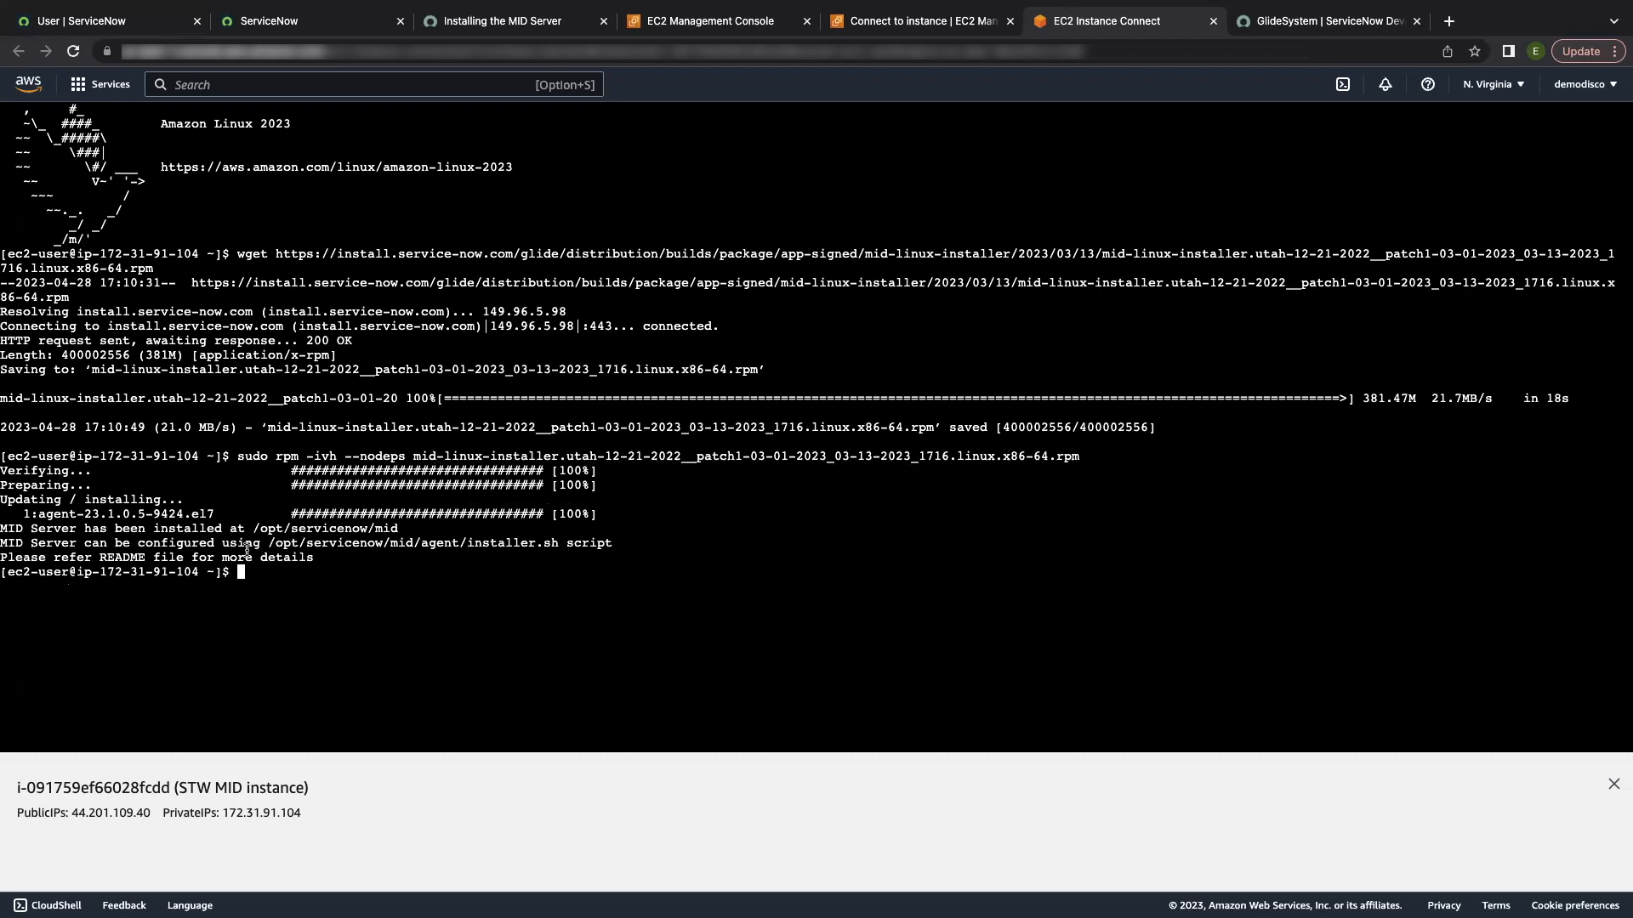
left_click_drag(269, 543, 306, 542)
left_click(442, 579)
Step: Switch to root with sudo su, move up to / and list it with ls -a
type("sudo su")
key("Return")
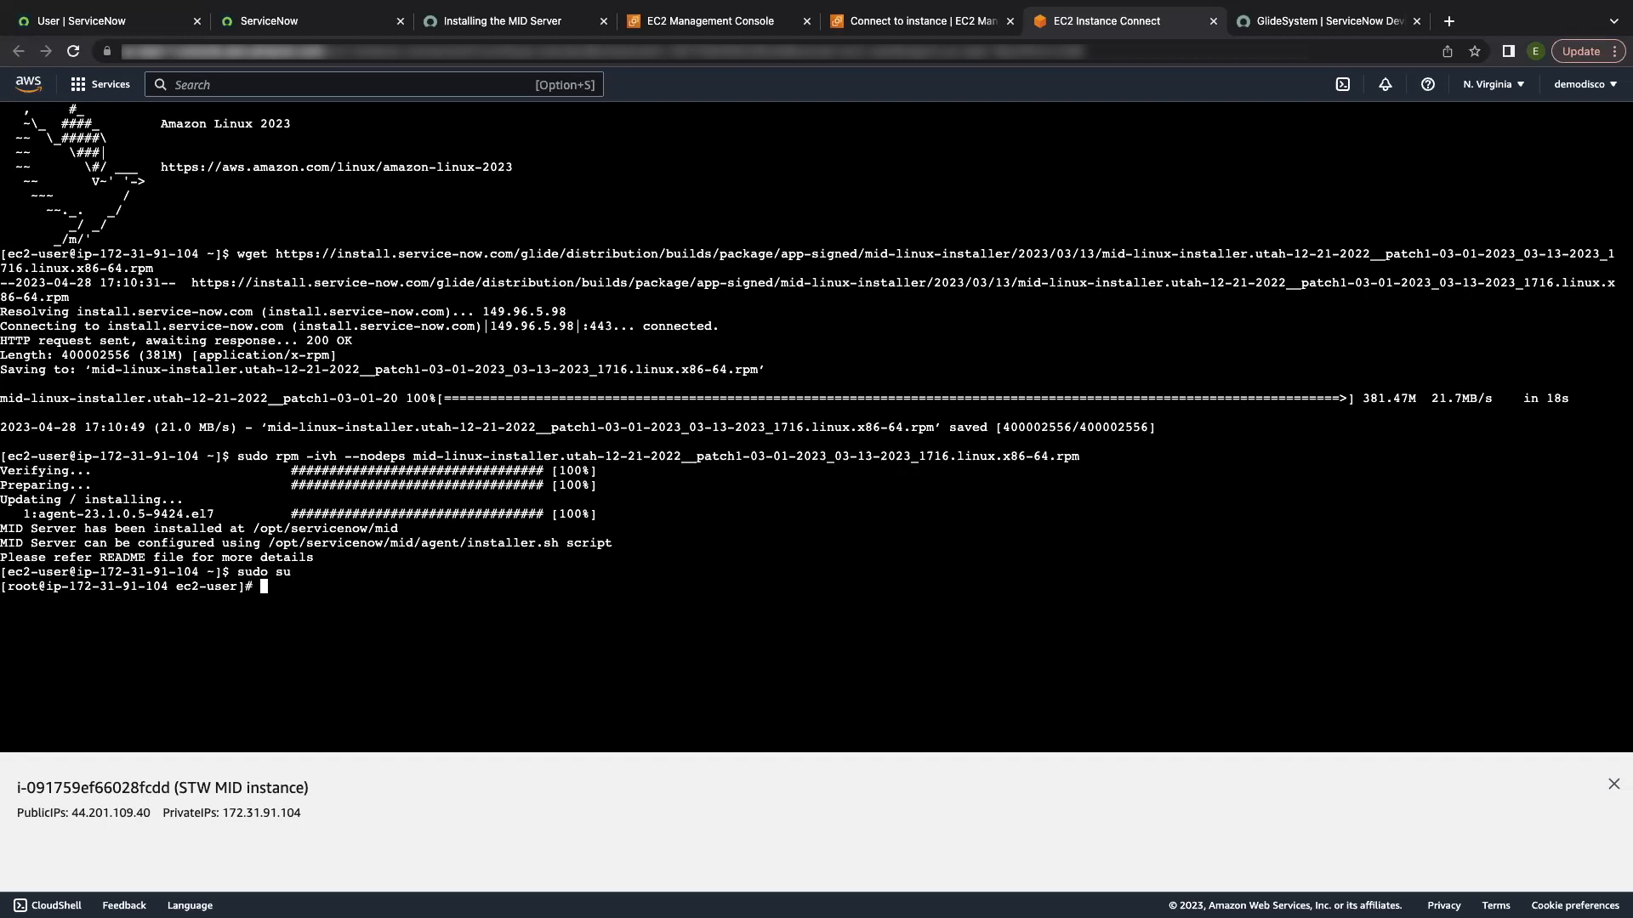
type("cd ..")
key("Return")
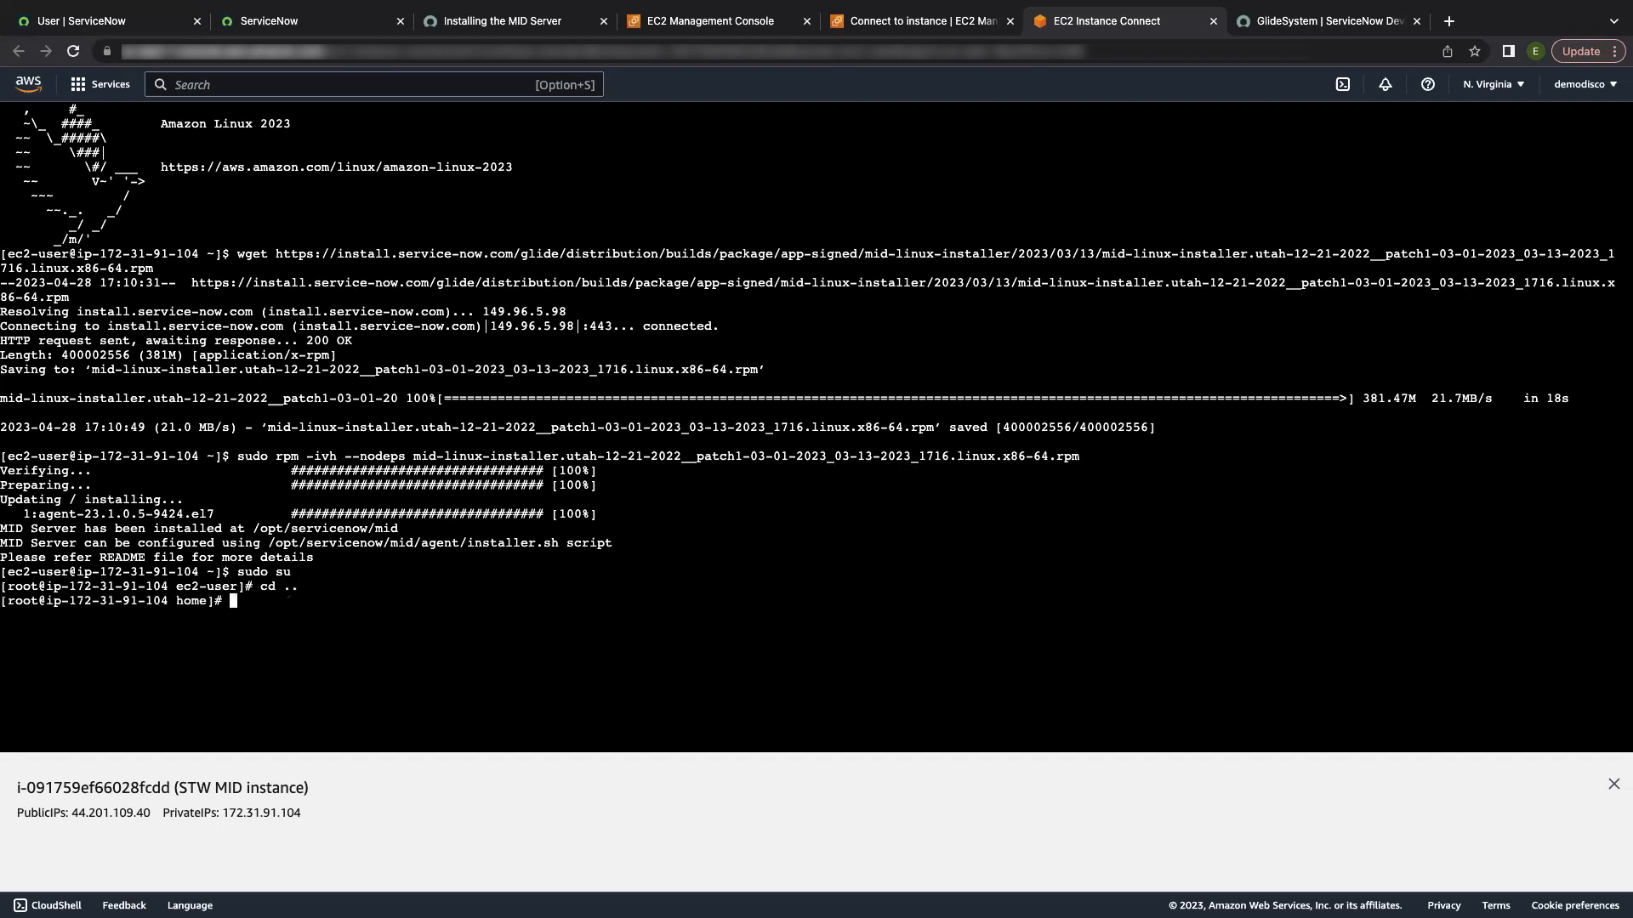
type("cd ..")
key("Return")
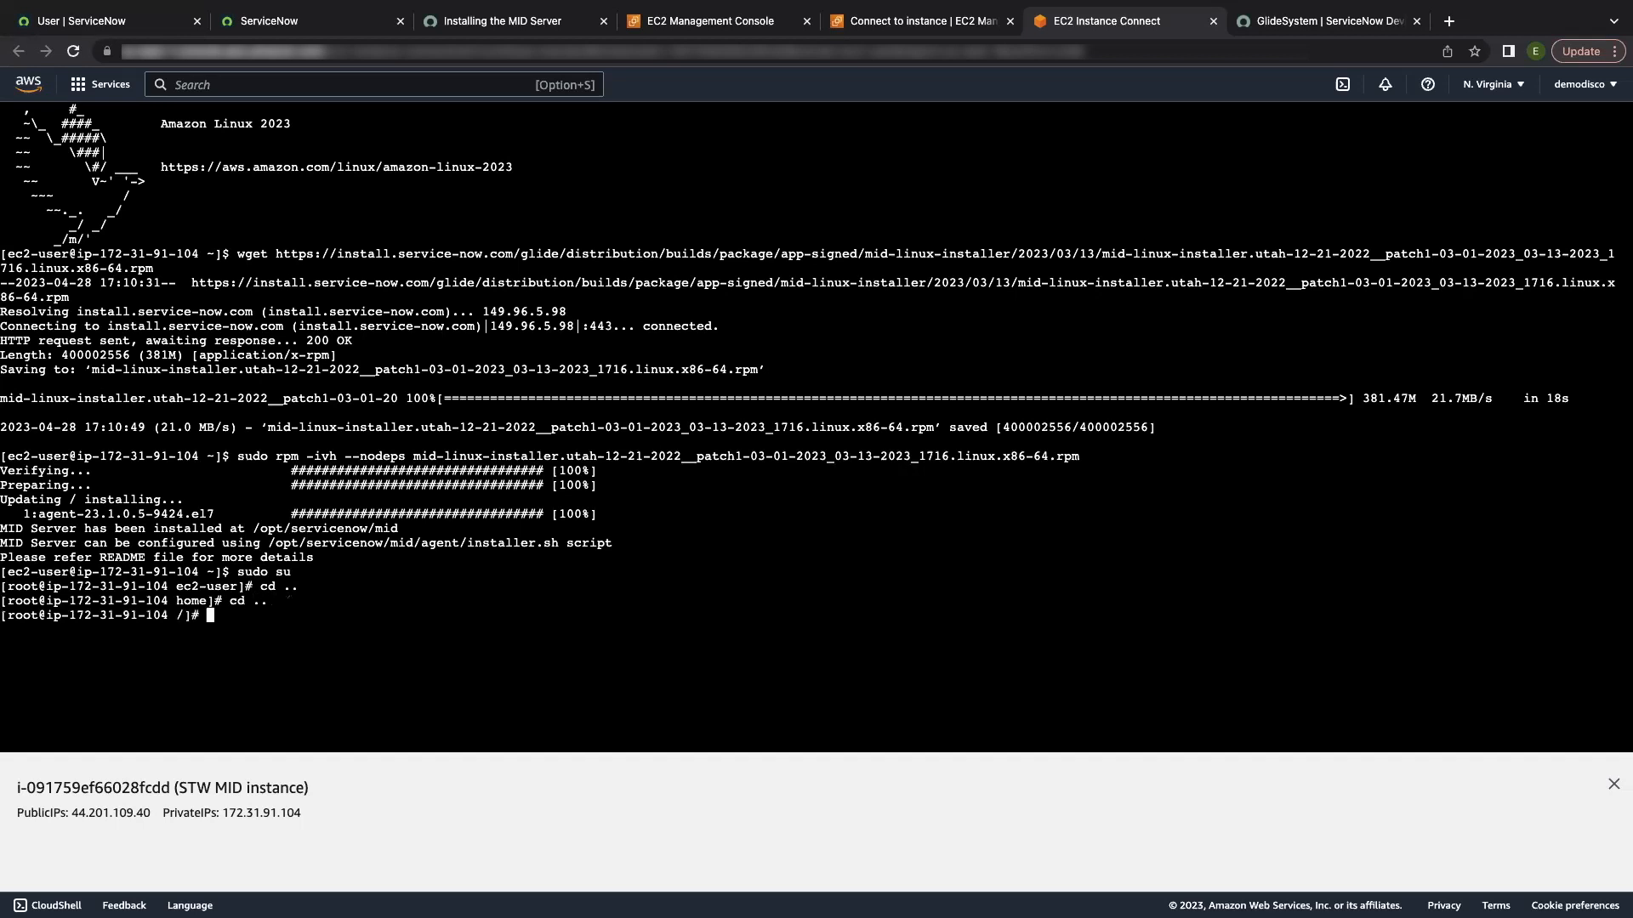
type("ls -a")
key("Return")
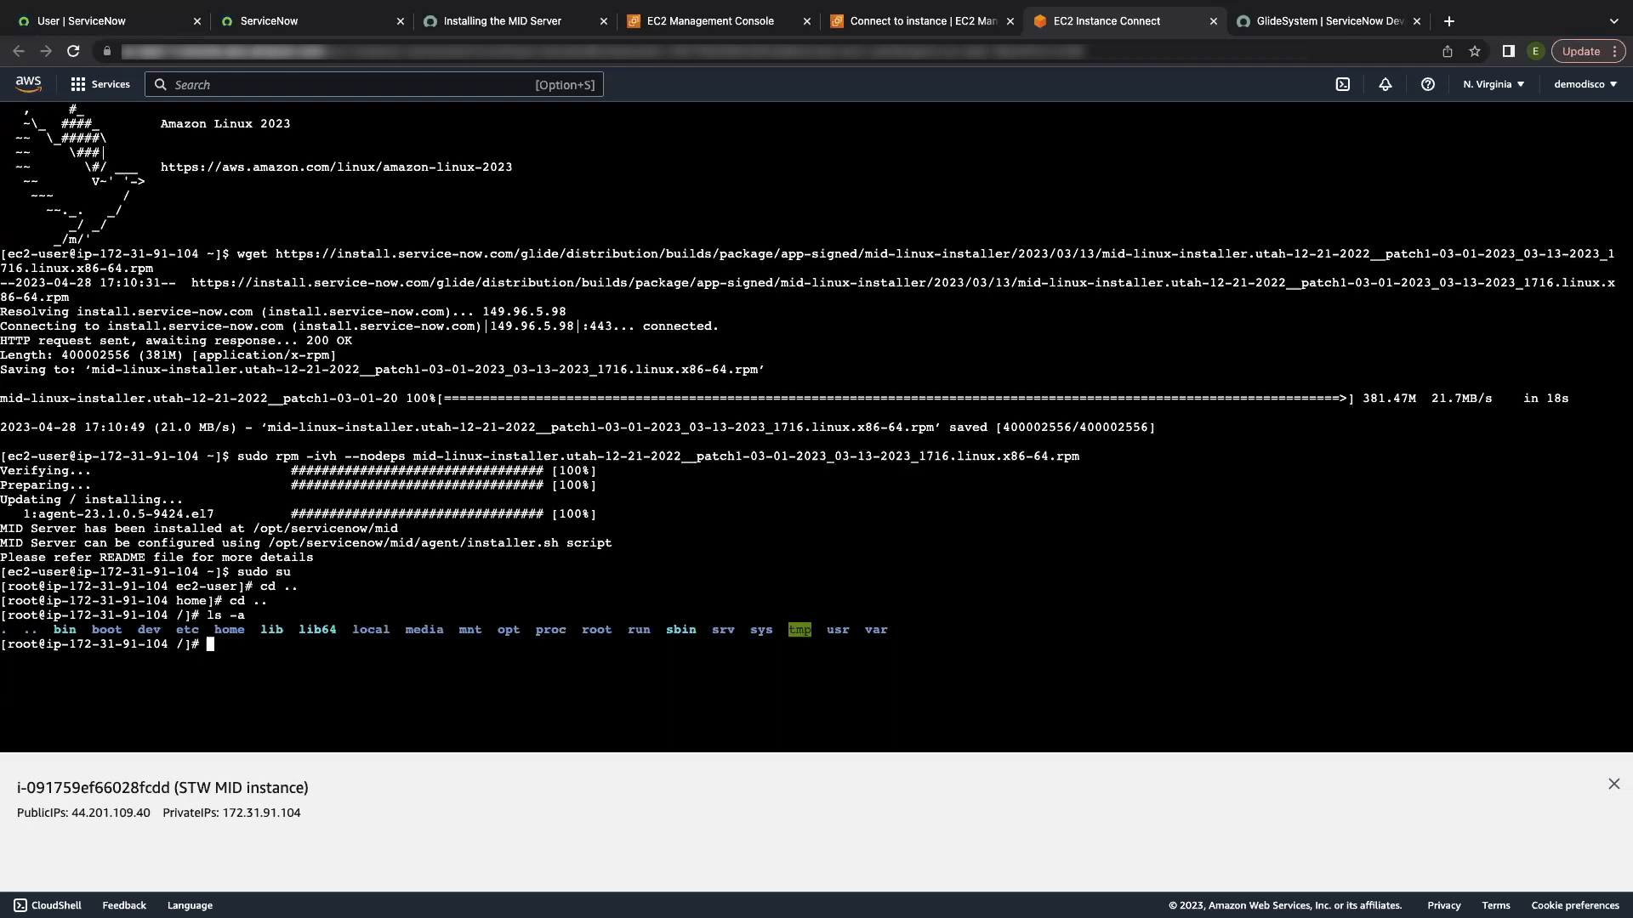
Step: Change into the /opt directory
left_click_drag(479, 629, 542, 629)
left_click(632, 657)
type("cd opt")
key("Return")
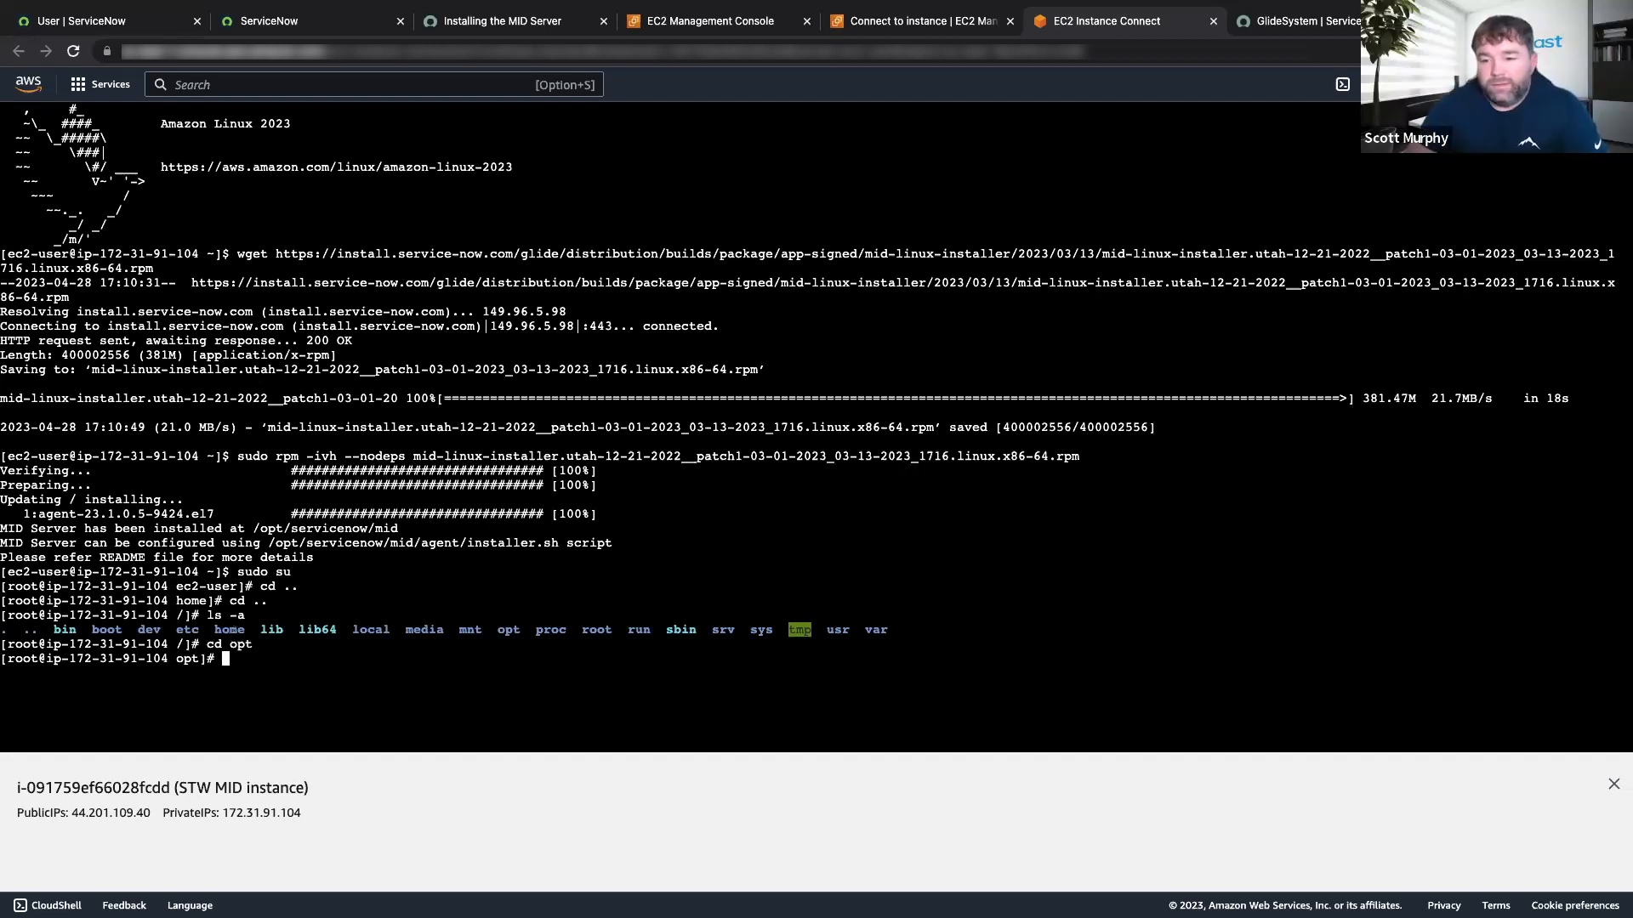
Step: Type ls -a at the /opt root prompt without running it
type("ls ")
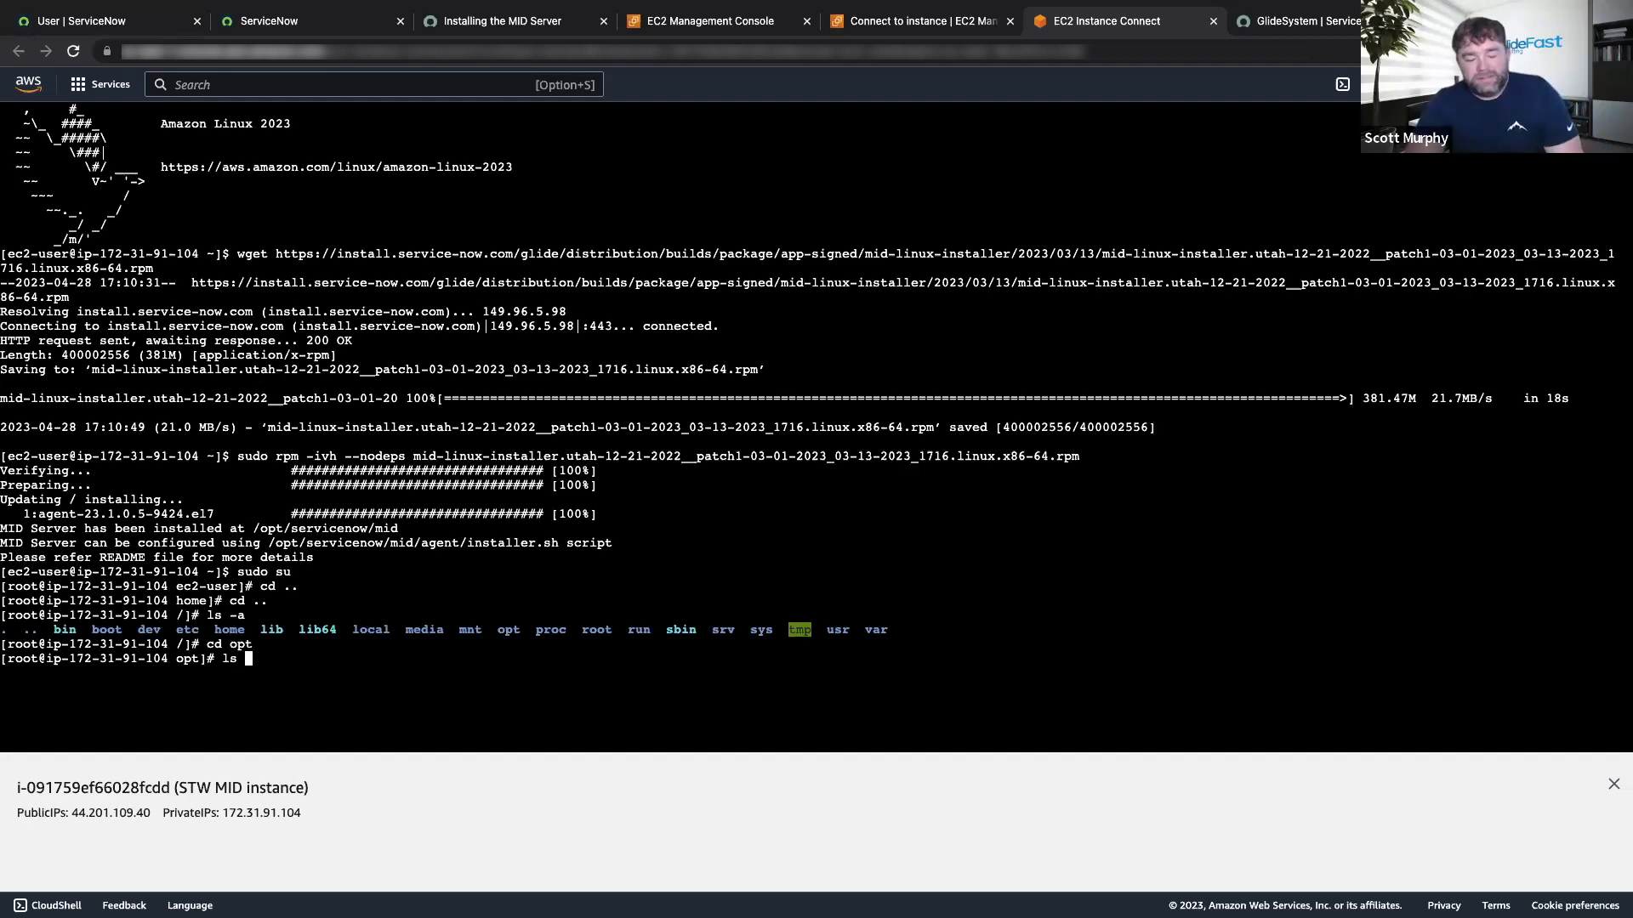
type("-a")
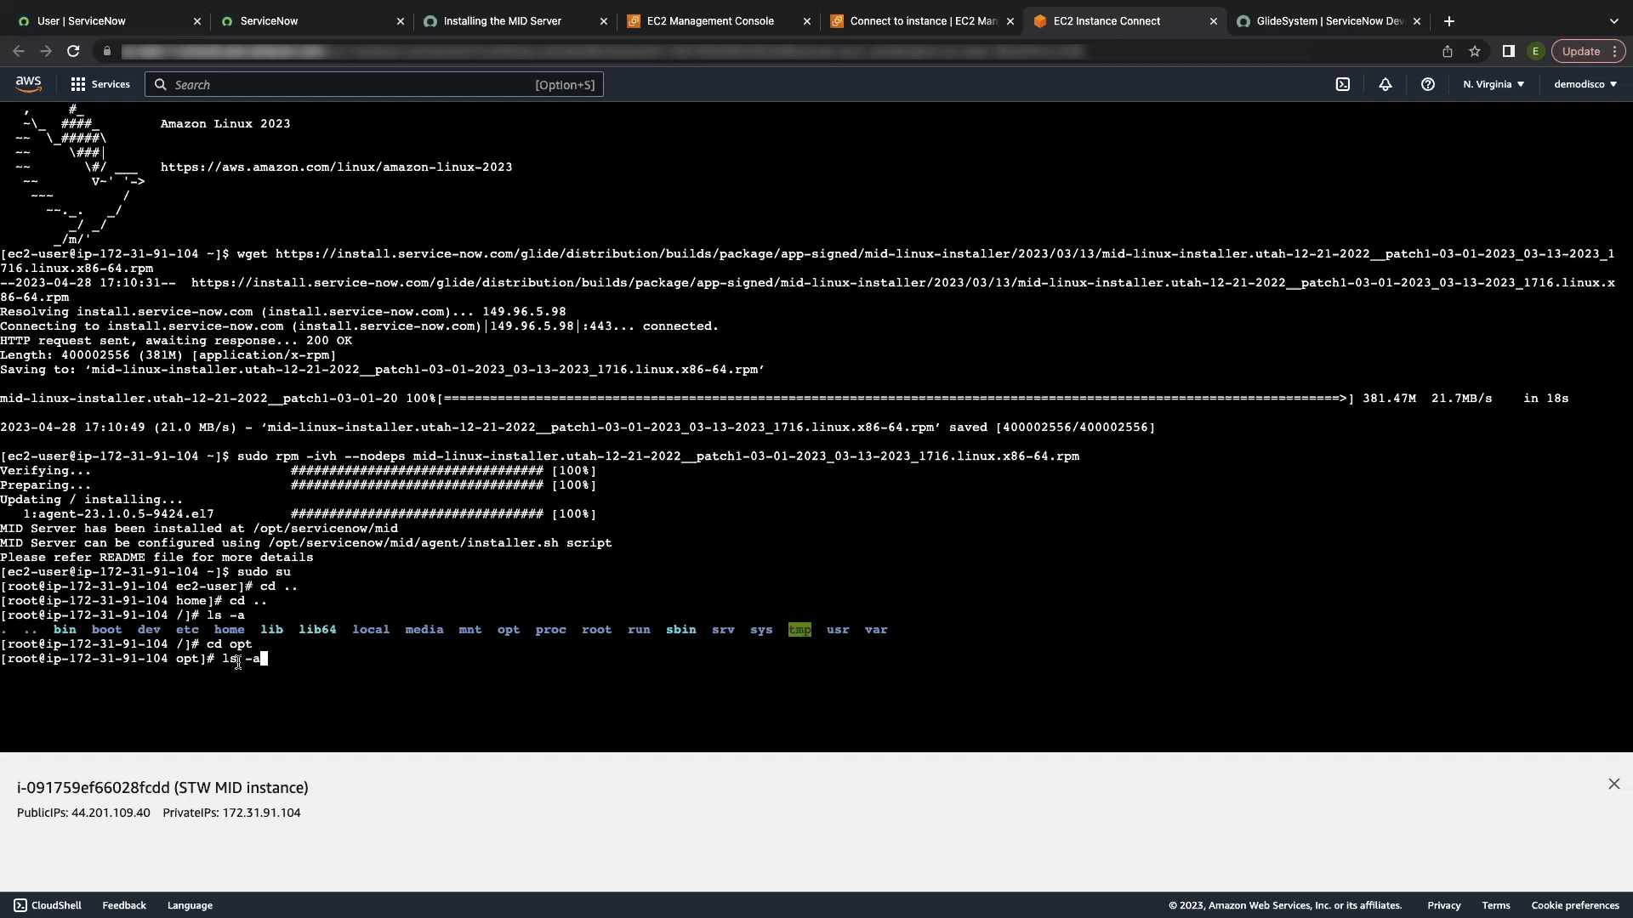
Step: List /opt, then enter the servicenow directory and list its contents
key("Return")
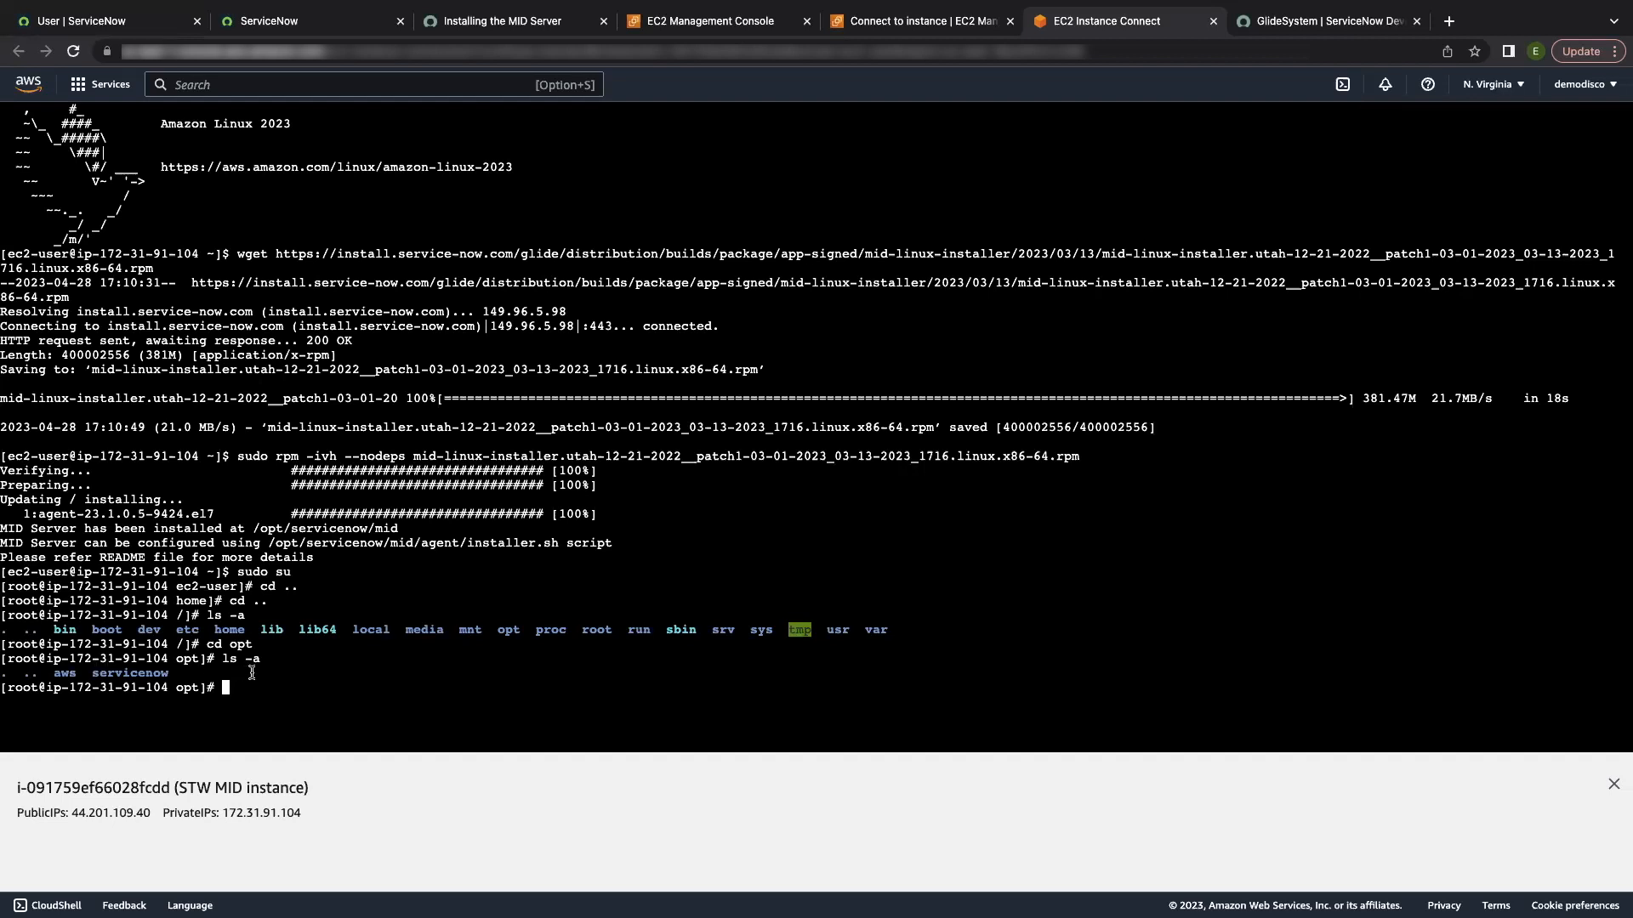
type("cd servicenow")
key("Return")
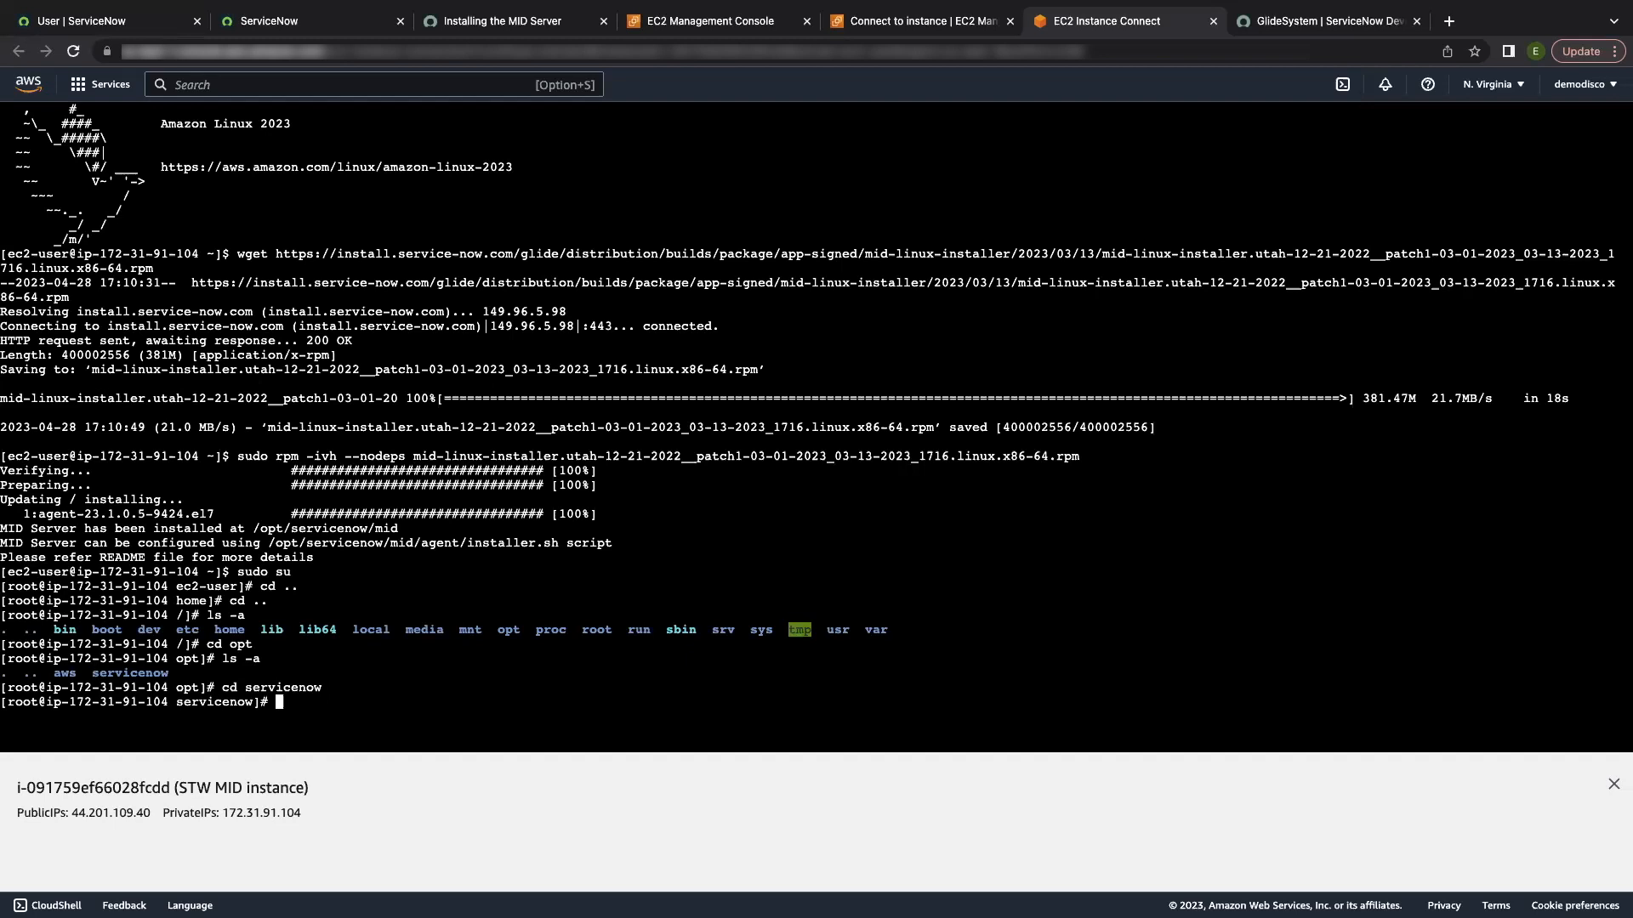
type("ls -a")
key("Return")
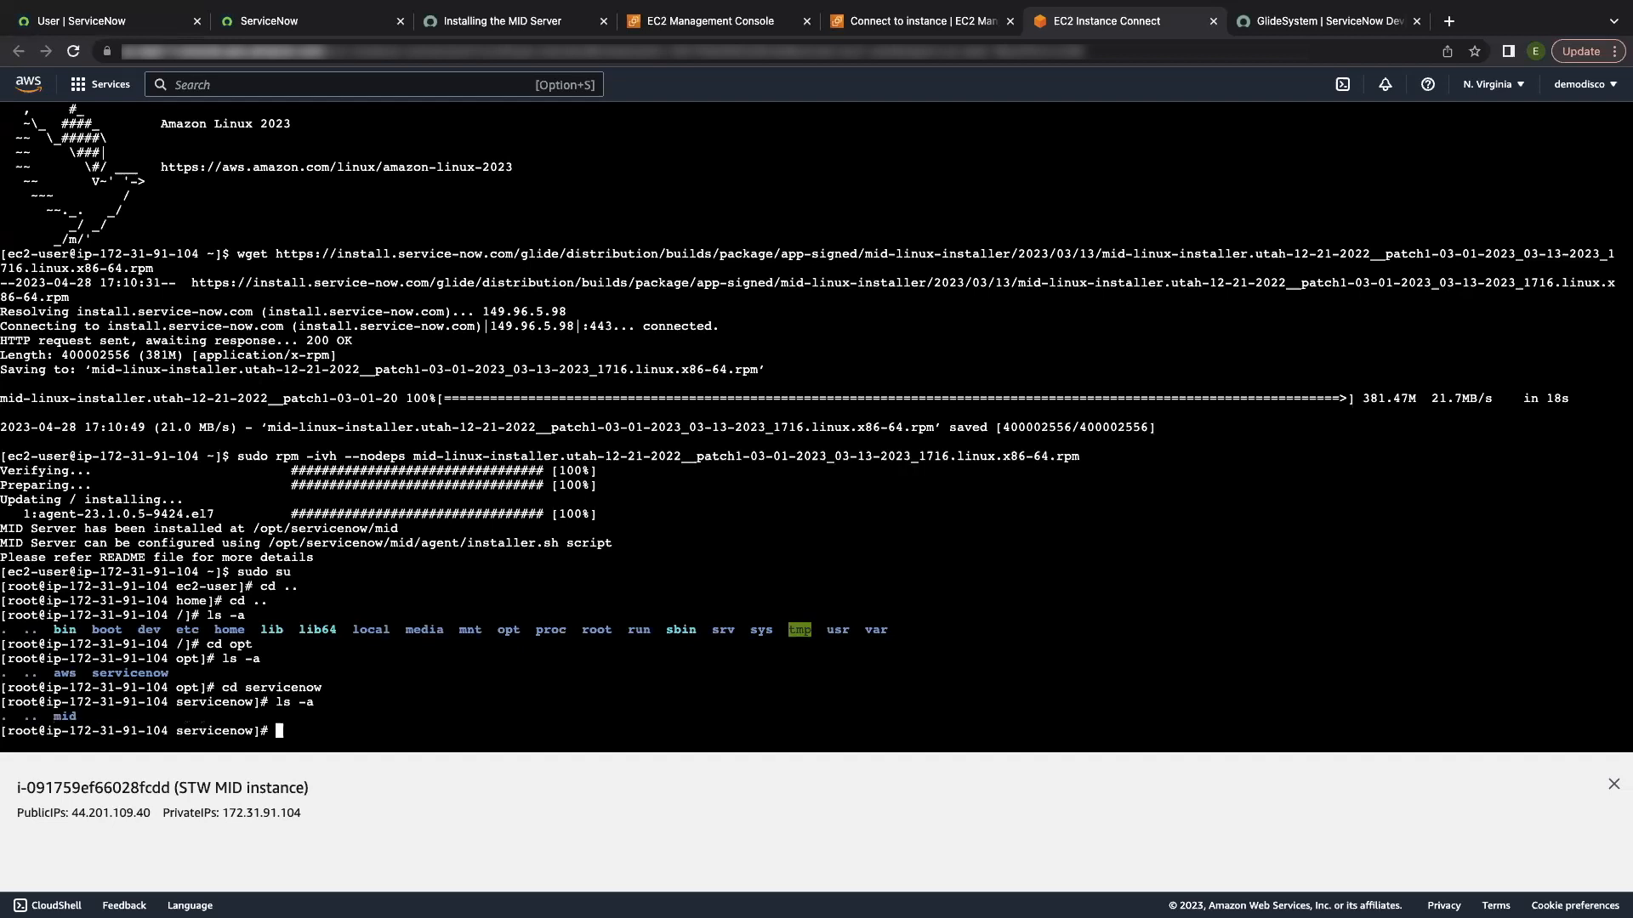
Step: Move into mid and then agent, listing each to reveal installer.sh
type("cd mid")
key("Return")
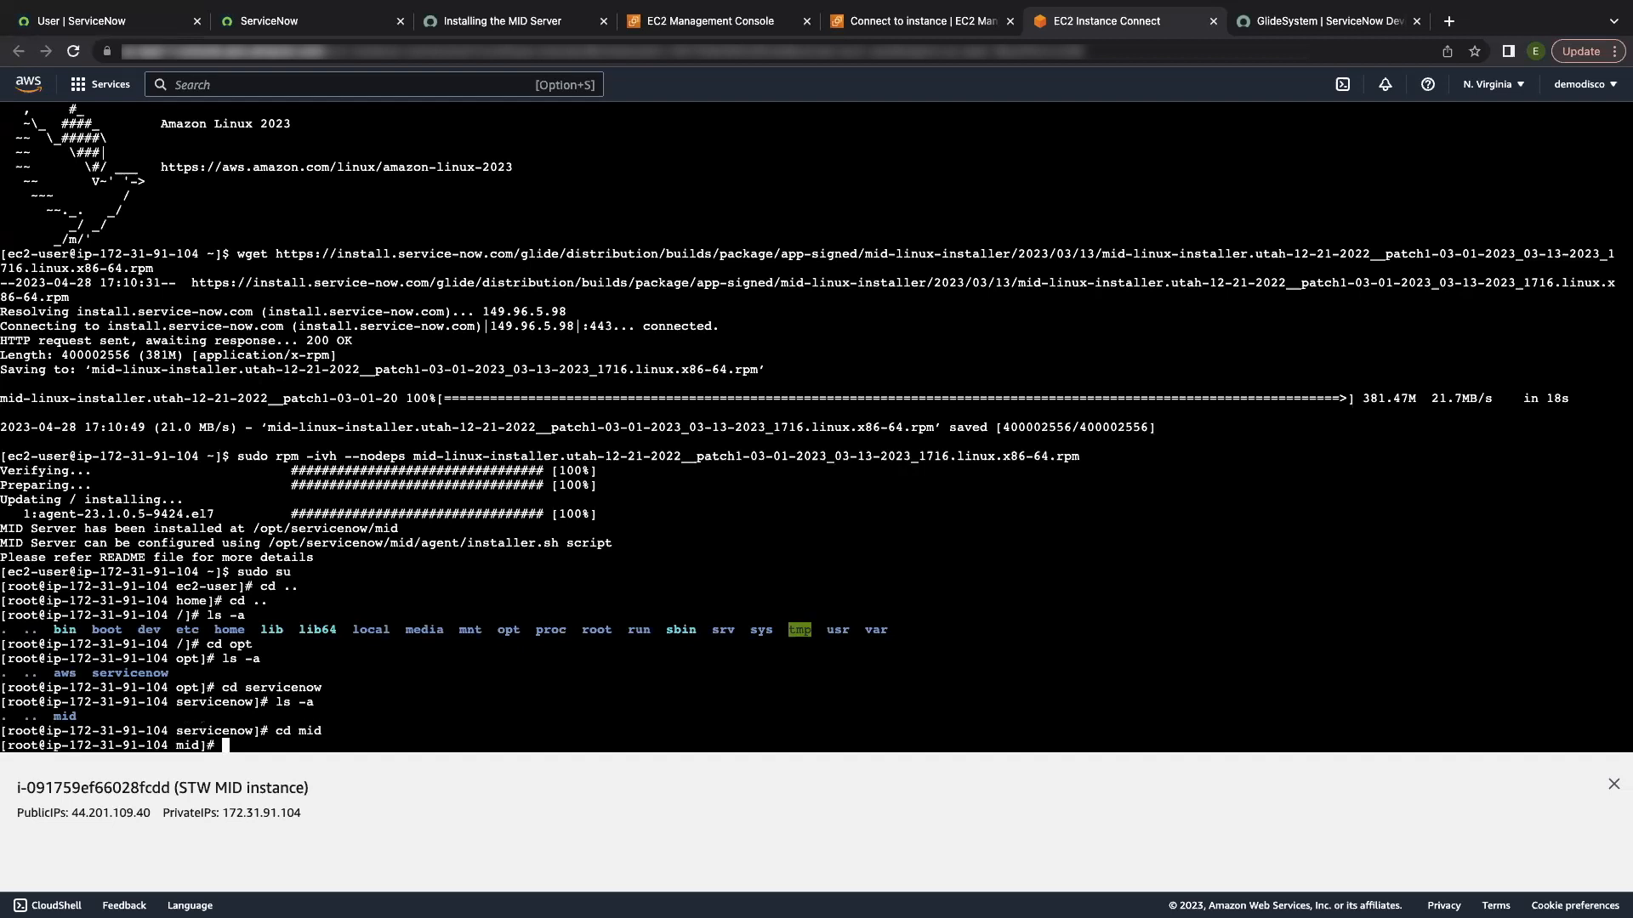
type("ls -a")
key("Return")
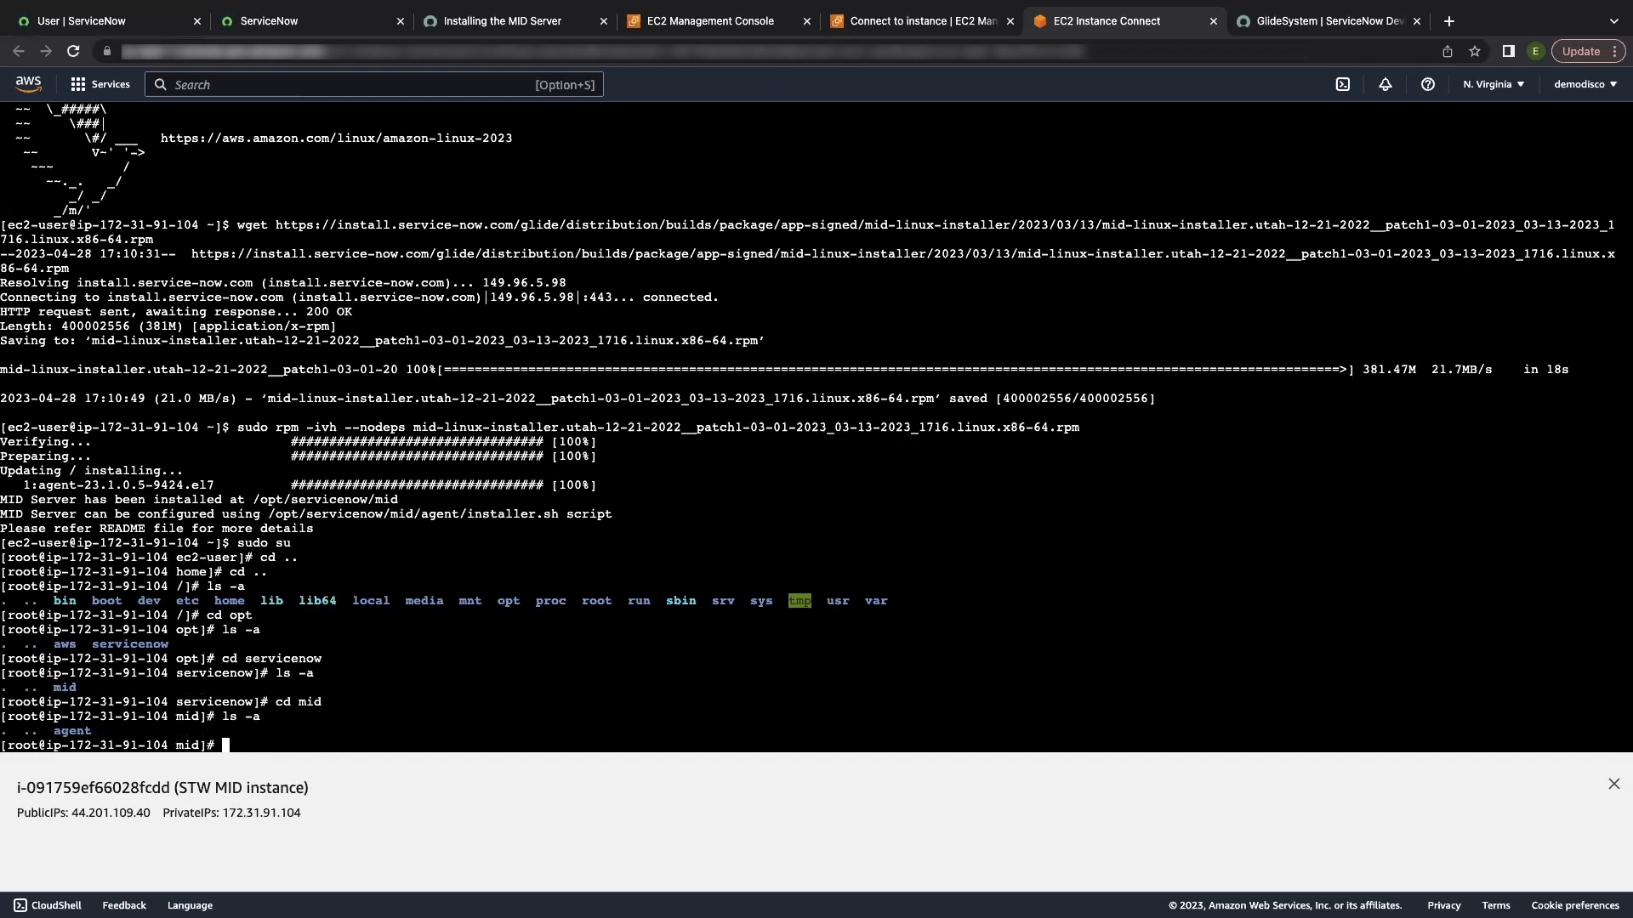
type("cd agent")
key("Return")
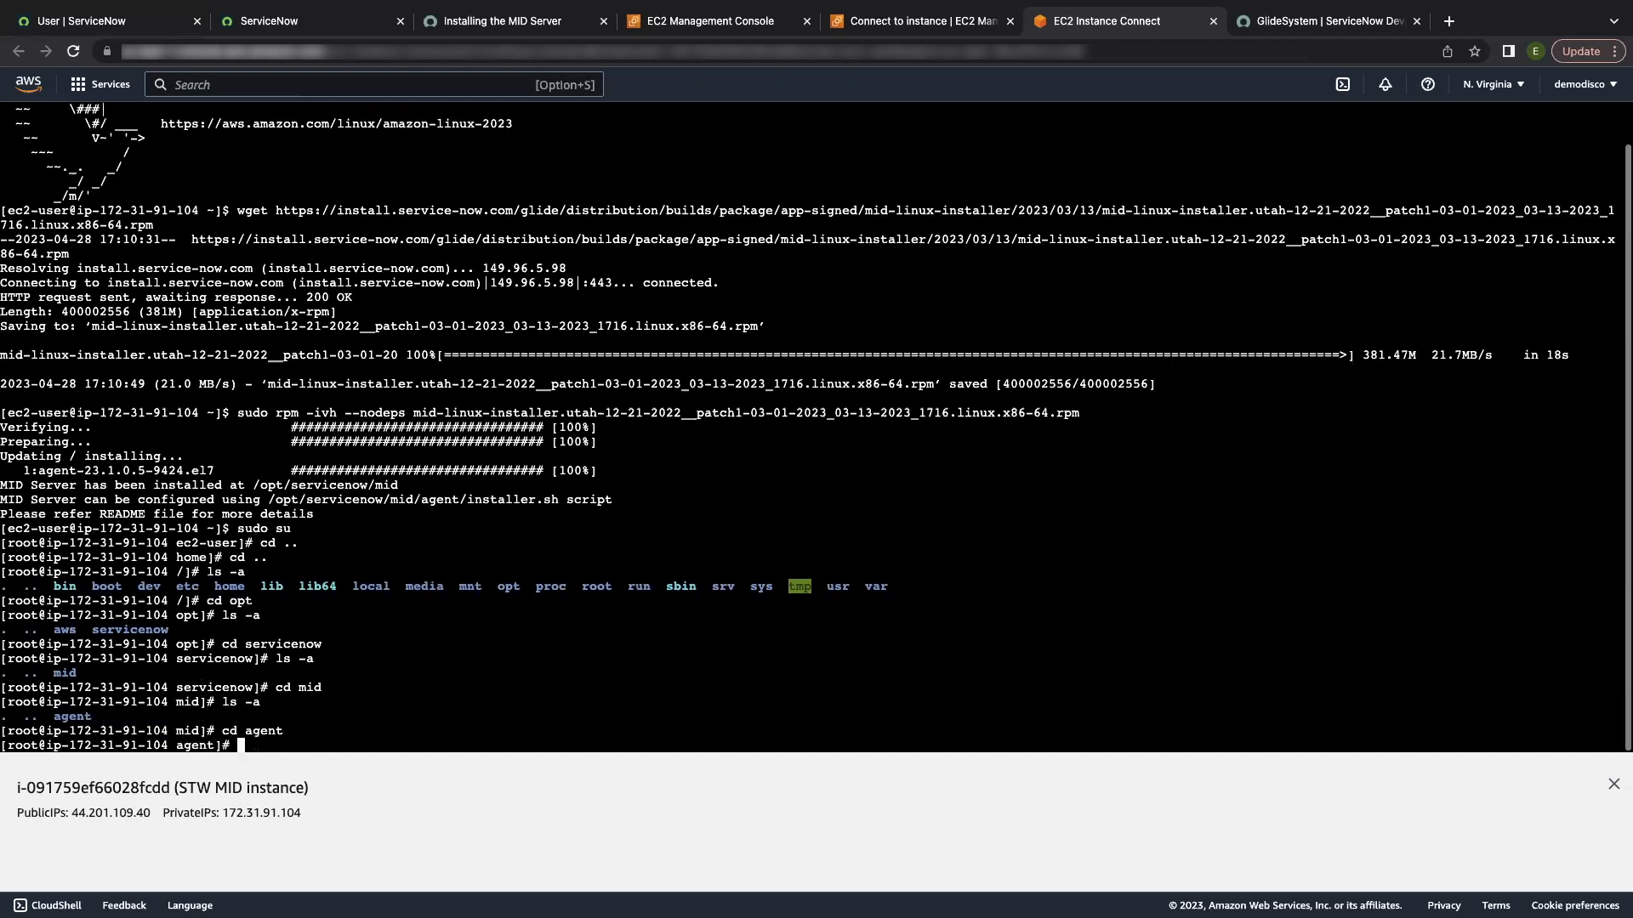
type("ls -a")
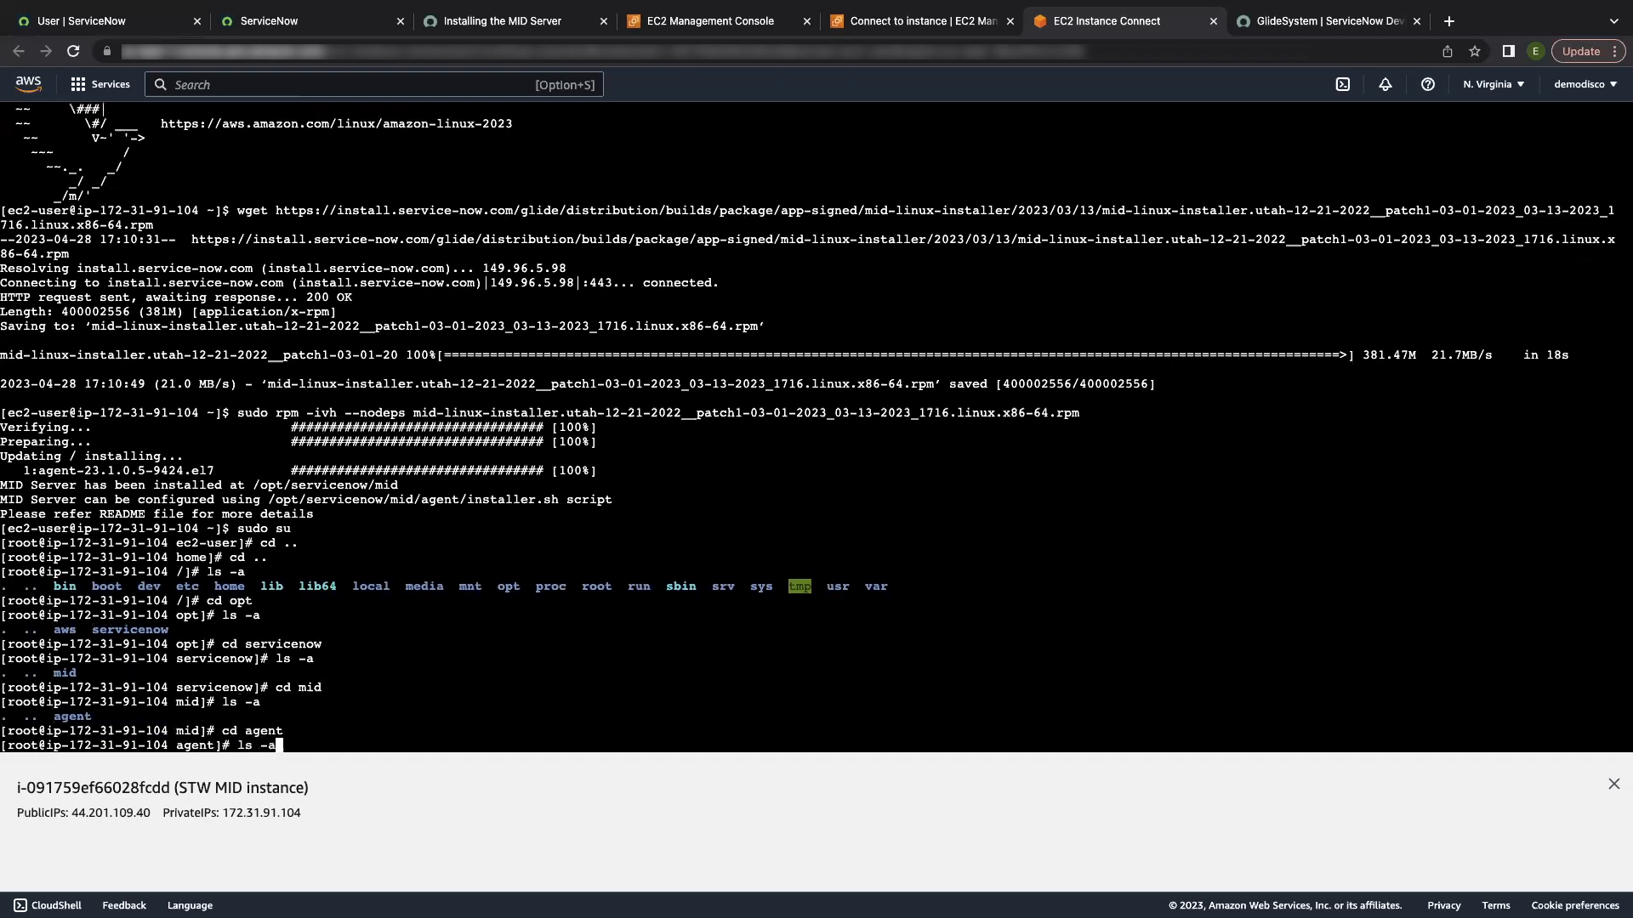
key("Return")
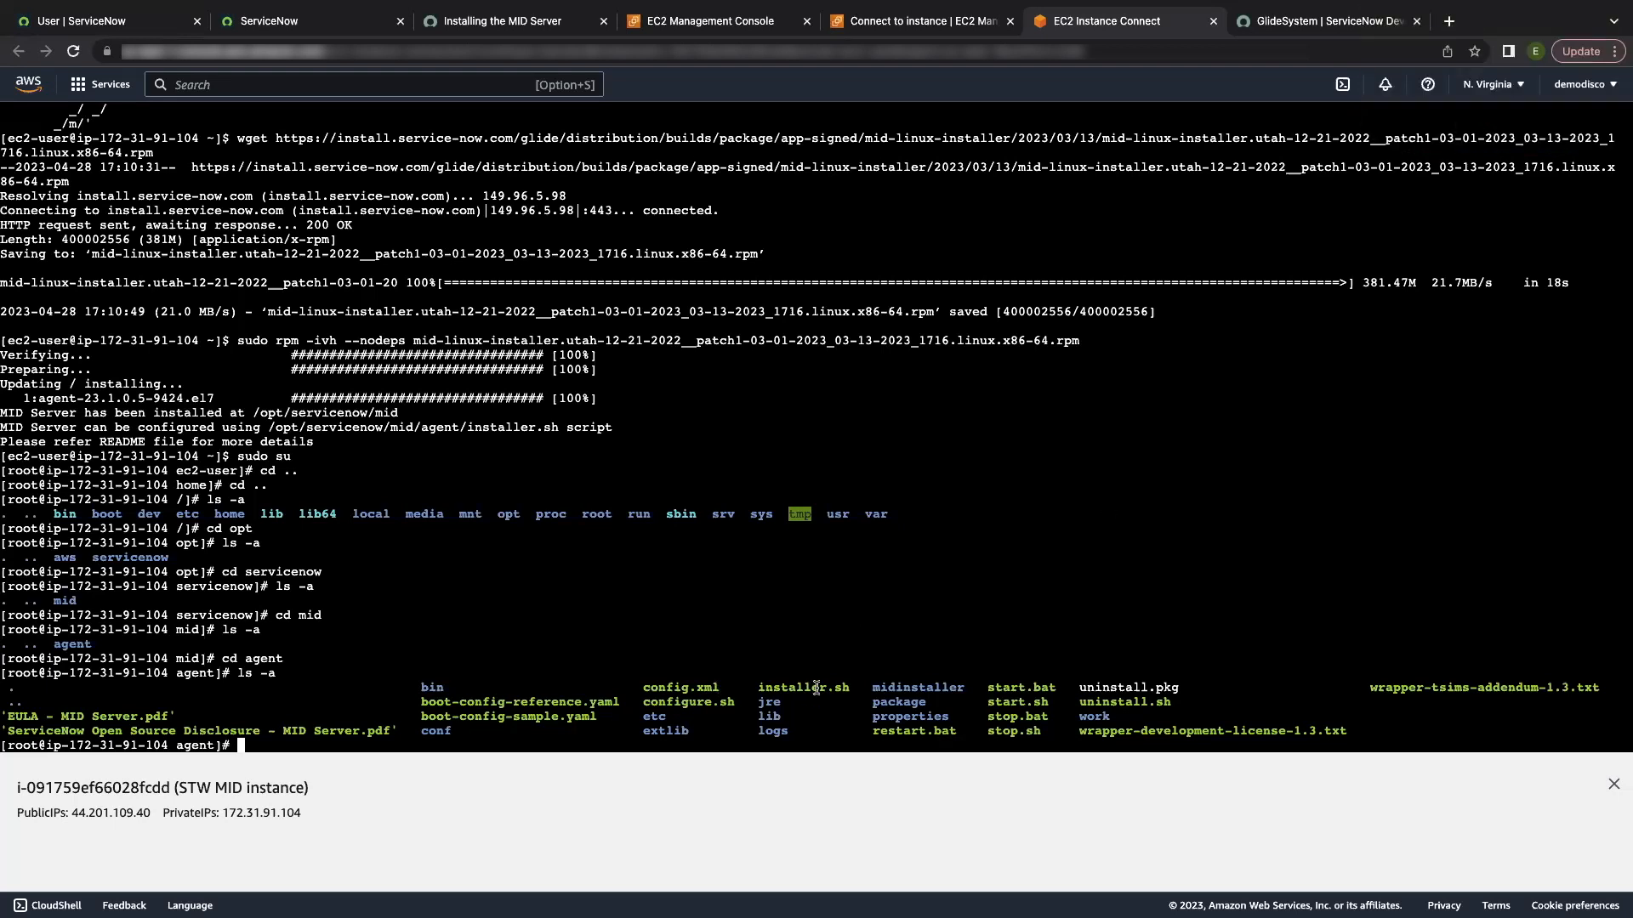
Step: Run ./installer.sh, give the instance URL, and decline proxy and mutual authentication
type("./installer.sh")
key("Return")
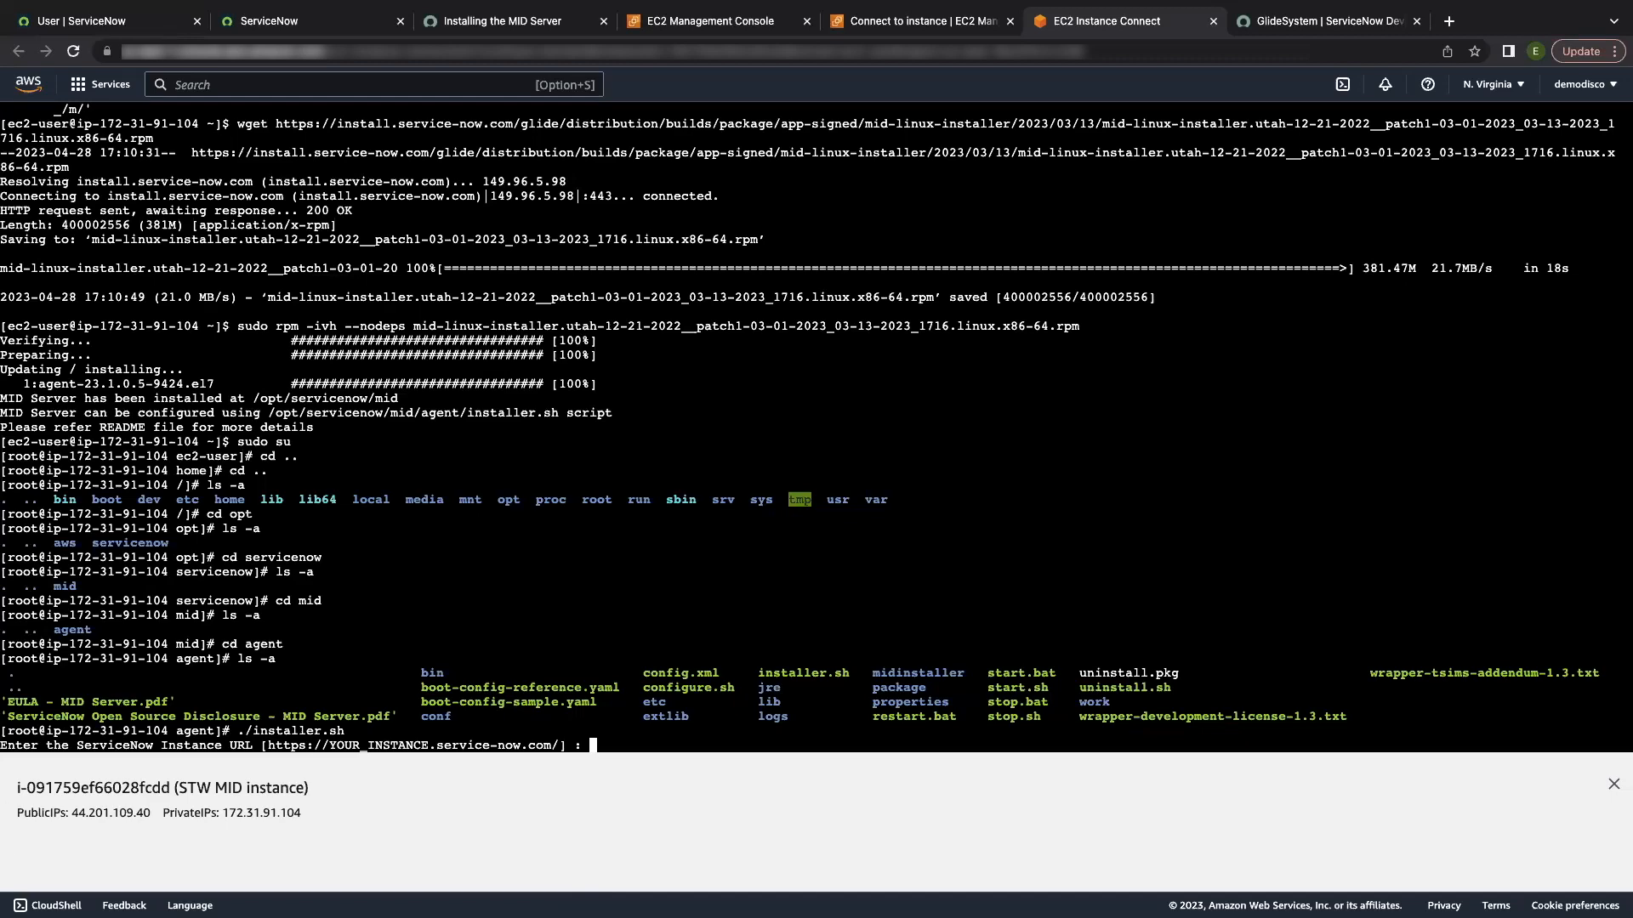
type("https://dev136047.service-now.com/")
key("Return")
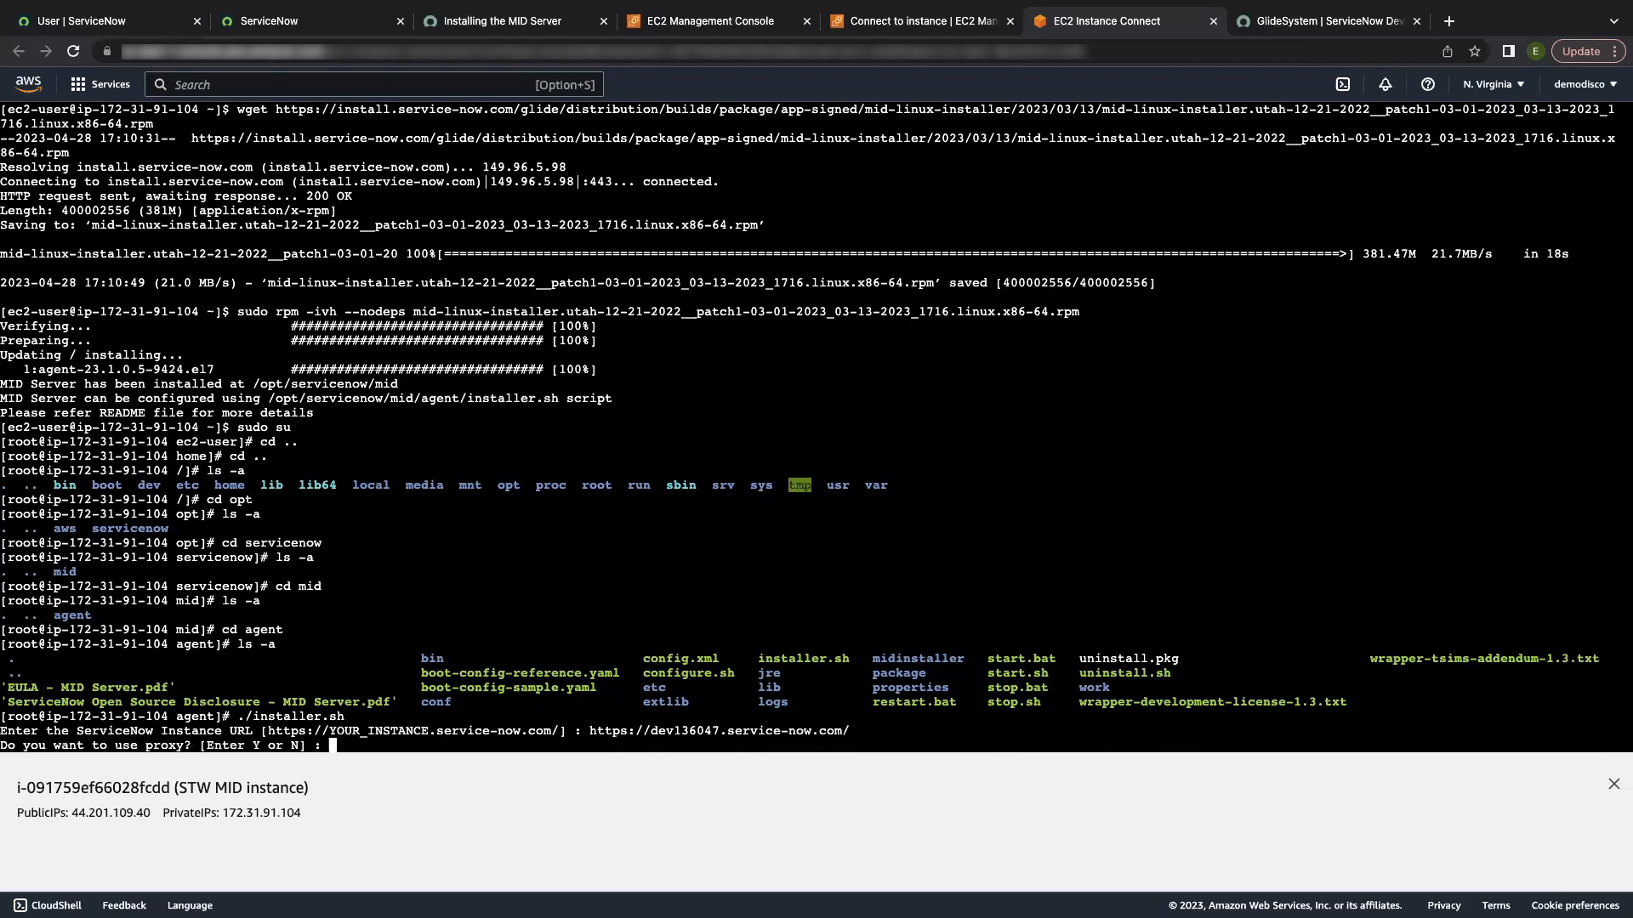
type("n")
key("Return")
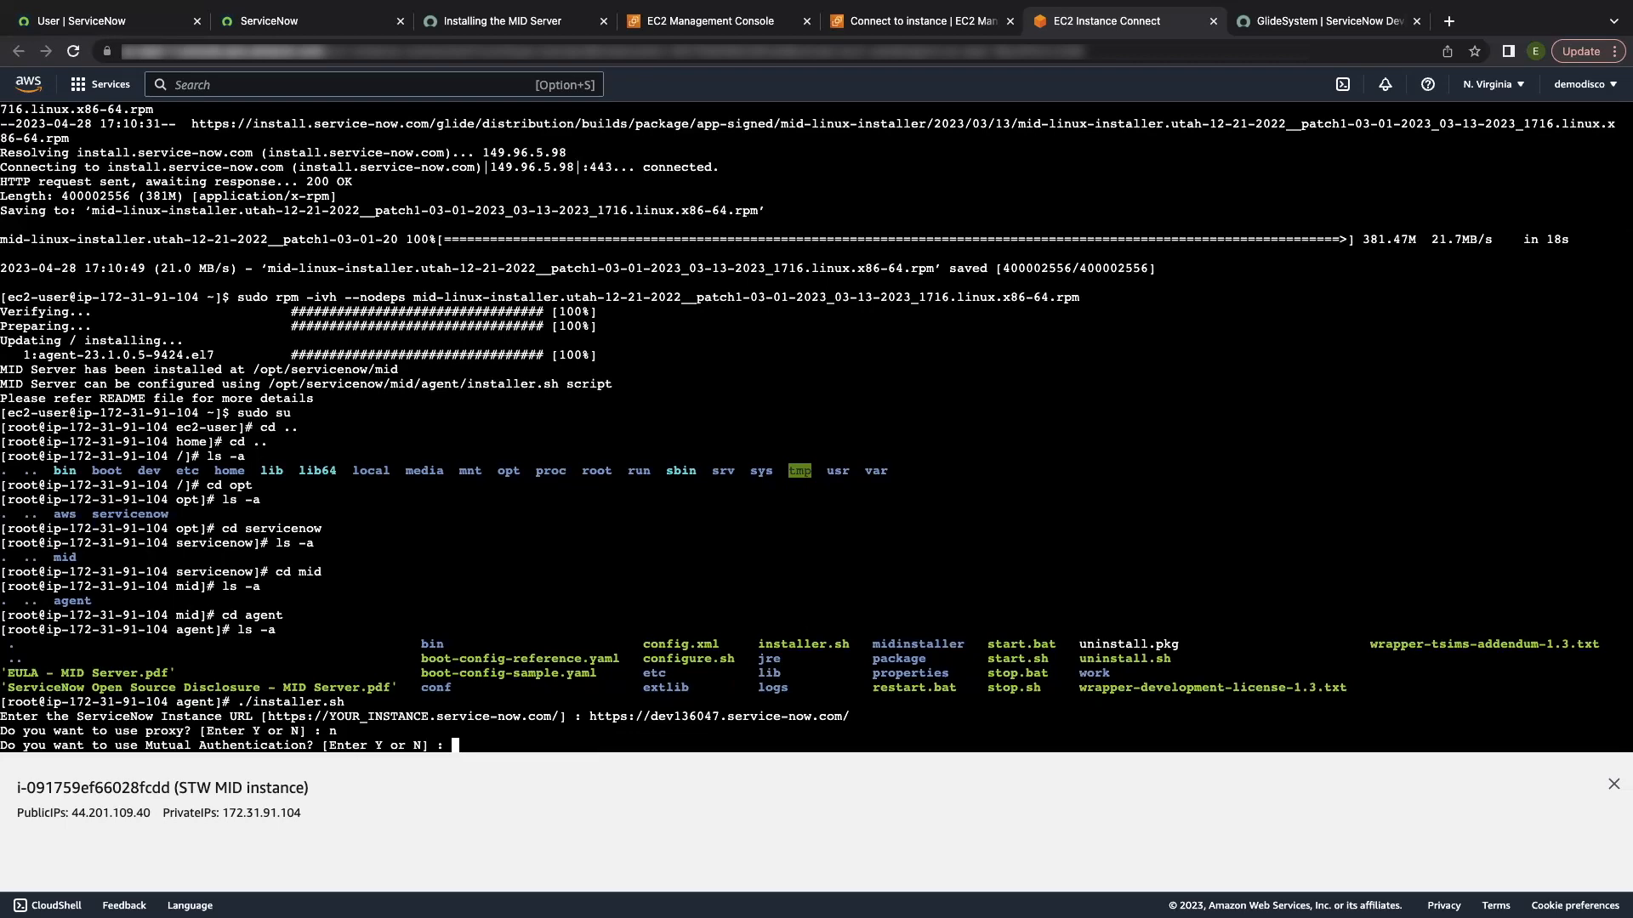
type("n")
key("Return")
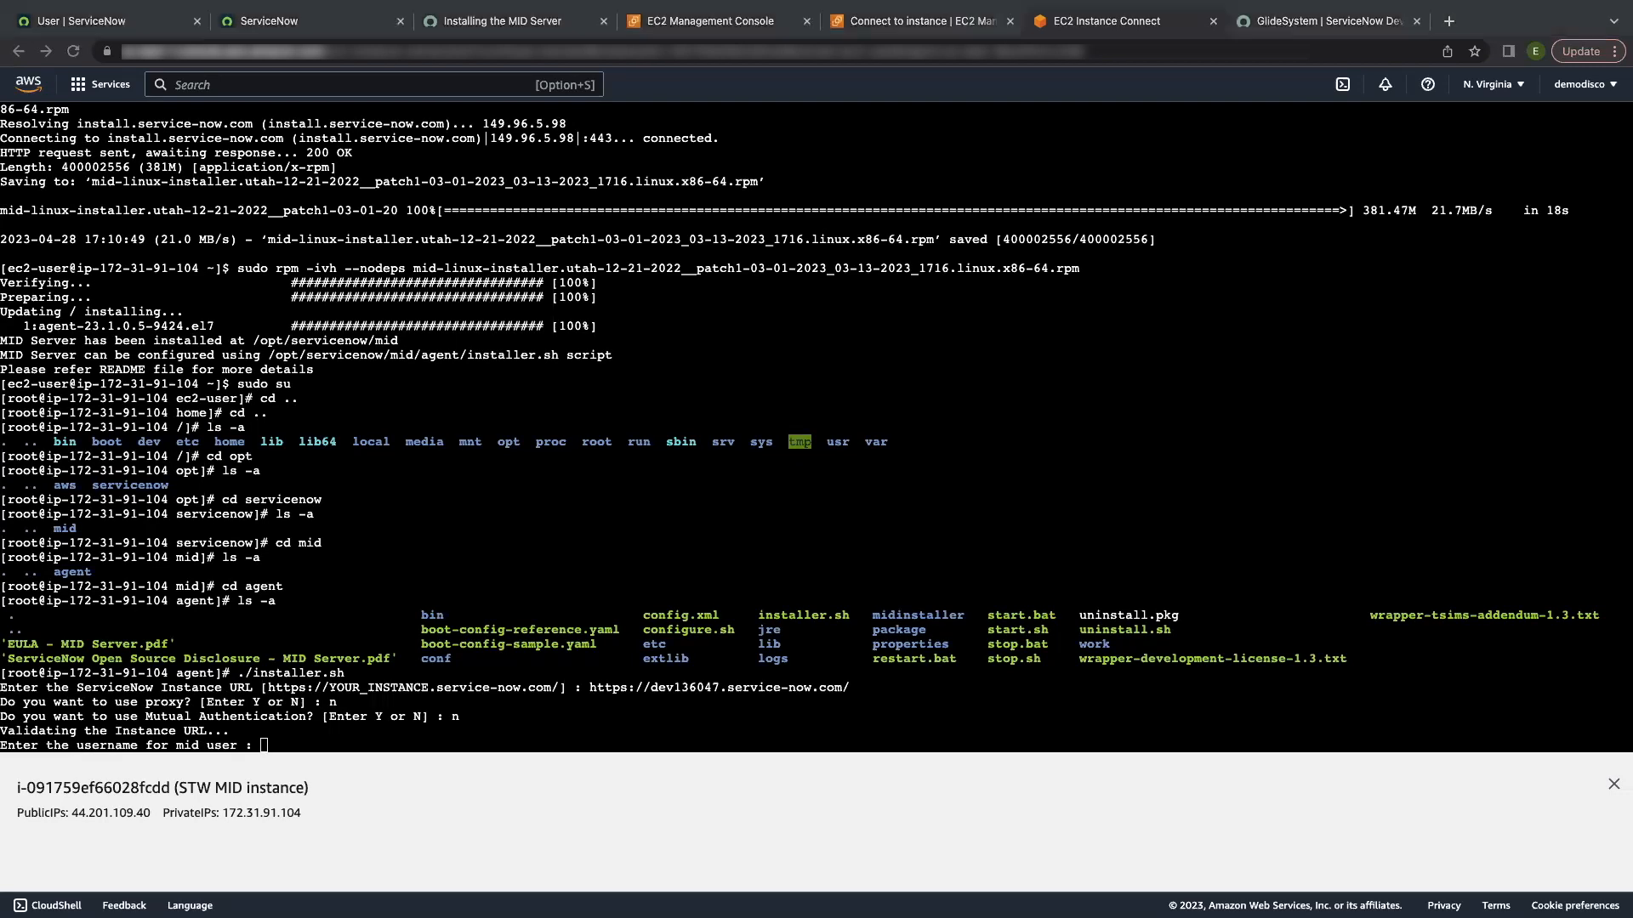
Step: Enter the MID user's username and password, and decline certificate revocation checking
left_click(277, 740)
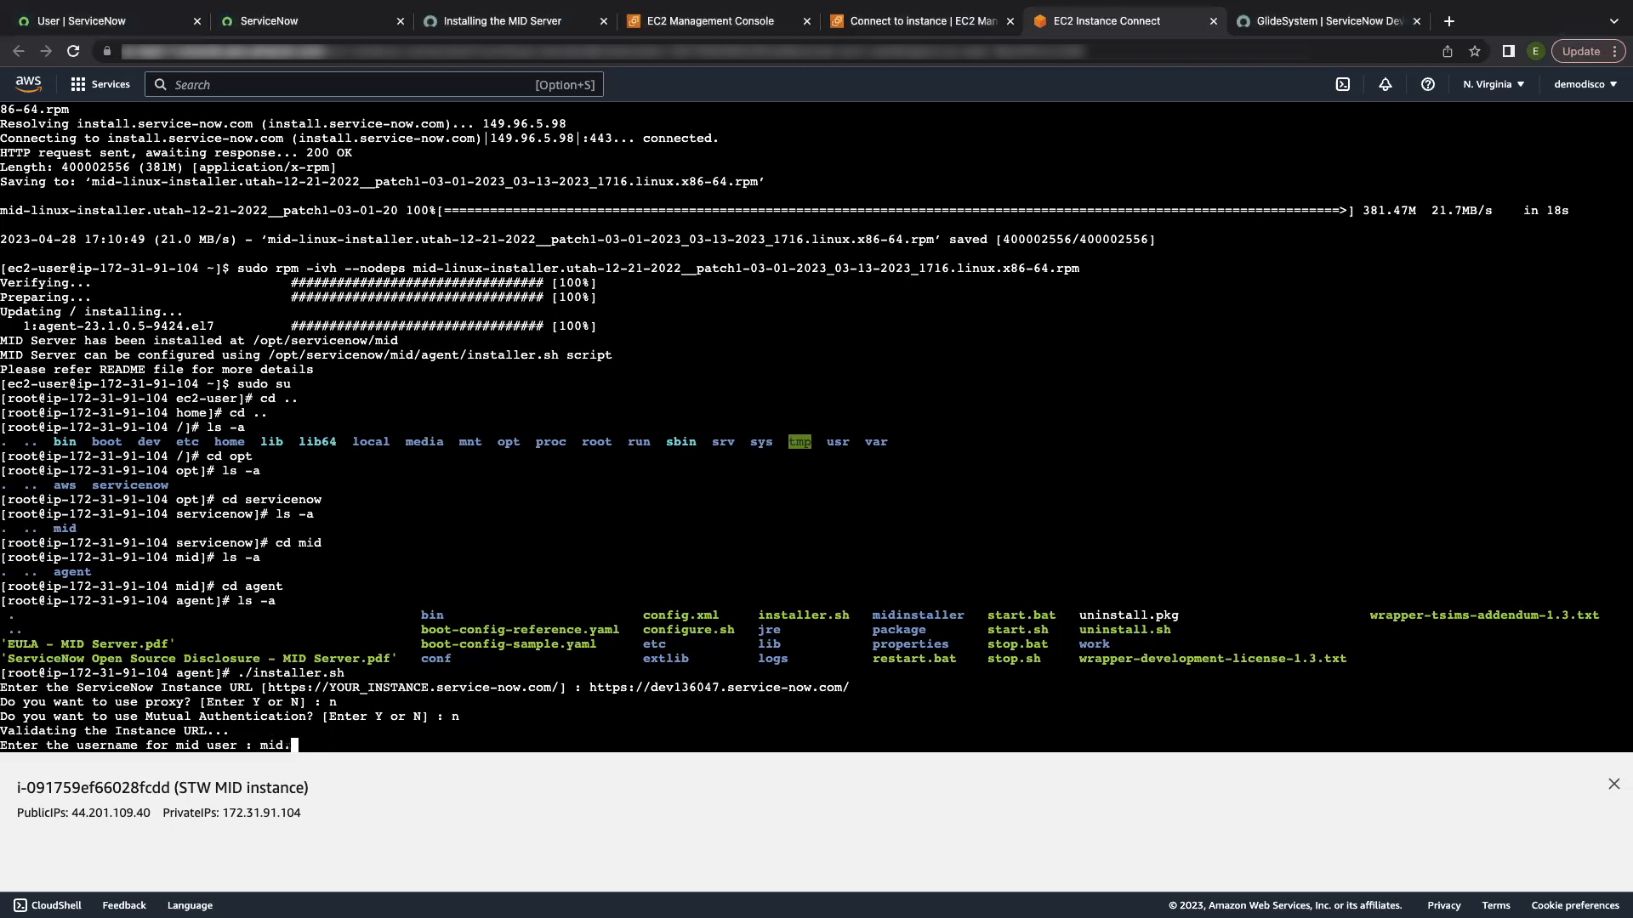
key("BackSpace")
key("BackSpace")
key("BackSpace")
key("BackSpace")
key("Return")
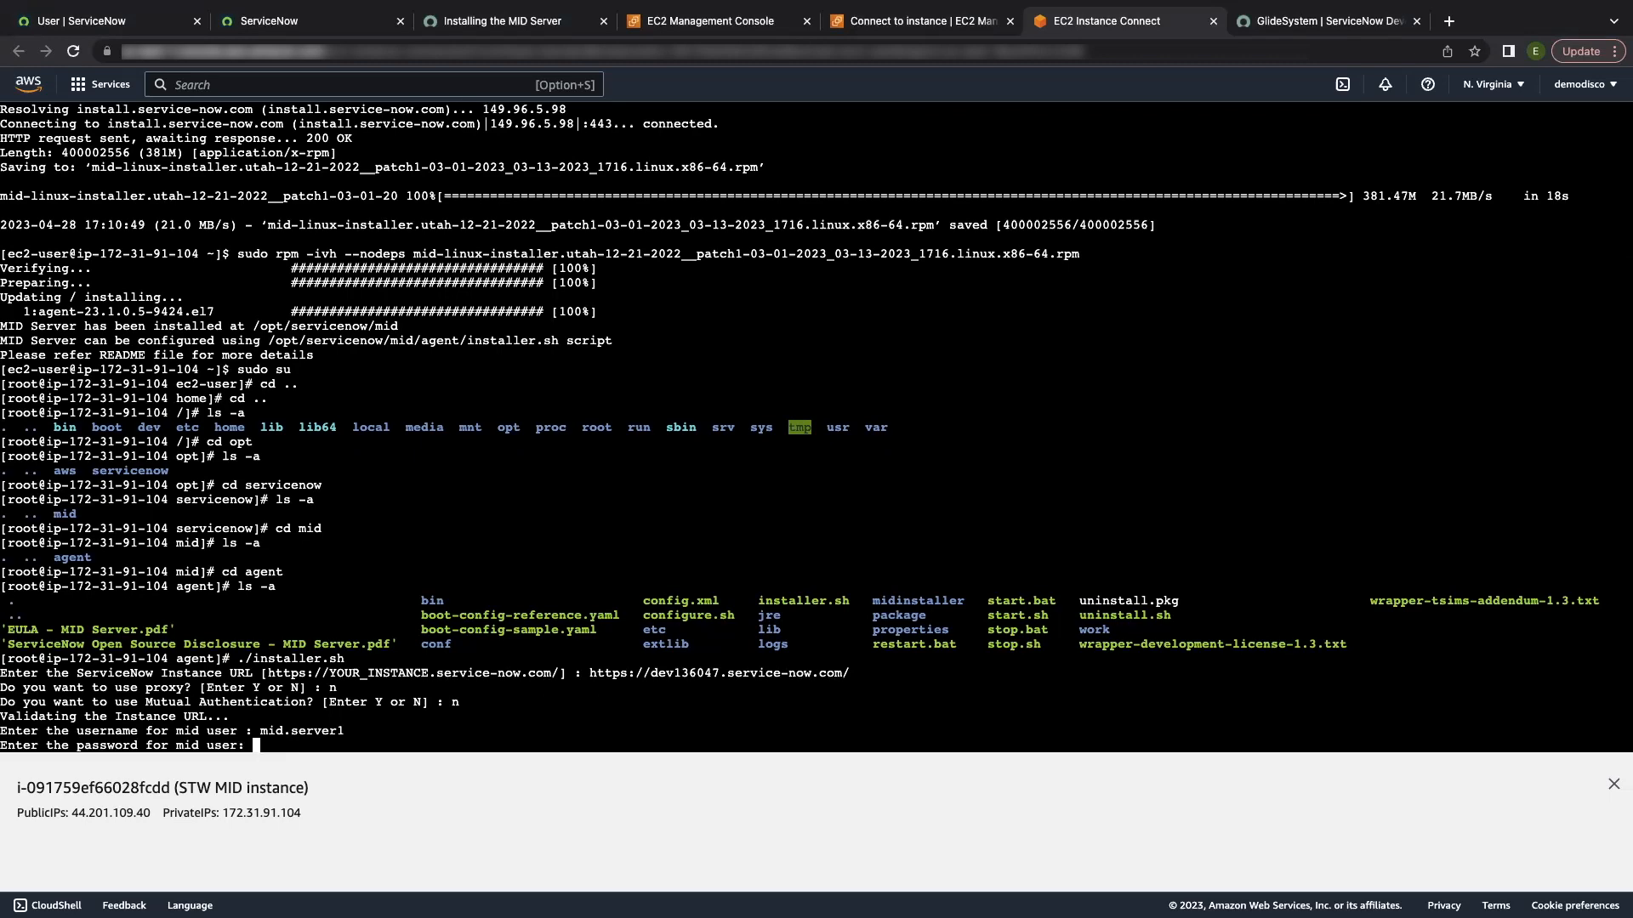
key("Return")
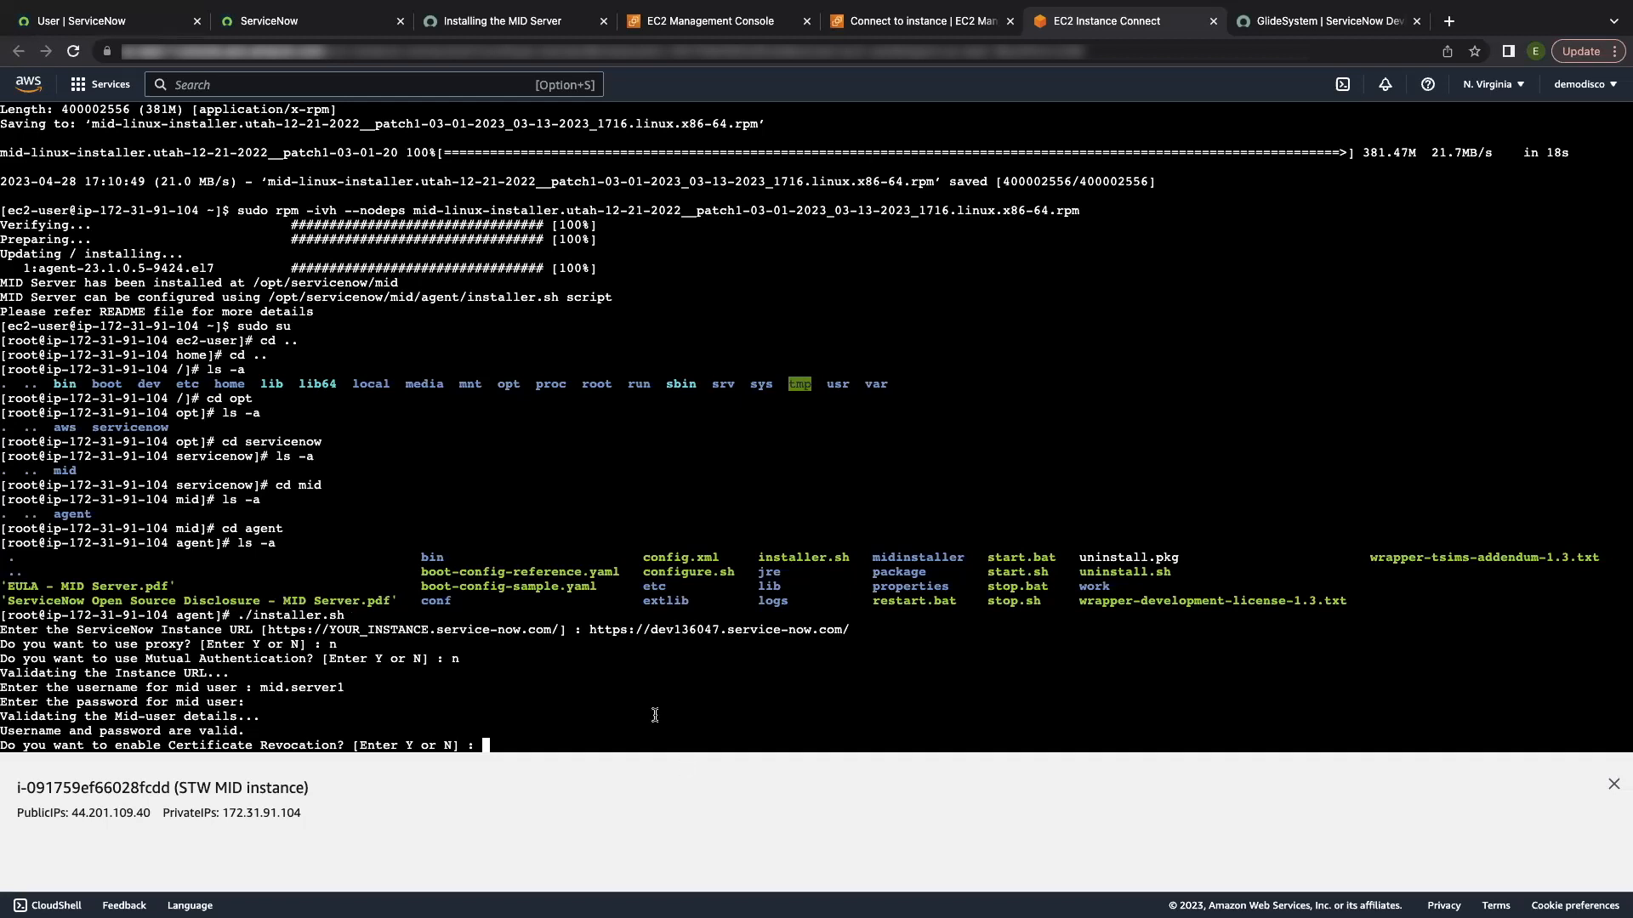
key("Return")
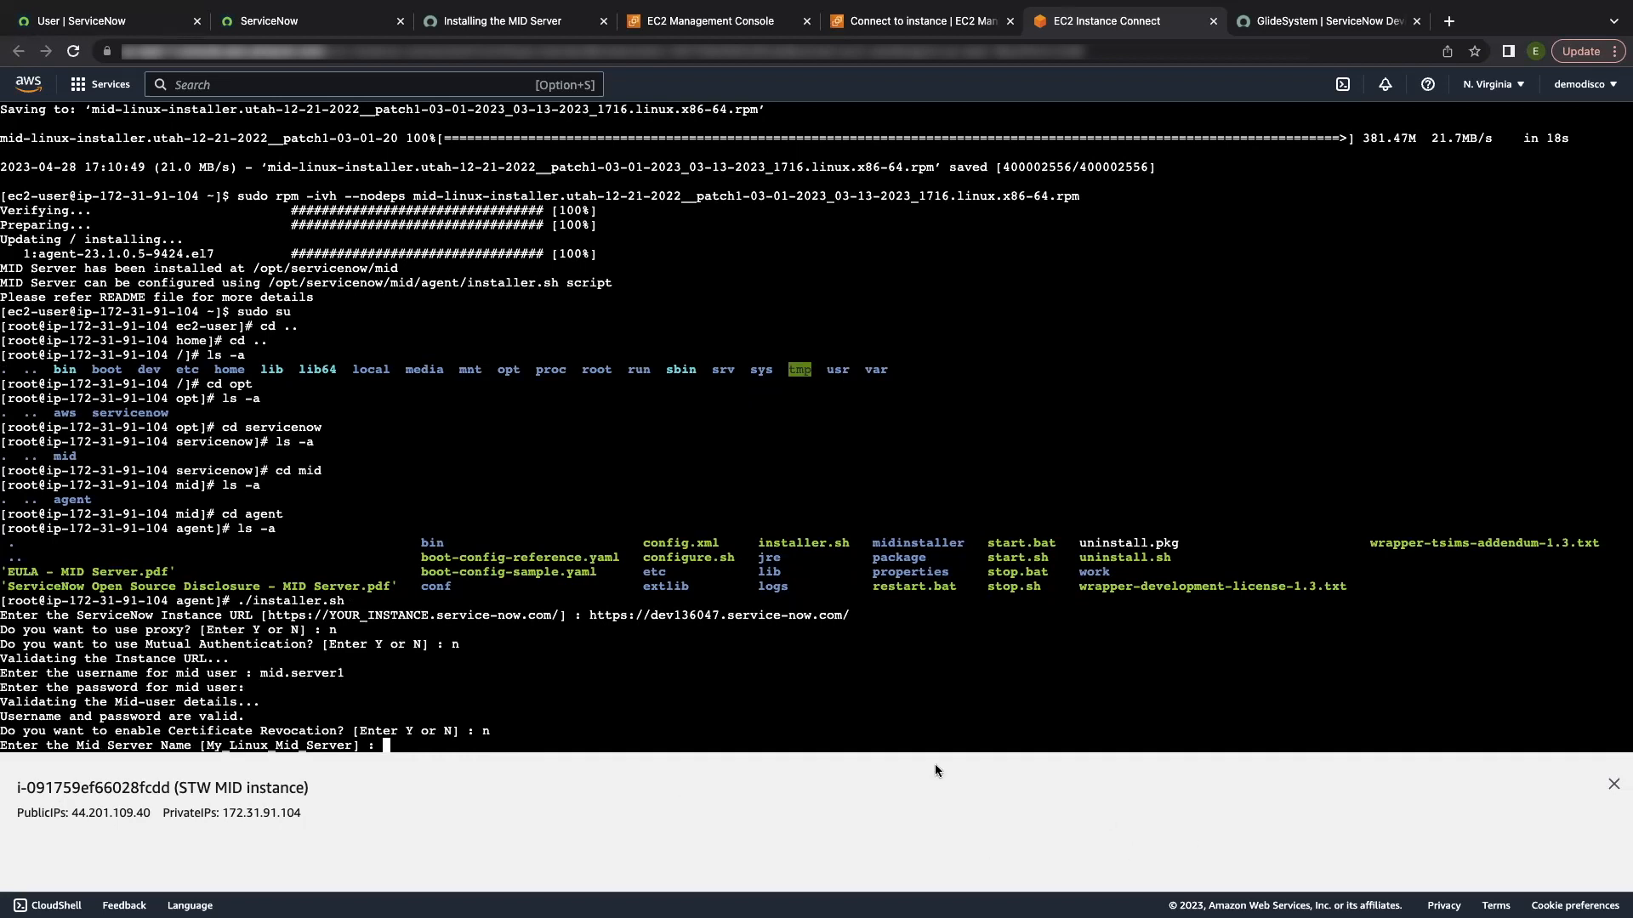
Step: Name the MID Server aws_linux_MID, with service names mid3 and long_MIDserver_name1
type("aws_linux_MID")
key("Return")
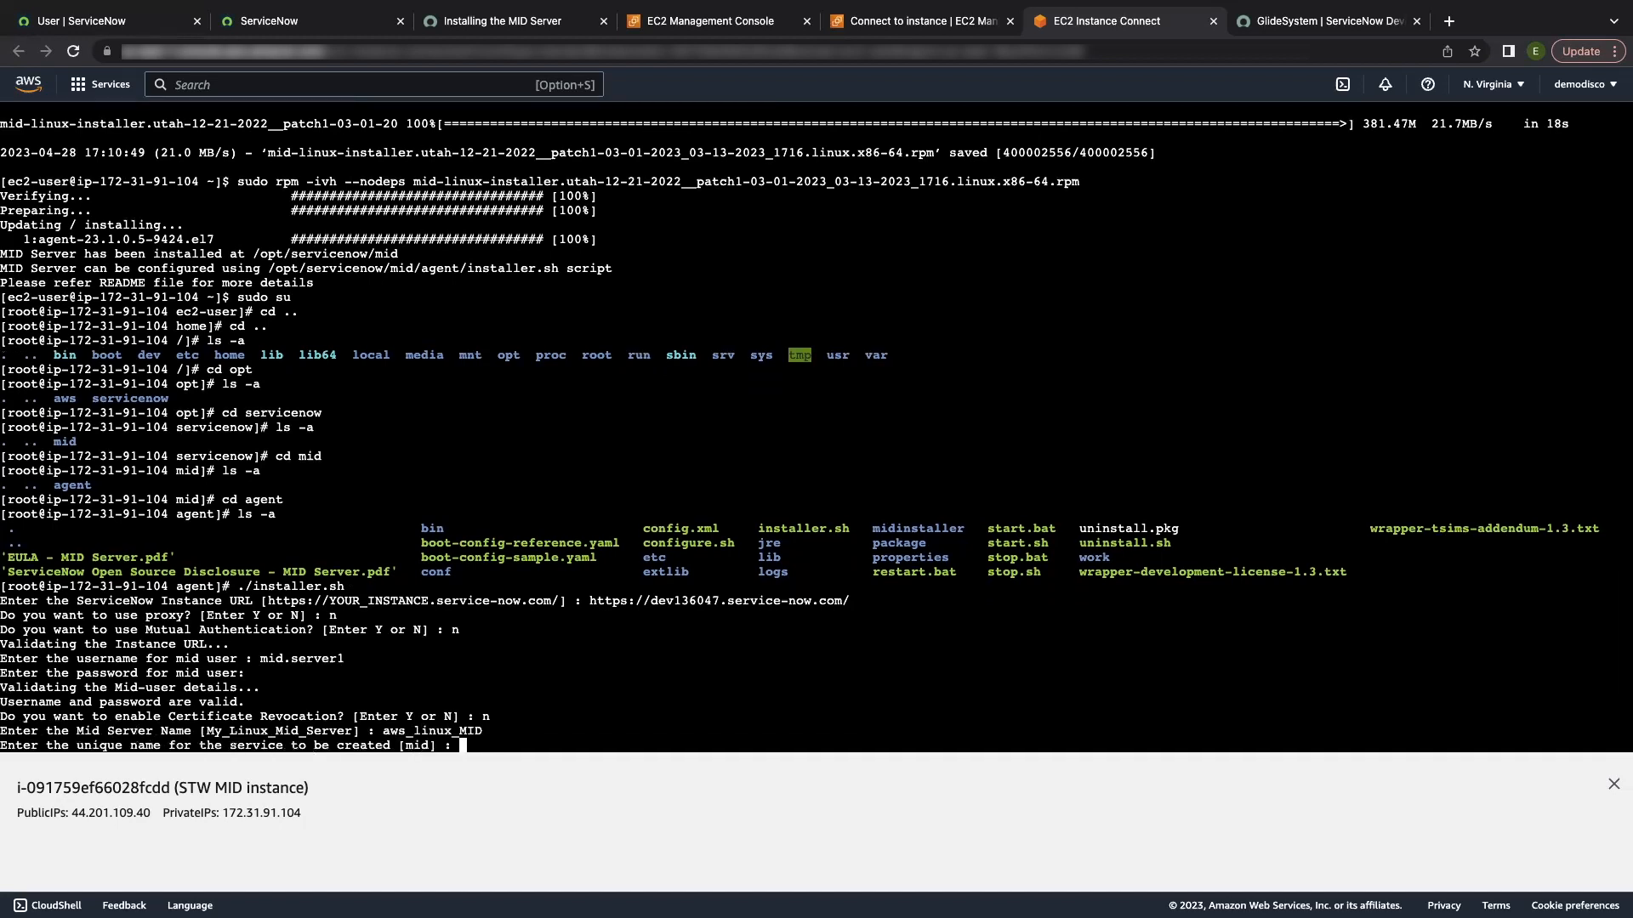
type("mid3")
key("Return")
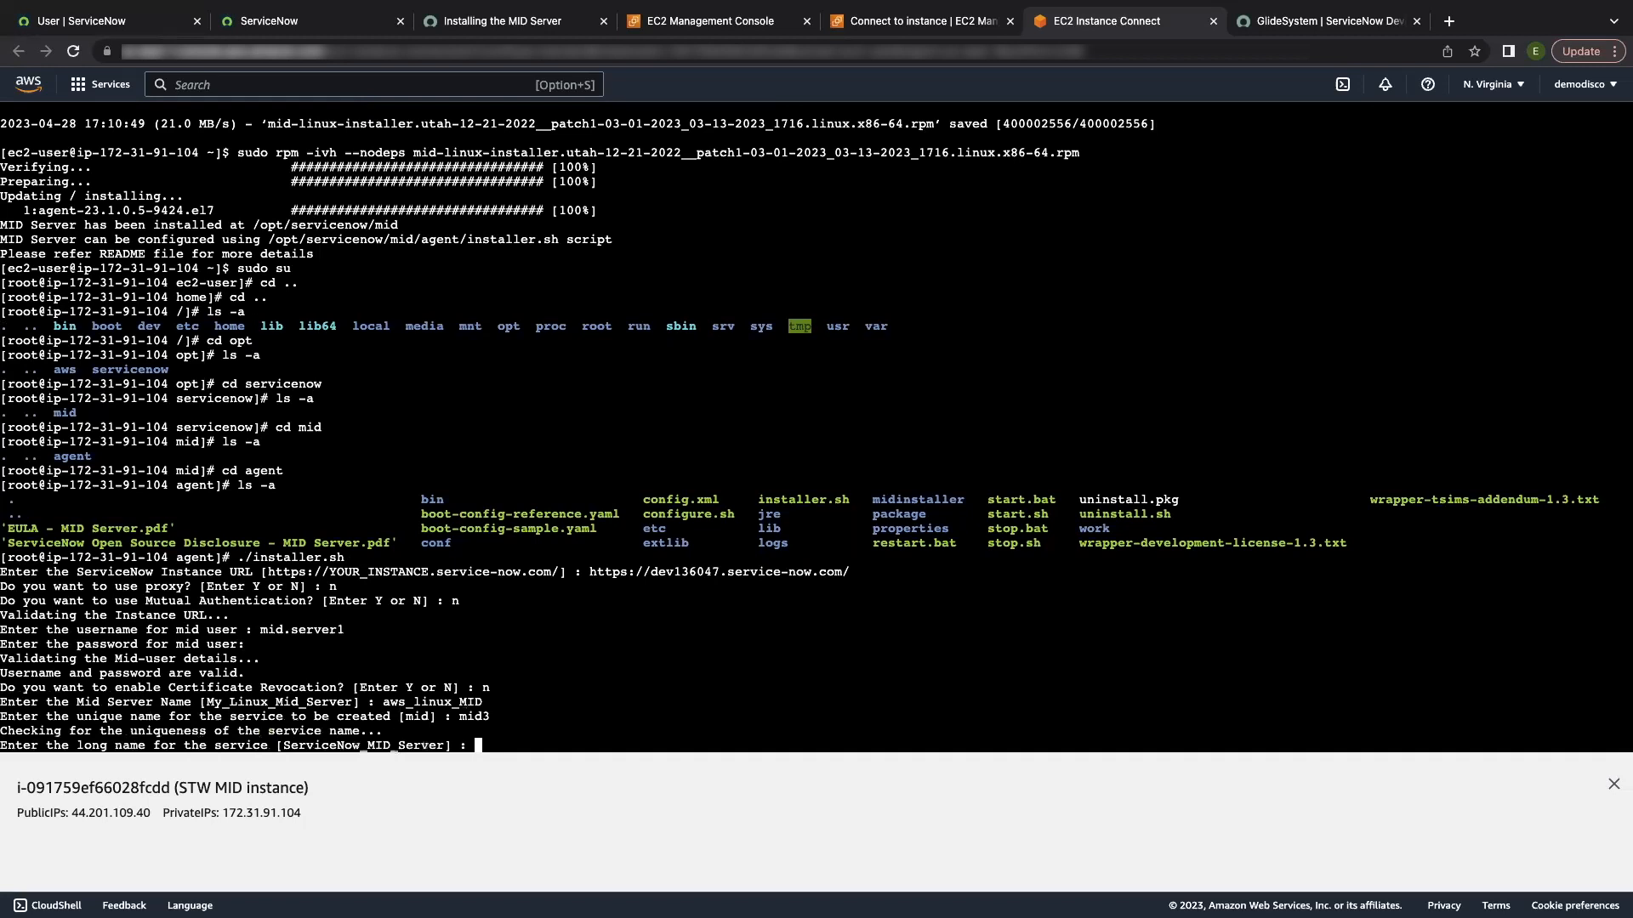
type("long_MIDserver_name1")
key("Return")
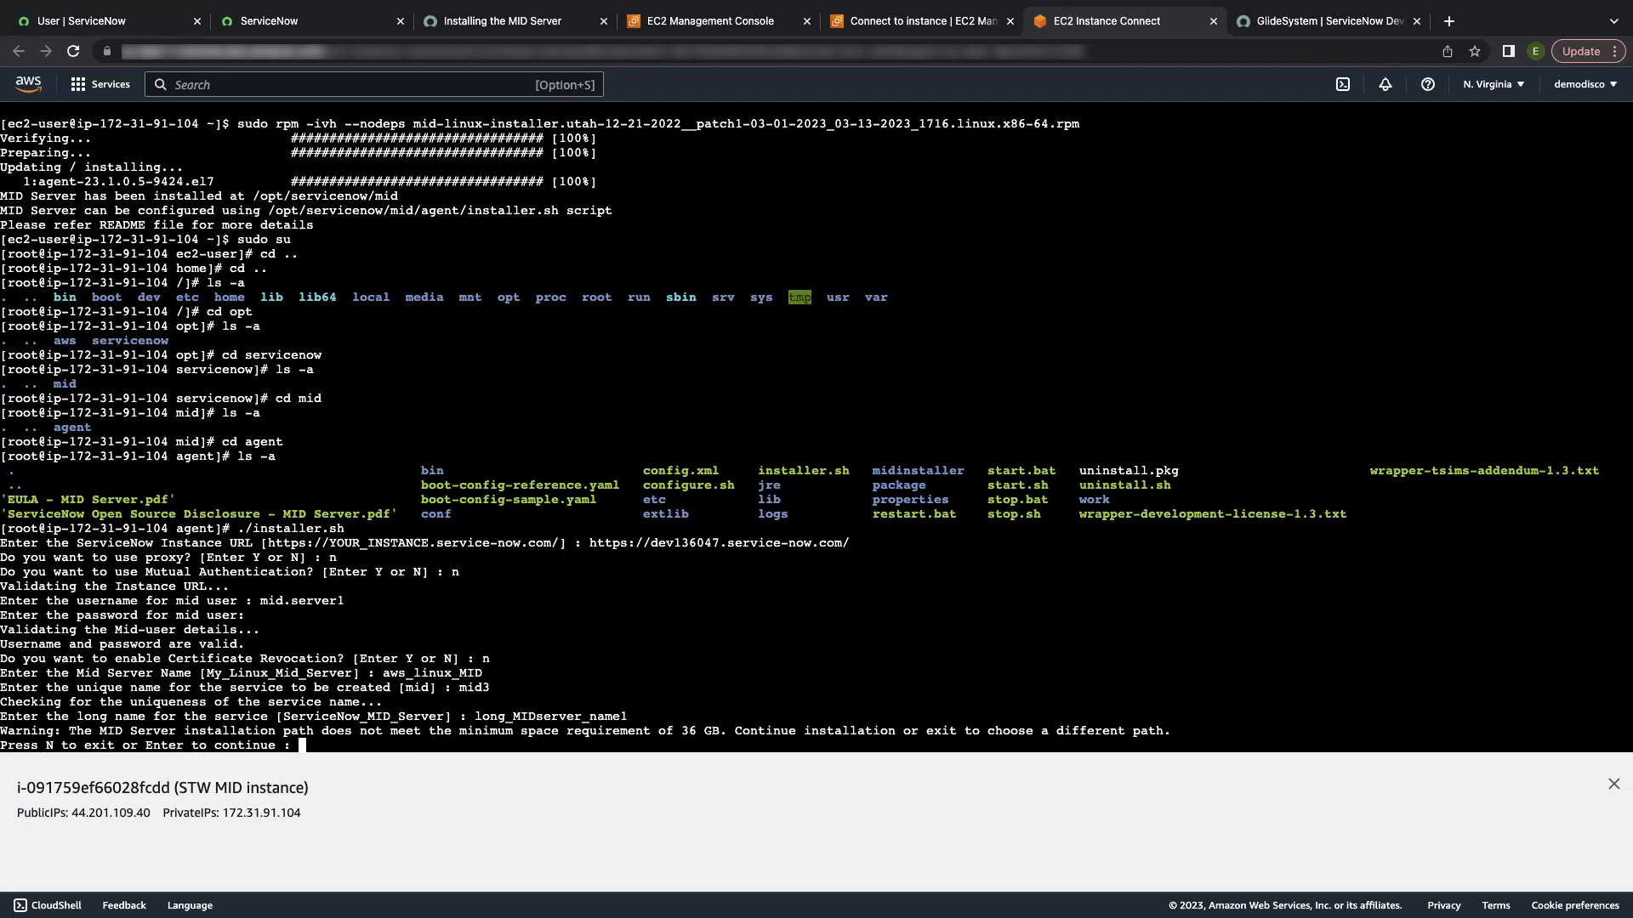
Step: Continue past the disk-space warning, run the MID service as ec2-user, and confirm directory ownership with yes
key("Return")
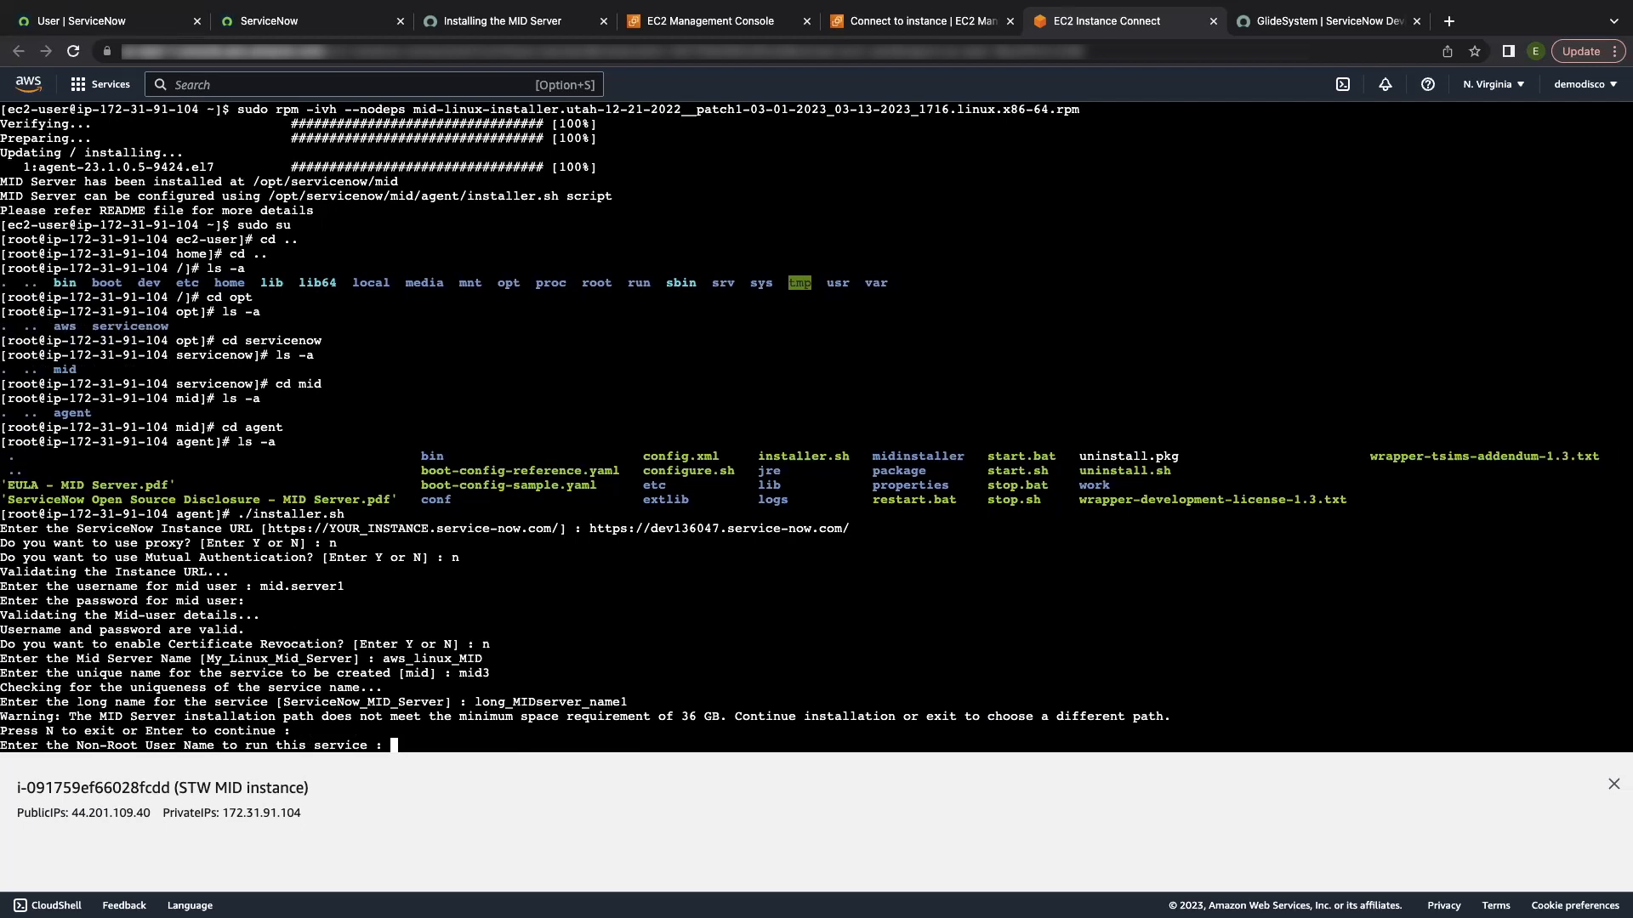
type("ec2-user")
key("Return")
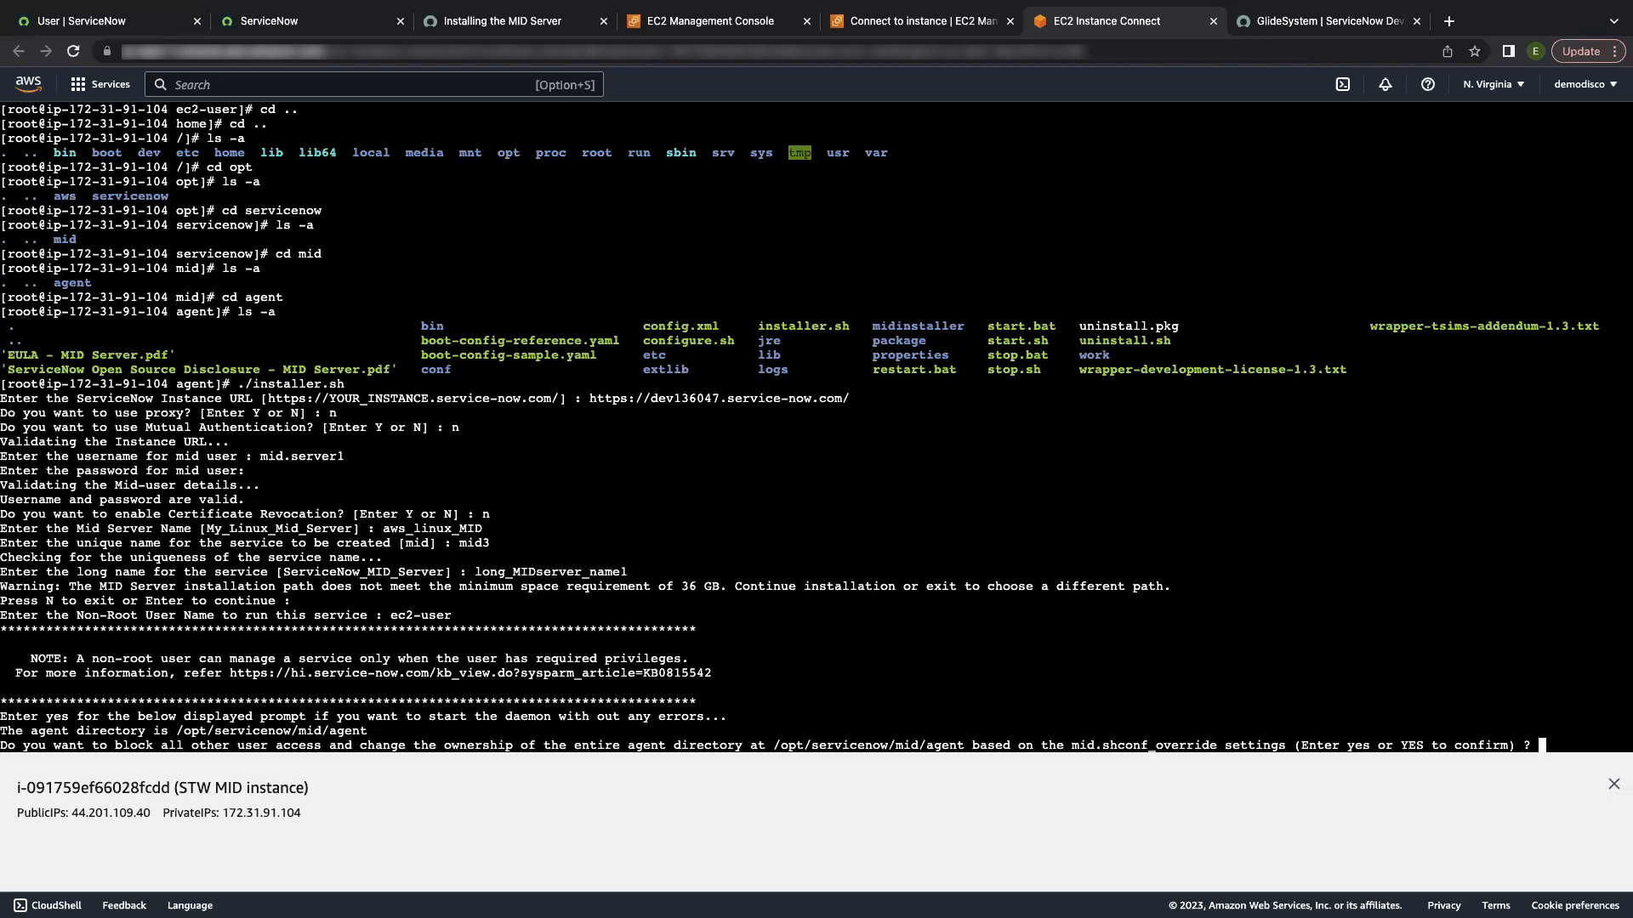
type("yes")
key("Return")
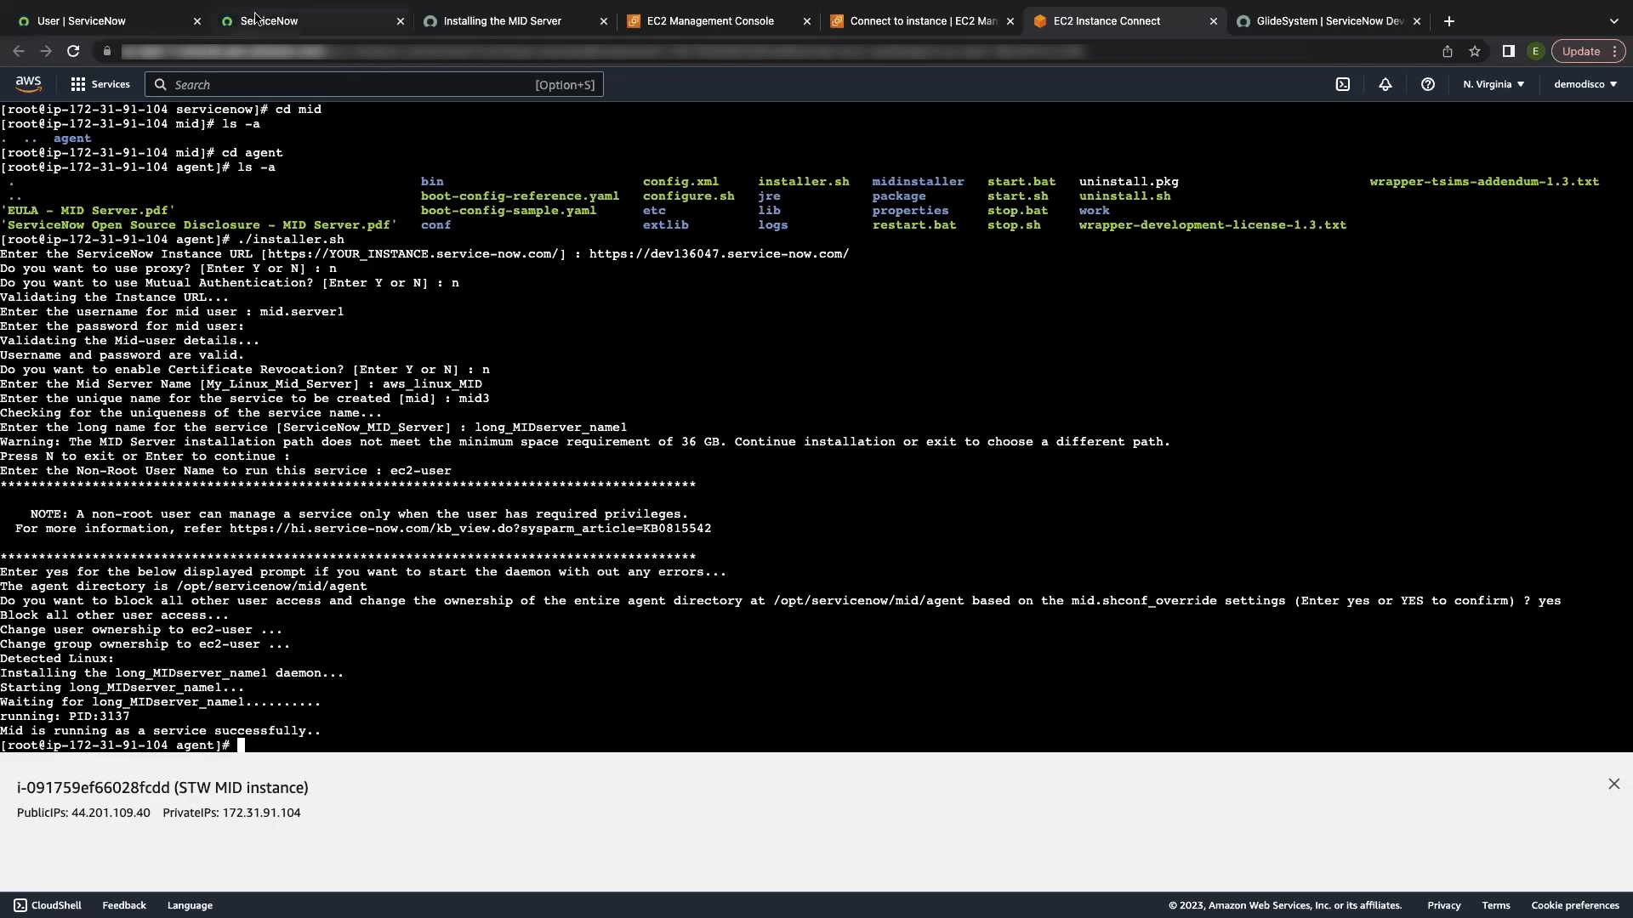
Step: Validate aws_linux_MID from Discovery - MID Servers, allowing all applications, capabilities and IP ranges
left_click(255, 18)
left_click(260, 89)
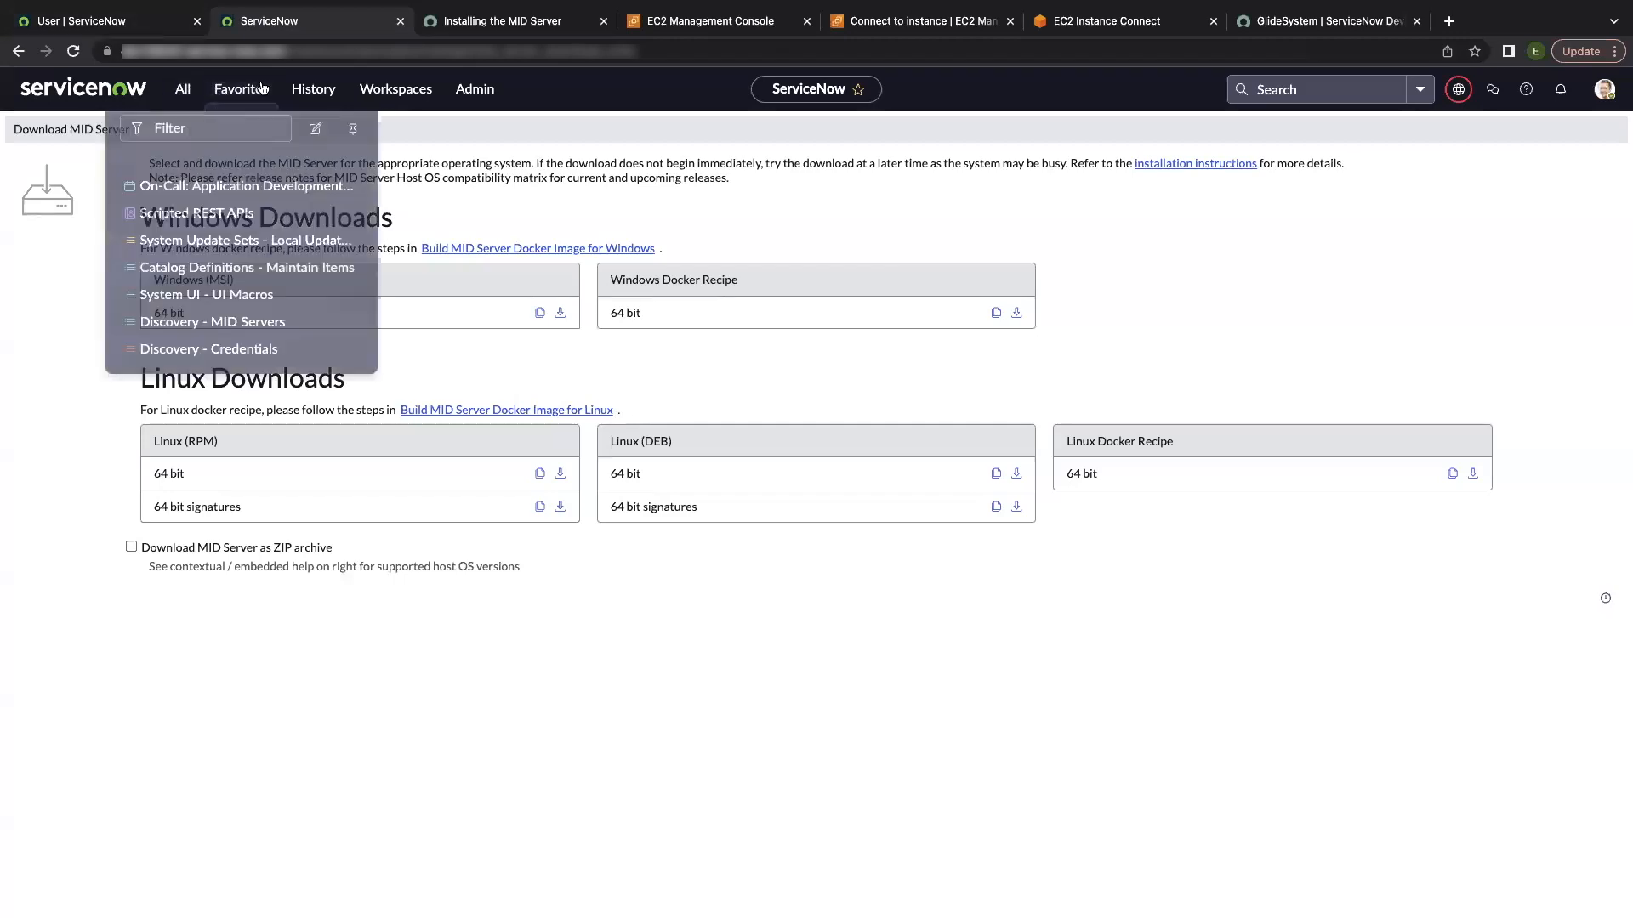
left_click(241, 311)
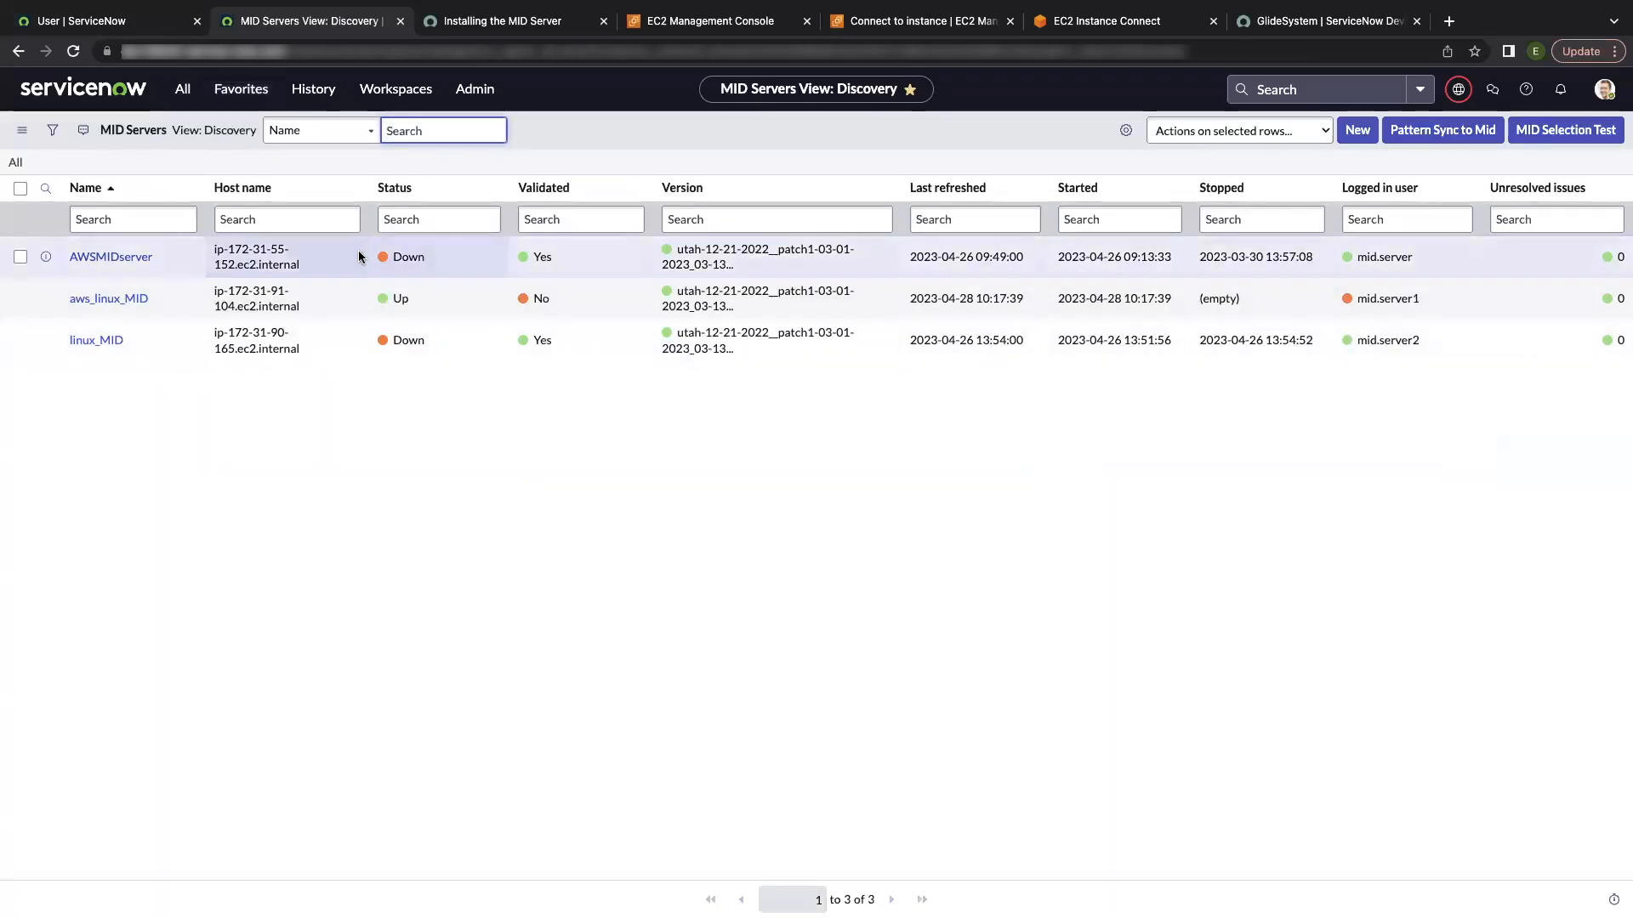
left_click(133, 301)
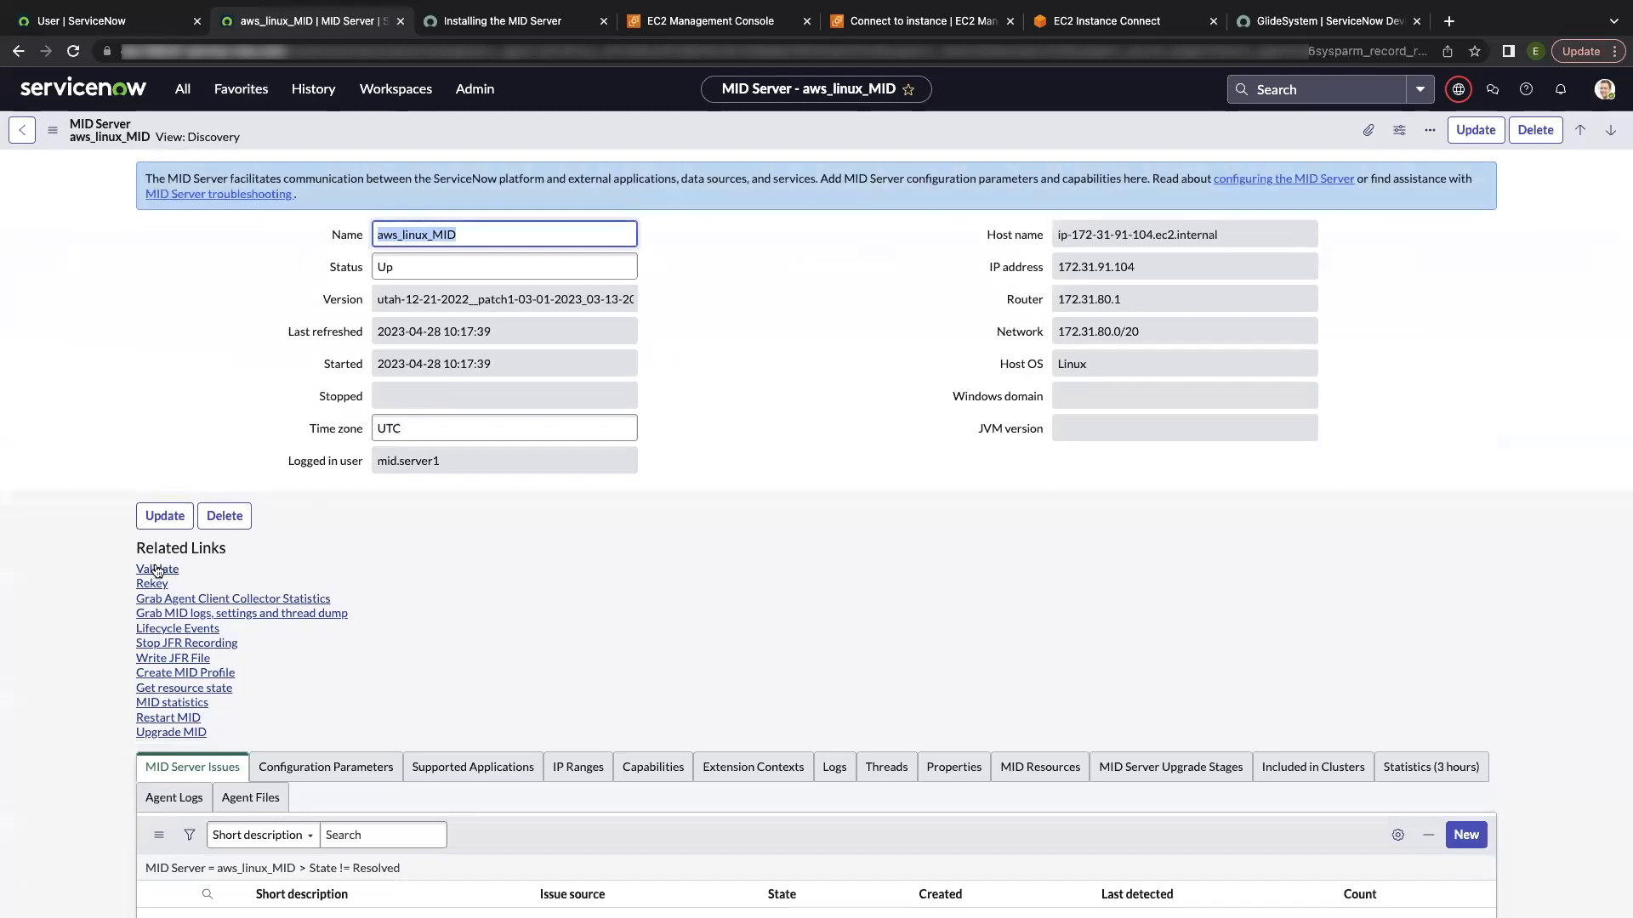
left_click(157, 569)
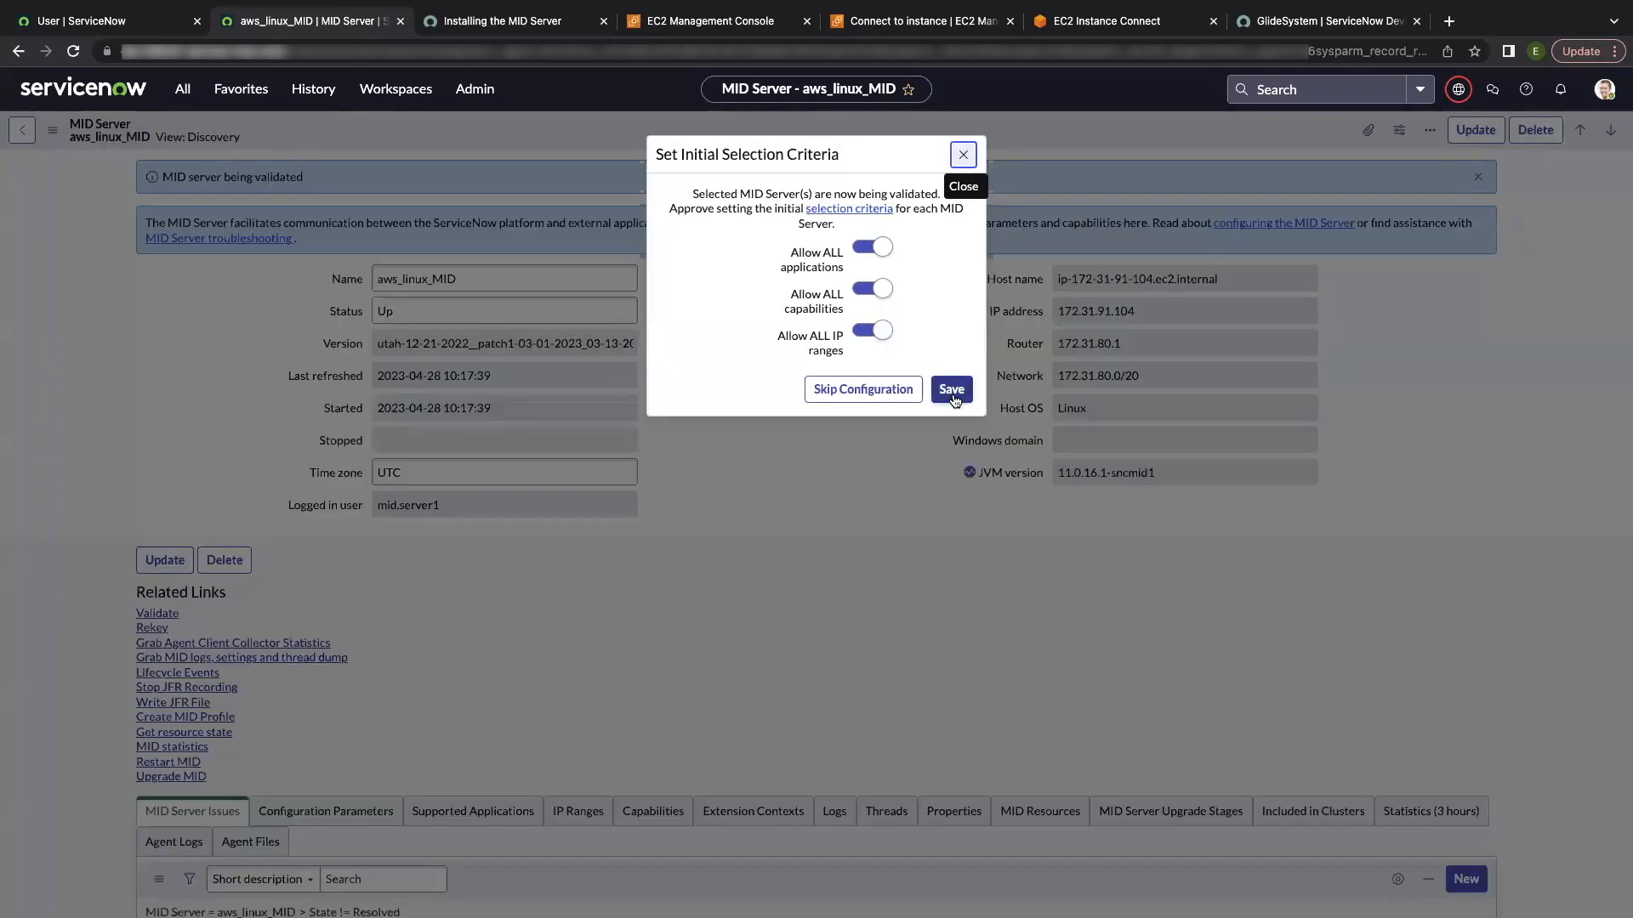
left_click(951, 392)
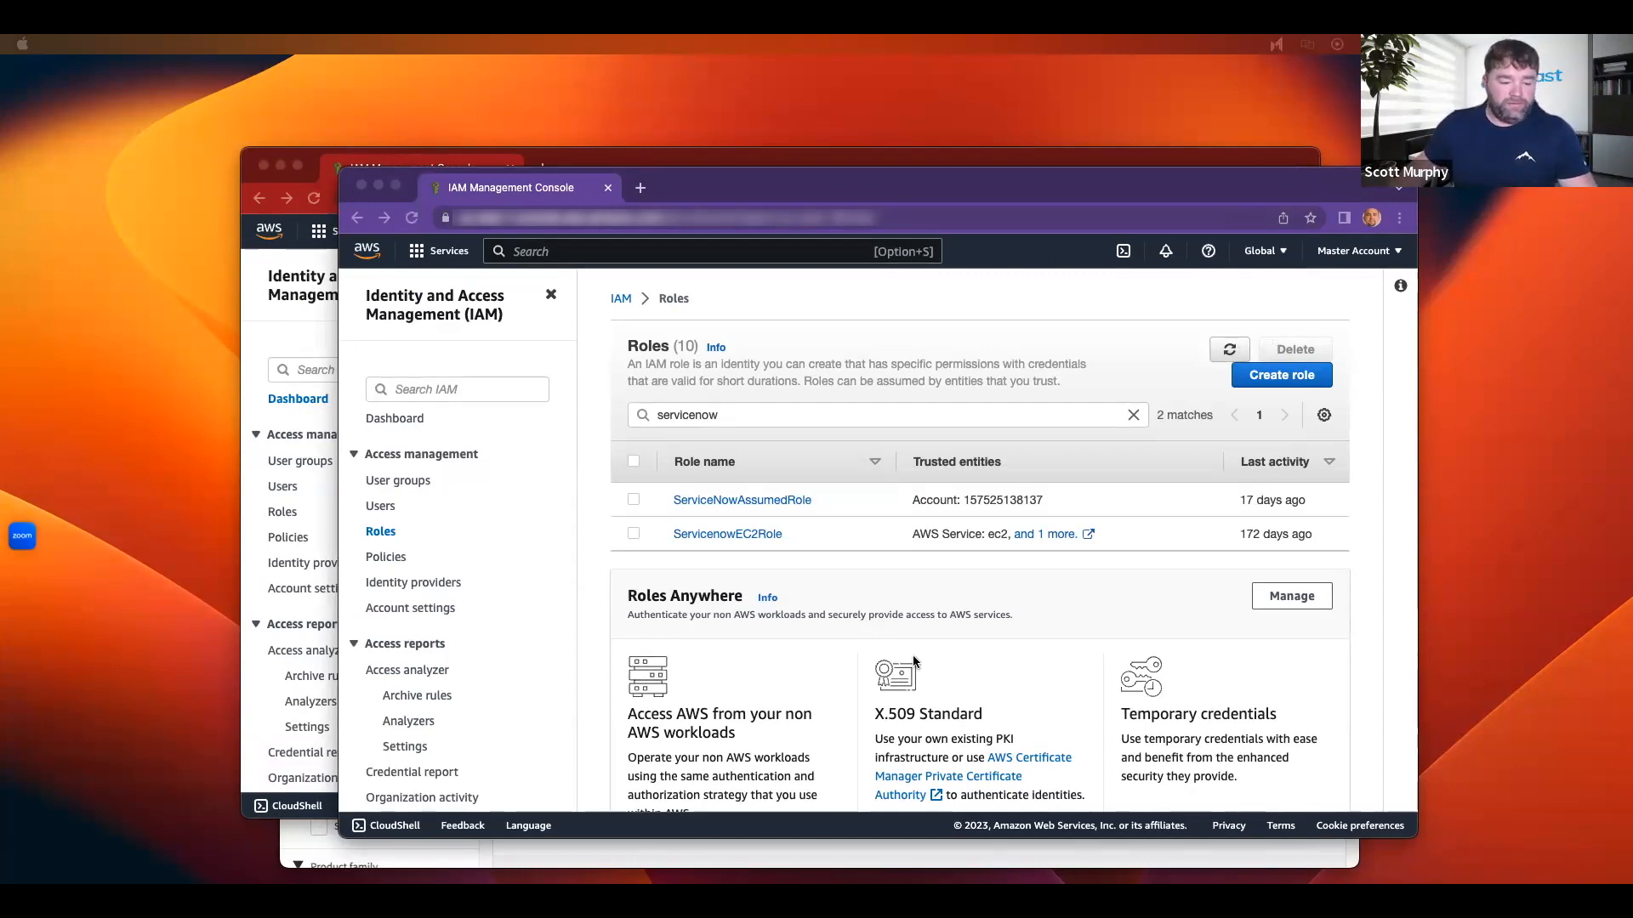
Step: Bring the ServiceNow window with the All Applications page in front of the IAM console
left_click(753, 854)
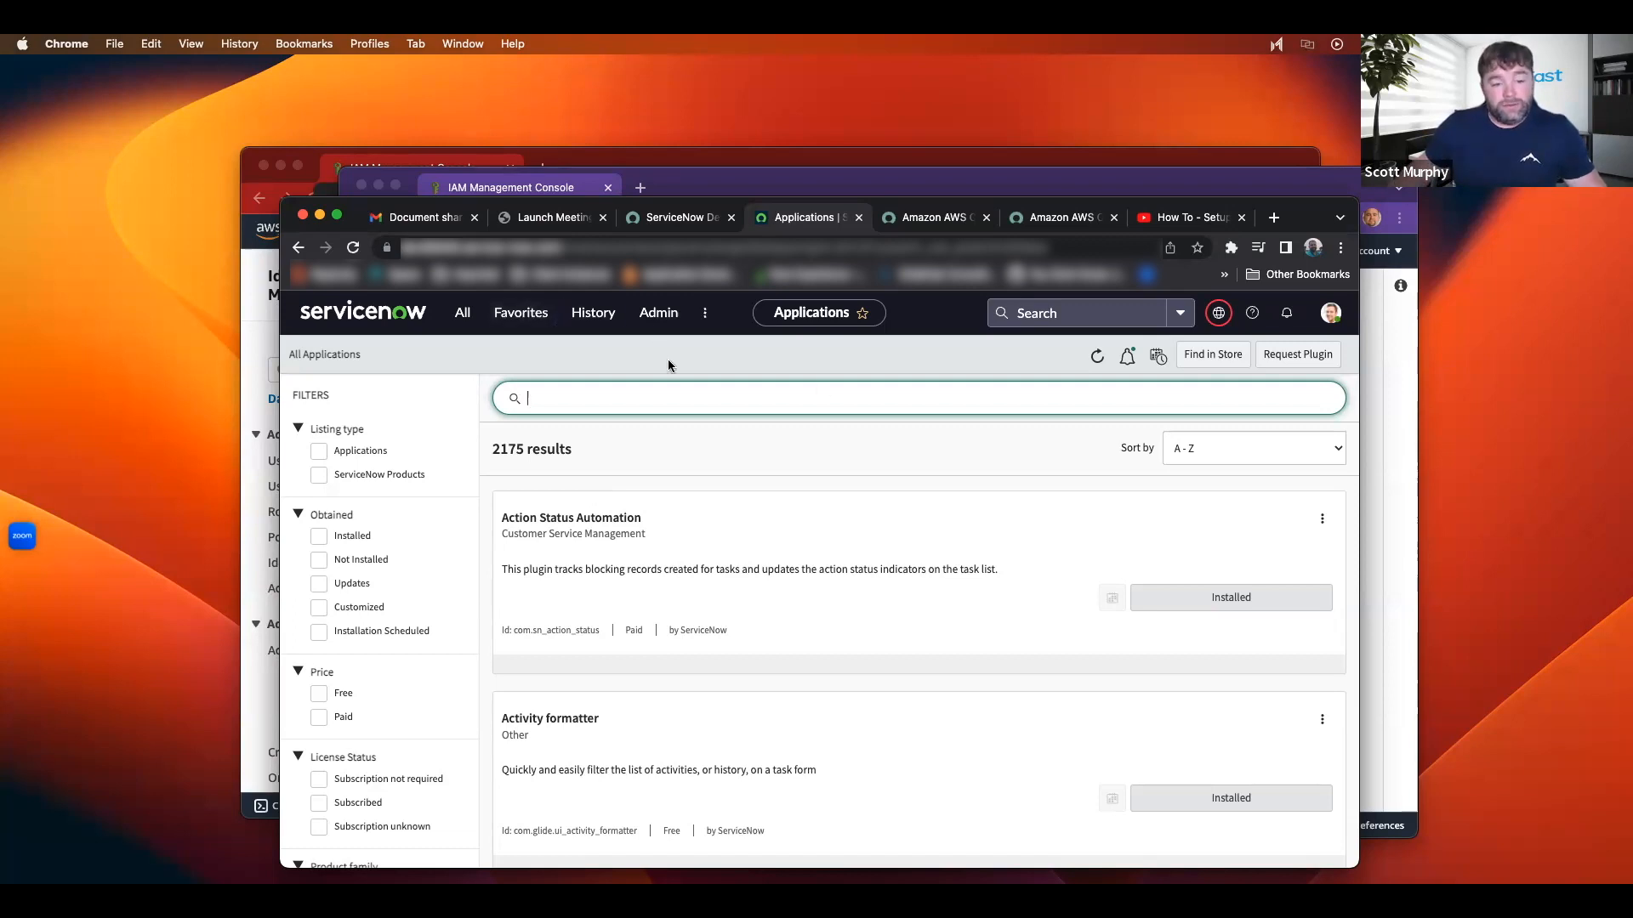
Step: Search All Applications for 'cloud provisioning' and browse the results
left_click(574, 399)
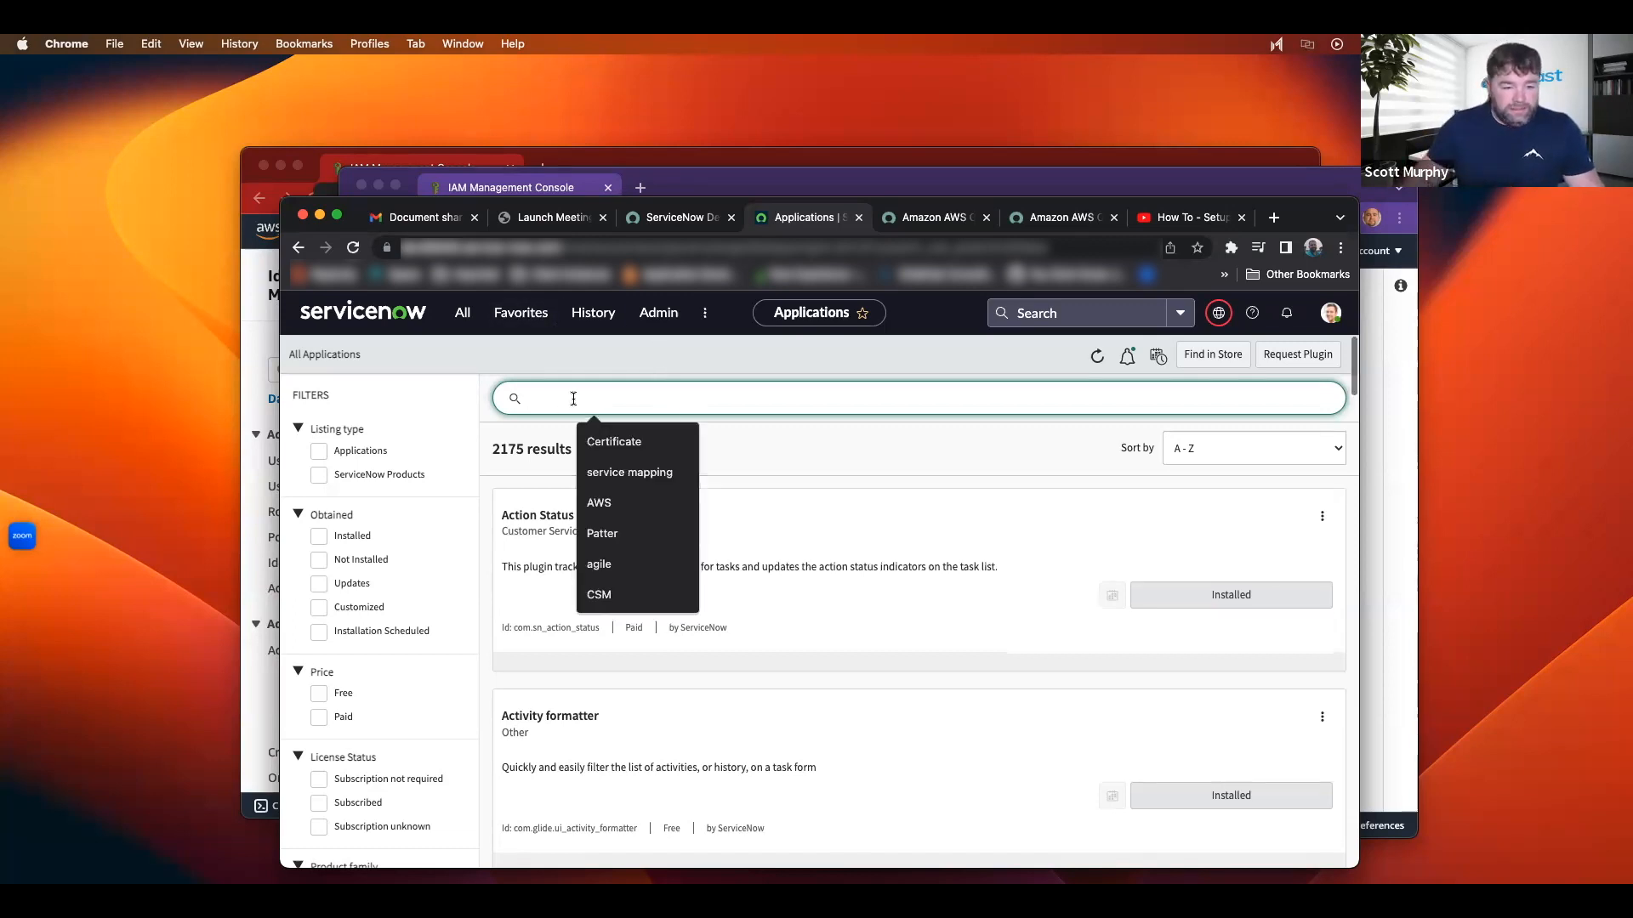
type("cloud")
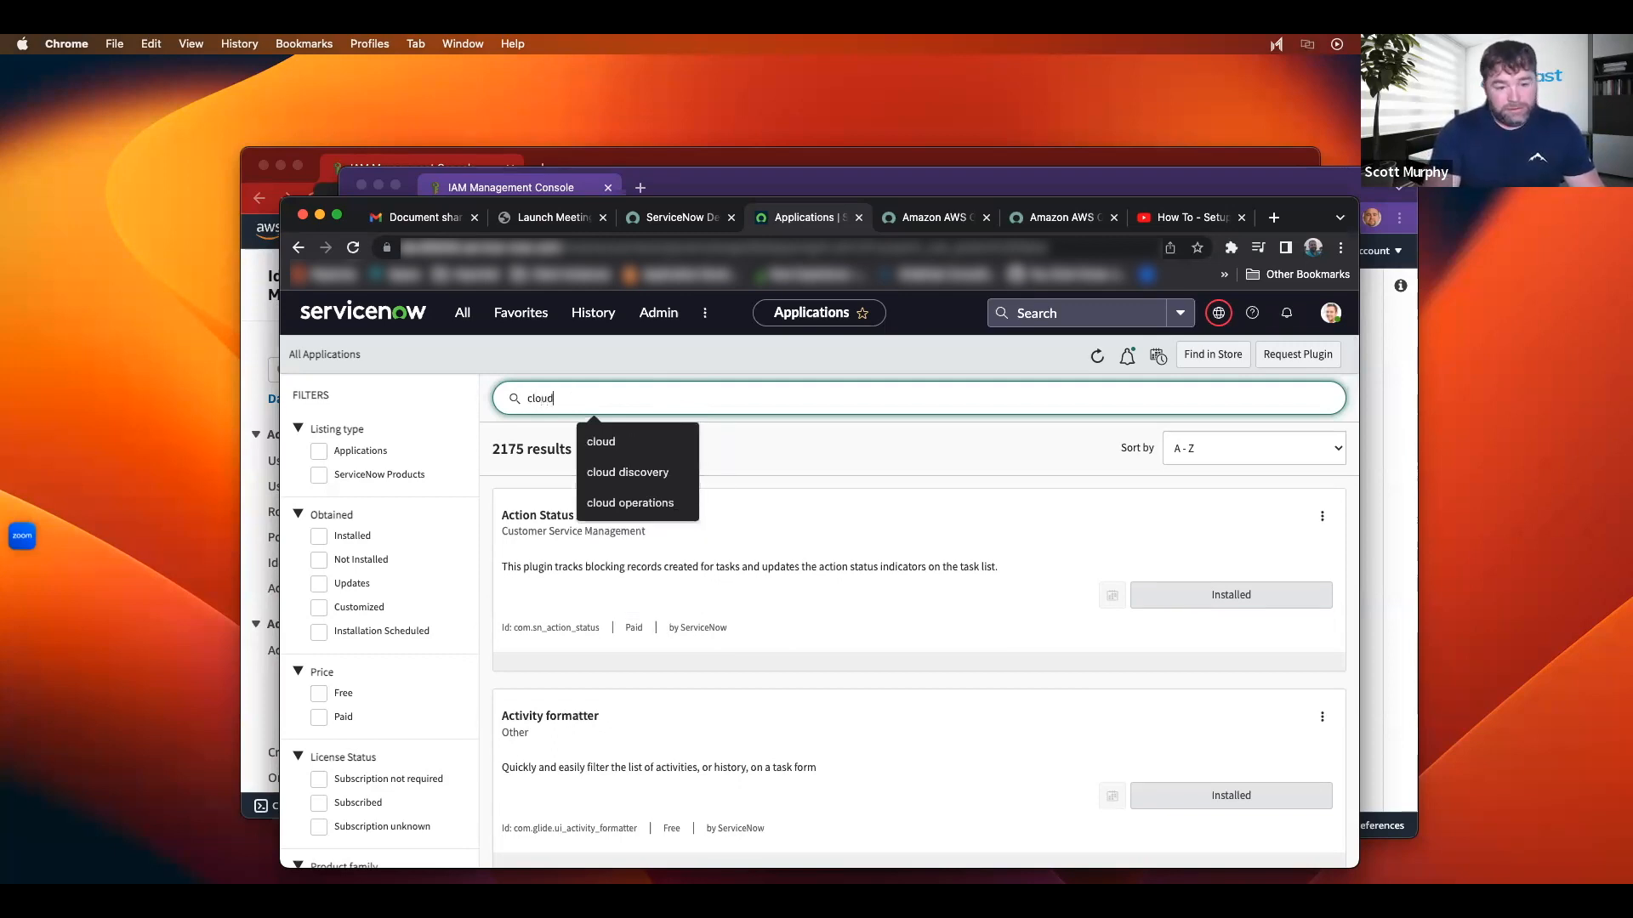
key("Return")
type("provisioning")
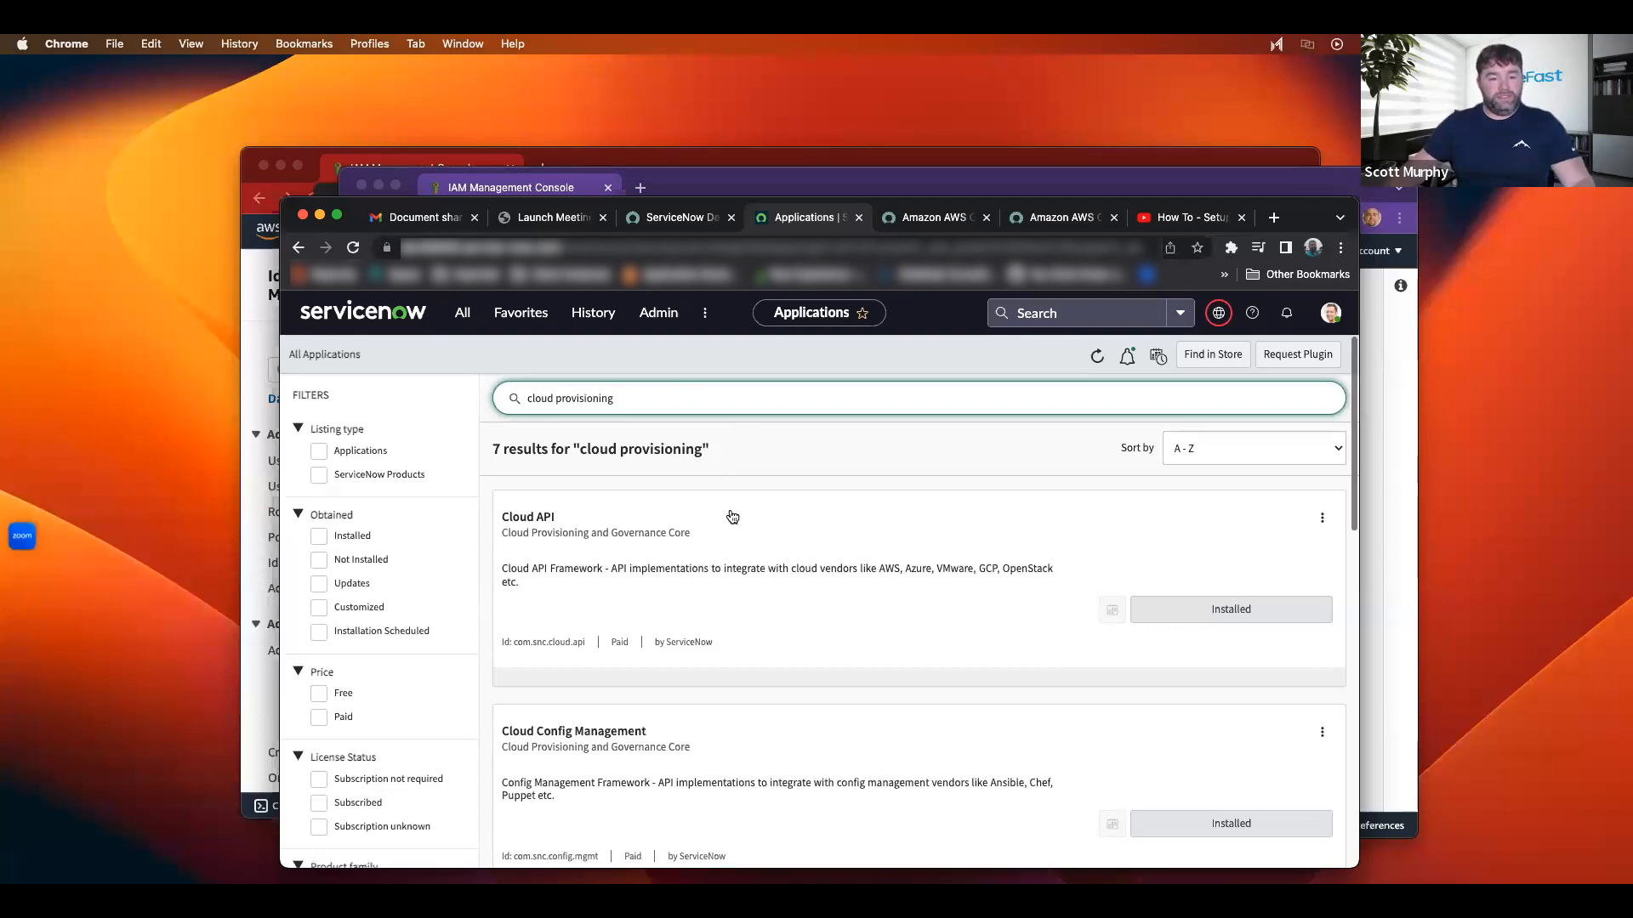
scroll(732, 523, "down", 10)
scroll(767, 561, "down", 2)
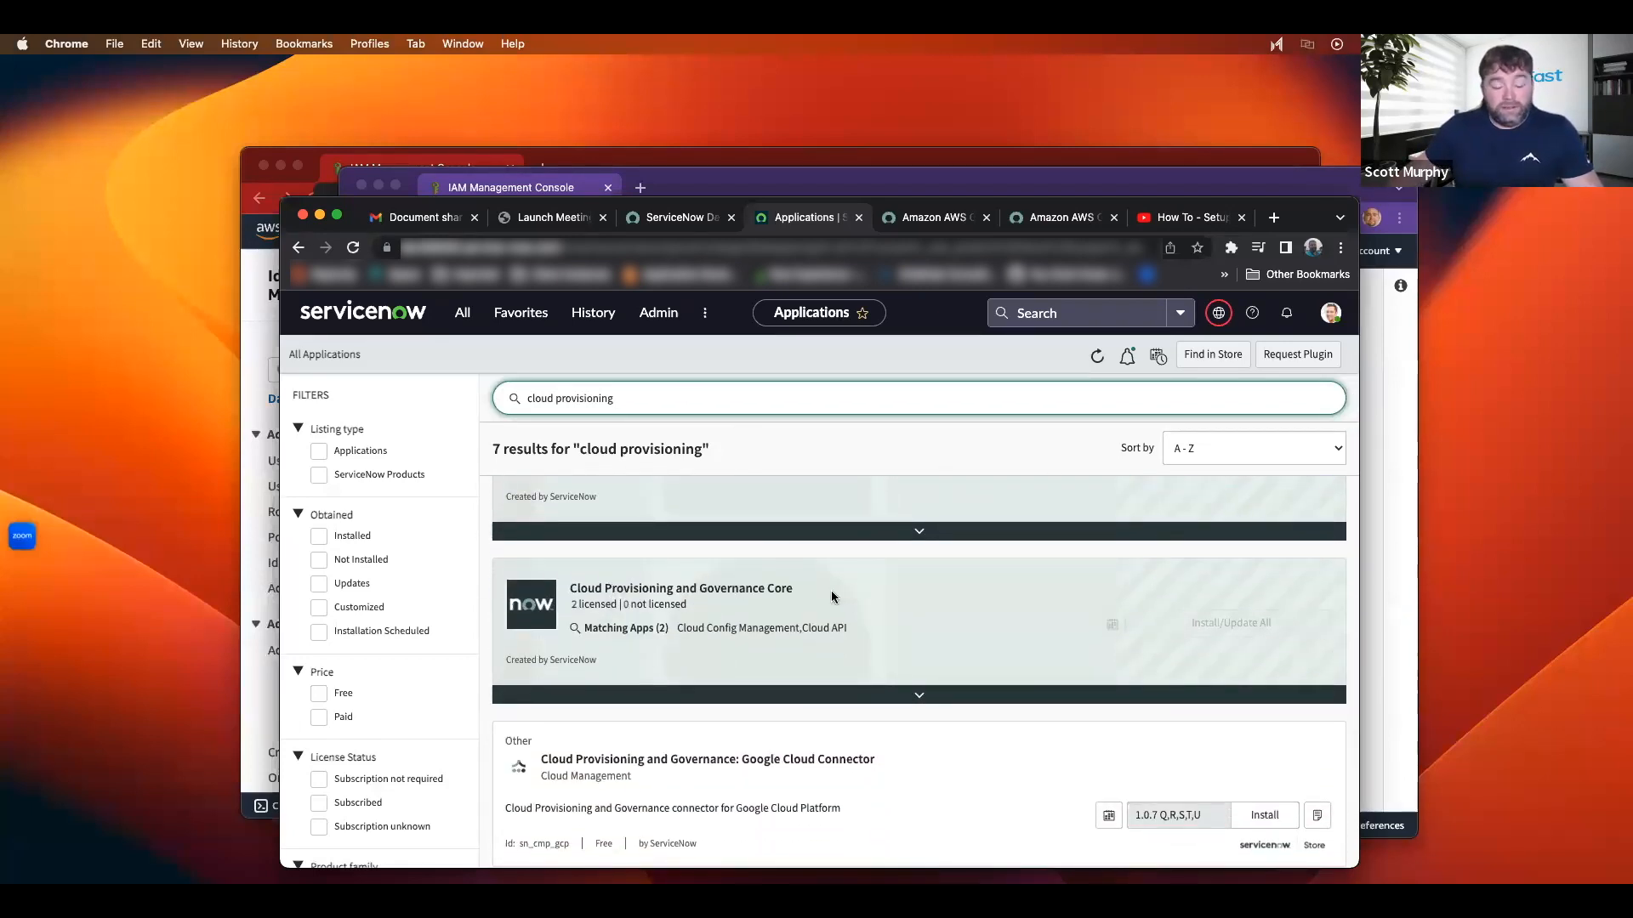
scroll(861, 597, "down", 2)
Step: Expand Cloud Provisioning and Governance Core to review its installed Cloud Config Management and Cloud API apps
left_click(918, 624)
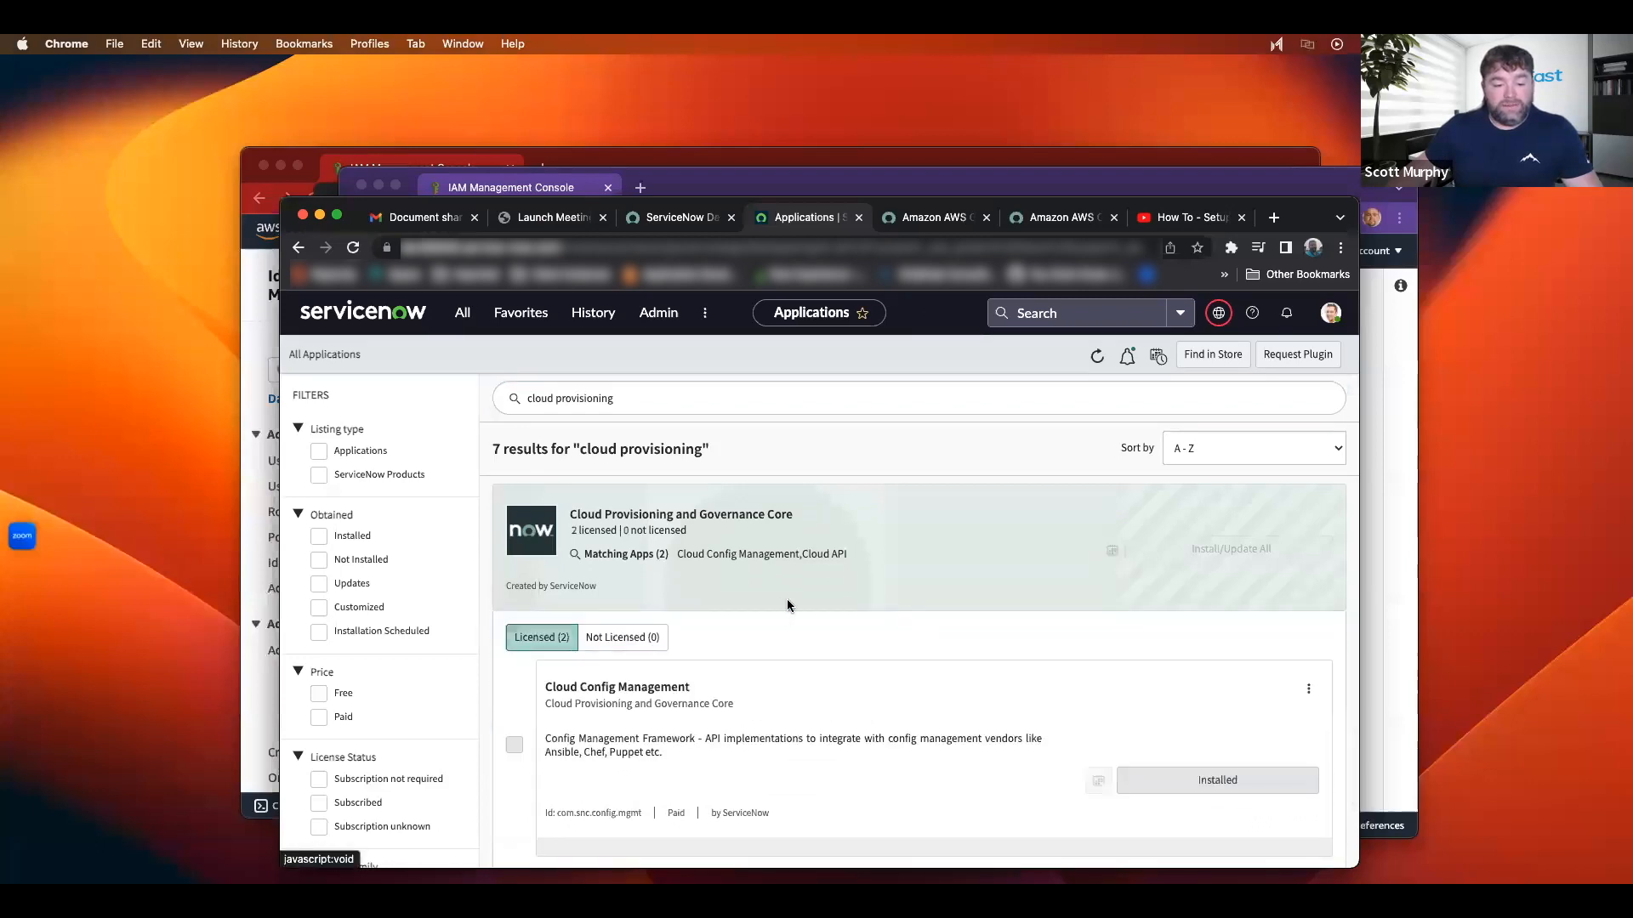
scroll(783, 601, "down", 4)
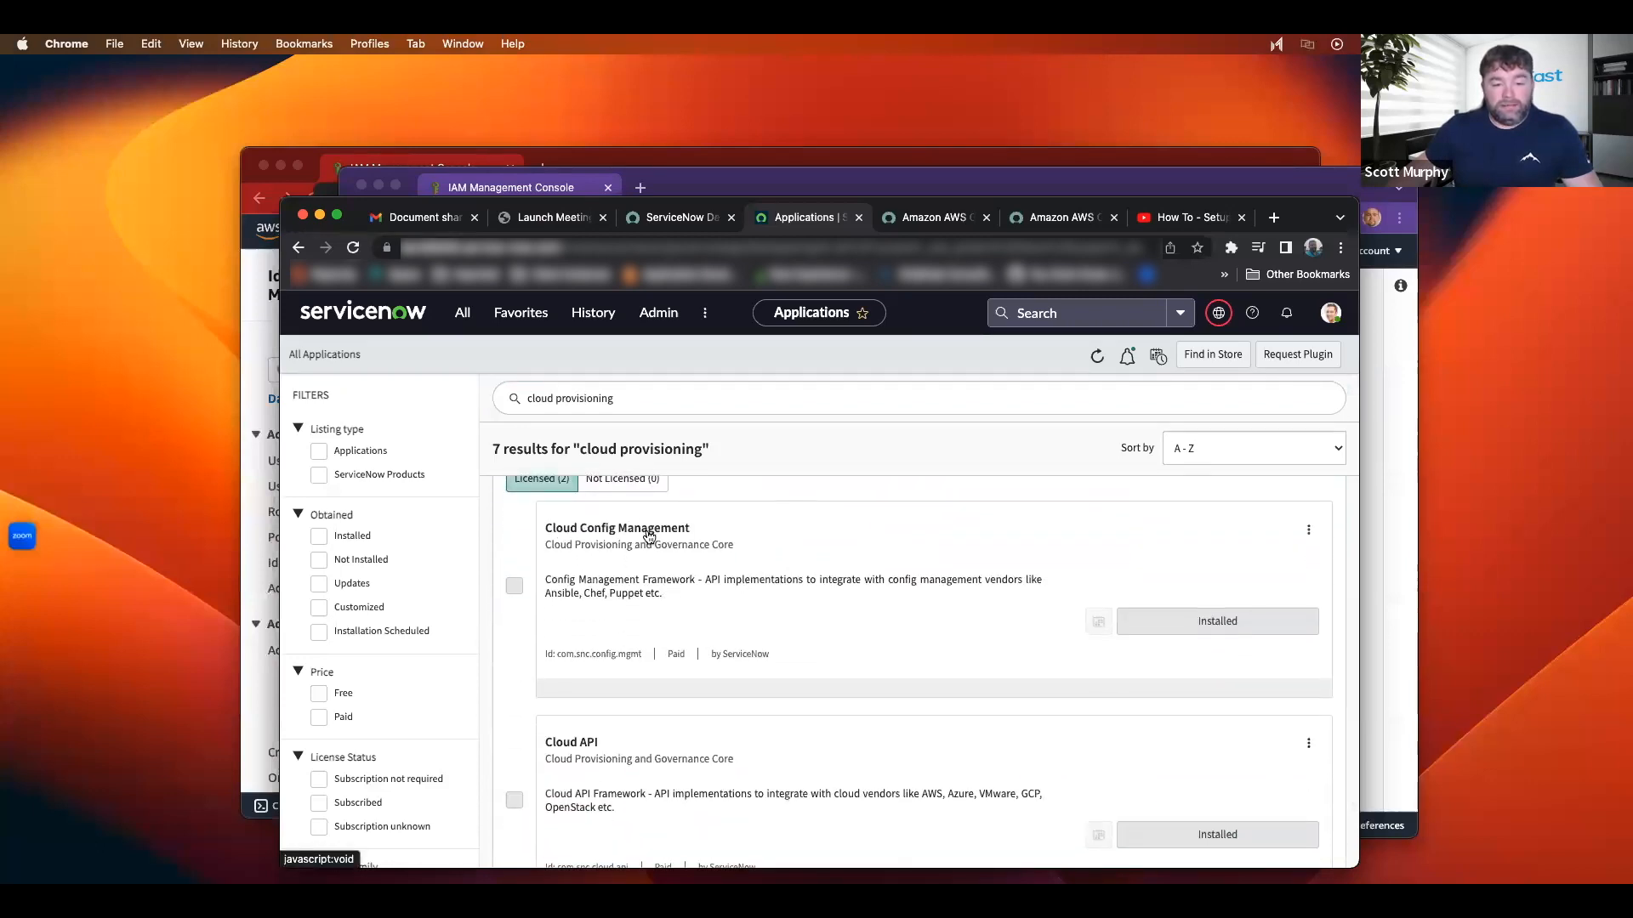
scroll(790, 579, "down", 4)
scroll(840, 614, "up", 3)
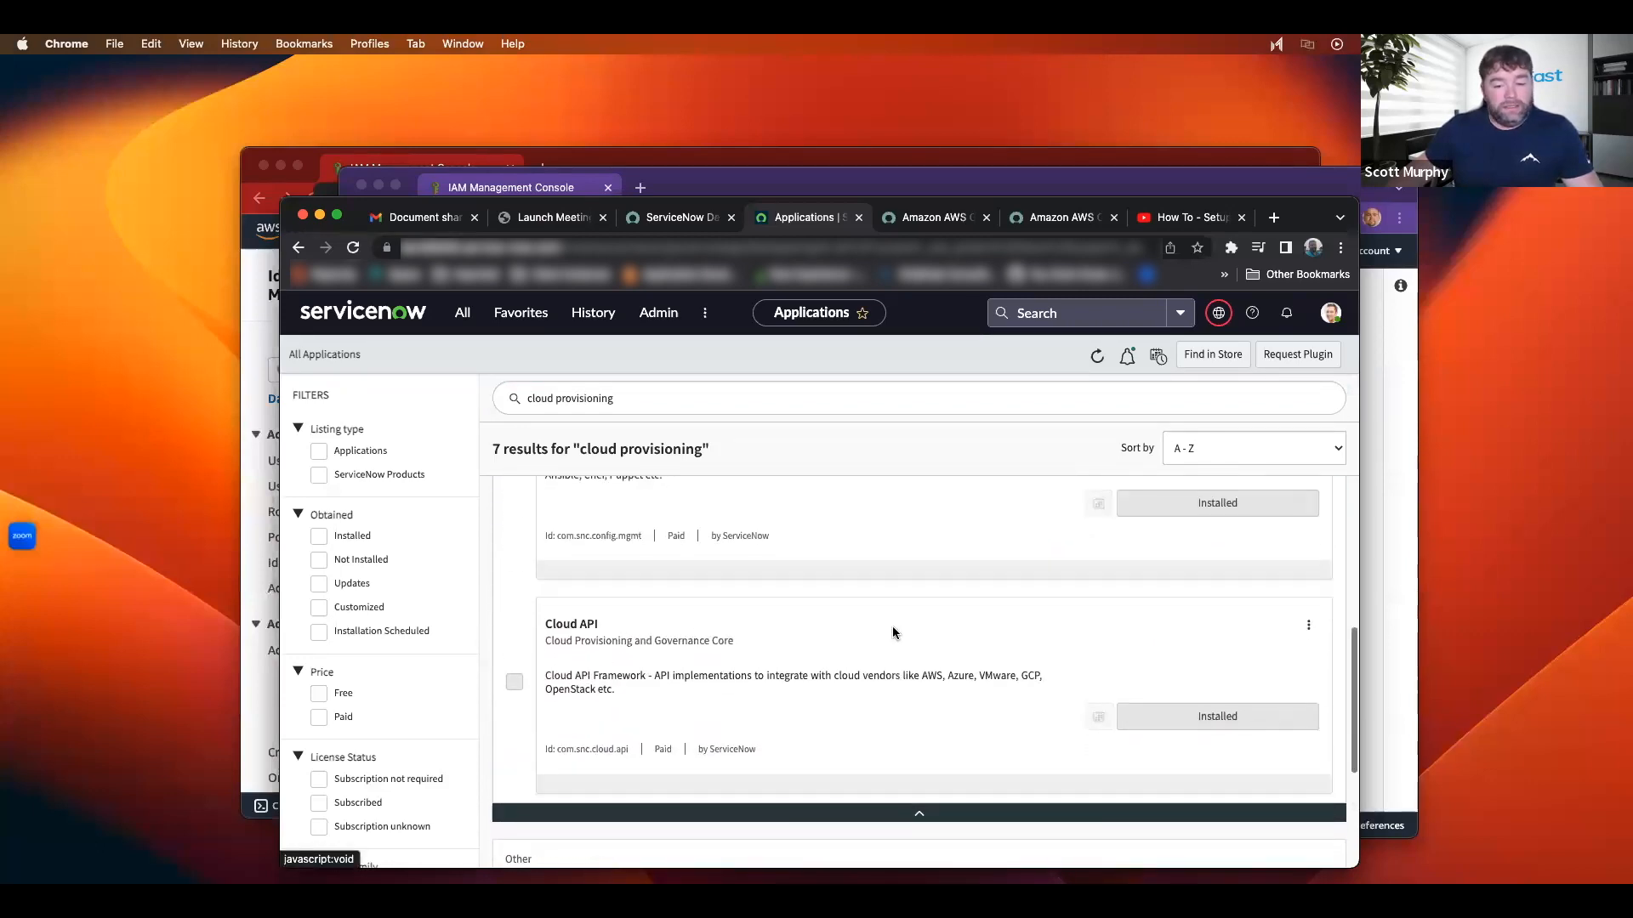
scroll(772, 555, "up", 5)
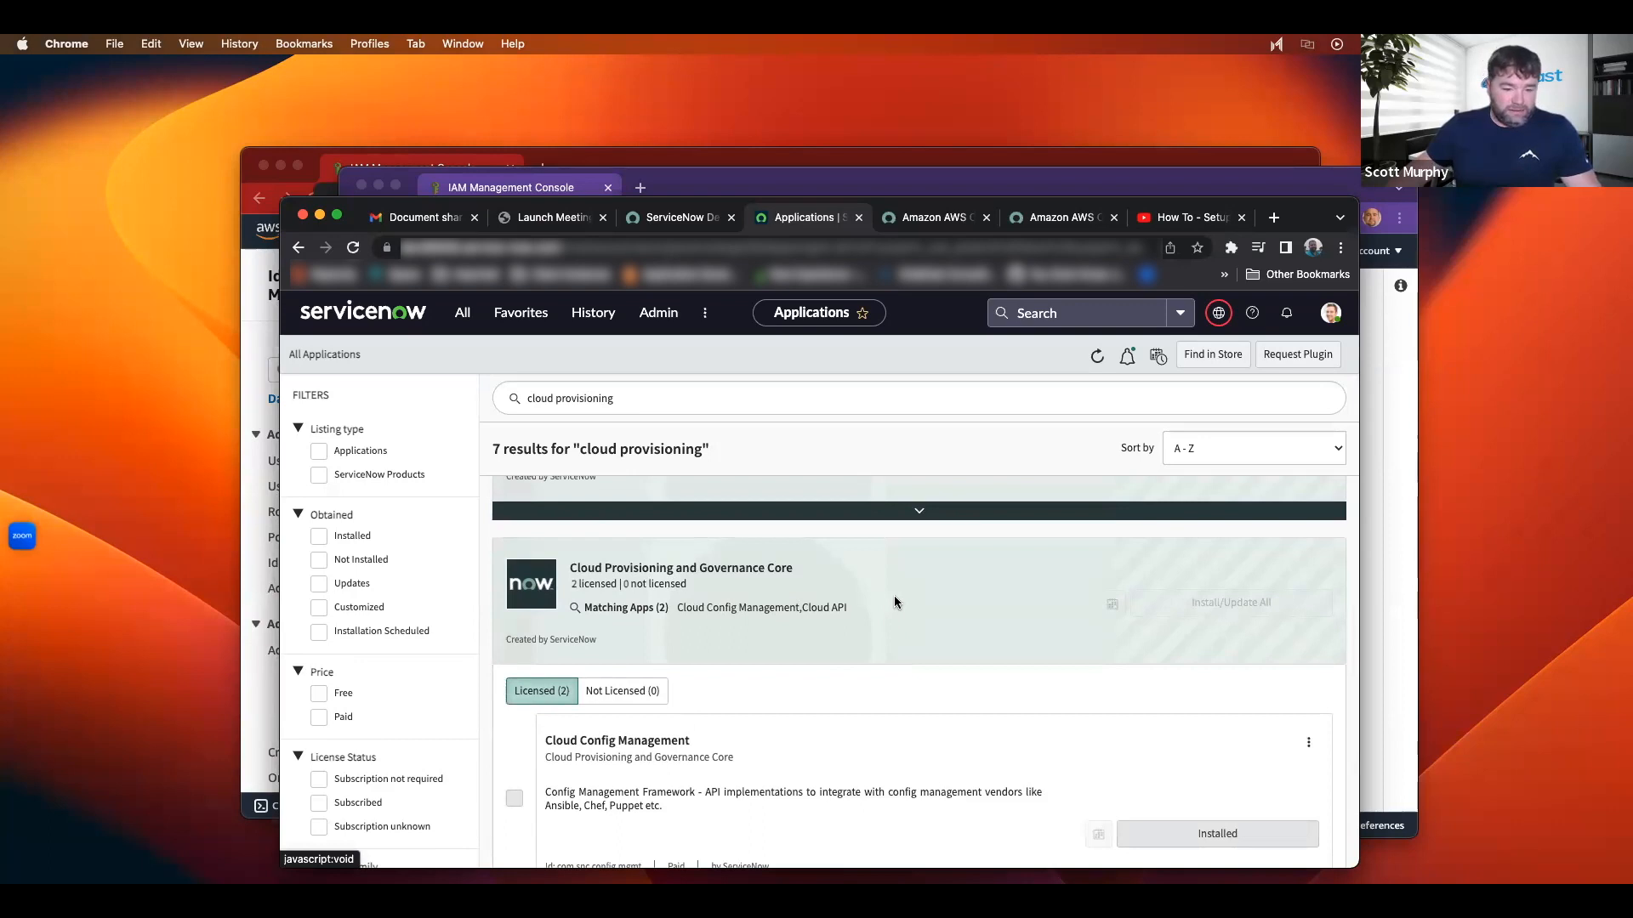
scroll(894, 595, "down", 1)
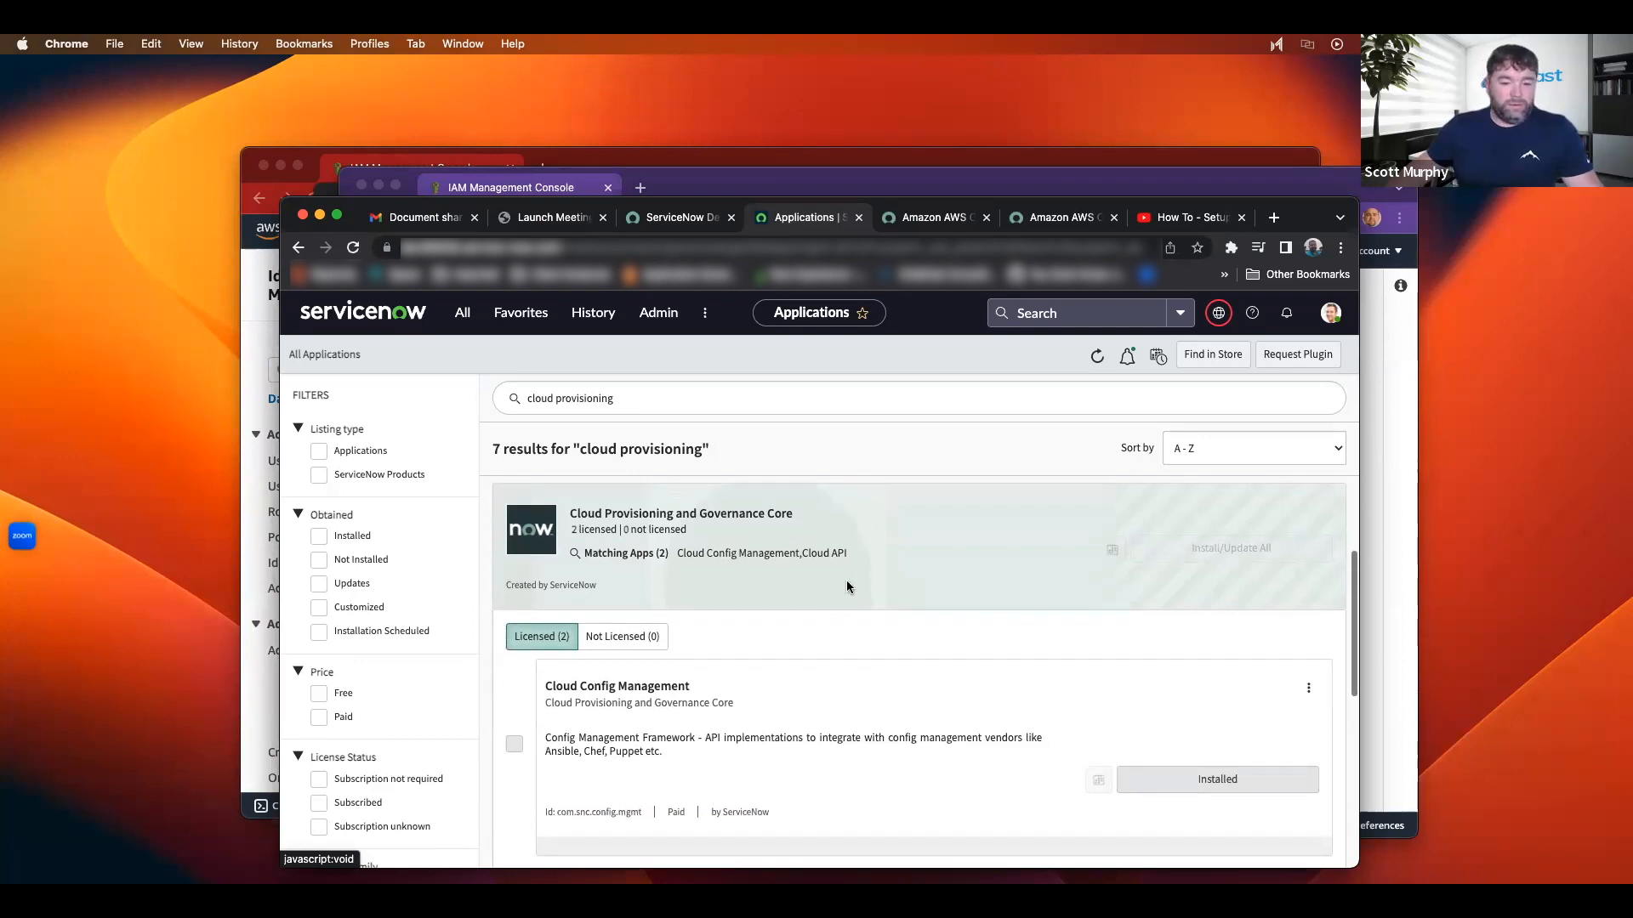
Step: Filter the ServiceNow navigator for 'cloud', then bring the servicenow-filtered IAM Roles window forward
left_click(464, 320)
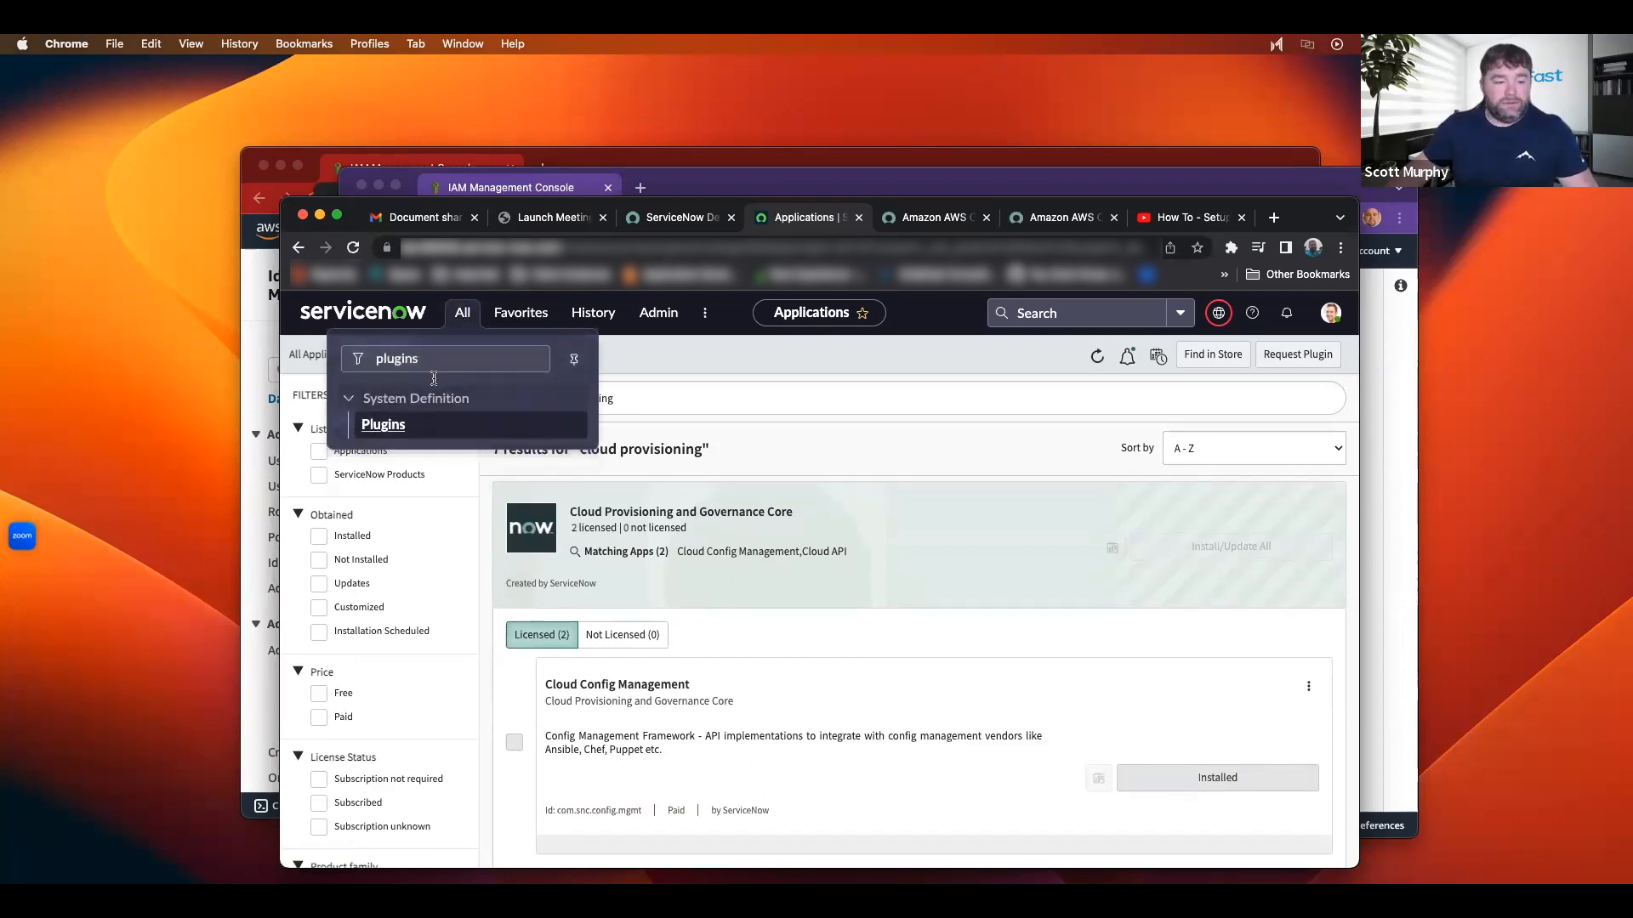
type("aws")
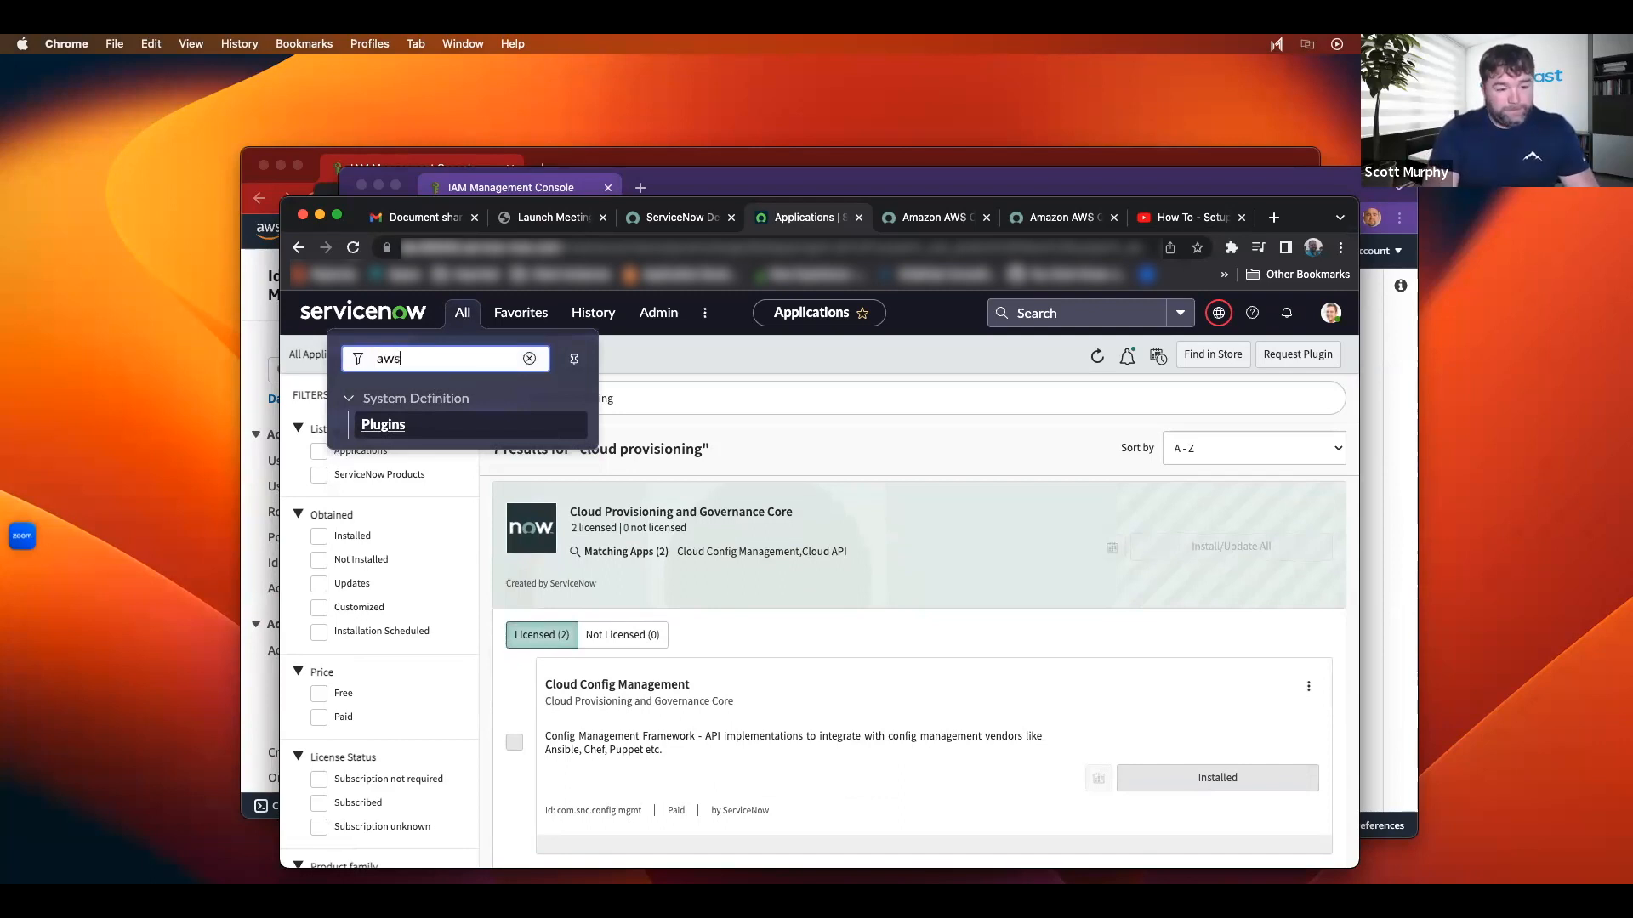
key("BackSpace")
key("BackSpace")
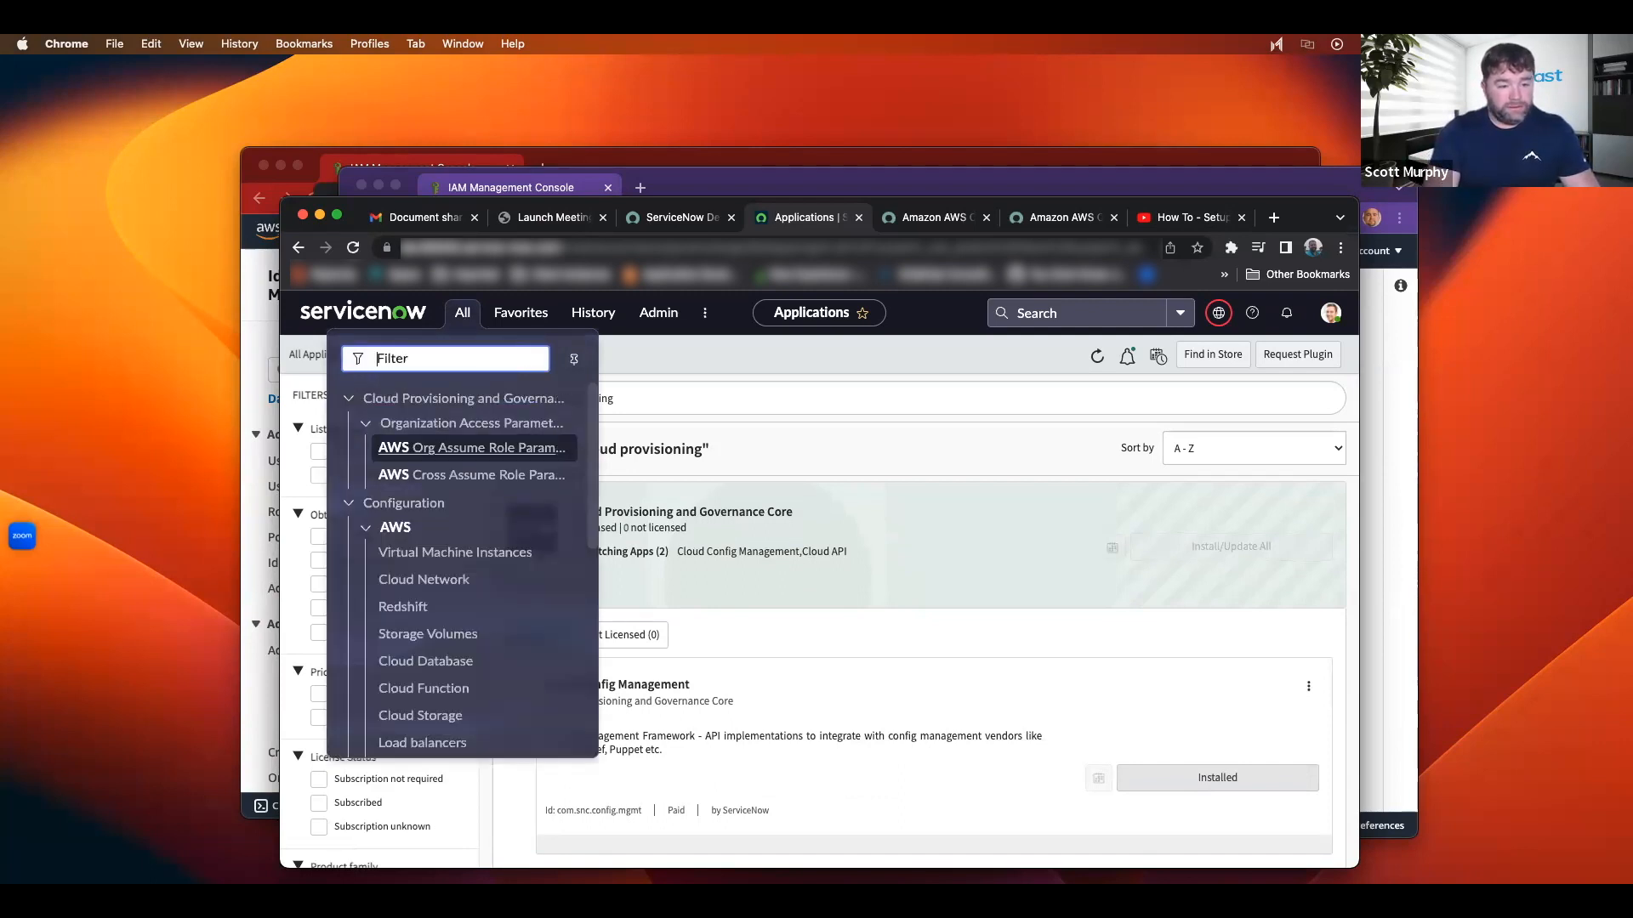
type("cloud")
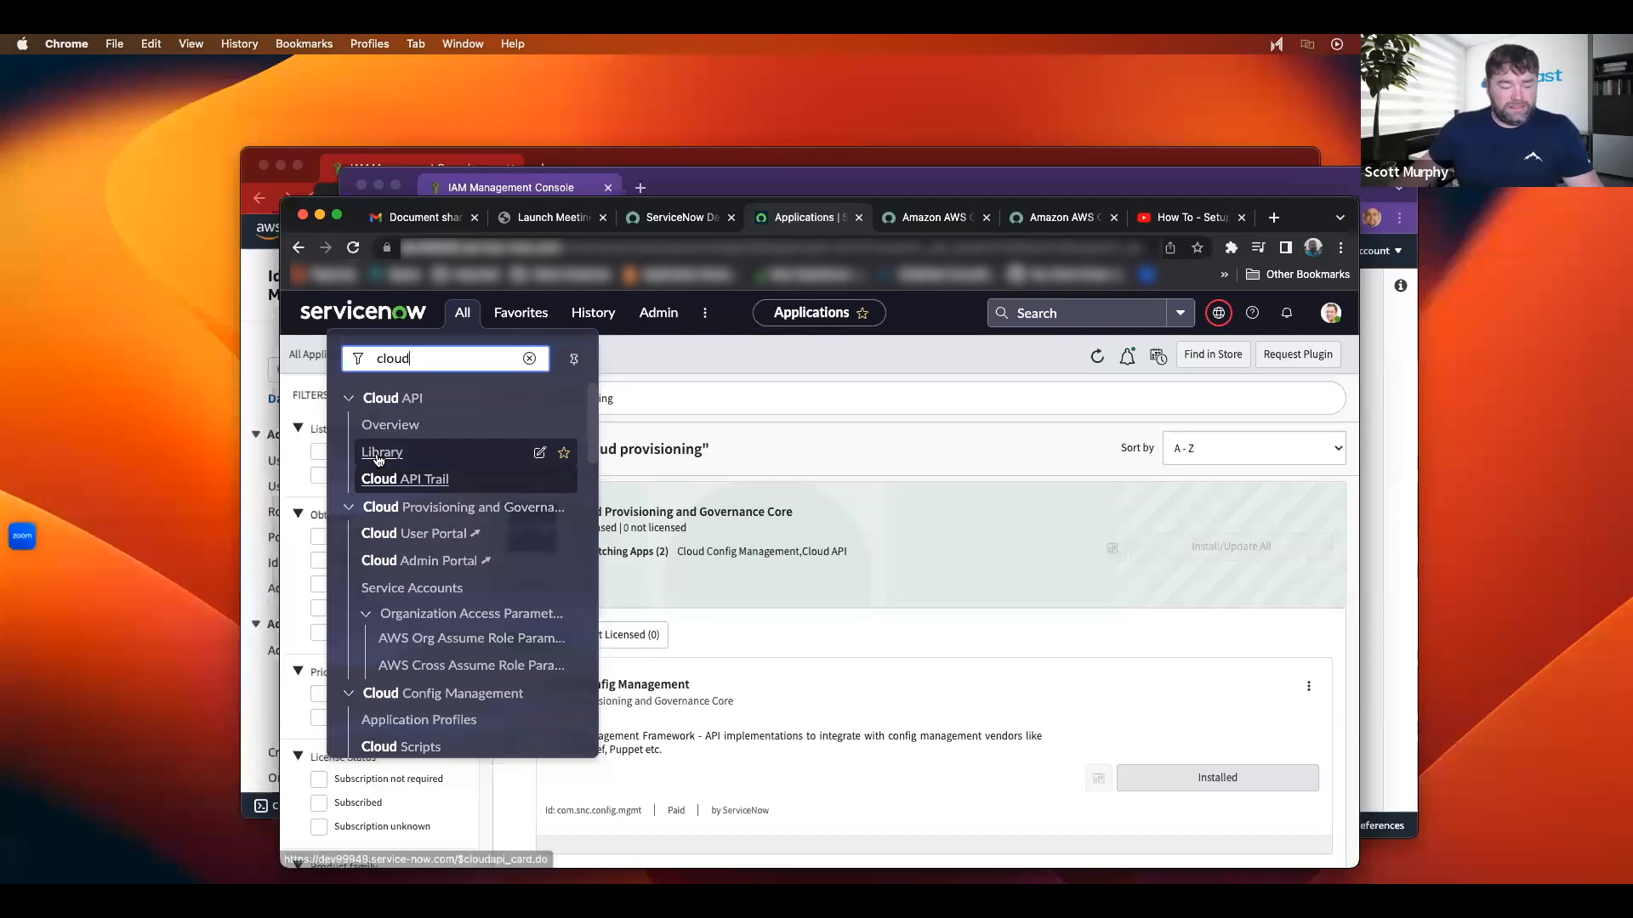
scroll(466, 525, "down", 1)
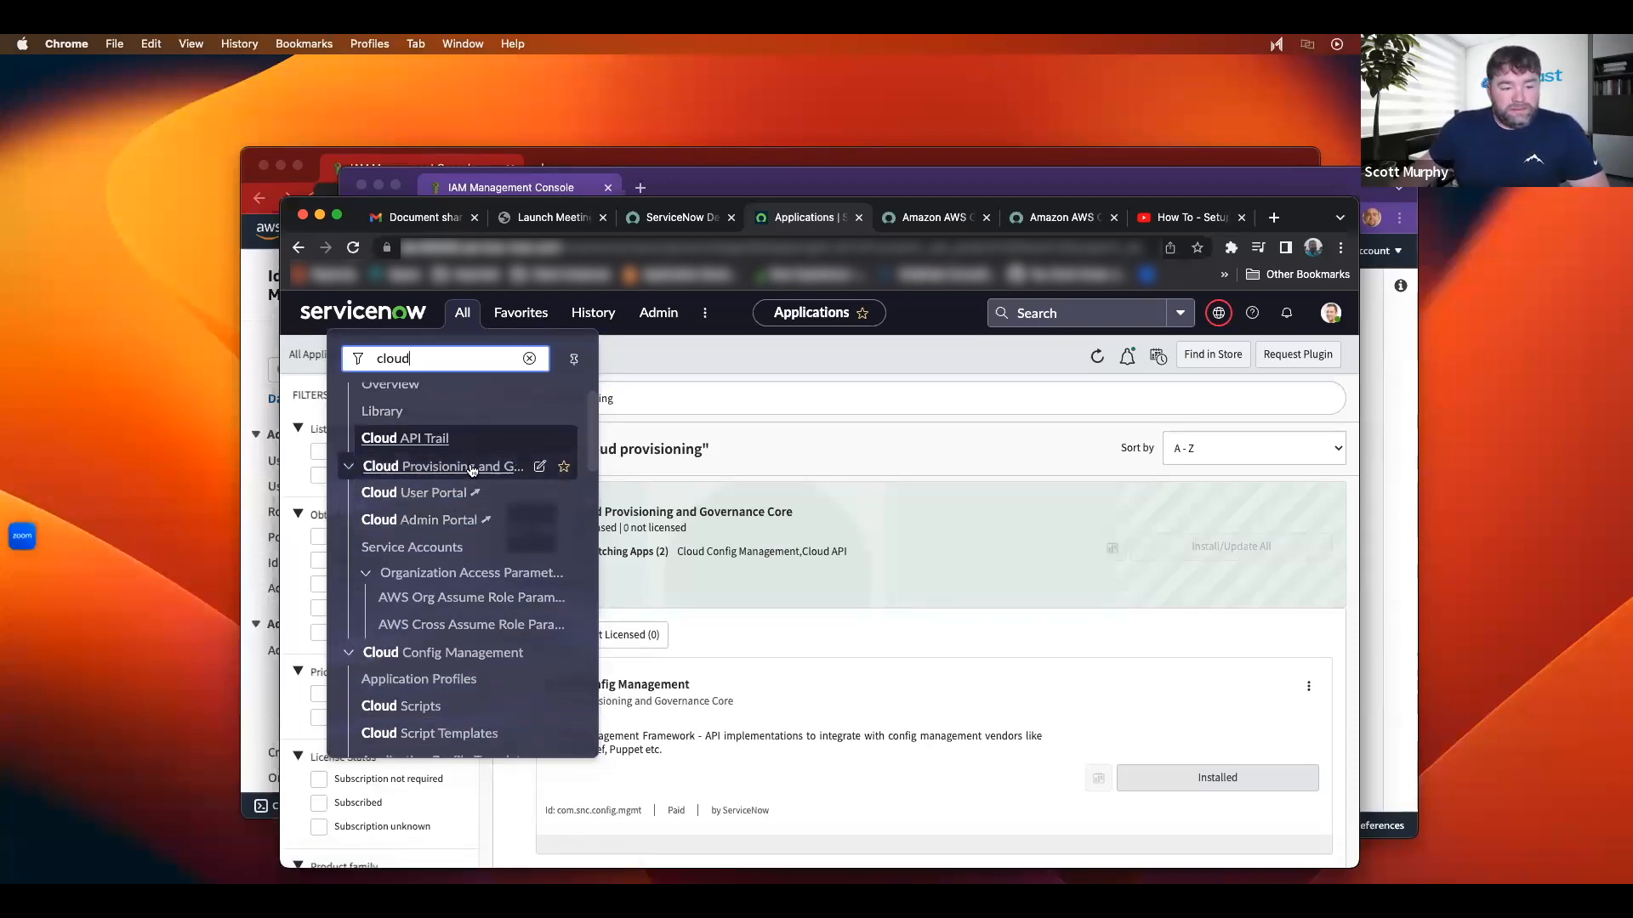
scroll(458, 555, "down", 2)
scroll(455, 549, "down", 3)
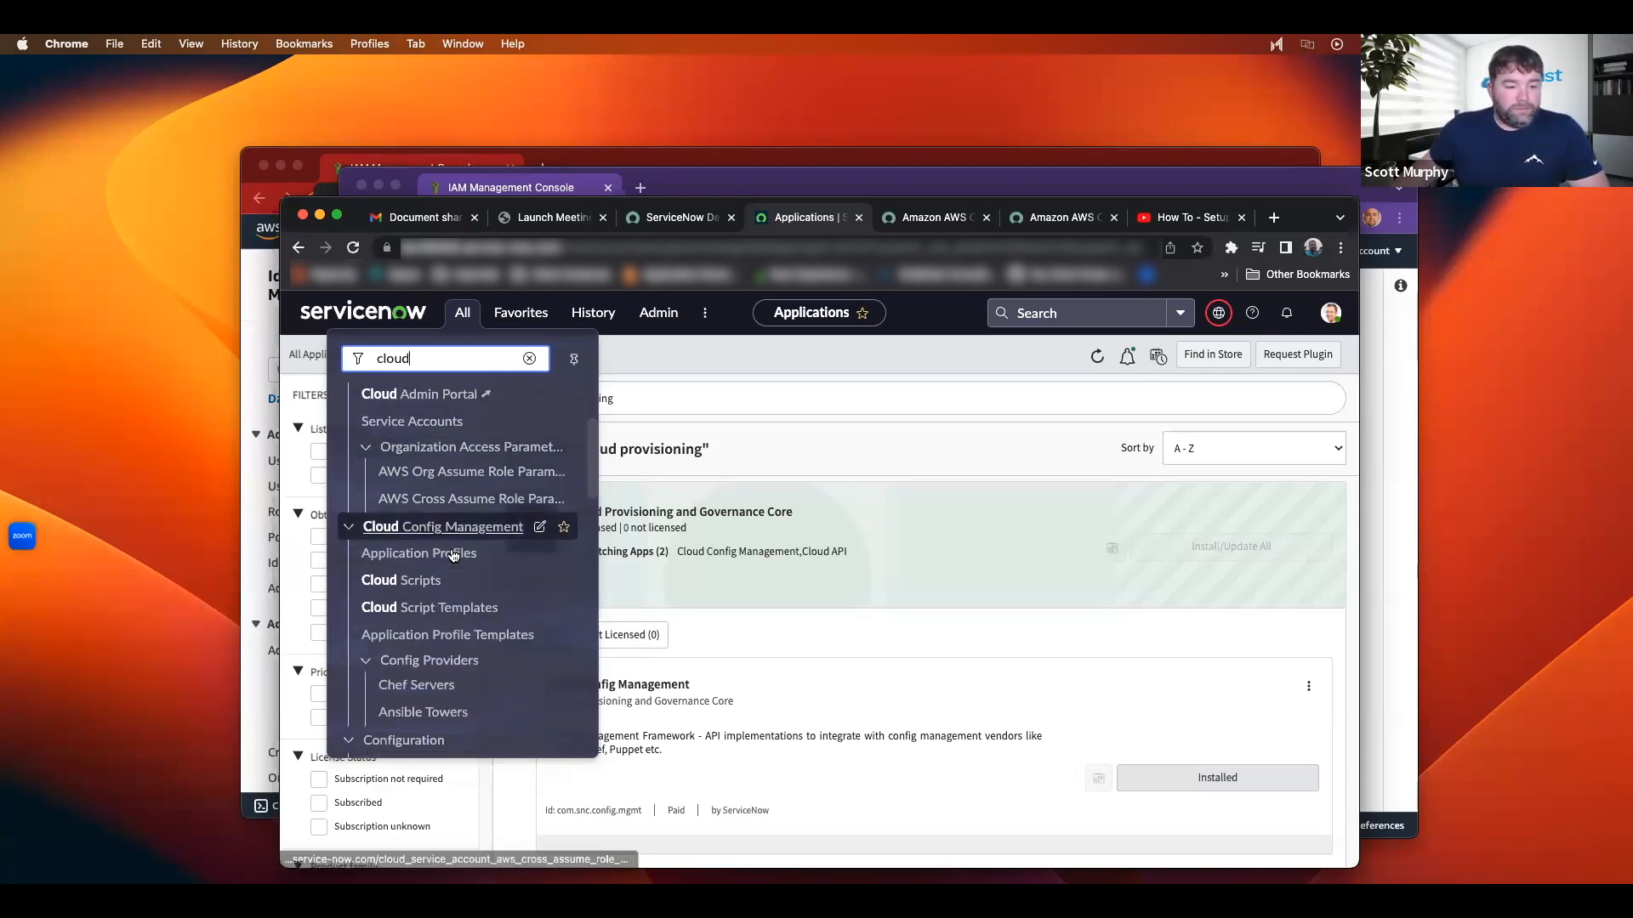
scroll(429, 532, "up", 2)
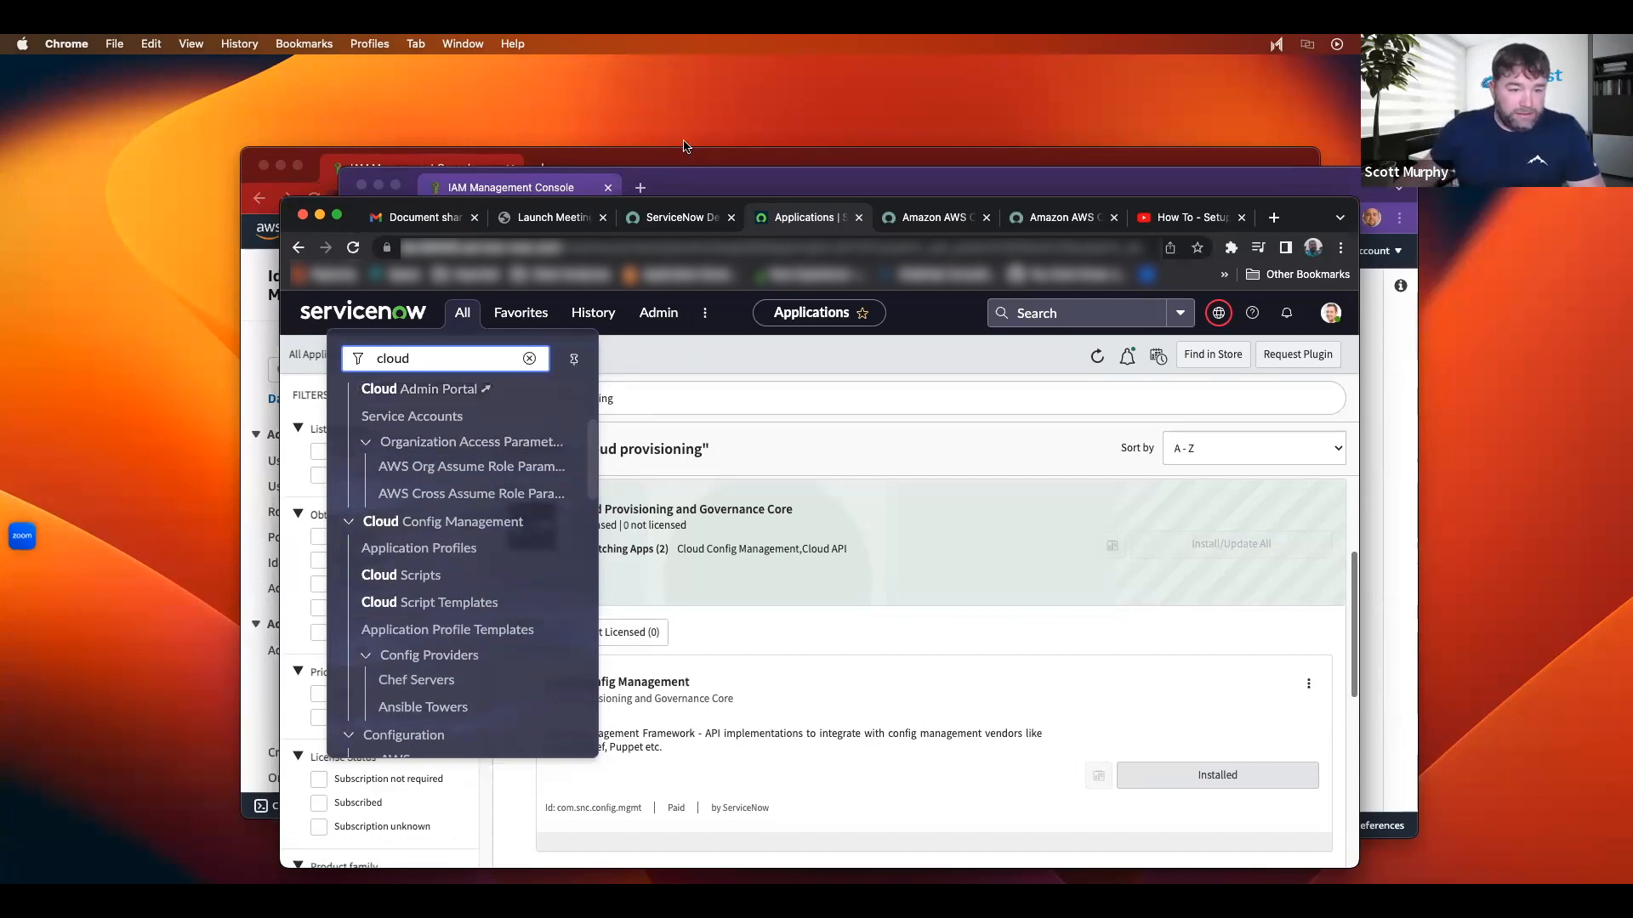
left_click(714, 193)
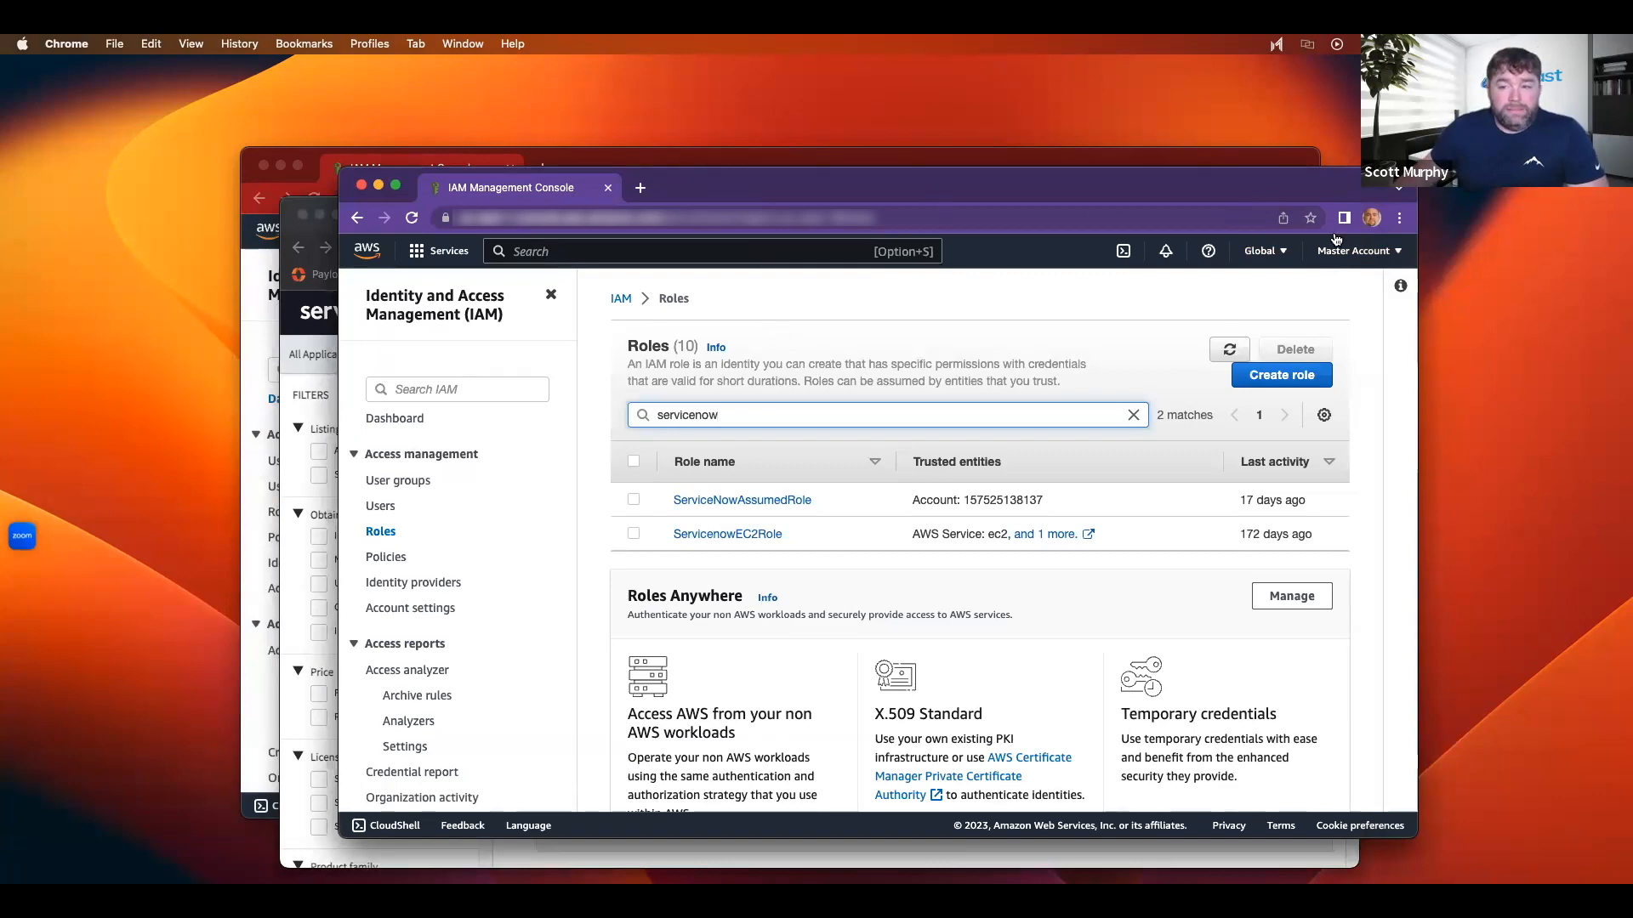
Step: Check the signed-in Master Account, then bring the second account's IAM dashboard to the front
left_click(1377, 260)
left_click(1377, 255)
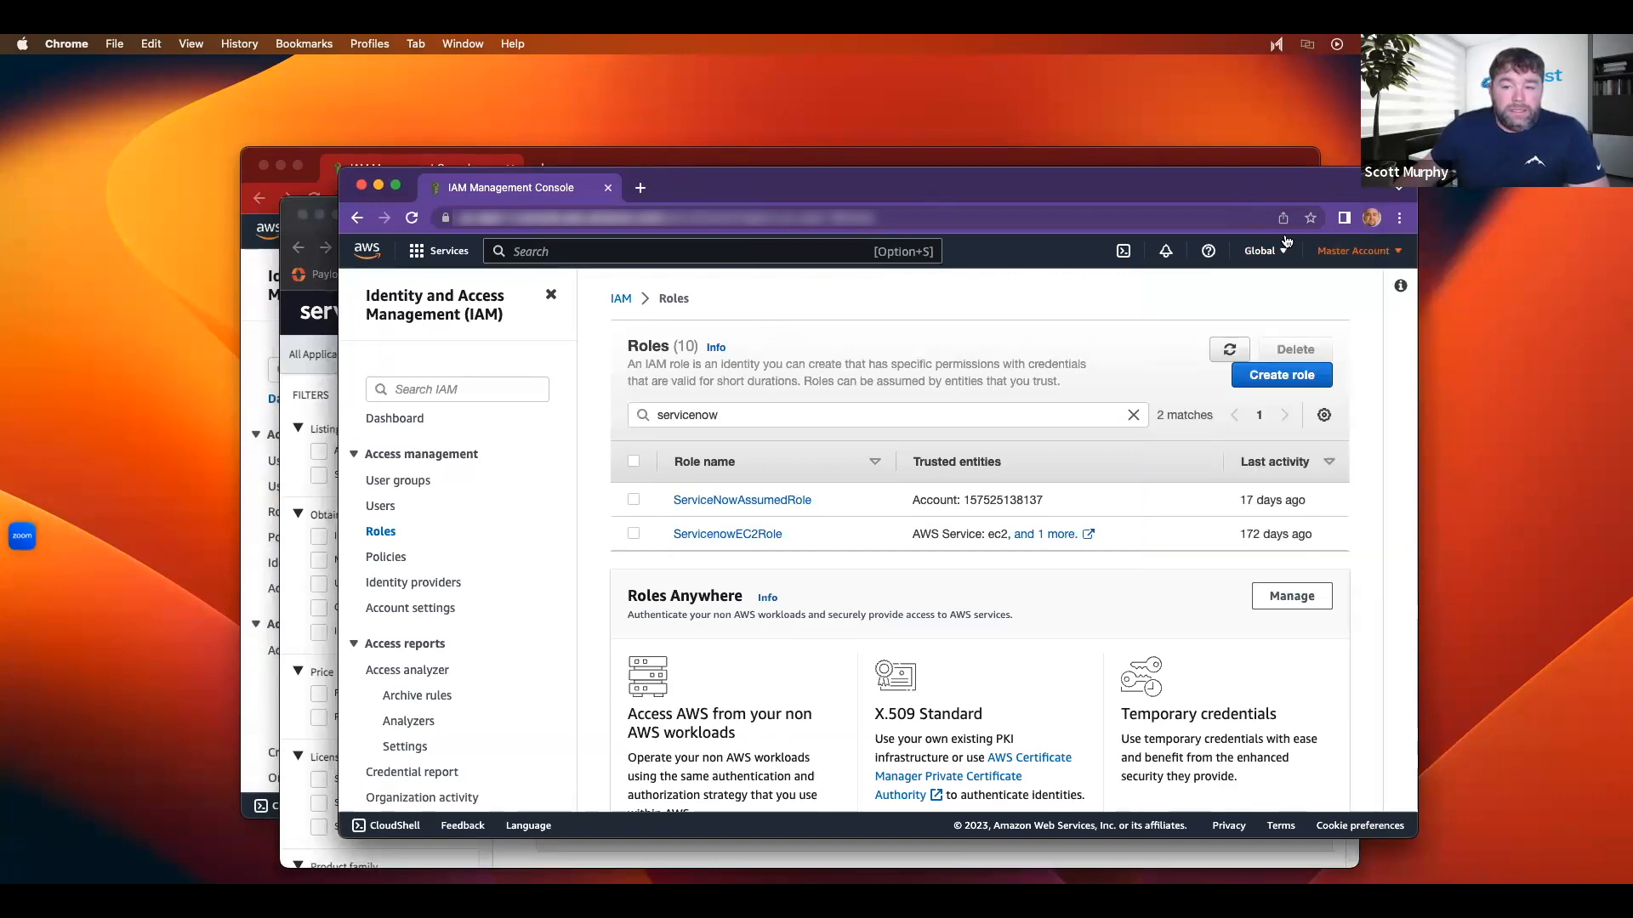
left_click(976, 165)
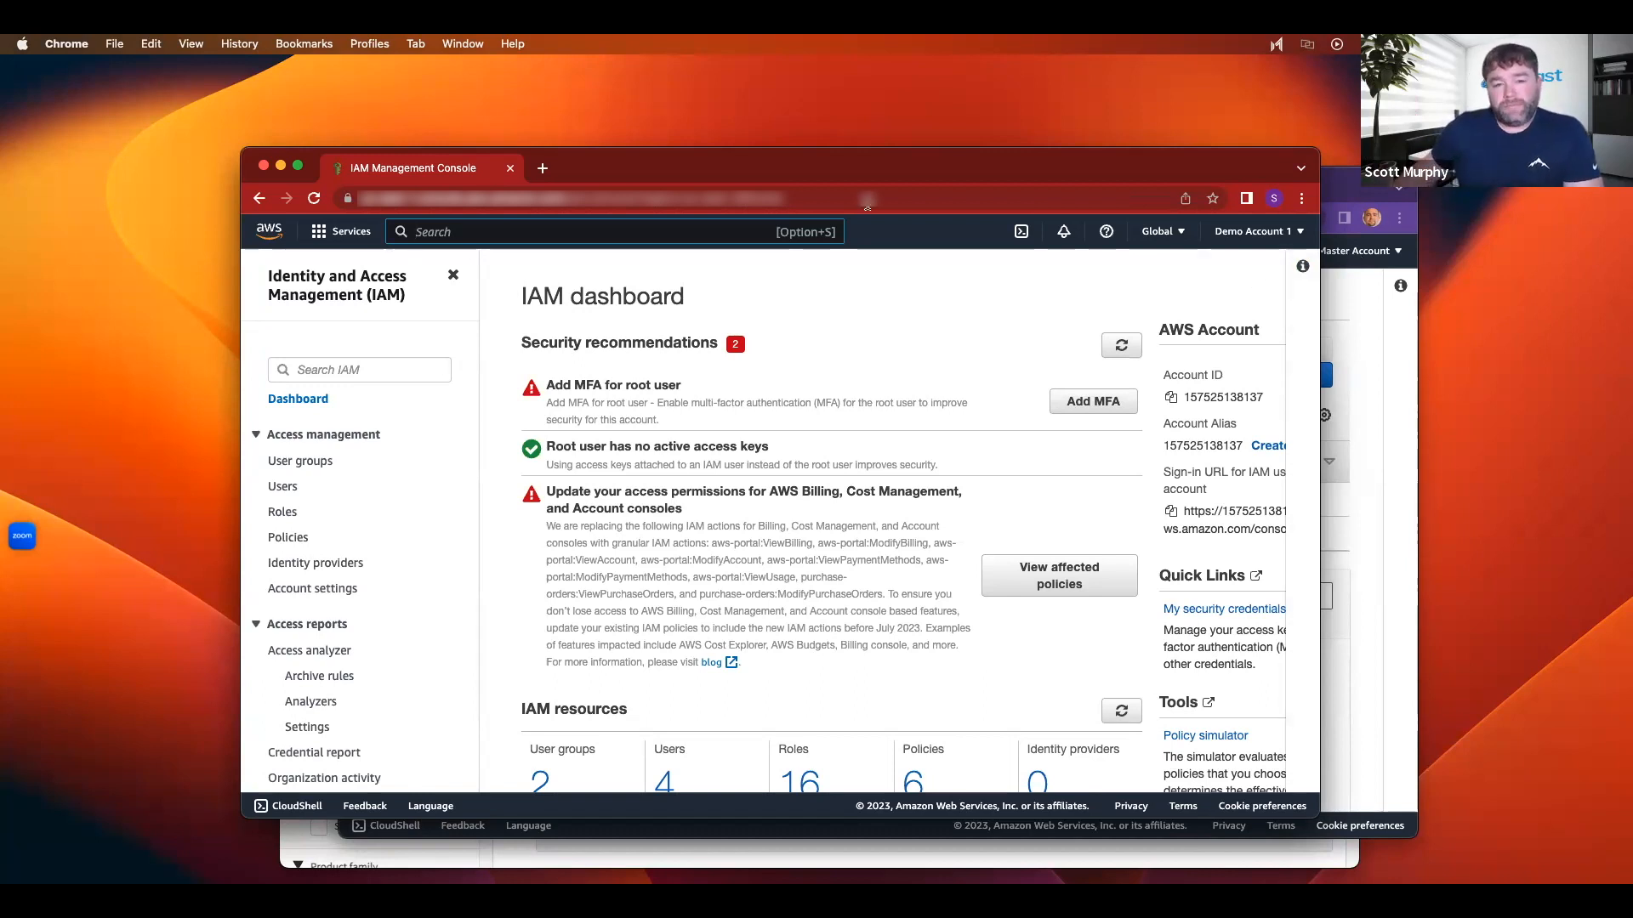
Step: Open IAM in the demo account window, then open ServicenowEC2Role in the master account's Roles list
left_click(344, 233)
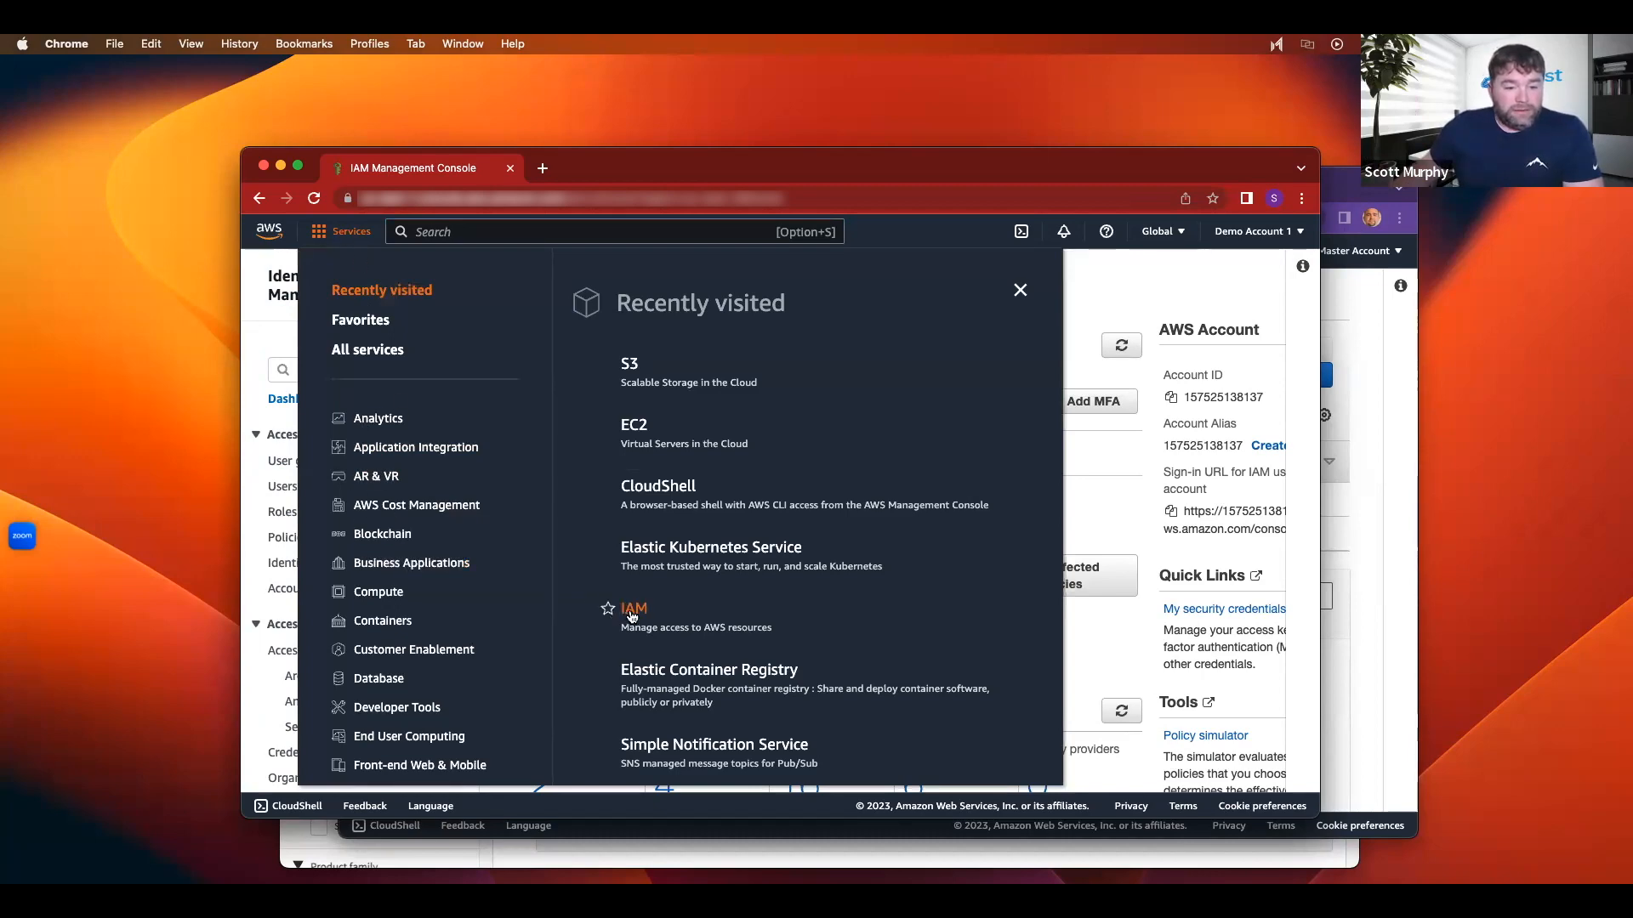
left_click(610, 611)
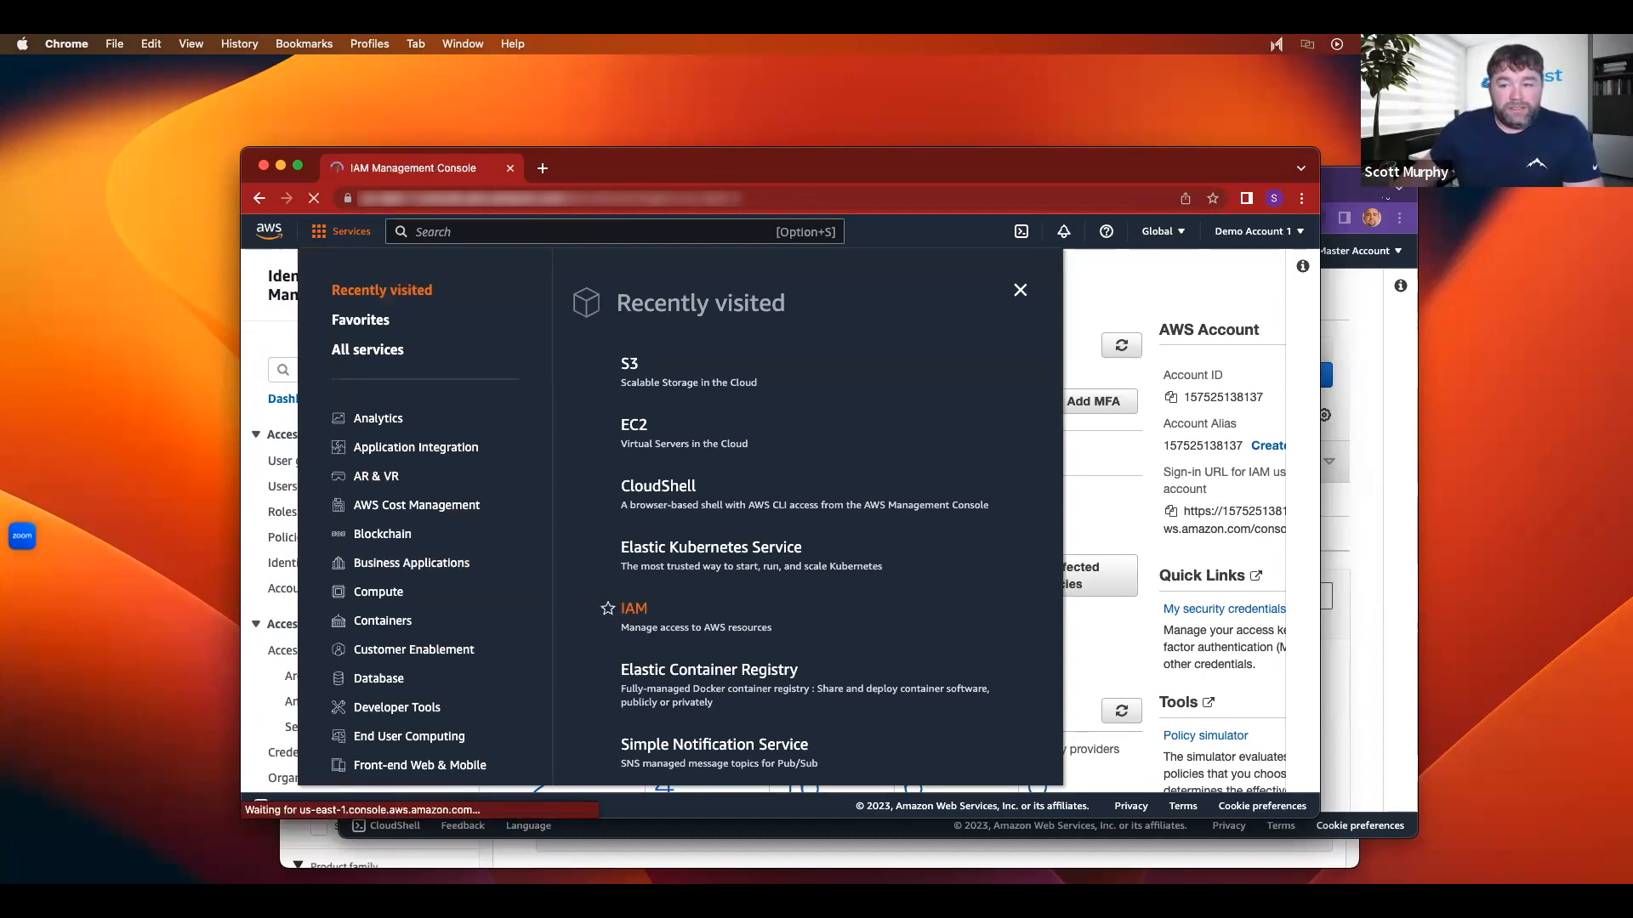
key("super+grave")
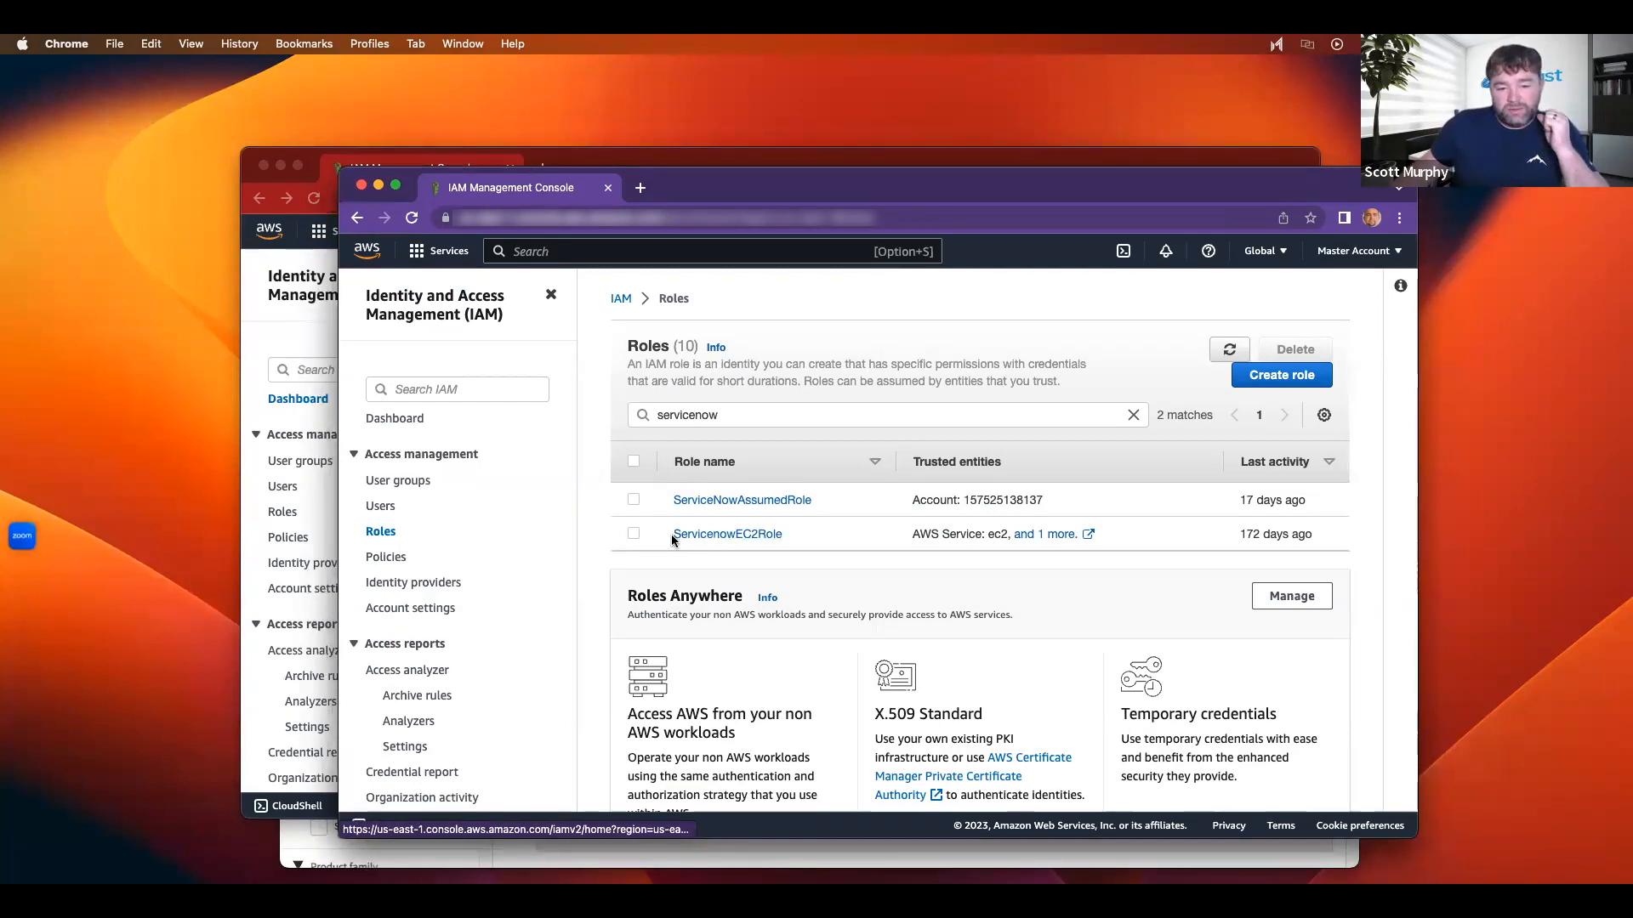
left_click(765, 536)
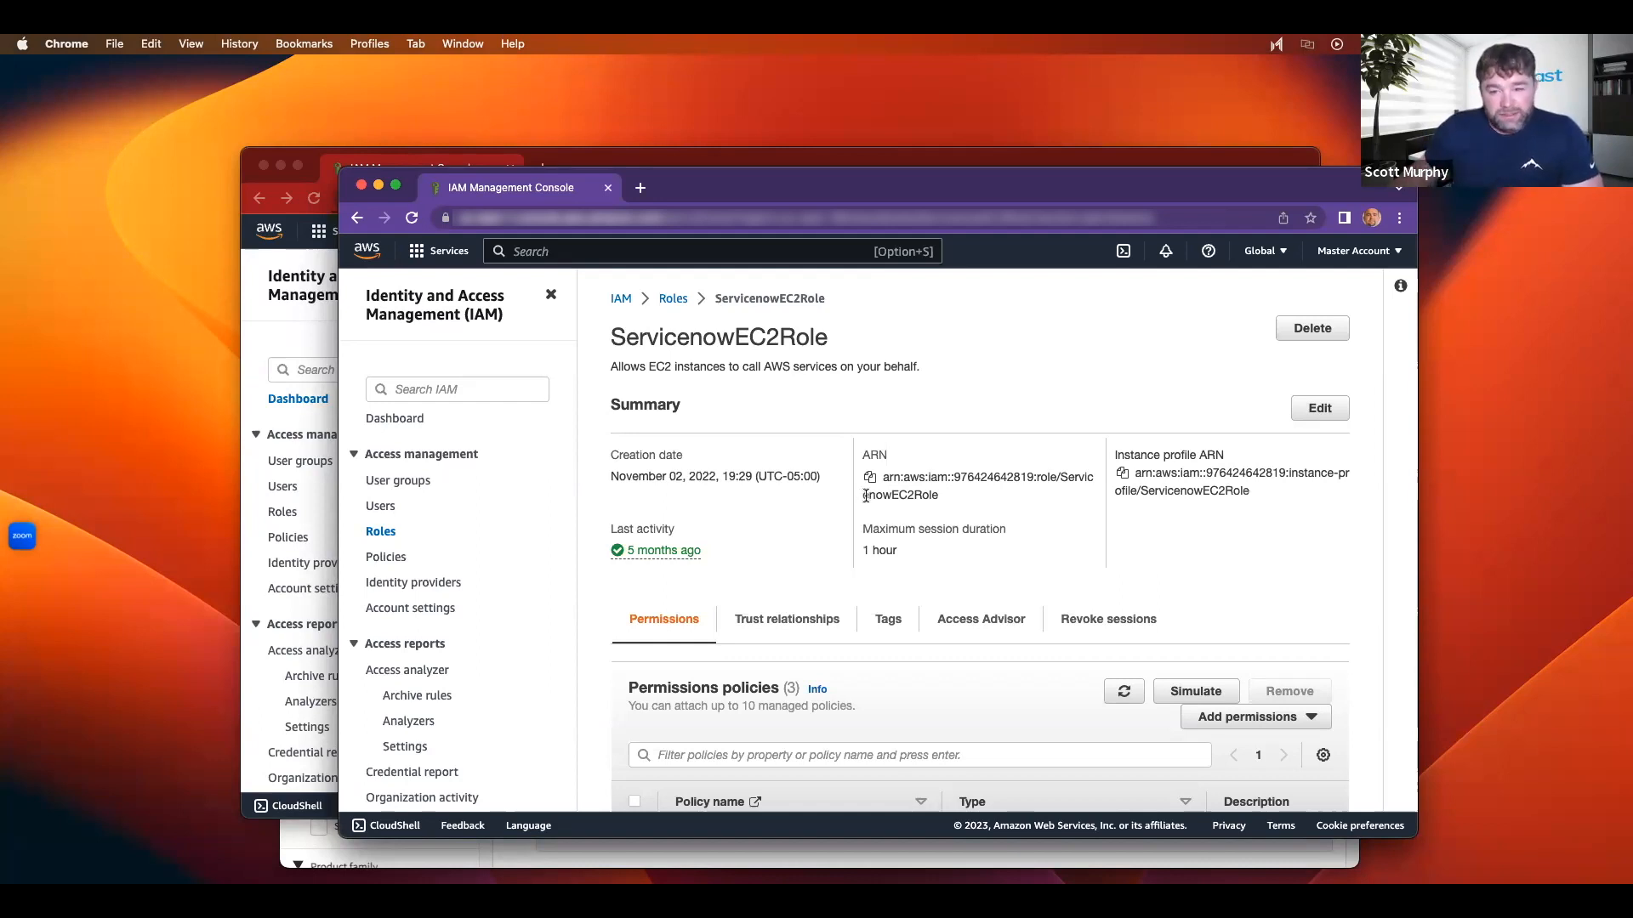
Step: Maximize the window and review ServicenowEC2Role's trust policy for ec2.amazonaws.com and eks.amazonaws.com
left_click(395, 185)
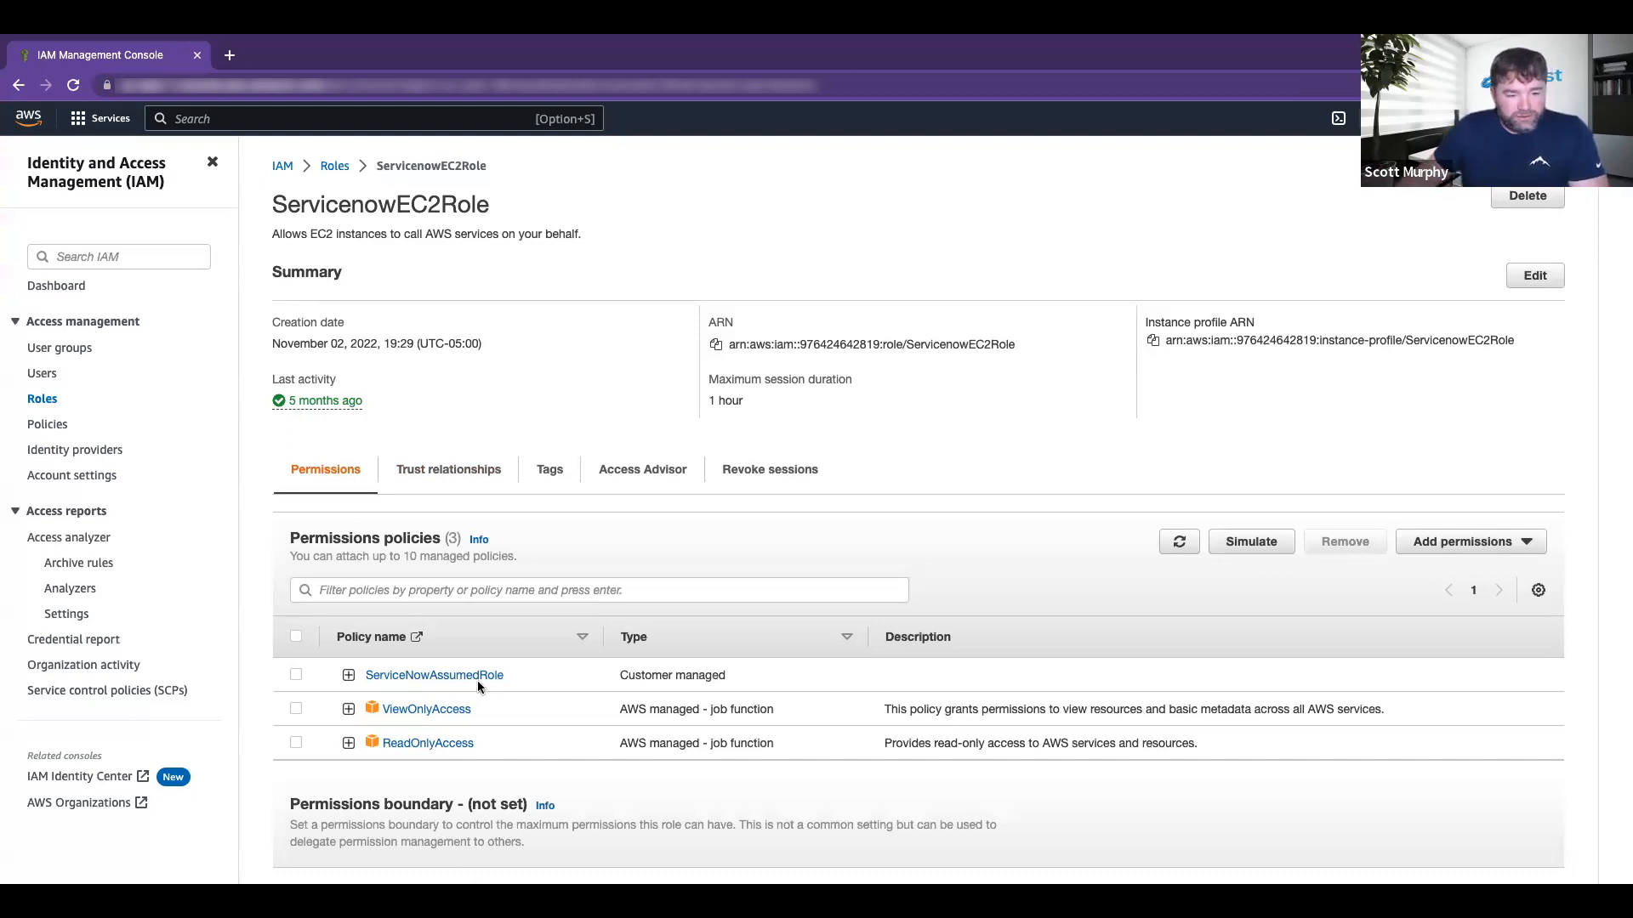
left_click(413, 470)
scroll(557, 772, "down", 2)
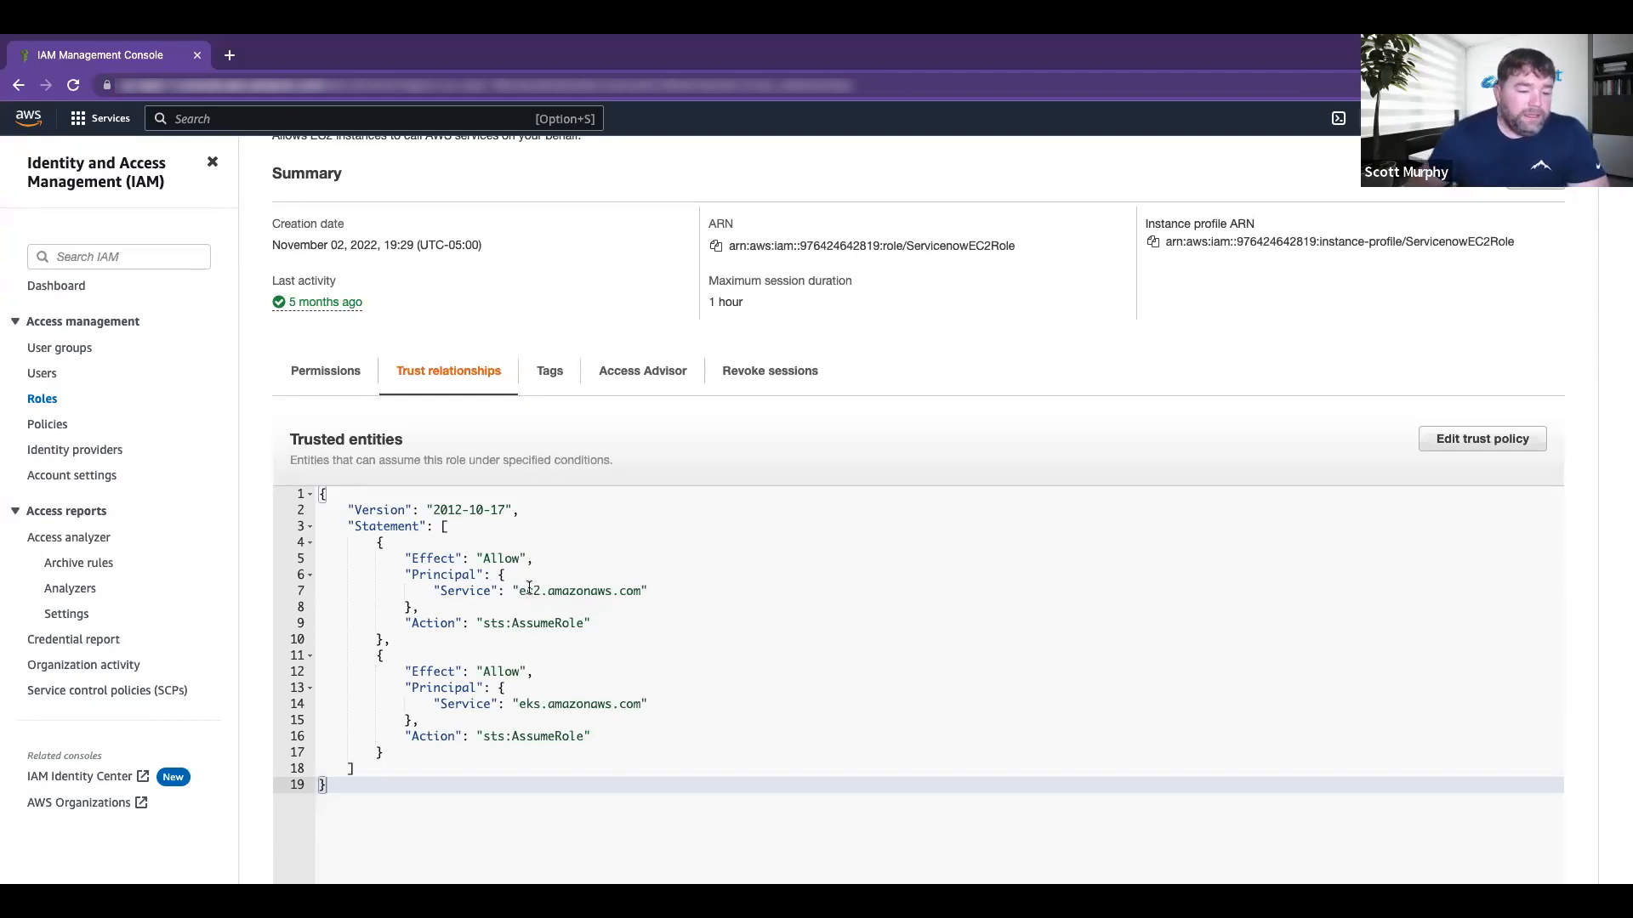
scroll(544, 617, "down", 1)
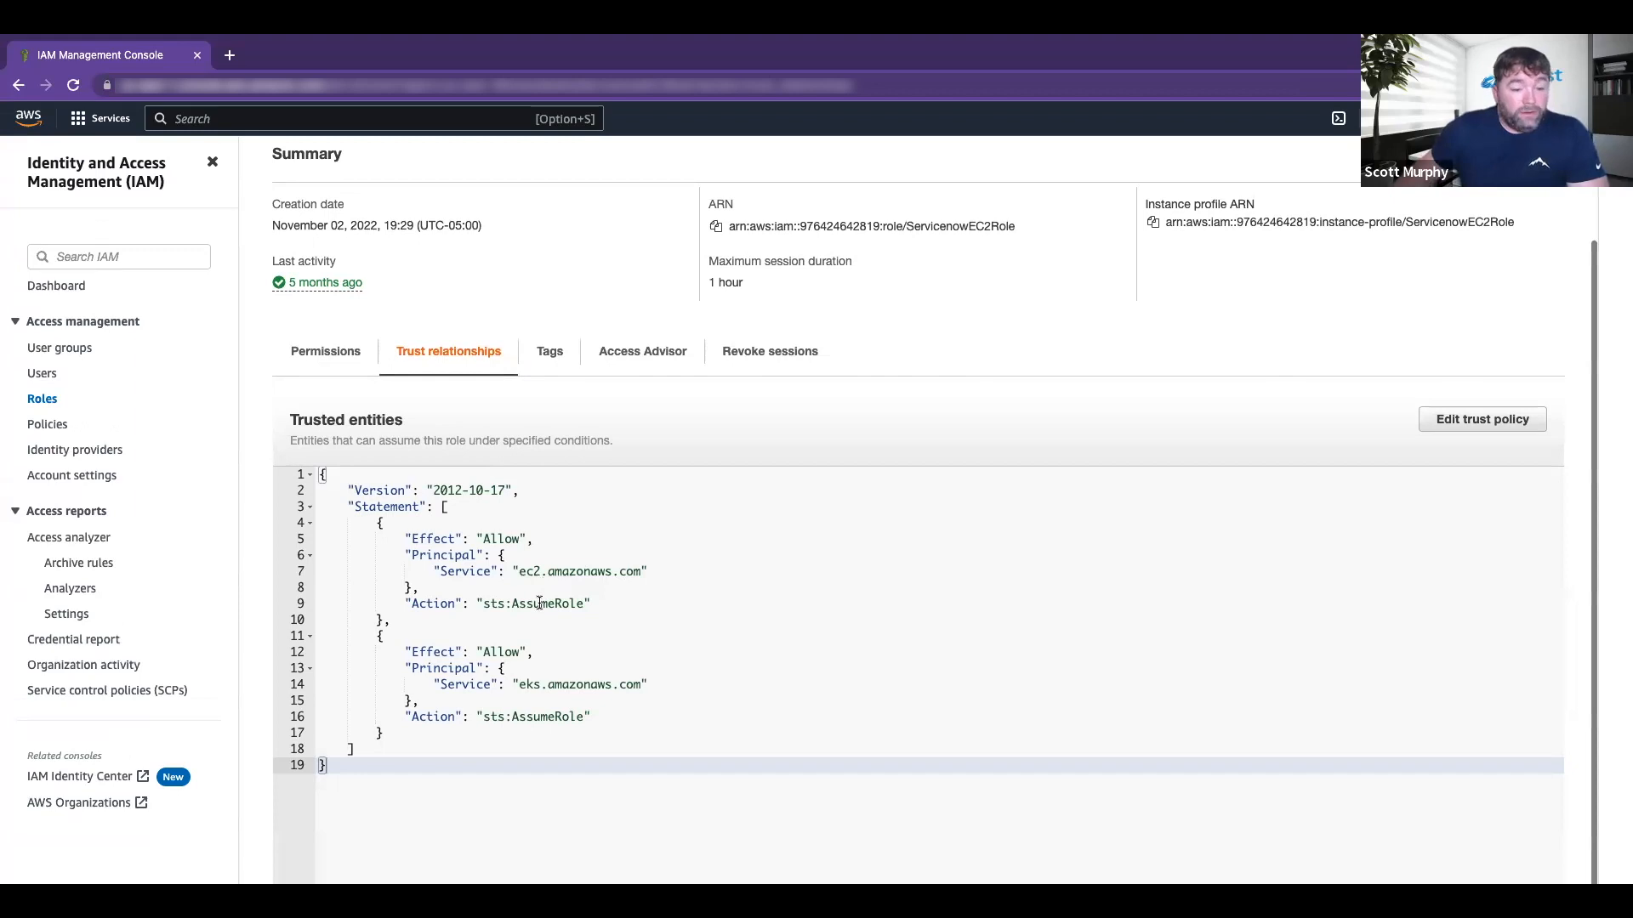
left_click(535, 685)
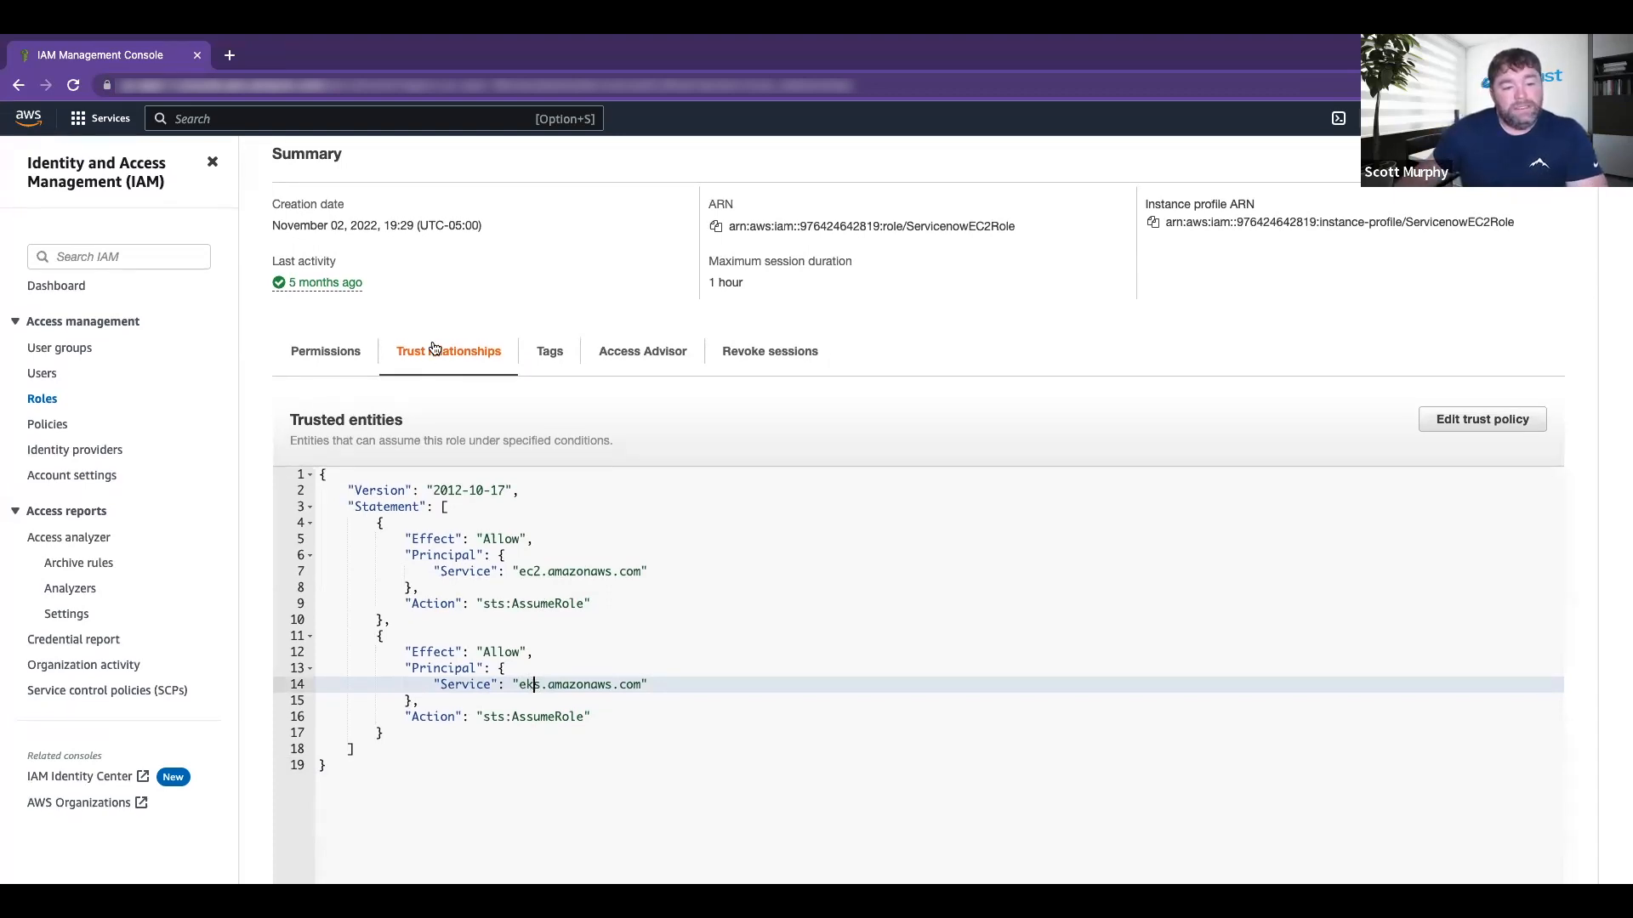
scroll(1038, 430, "up", 3)
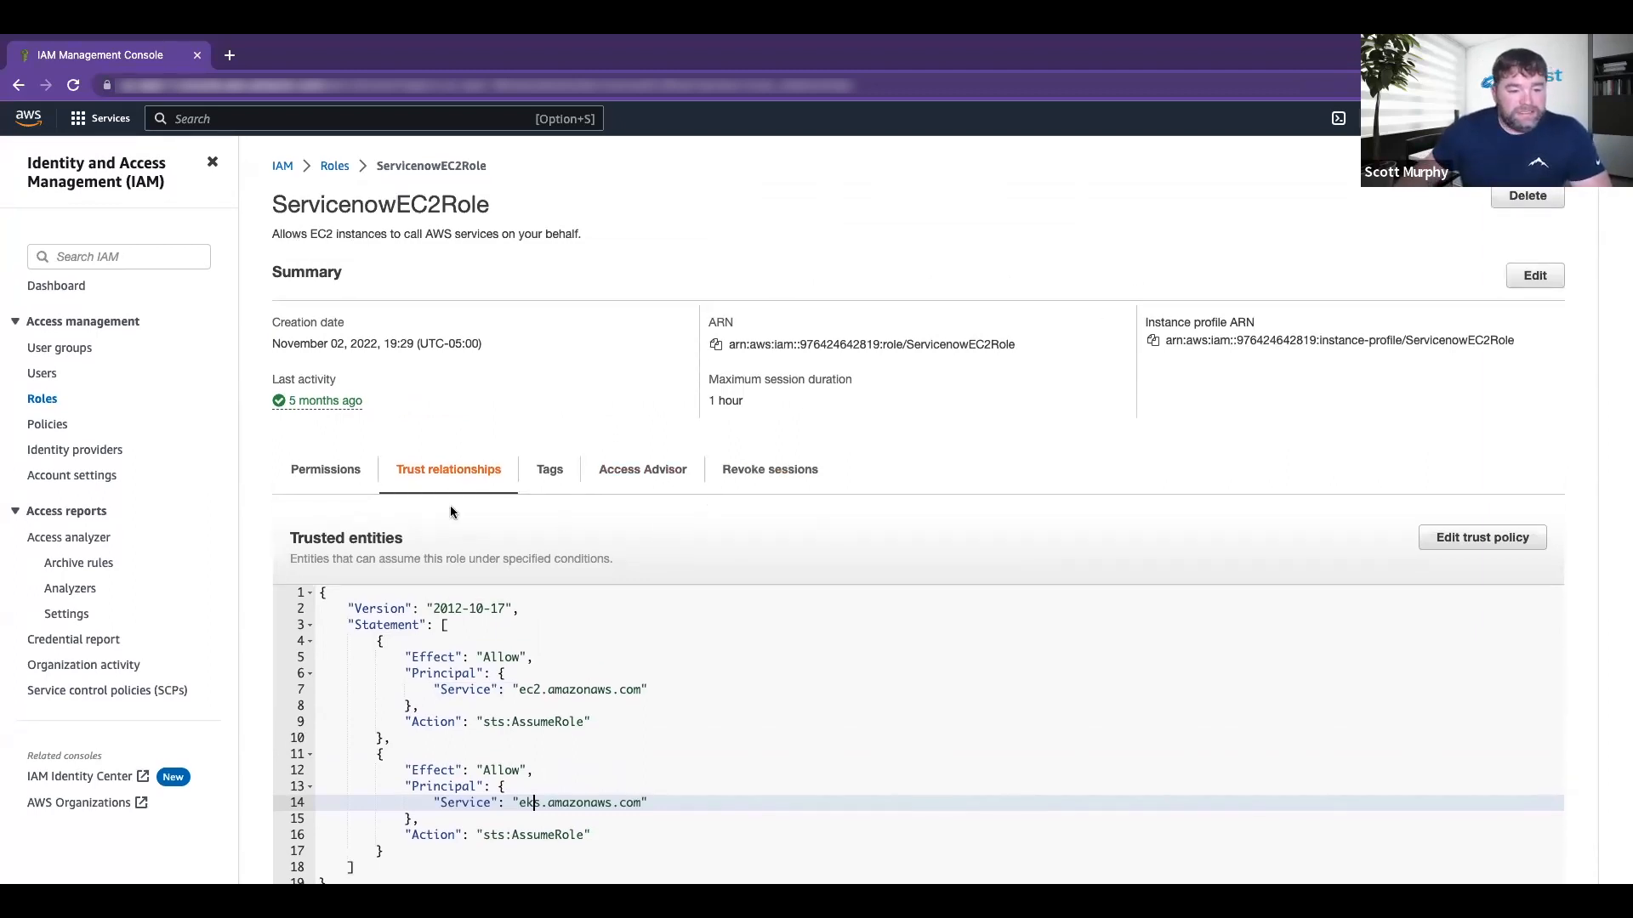
scroll(568, 531, "down", 1)
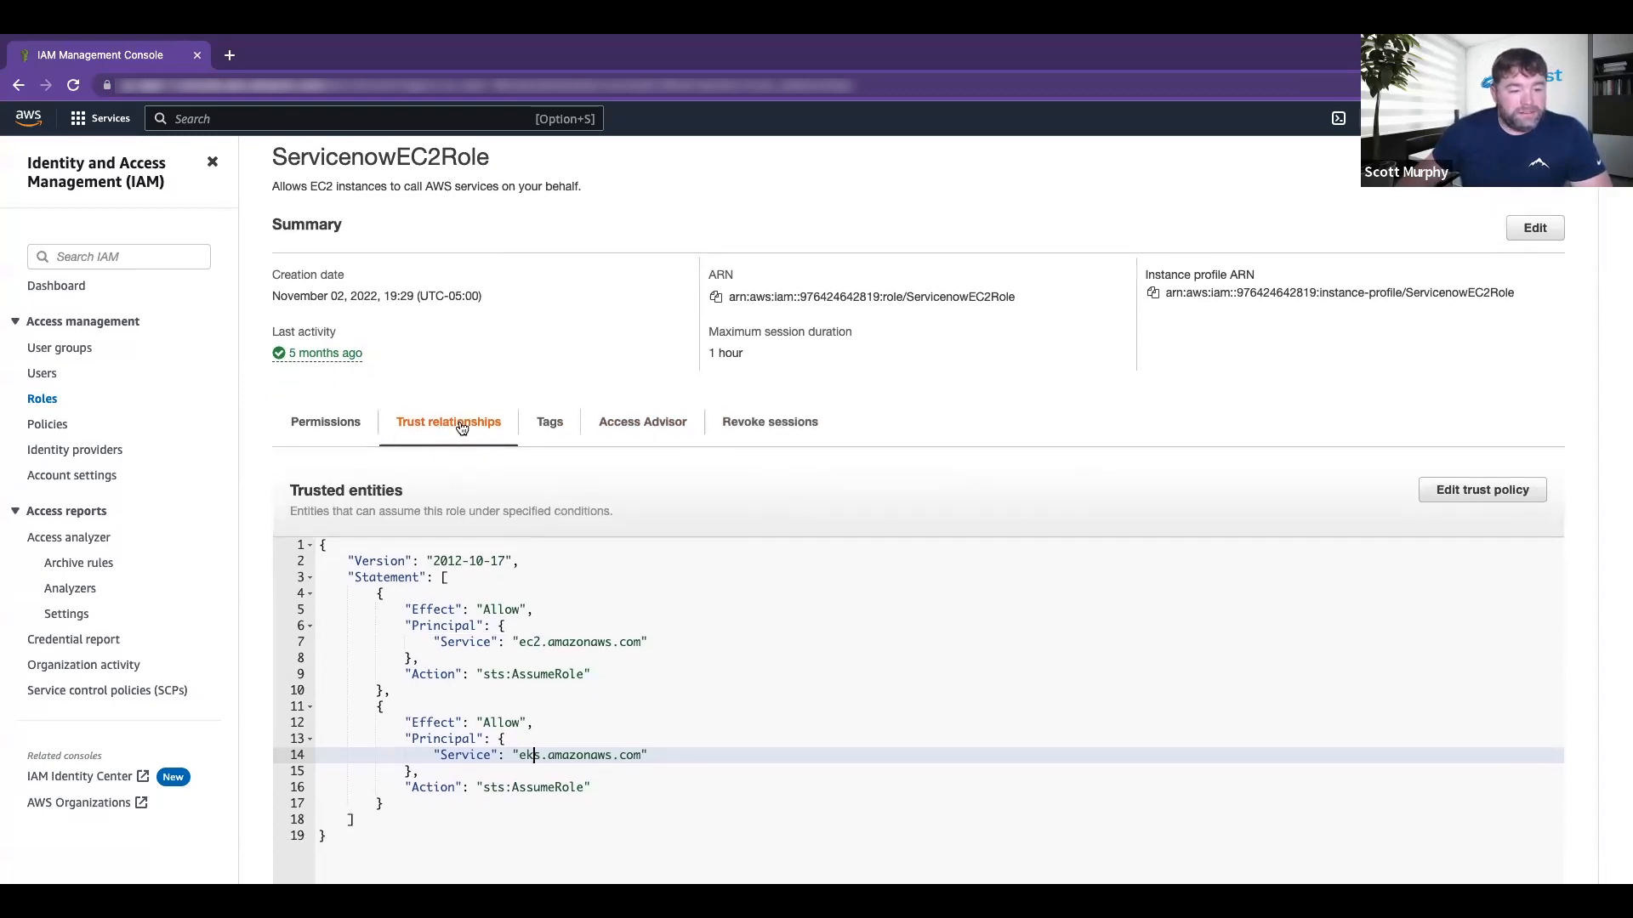
Step: Expand the role's ServiceNowAssumedRole permissions policy to show its JSON
left_click(345, 424)
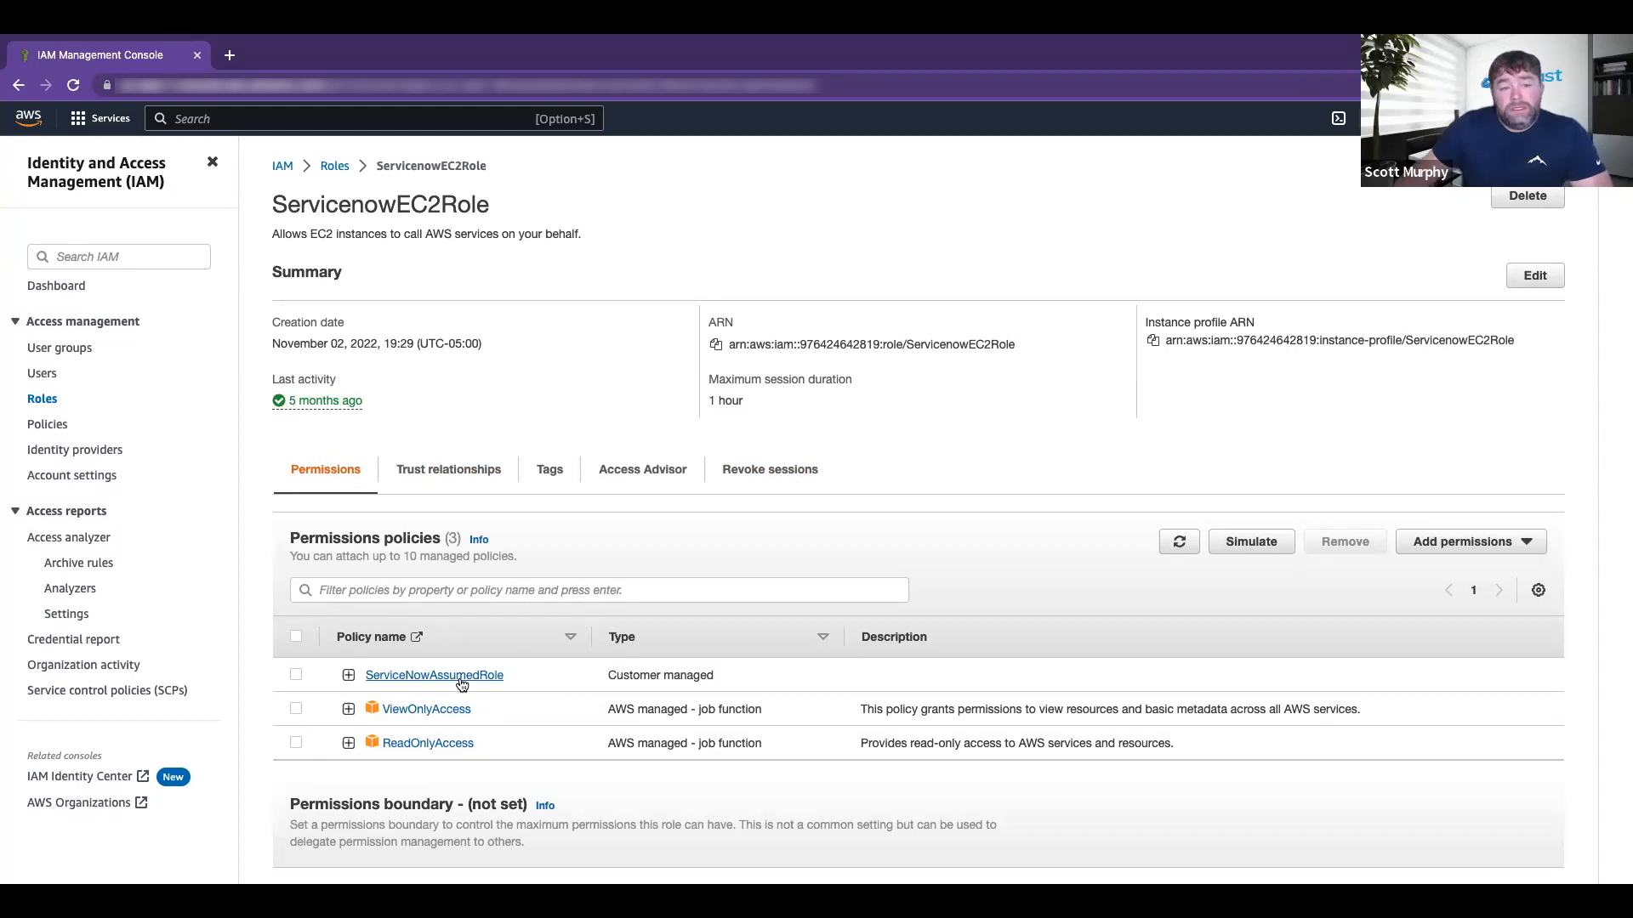
scroll(442, 676, "down", 1)
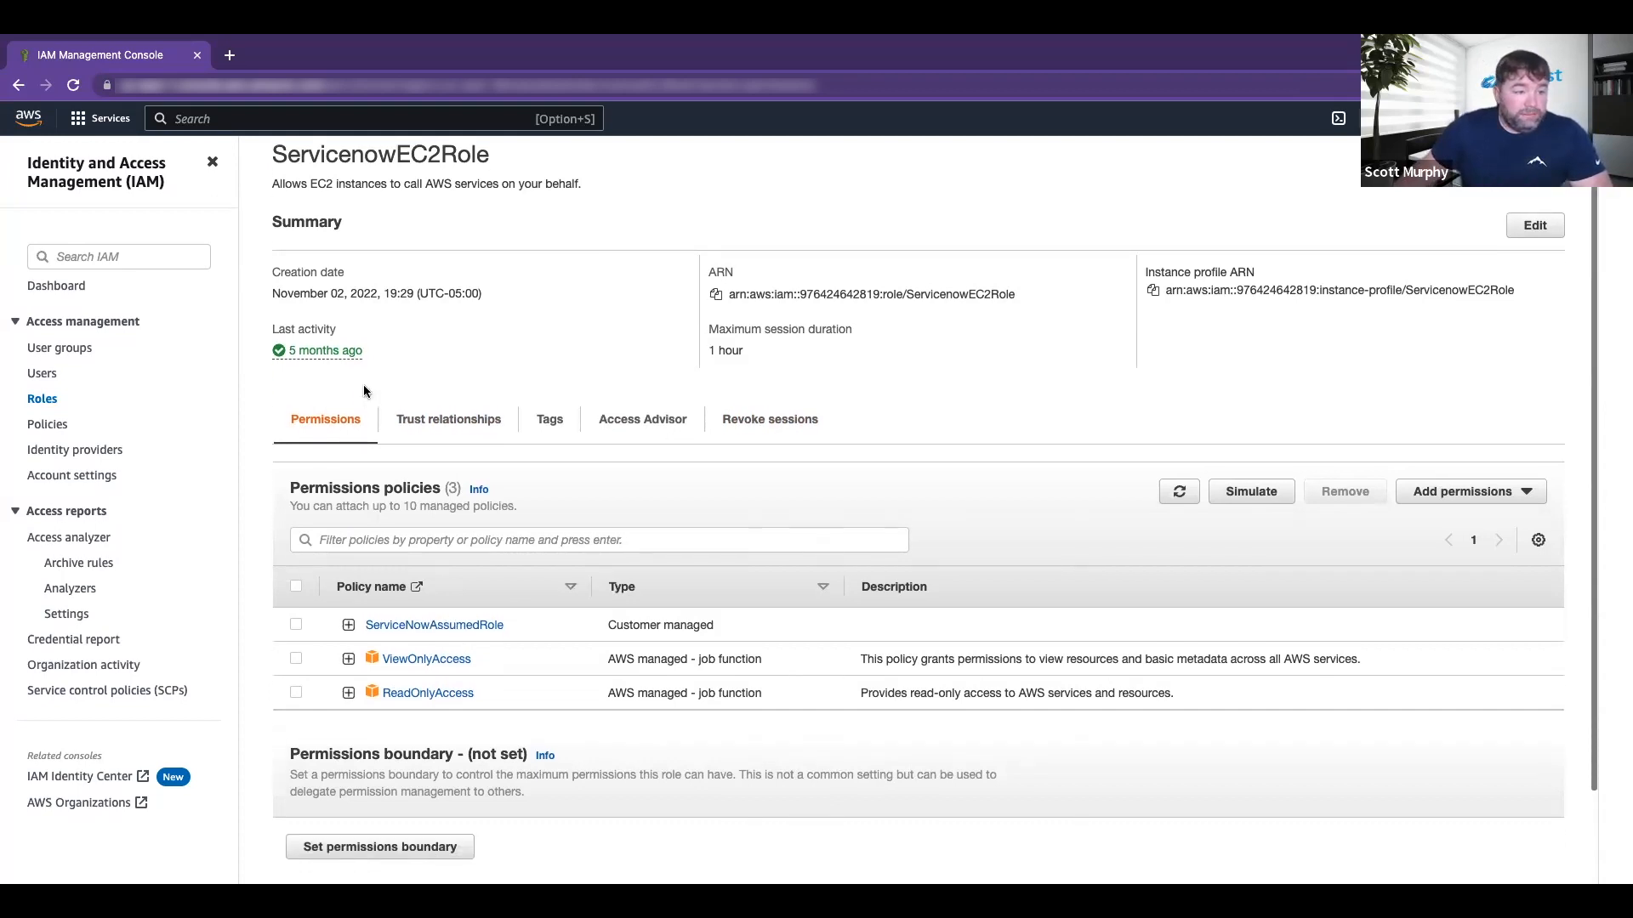
scroll(433, 653, "up", 1)
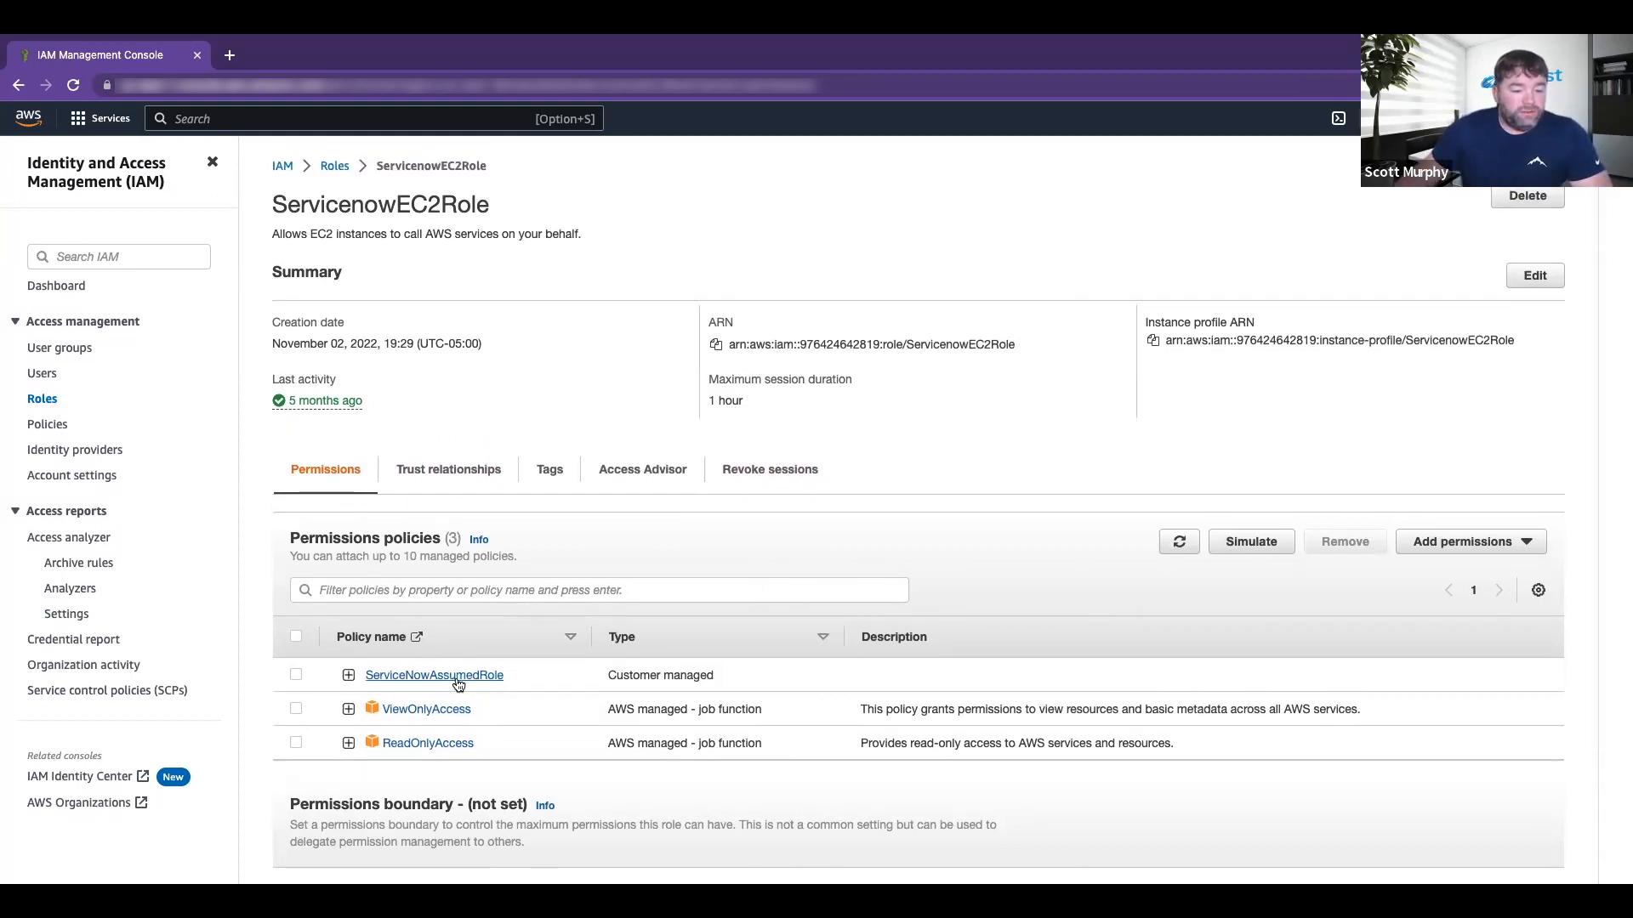
left_click(350, 676)
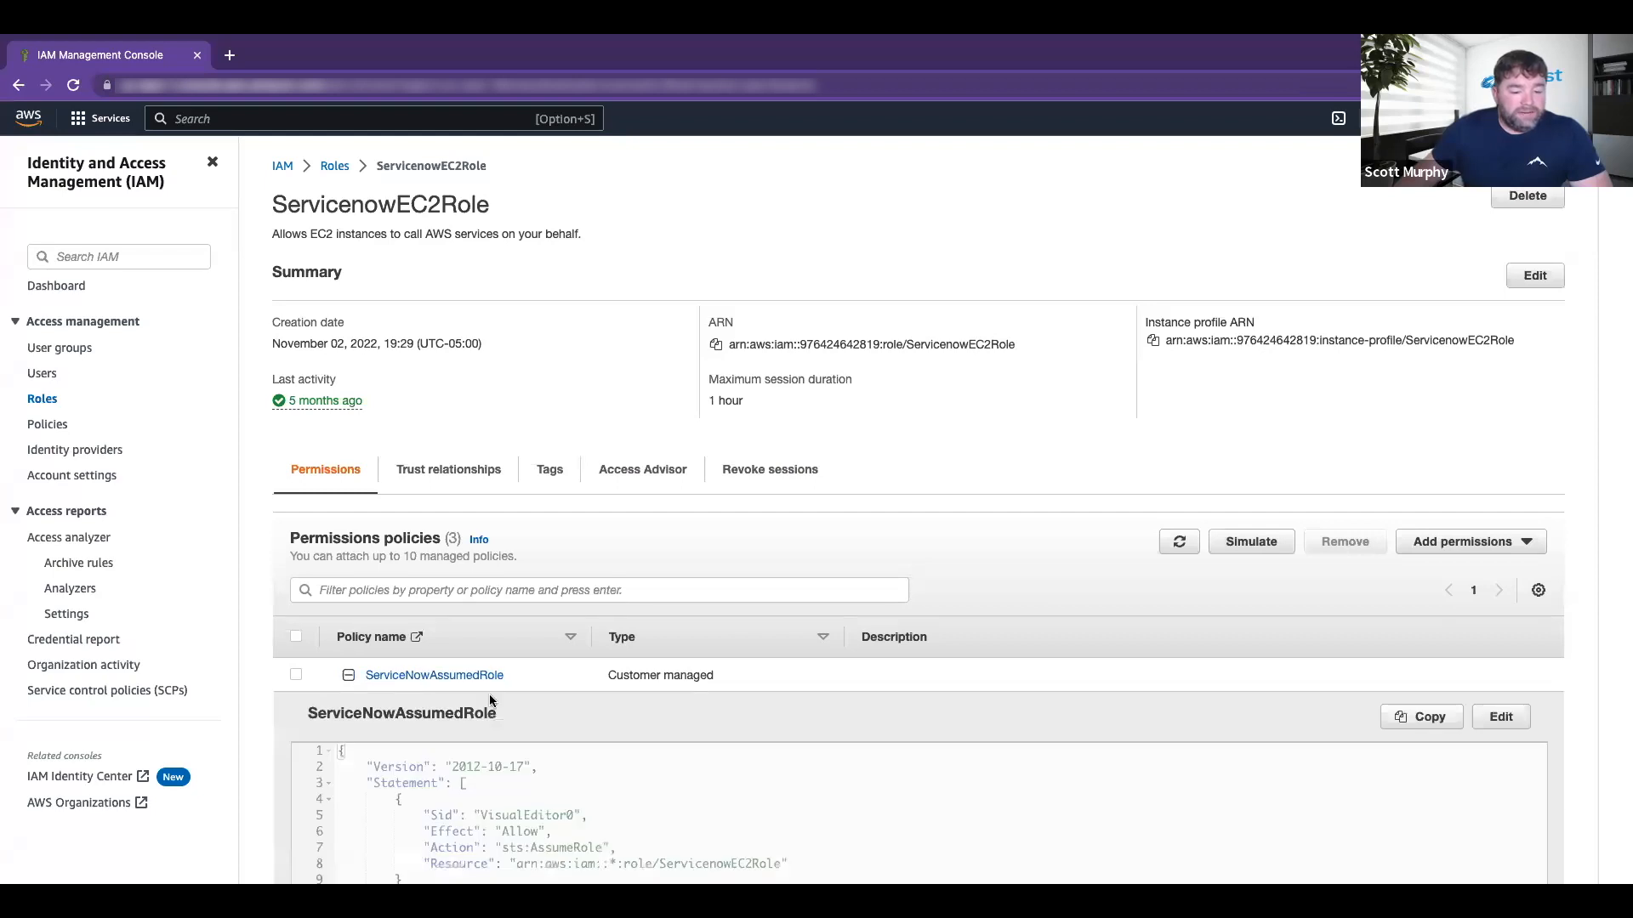
scroll(489, 695, "down", 2)
scroll(490, 695, "down", 1)
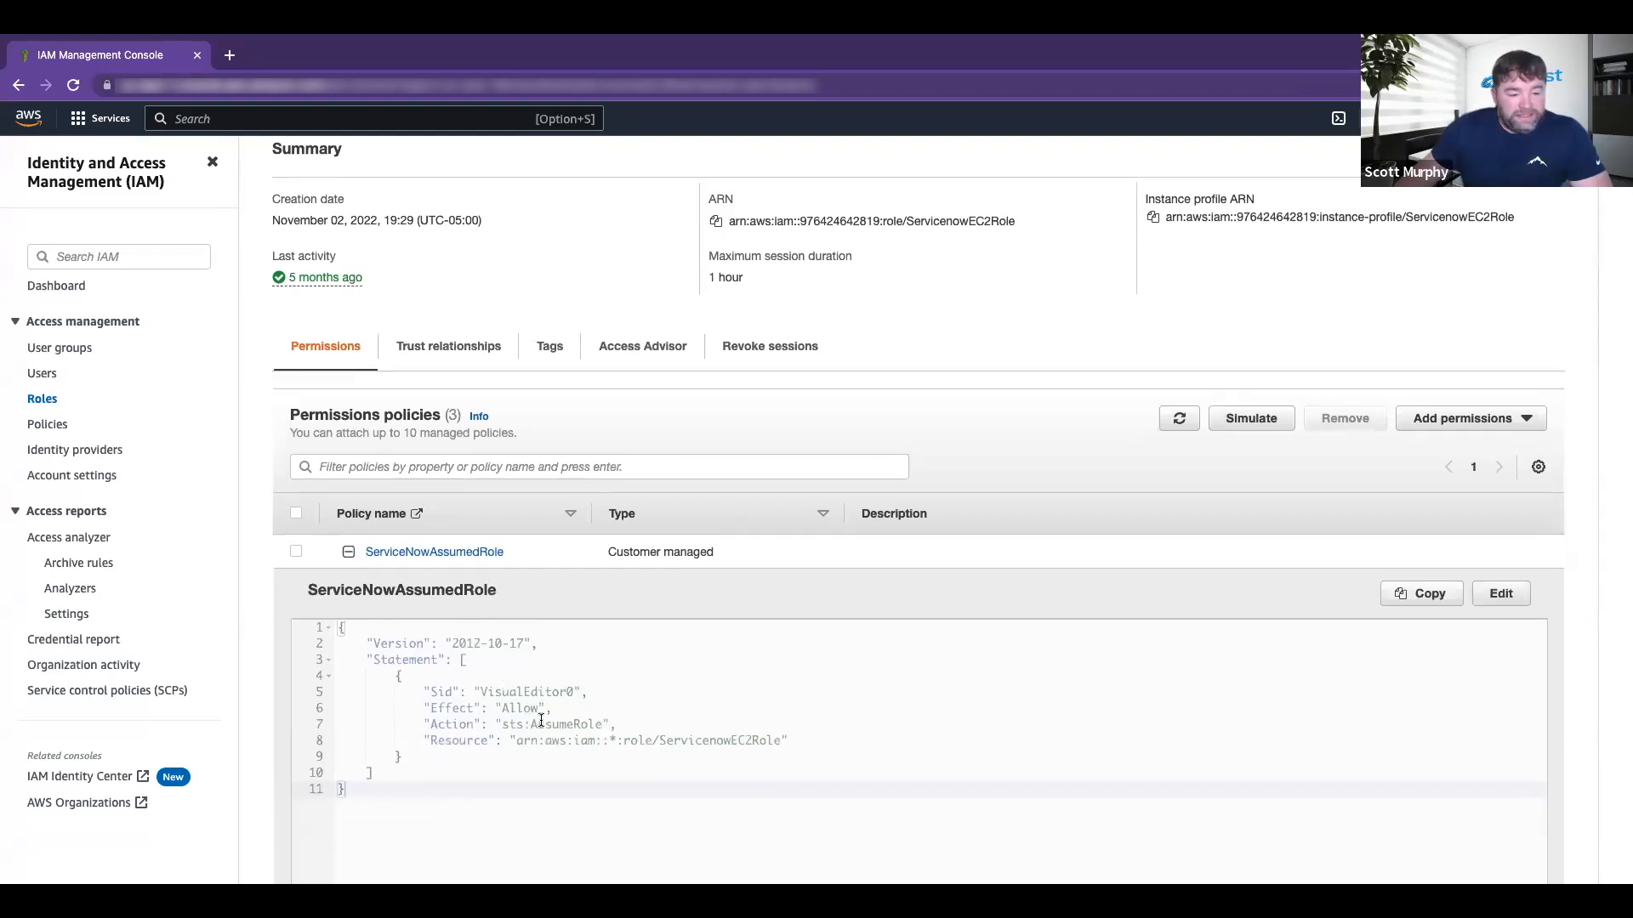
scroll(522, 718, "down", 1)
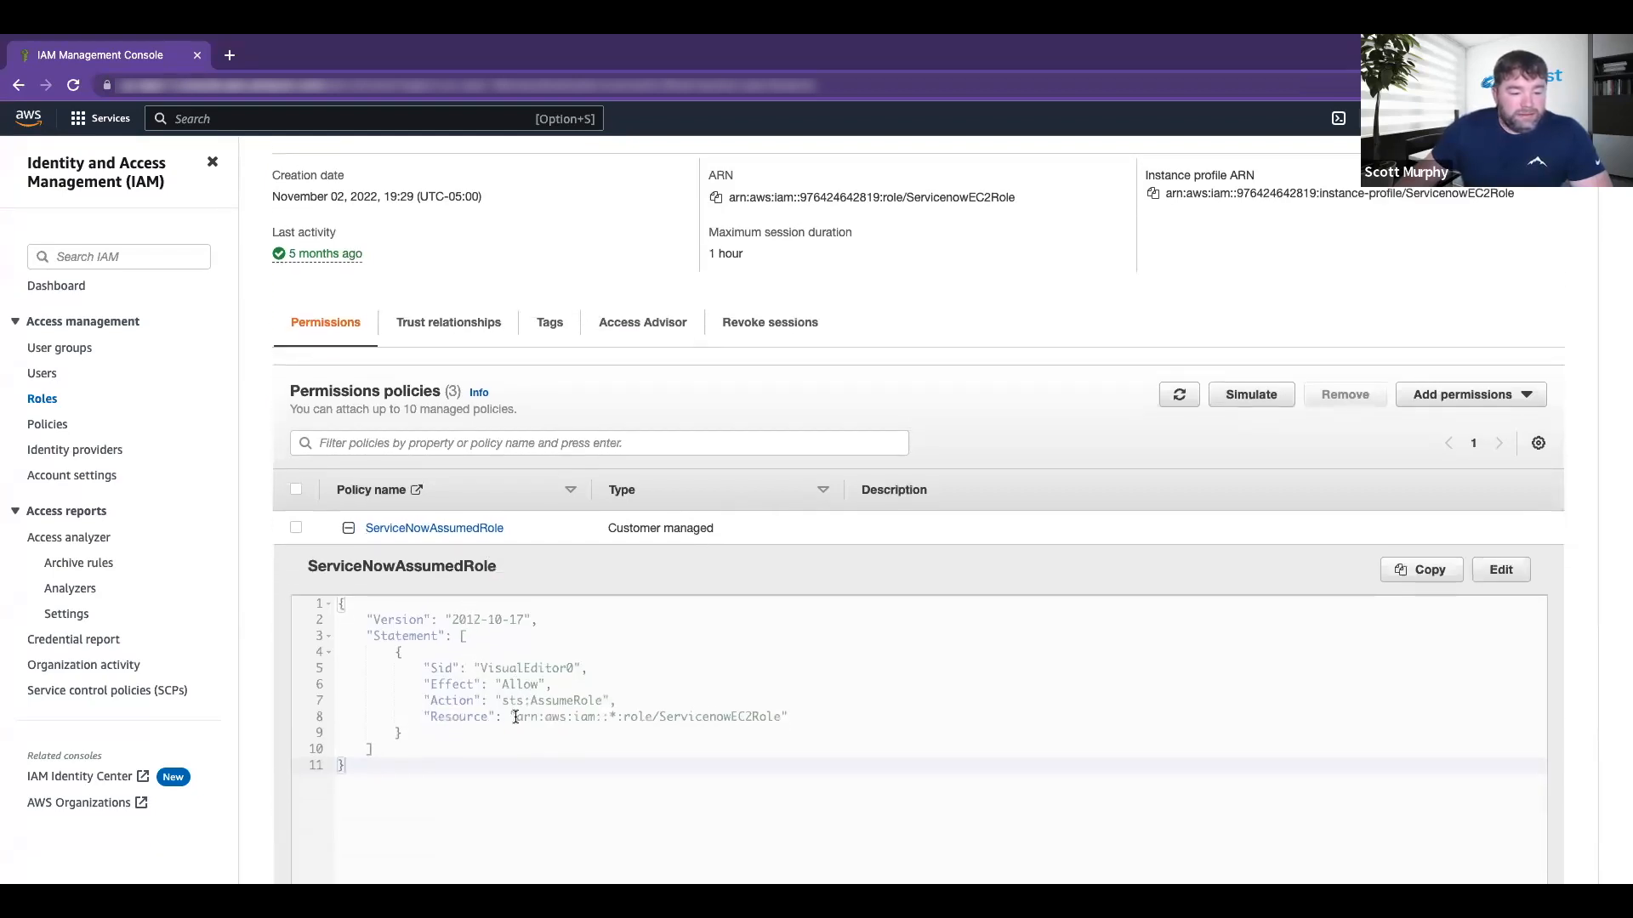
scroll(527, 704, "down", 1)
scroll(529, 702, "up", 1)
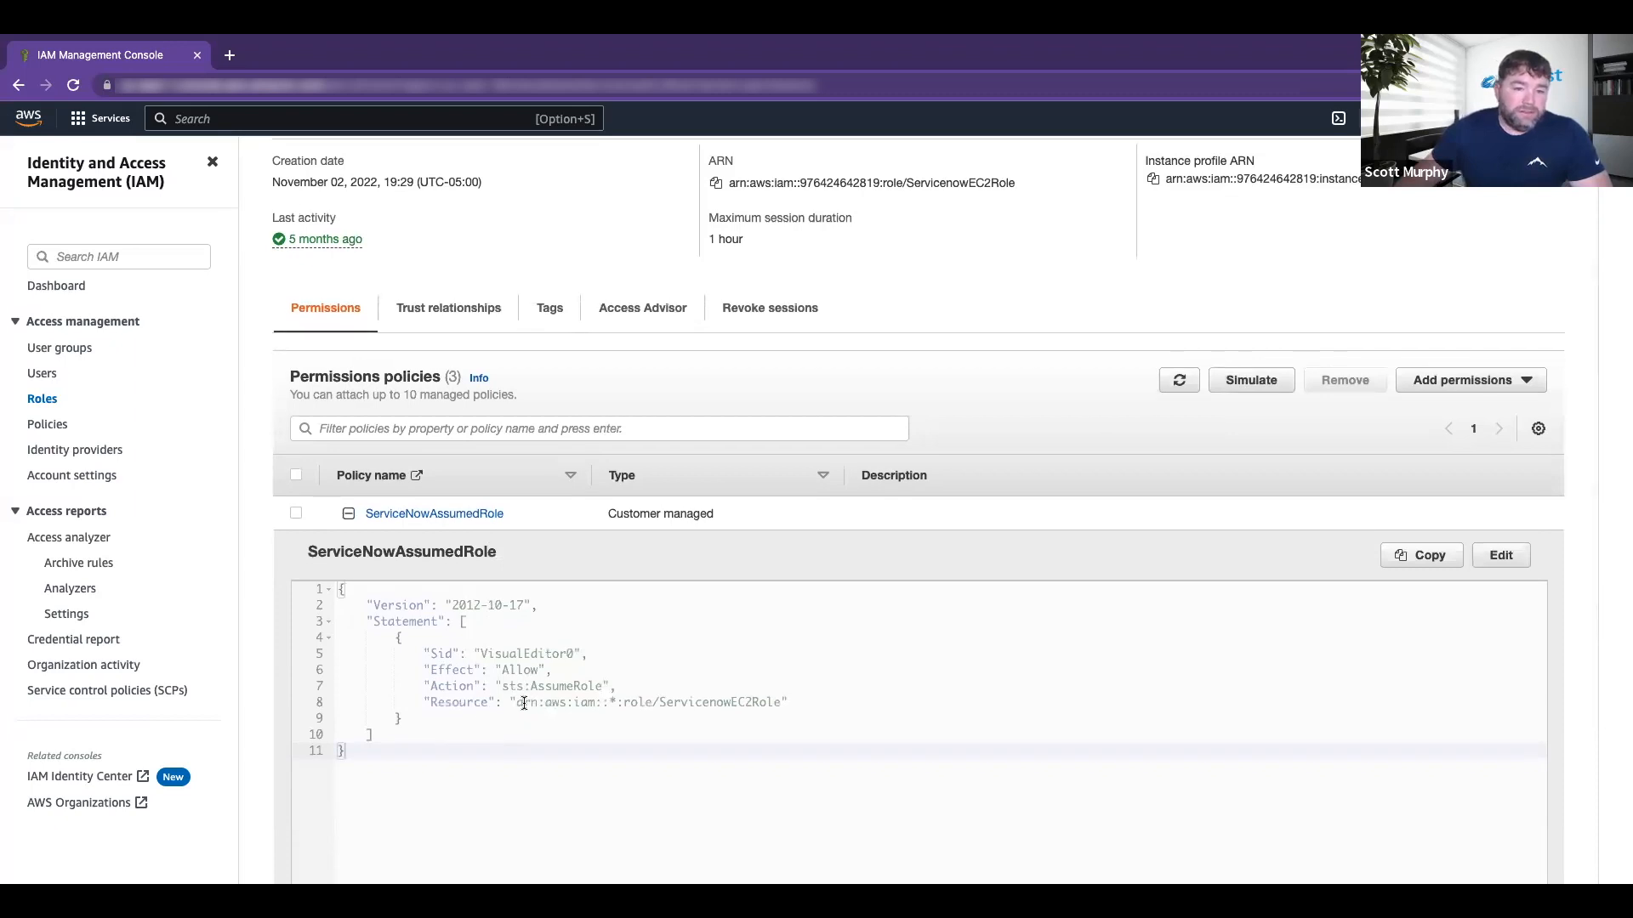
Step: Highlight the Resource arn:aws:iam::*:role/ServicenowEC2Role, contrasting its wildcard with the account number
left_click(517, 702)
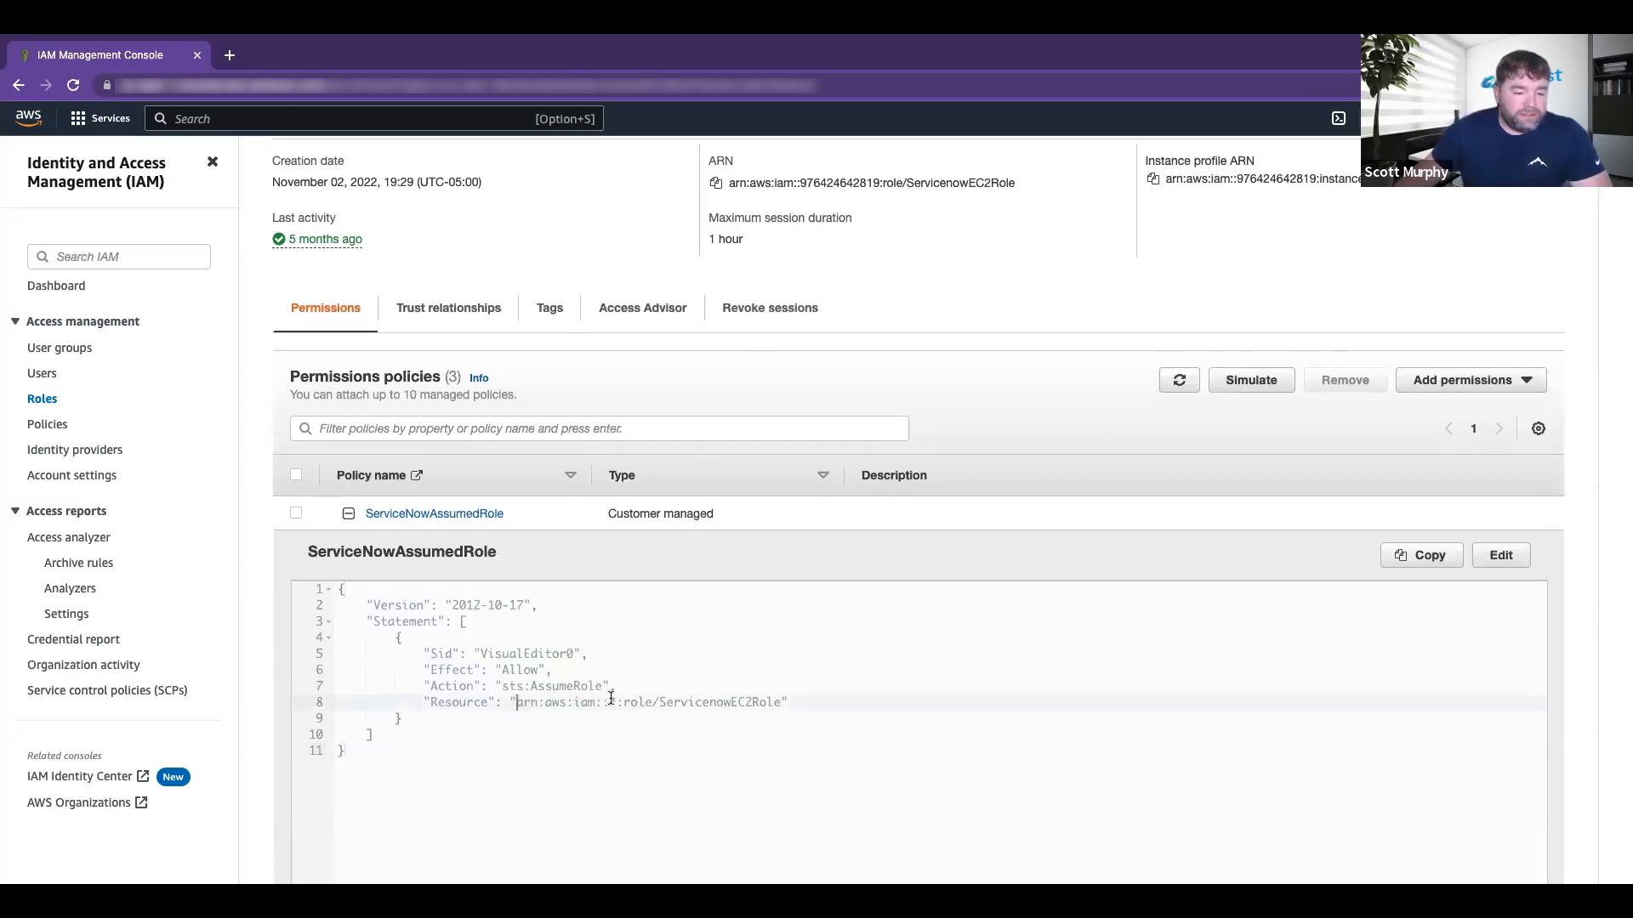
left_click(618, 702)
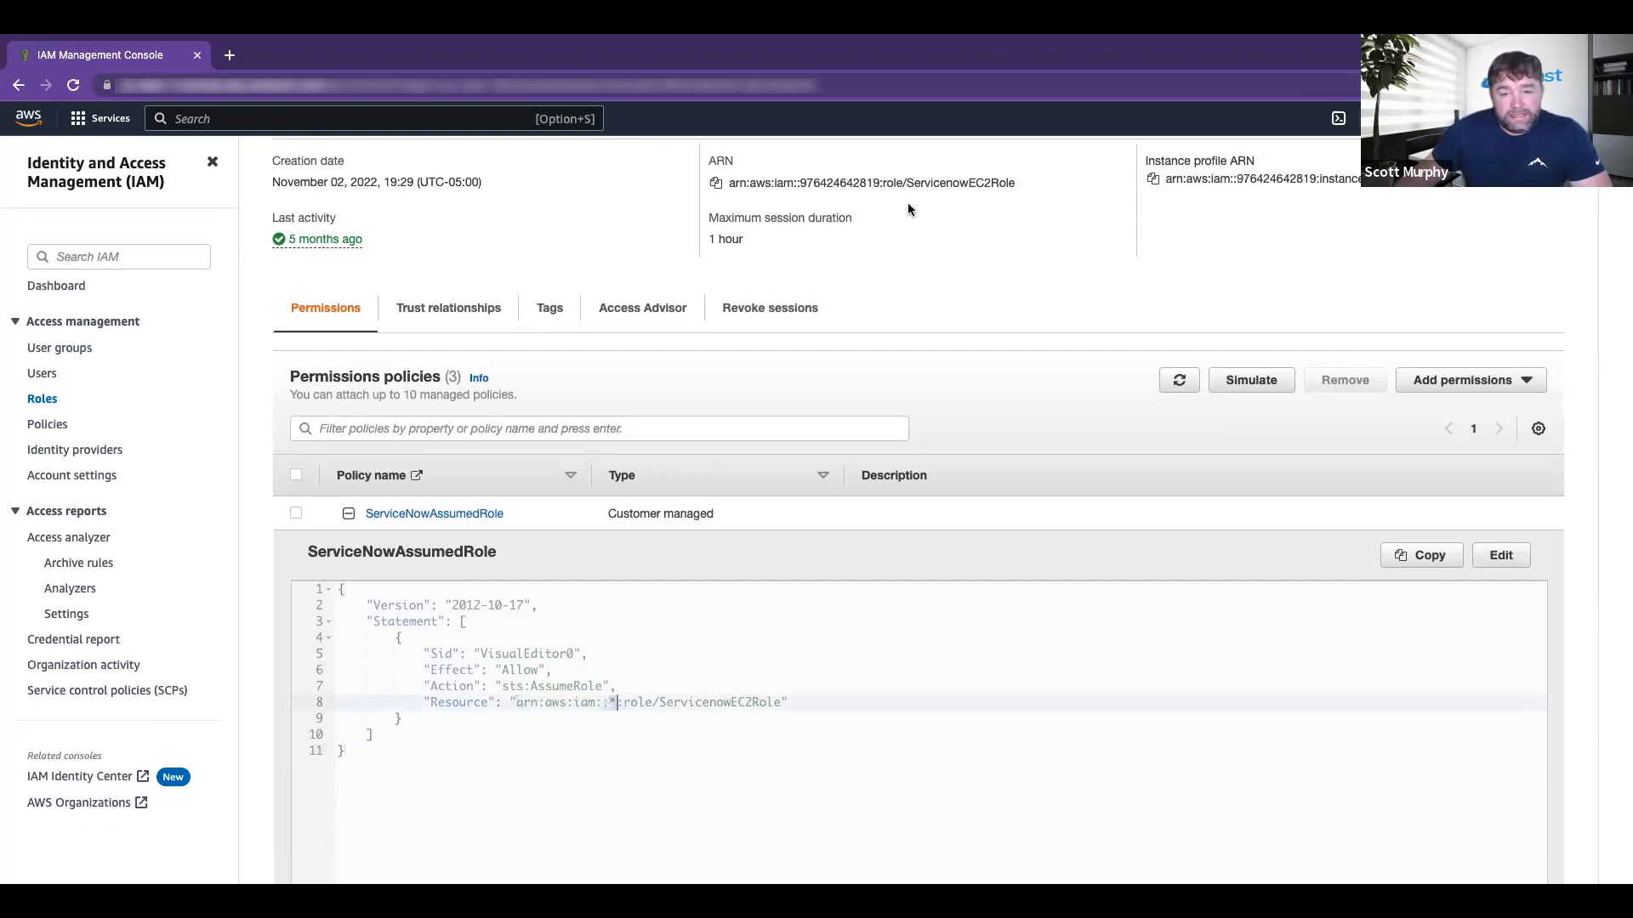
double_click(819, 183)
scroll(836, 212, "up", 3)
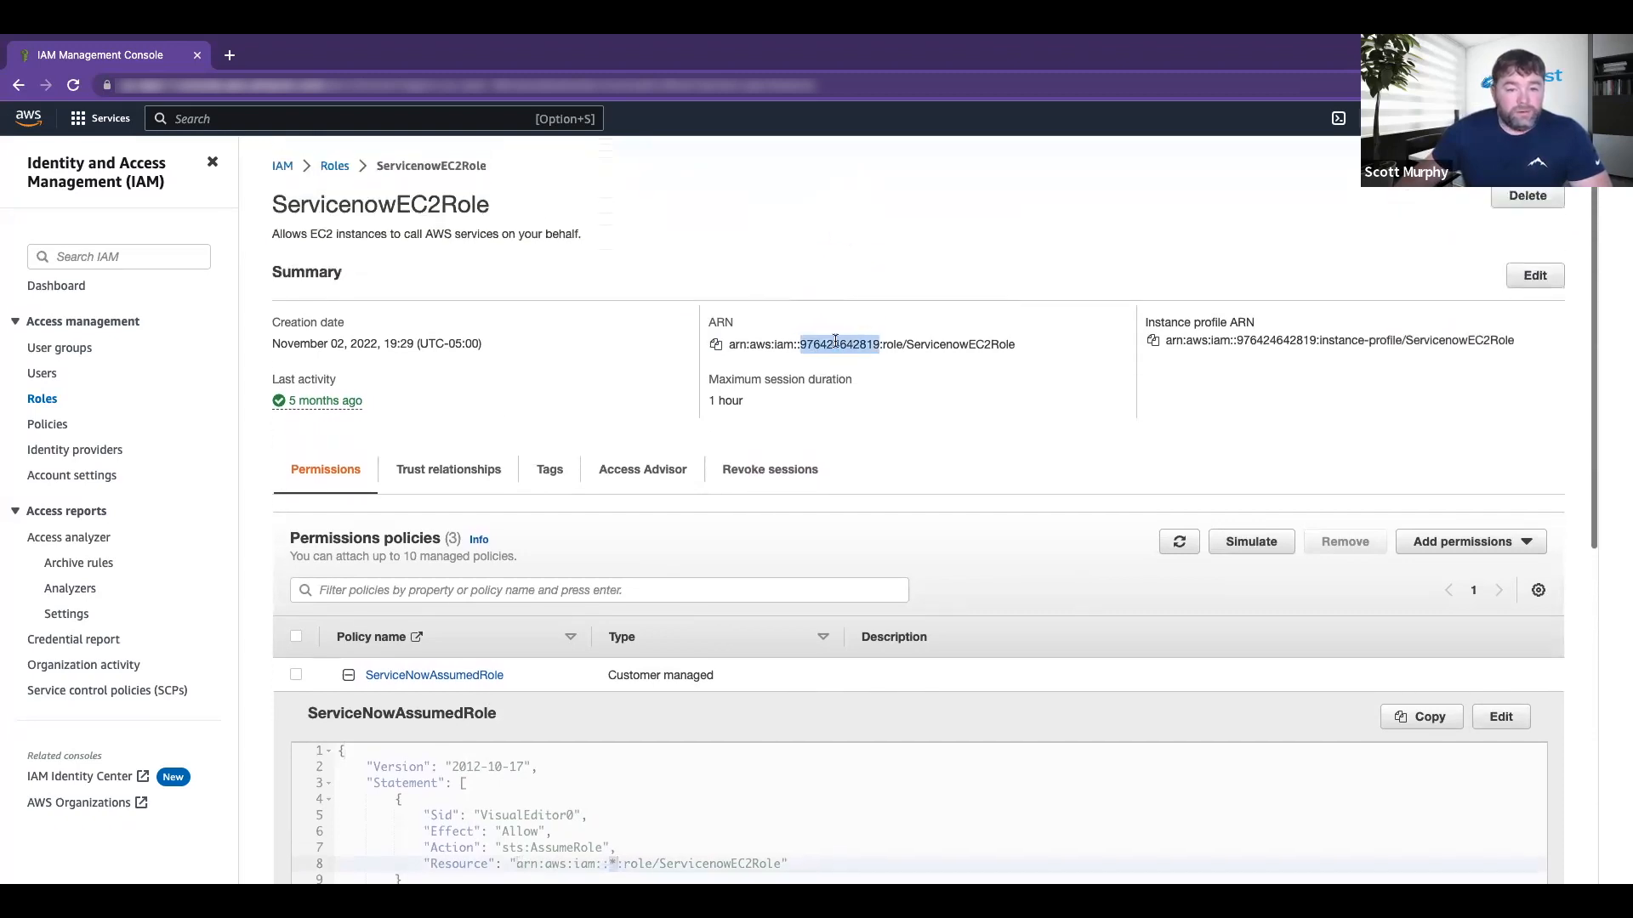
left_click(1541, 118)
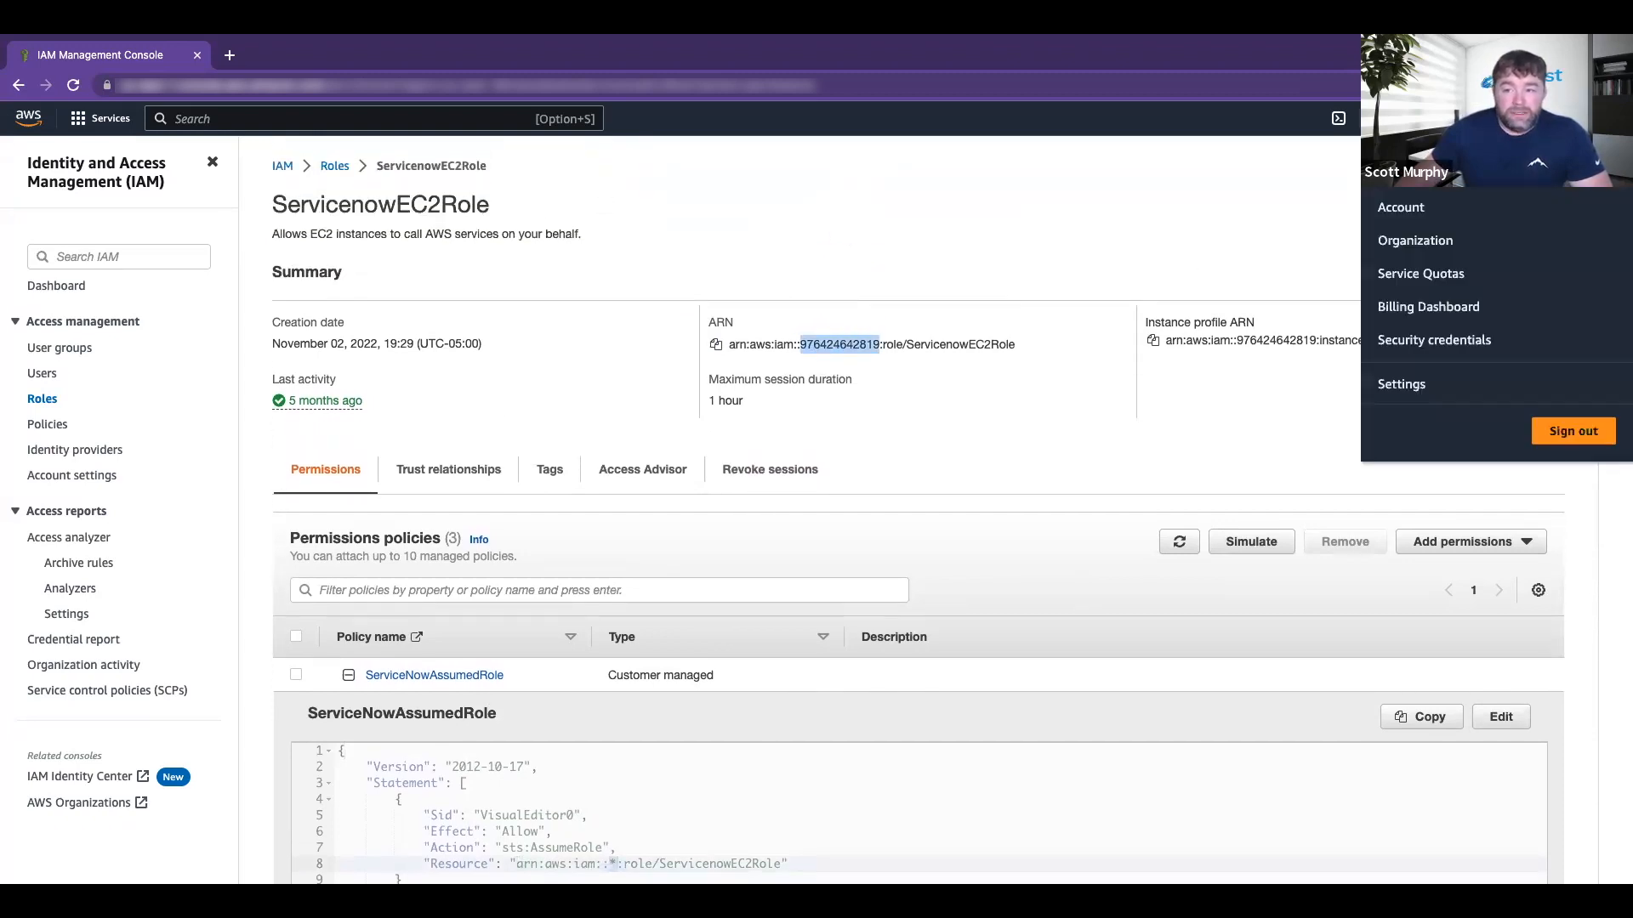
left_click(753, 529)
scroll(548, 810, "down", 1)
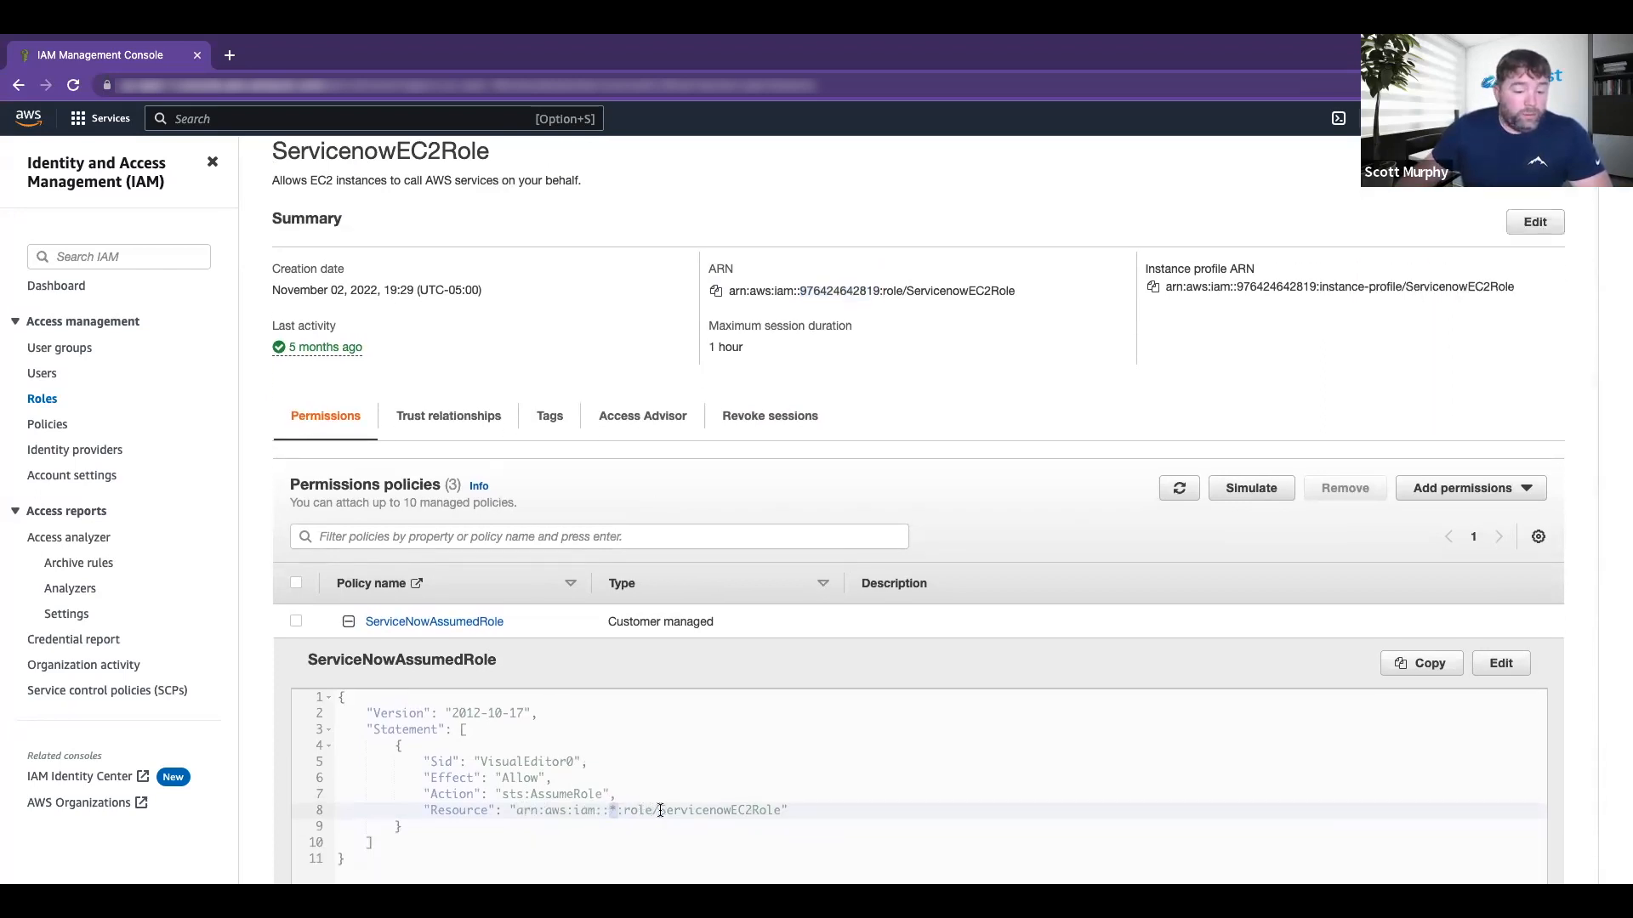
left_click_drag(660, 809, 778, 810)
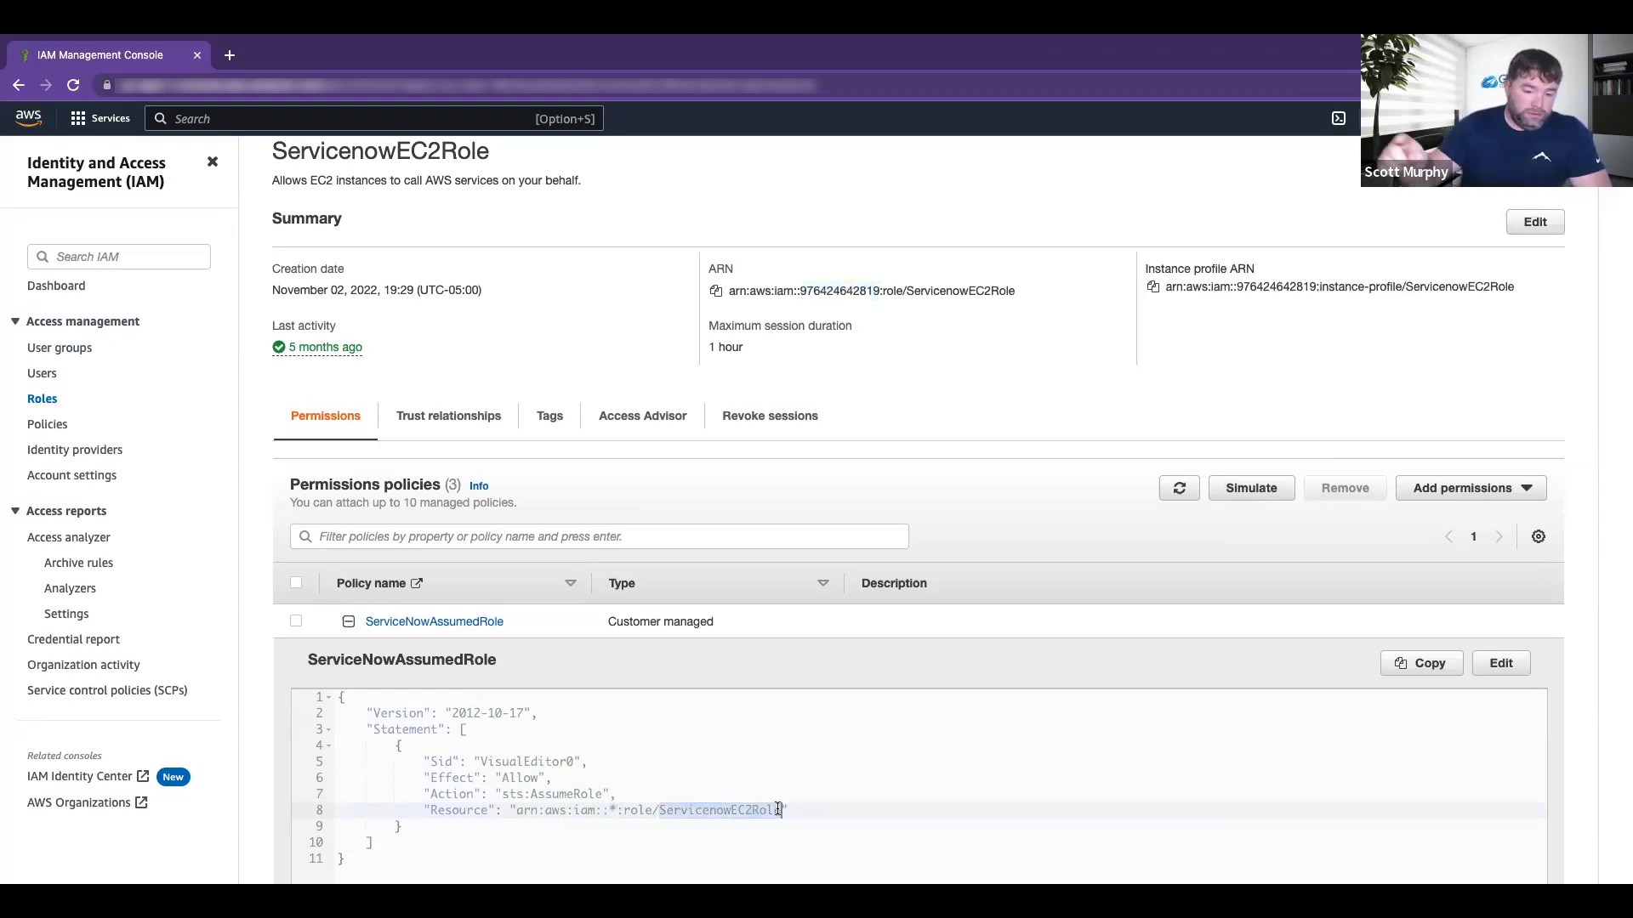
left_click(609, 810)
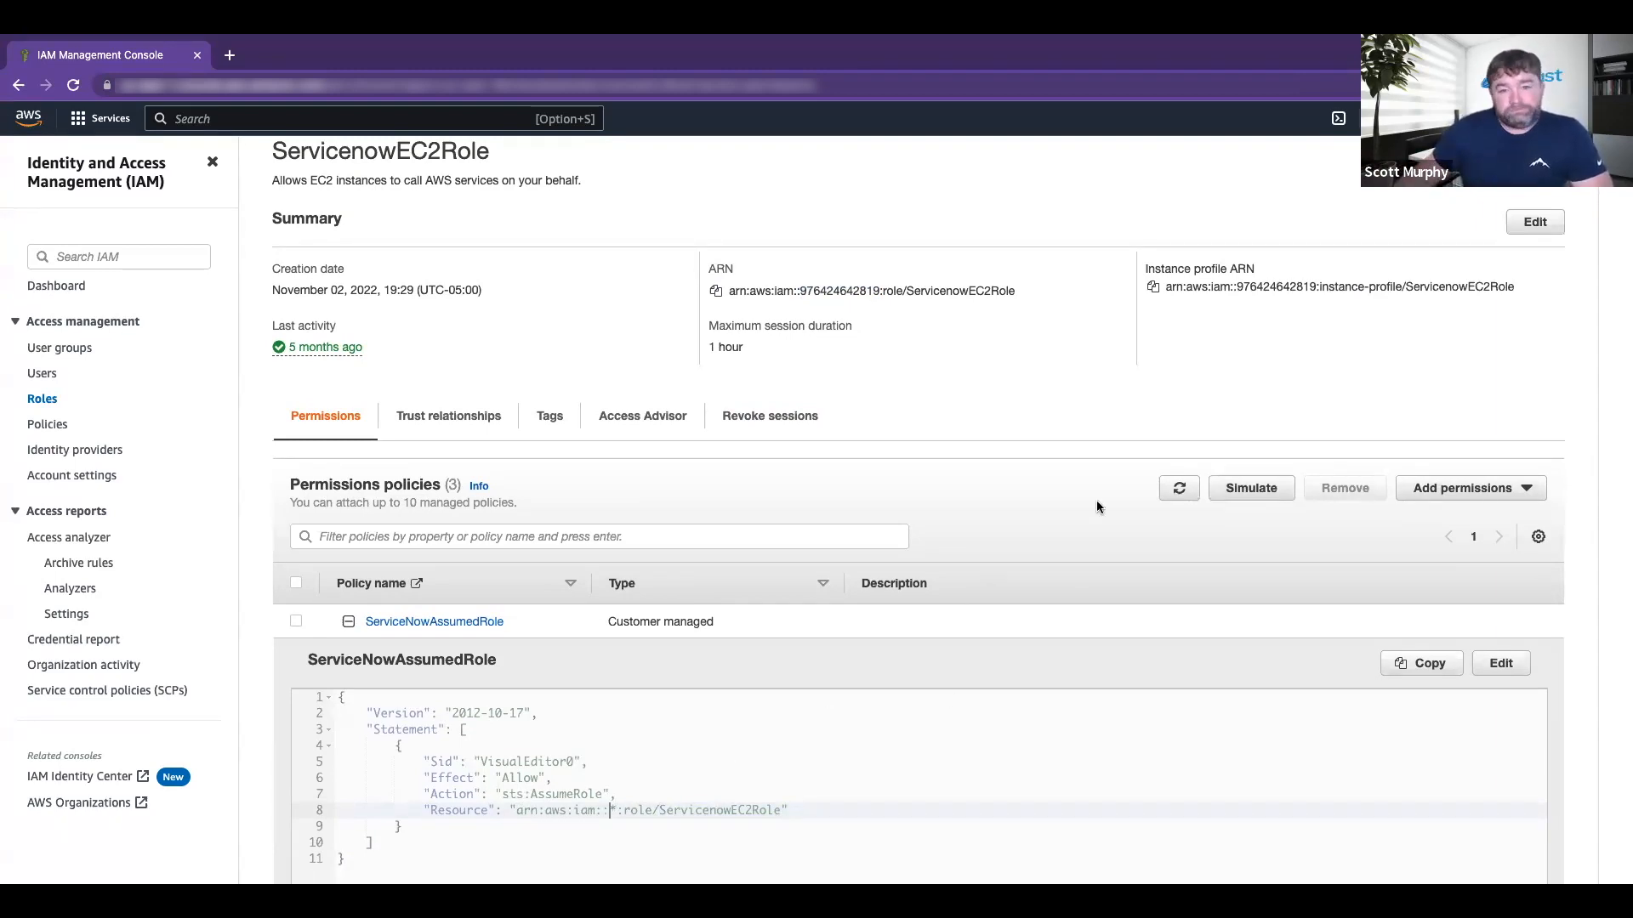
left_click(654, 810)
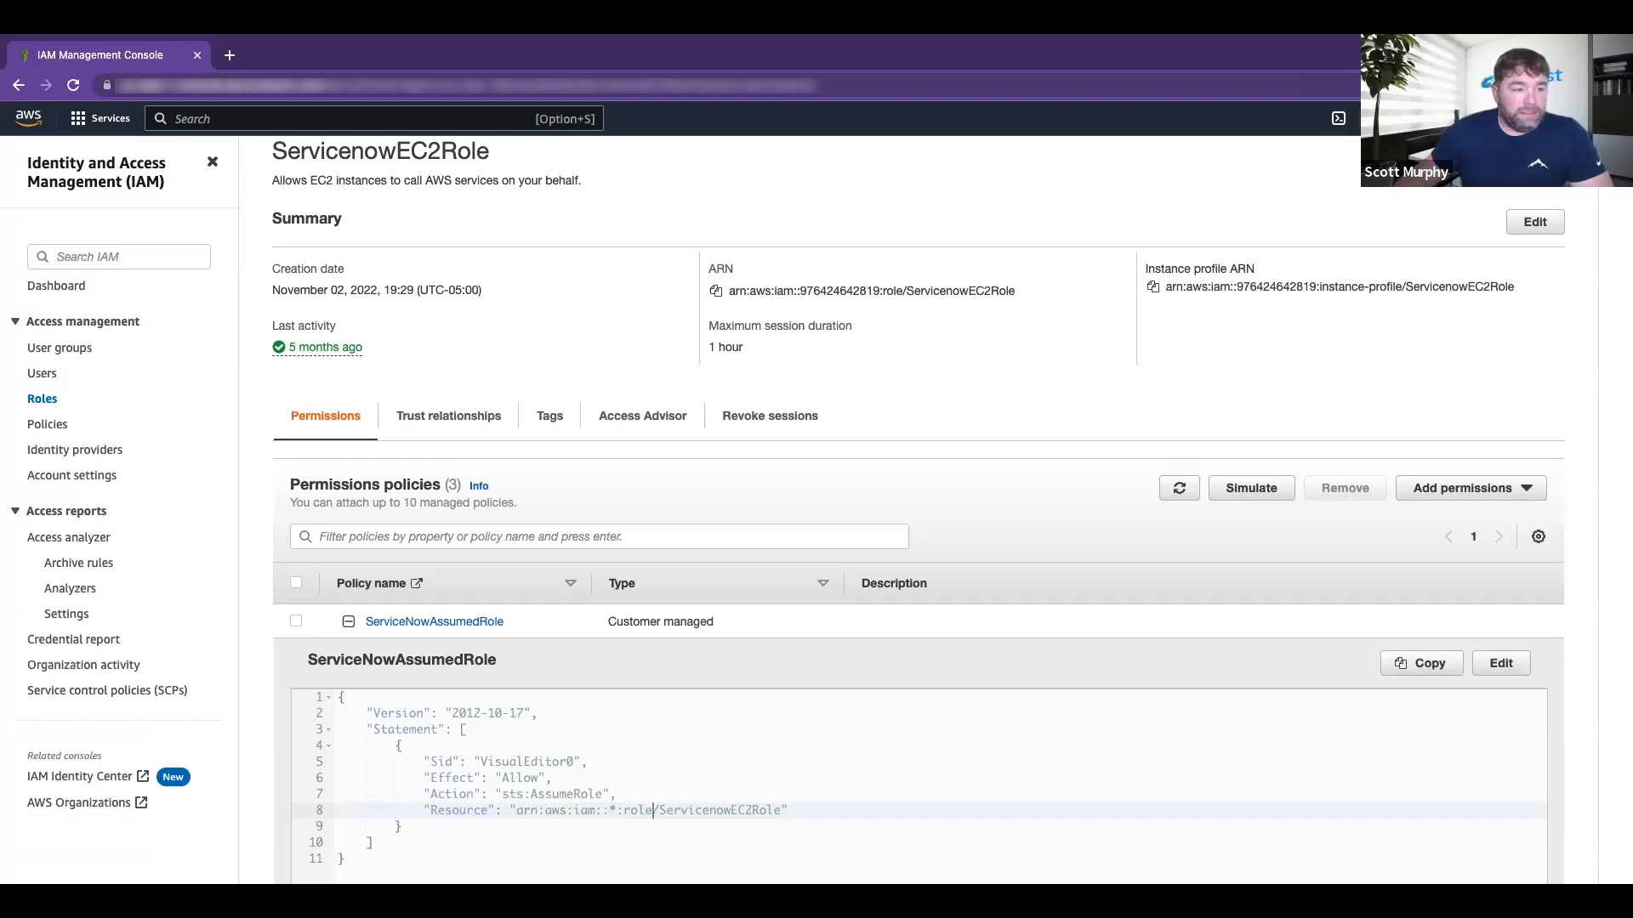
left_click(47, 399)
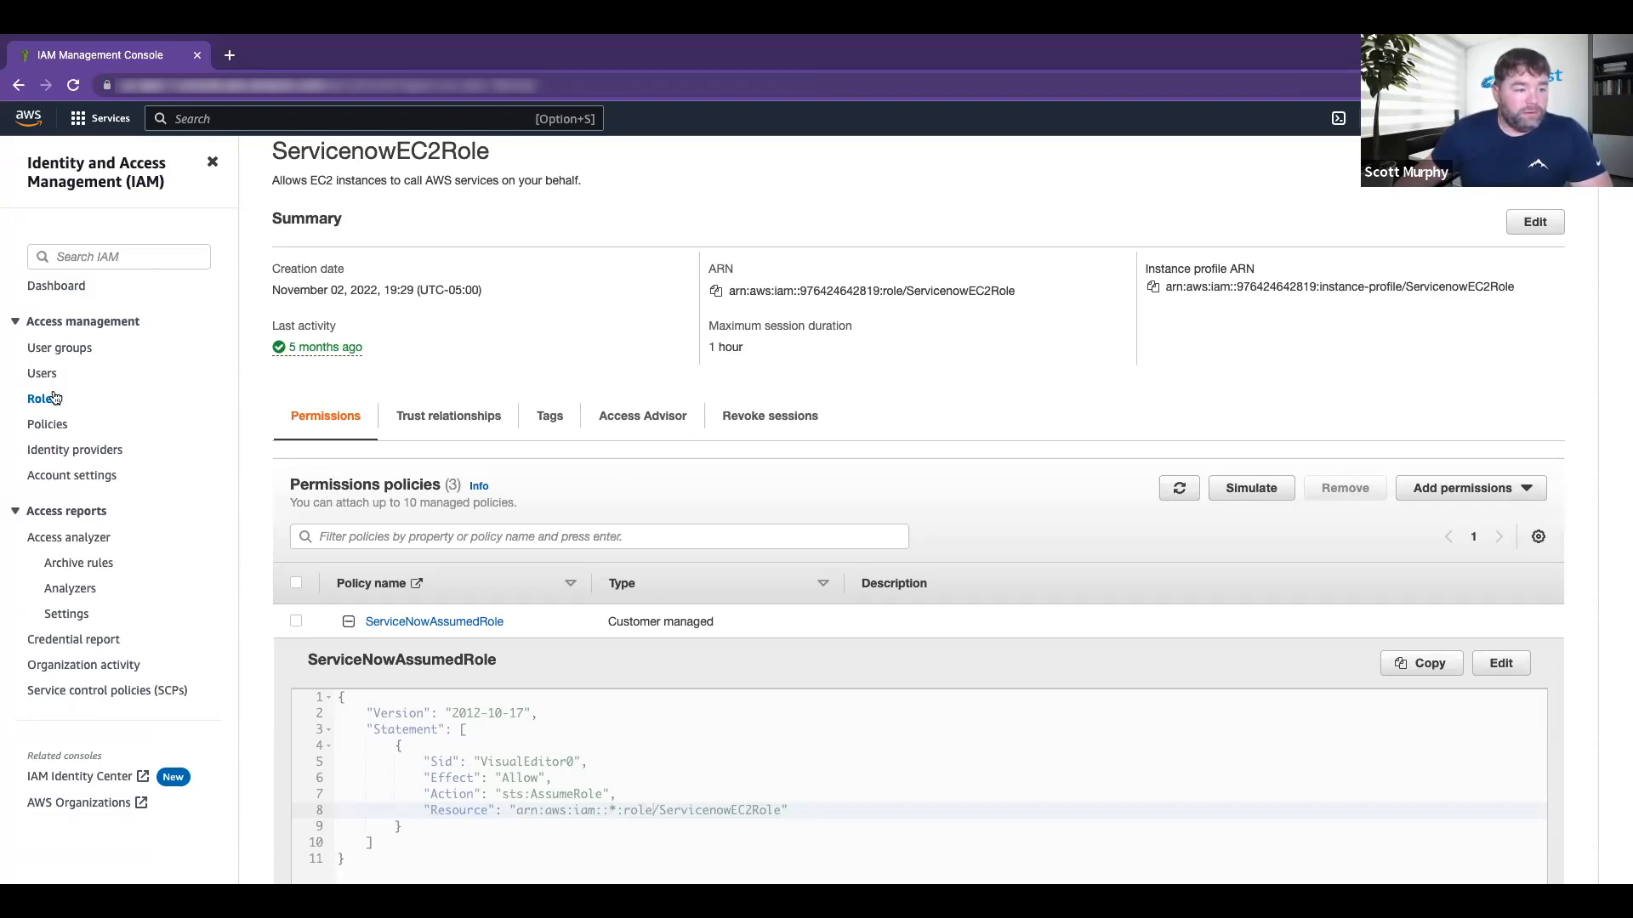
Step: Review ServiceNowAssumedRole's trust relationships, then switch to the second account's IAM dashboard
left_click(423, 642)
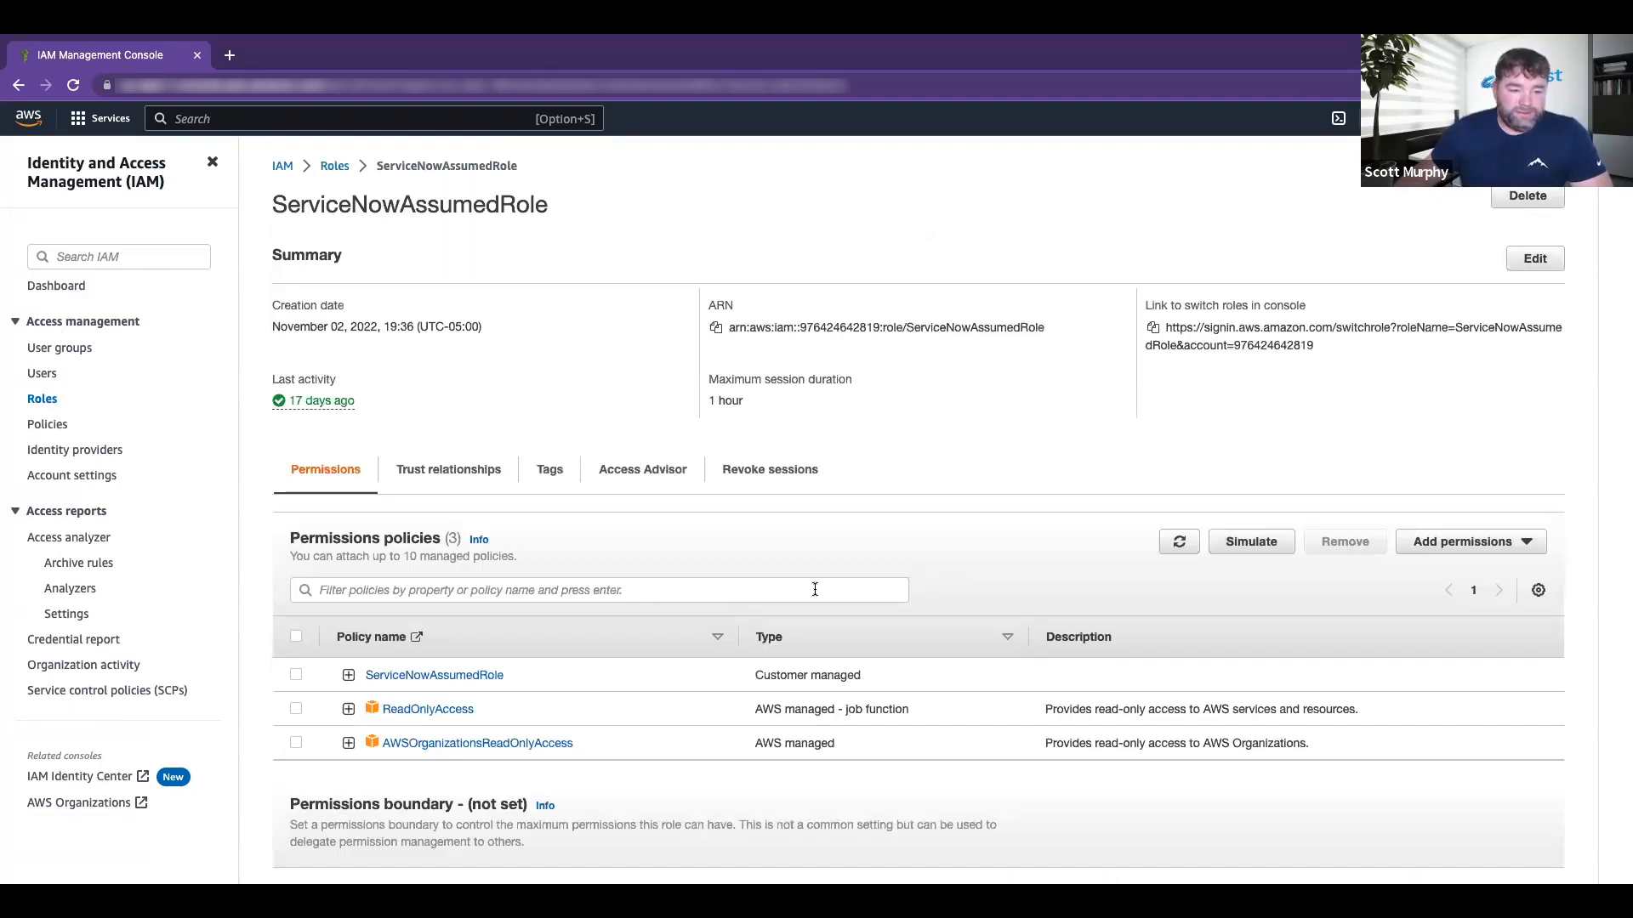
scroll(486, 503, "down", 1)
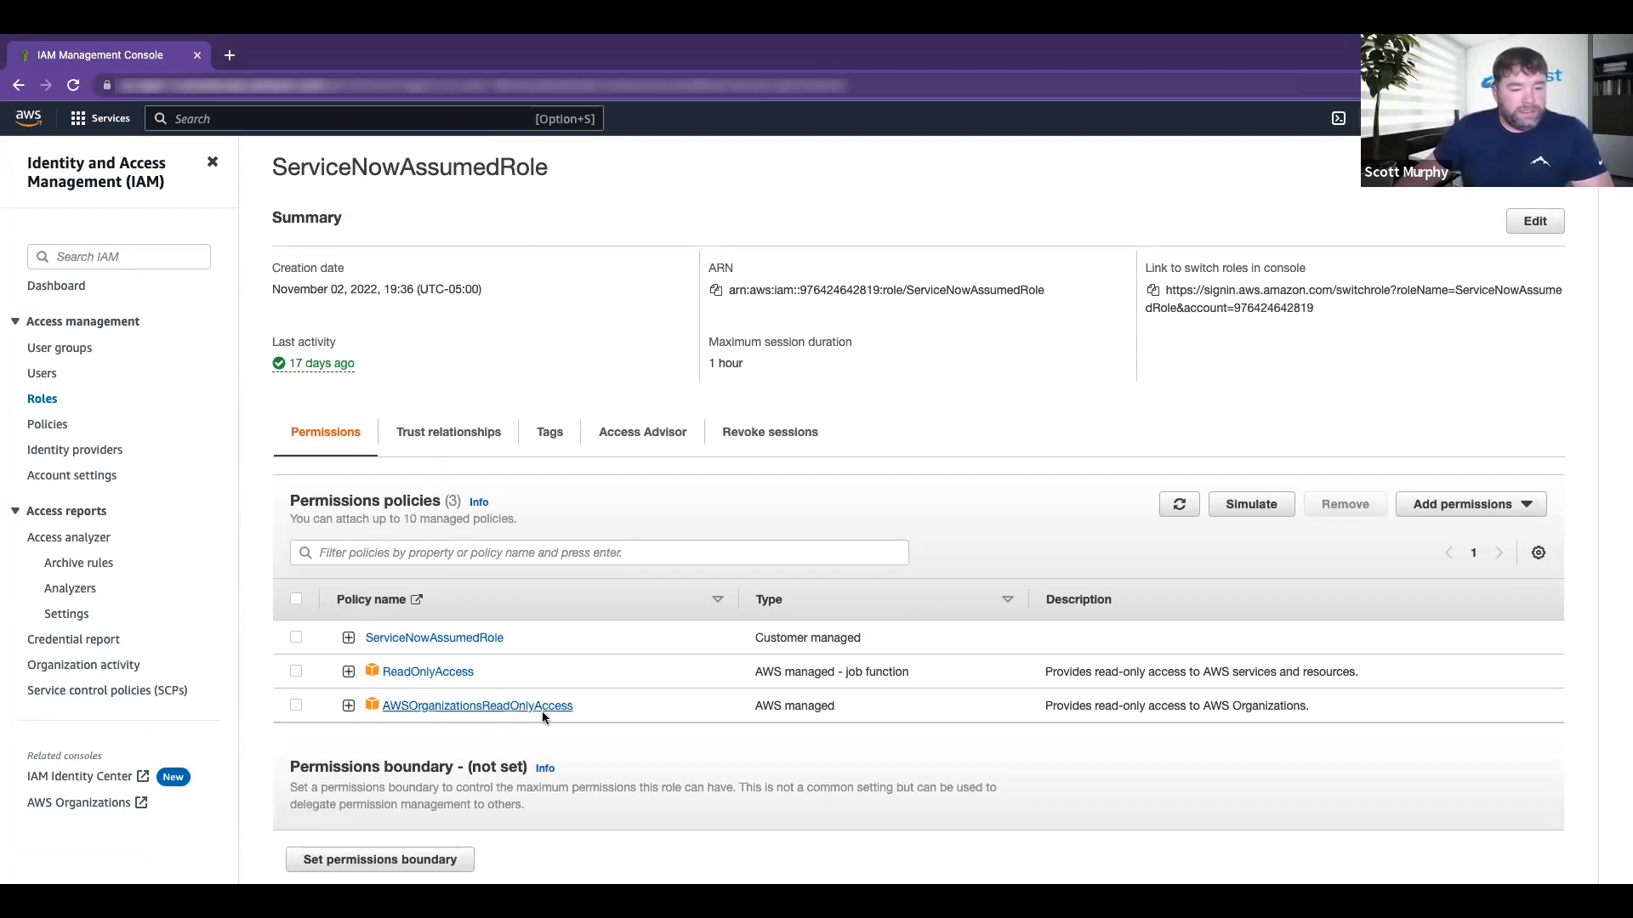
left_click(445, 435)
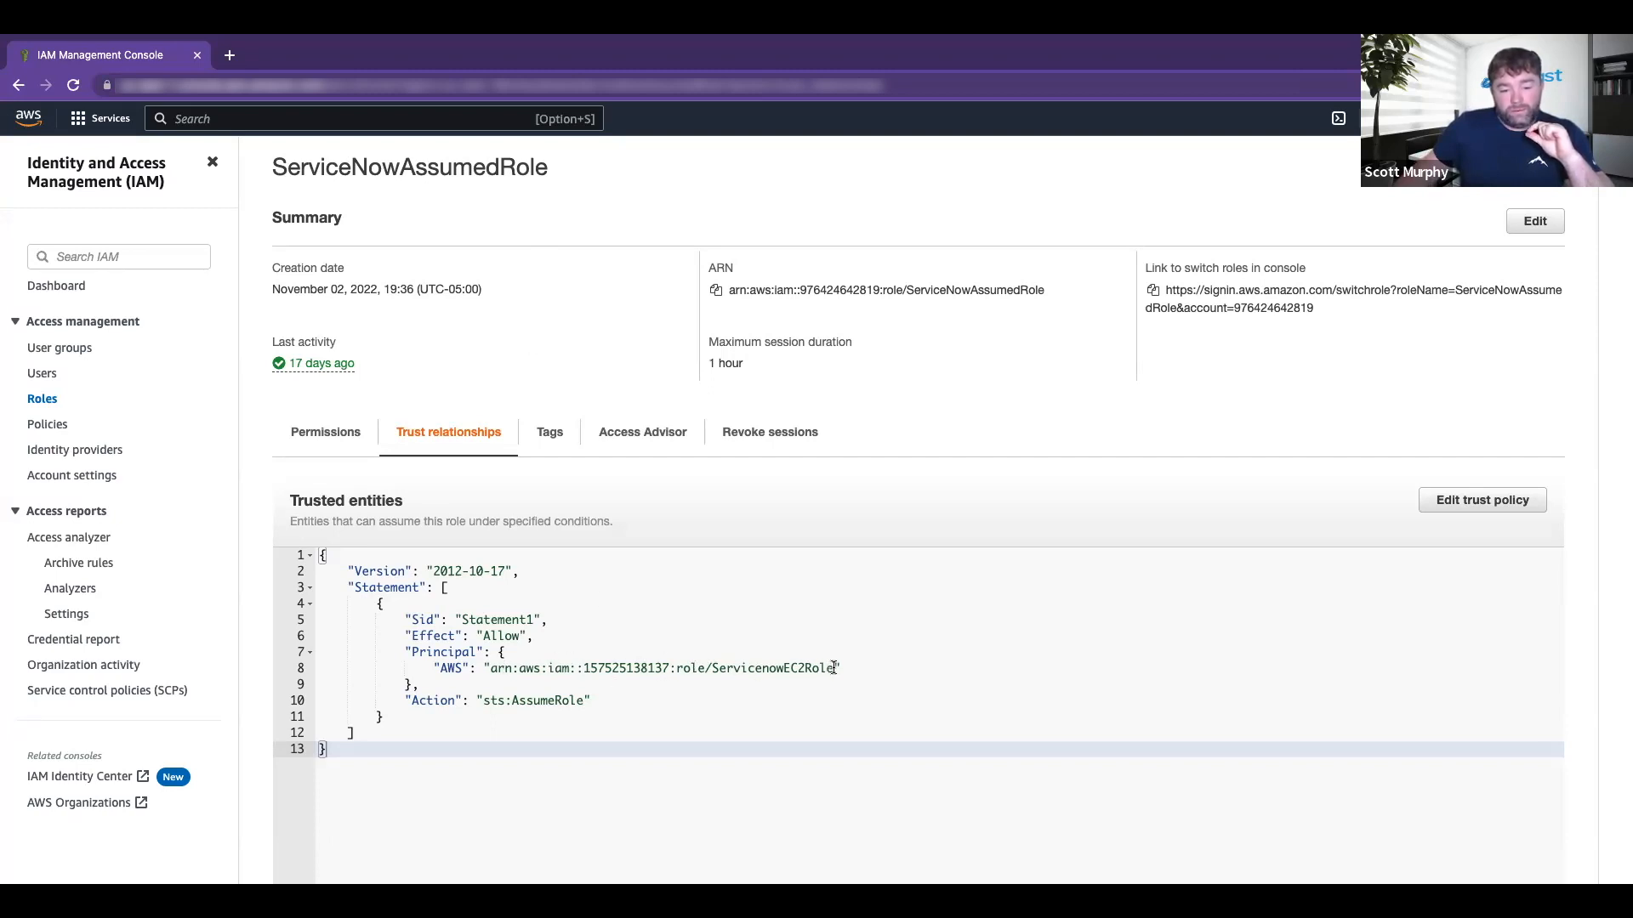
key("ctrl+Left")
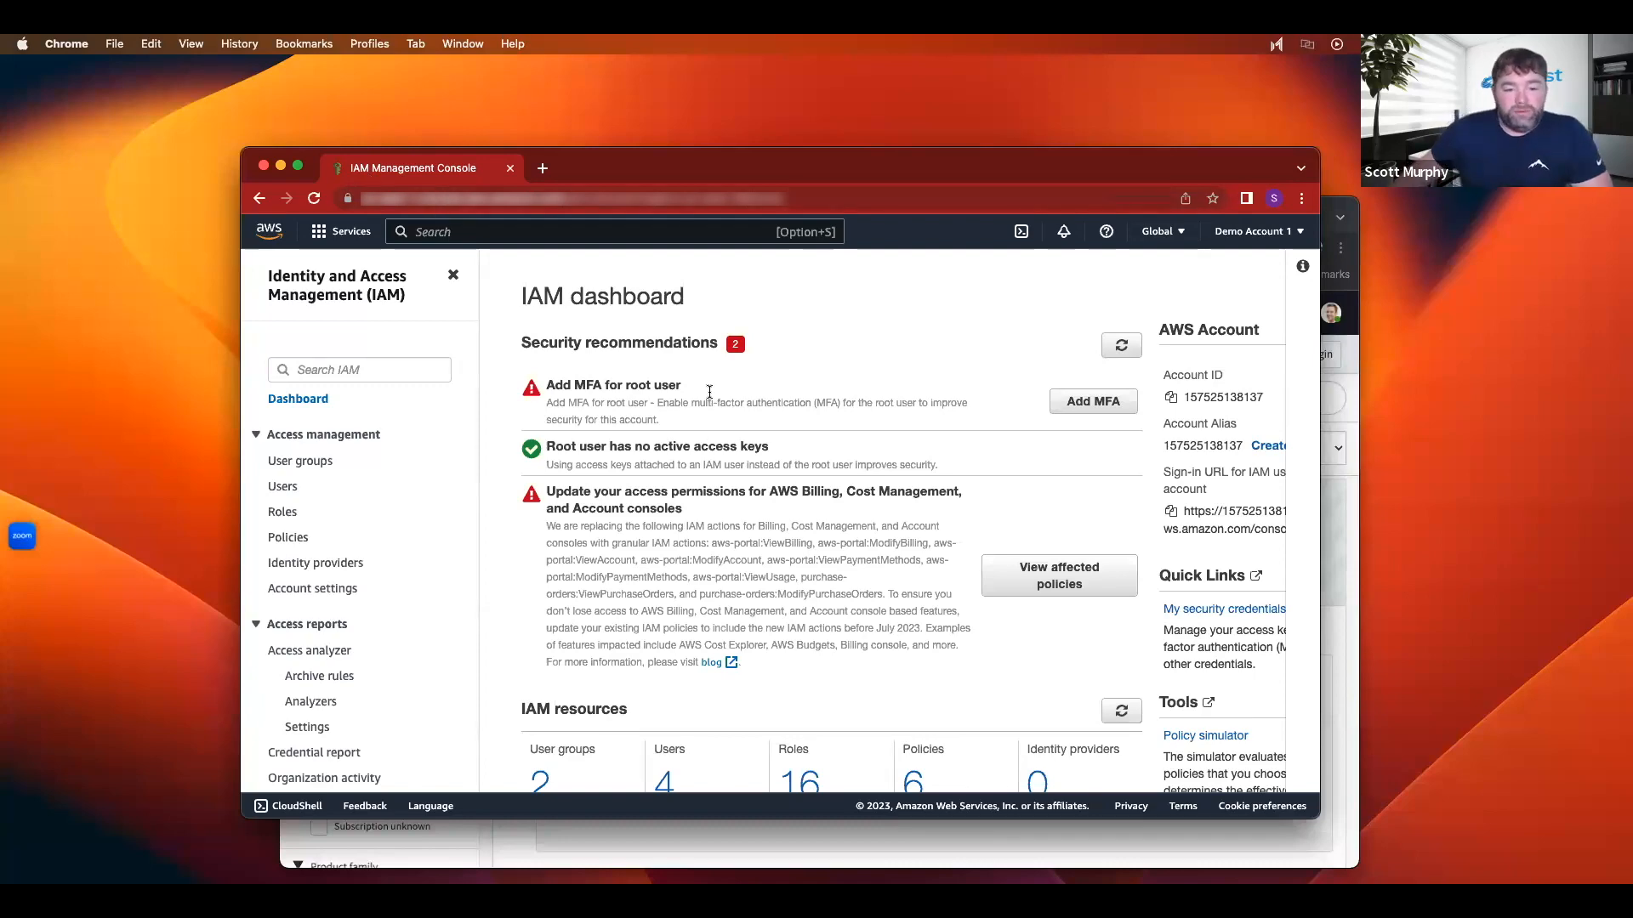
Step: Open the IAM roles list and filter it with 'admin'
scroll(726, 413, "down", 1)
scroll(726, 413, "up", 1)
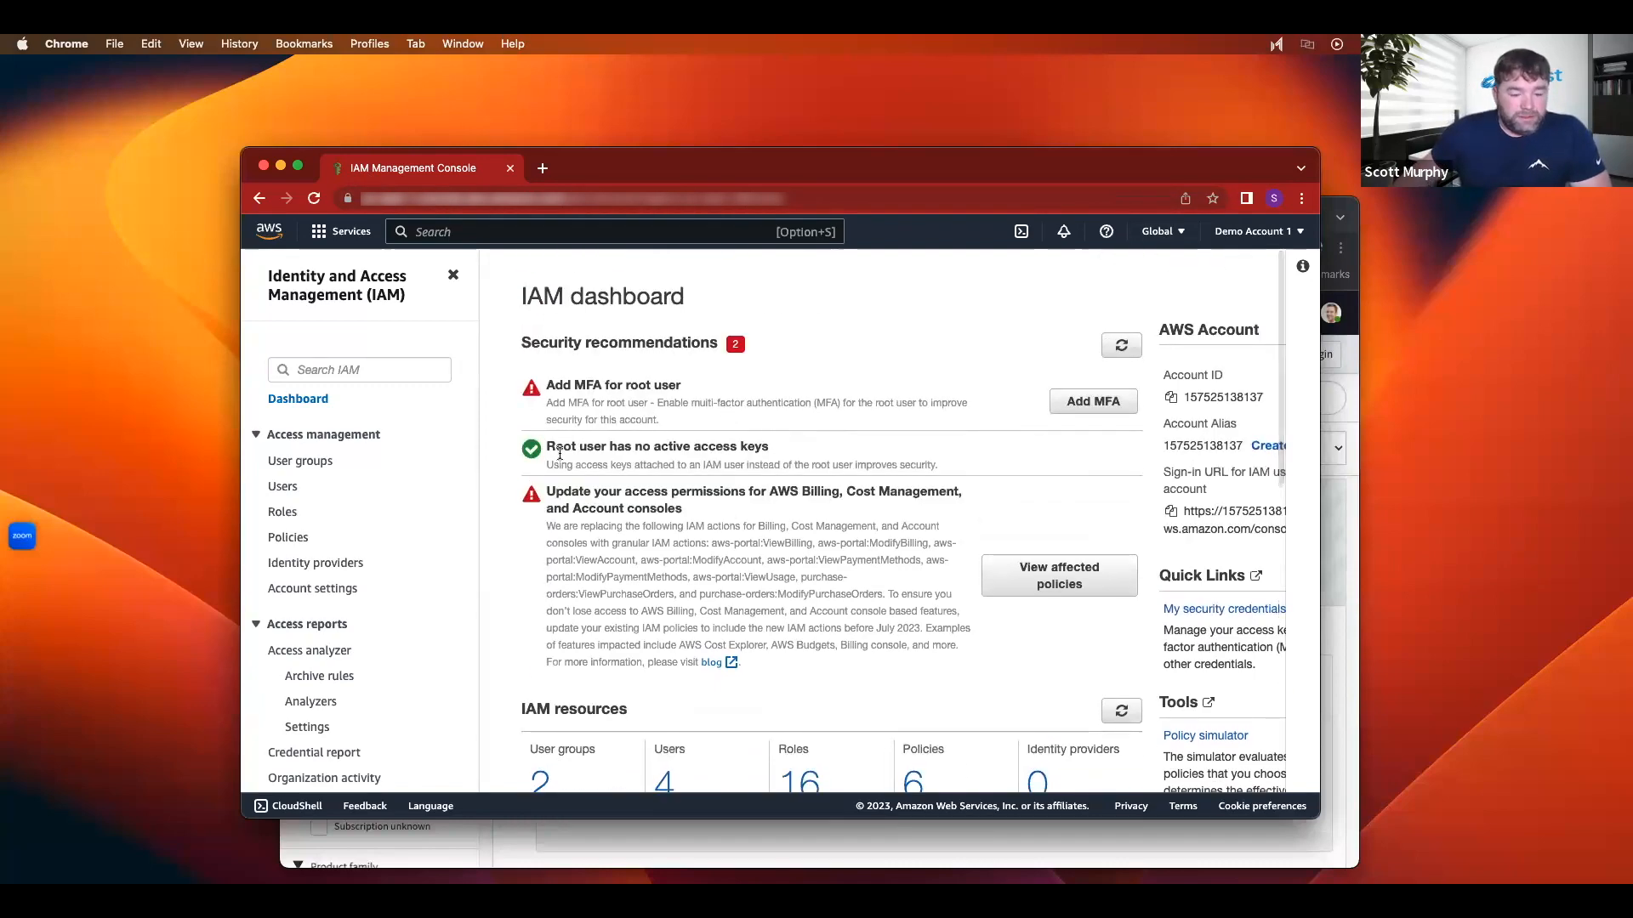
left_click(284, 513)
type("admin")
Step: Review ServicenowEC2Role's five attached policies and highlight its ARN in the Summary
scroll(719, 525, "down", 1)
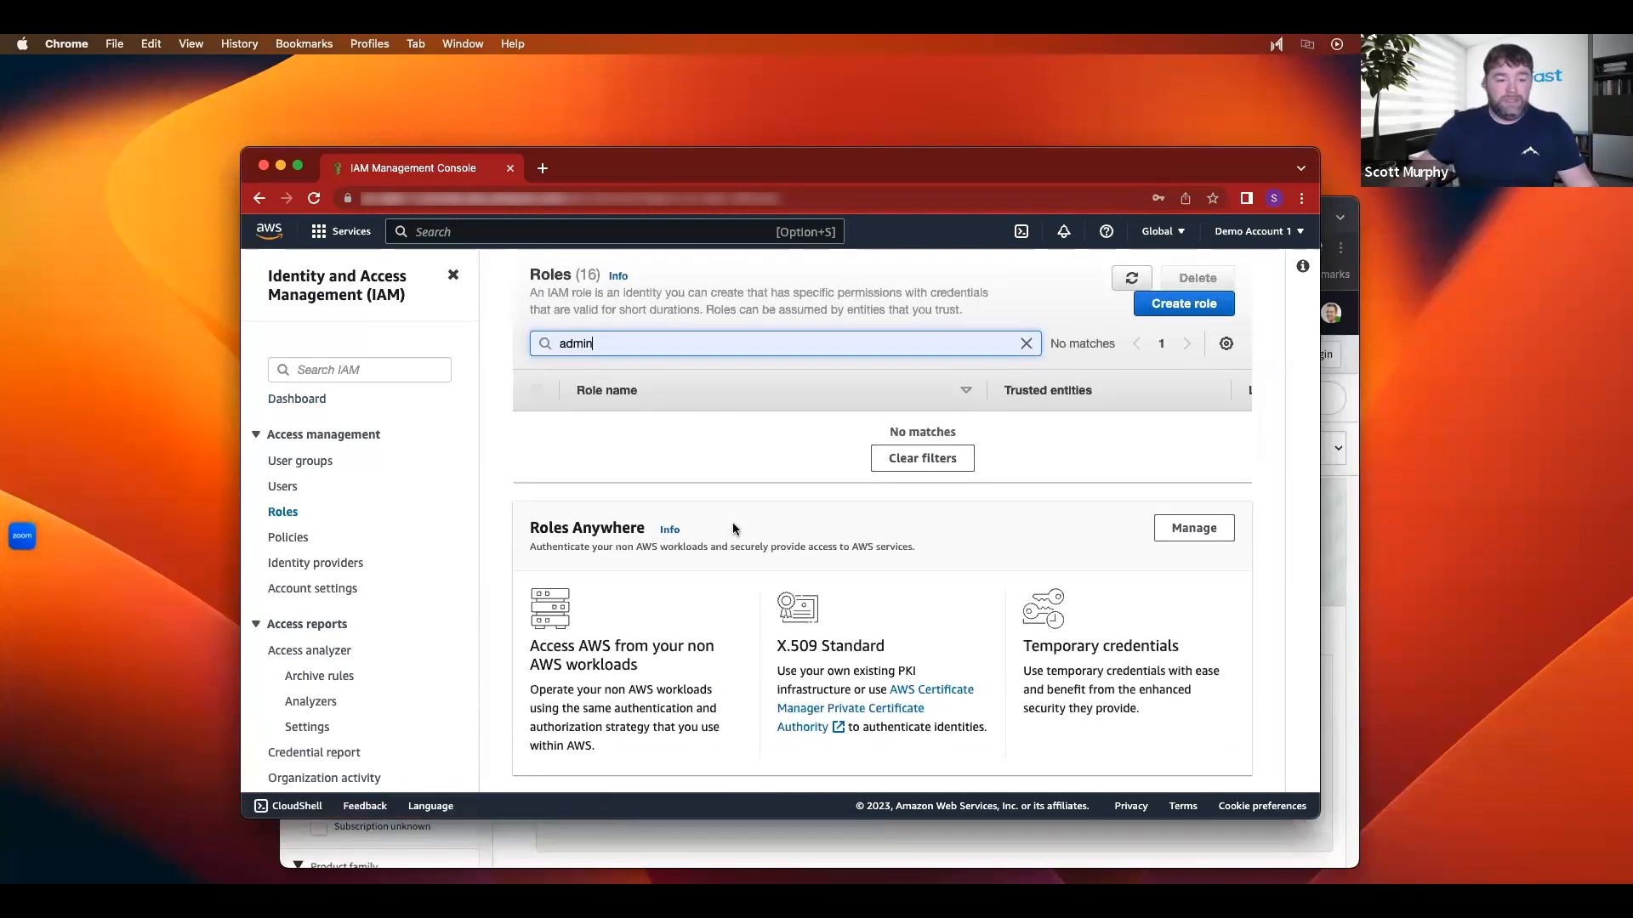
scroll(728, 528, "up", 1)
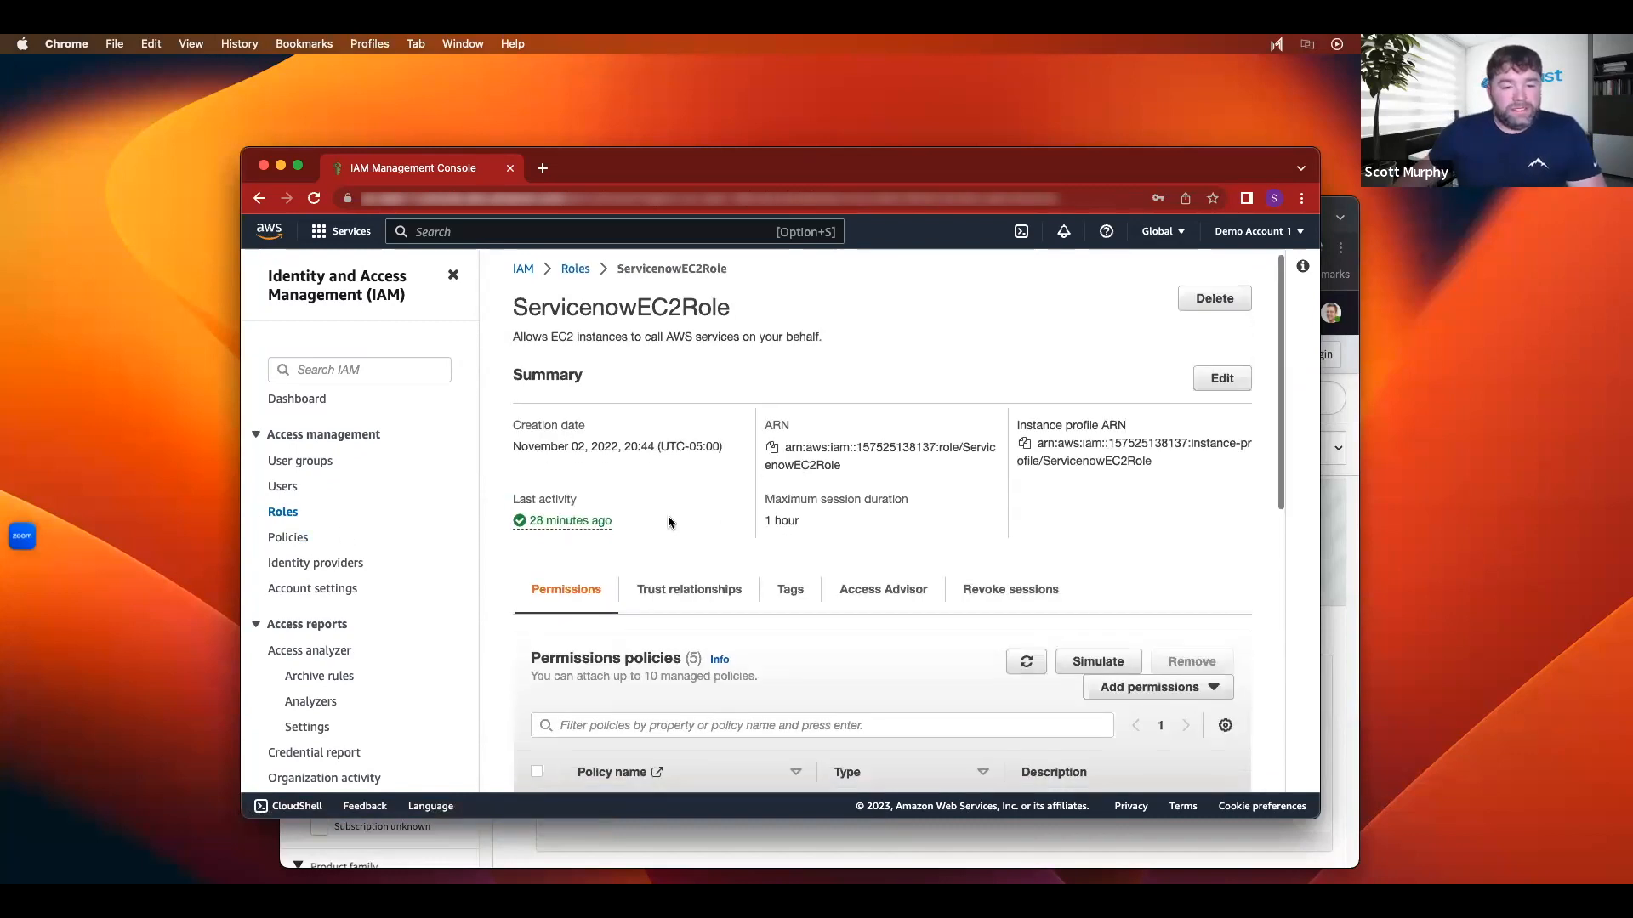
scroll(668, 519, "down", 3)
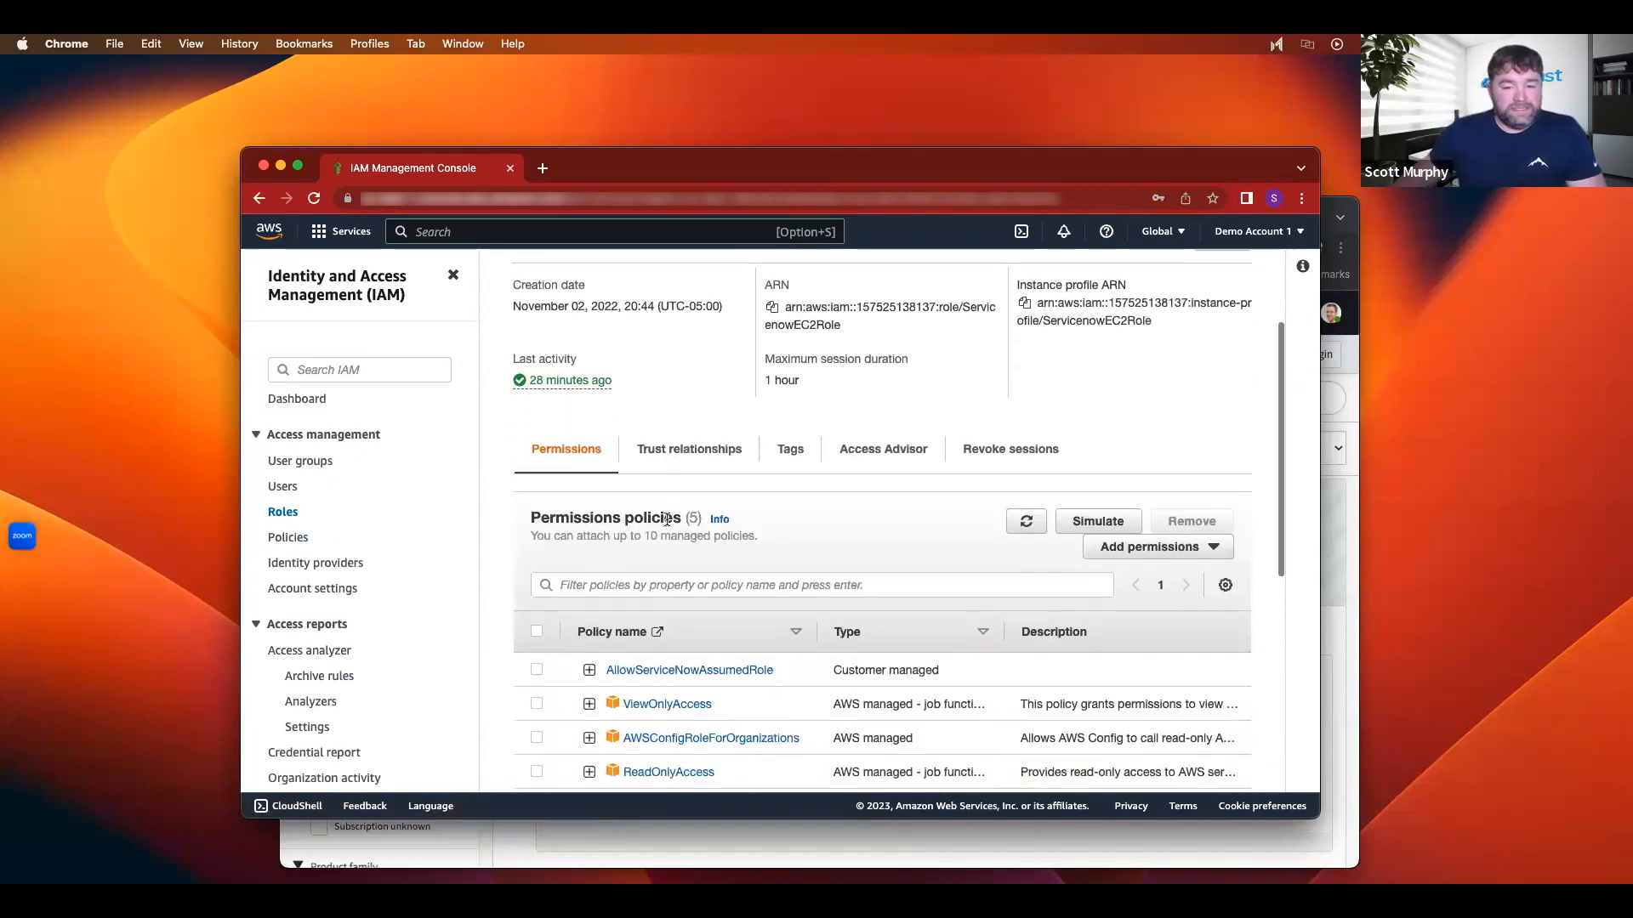
scroll(668, 518, "down", 3)
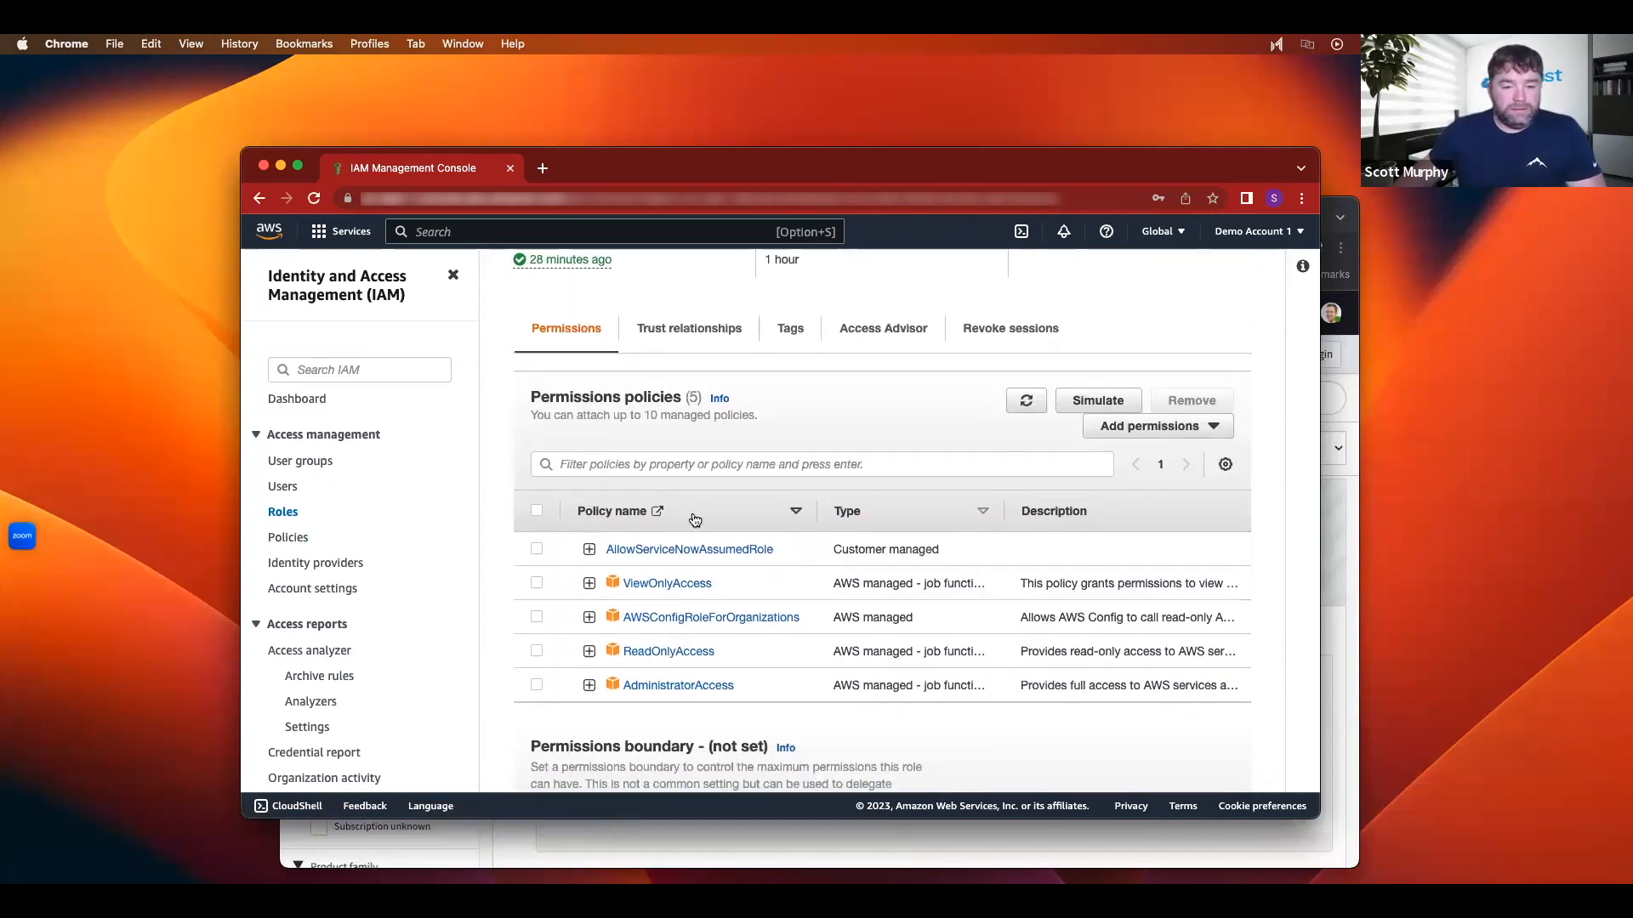
scroll(721, 532, "up", 3)
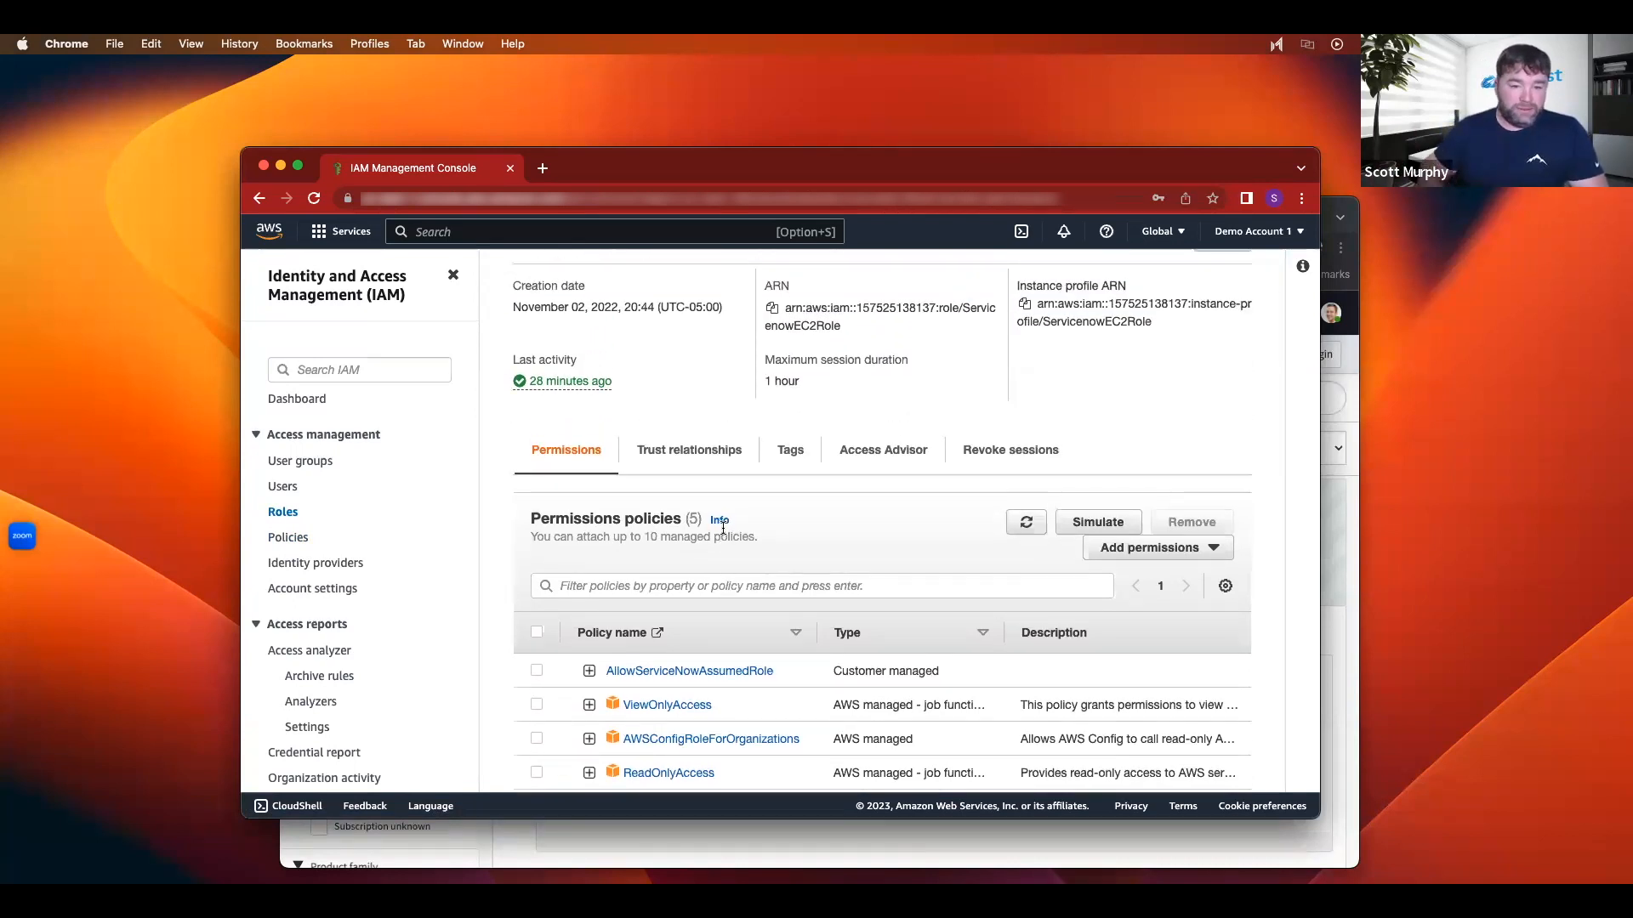
scroll(849, 372, "up", 1)
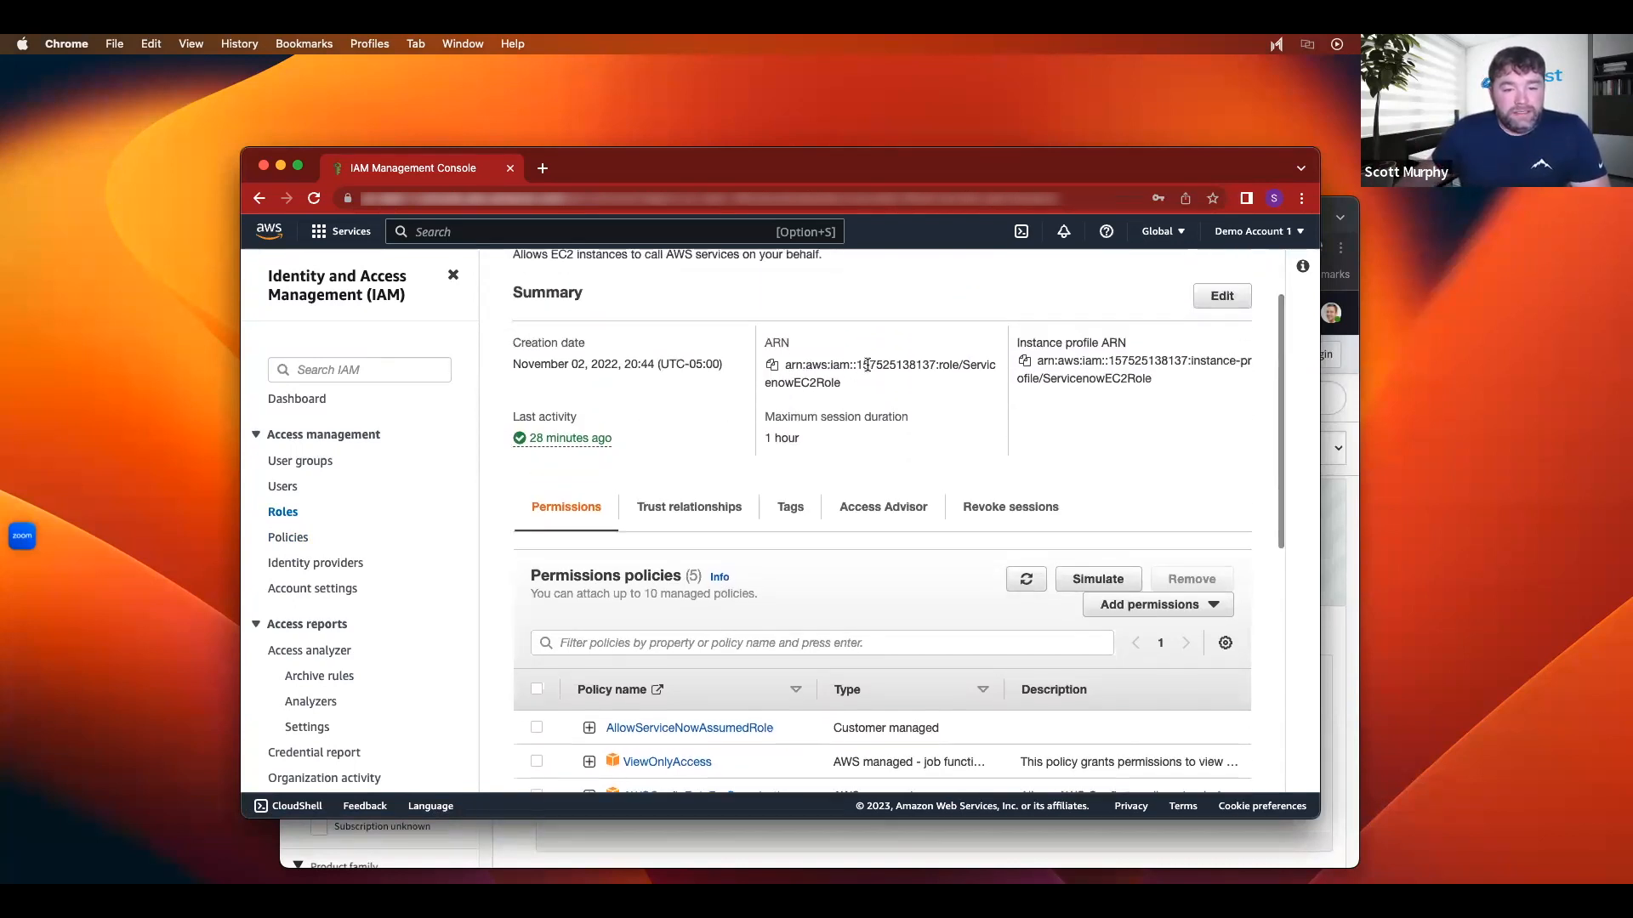
double_click(867, 365)
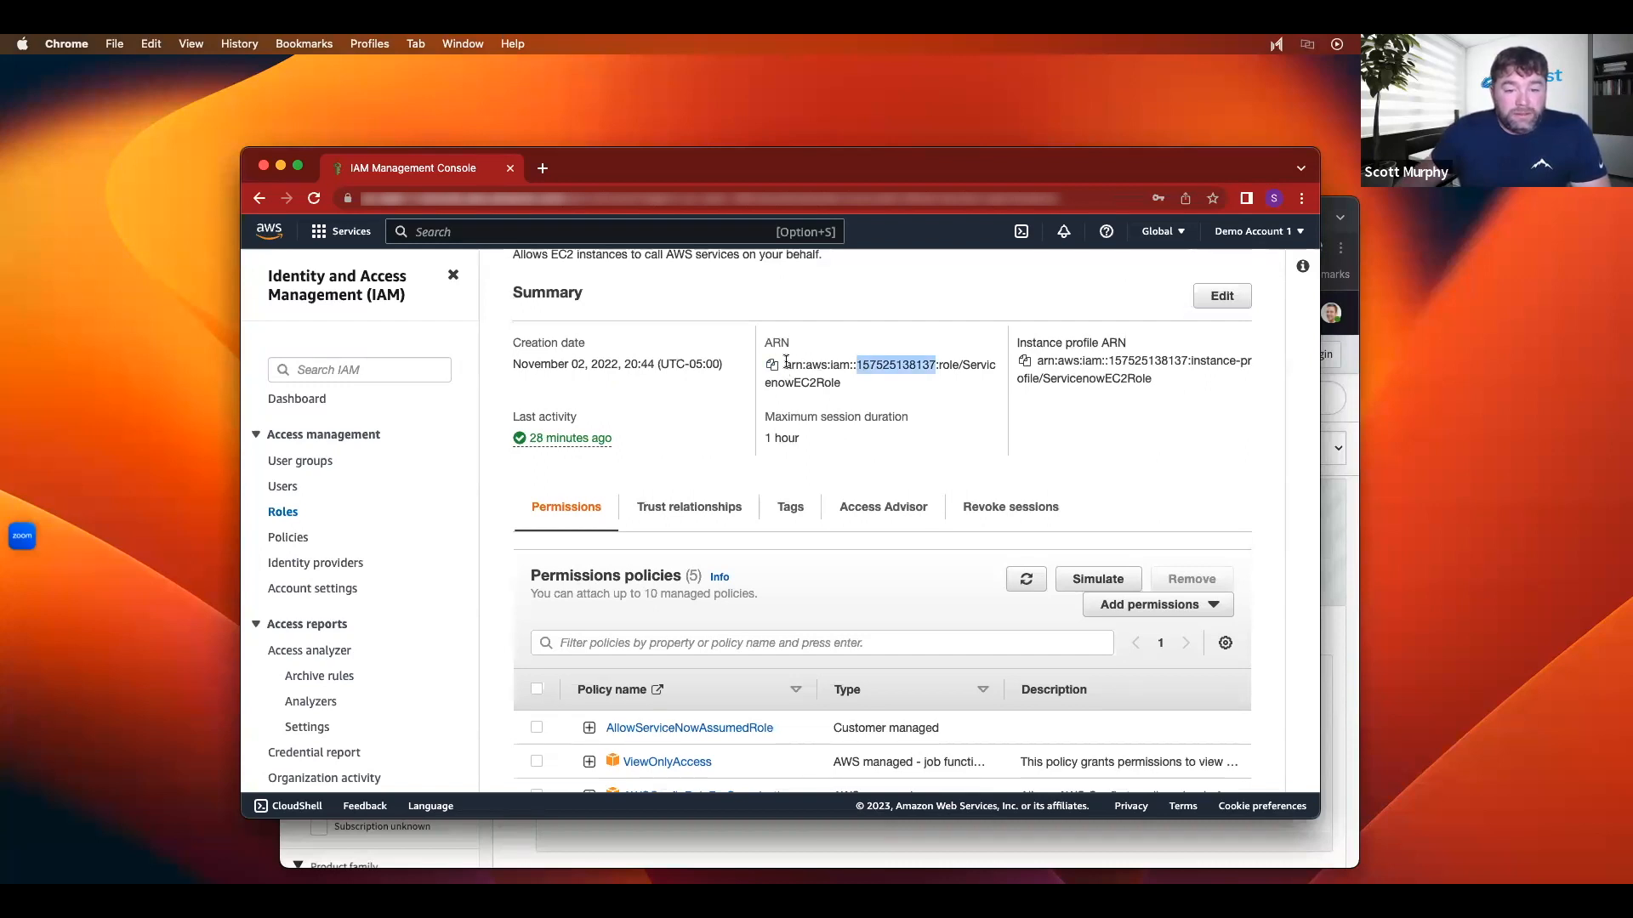
left_click_drag(787, 364, 836, 387)
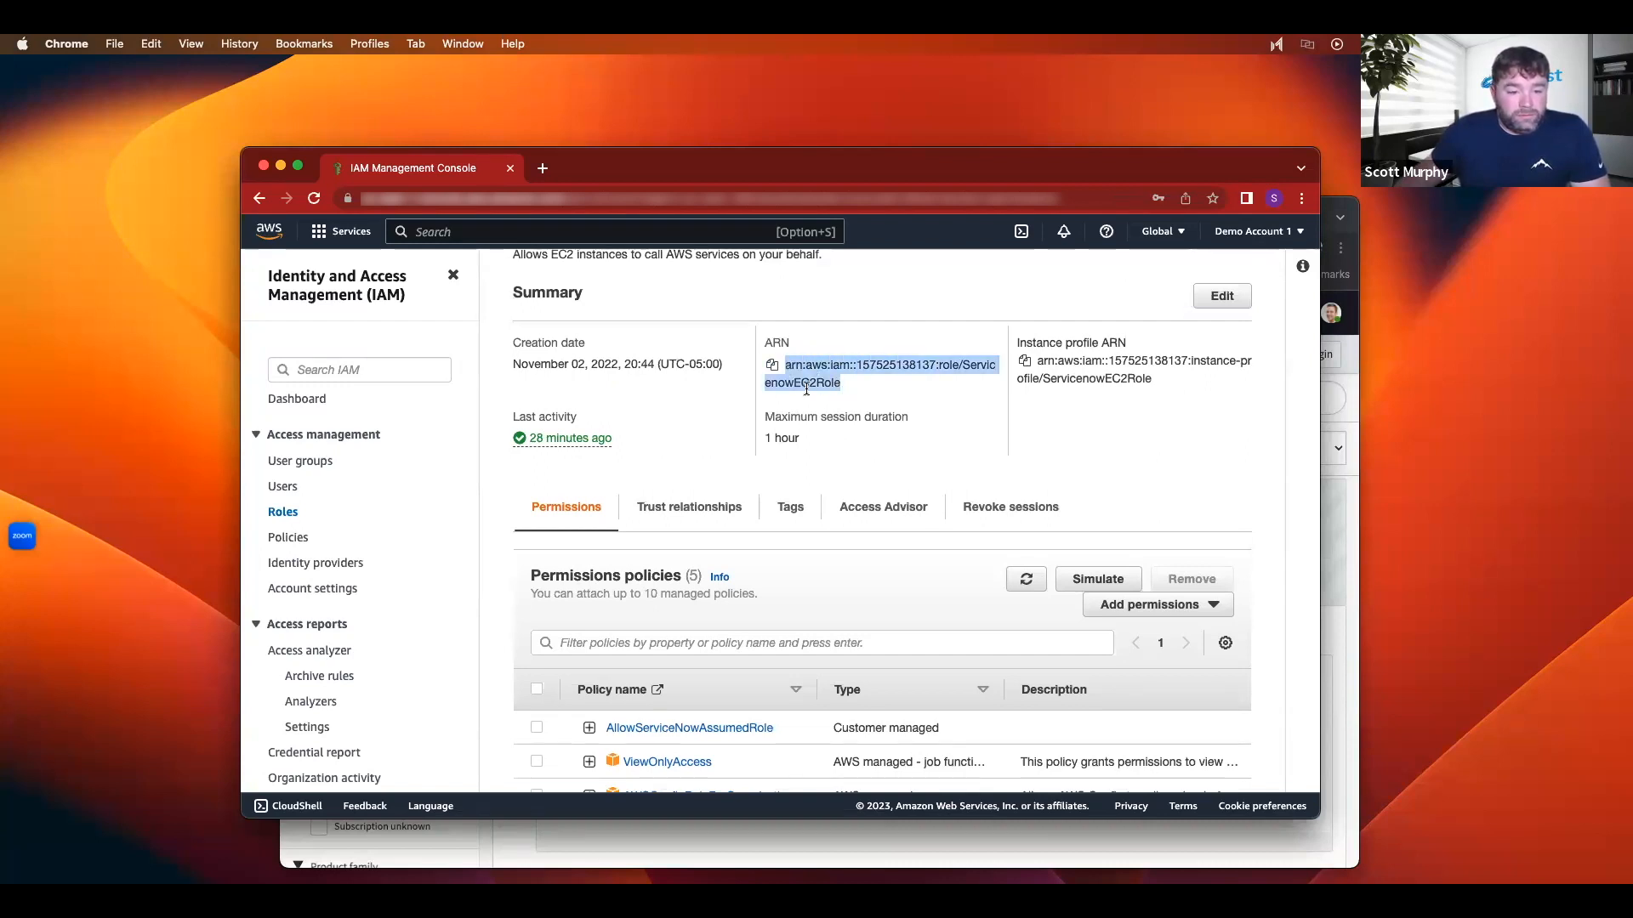
Step: Go to the EC2 console and switch the region to US East (N. Virginia)
left_click(344, 233)
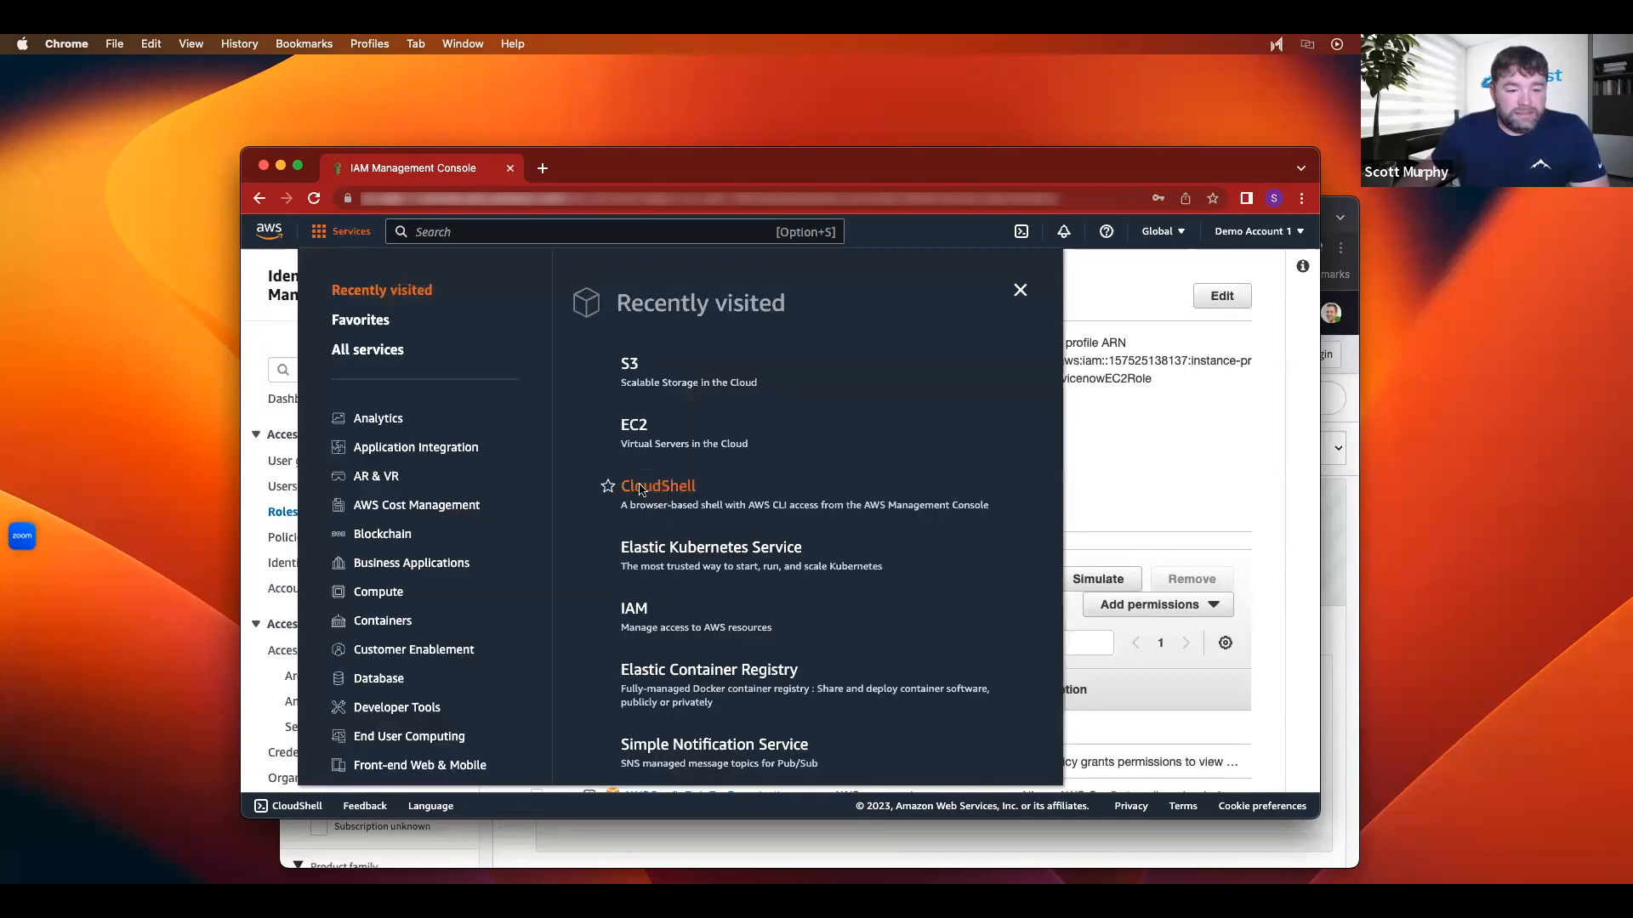
left_click(637, 435)
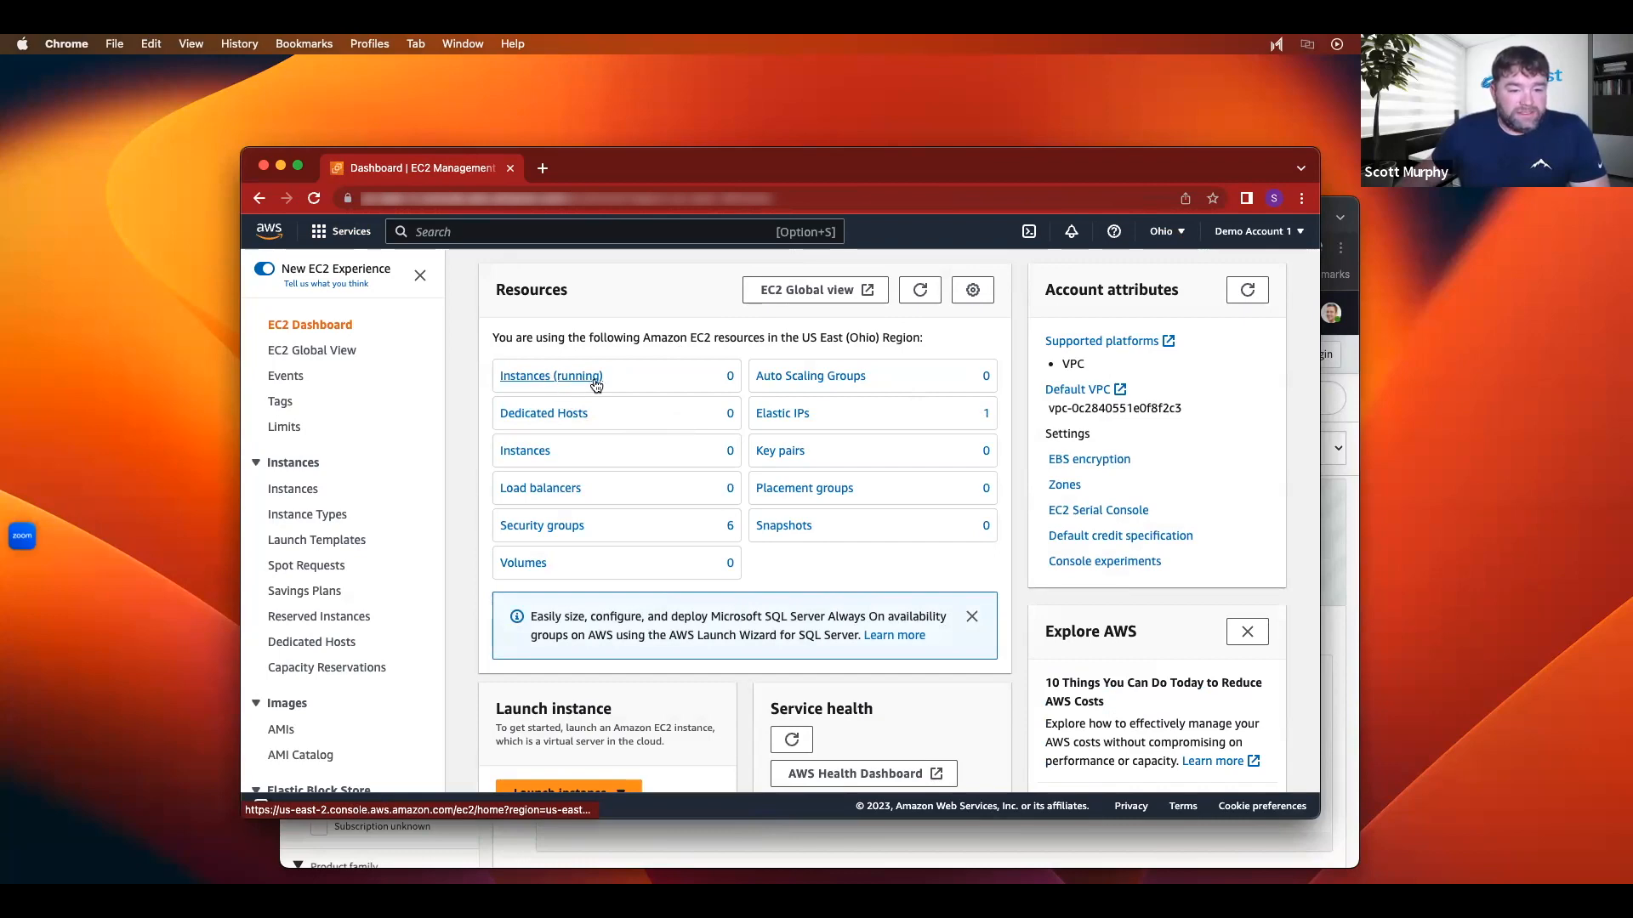
left_click(1181, 234)
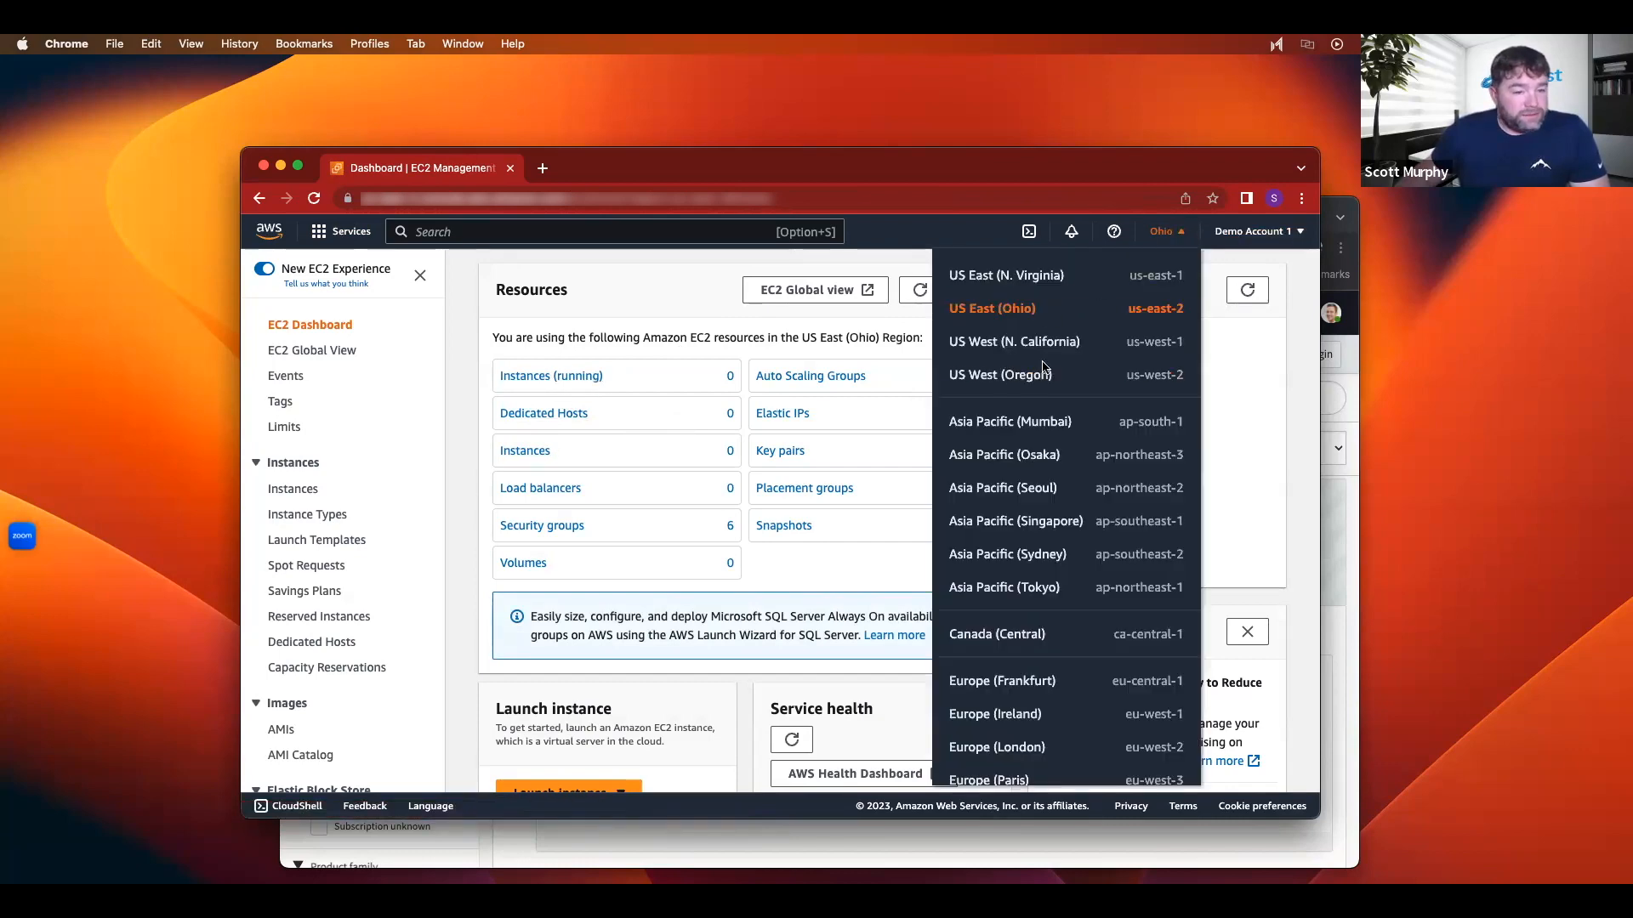
left_click(1020, 280)
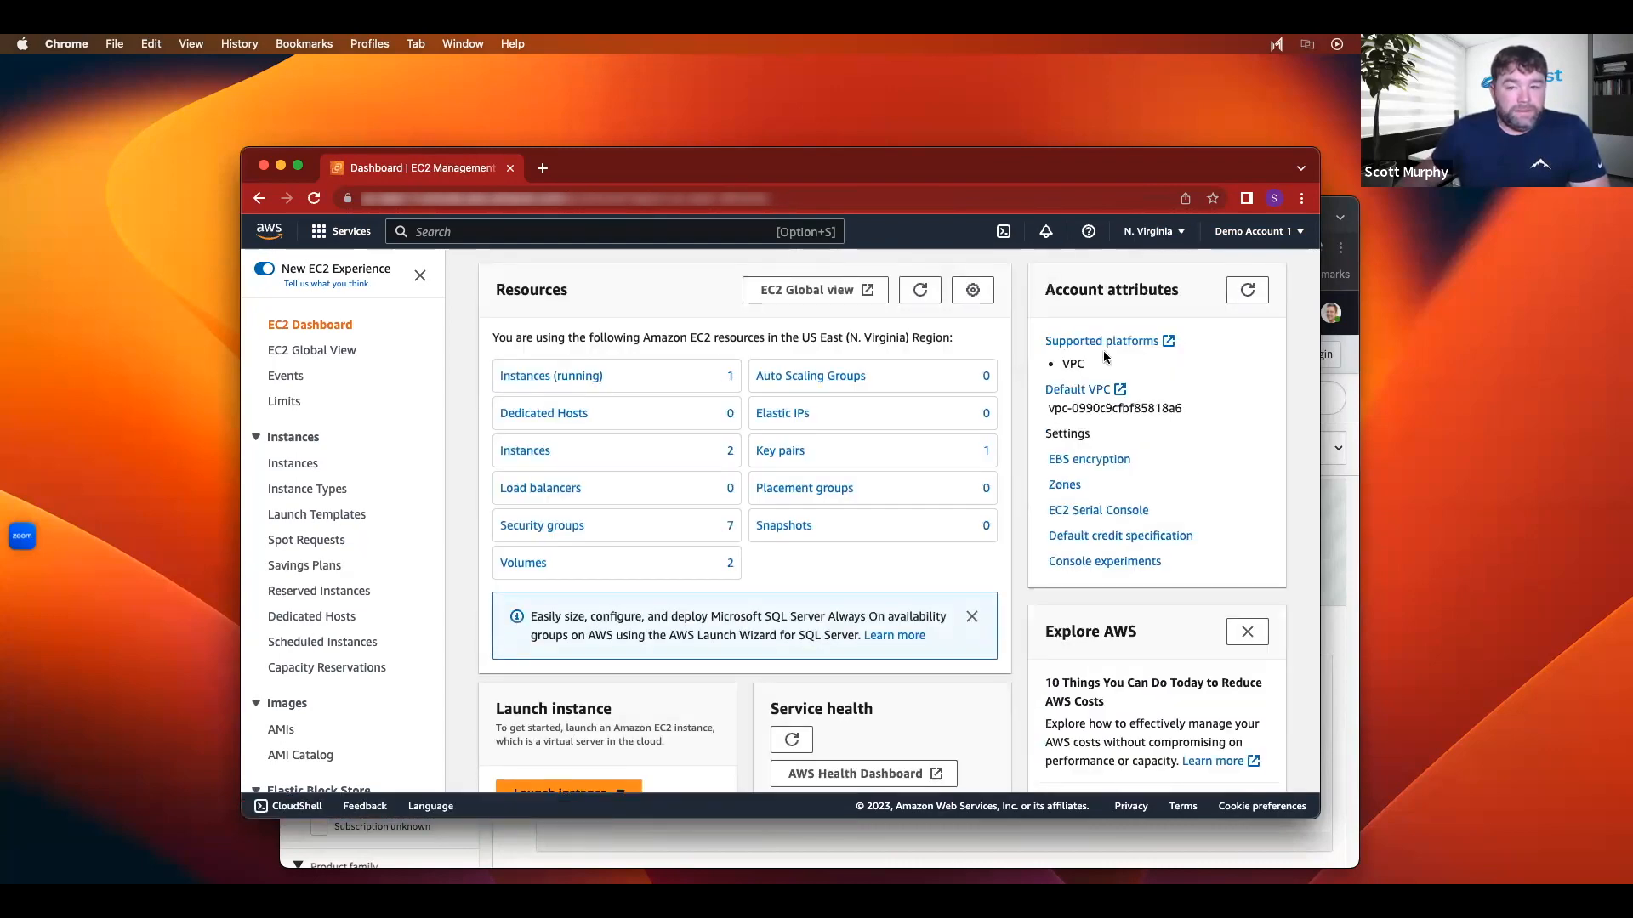
Step: Open the Demo MID Server instance details and follow its ServicenowEC2Role IAM role link
left_click(549, 374)
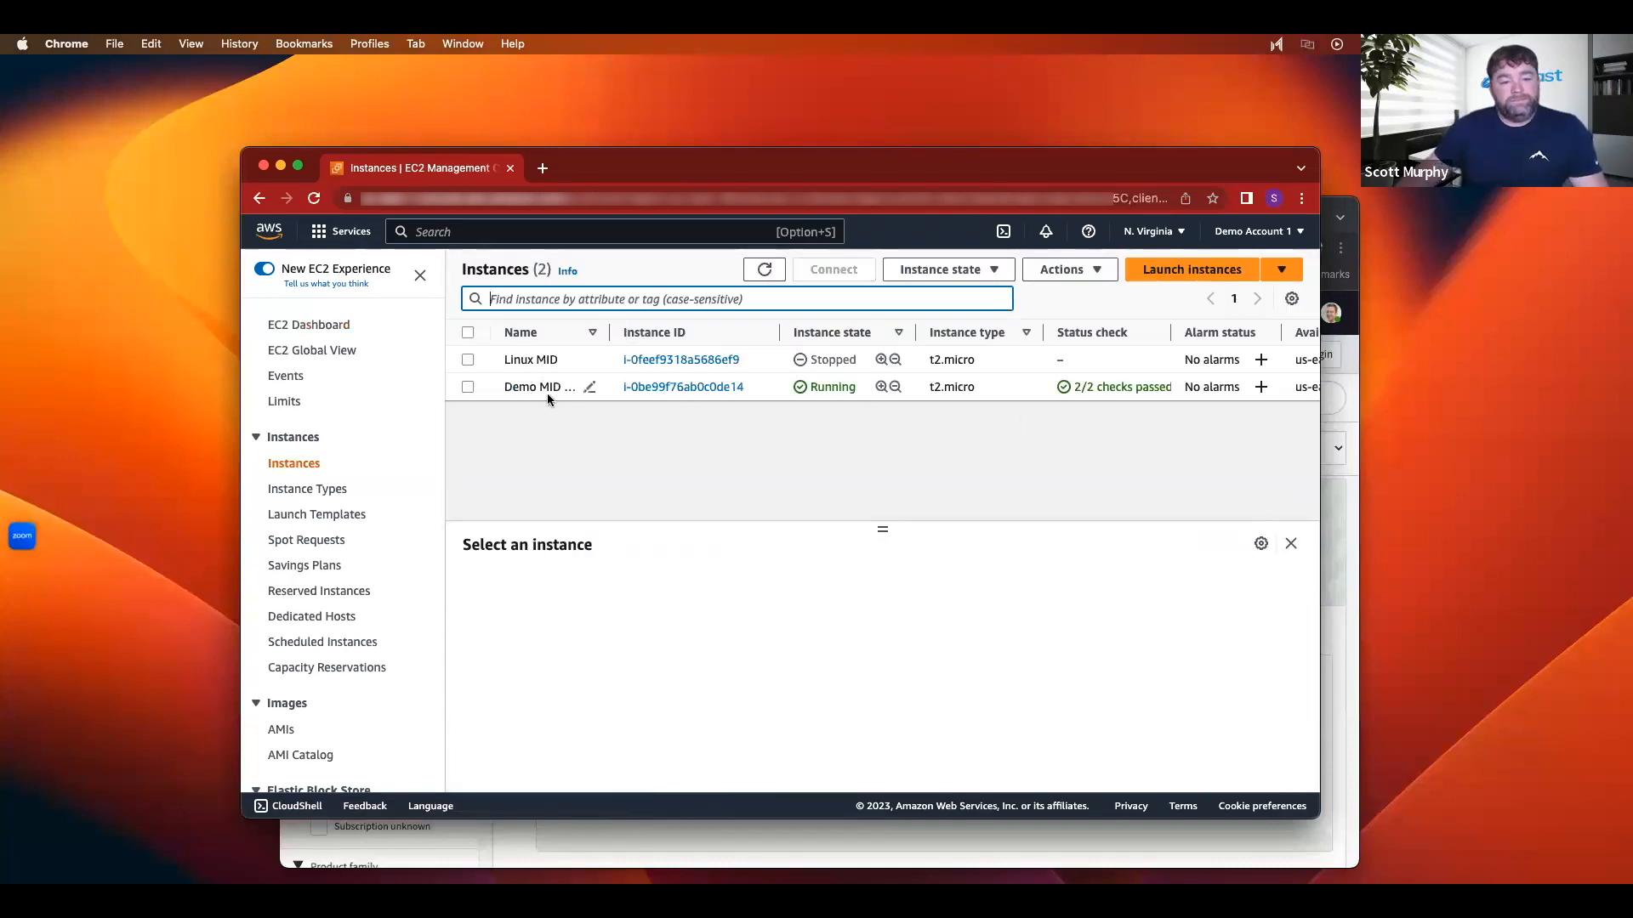
left_click(692, 393)
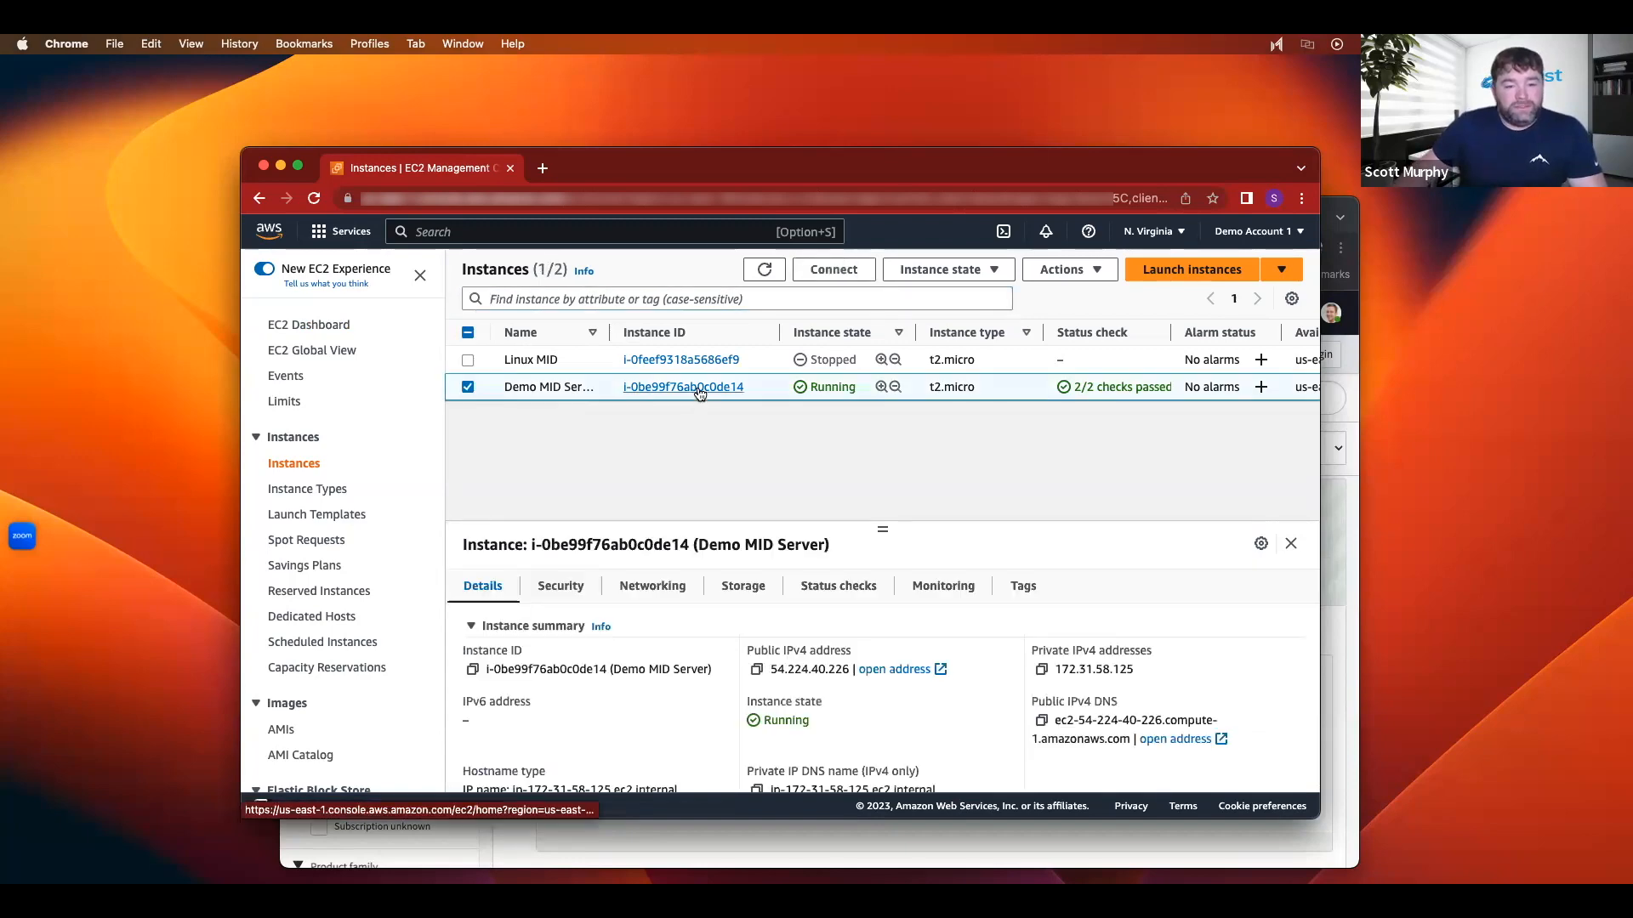
left_click(699, 391)
scroll(818, 538, "down", 5)
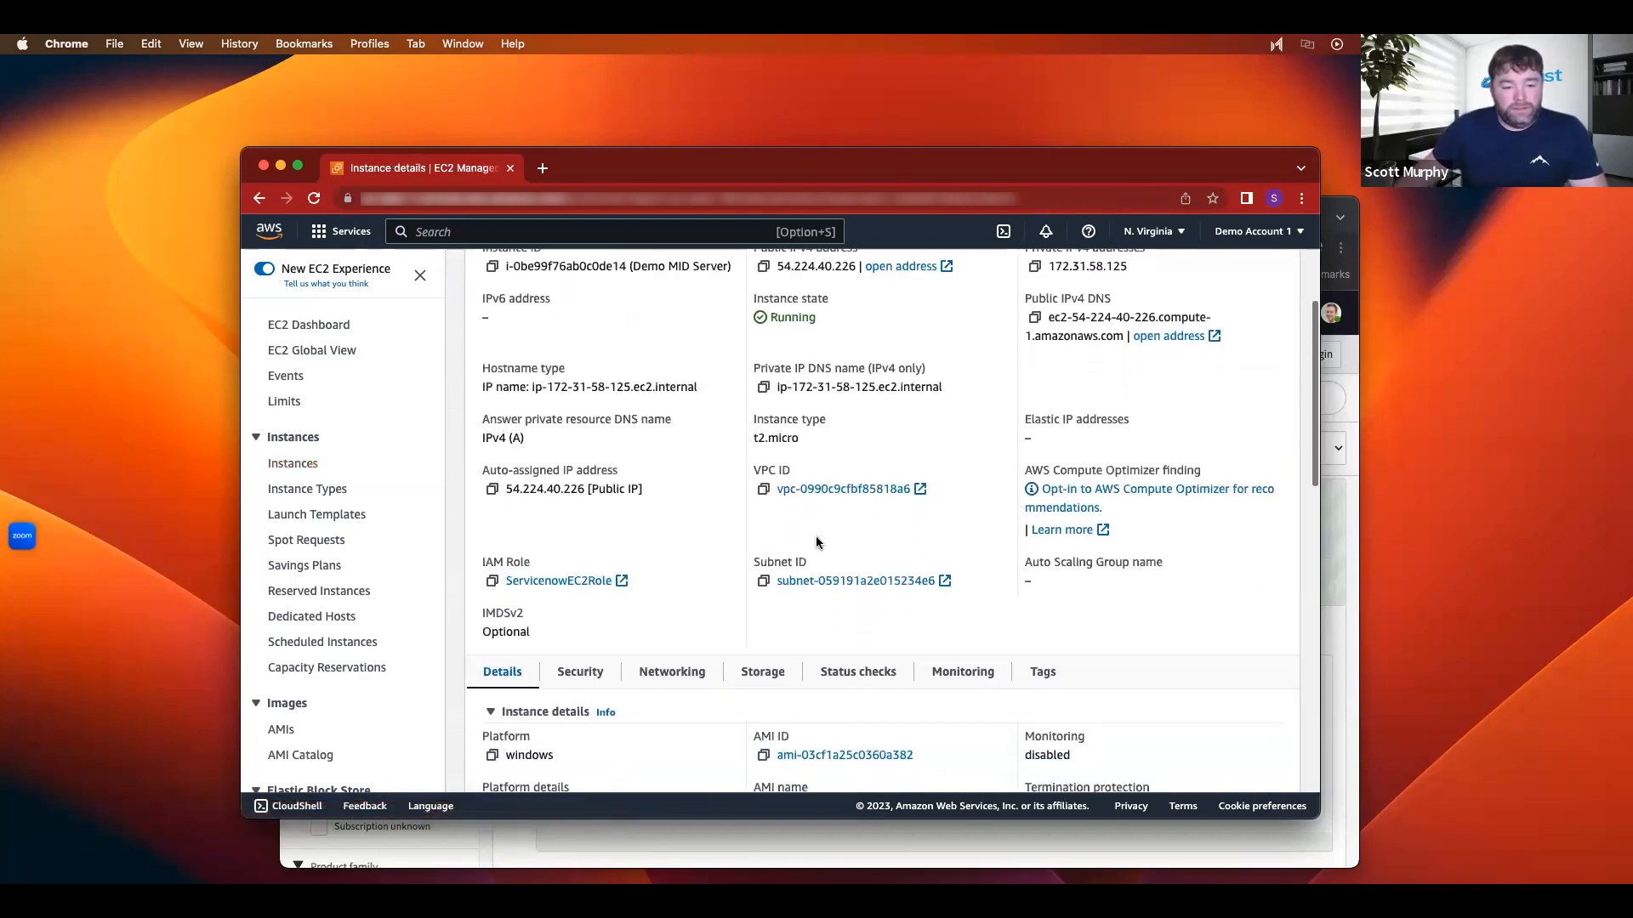
left_click(568, 583)
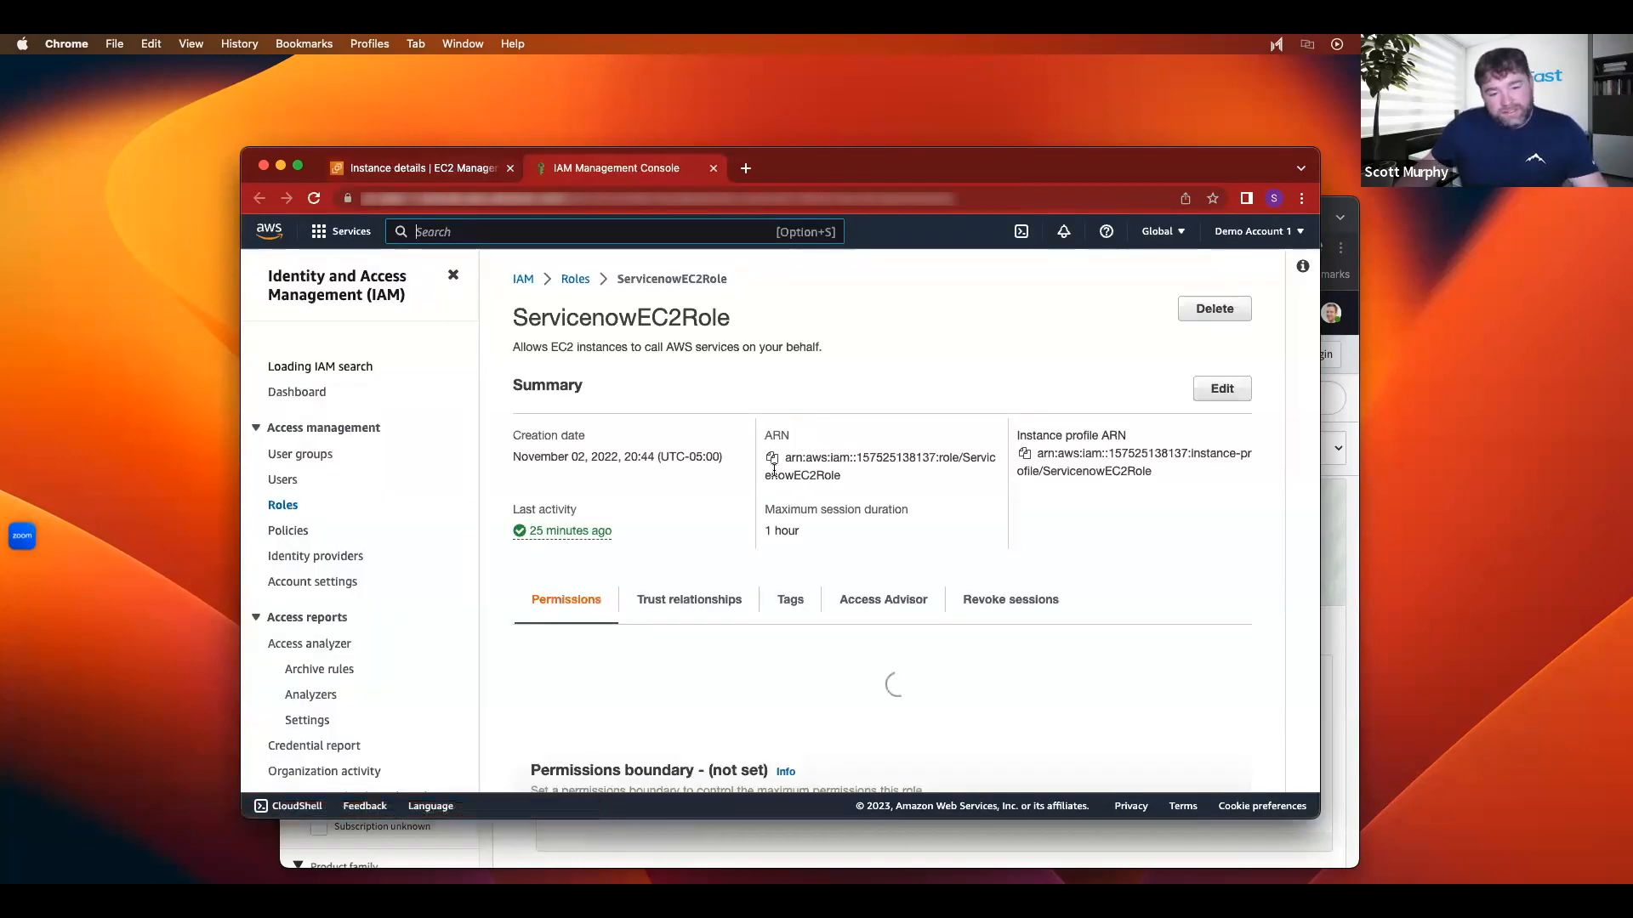
Step: Review ServicenowEC2Role's permissions policies, then return to the desktop with the browser windows
scroll(1158, 332, "down", 3)
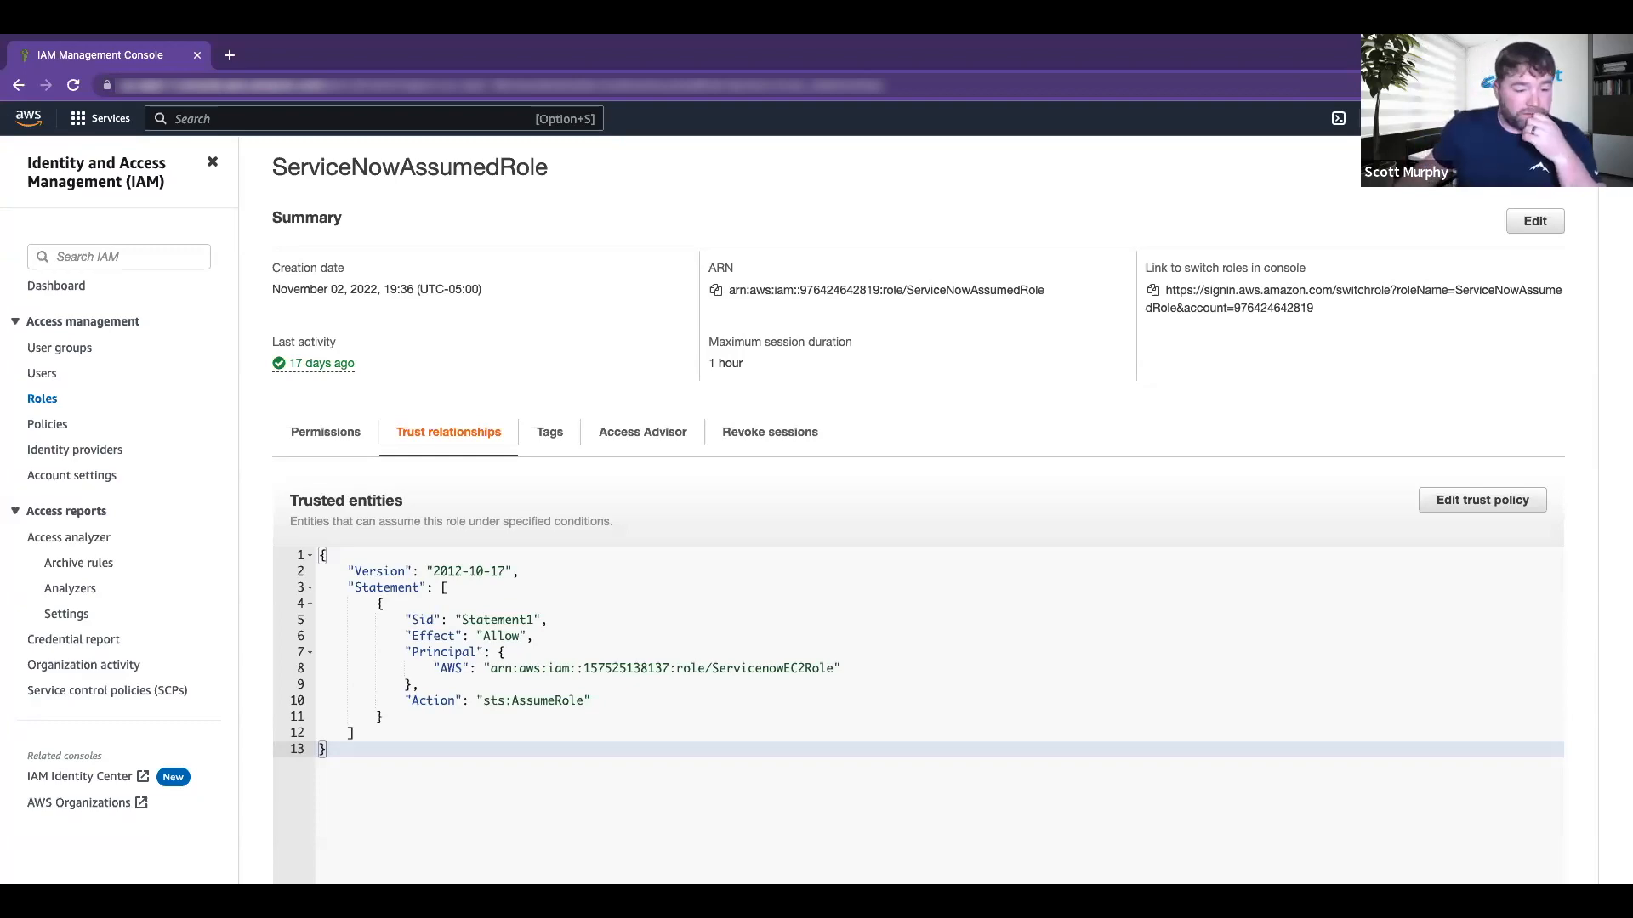
key("ctrl+Left")
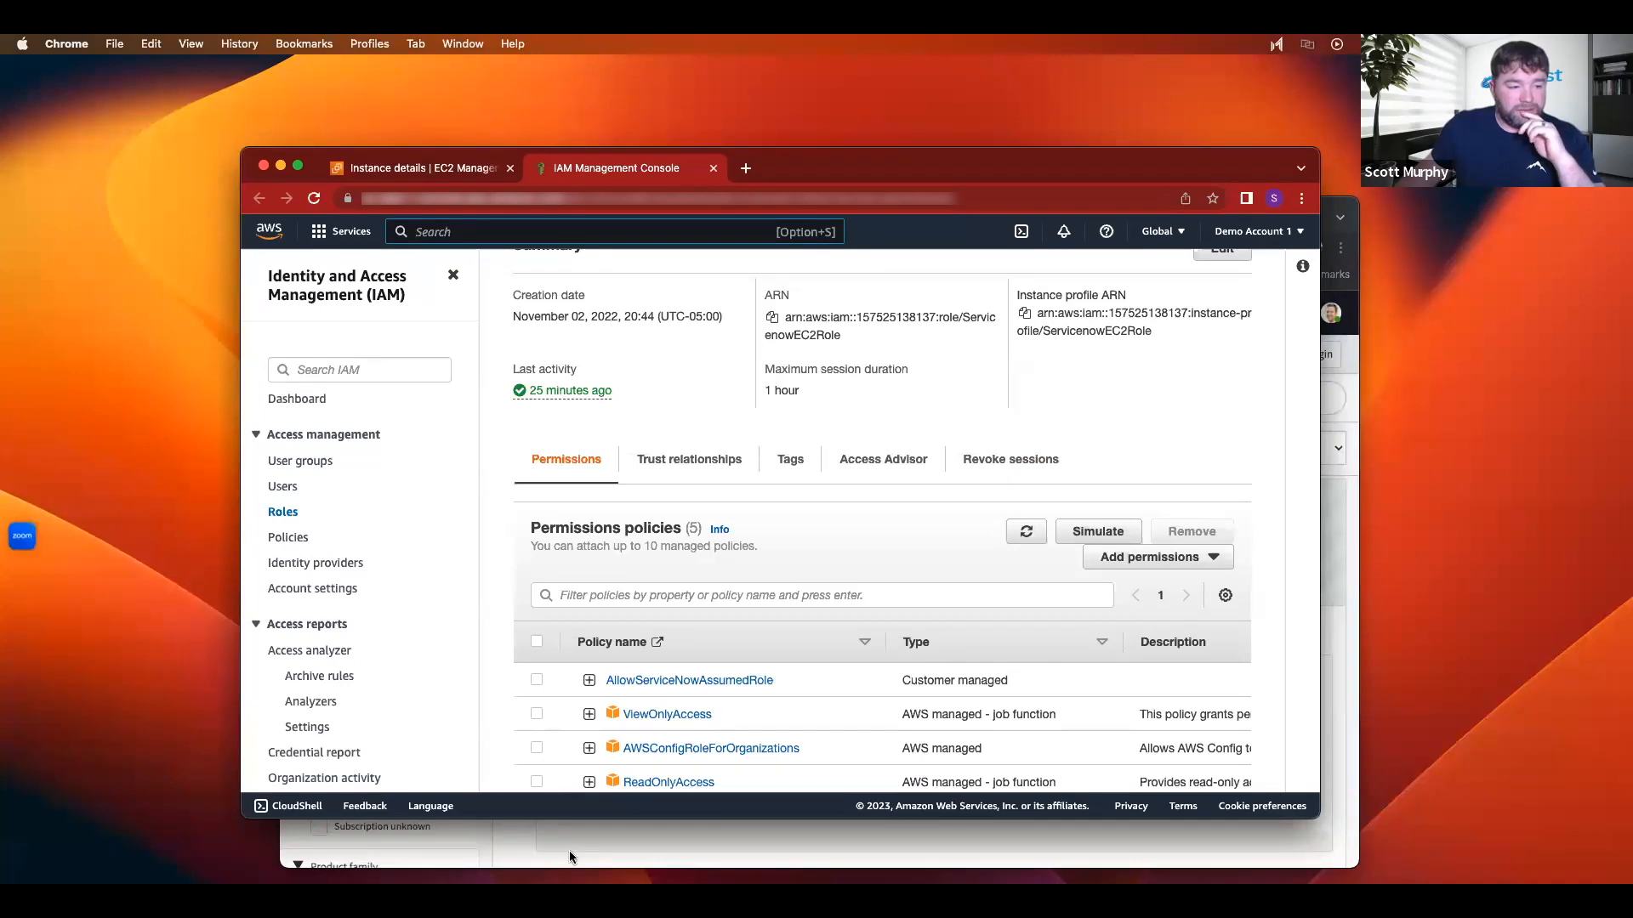
Step: Bring ServiceNow forward and open Service Accounts from the navigator filtered to 'cloud'
left_click(639, 859)
scroll(704, 723, "down", 4)
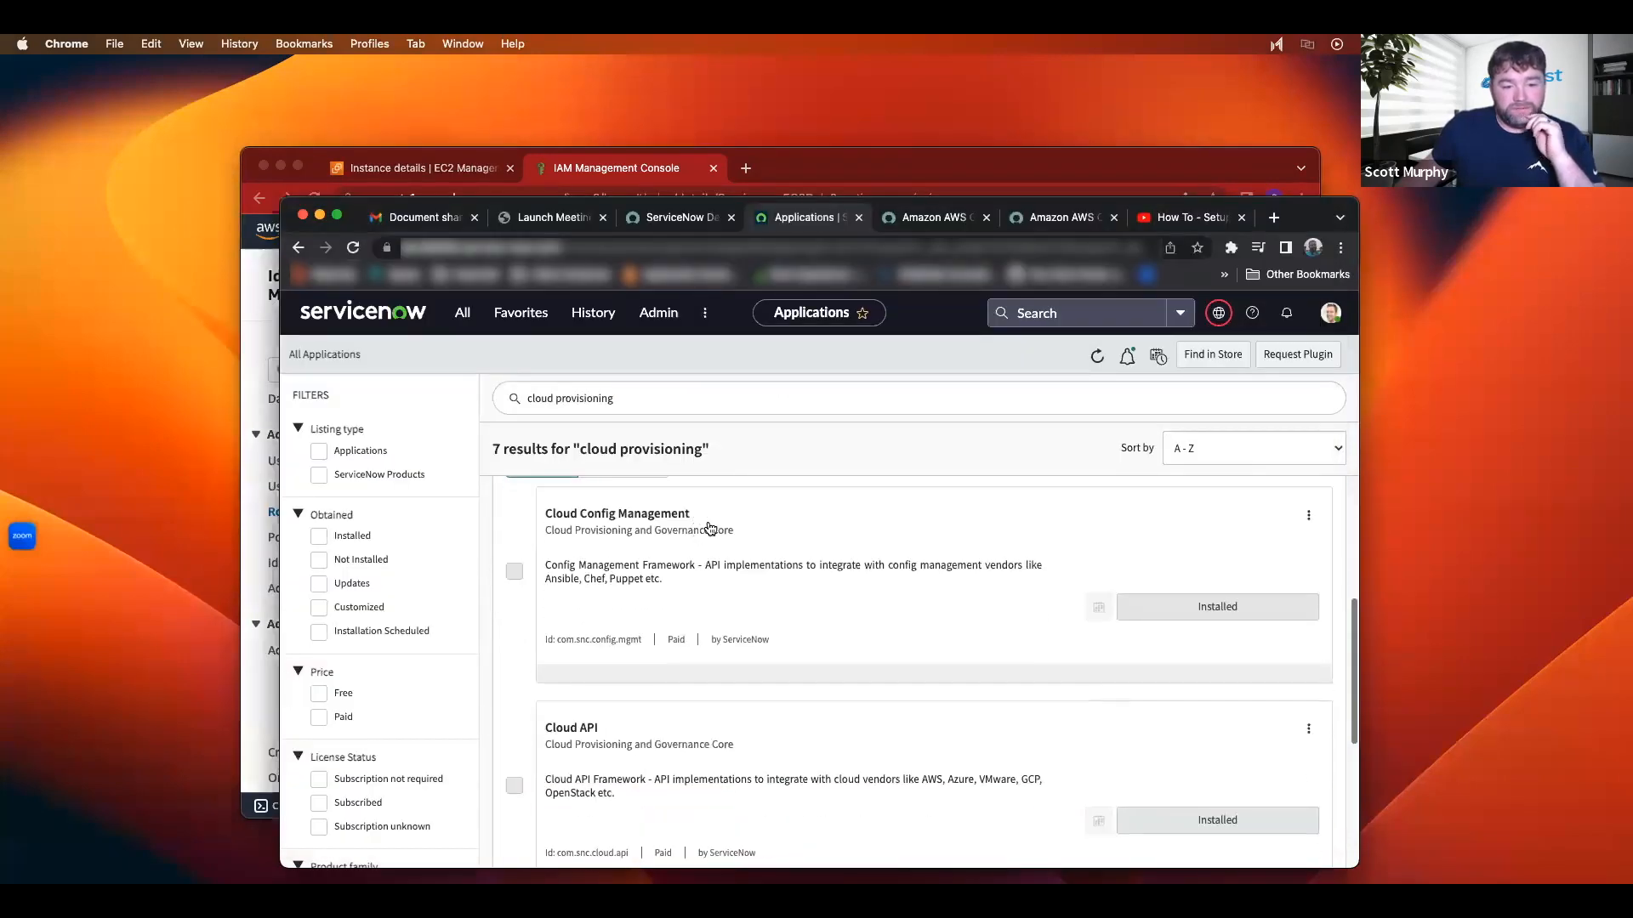
scroll(693, 544, "up", 3)
left_click(464, 322)
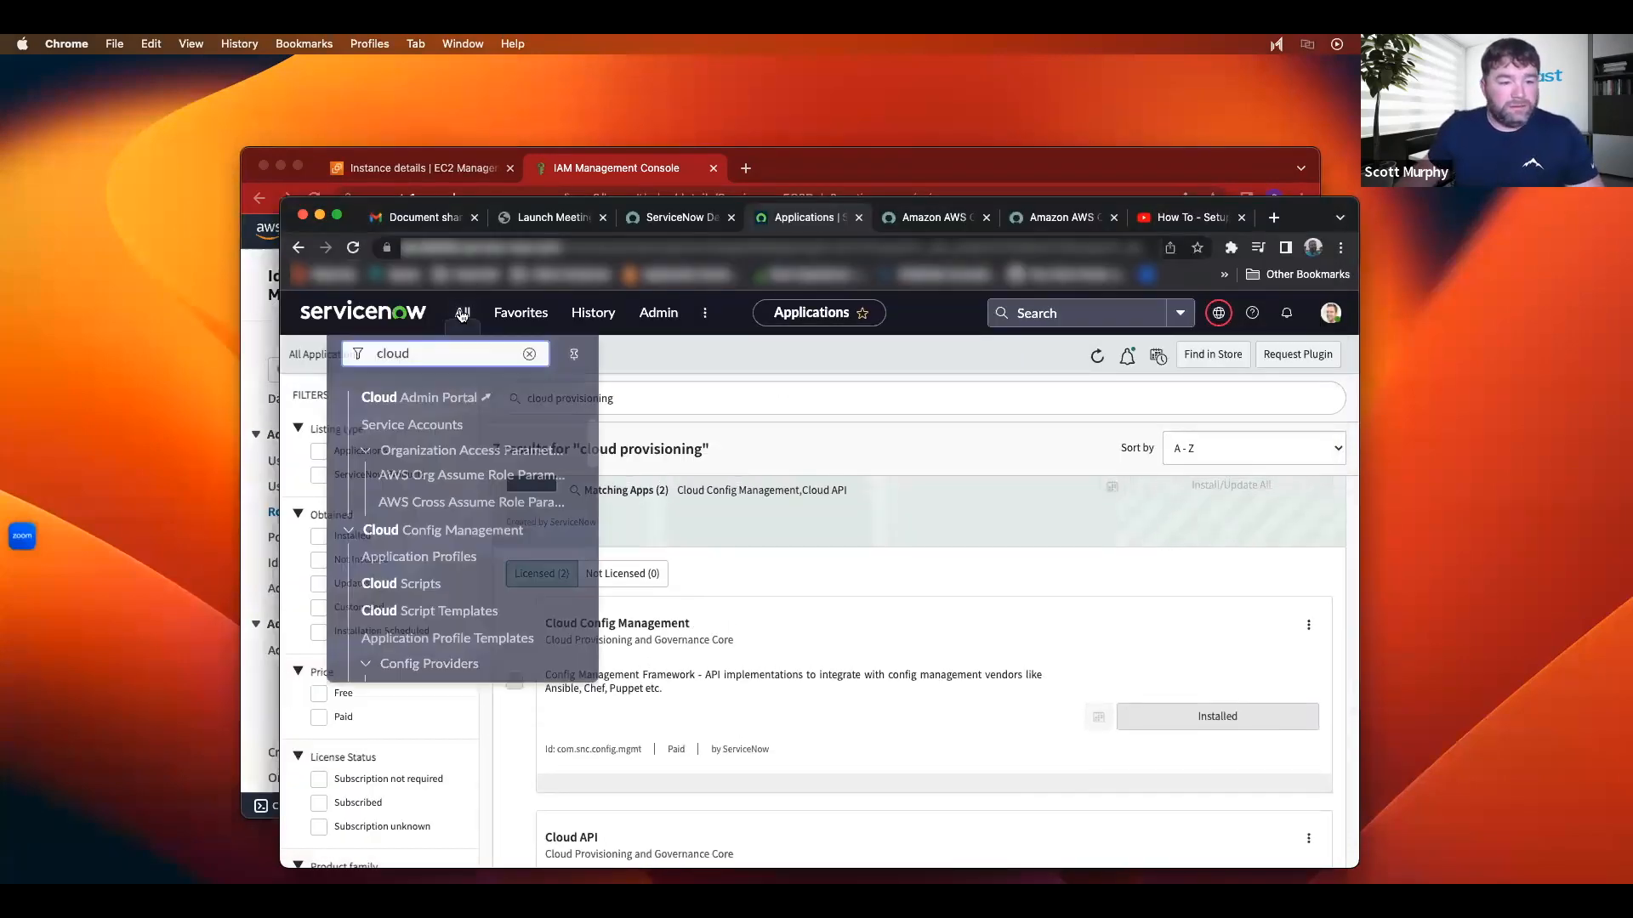
scroll(470, 469, "down", 3)
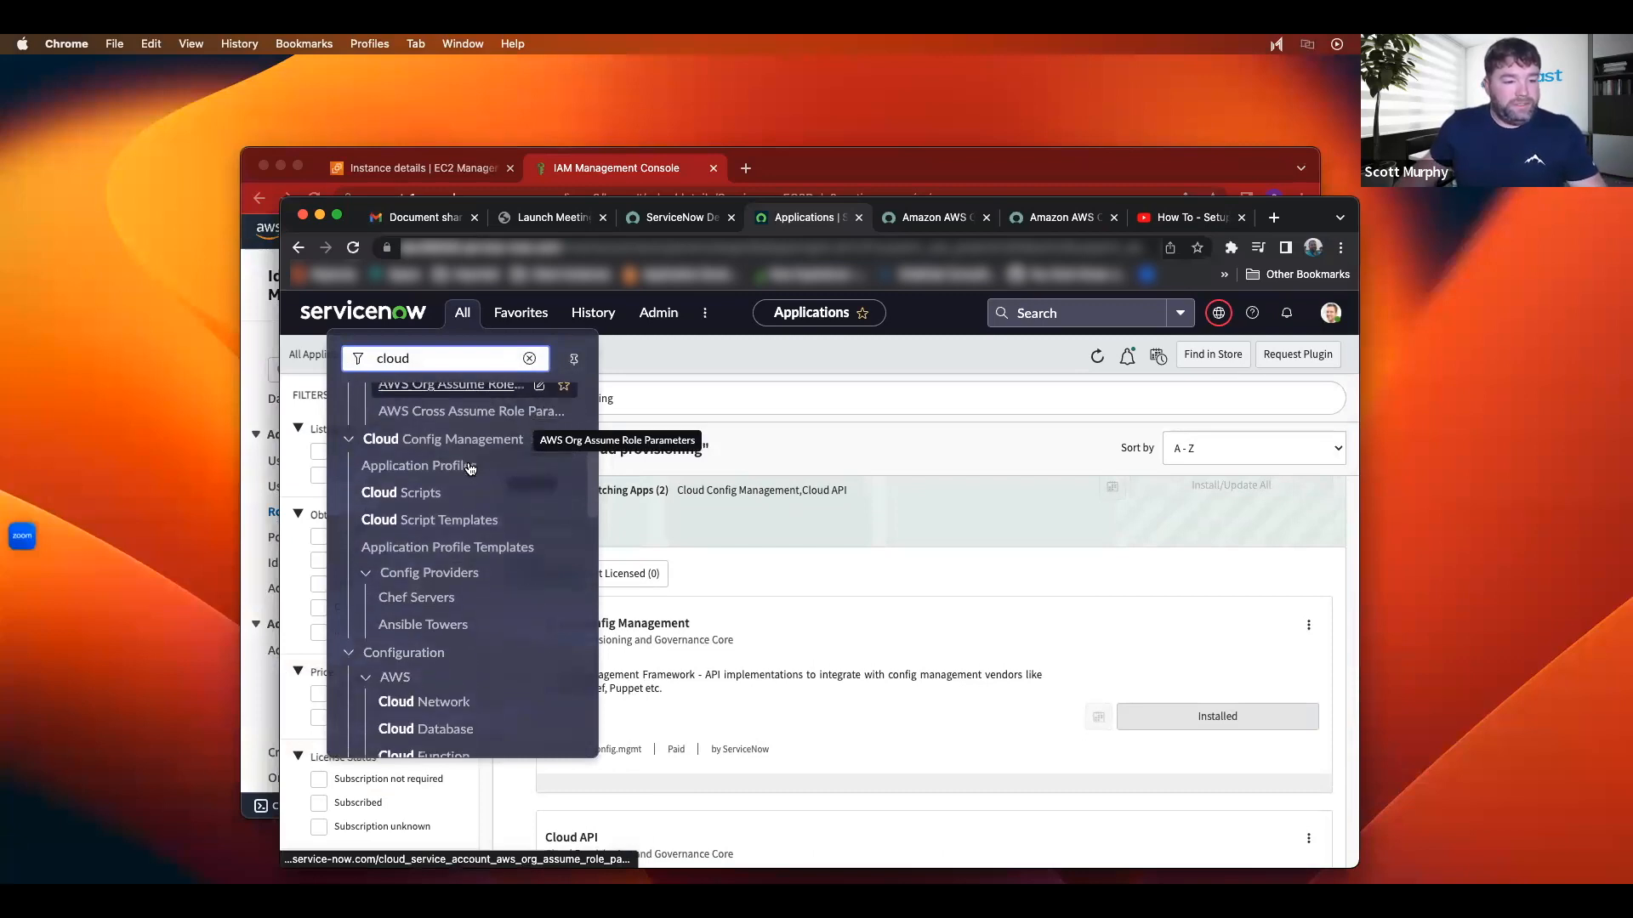
scroll(463, 466, "up", 2)
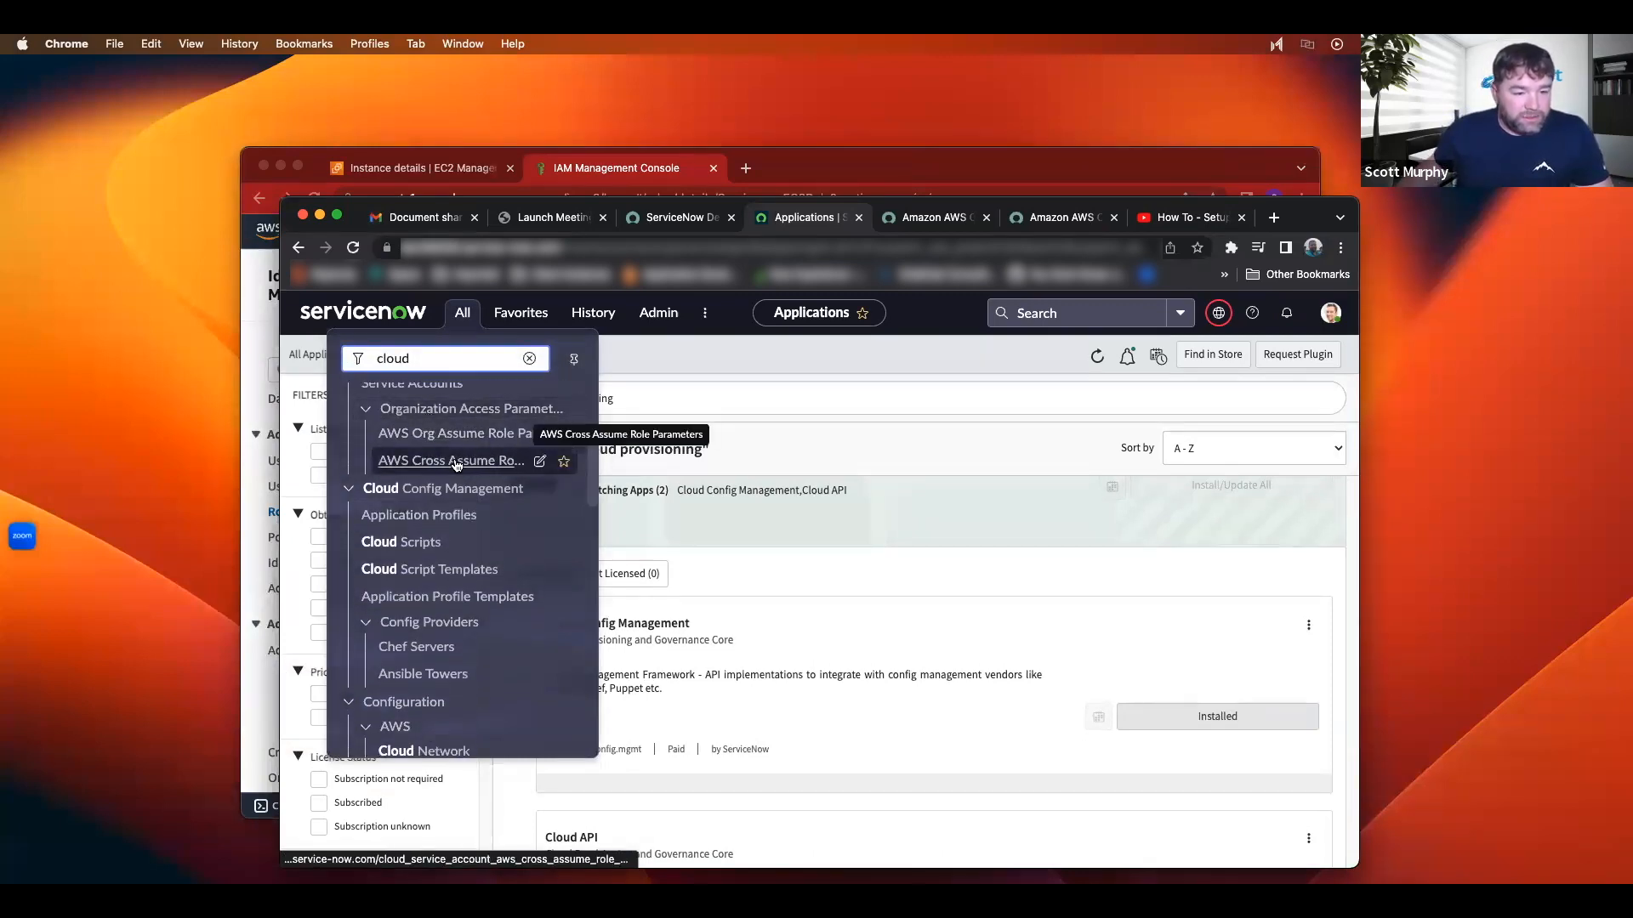
scroll(434, 451, "up", 2)
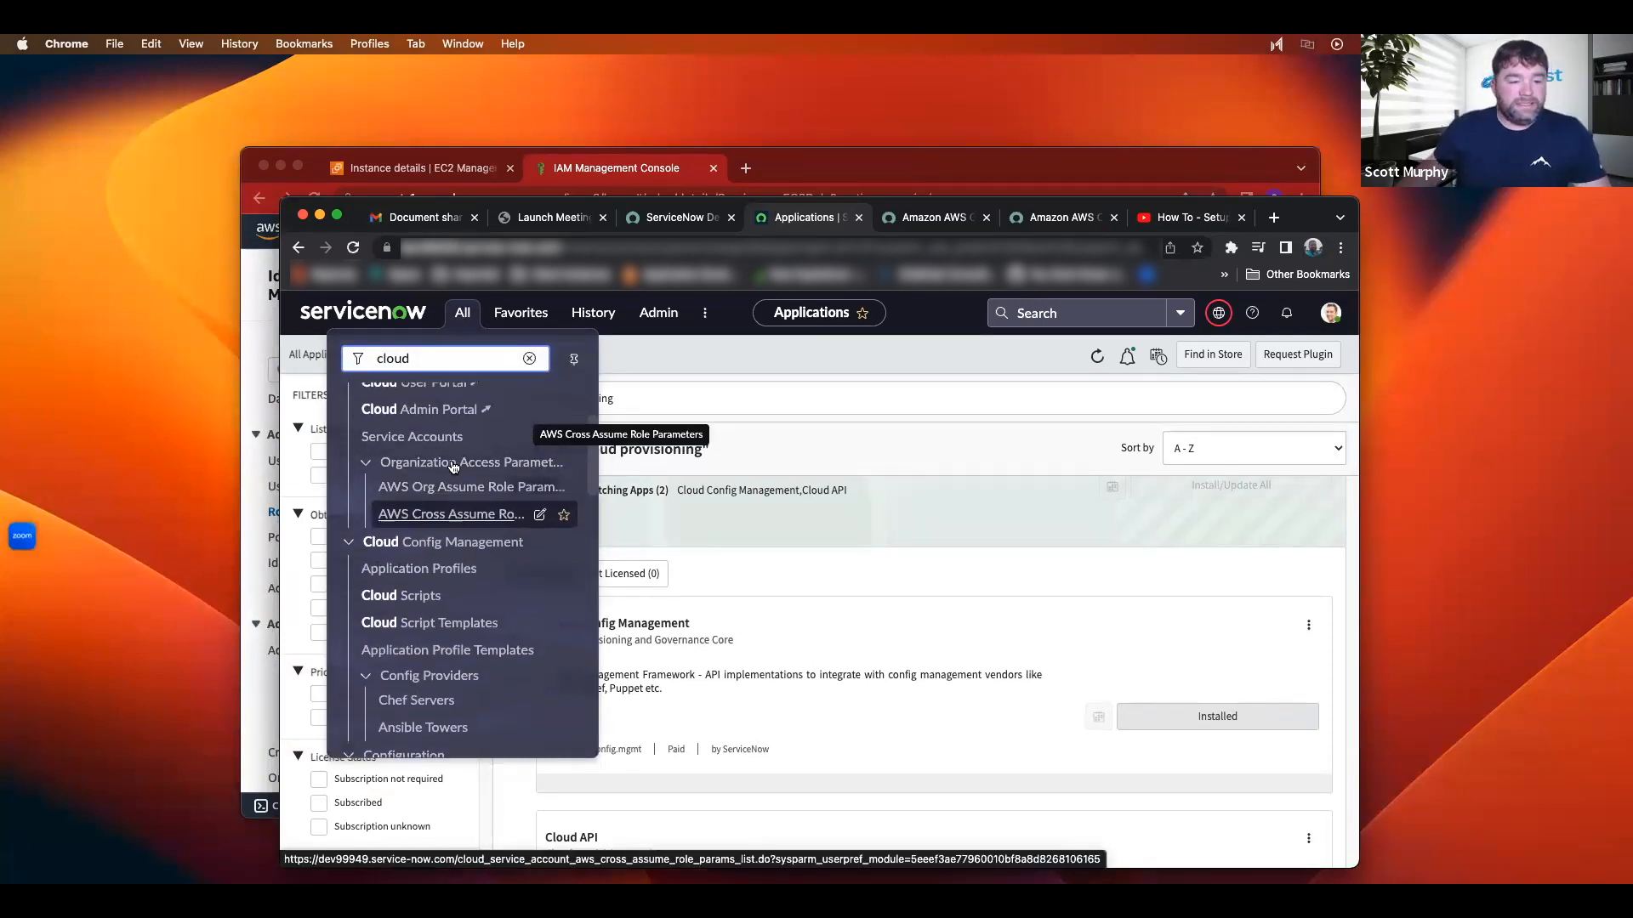
left_click(423, 440)
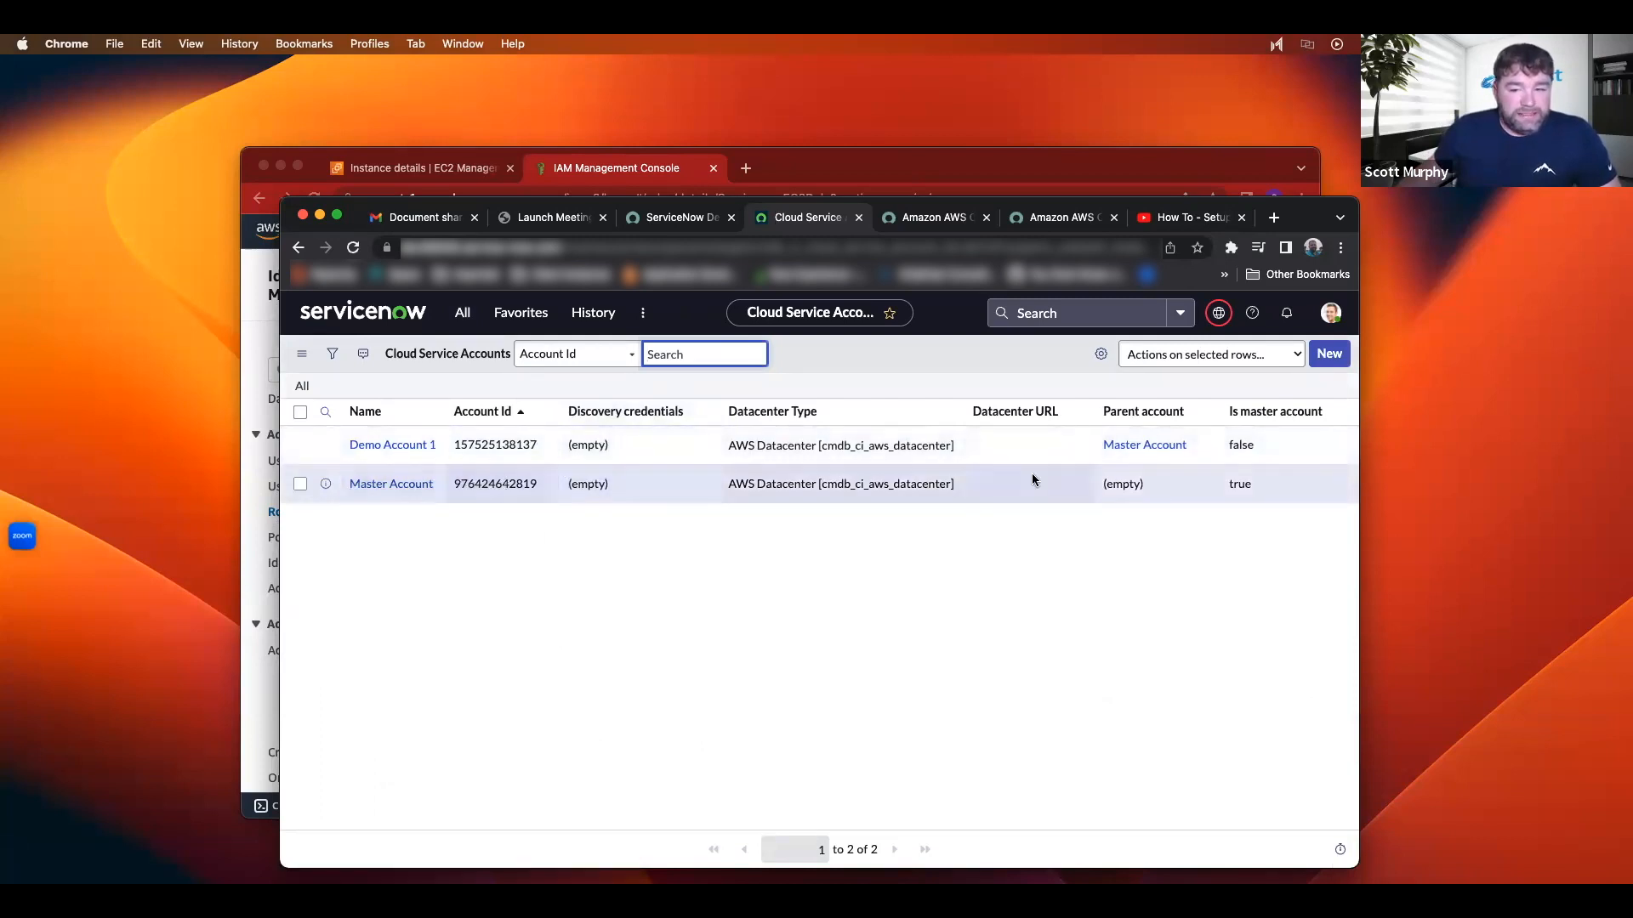
left_click(1327, 358)
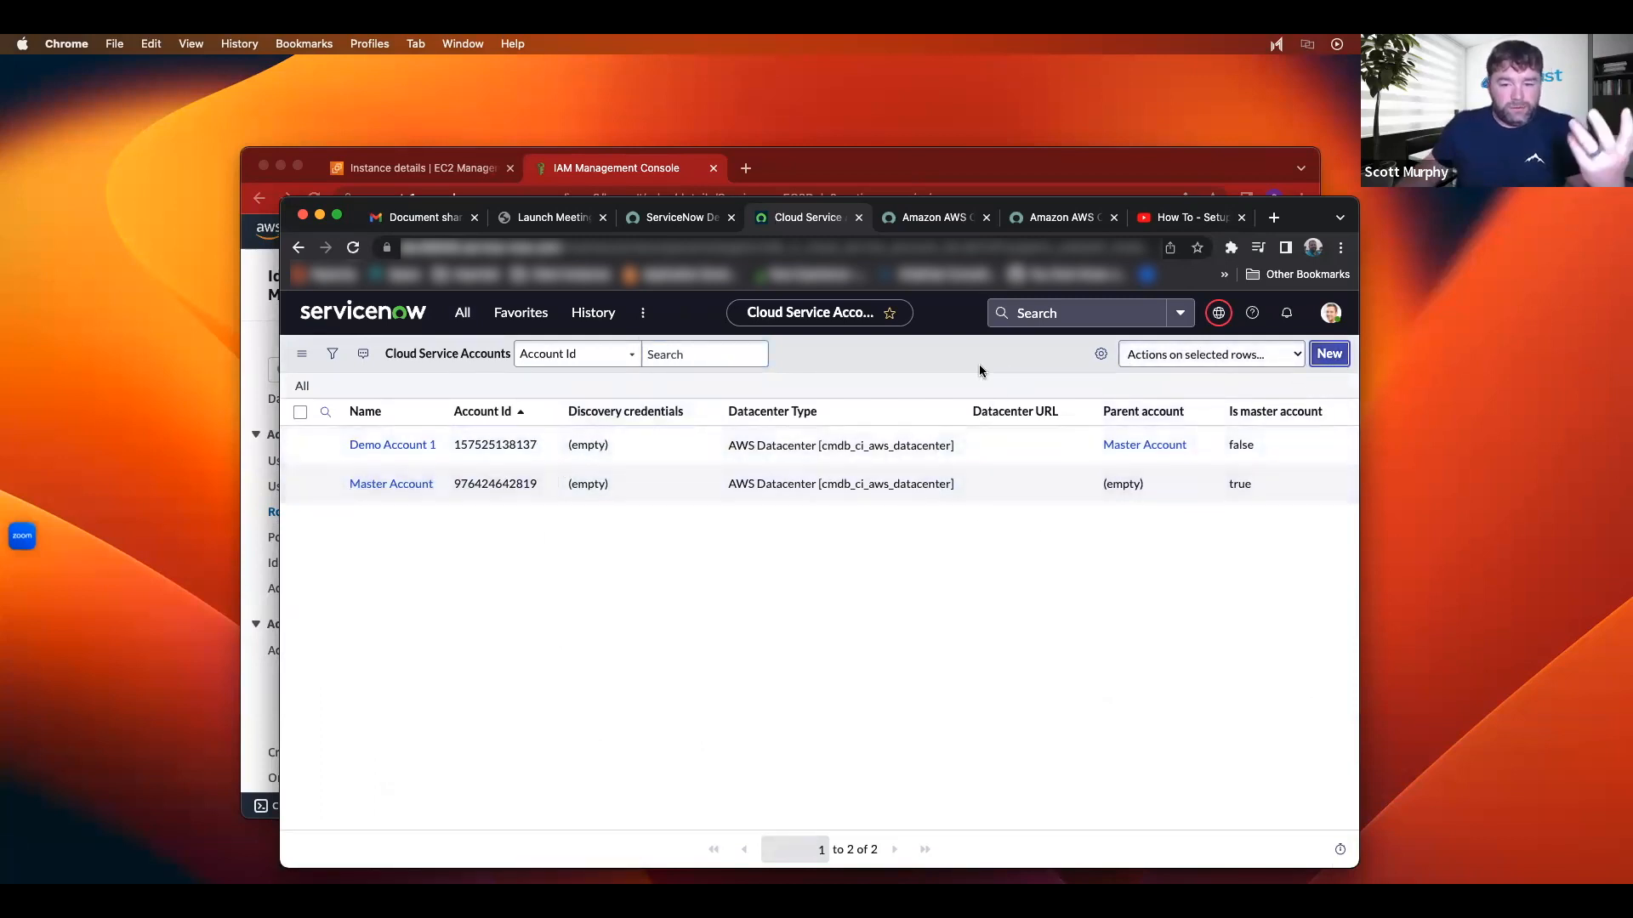
left_click(1328, 354)
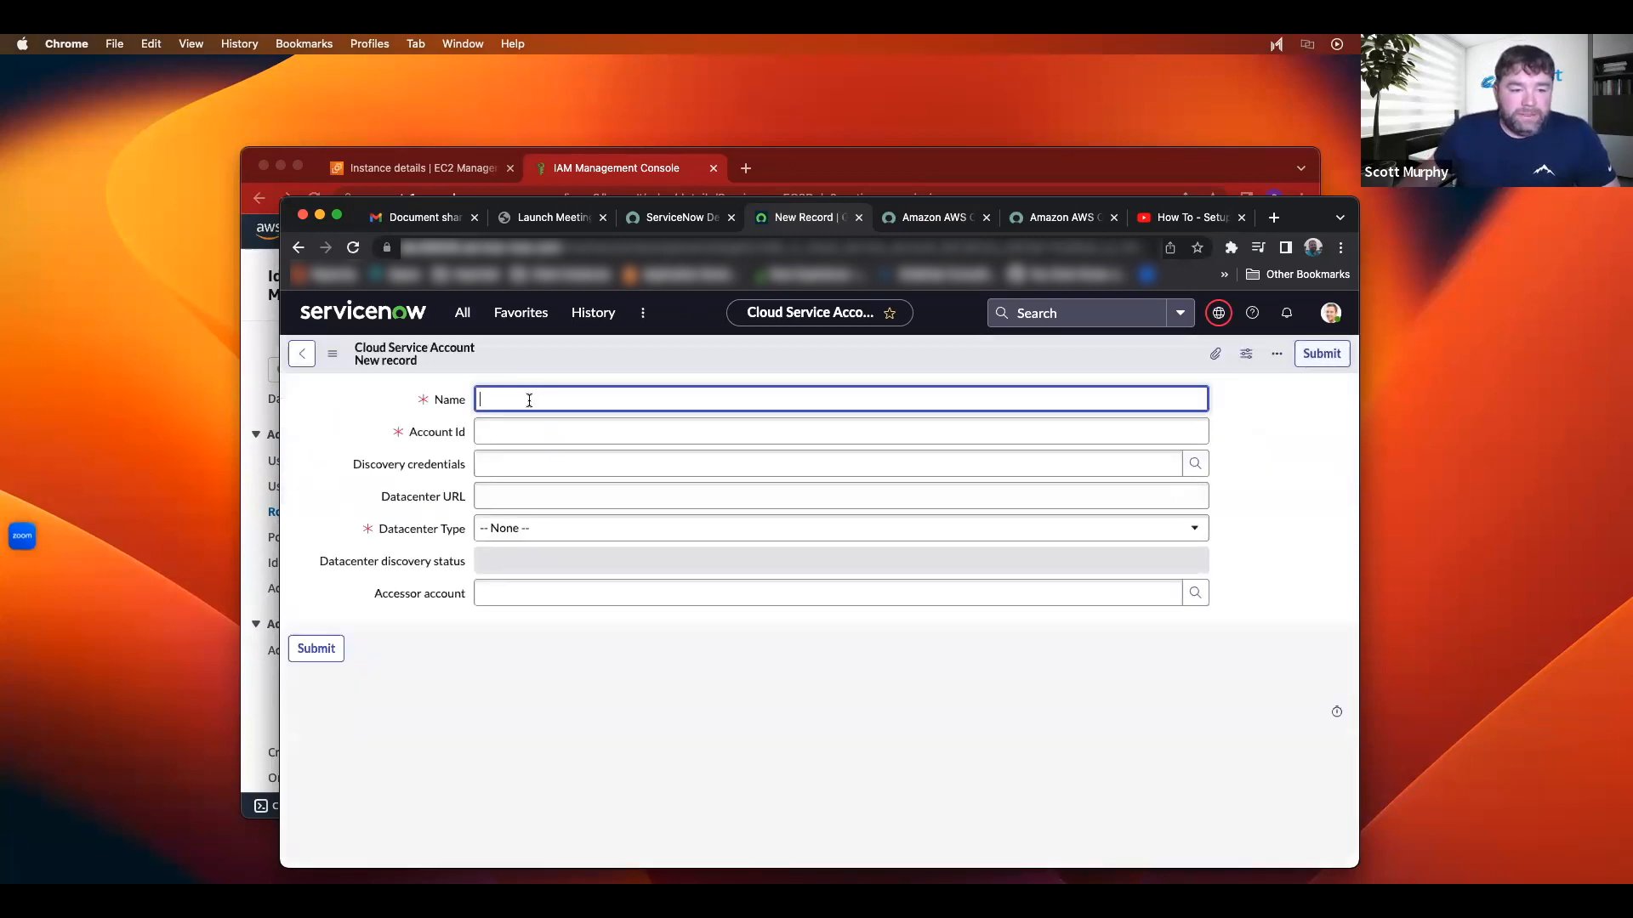
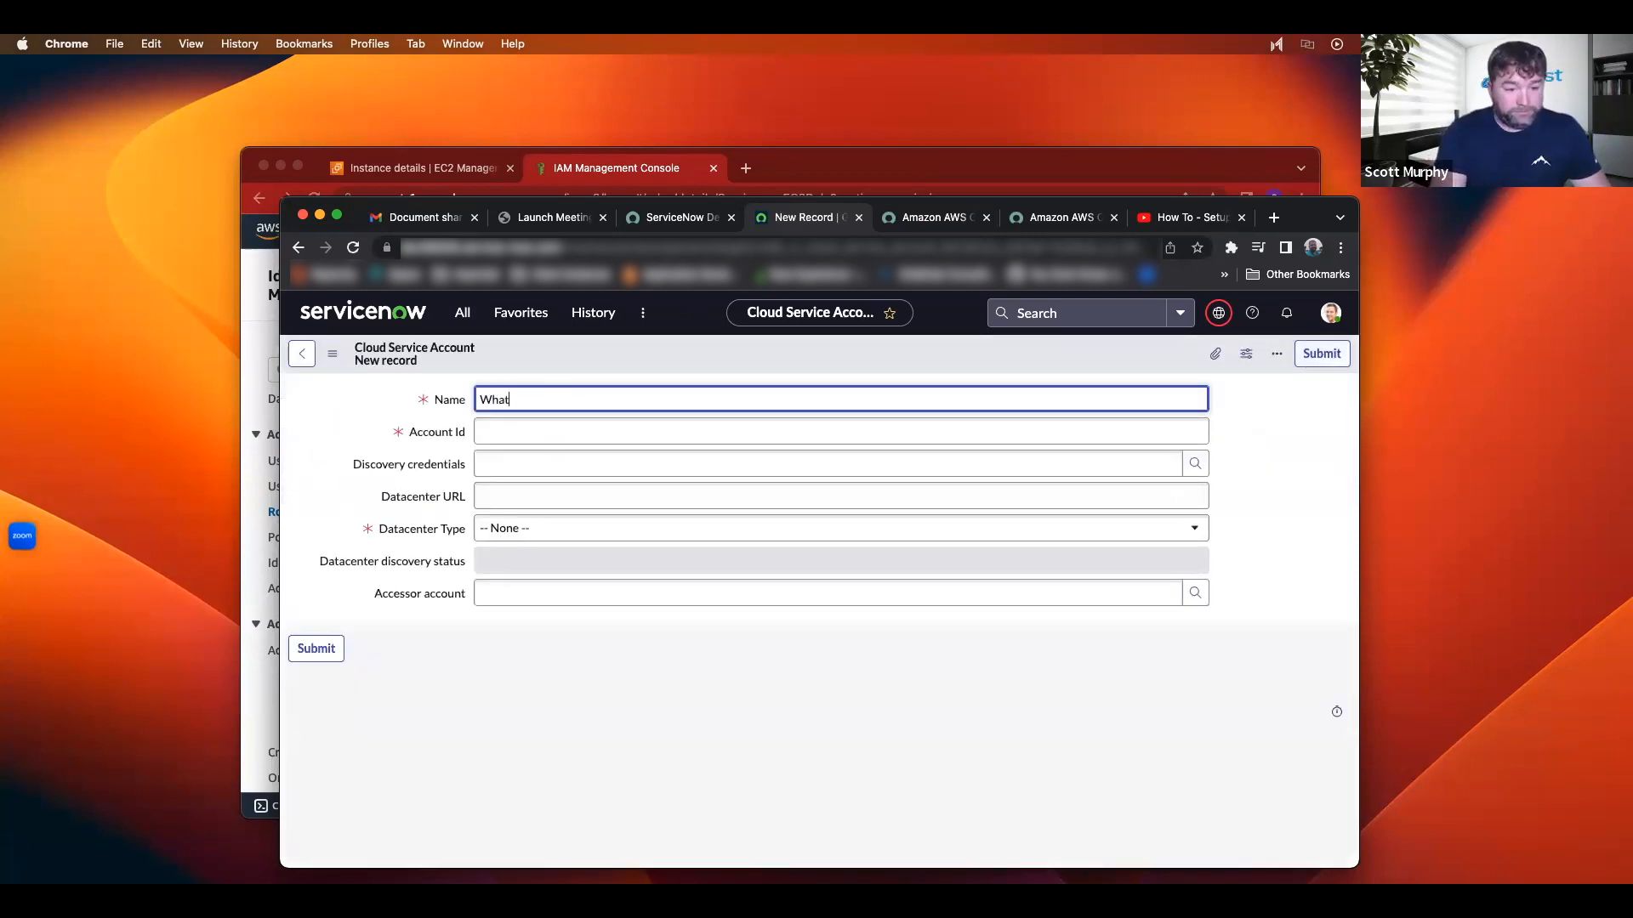
key("Tab")
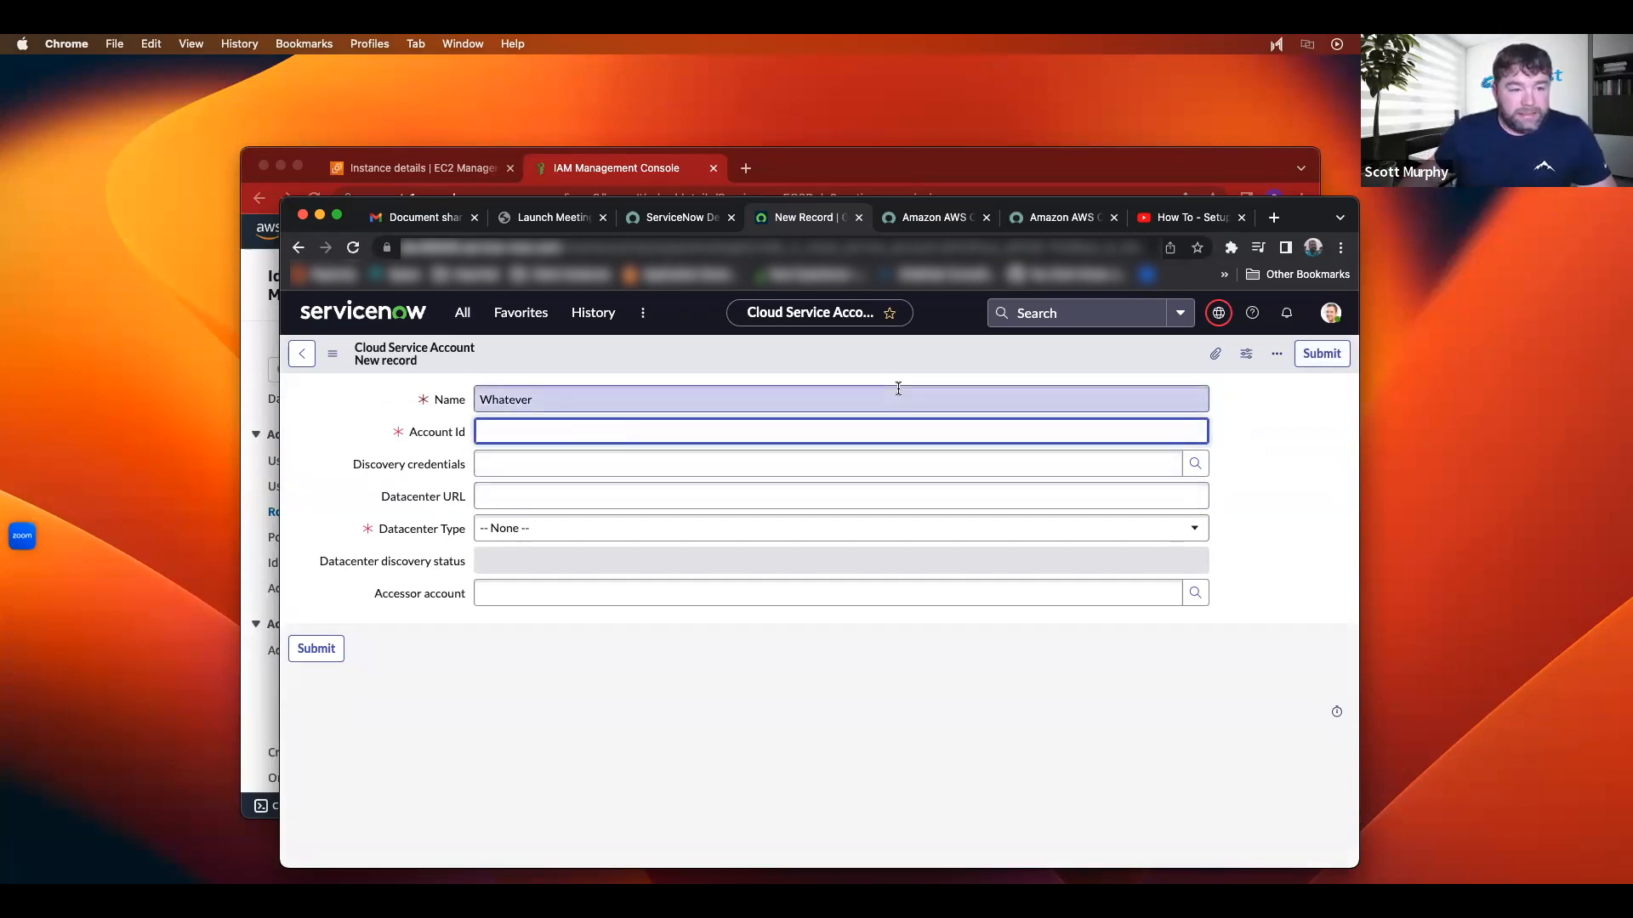
key("ctrl+Right")
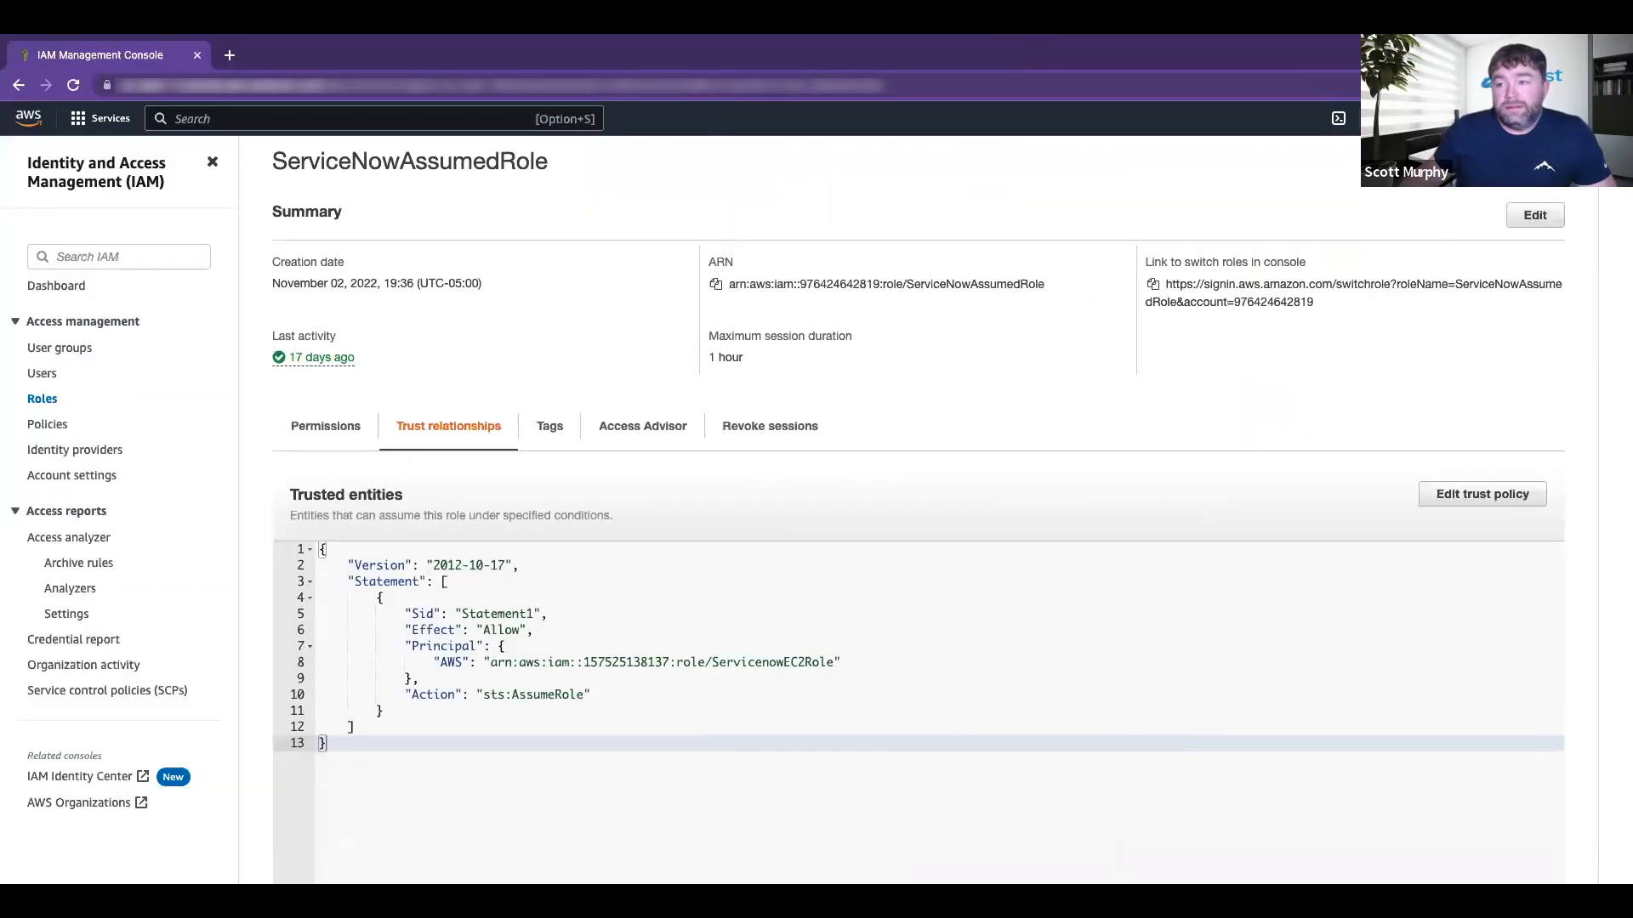
left_click(1554, 118)
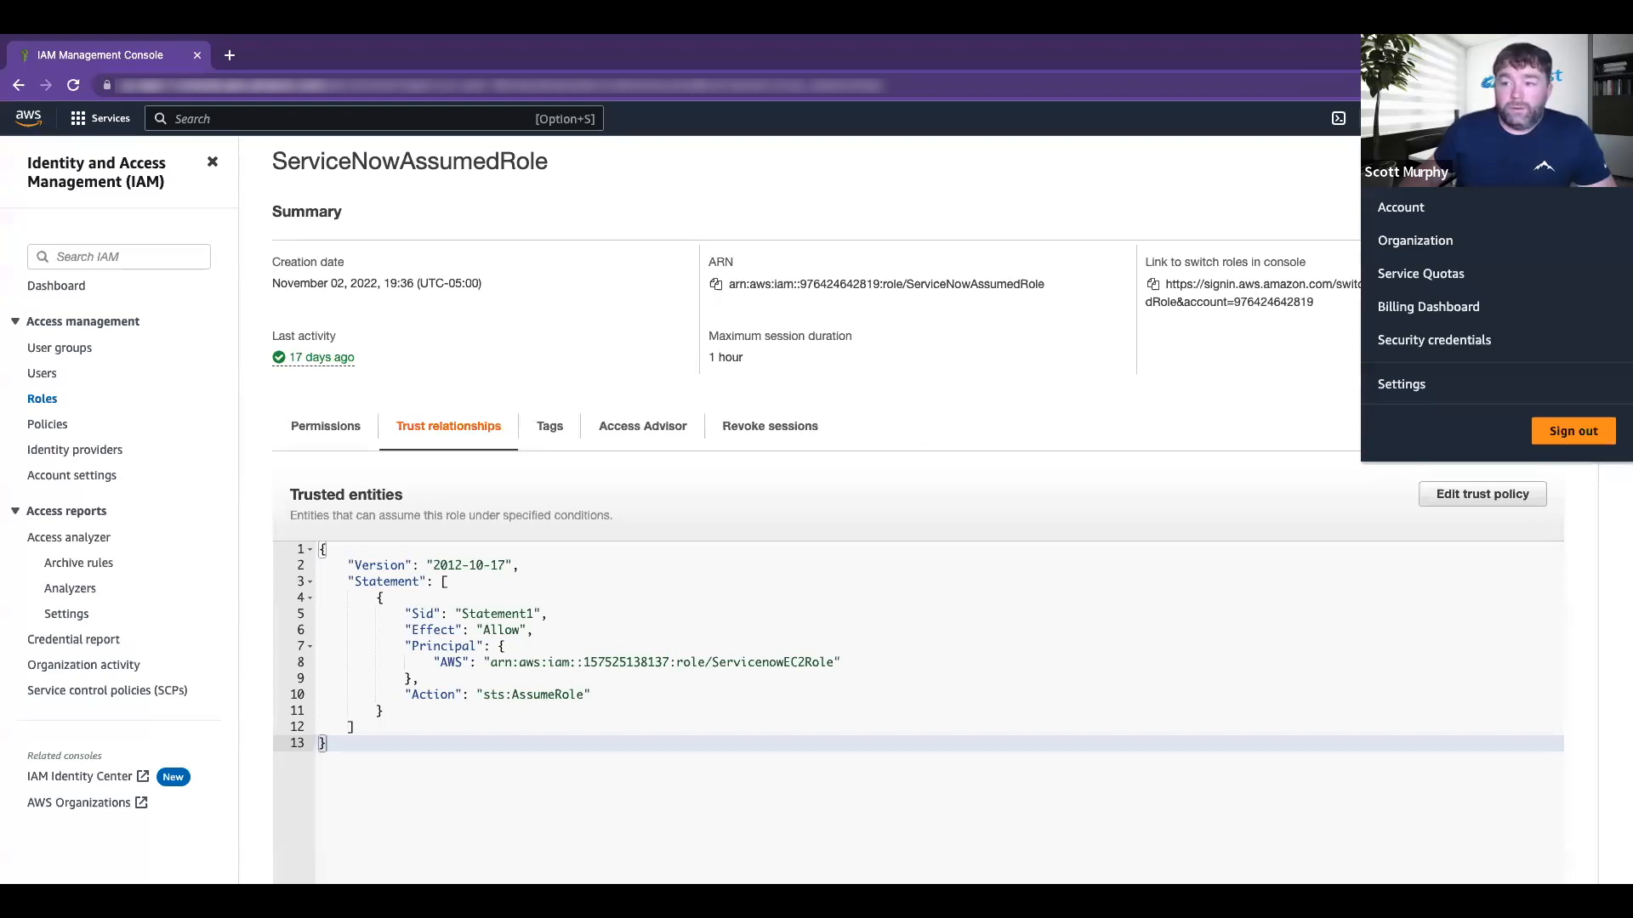
left_click(772, 293)
key("ctrl+Left")
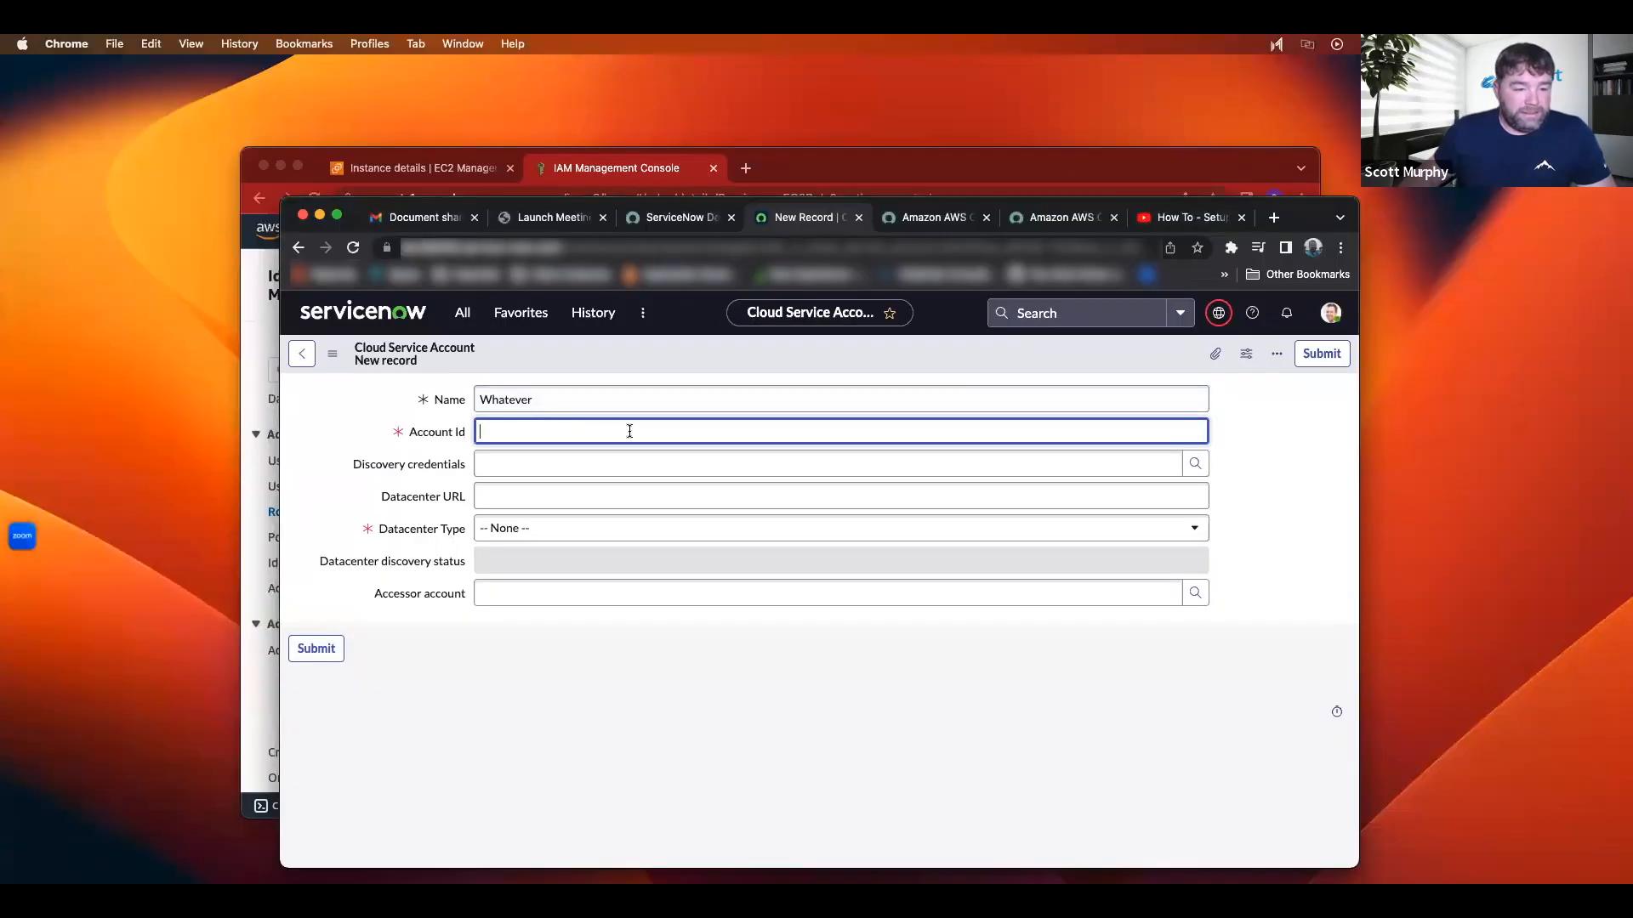
left_click(496, 464)
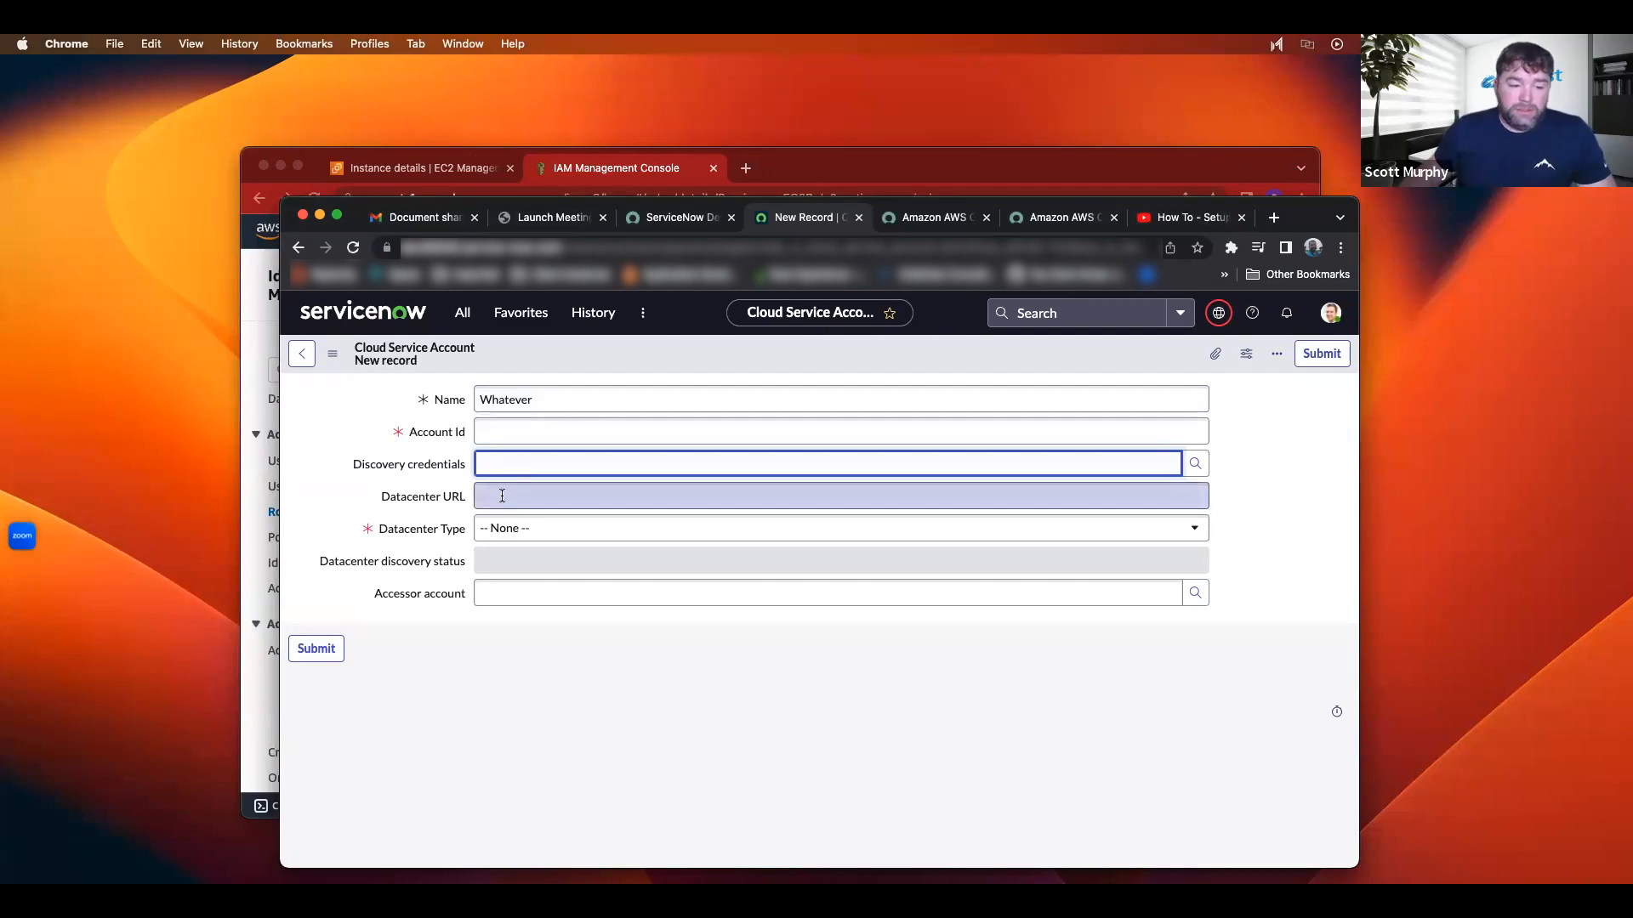
left_click(515, 497)
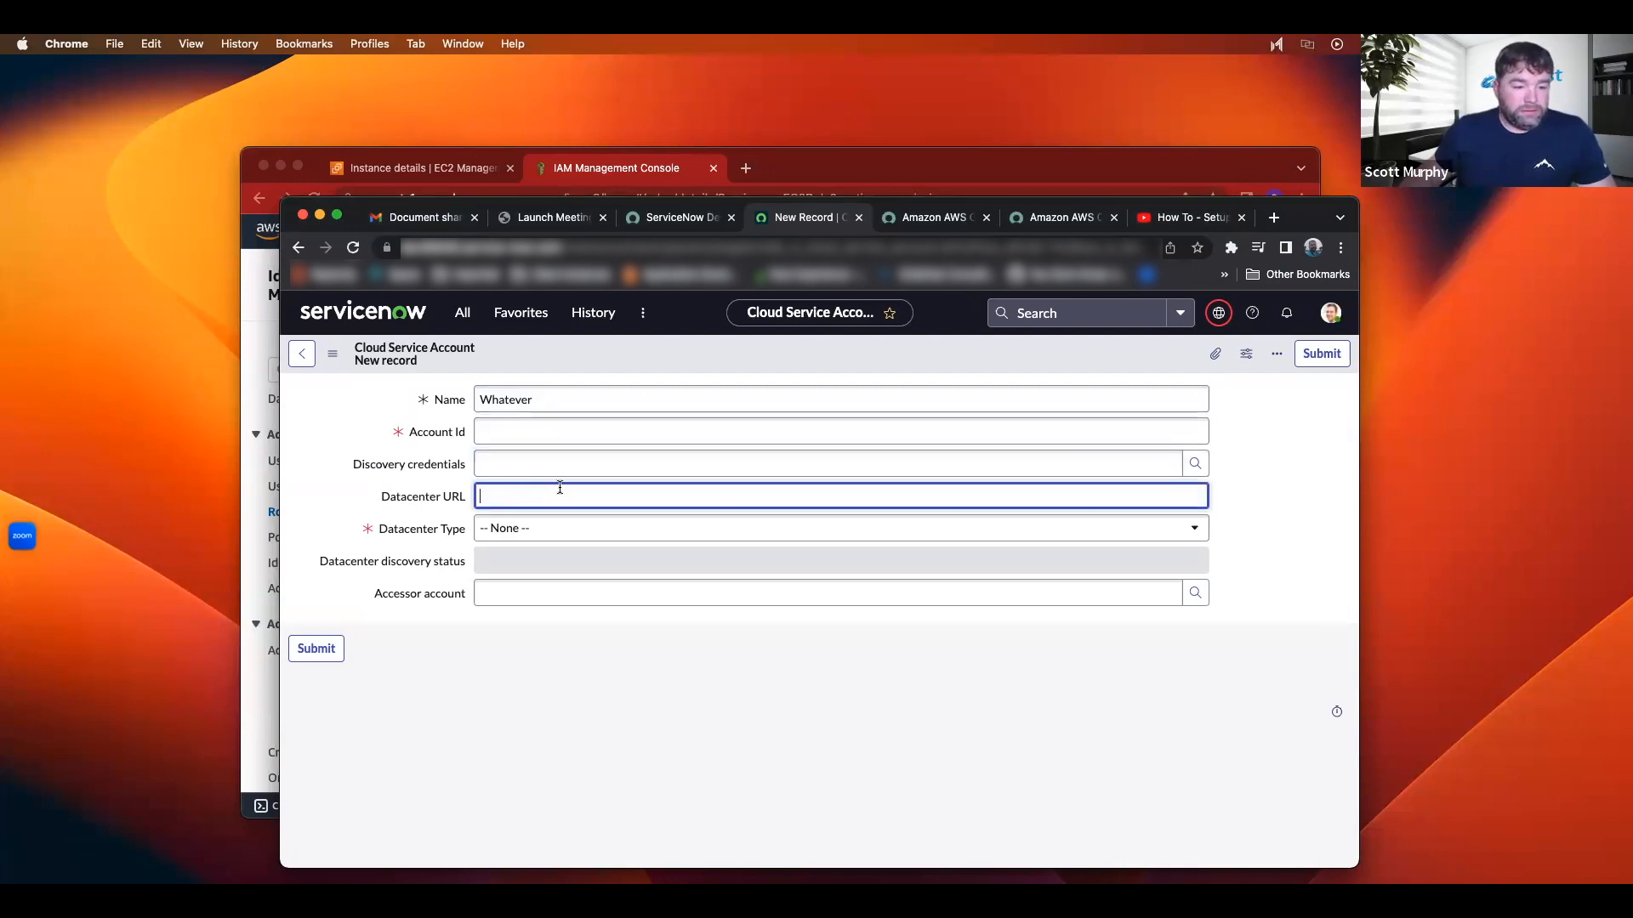
left_click(502, 536)
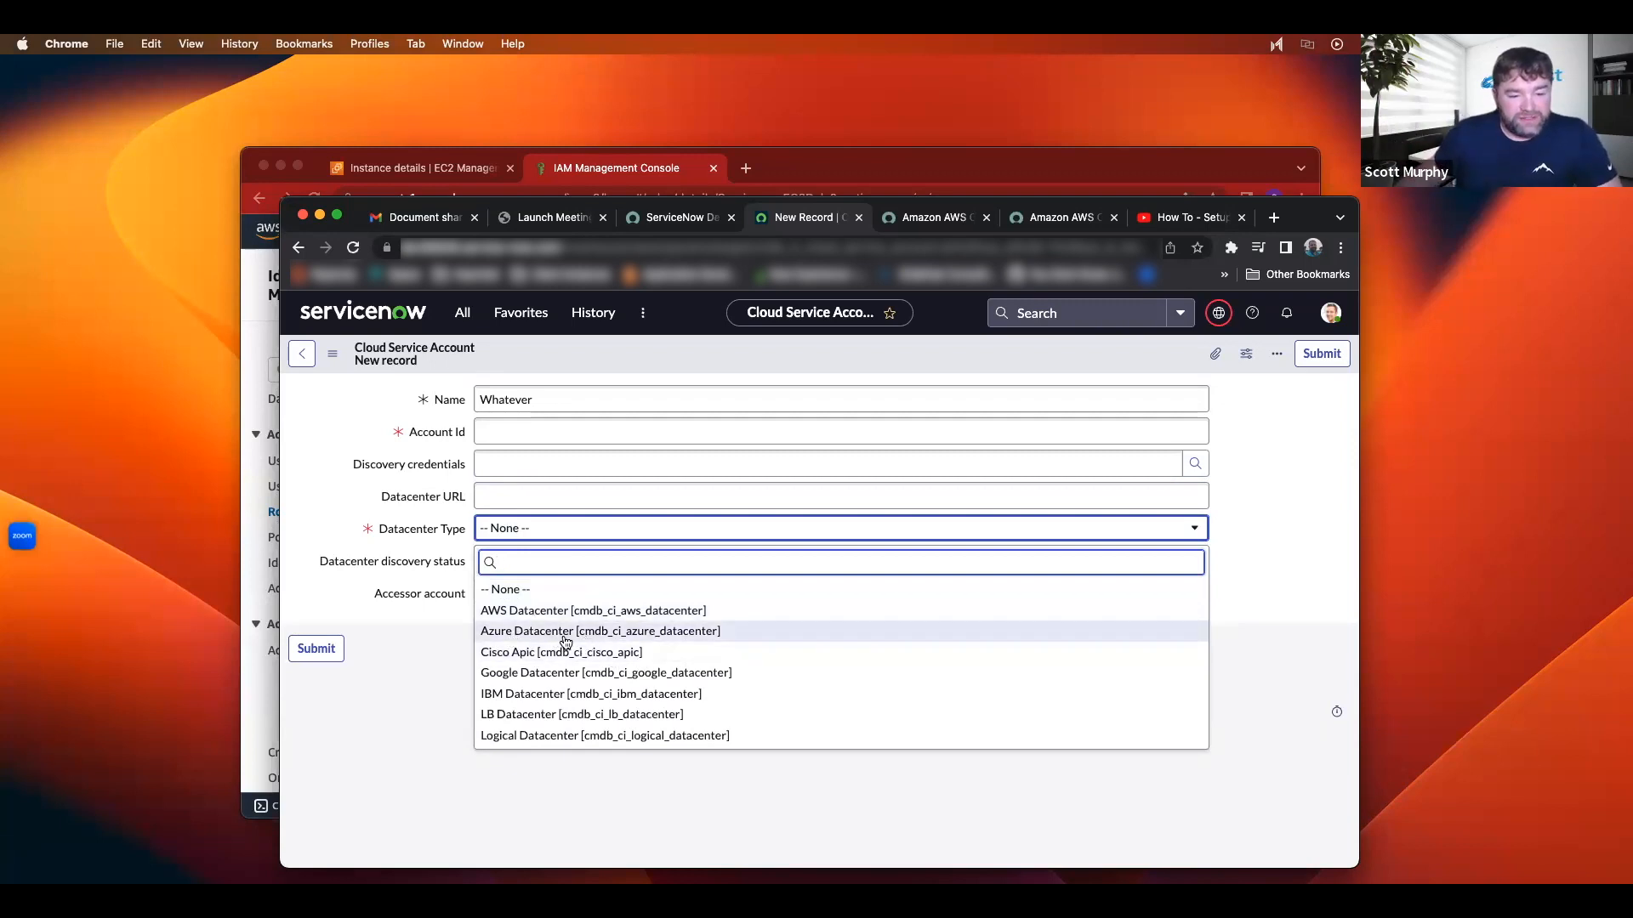
scroll(564, 680, "down", 1)
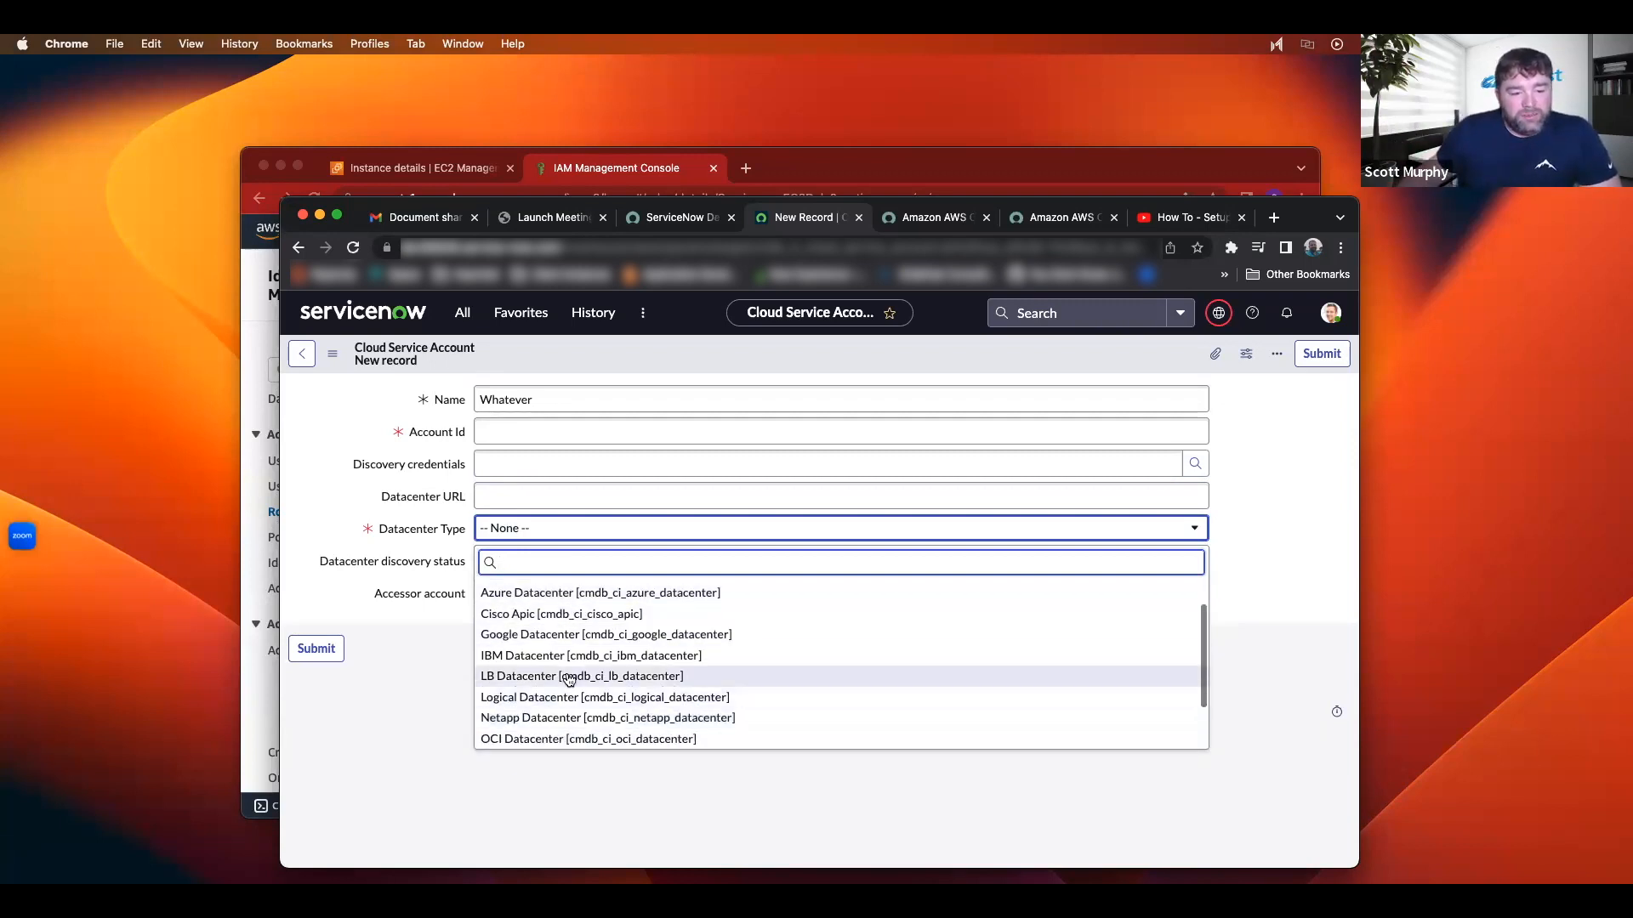
scroll(564, 680, "up", 2)
scroll(565, 678, "down", 3)
scroll(545, 664, "up", 3)
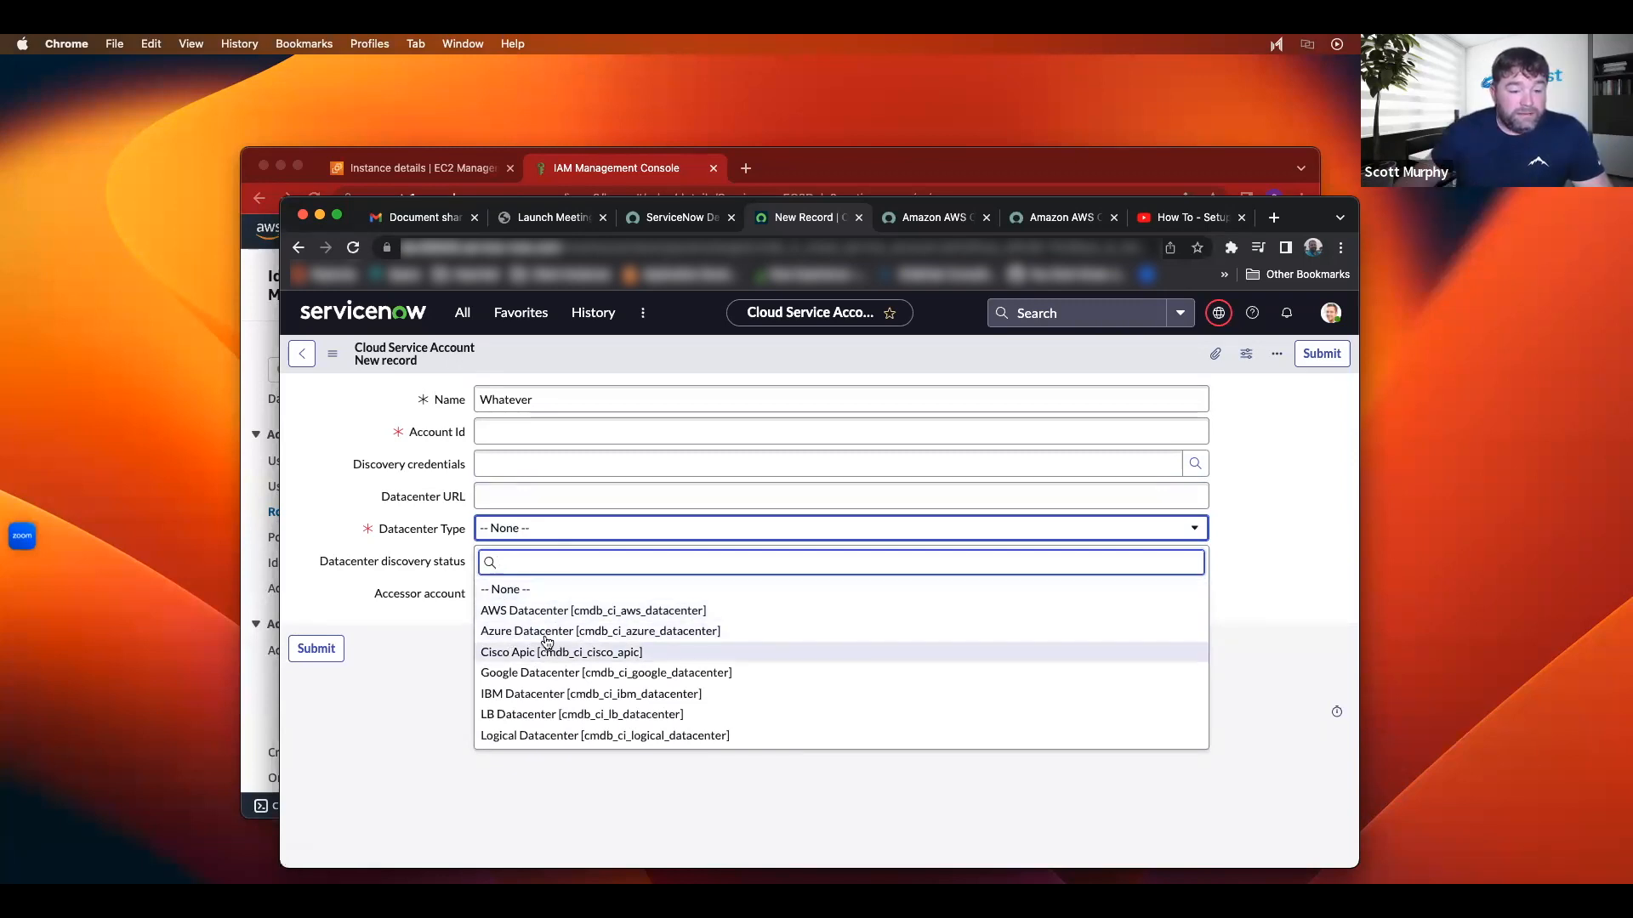
left_click(529, 612)
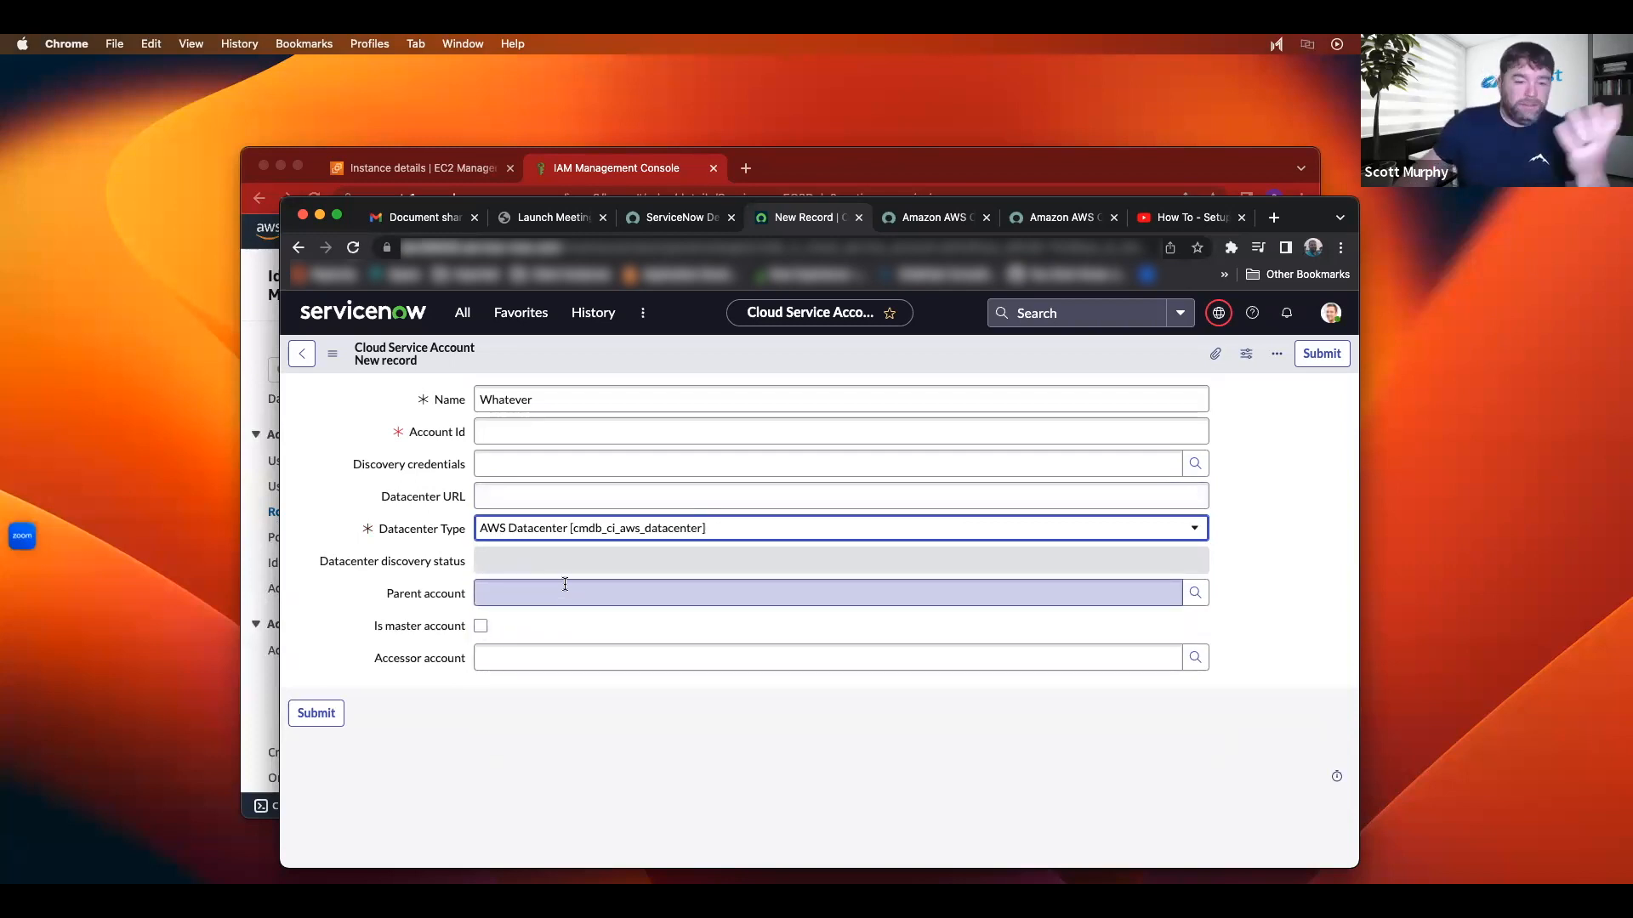
left_click(301, 353)
left_click(862, 641)
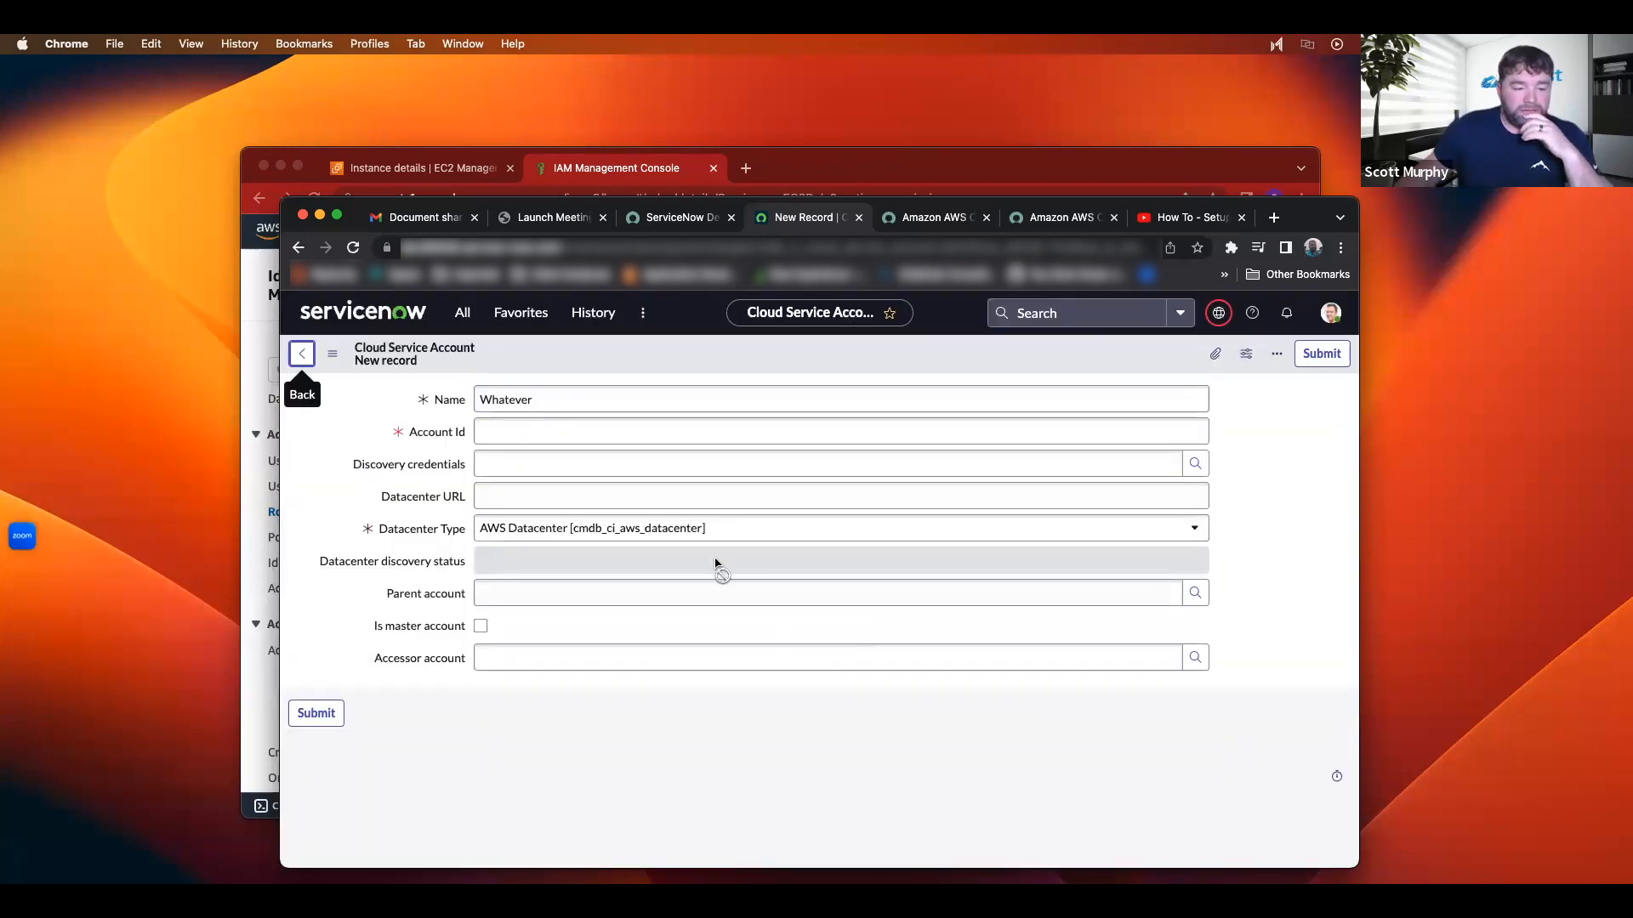
left_click(302, 356)
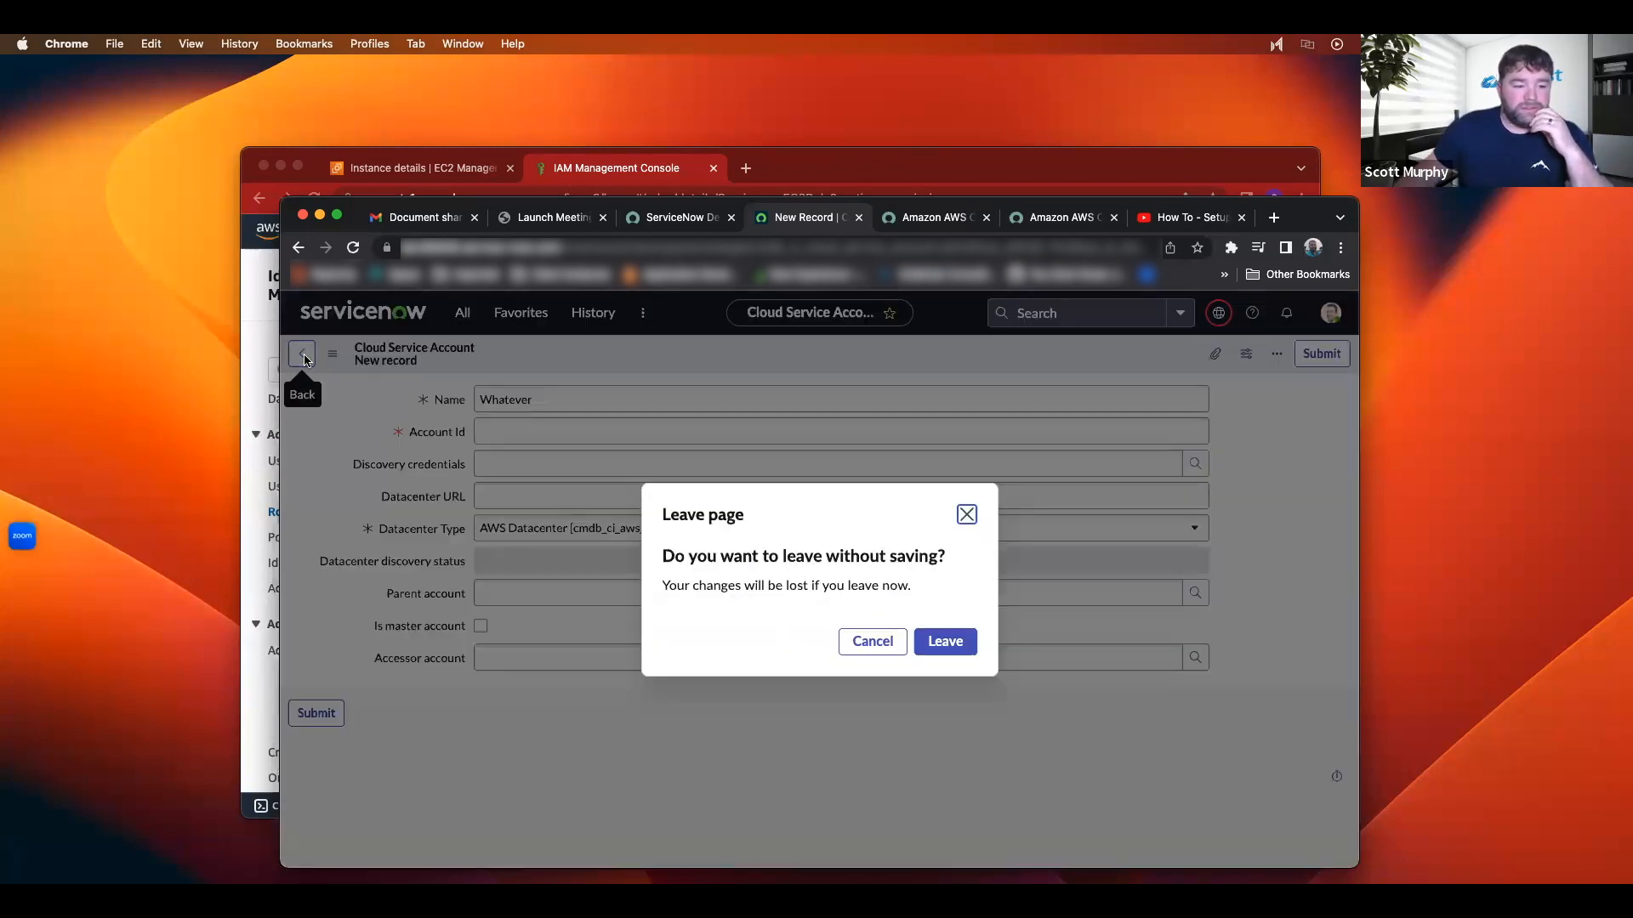
left_click(934, 655)
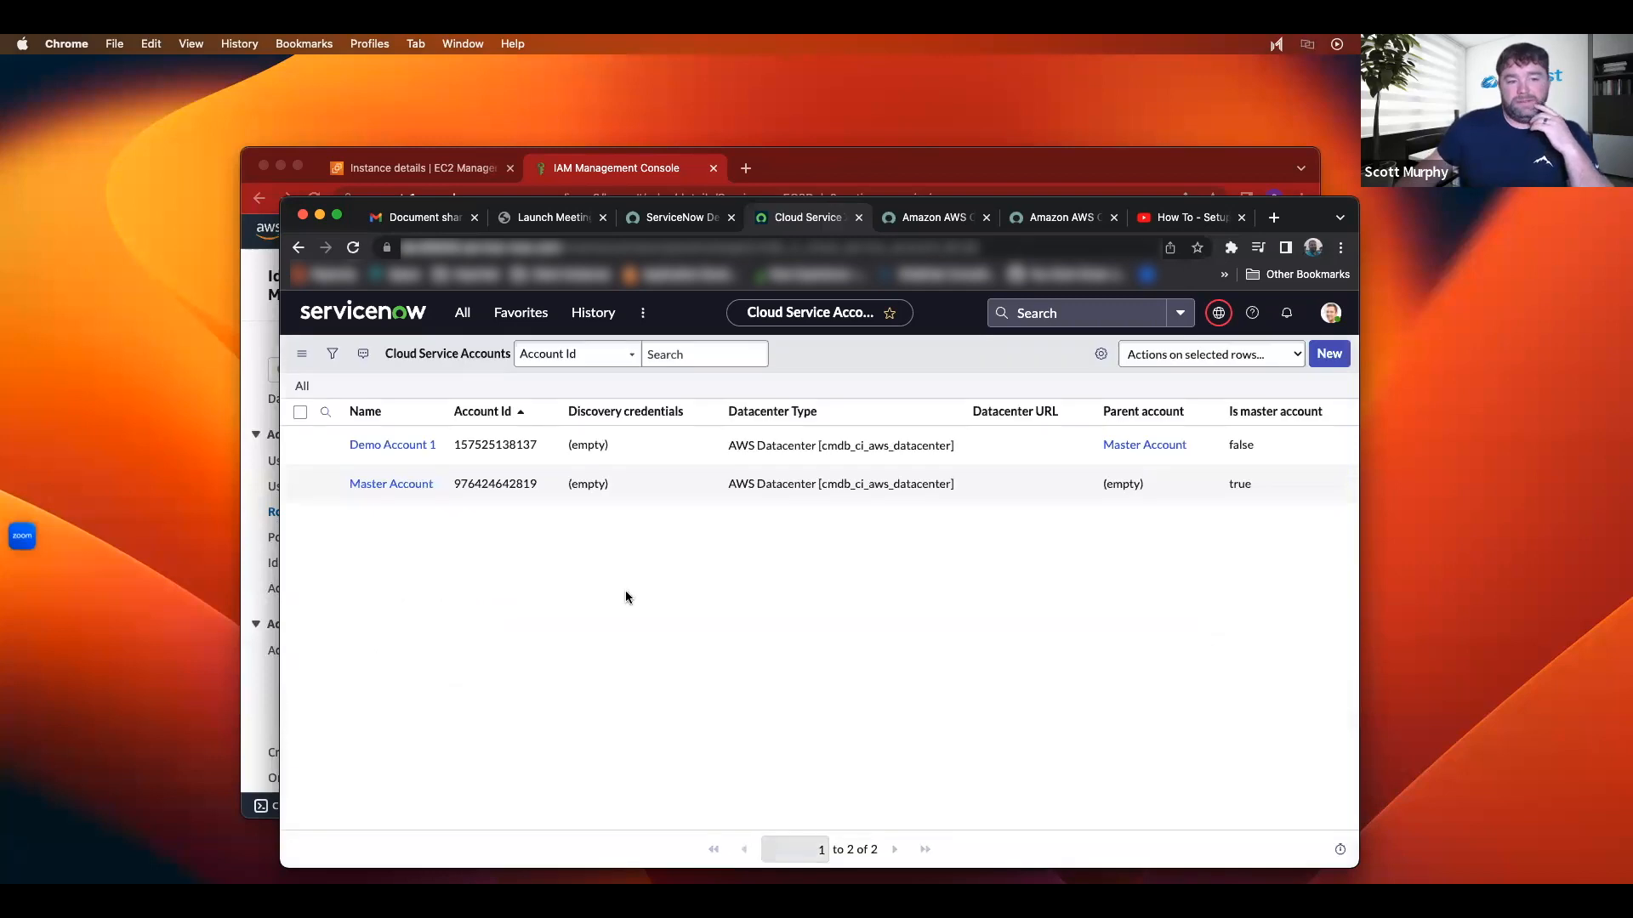
Step: Open the Master Account record and check that its accessor account is Demo Account 1
left_click(402, 492)
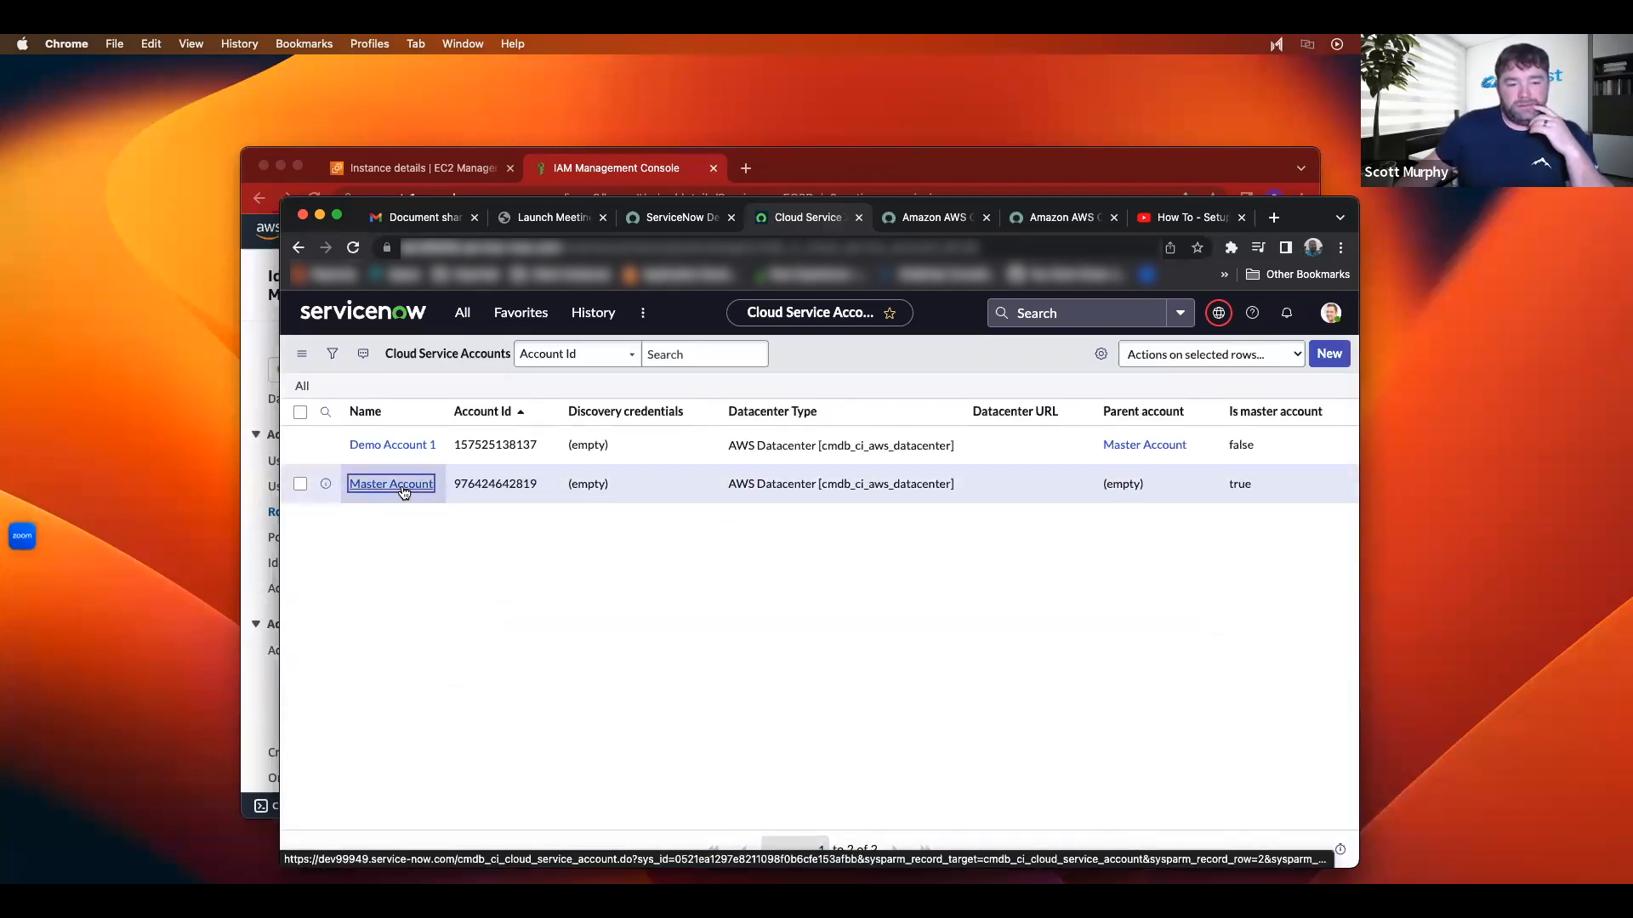
left_click(403, 492)
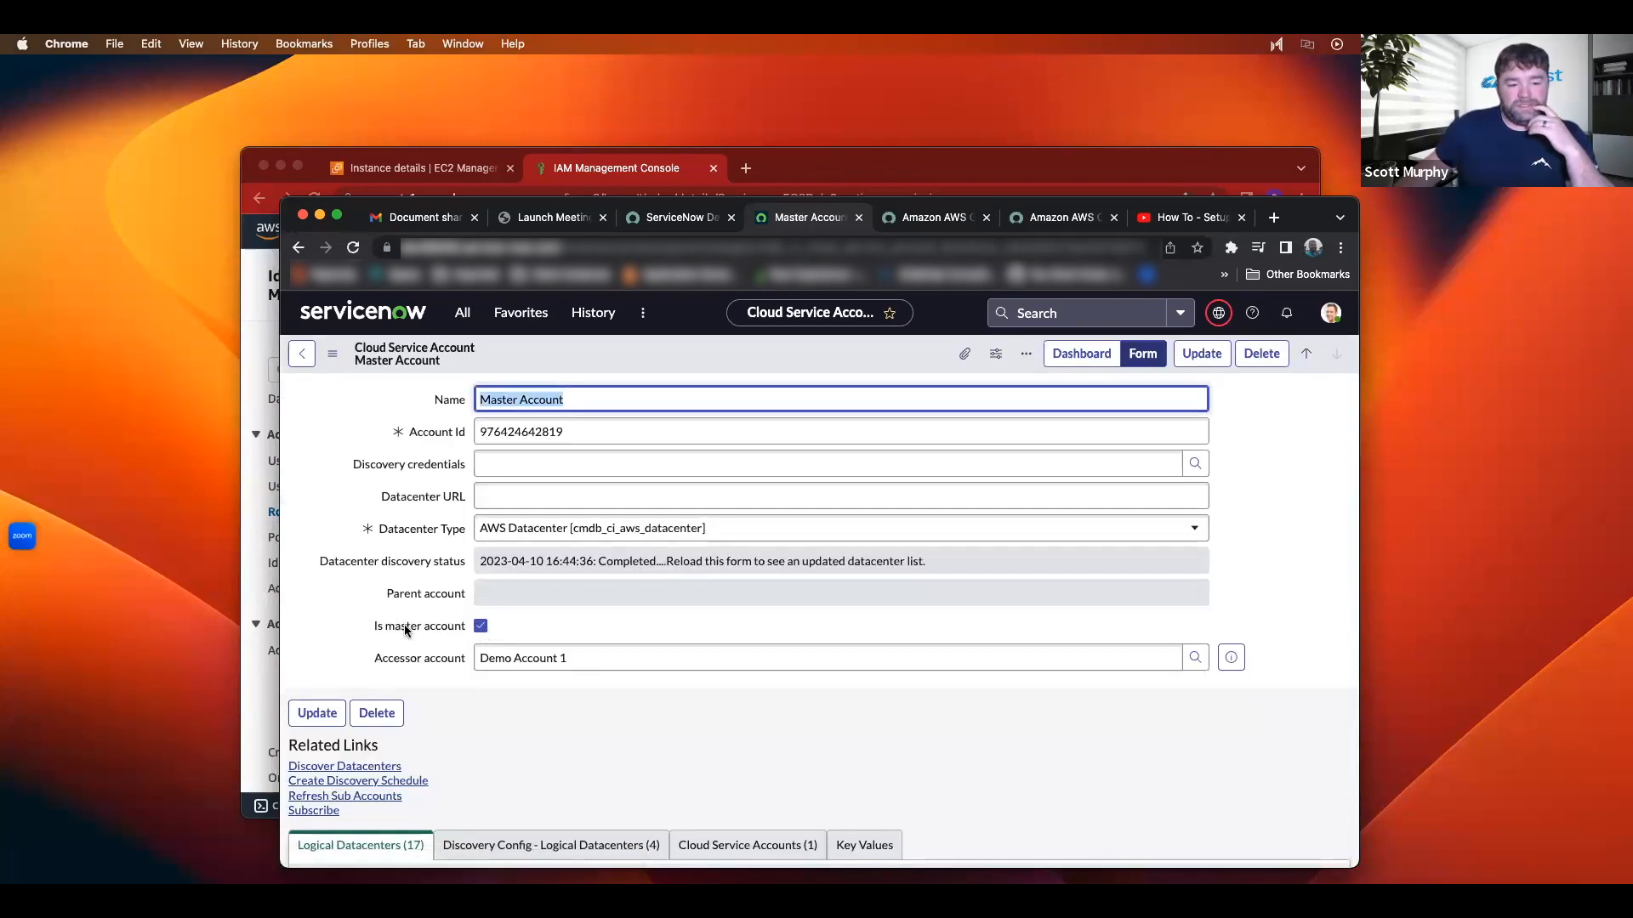
scroll(399, 622, "down", 1)
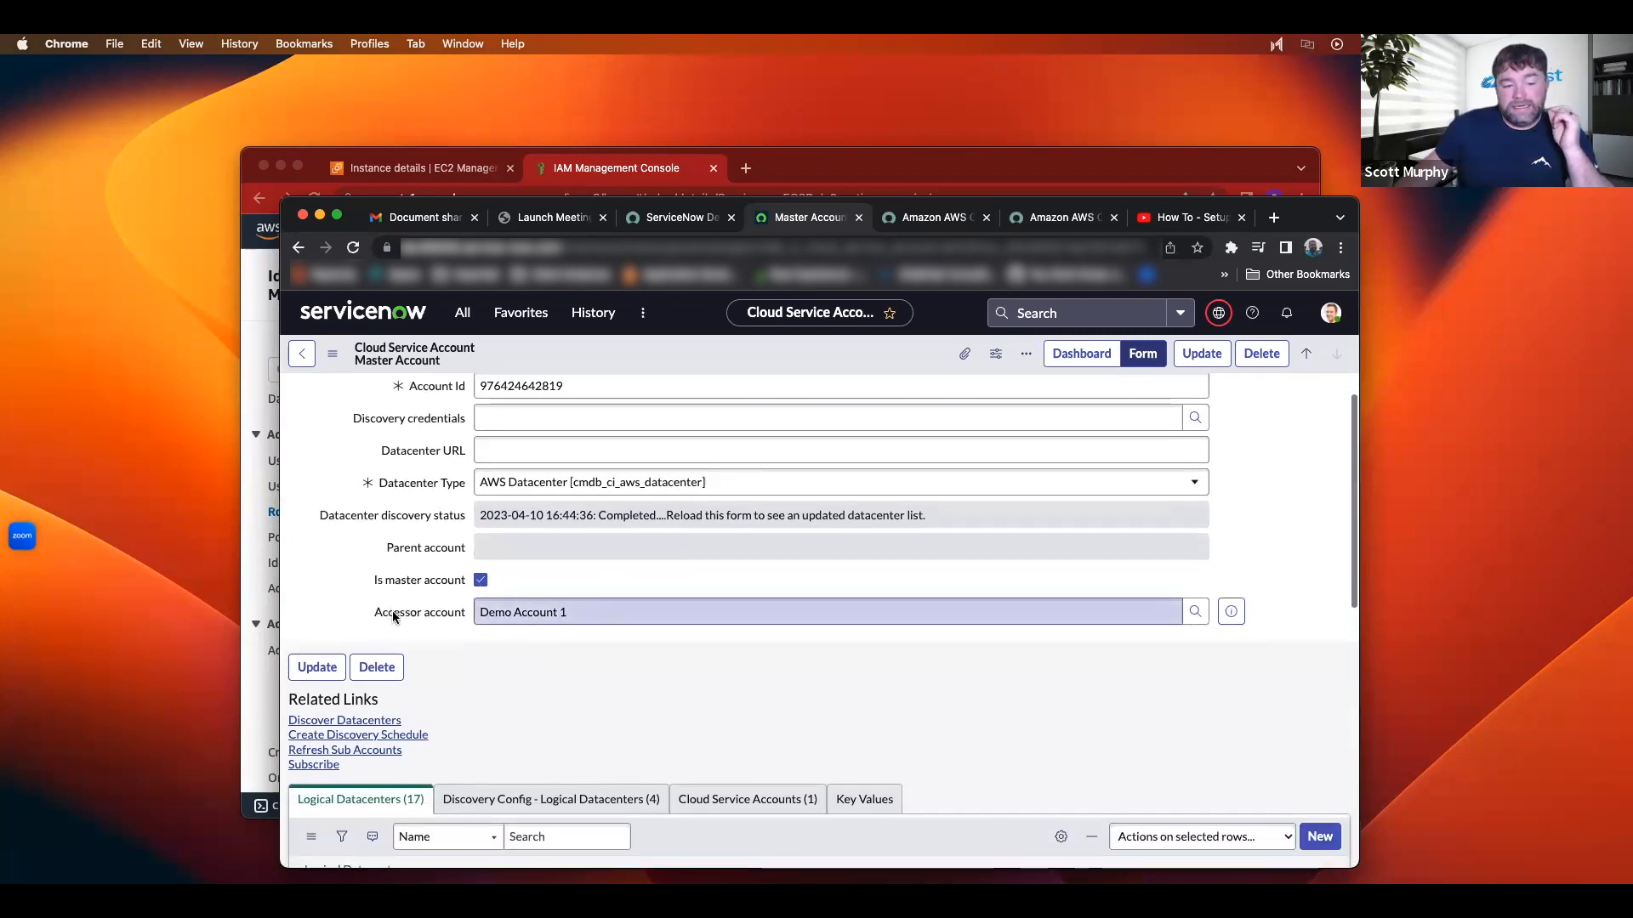
left_click(606, 610)
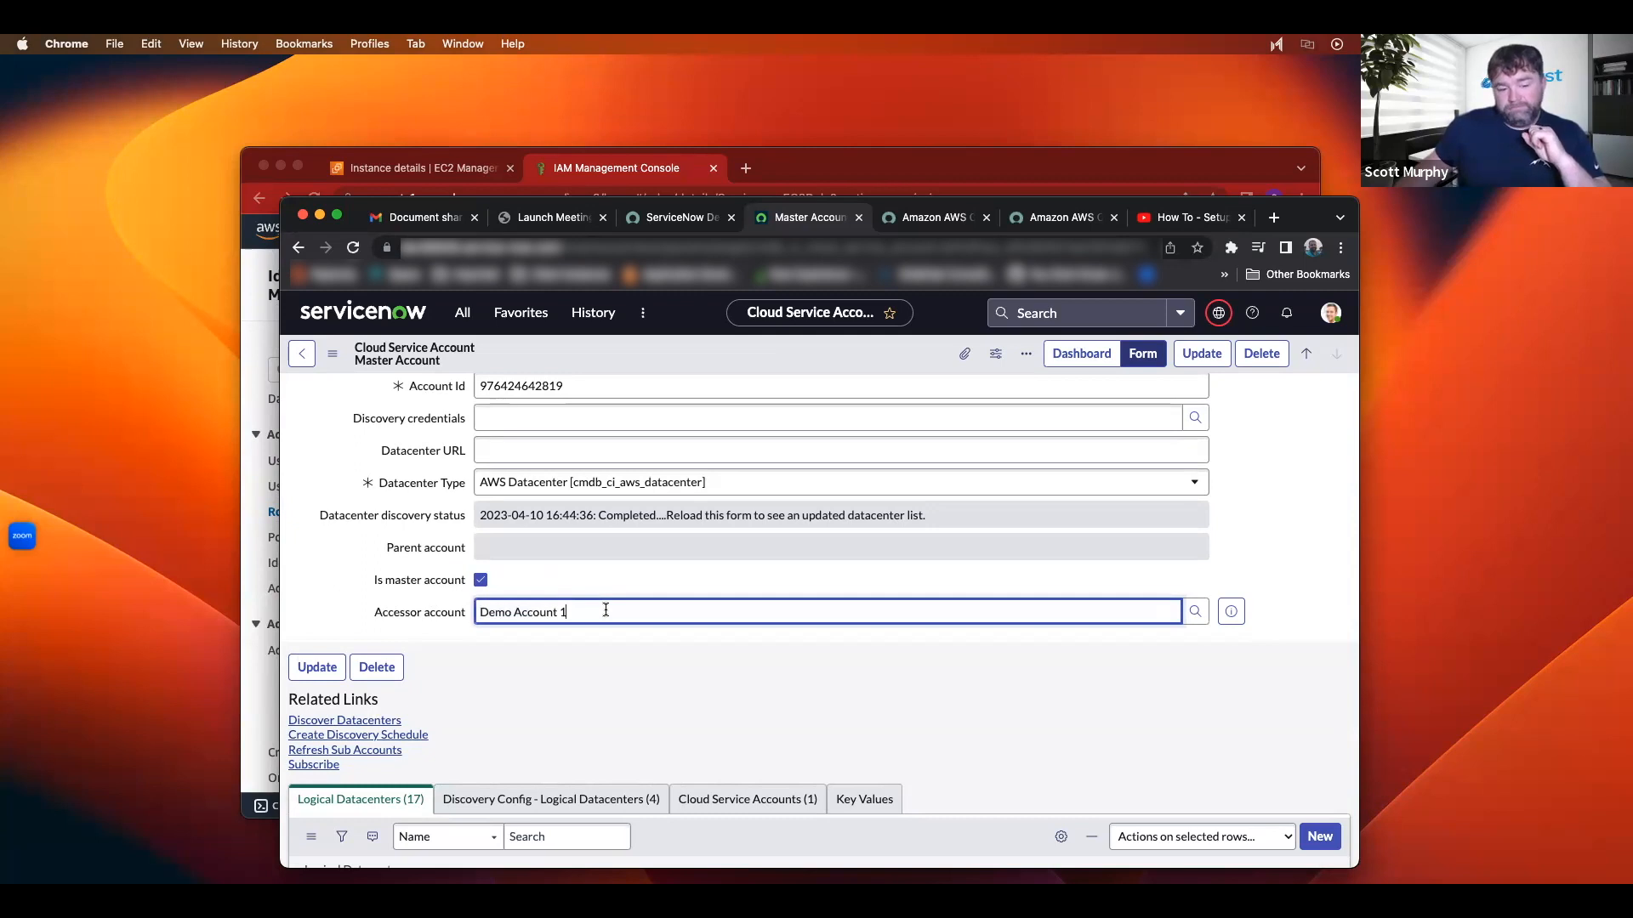
scroll(605, 609, "up", 1)
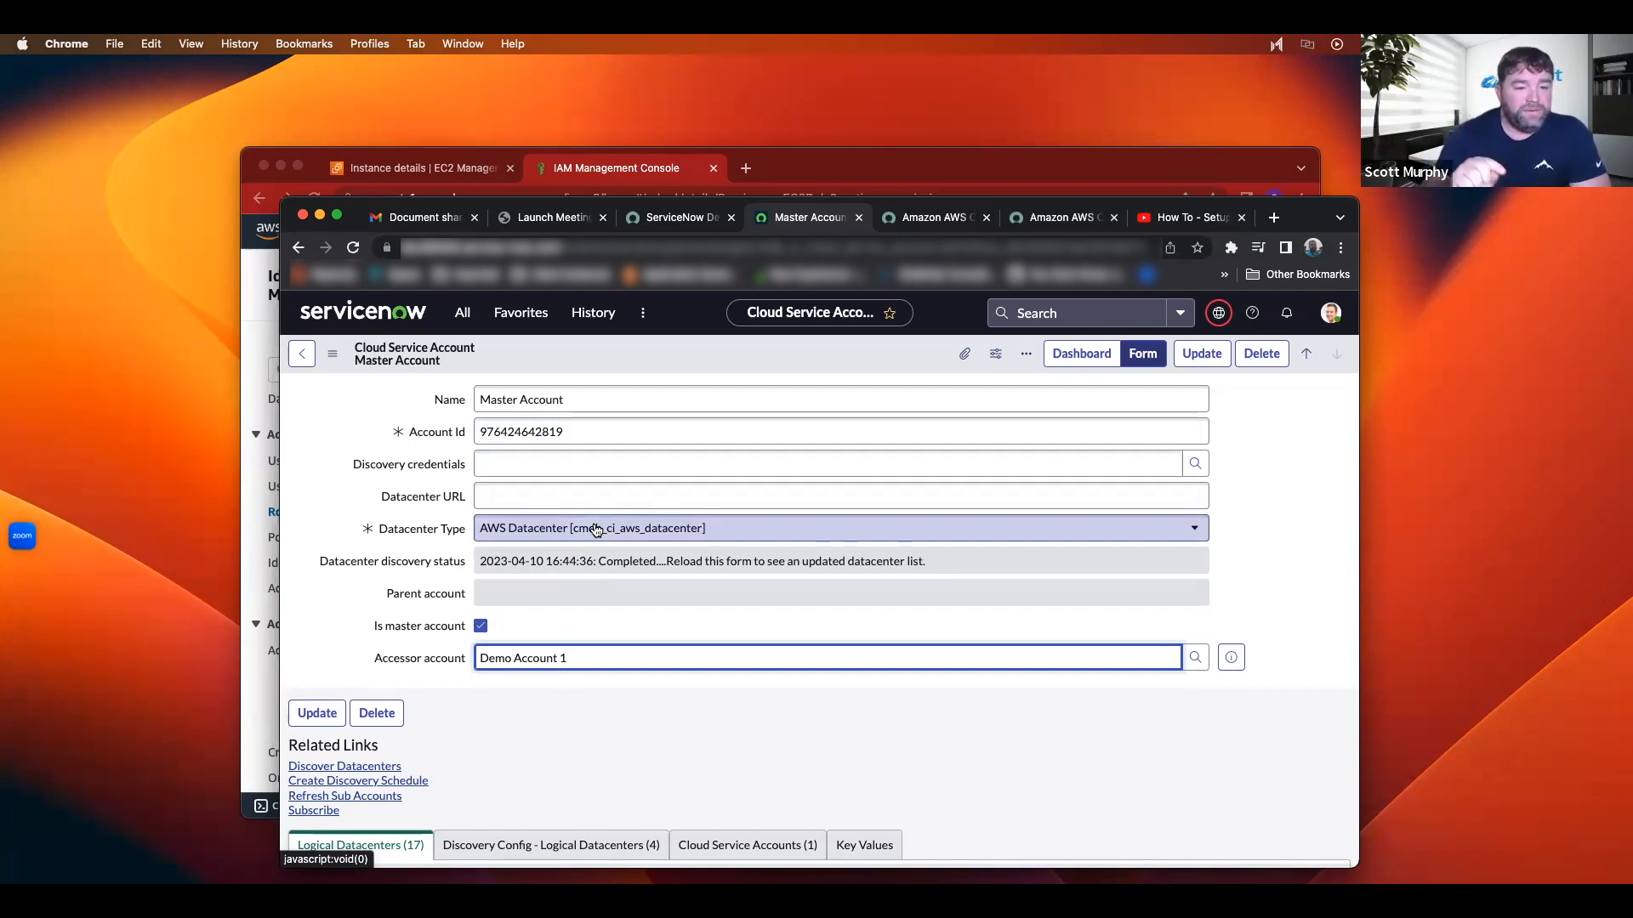
Step: Move to the Demo Account 1 record and confirm its parent account is Master Account
left_click(1304, 354)
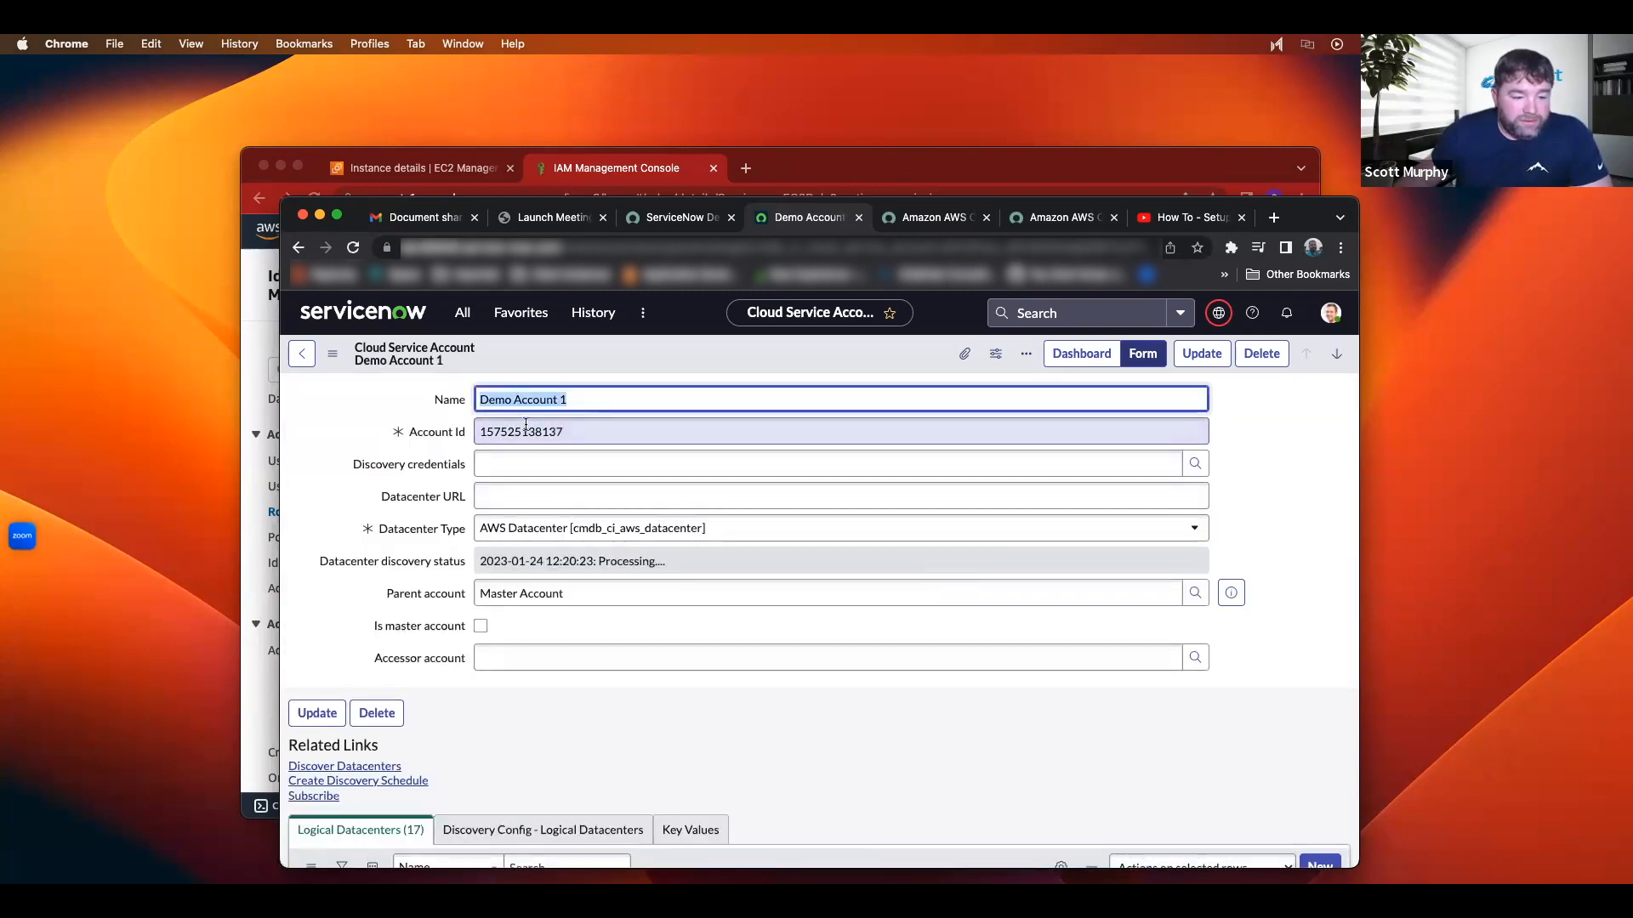
left_click(585, 593)
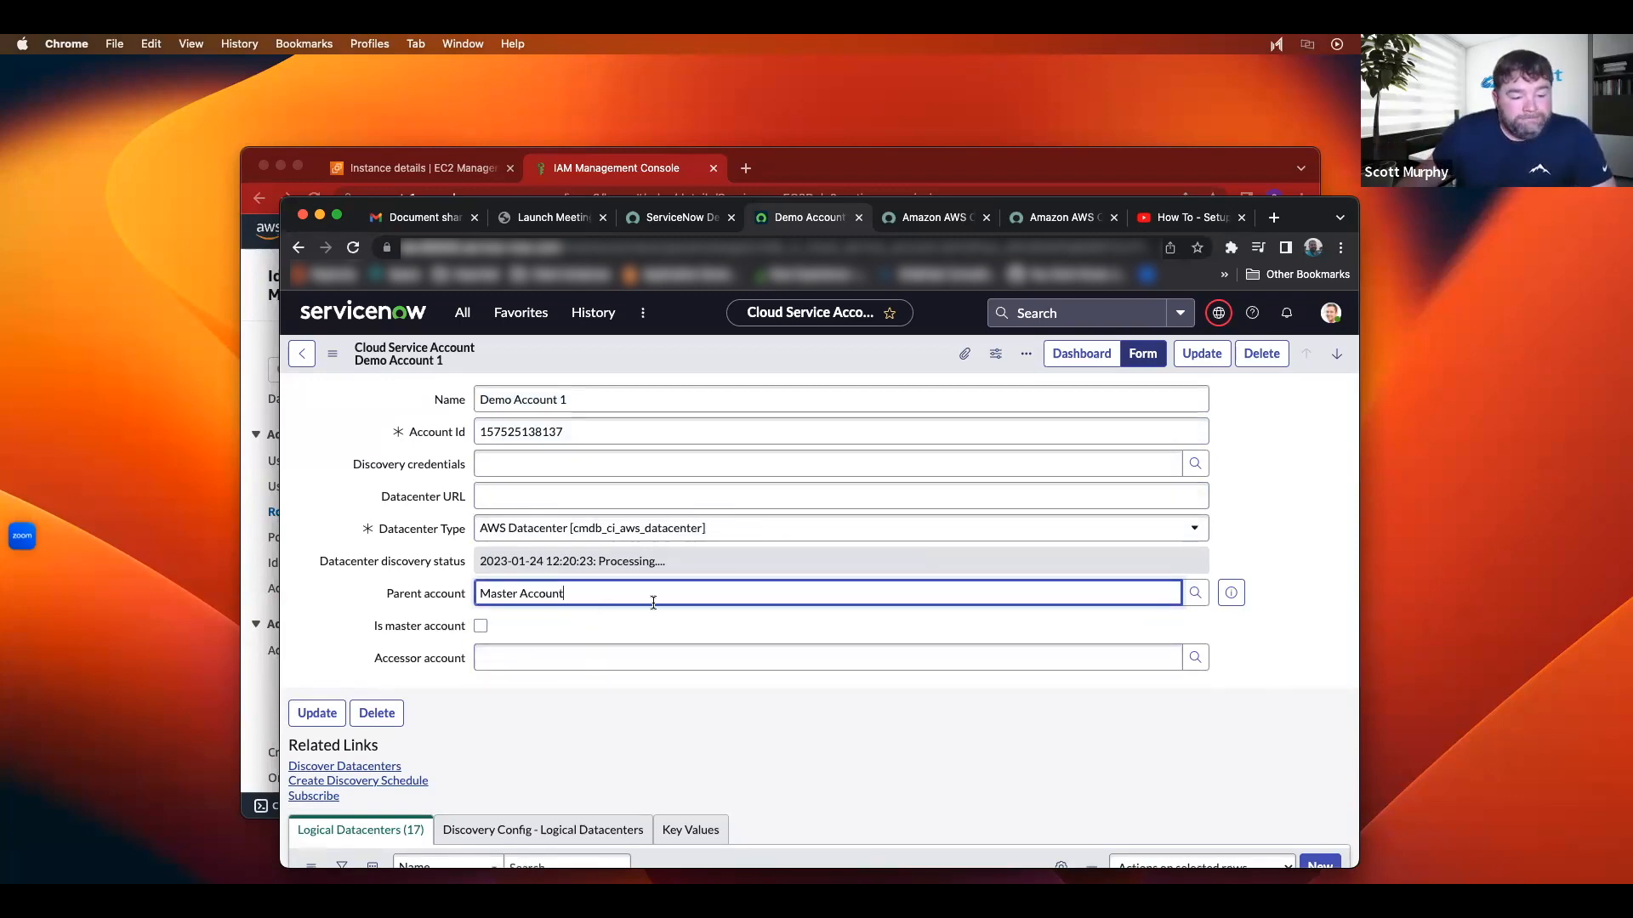
scroll(653, 602, "down", 3)
scroll(653, 602, "up", 3)
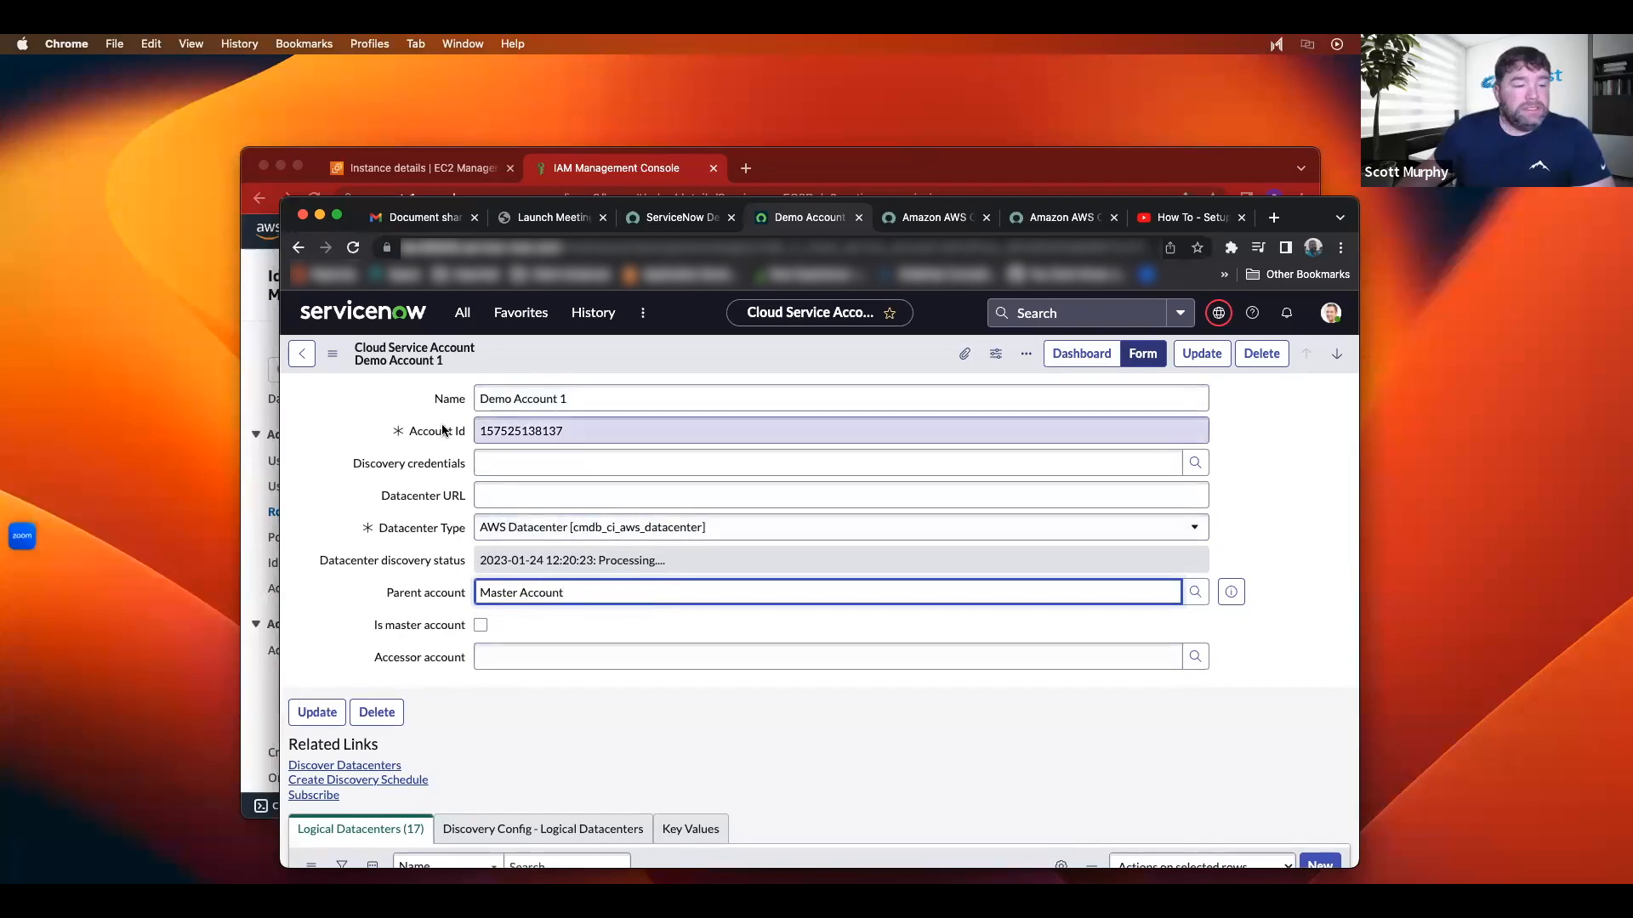
left_click(464, 316)
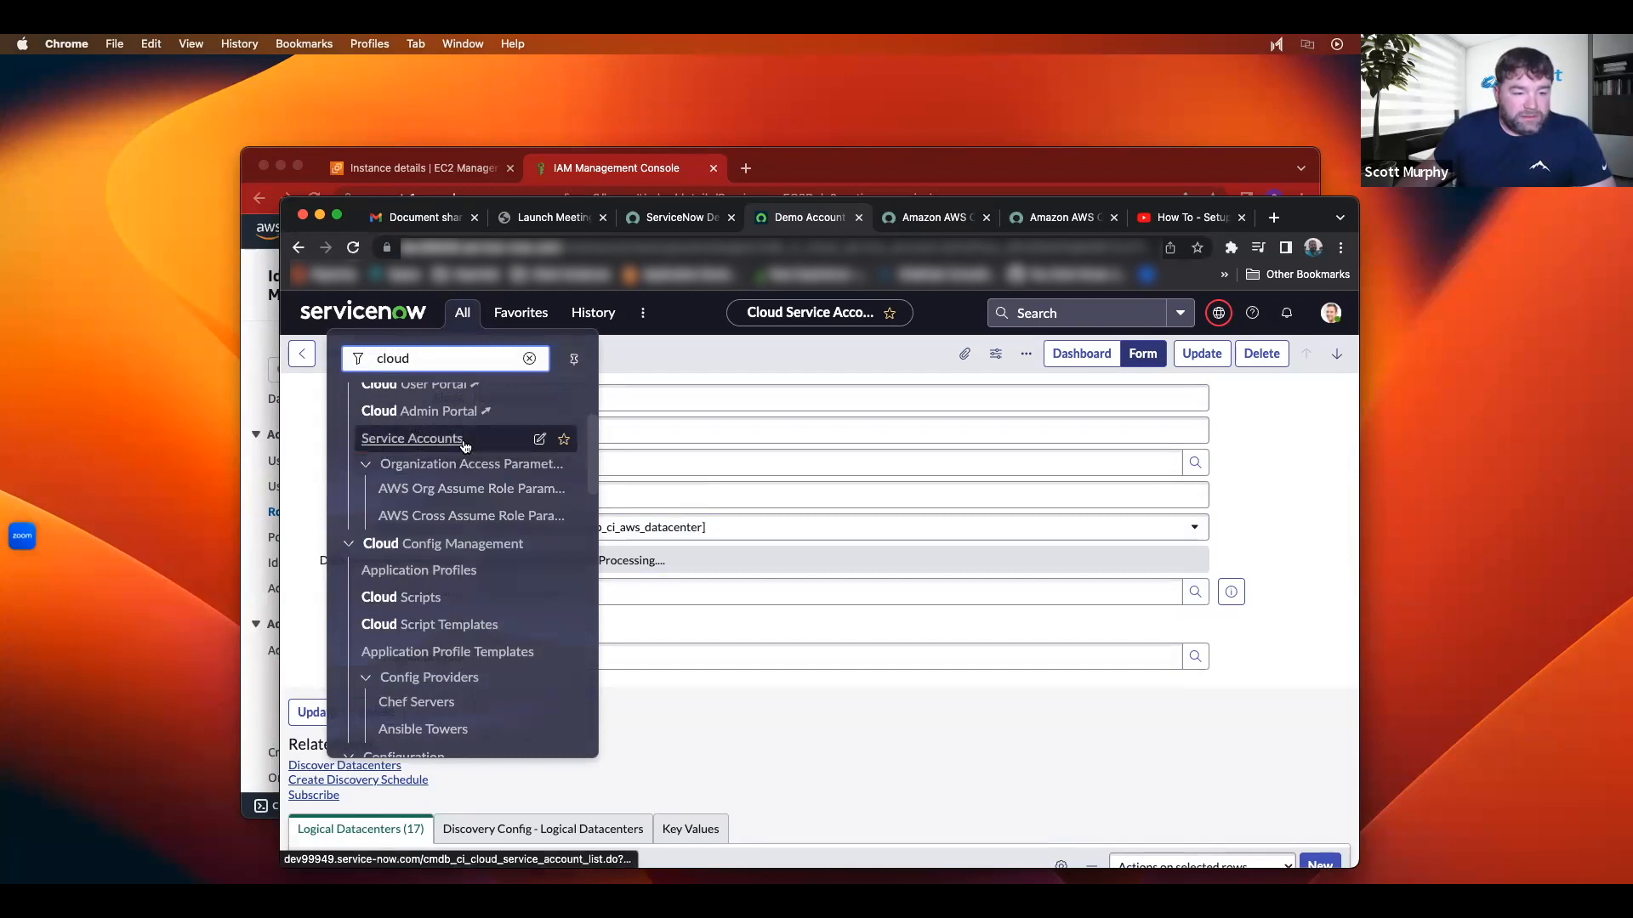
Step: Open Master Account's AWS Cross Assume Role Params record and its ServiceNowAssumedRole access role ARN
left_click(471, 516)
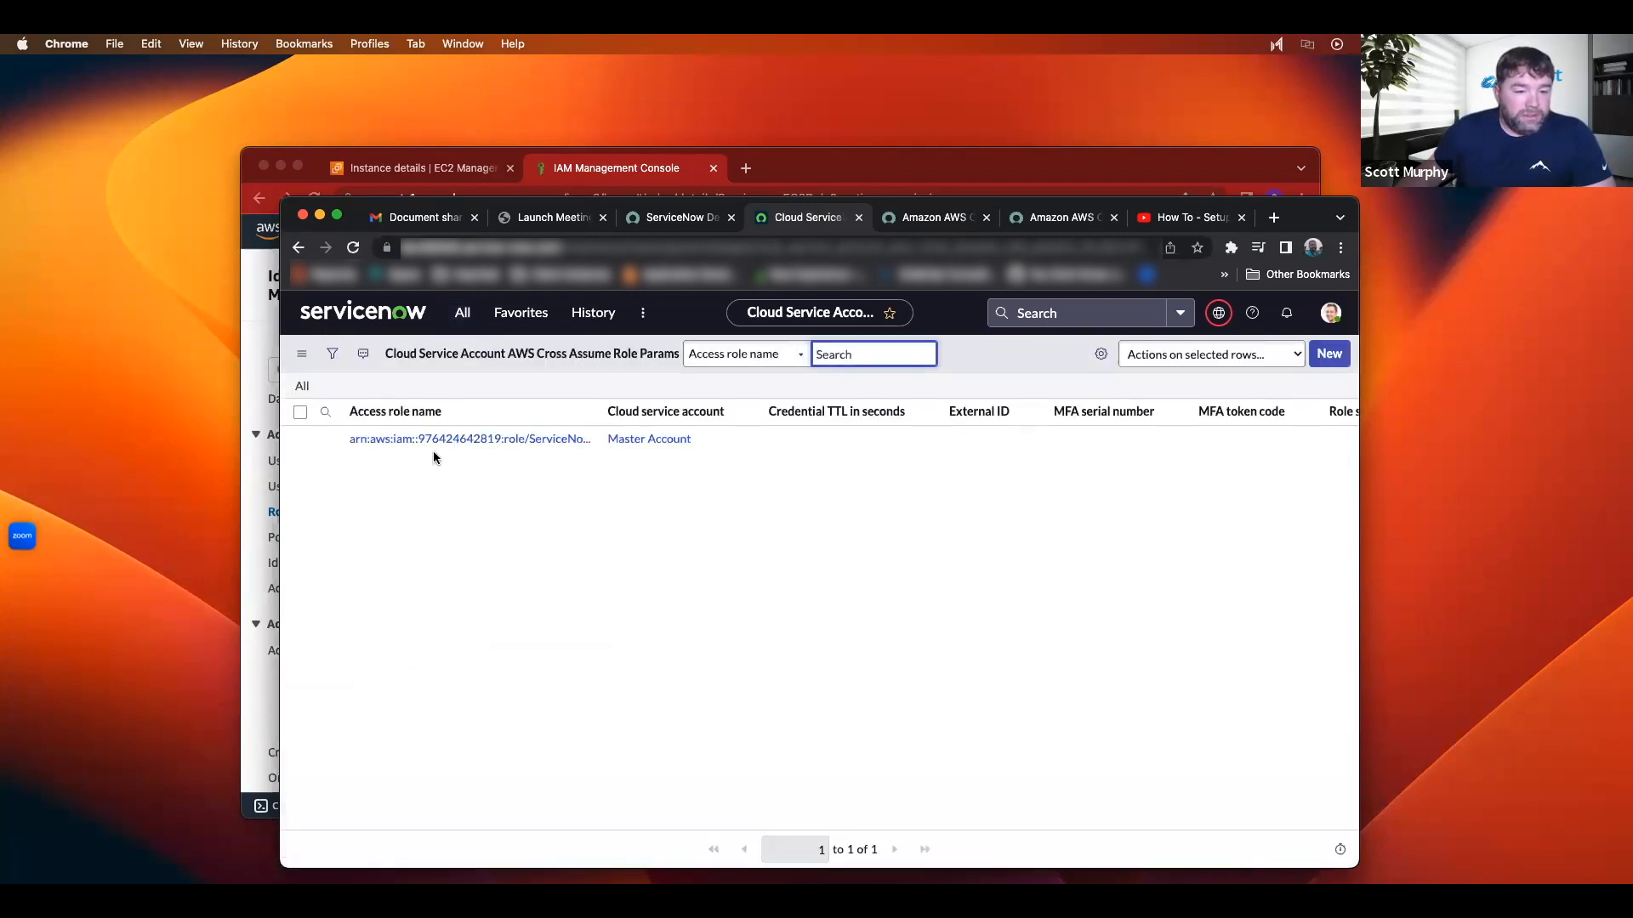
left_click(355, 439)
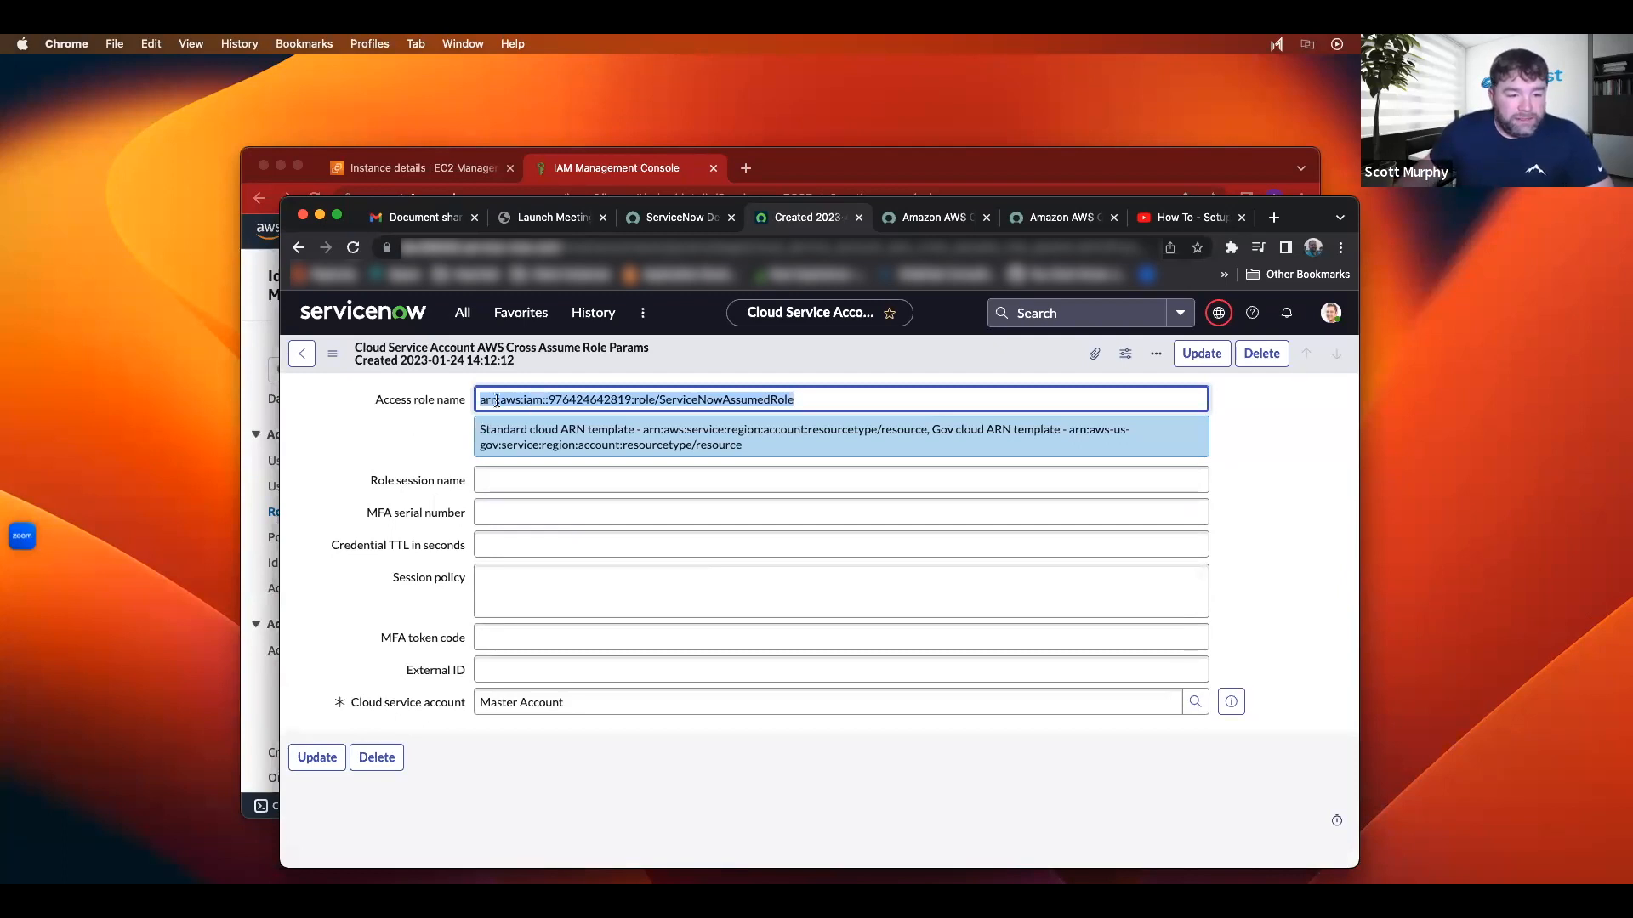
left_click(848, 398)
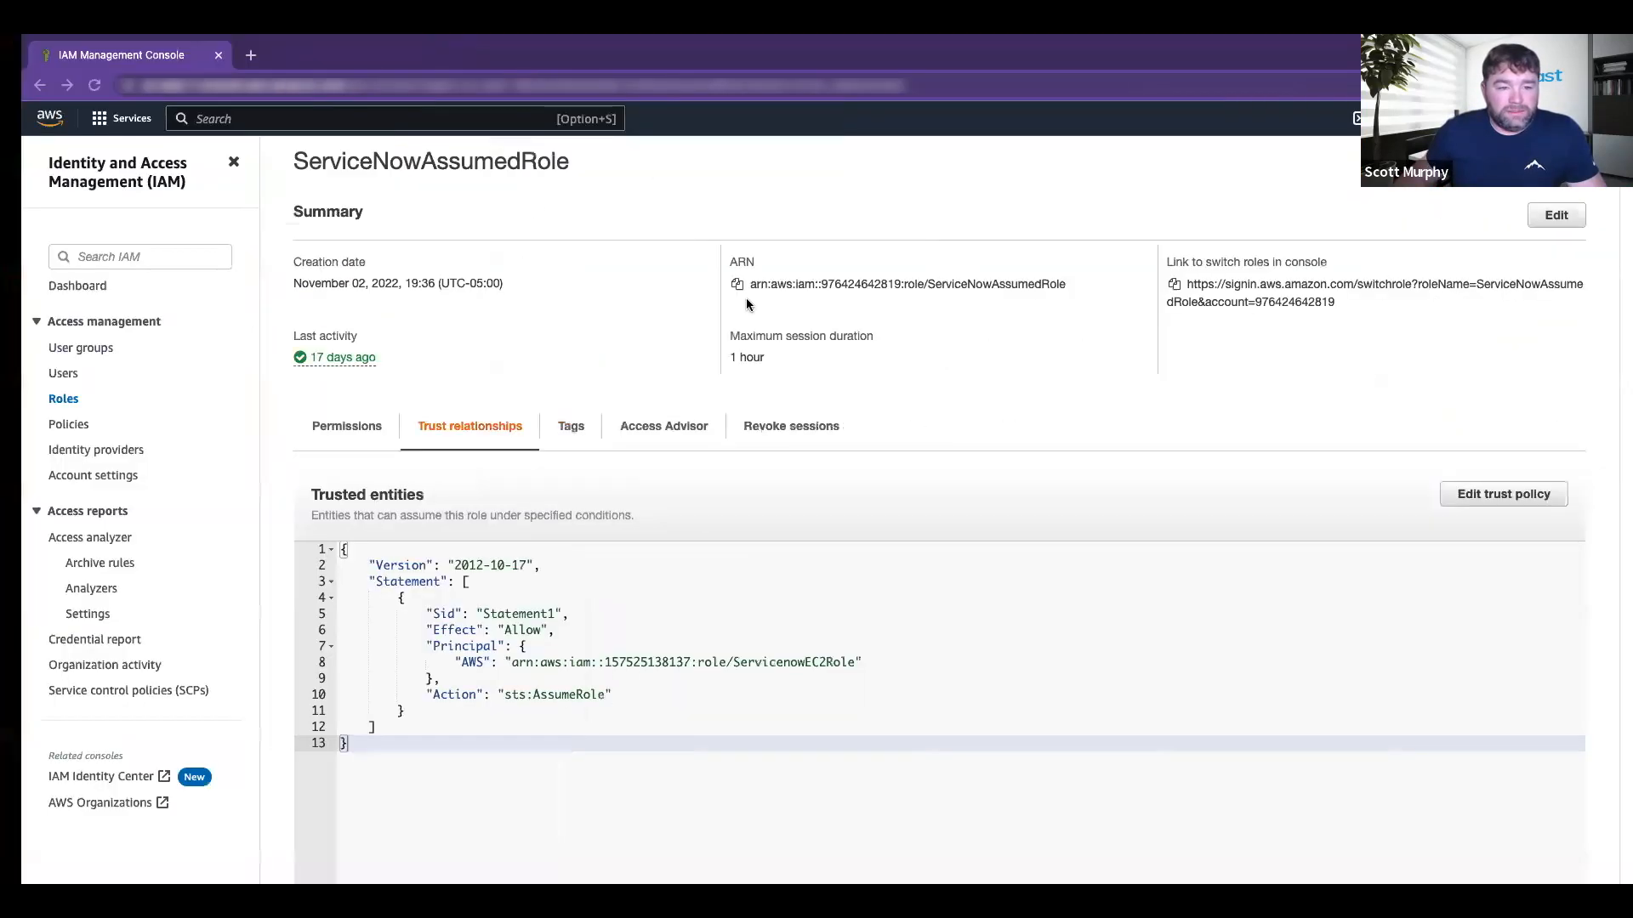
Step: Review ServiceNowAssumedRole's trust relationships in IAM, then return to the ServiceNow window
scroll(809, 285, "down", 1)
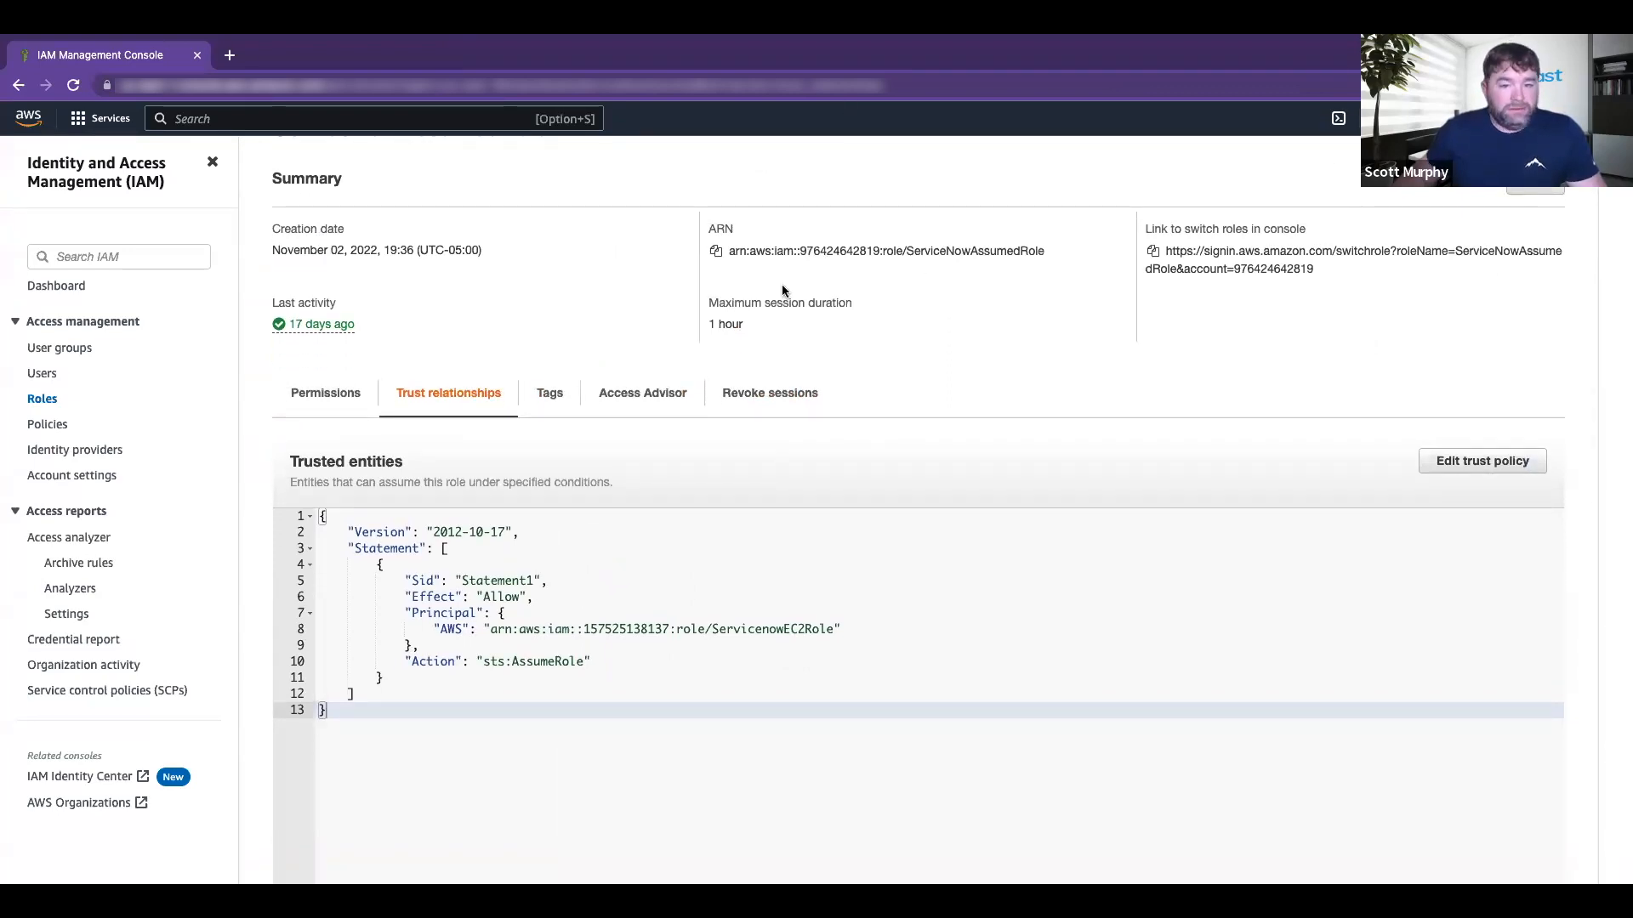
scroll(408, 375, "up", 2)
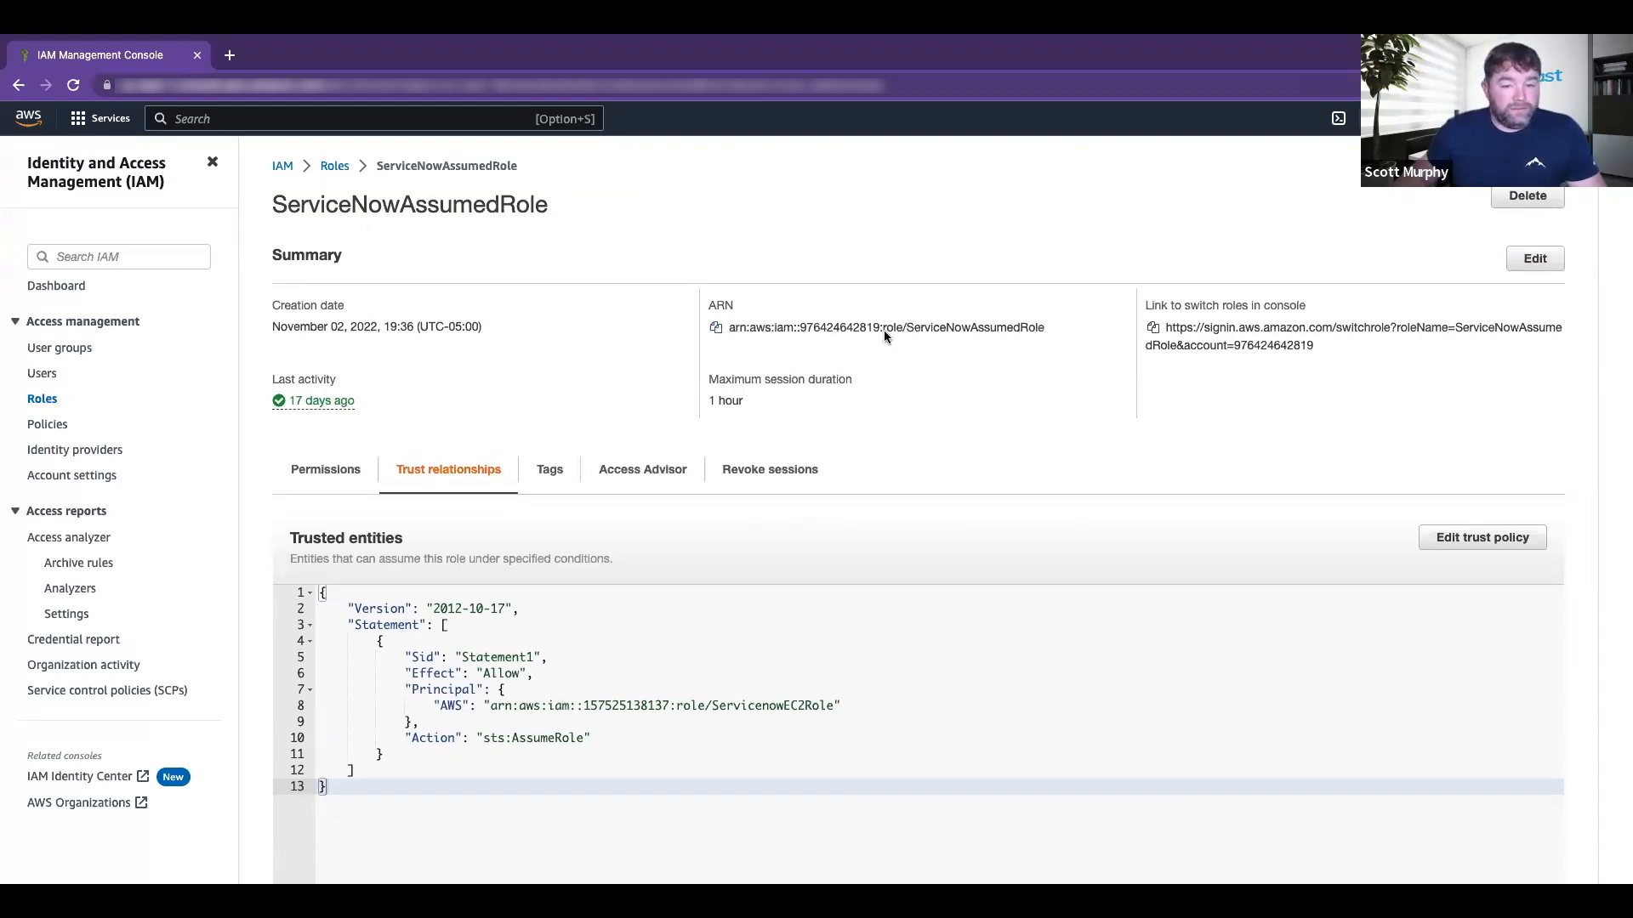
key("ctrl+Left")
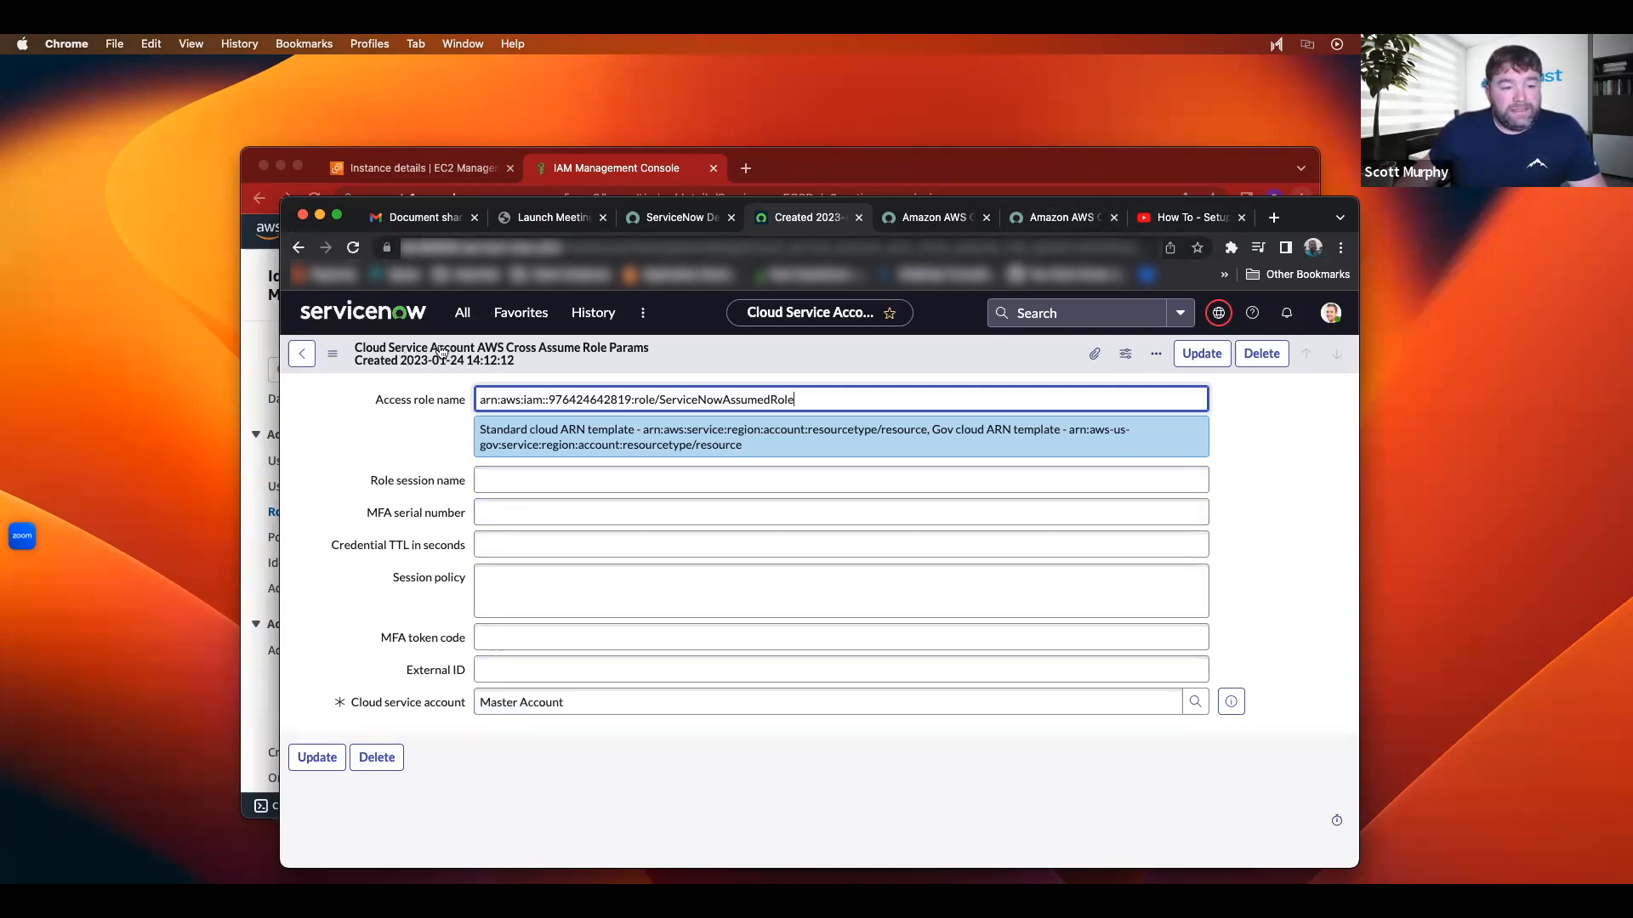
left_click(459, 315)
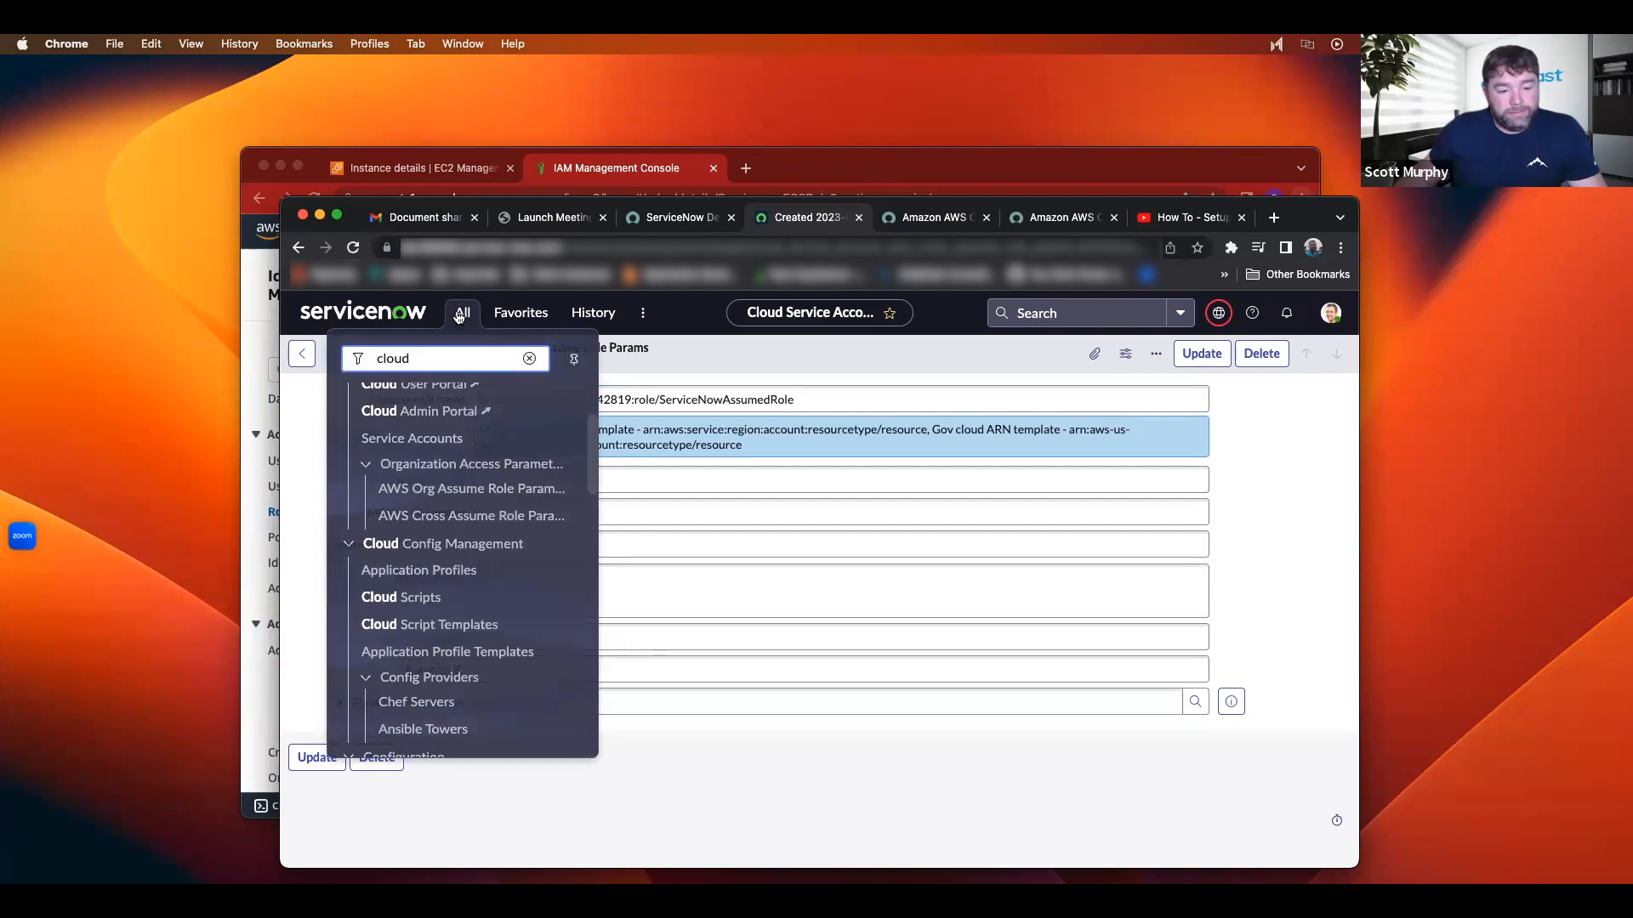
Step: Open Master Account from Cloud Service Accounts and scroll to its 17 logical datacenters
left_click(419, 444)
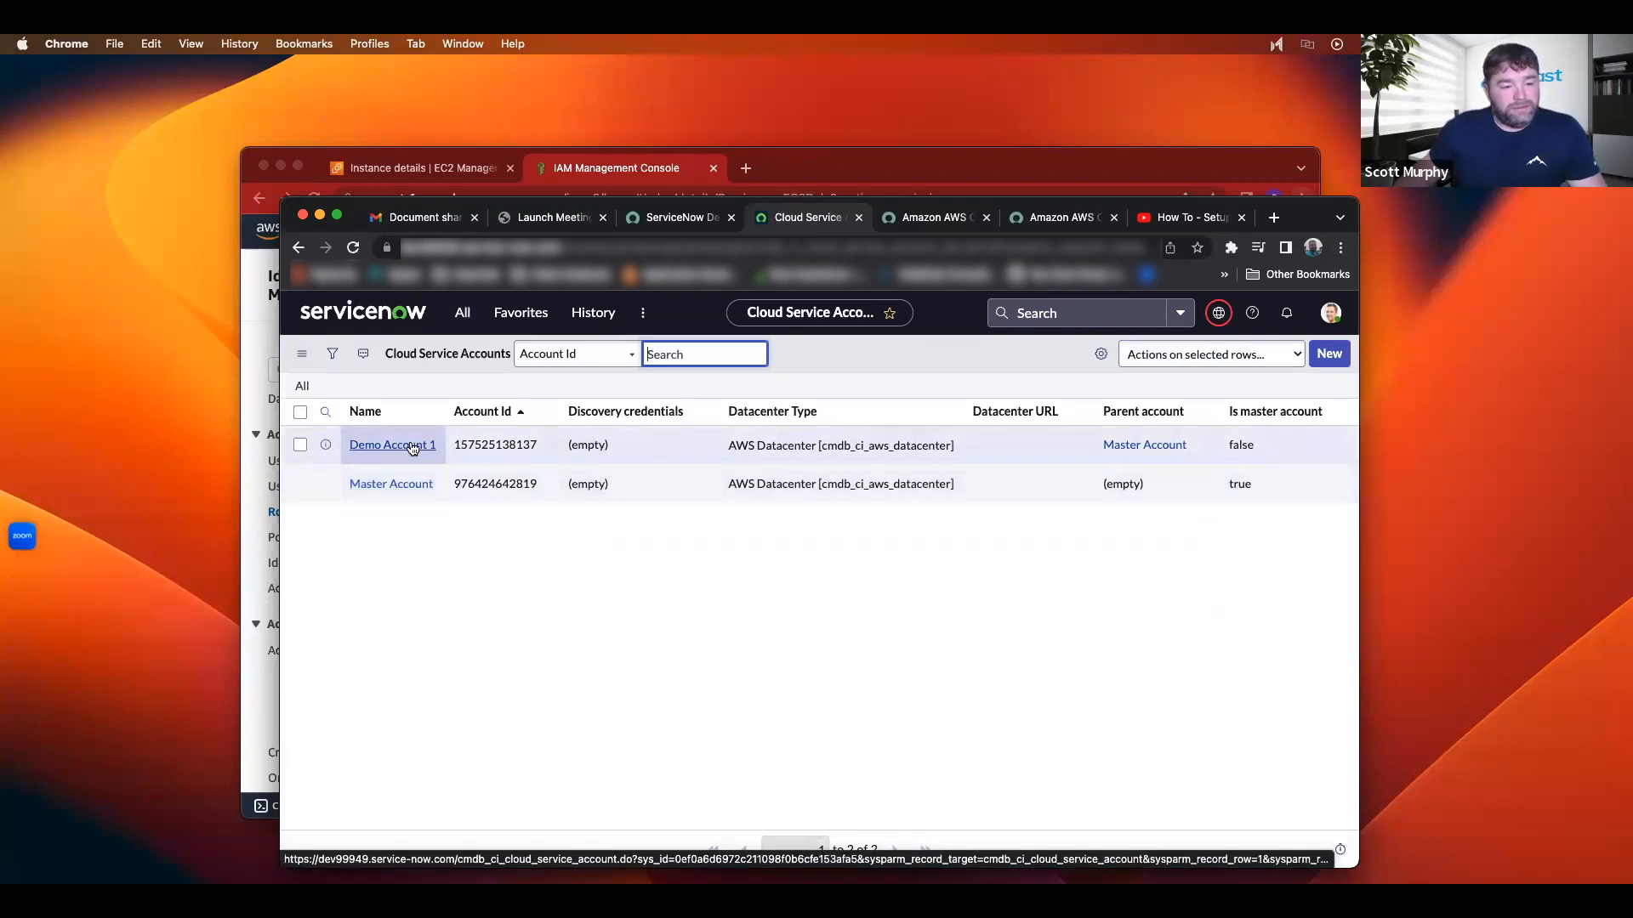
left_click(400, 486)
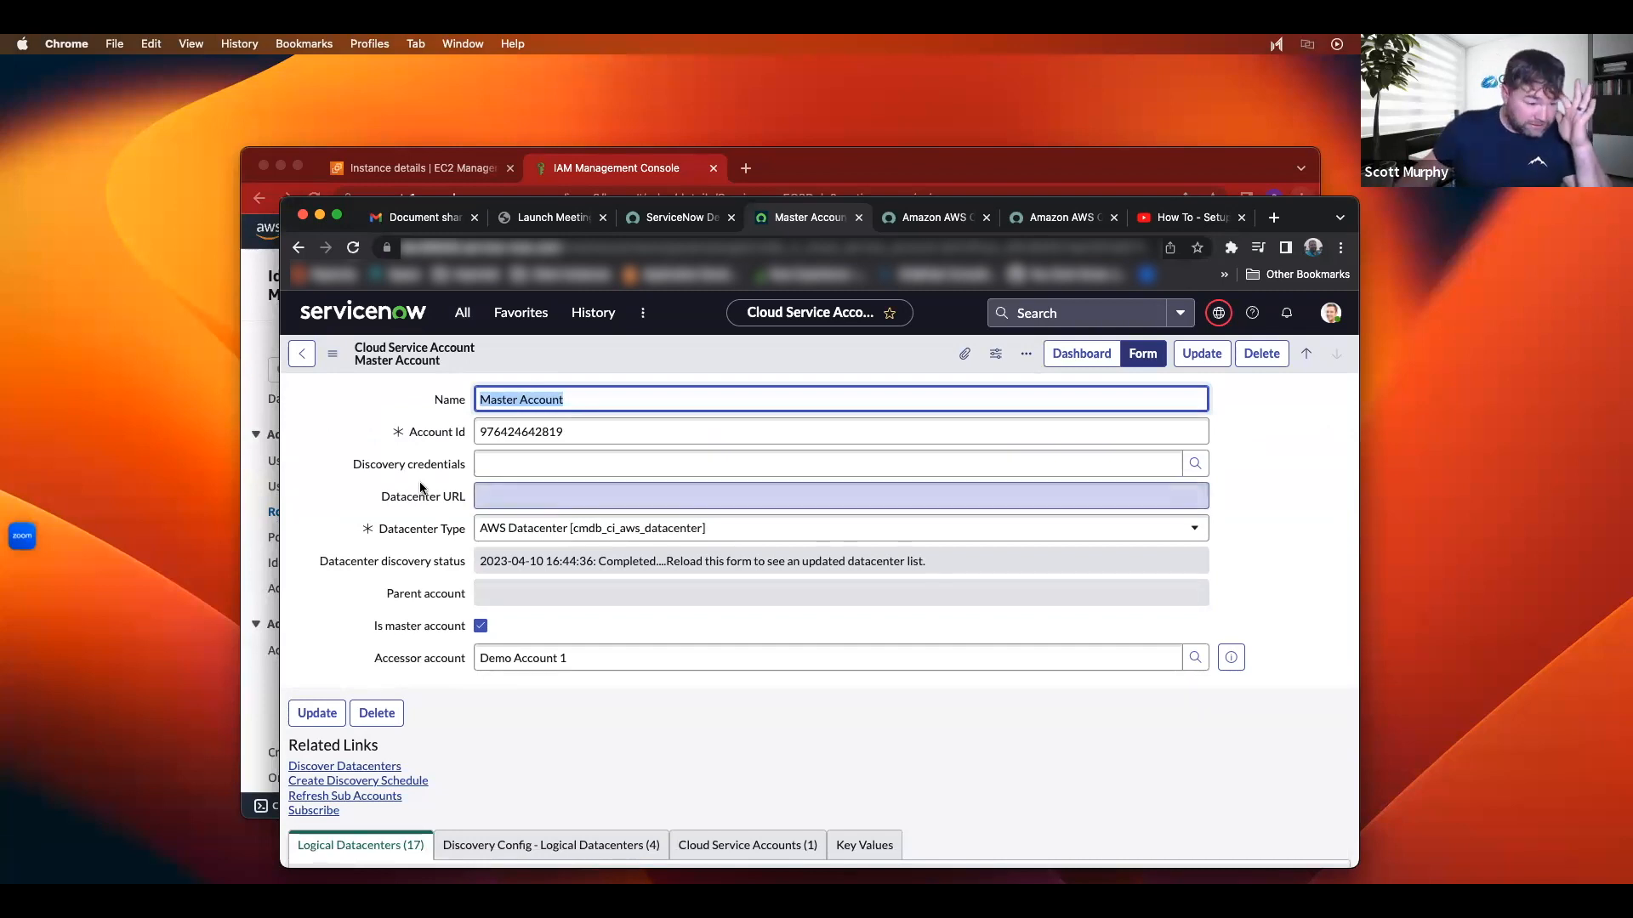
scroll(420, 496, "down", 2)
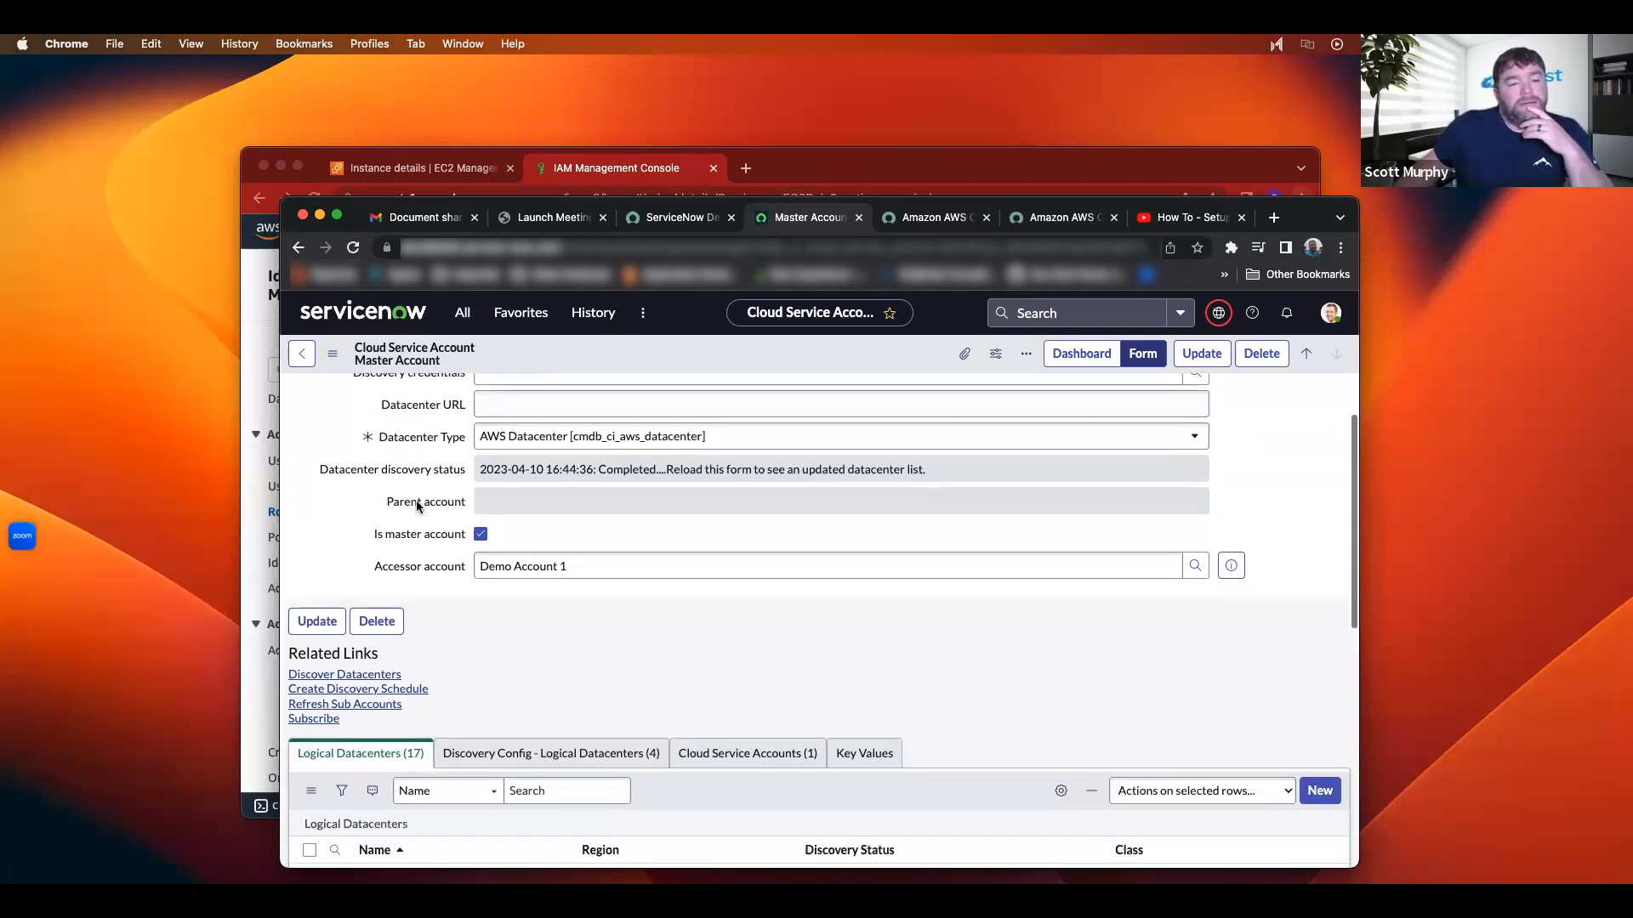
scroll(451, 676, "up", 2)
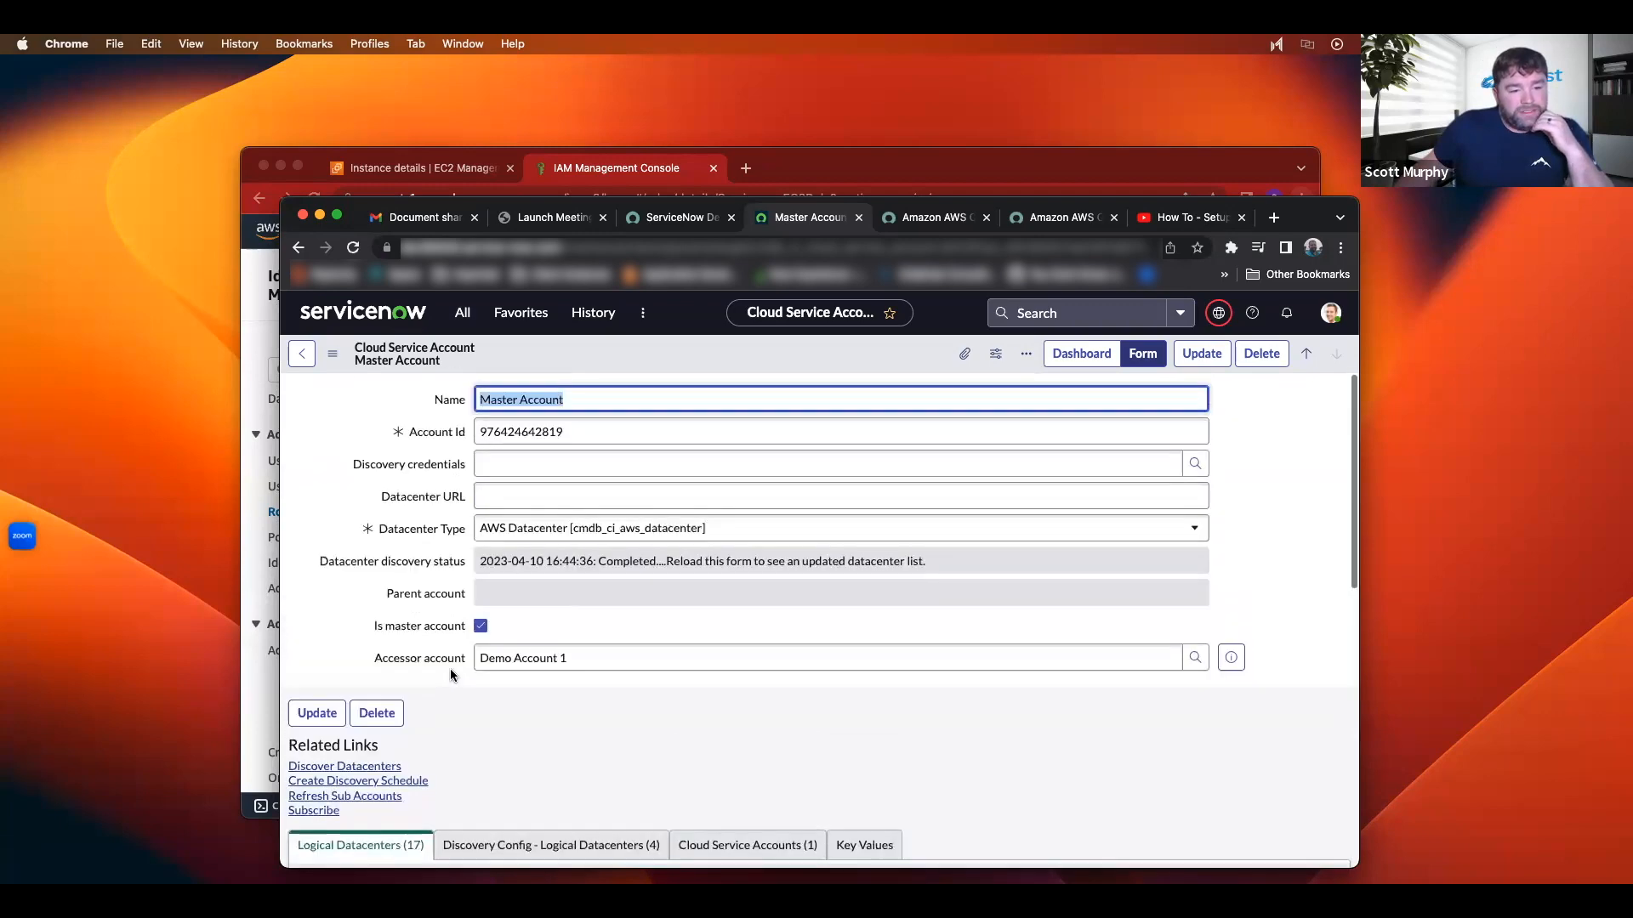
scroll(451, 676, "down", 4)
scroll(451, 674, "down", 1)
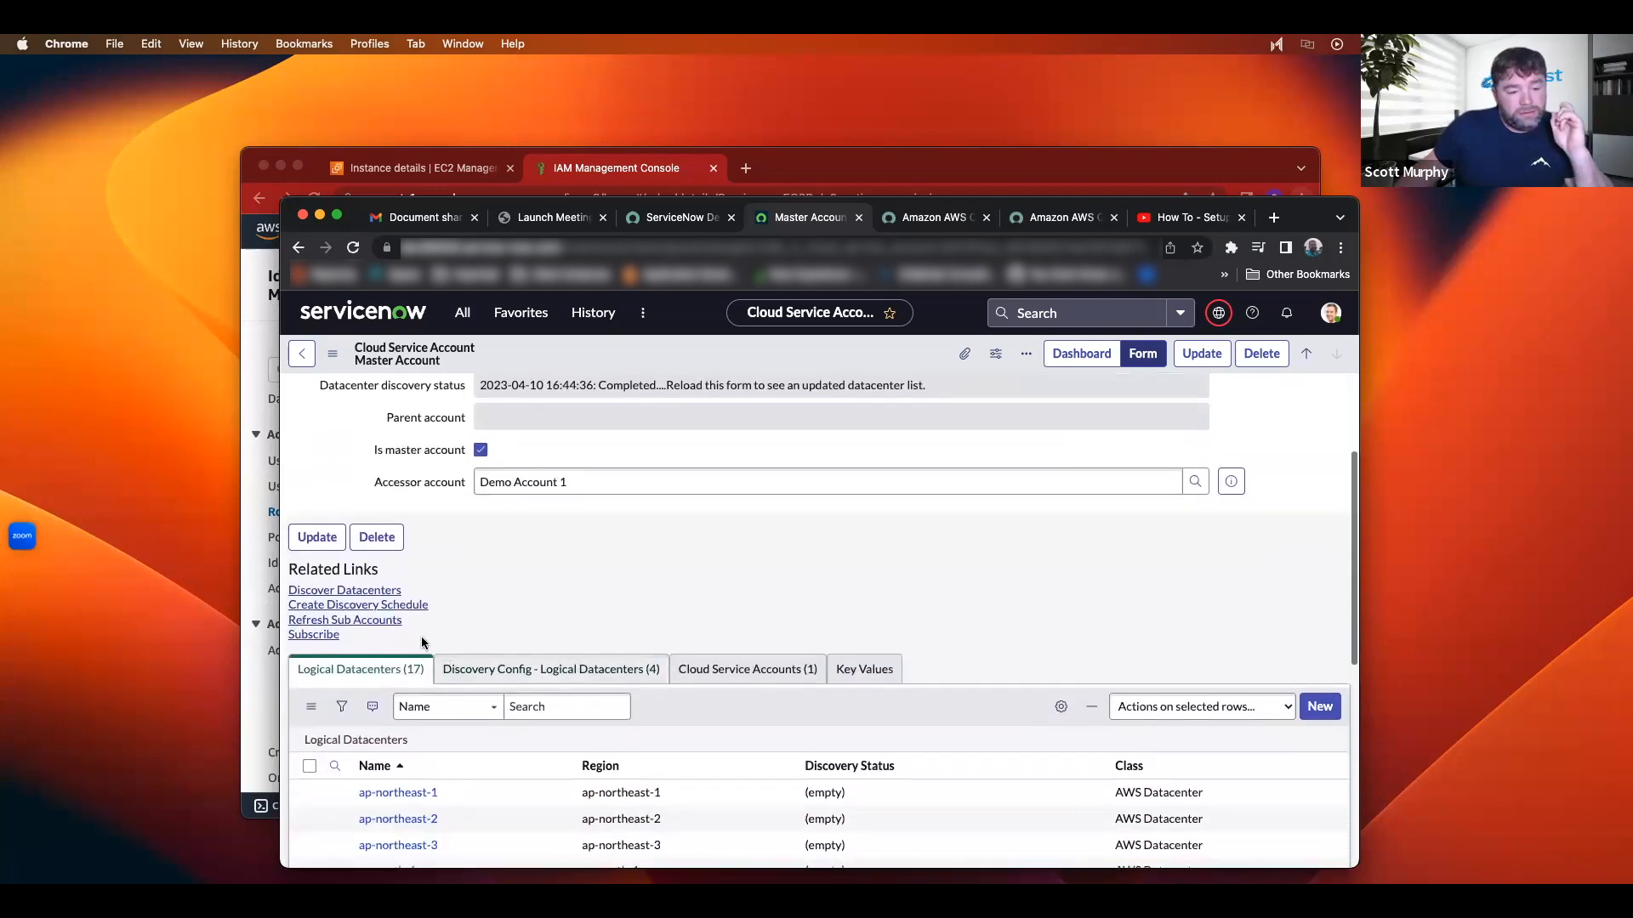
Step: Run Master Account's datacenter discovery and confirm it Completed with 17 datacenters, including us-east-1
left_click(354, 592)
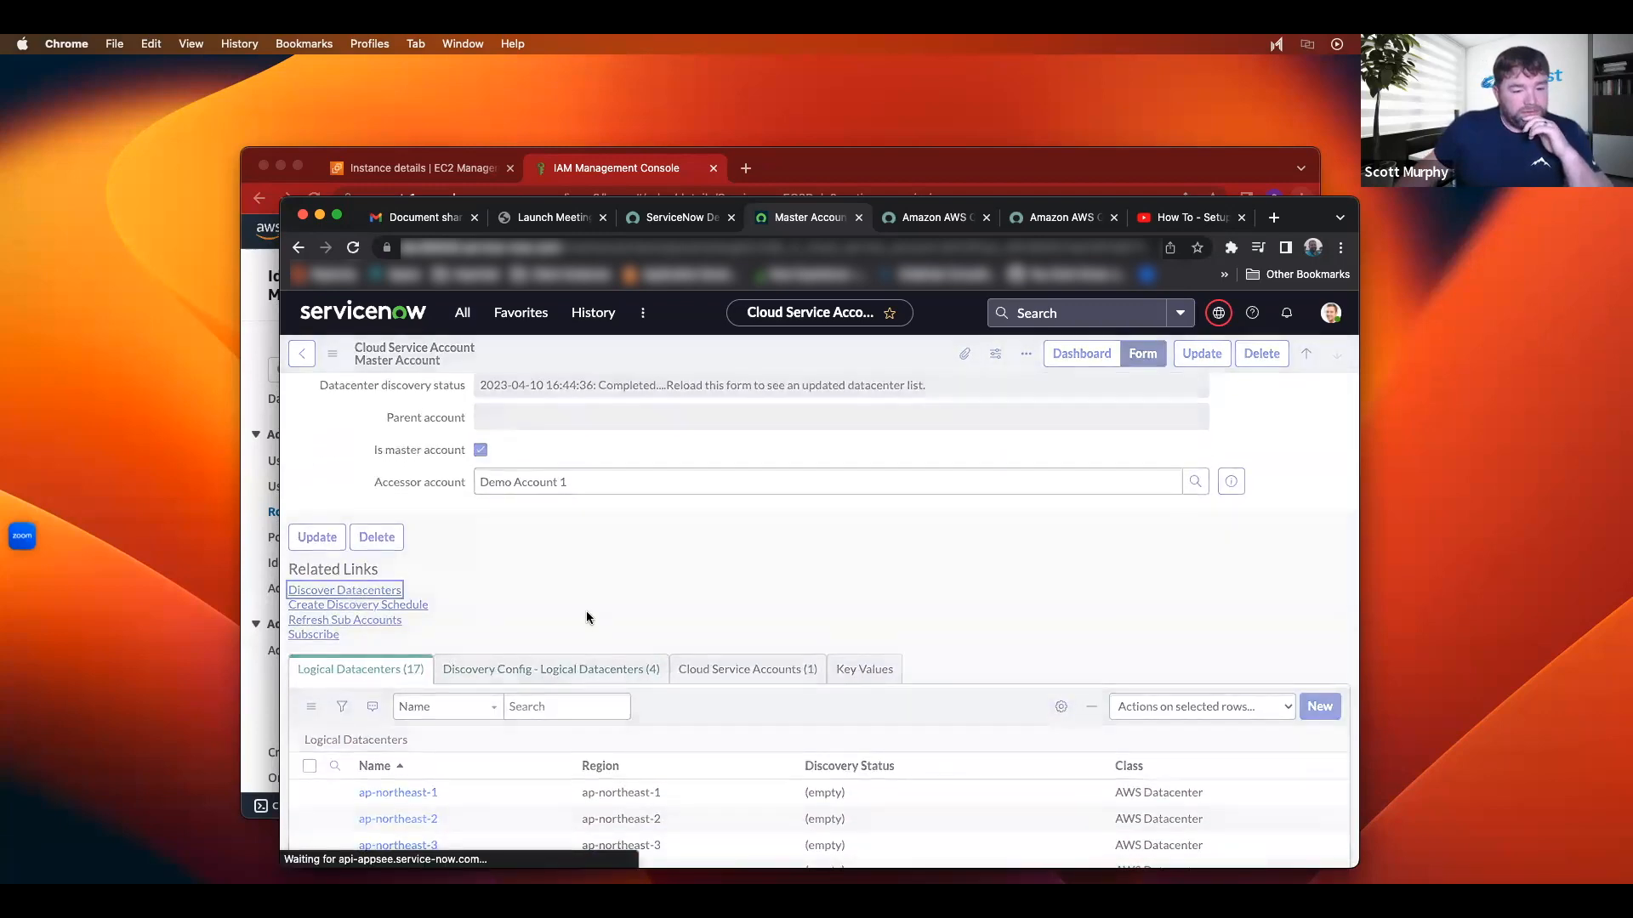
scroll(730, 641, "up", 4)
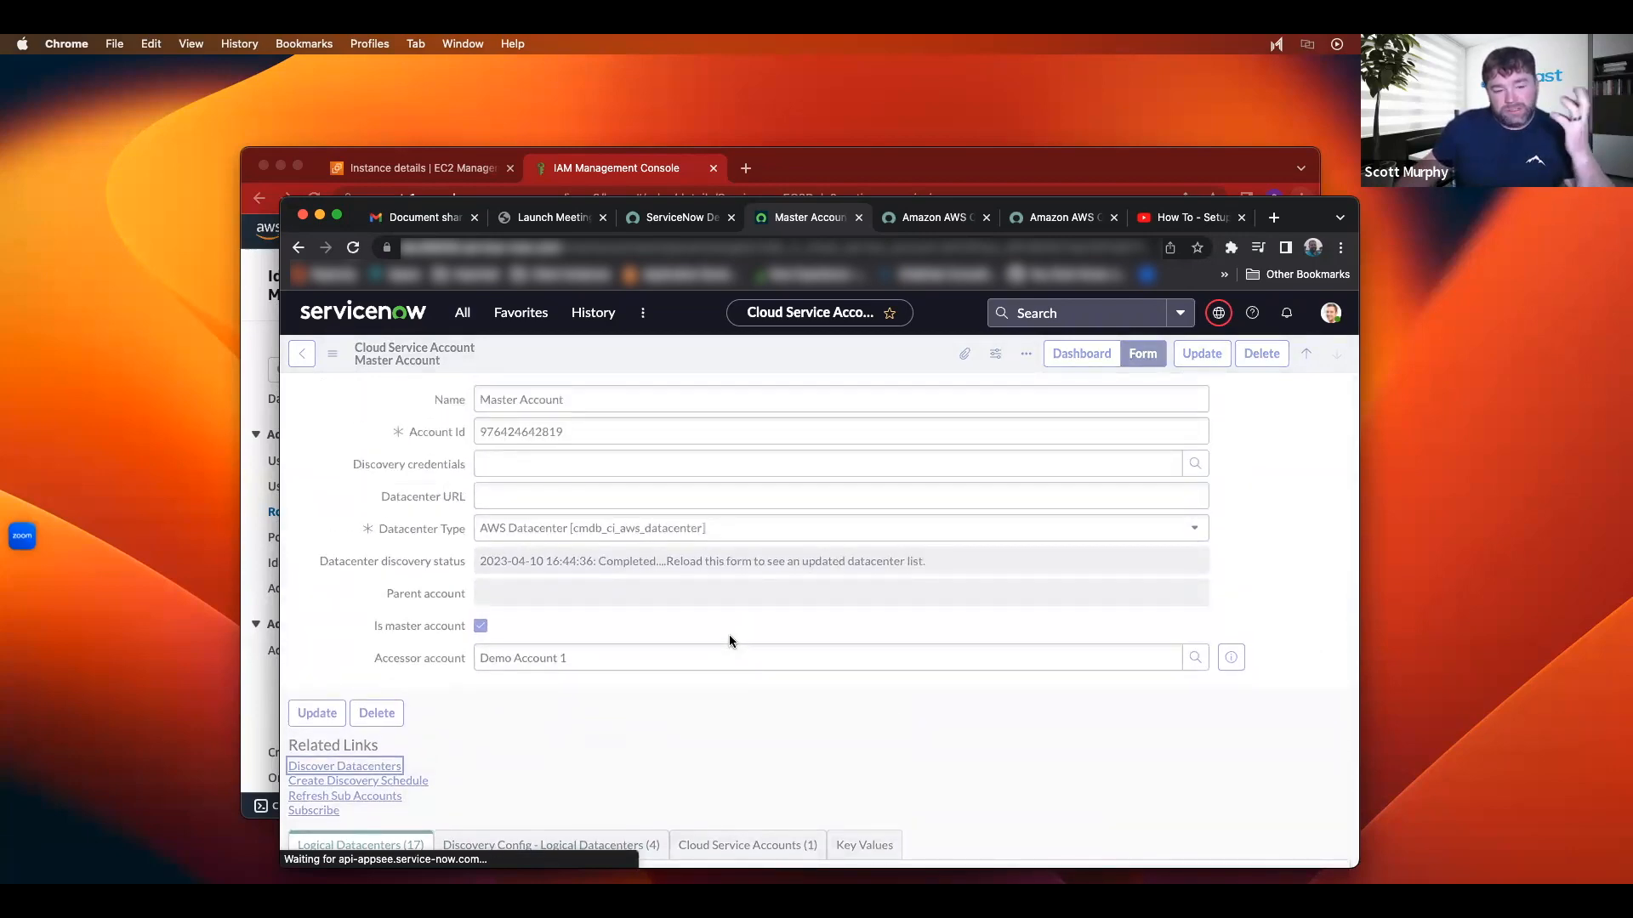
scroll(729, 641, "down", 6)
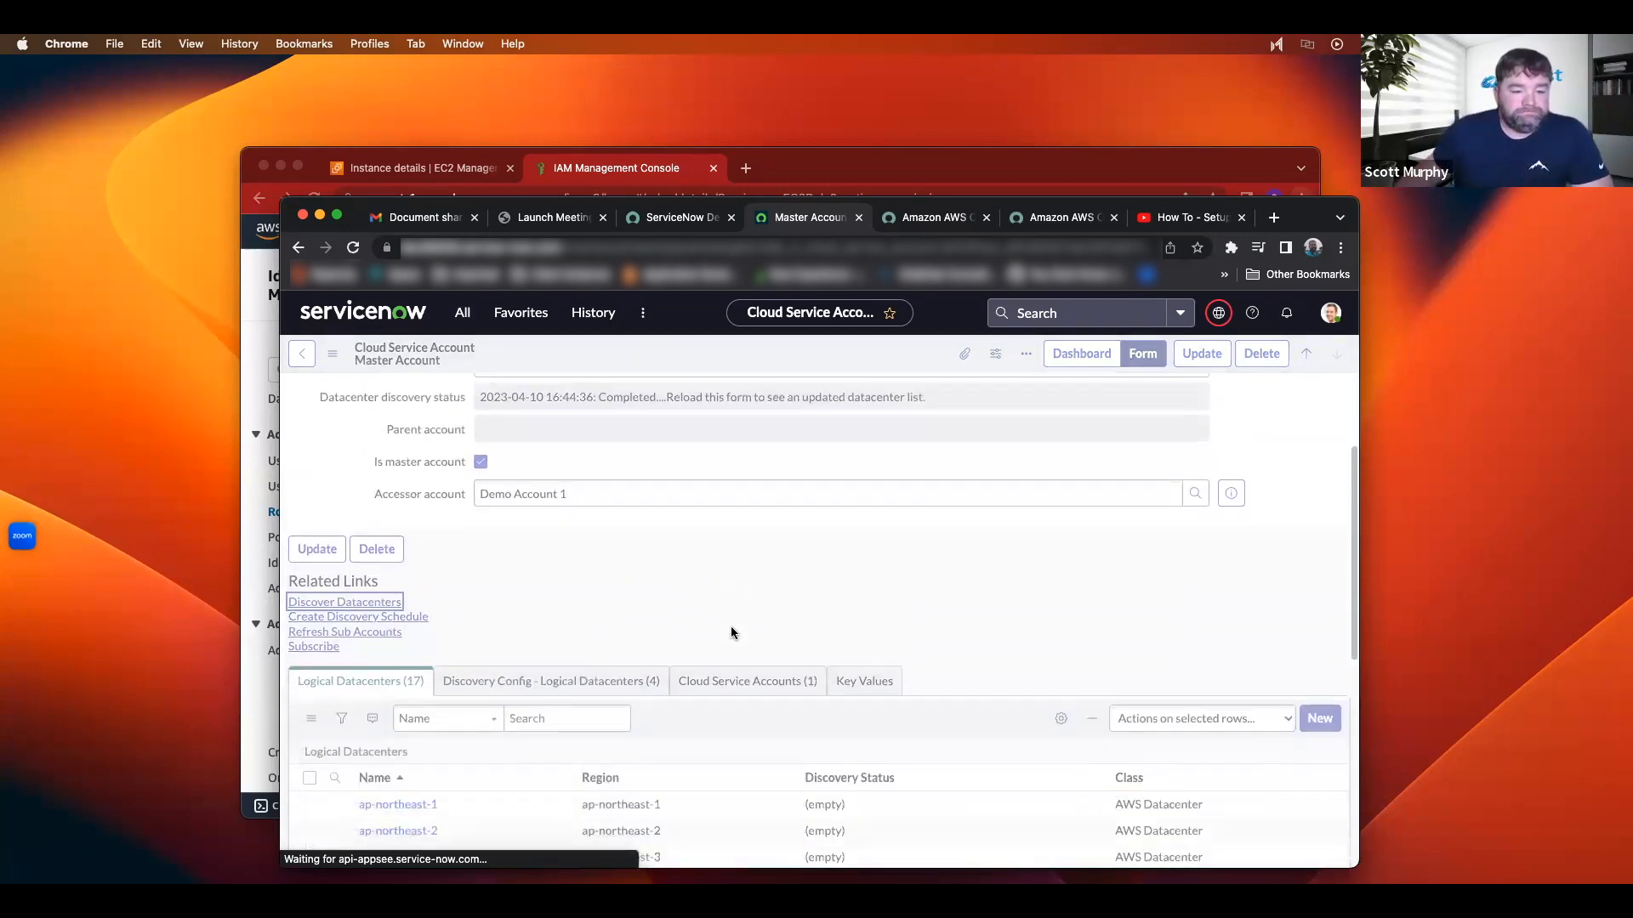
scroll(752, 624, "up", 6)
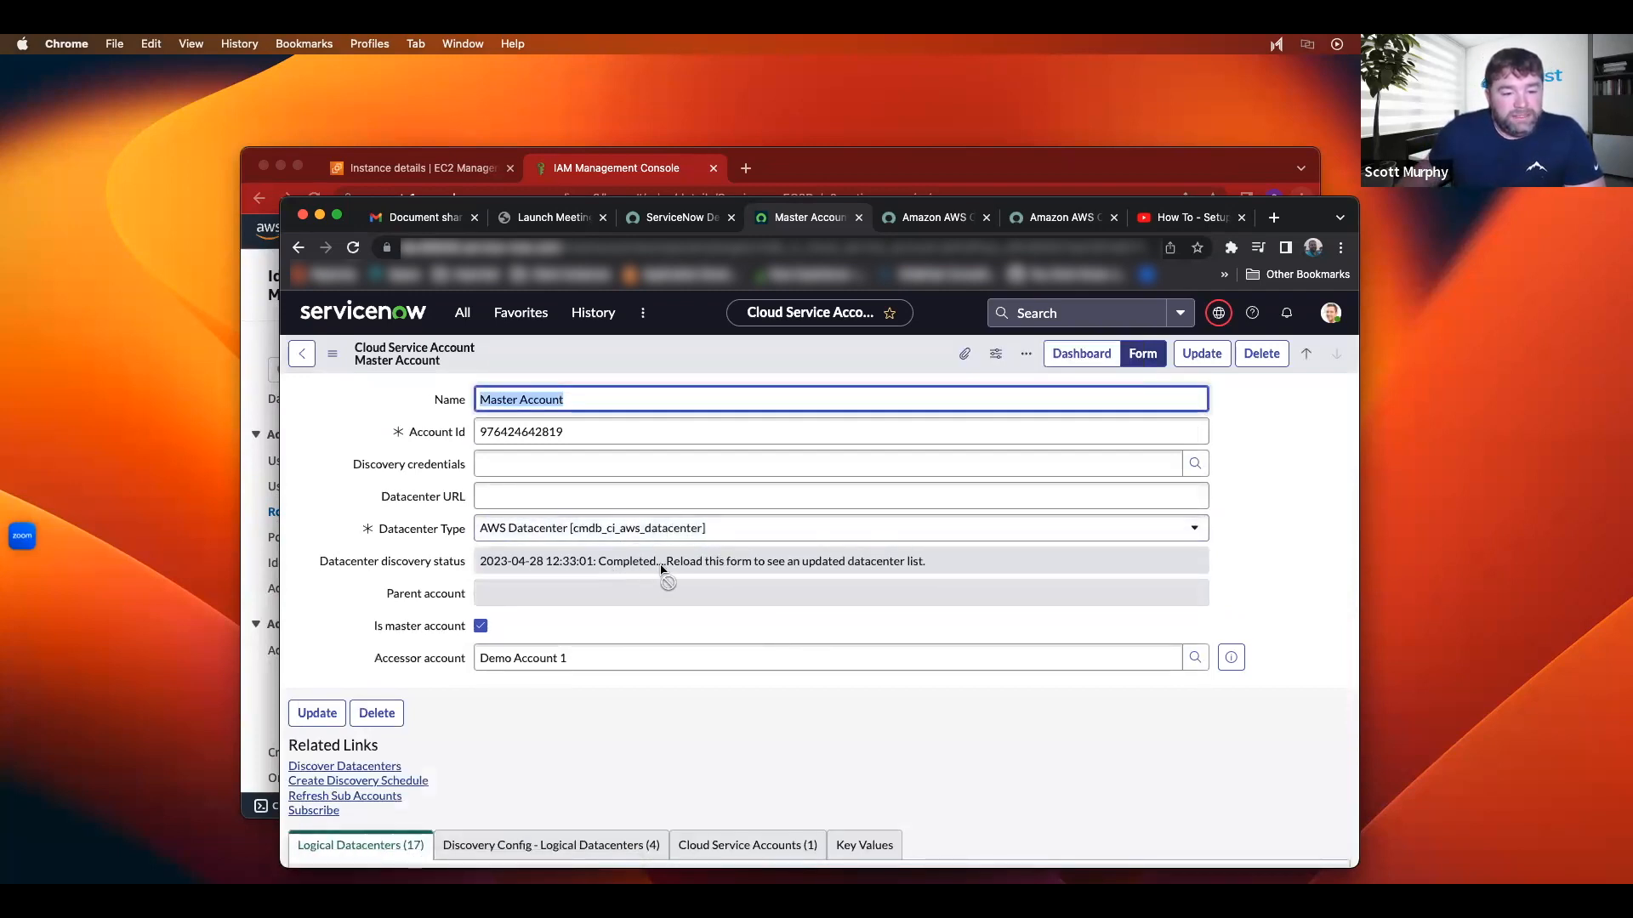
scroll(706, 561, "down", 5)
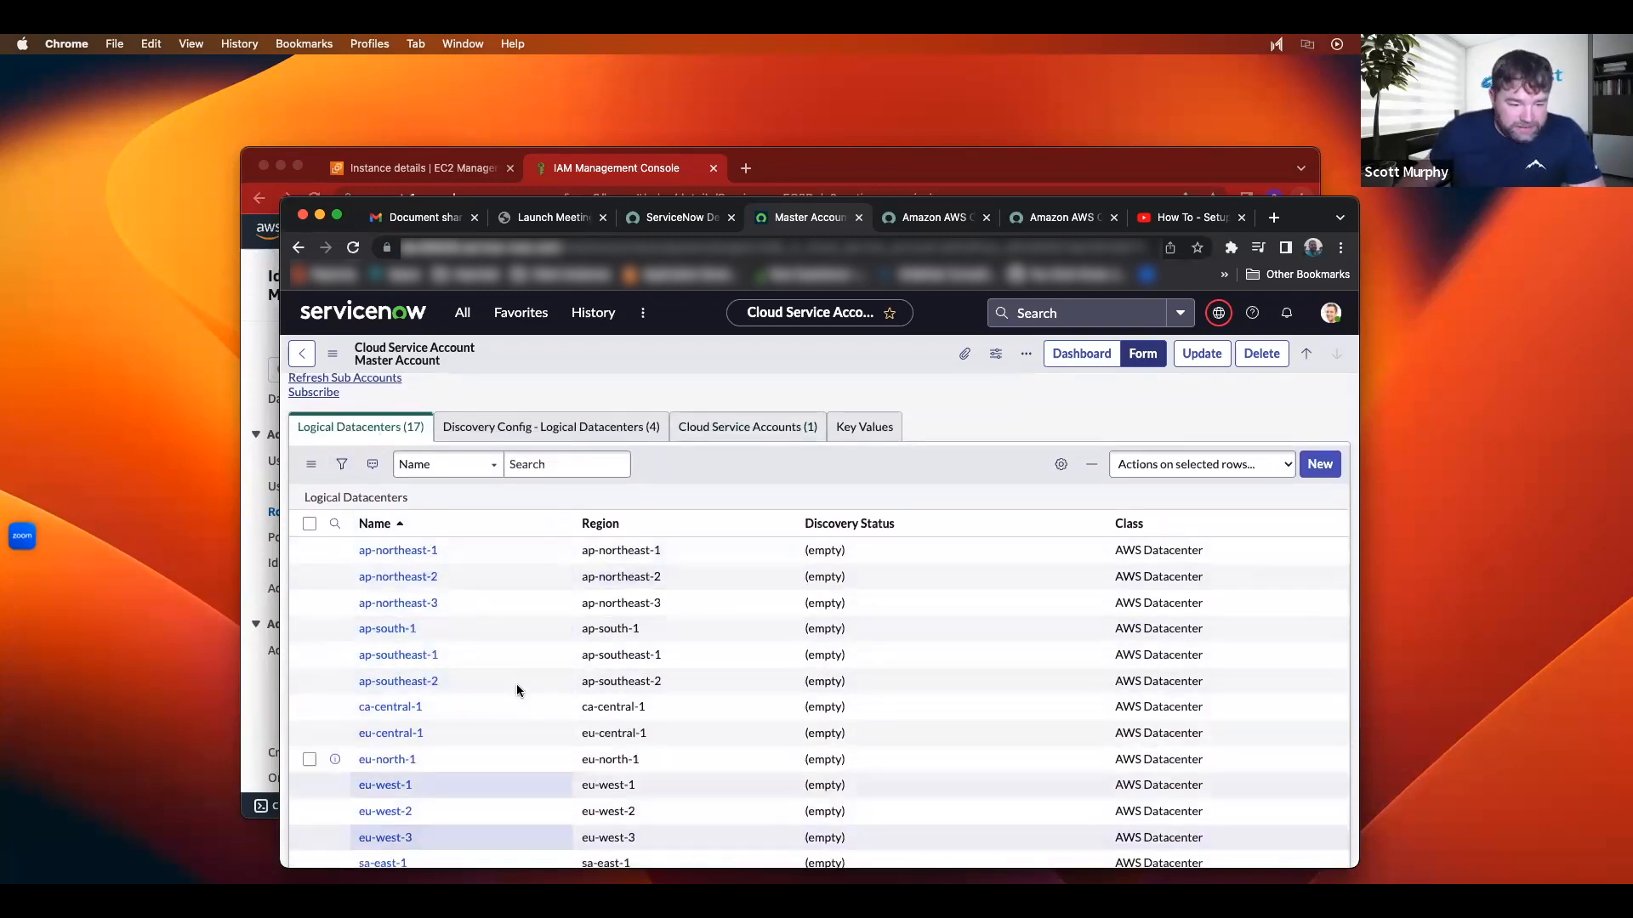
scroll(502, 603, "down", 3)
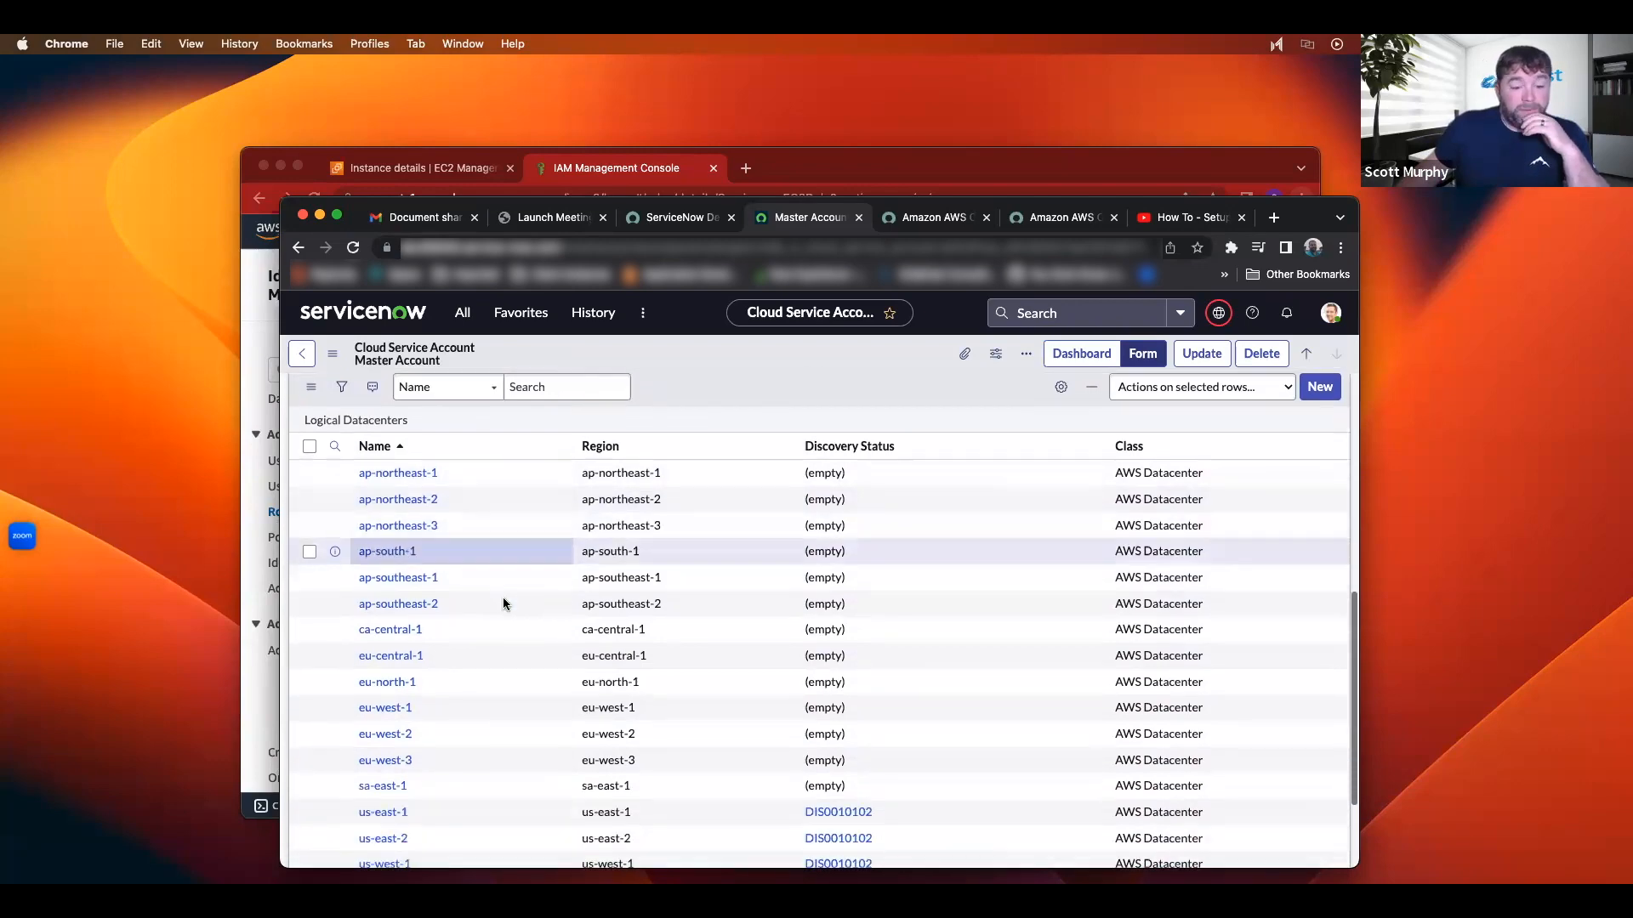
scroll(520, 638, "up", 5)
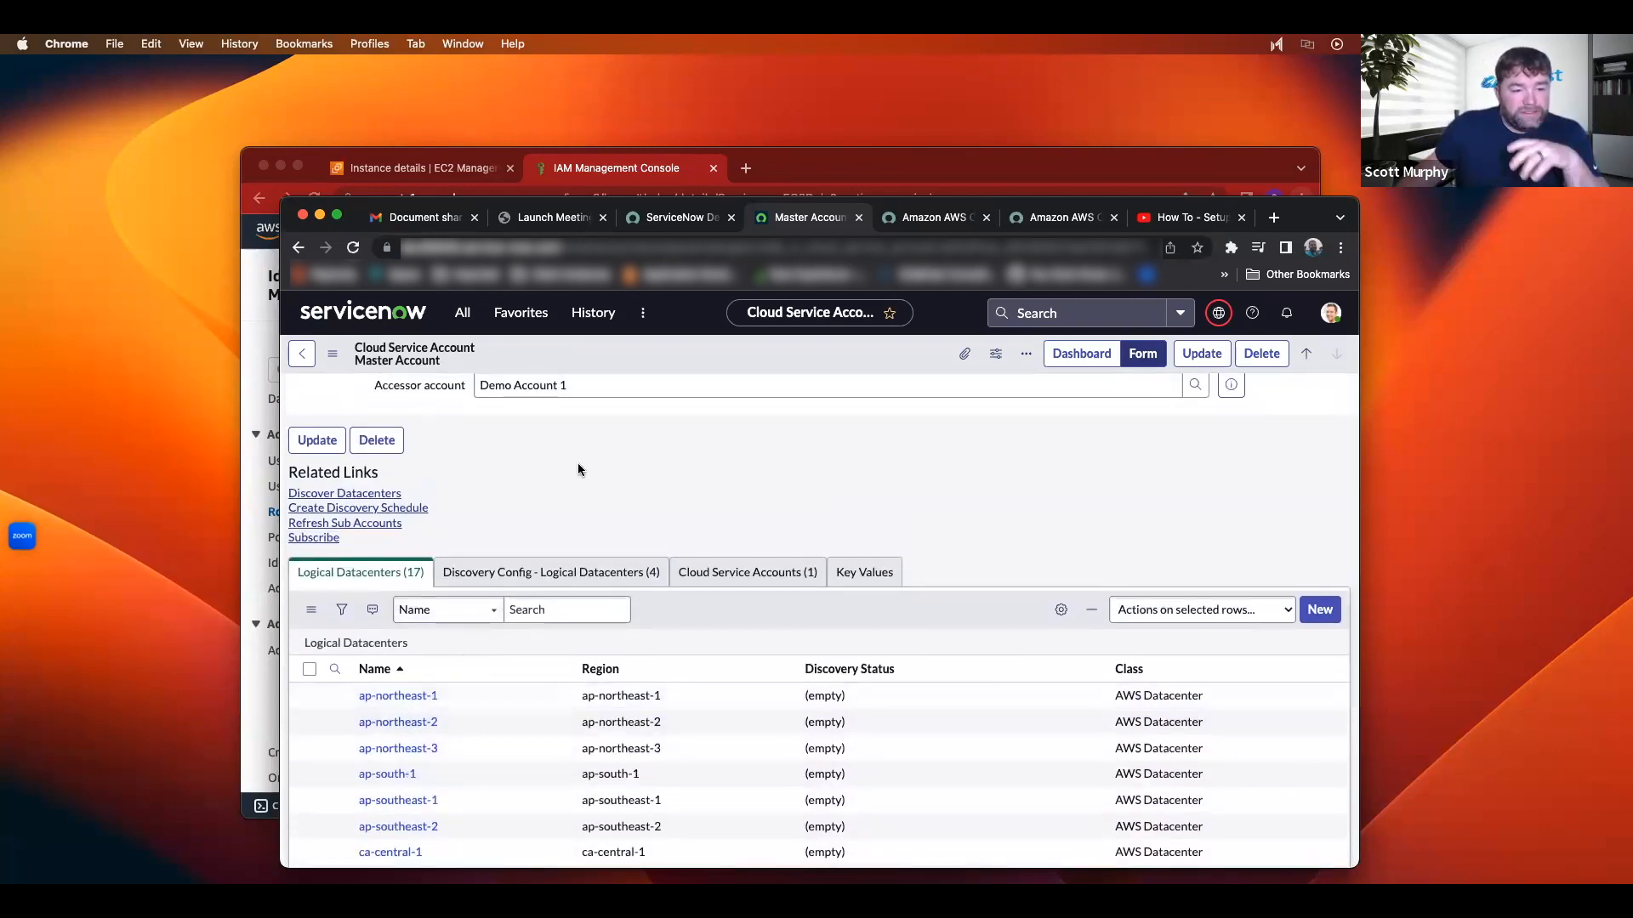
scroll(578, 463, "up", 2)
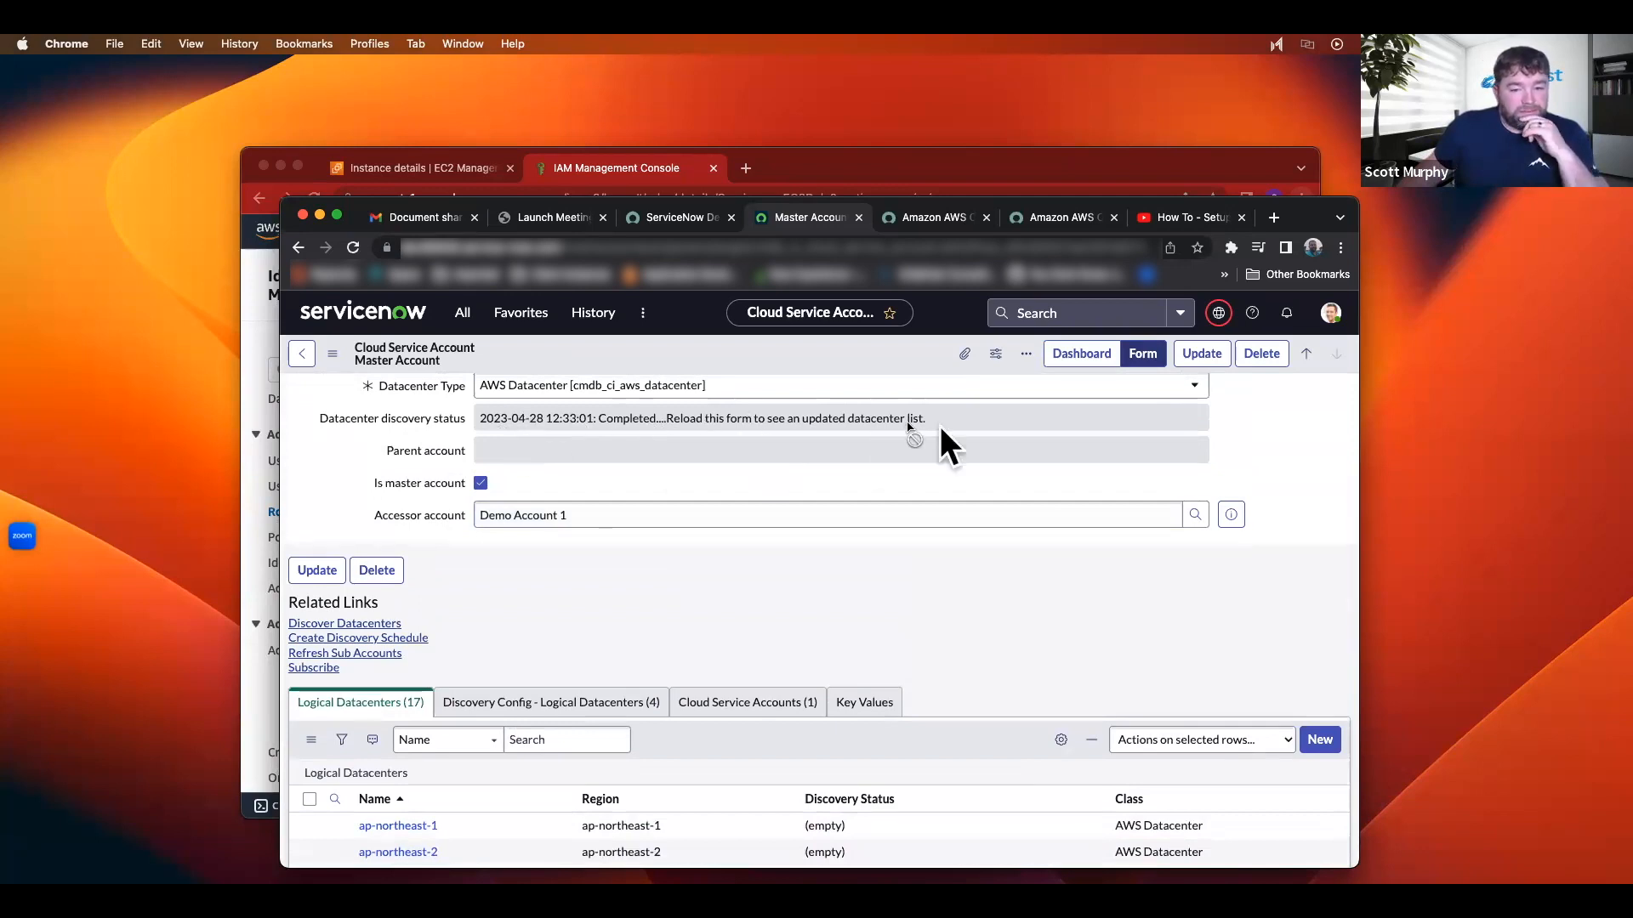
scroll(656, 500, "down", 1)
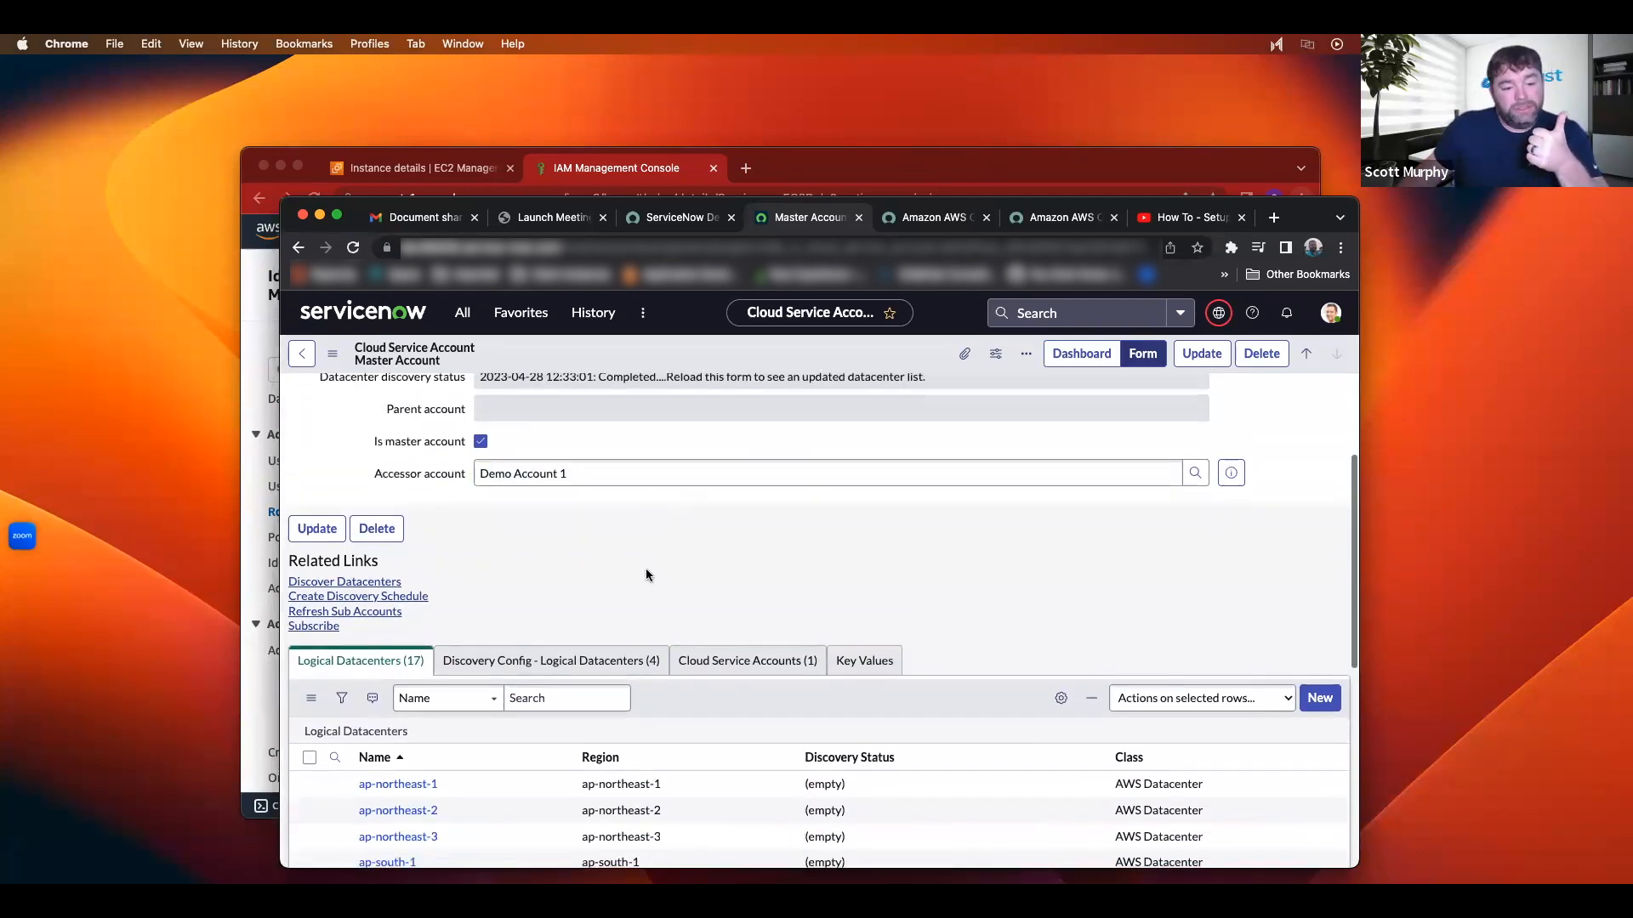
scroll(602, 573, "down", 1)
scroll(481, 620, "down", 1)
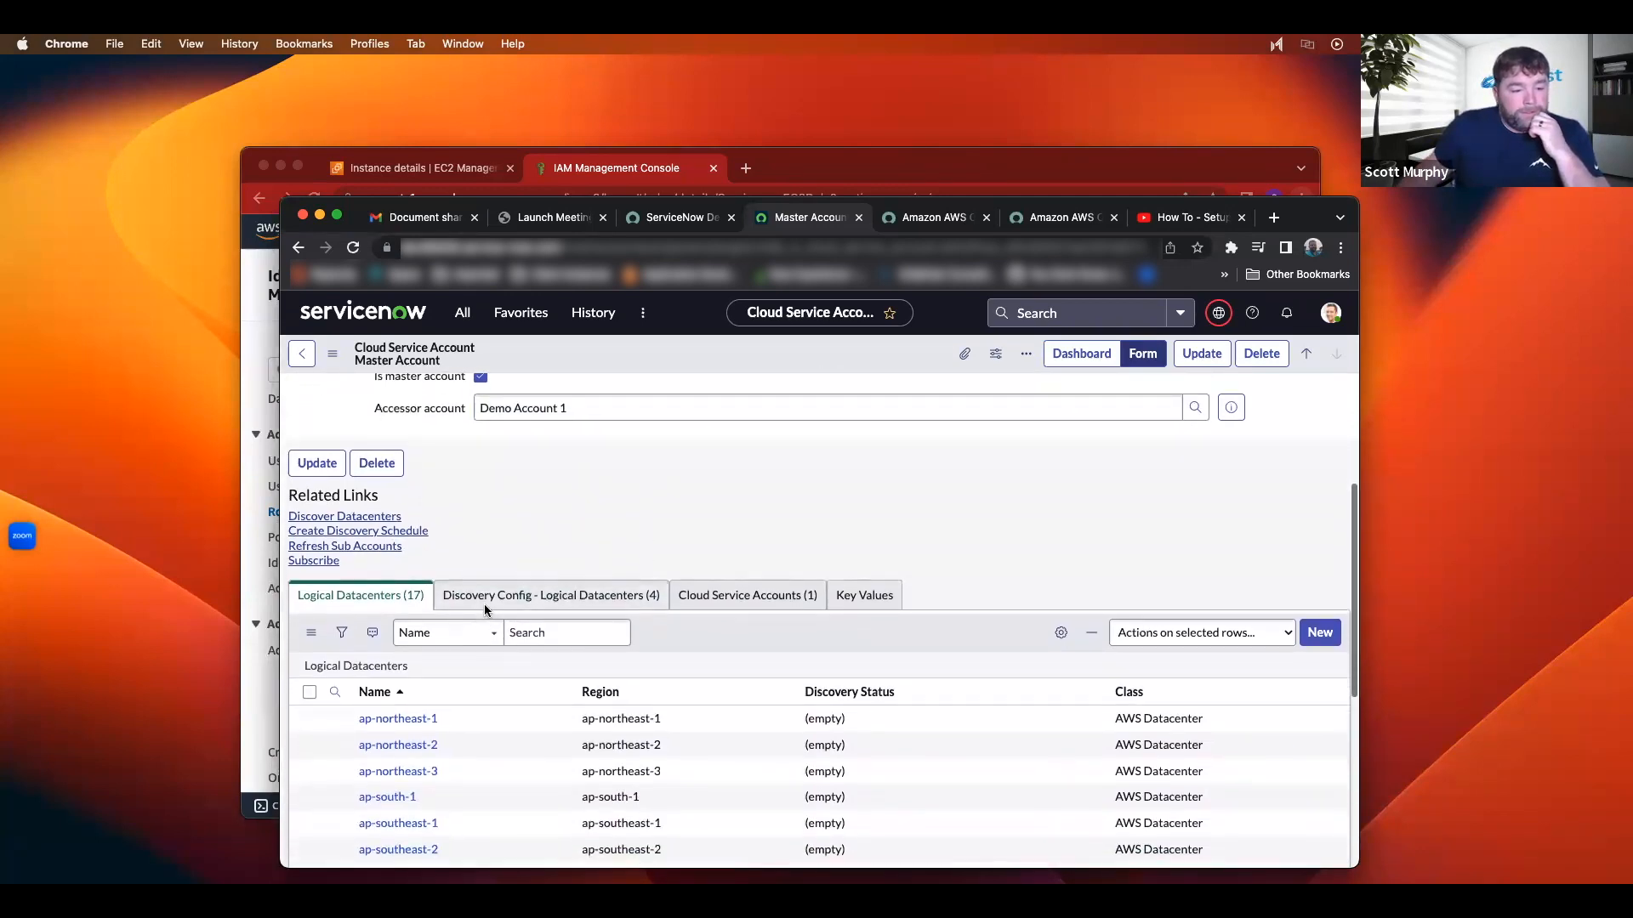
Step: Start a discovery schedule and keep Master Account selected as the AWS service account
left_click(340, 532)
scroll(834, 593, "up", 2)
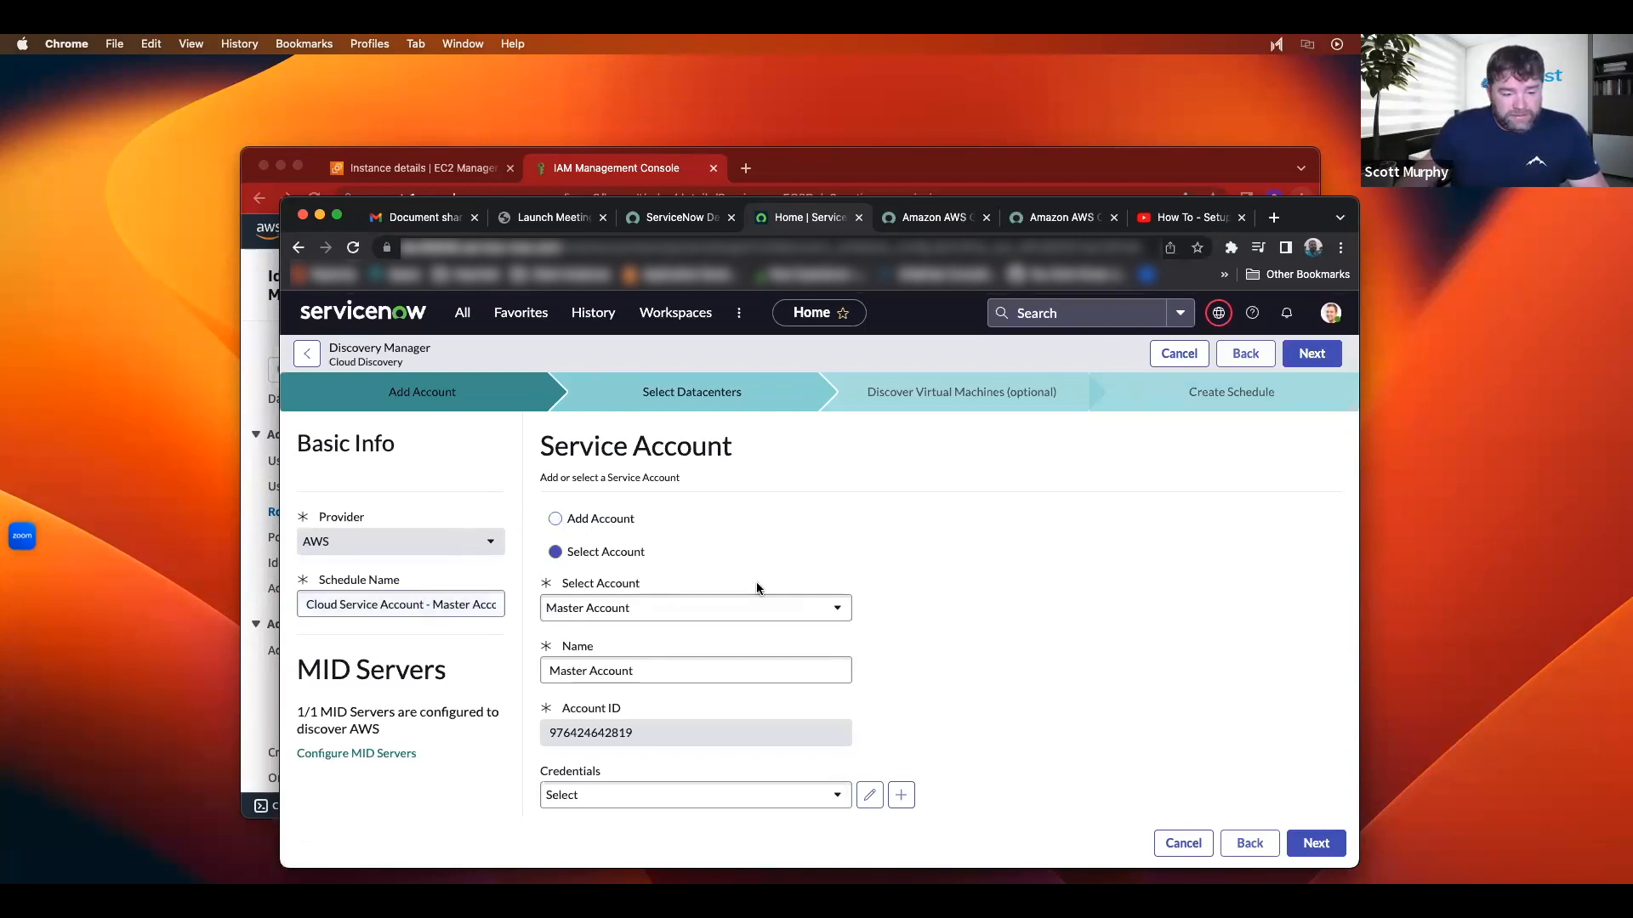
scroll(752, 566, "down", 2)
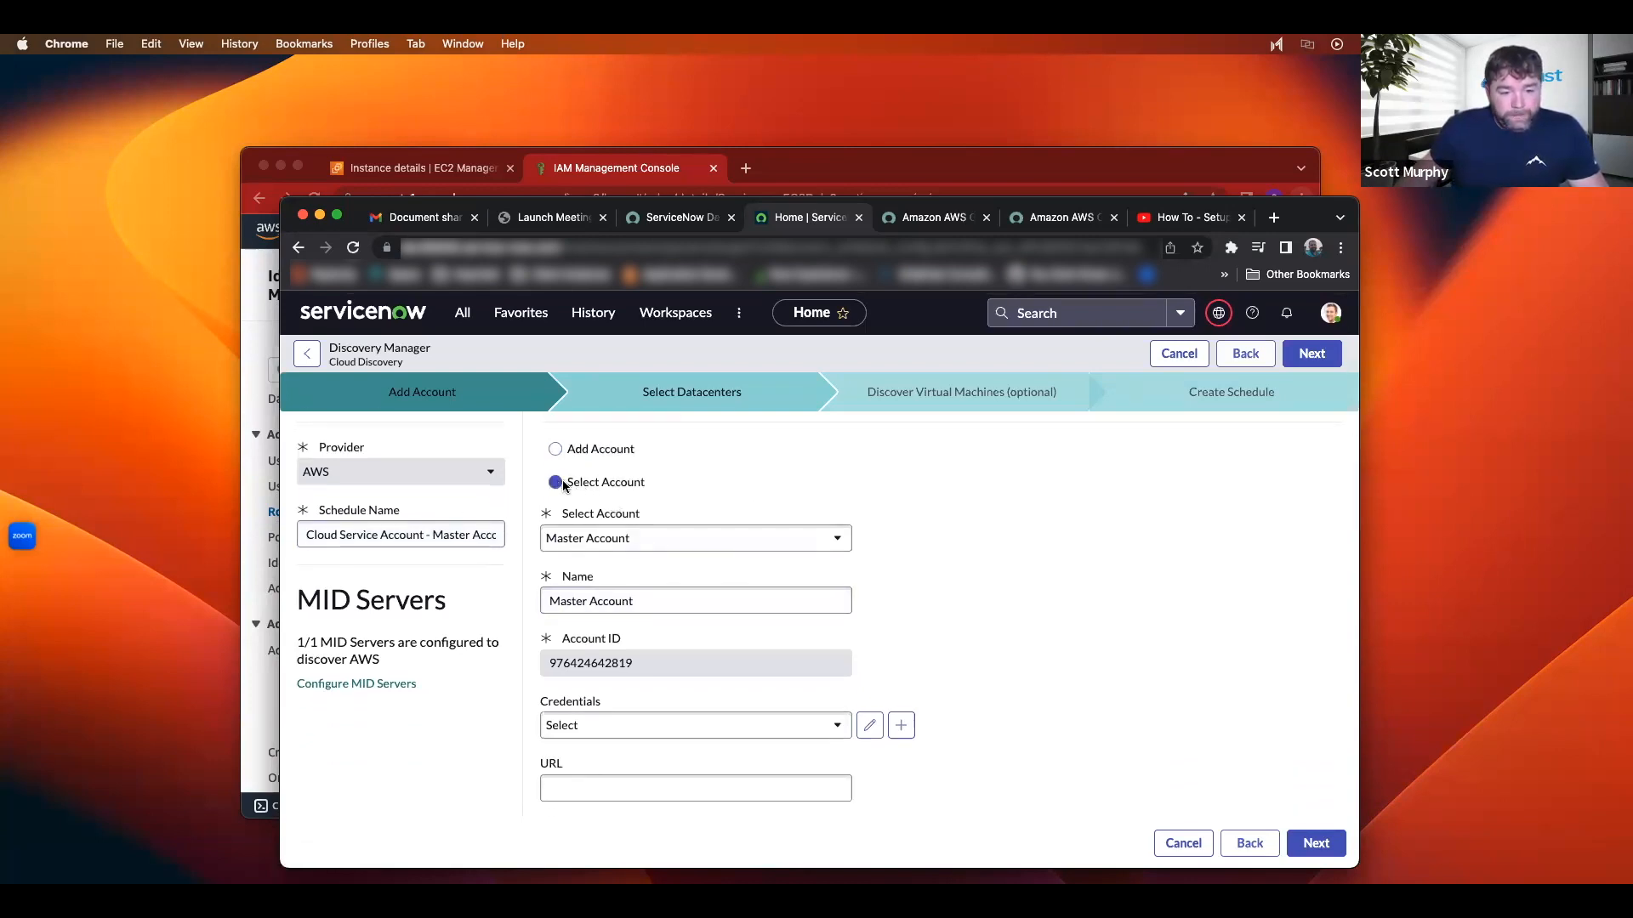
left_click(710, 537)
left_click(711, 538)
left_click(710, 538)
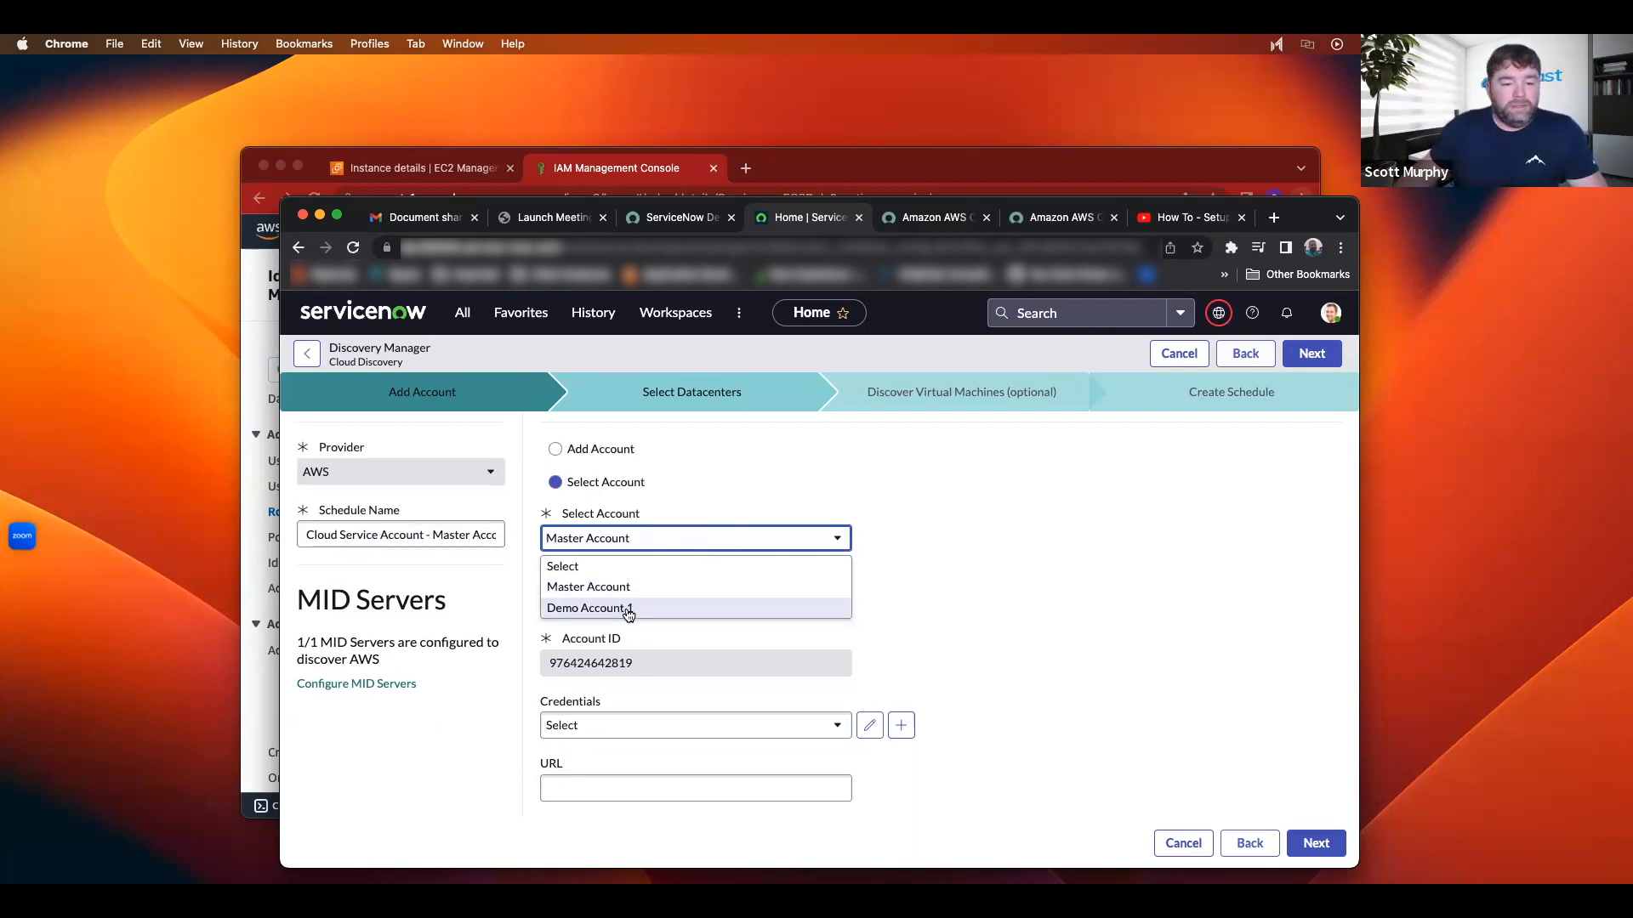
left_click(608, 588)
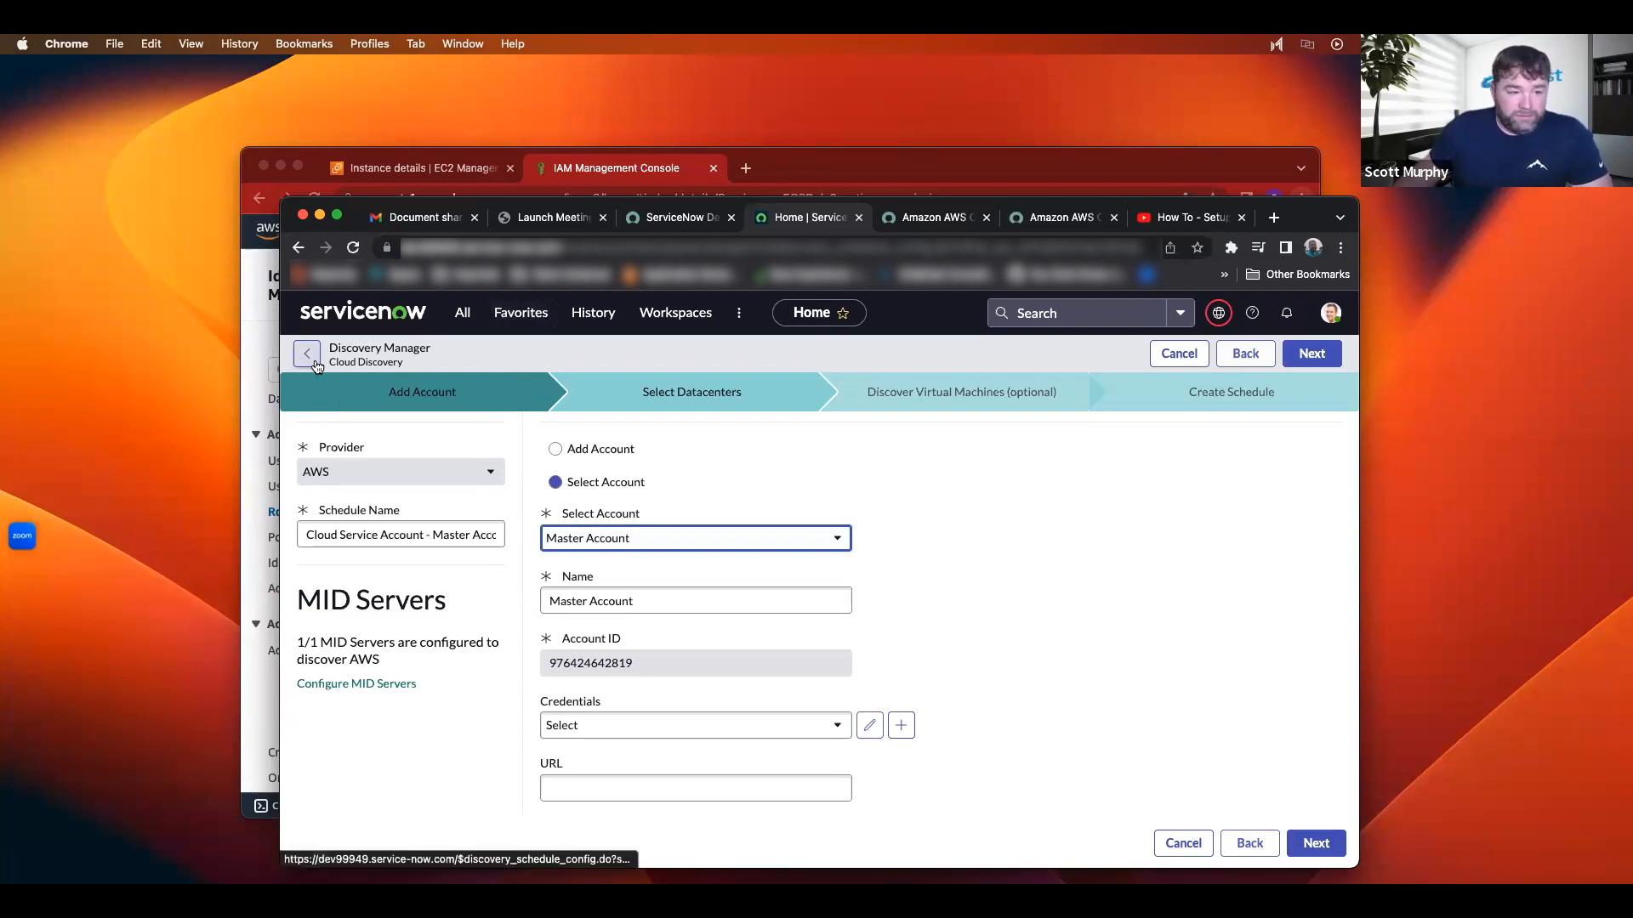
Step: Refresh the Master Account's sub-accounts and dismiss the success message
left_click(312, 362)
left_click(391, 486)
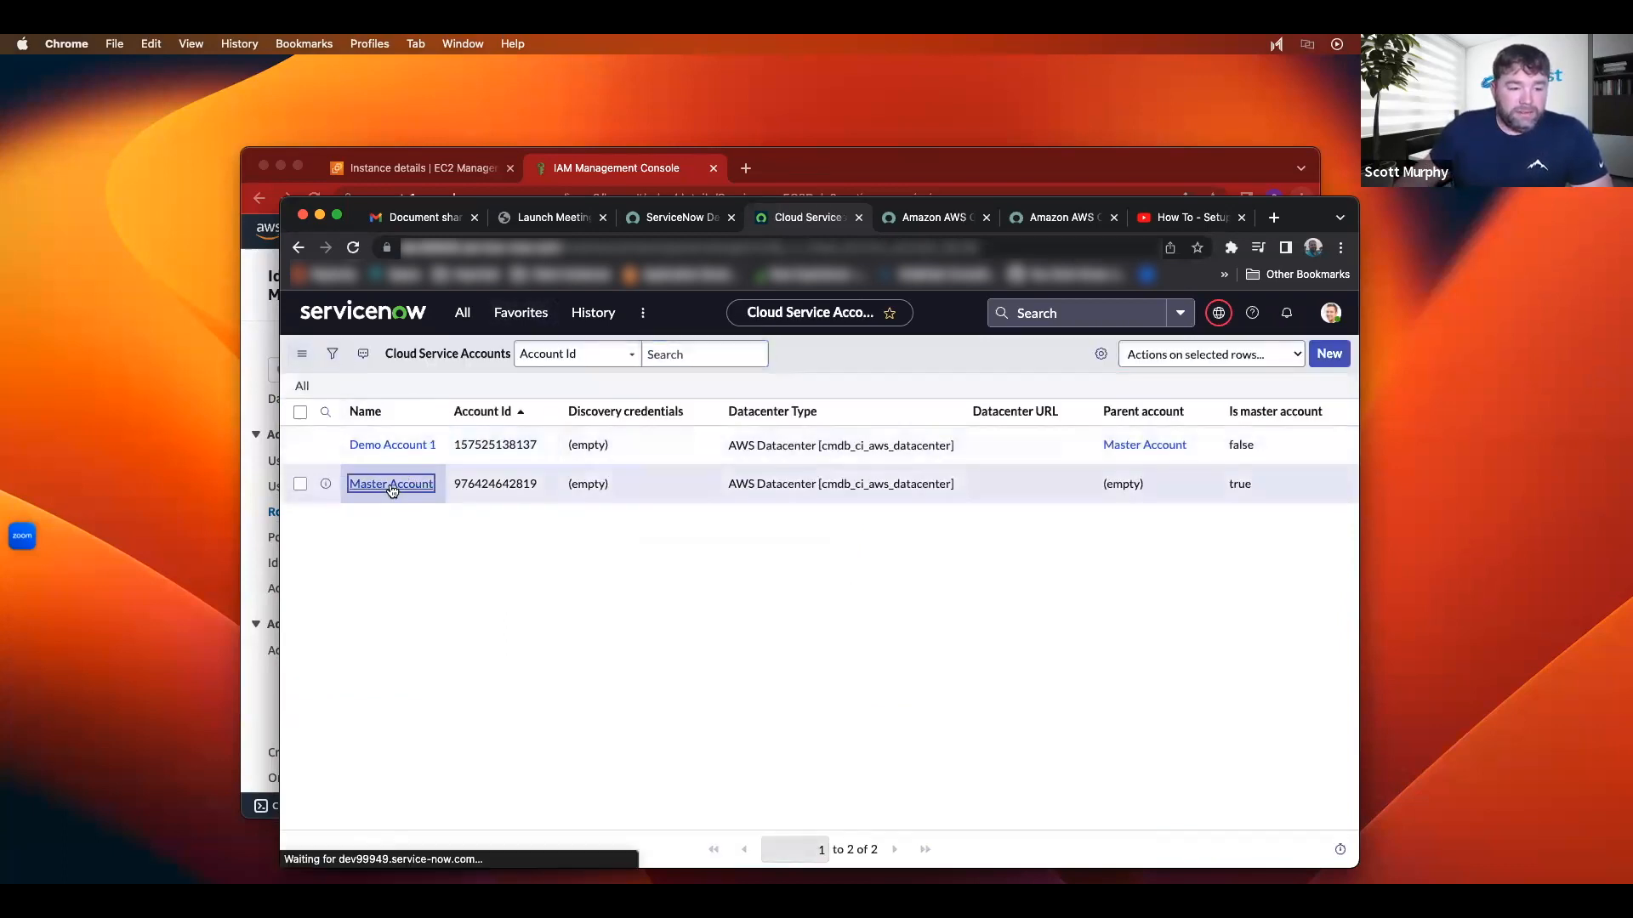
scroll(383, 681, "down", 3)
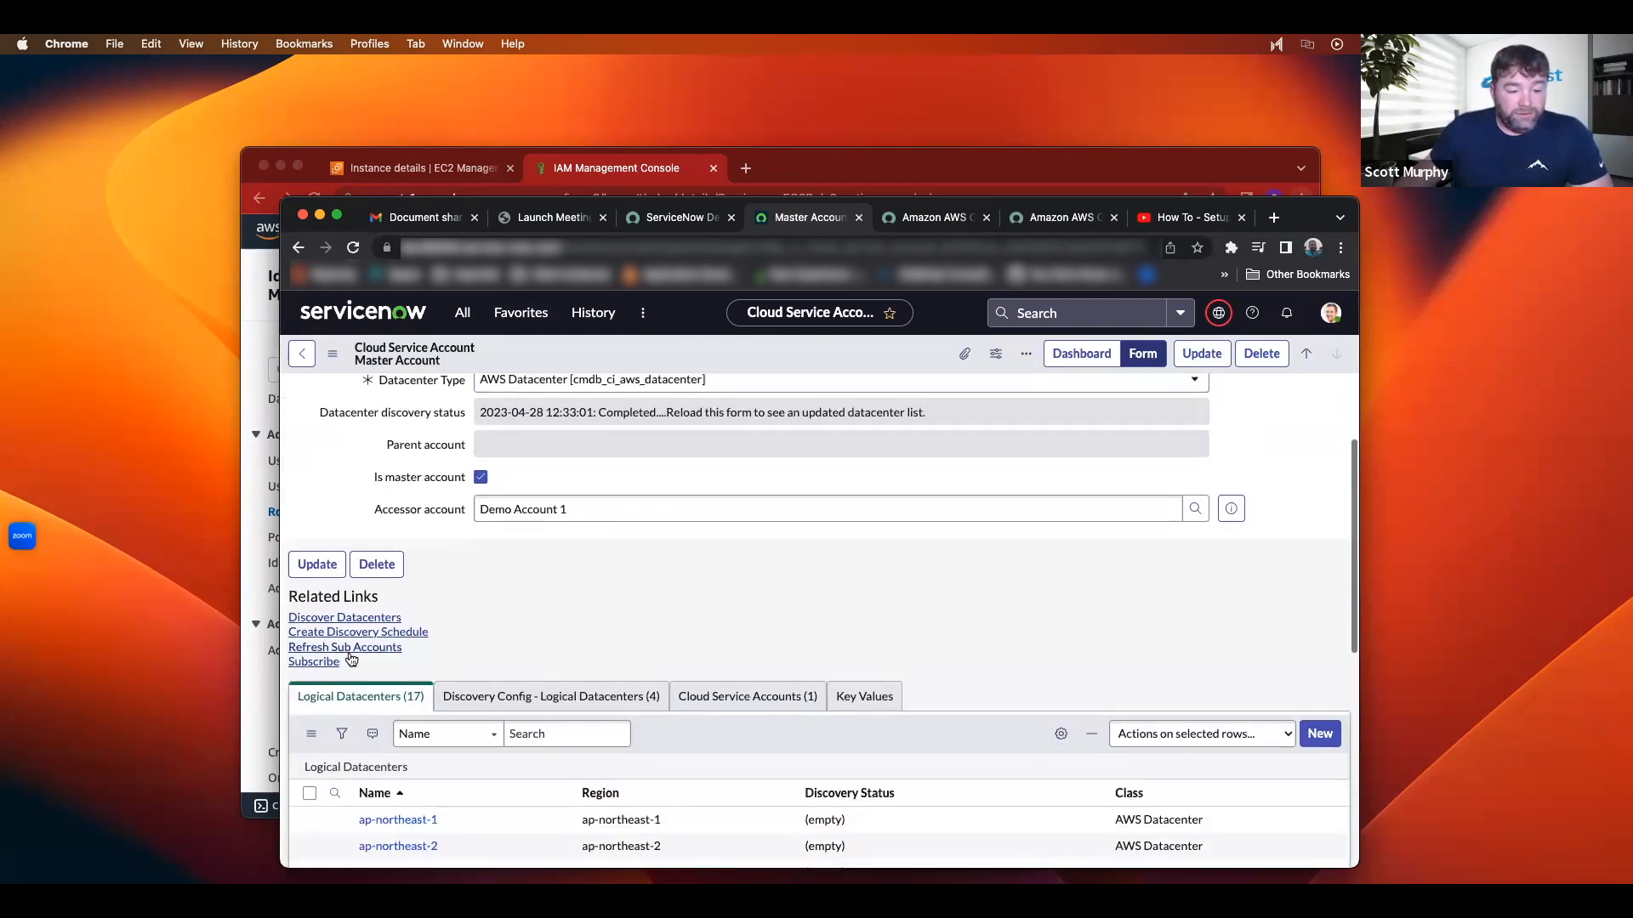
left_click(356, 651)
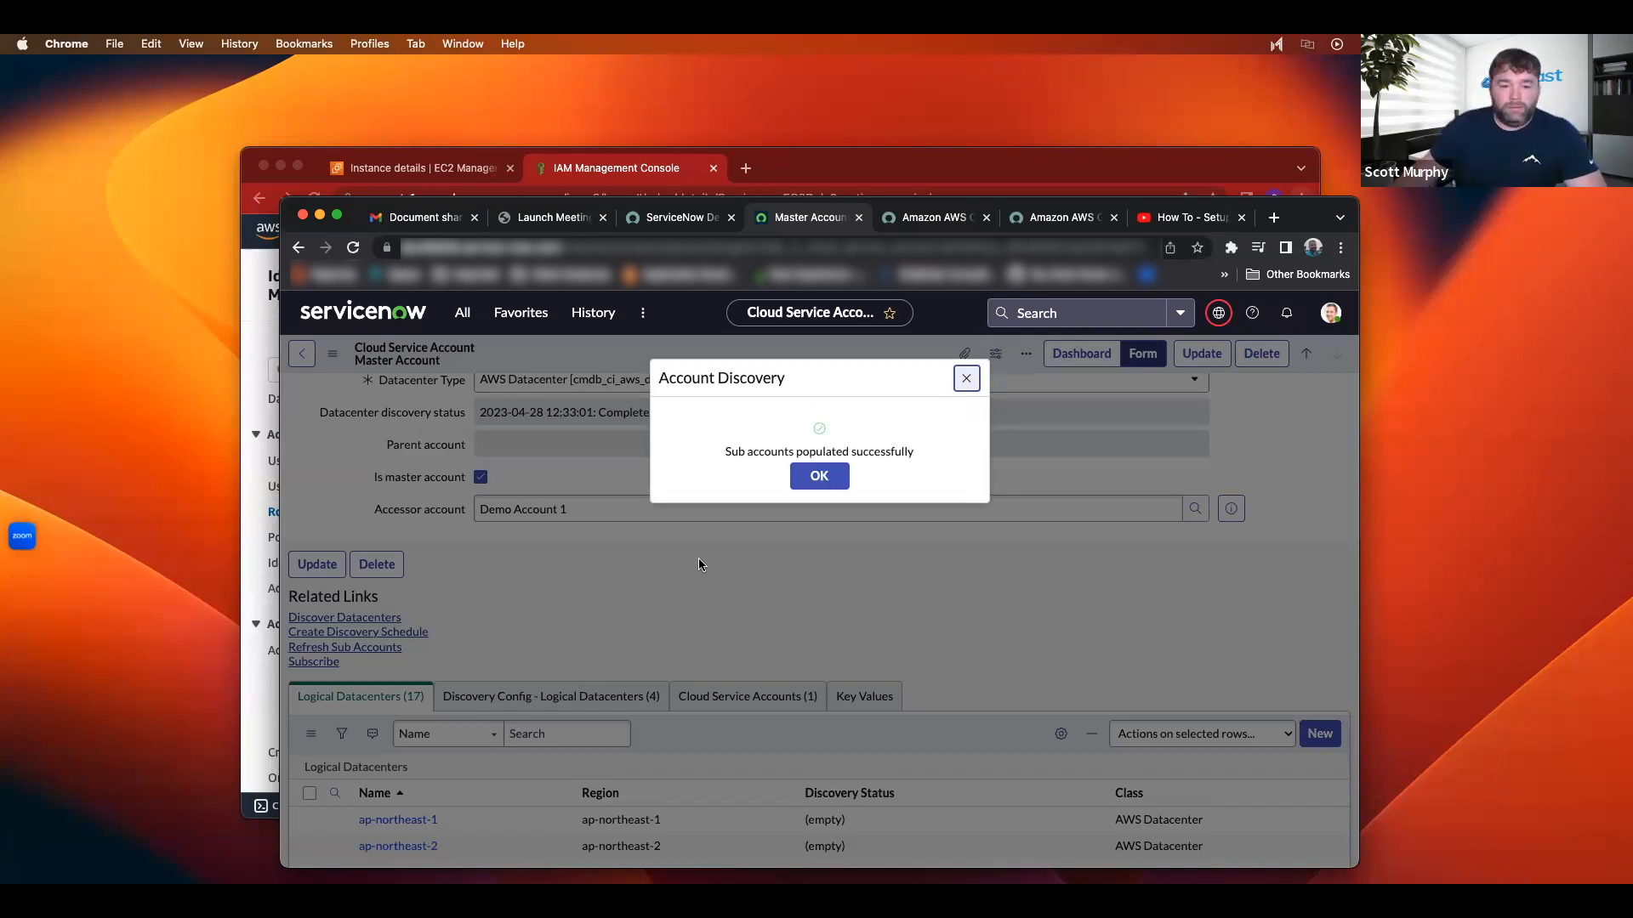
left_click(819, 476)
Step: Confirm Demo Account 1 is listed as the Master Account's child, then start a discovery schedule
scroll(659, 558, "down", 4)
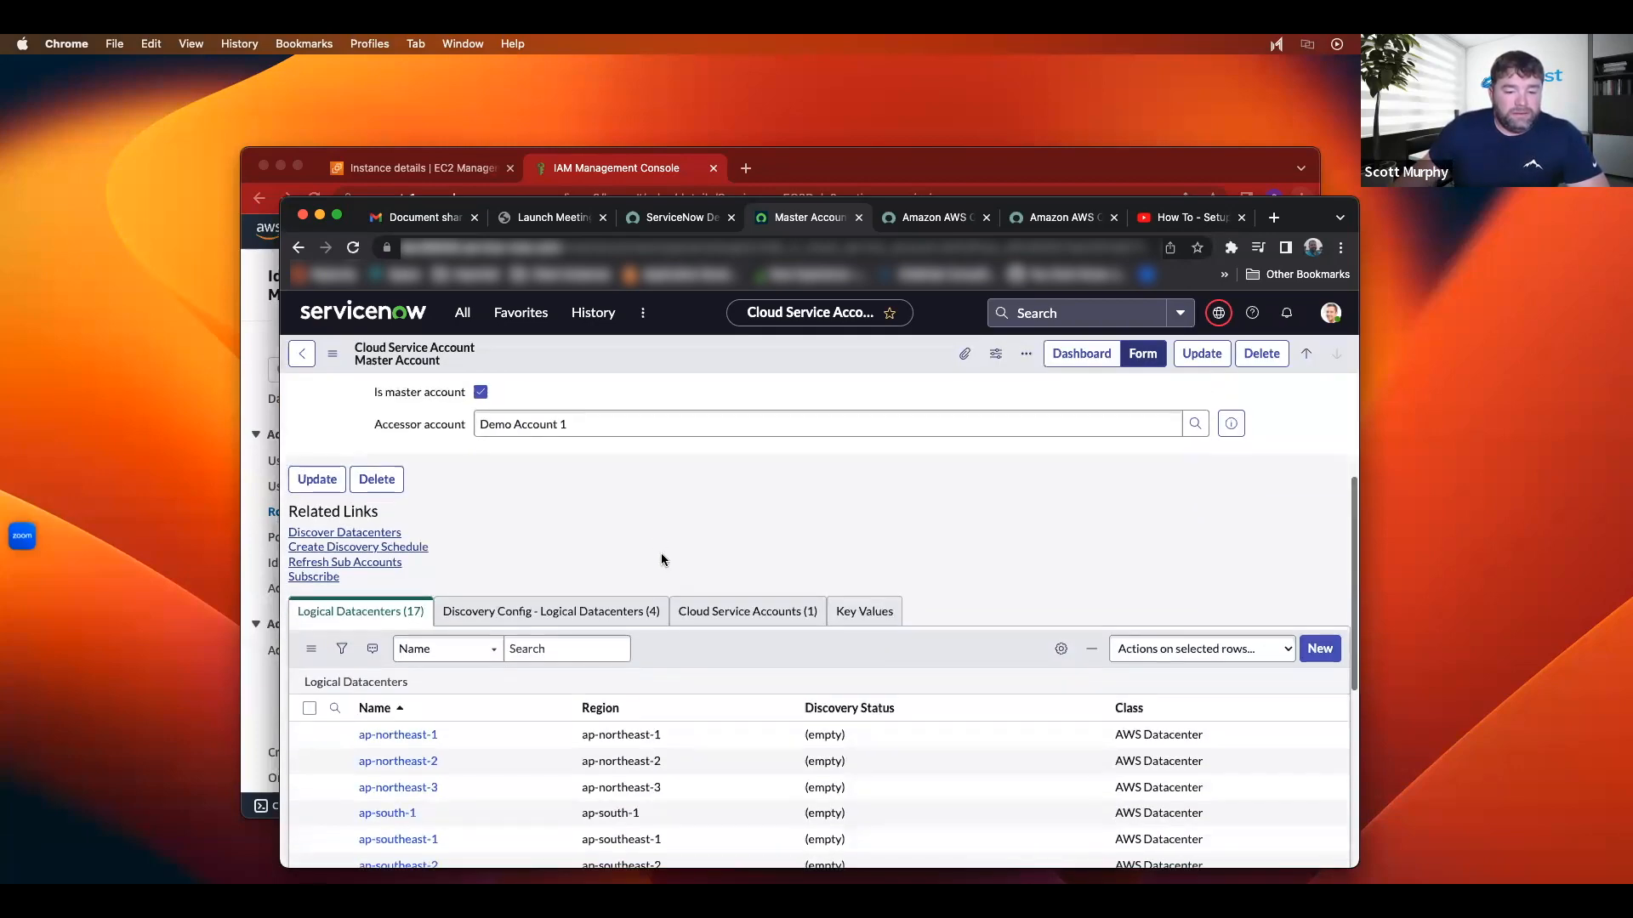
left_click(801, 538)
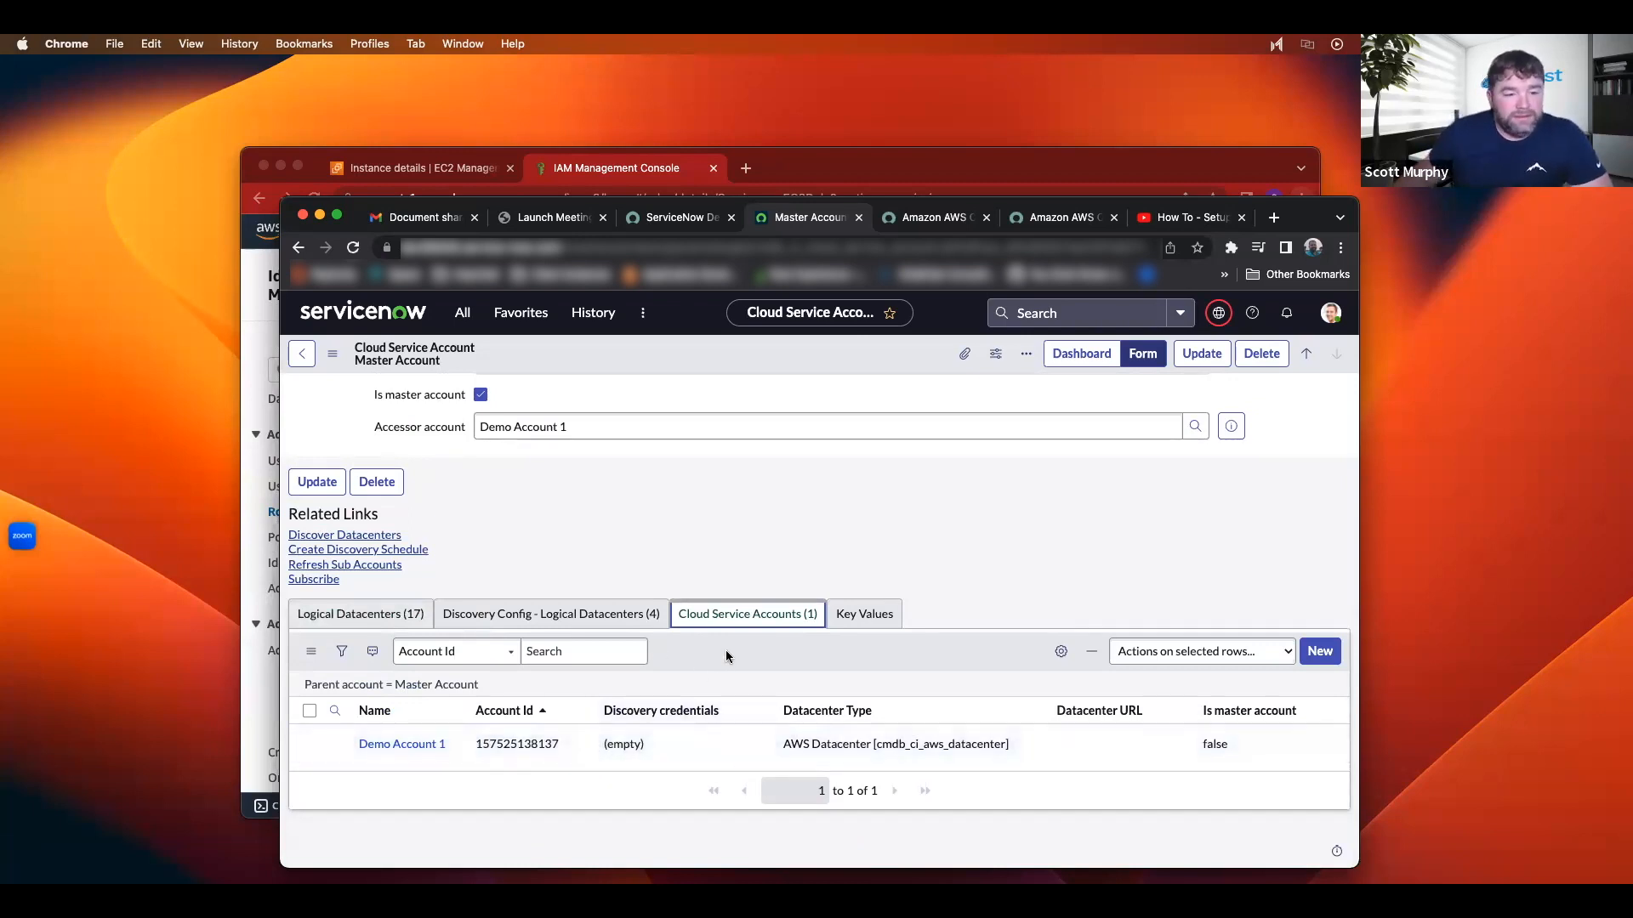
scroll(726, 651, "up", 2)
scroll(726, 652, "down", 1)
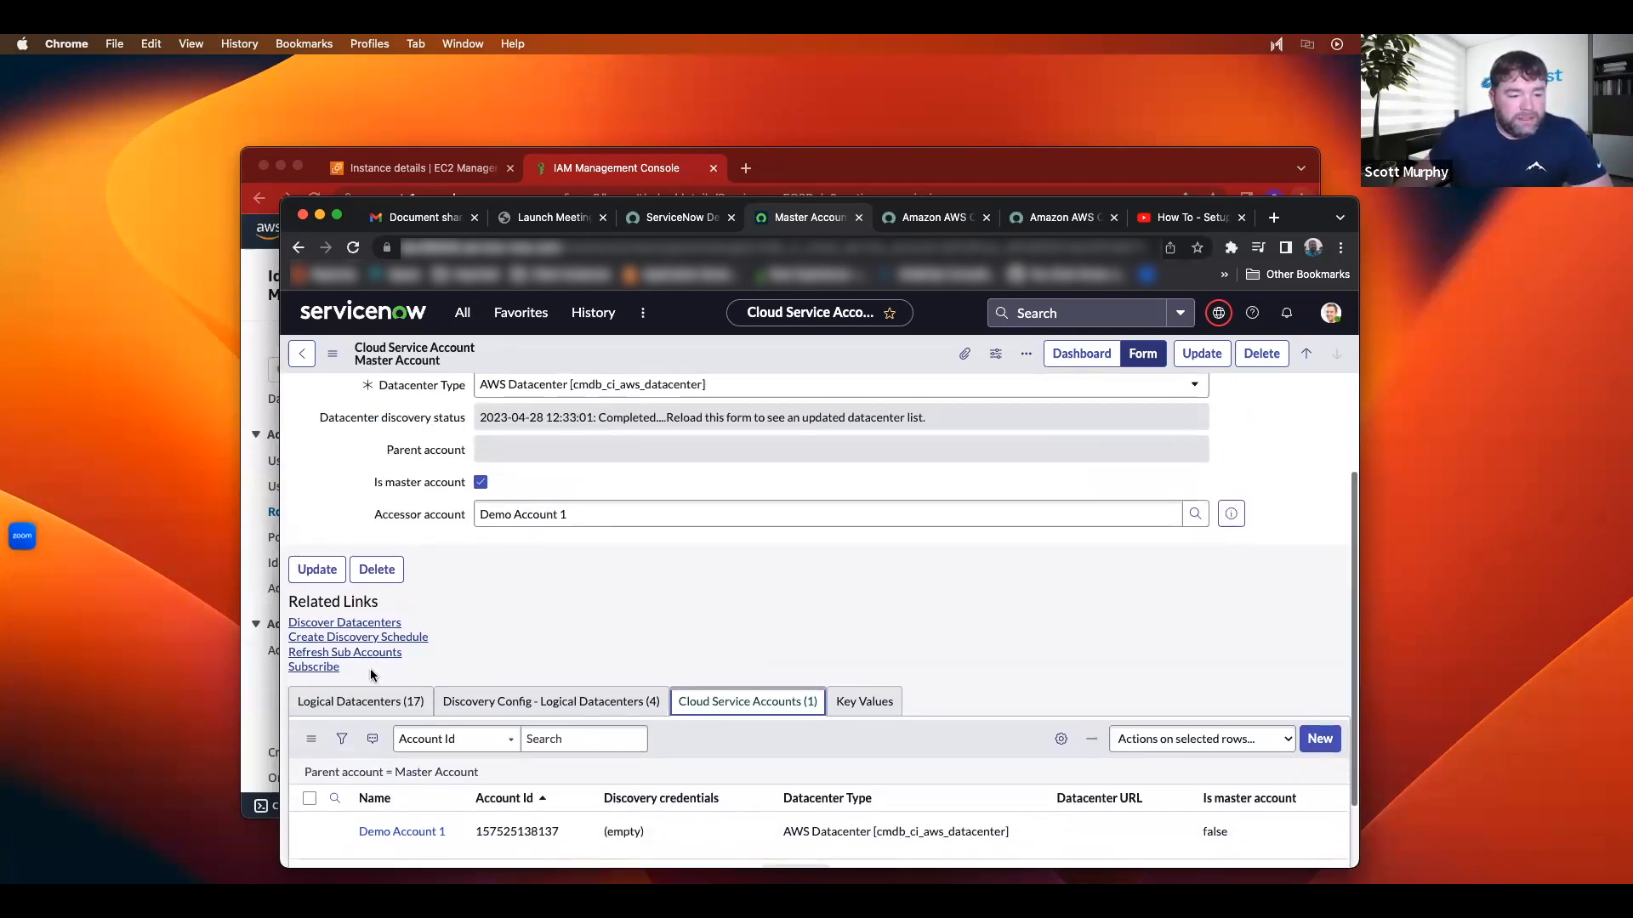
left_click(357, 638)
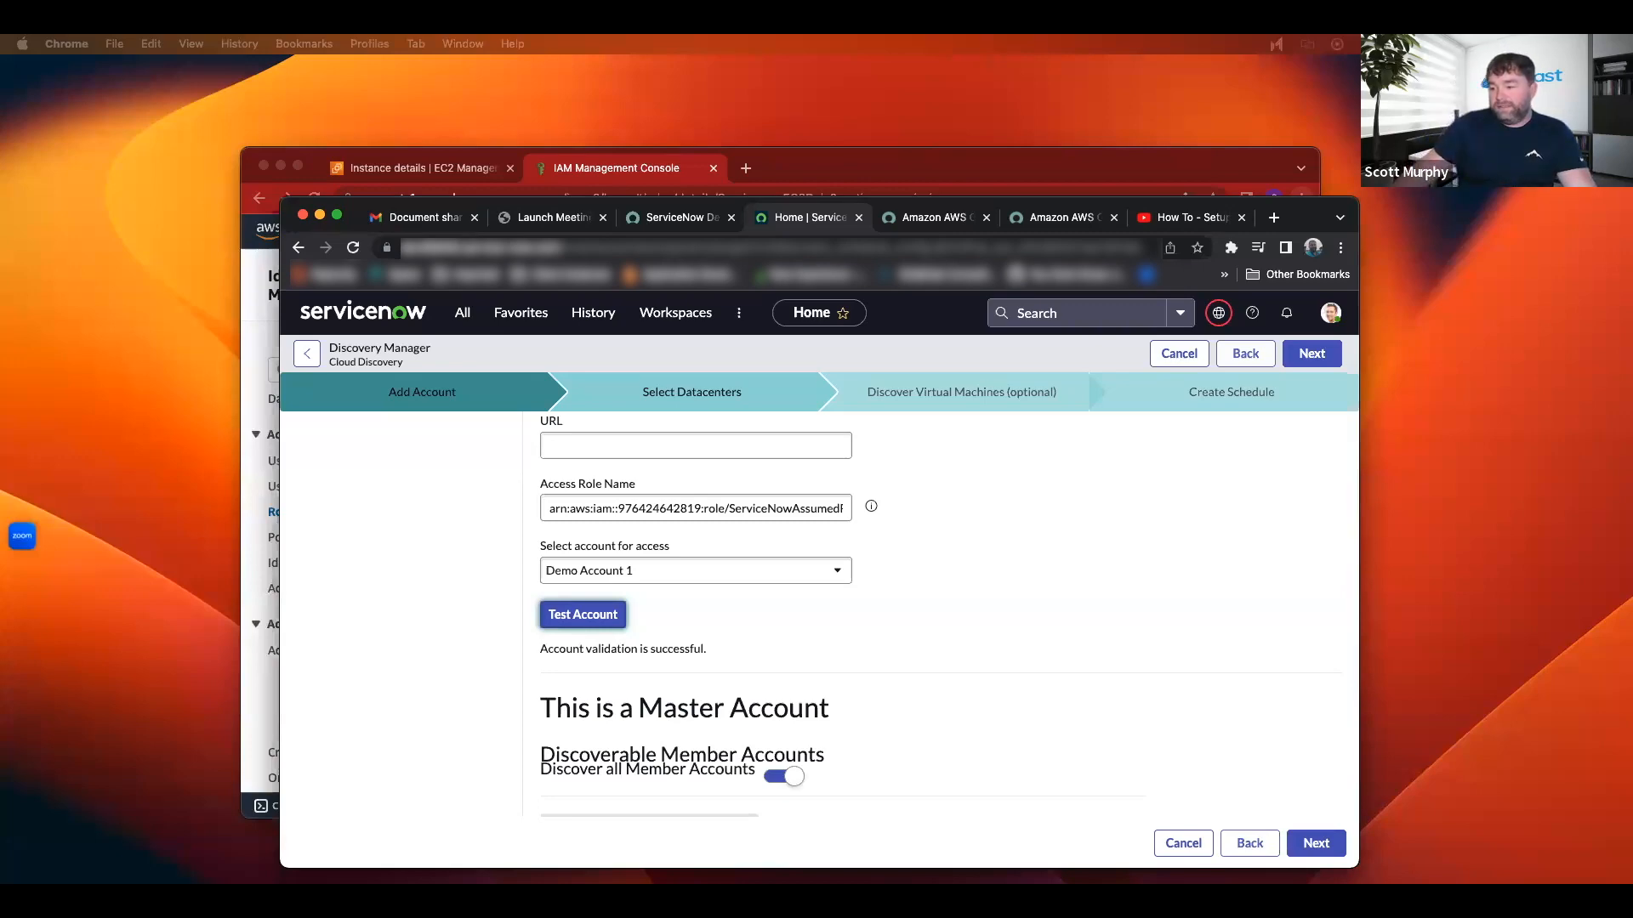
Step: Switch to the AWS IAM page showing ServiceNowAssumedRole's trust policy
key("ctrl+Right")
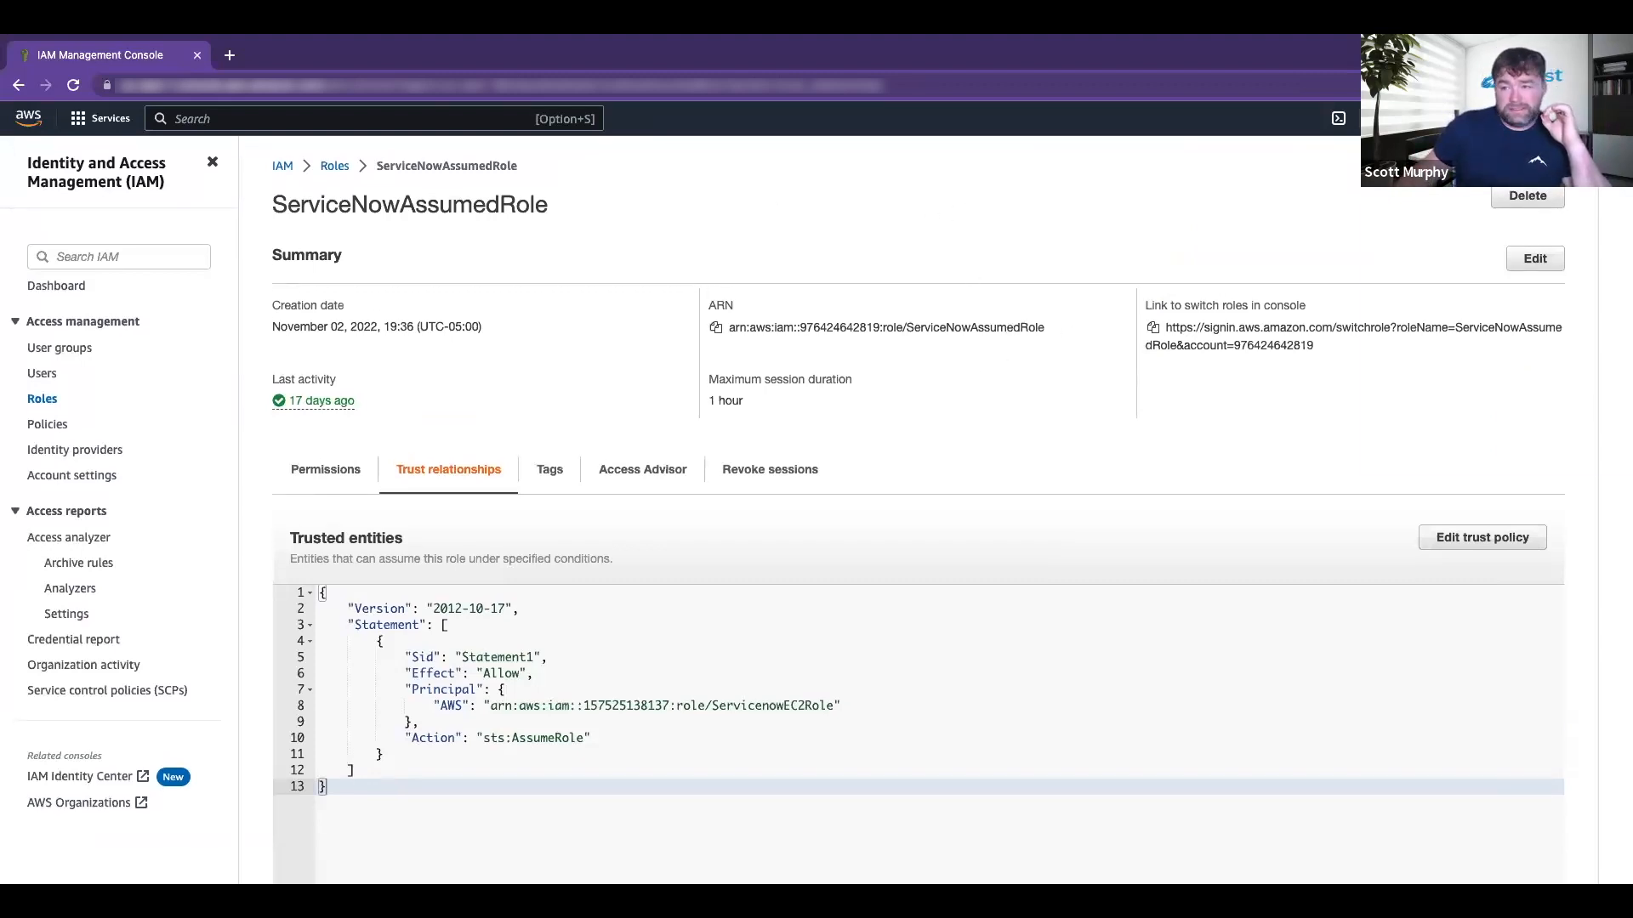
Step: Go to AWS Organizations from the account menu to view the Root accounts
left_click(1505, 118)
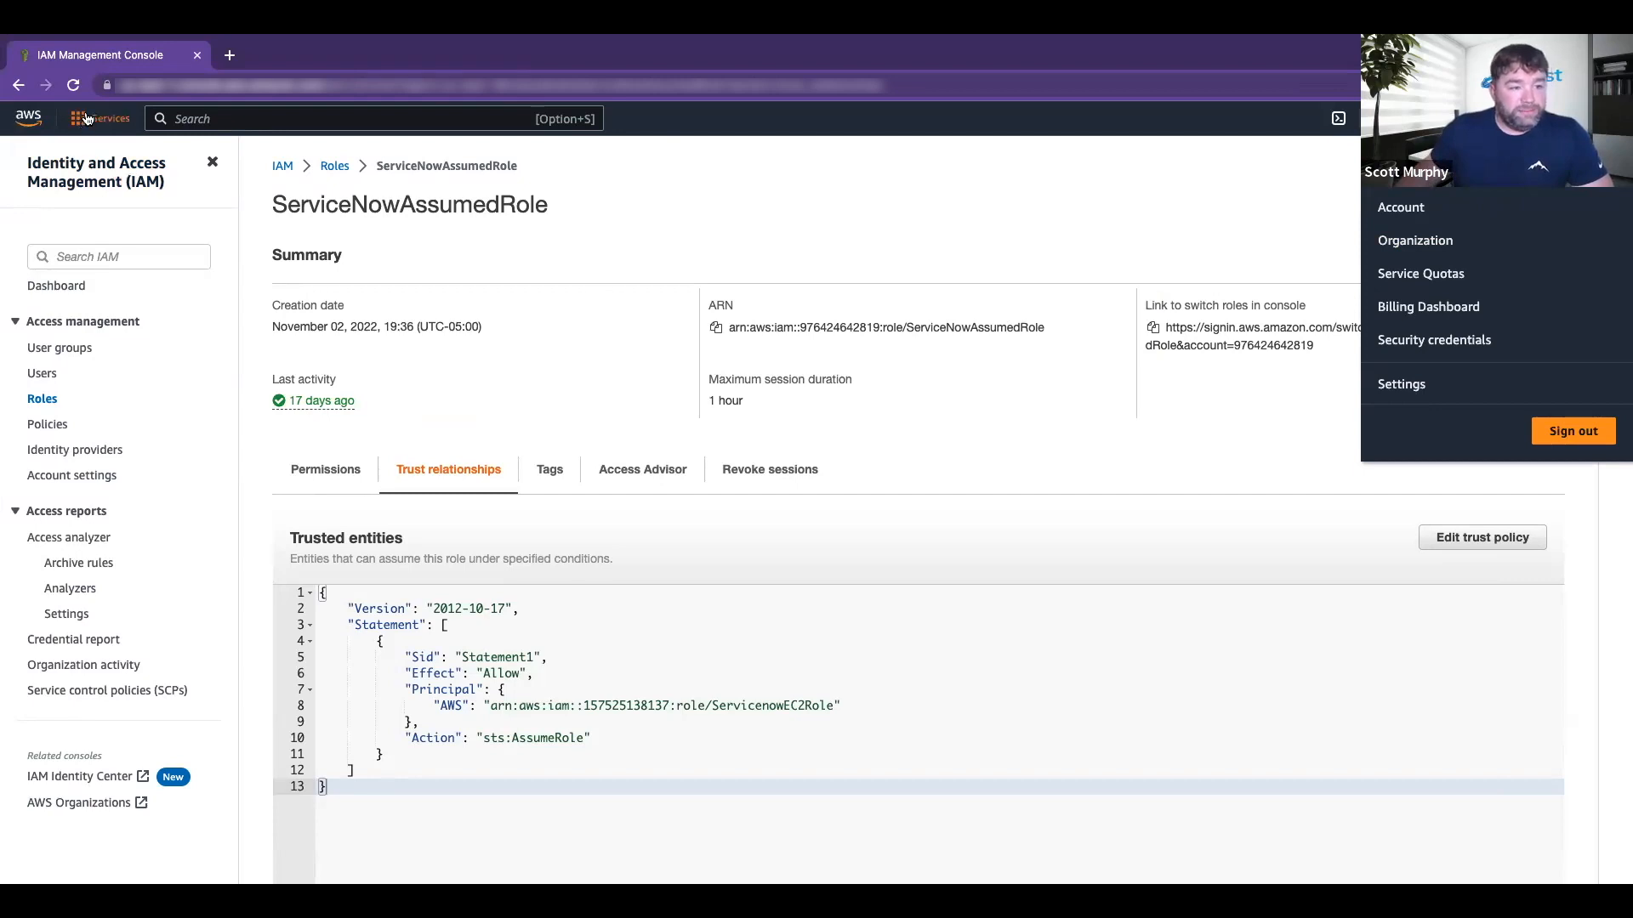
scroll(1075, 195, "down", 1)
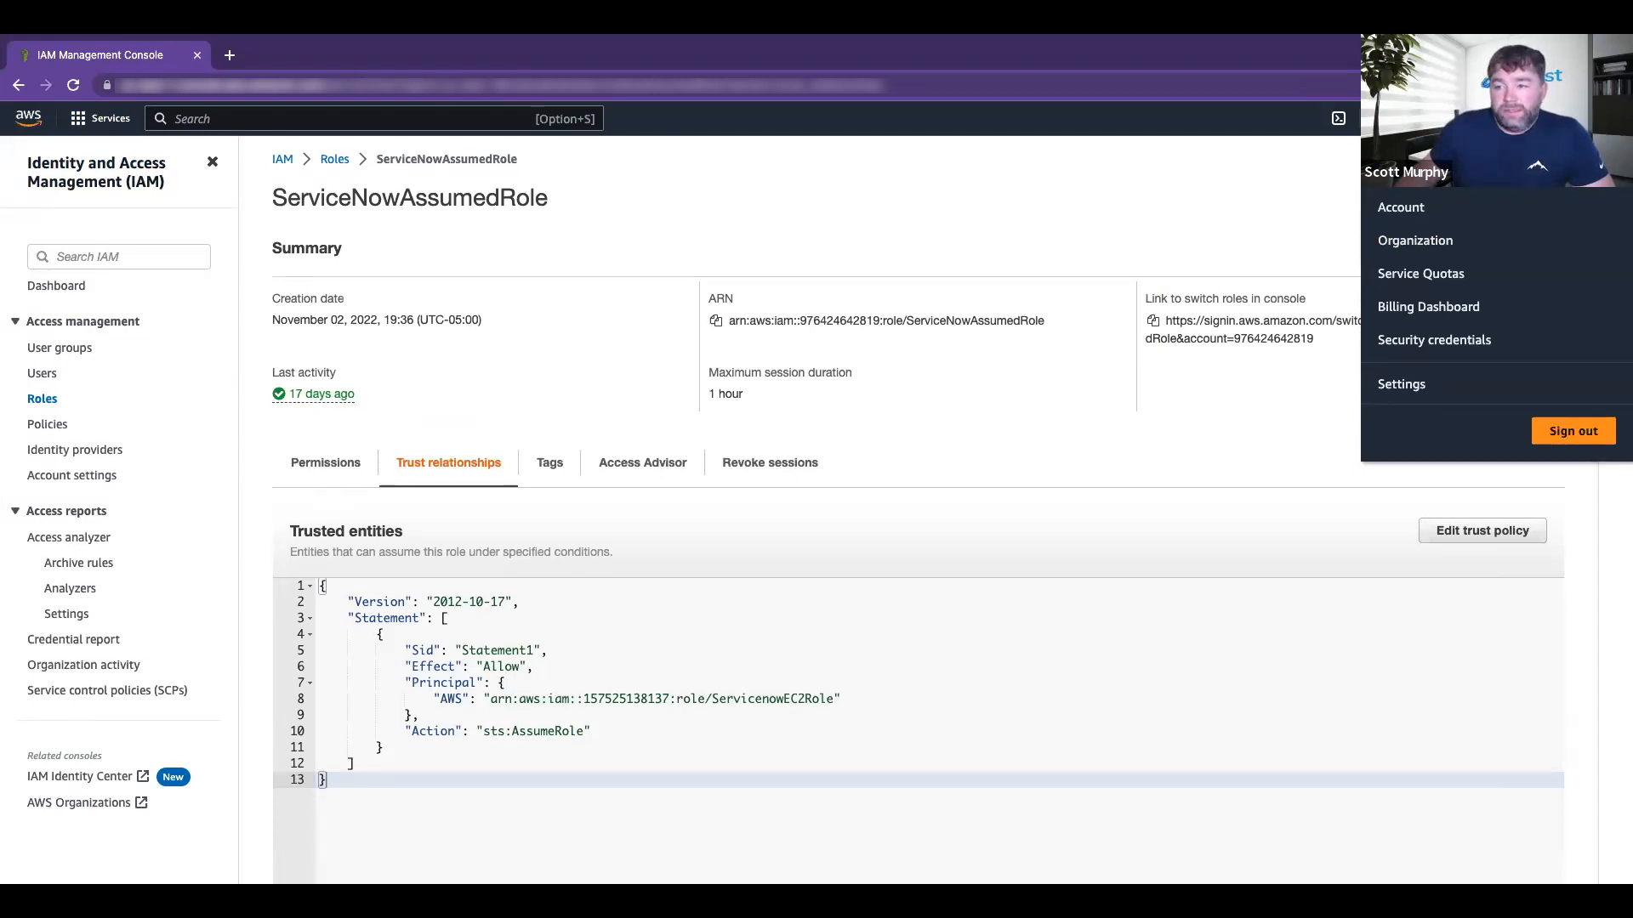
left_click(1399, 244)
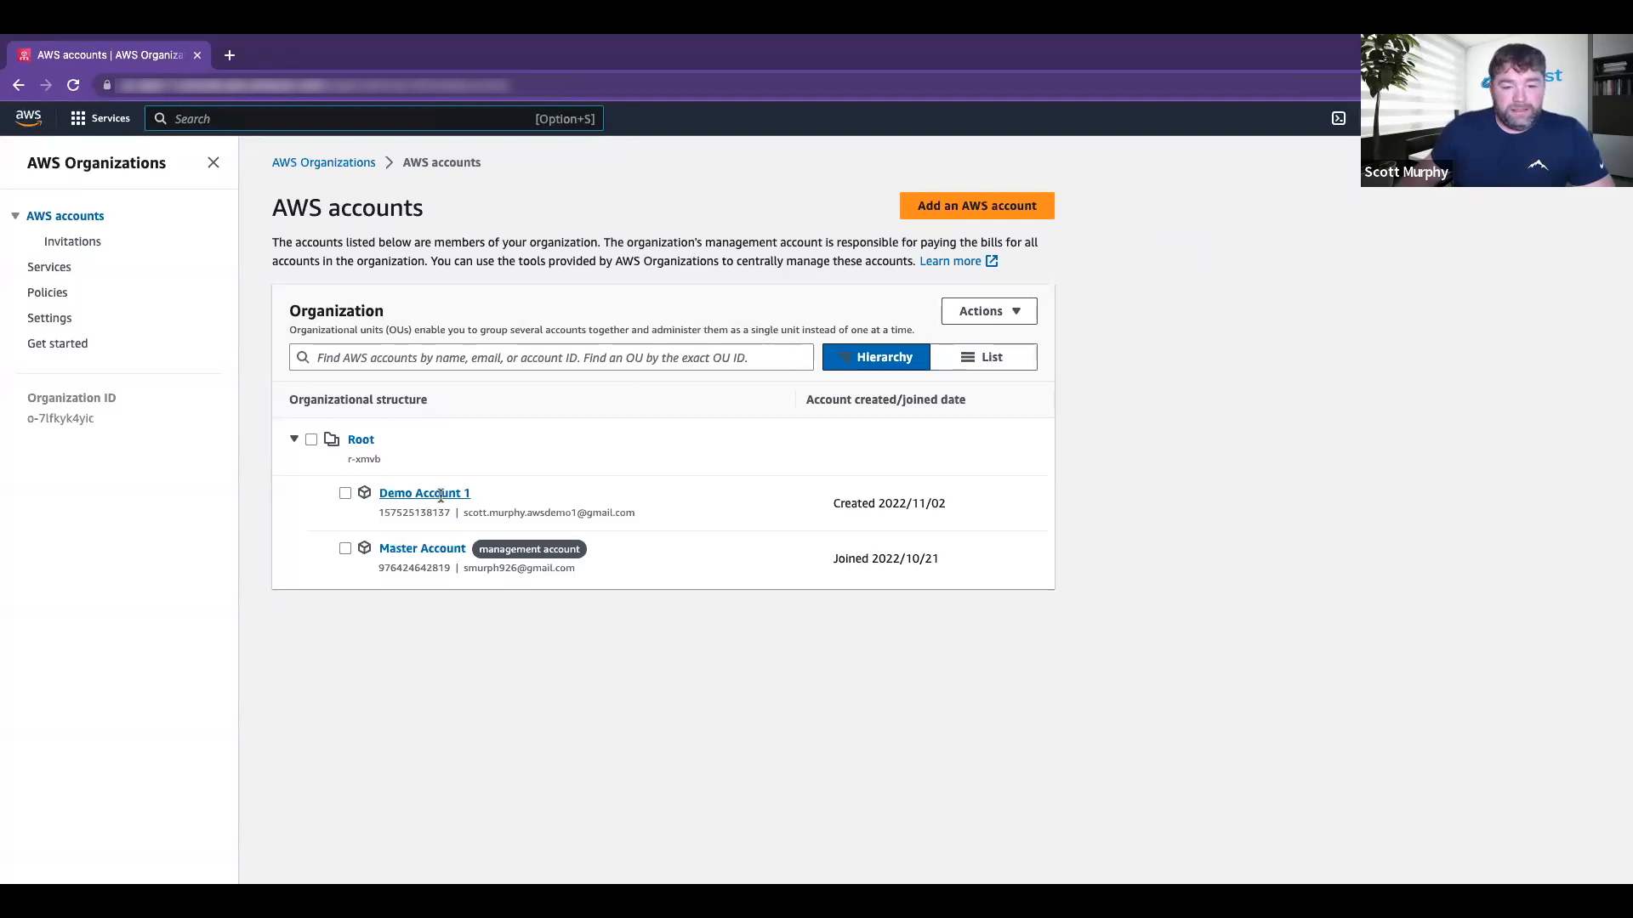
left_click(984, 312)
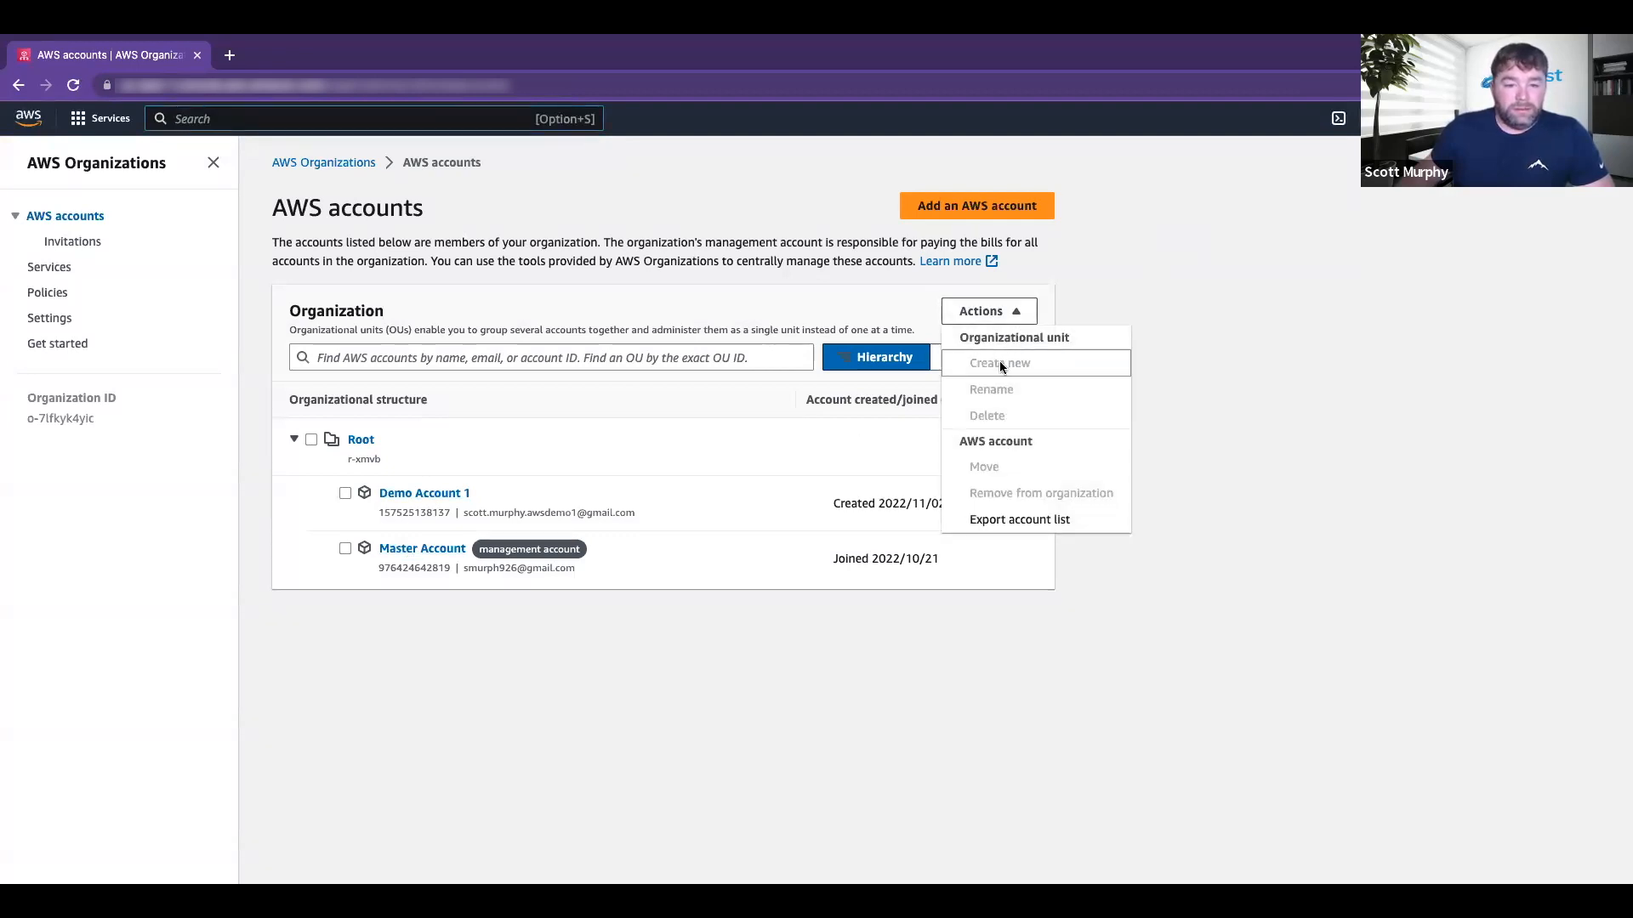
left_click(1139, 384)
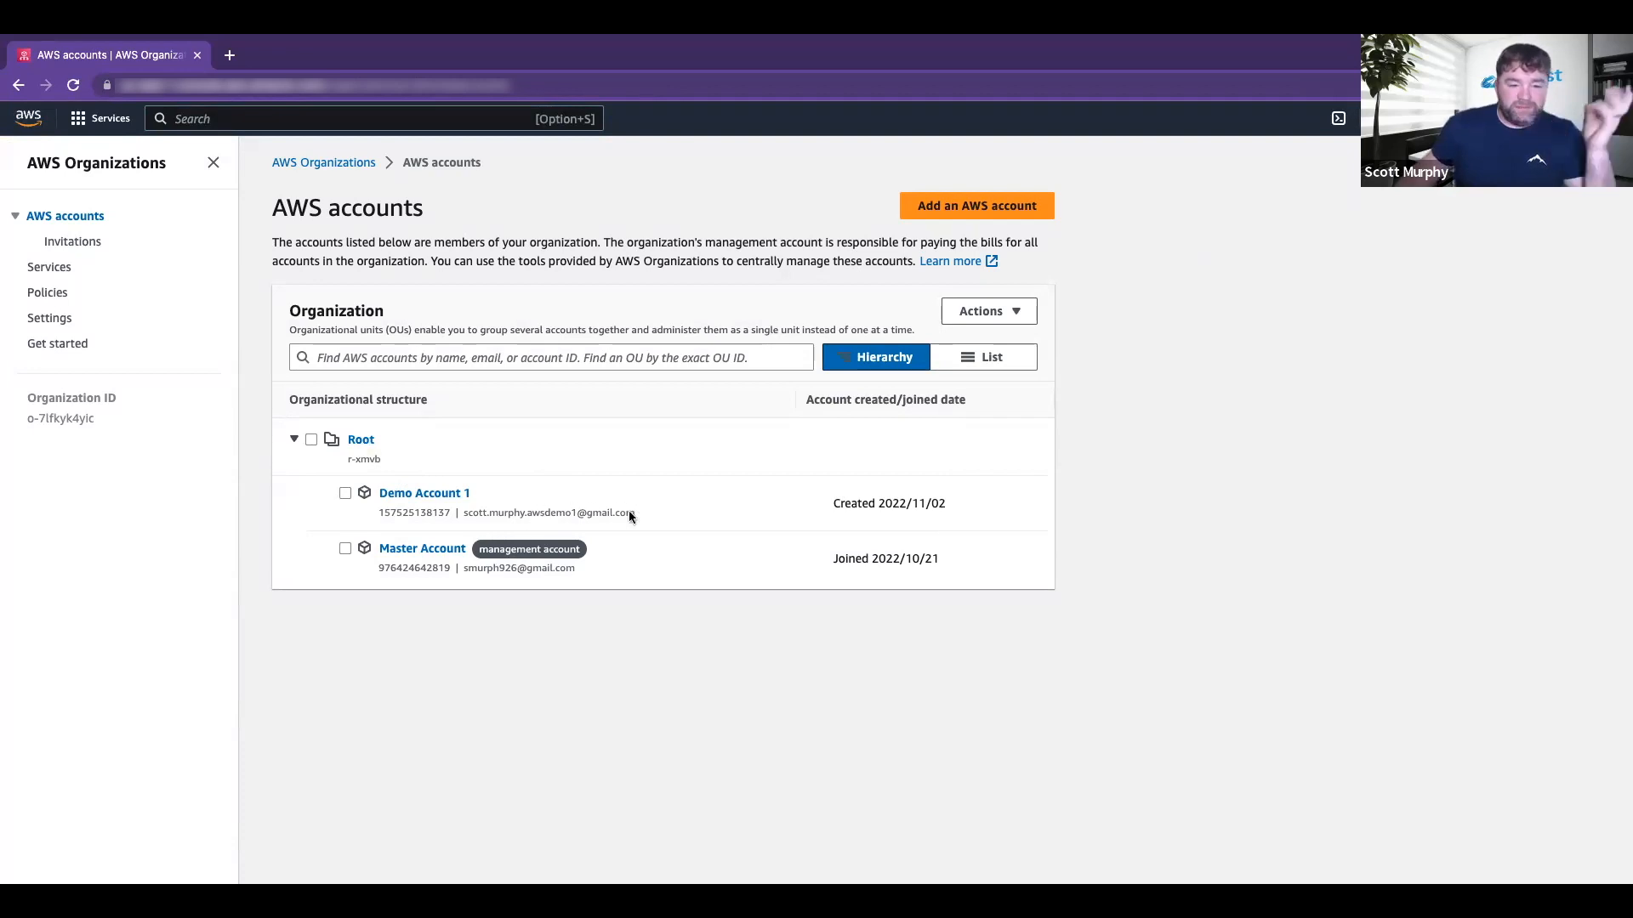
left_click_drag(633, 510, 500, 512)
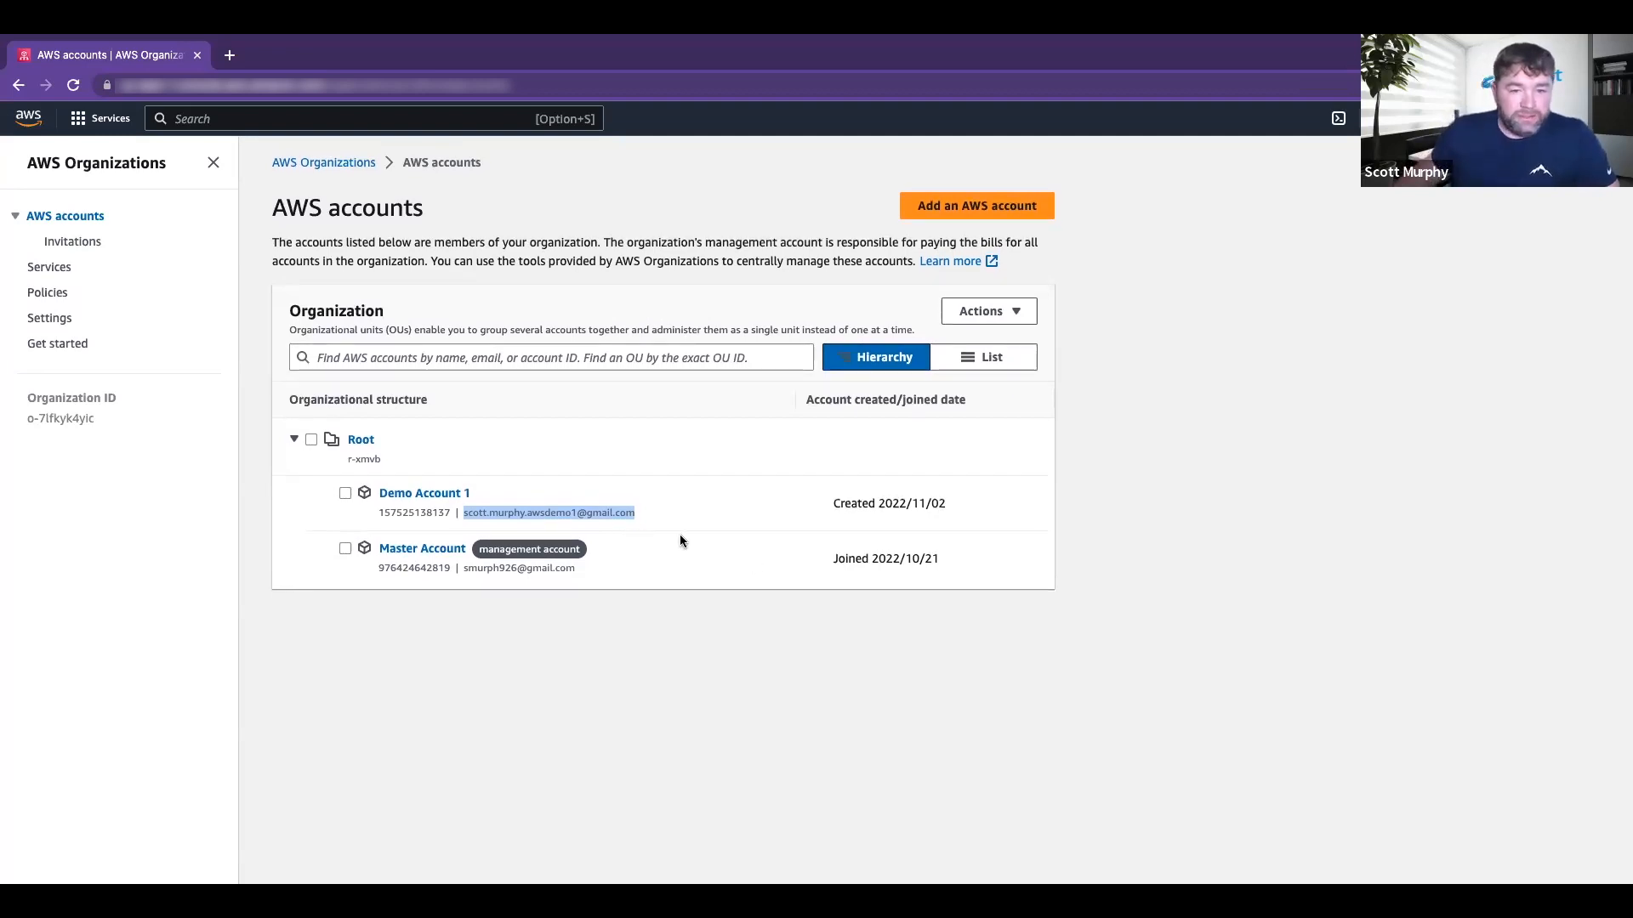
left_click(978, 310)
left_click(825, 223)
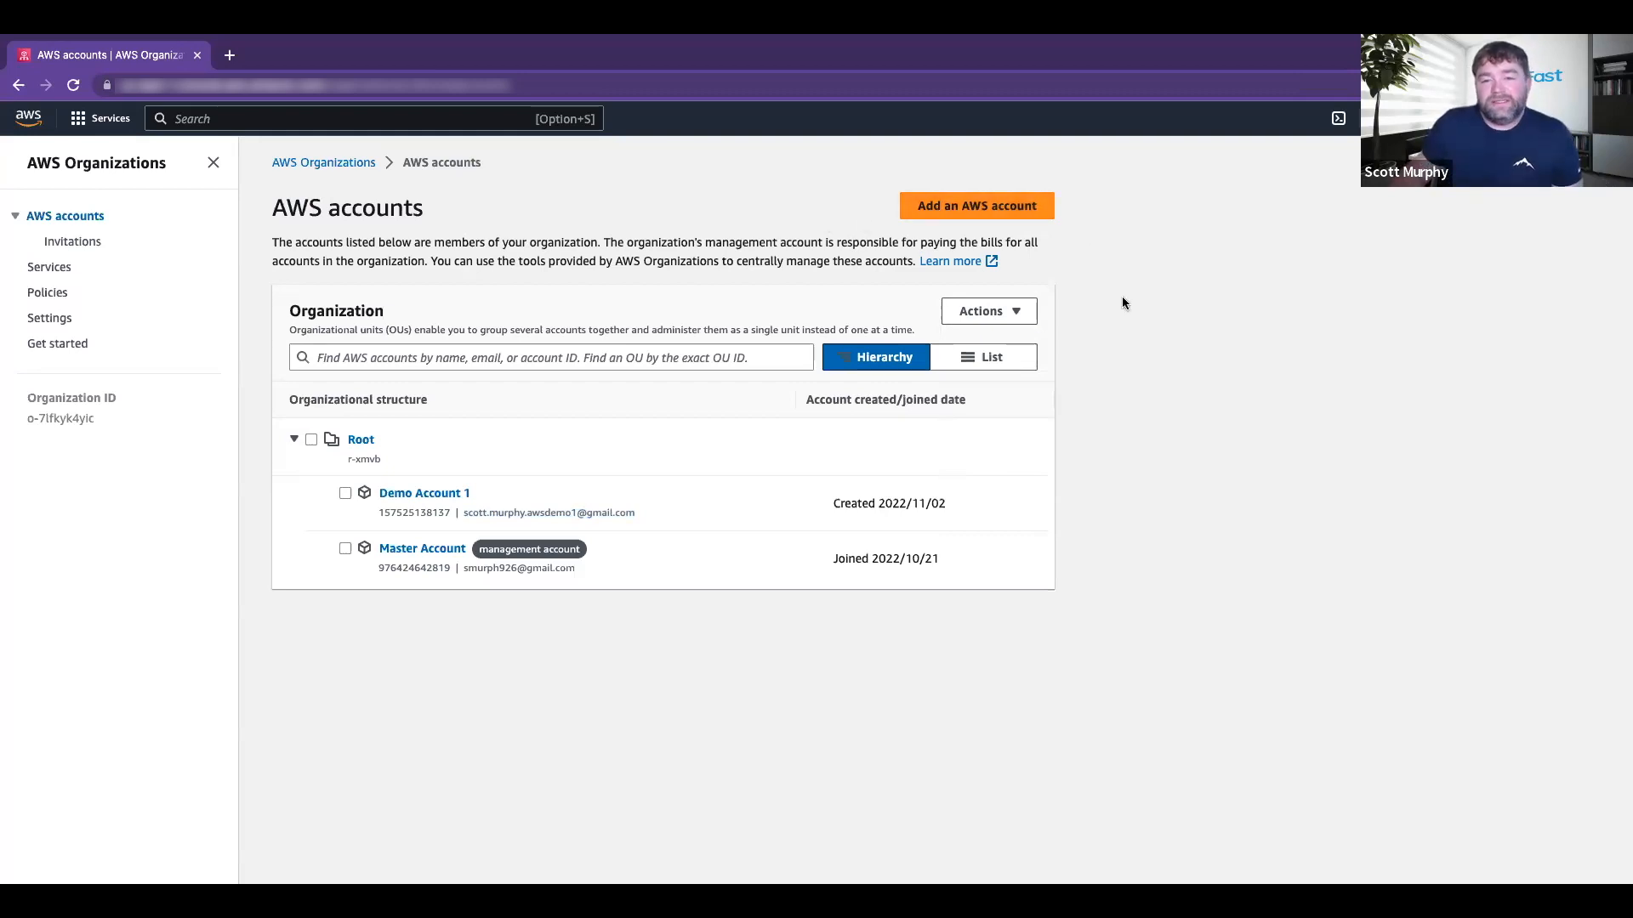
left_click(1025, 212)
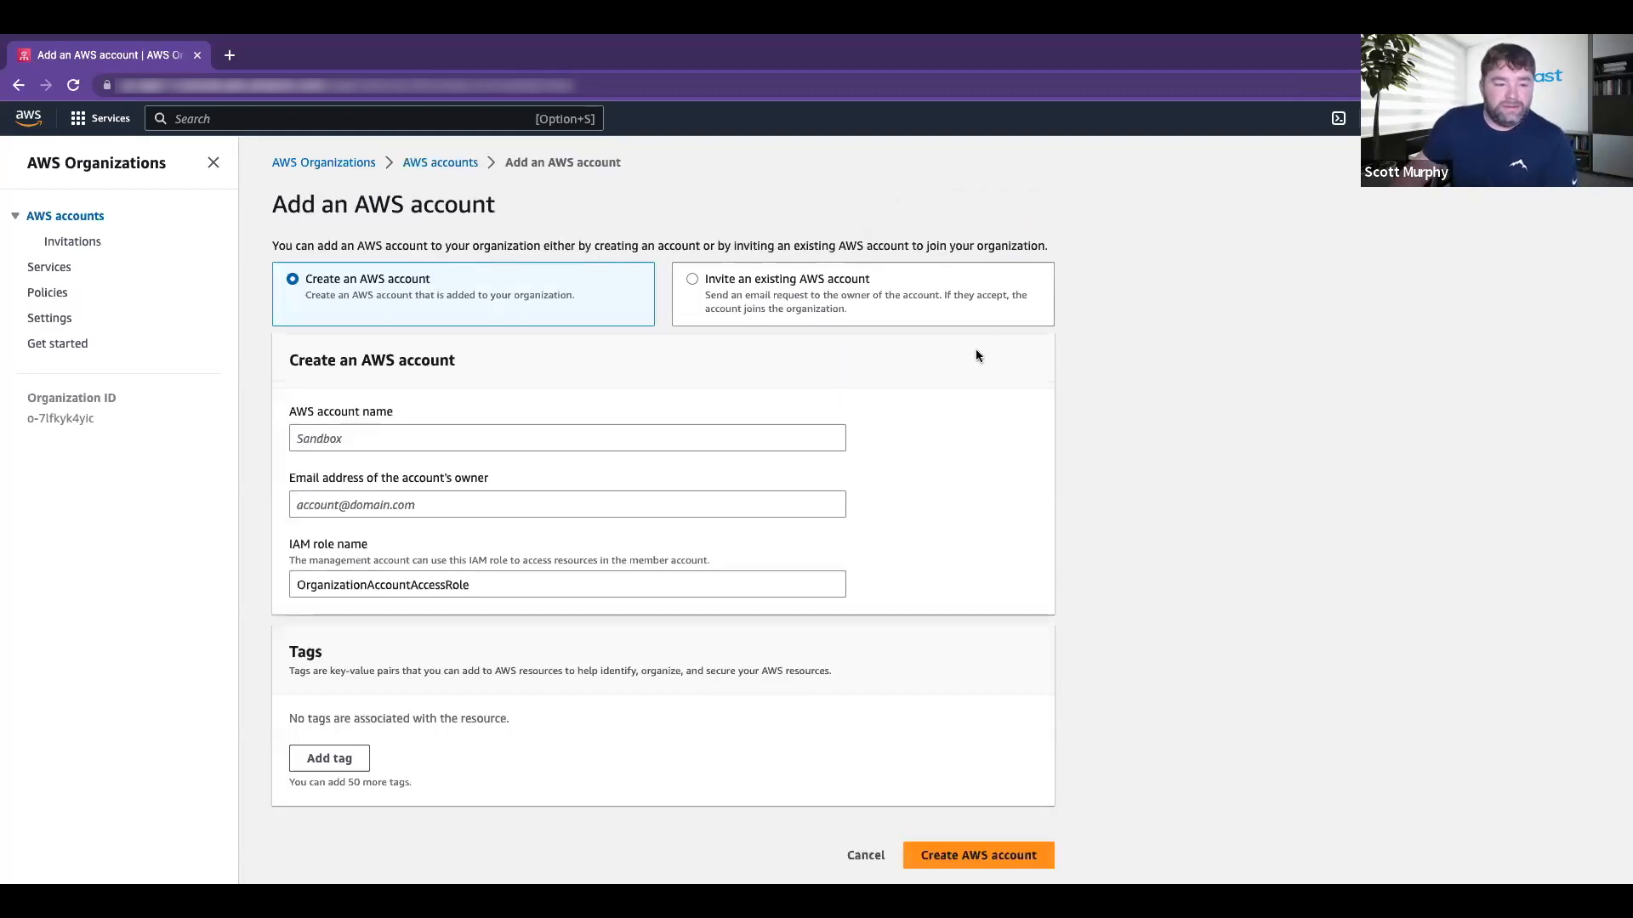
left_click(412, 439)
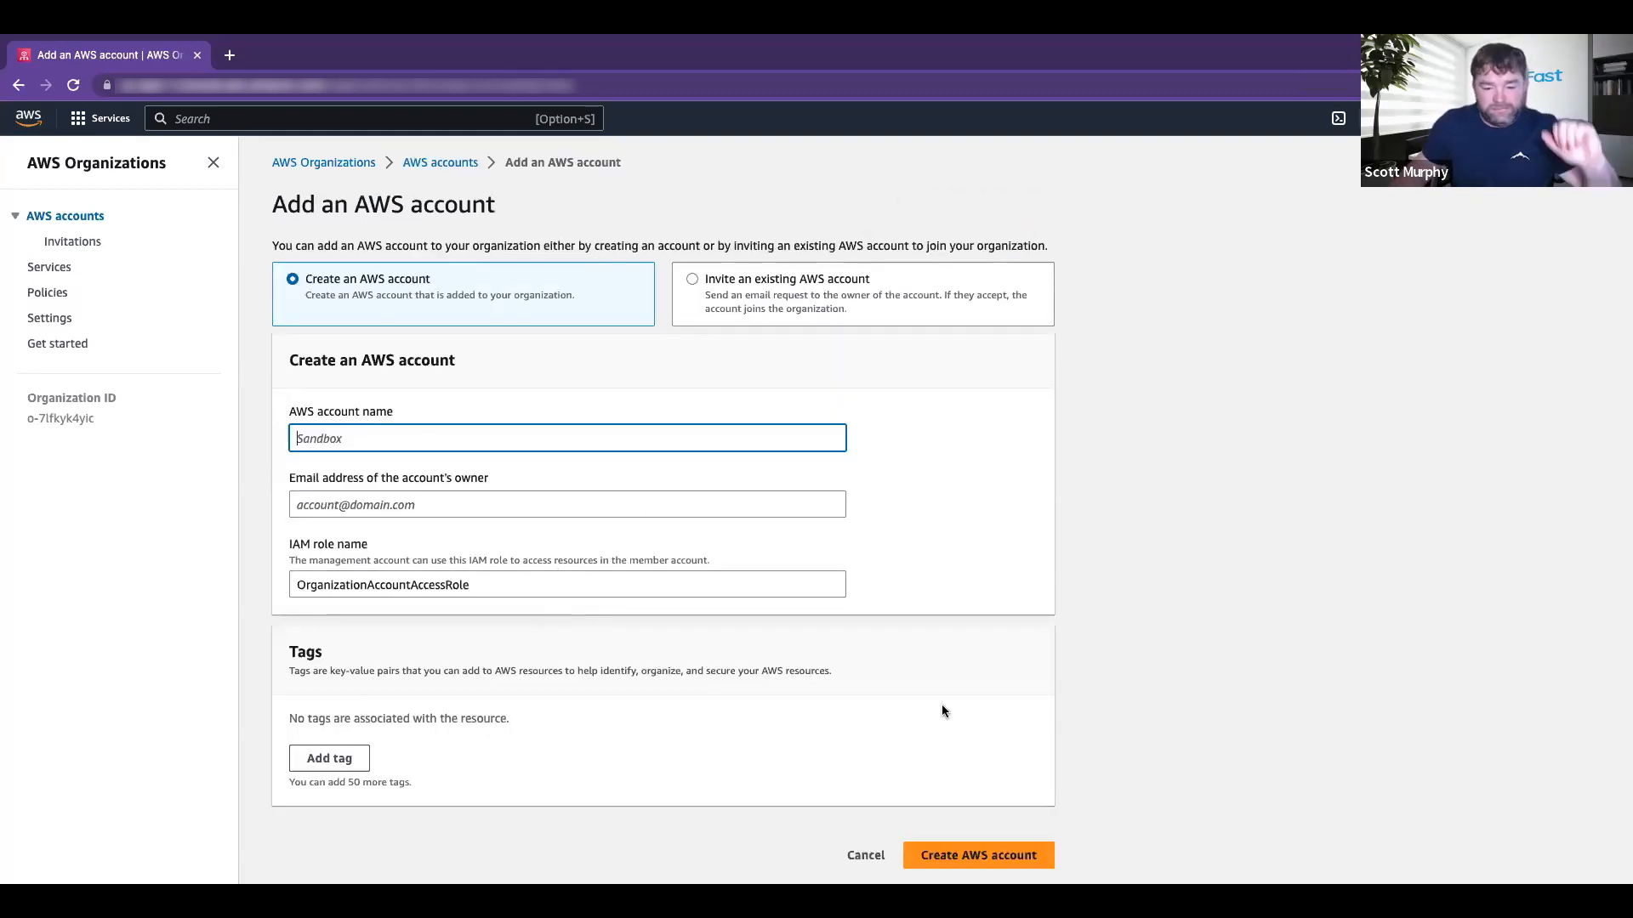
left_click(865, 854)
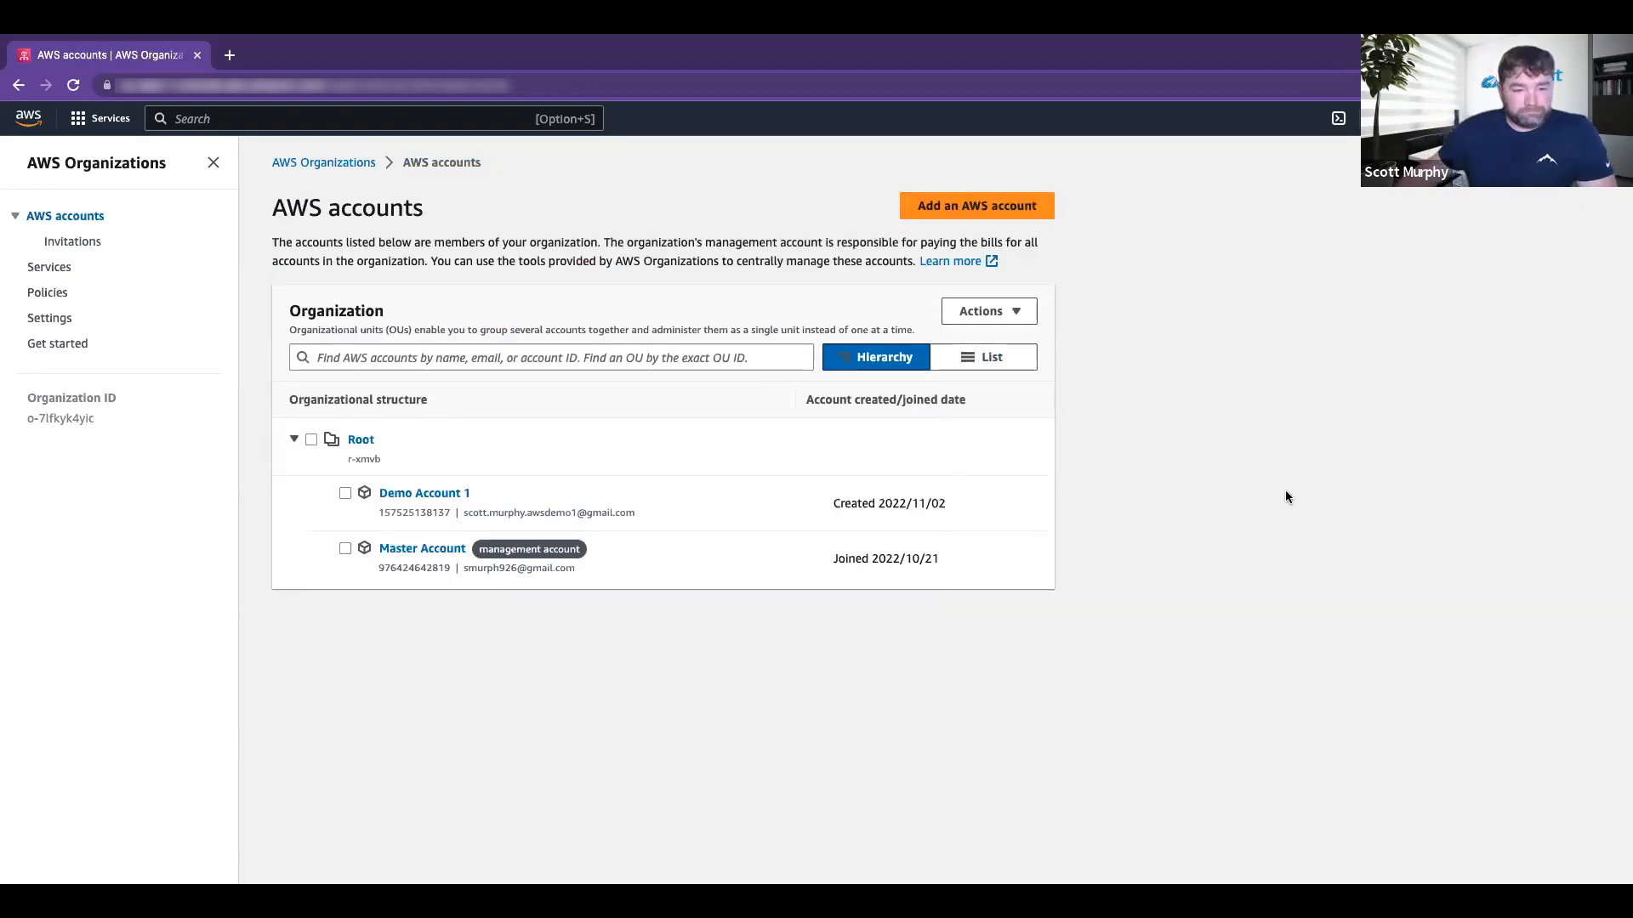
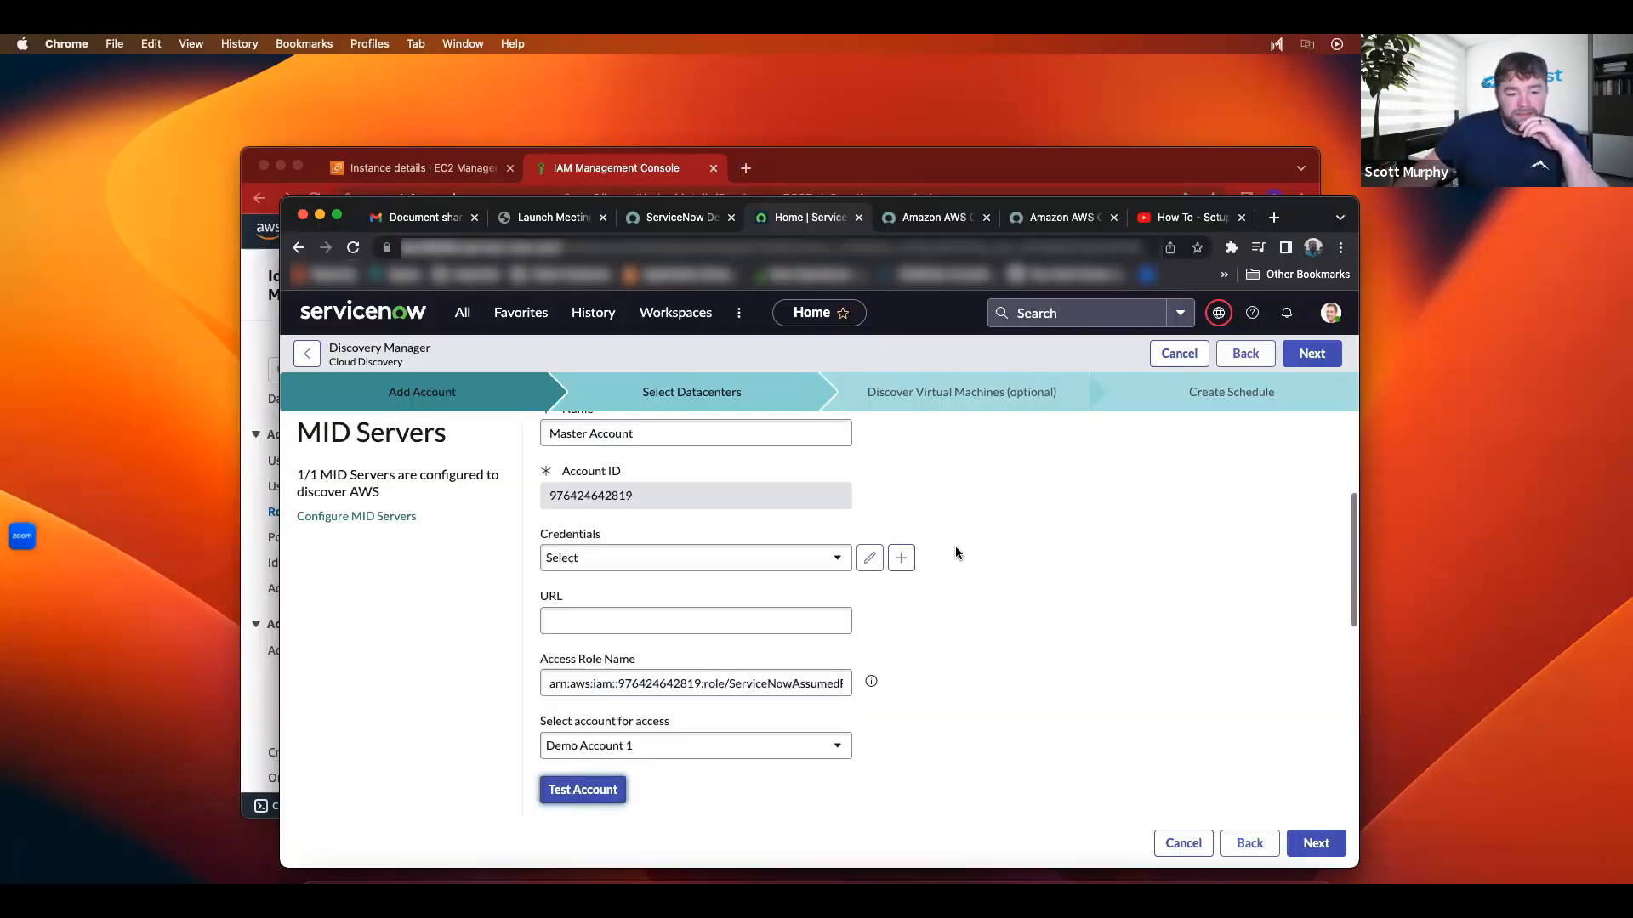
Step: Review the Master Account Cloud Discovery form and advance; a 'Schedule name already exists' error appears
scroll(900, 629, "up", 5)
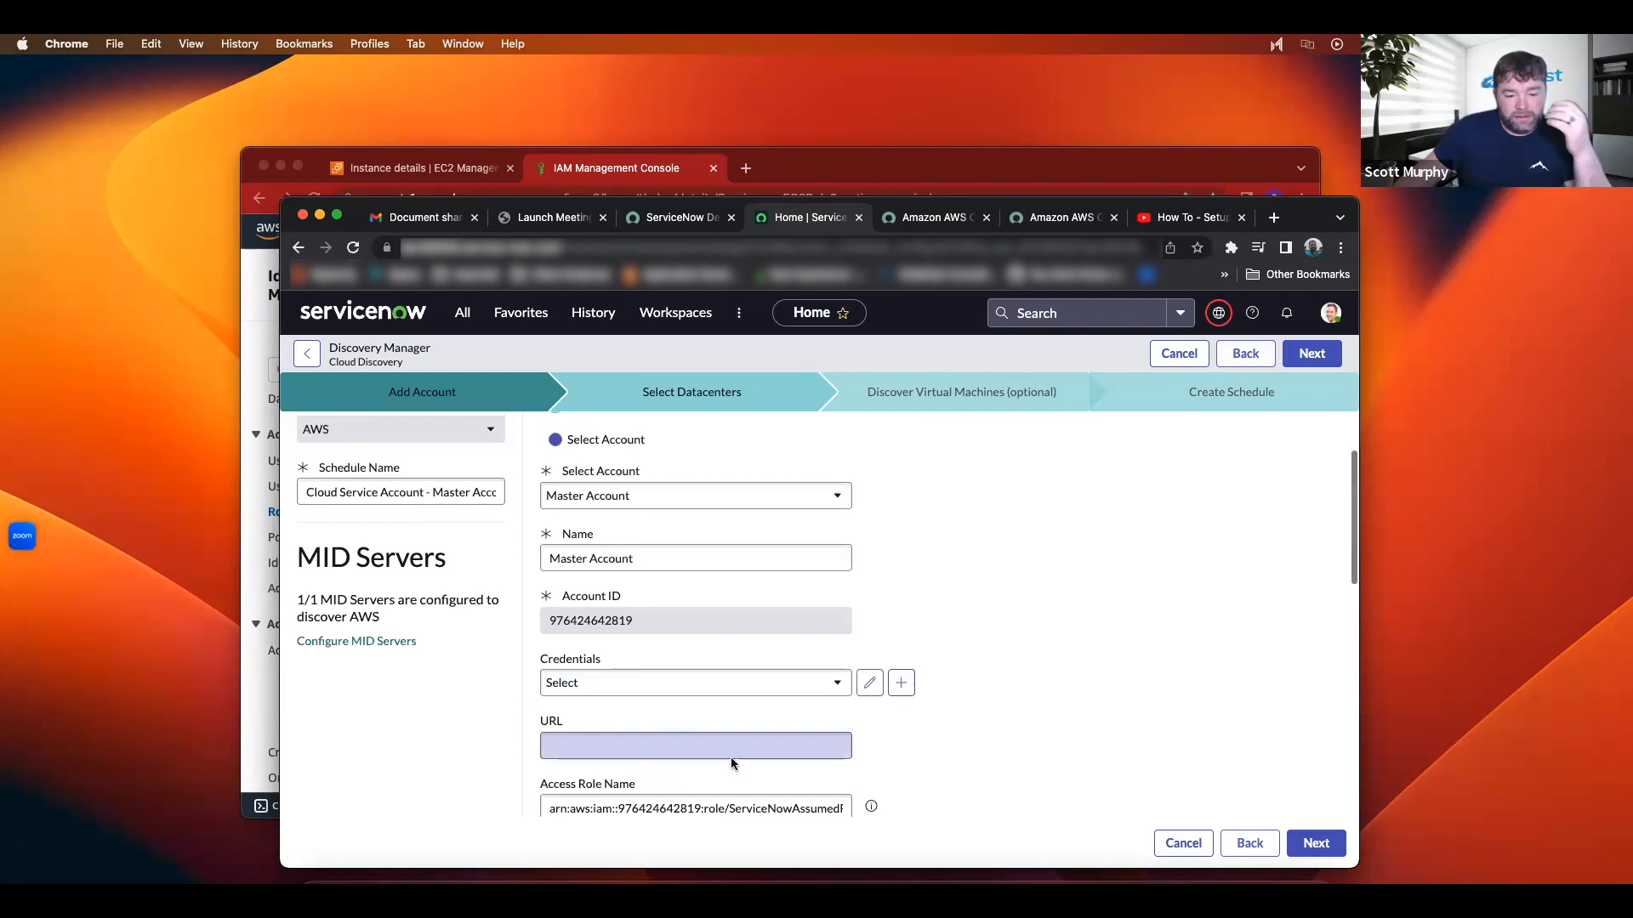
scroll(663, 534, "up", 3)
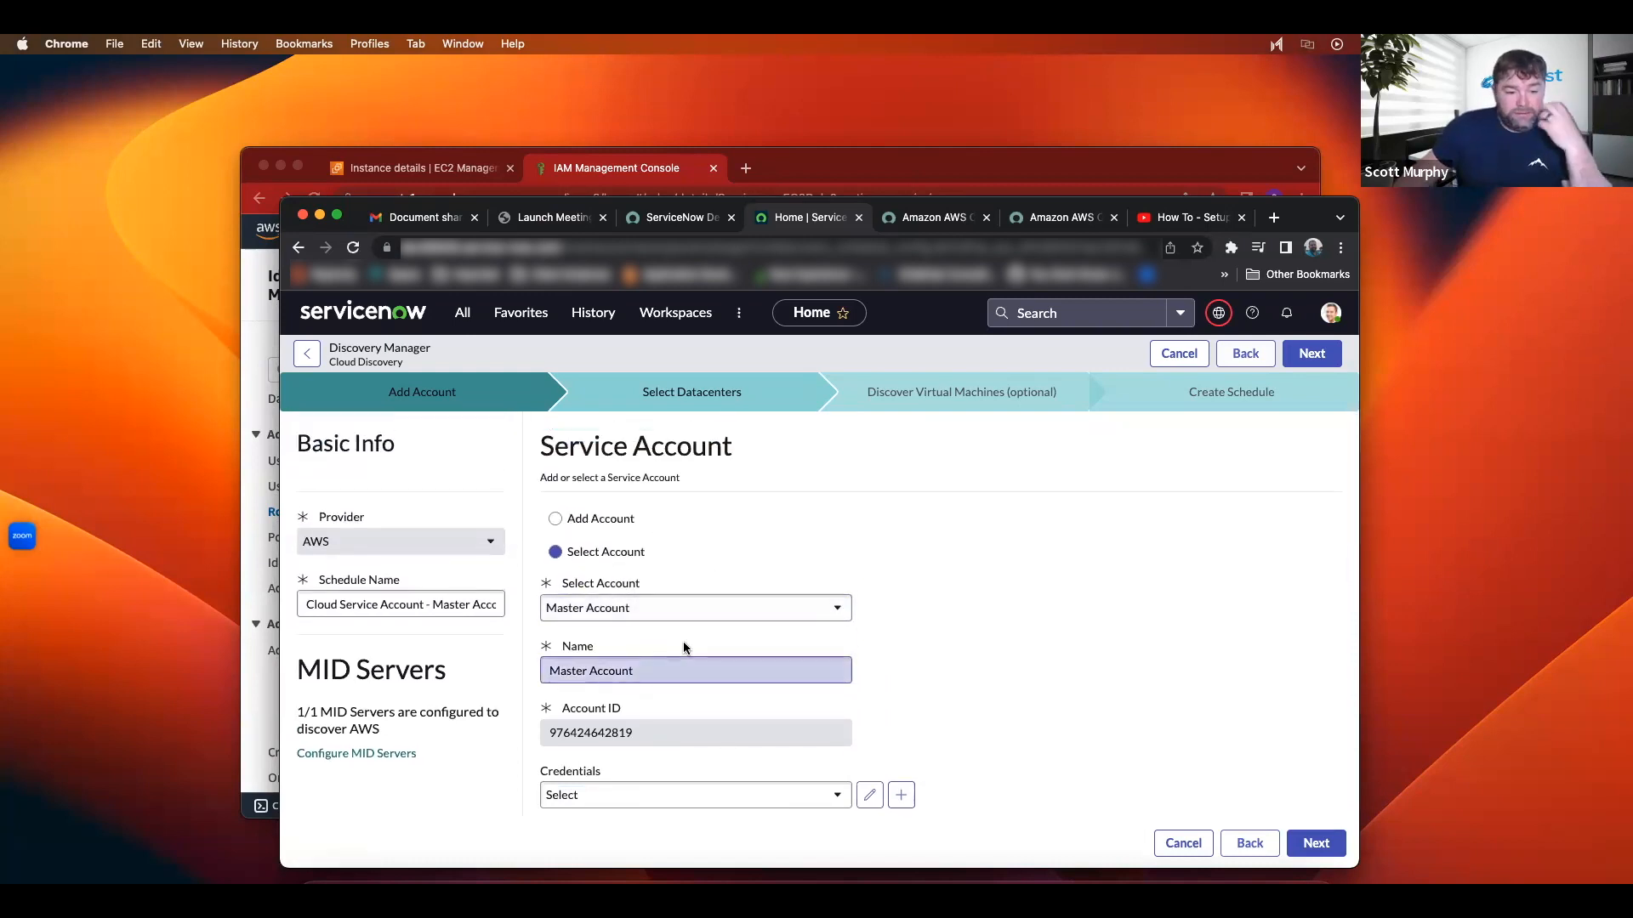
scroll(682, 644, "down", 3)
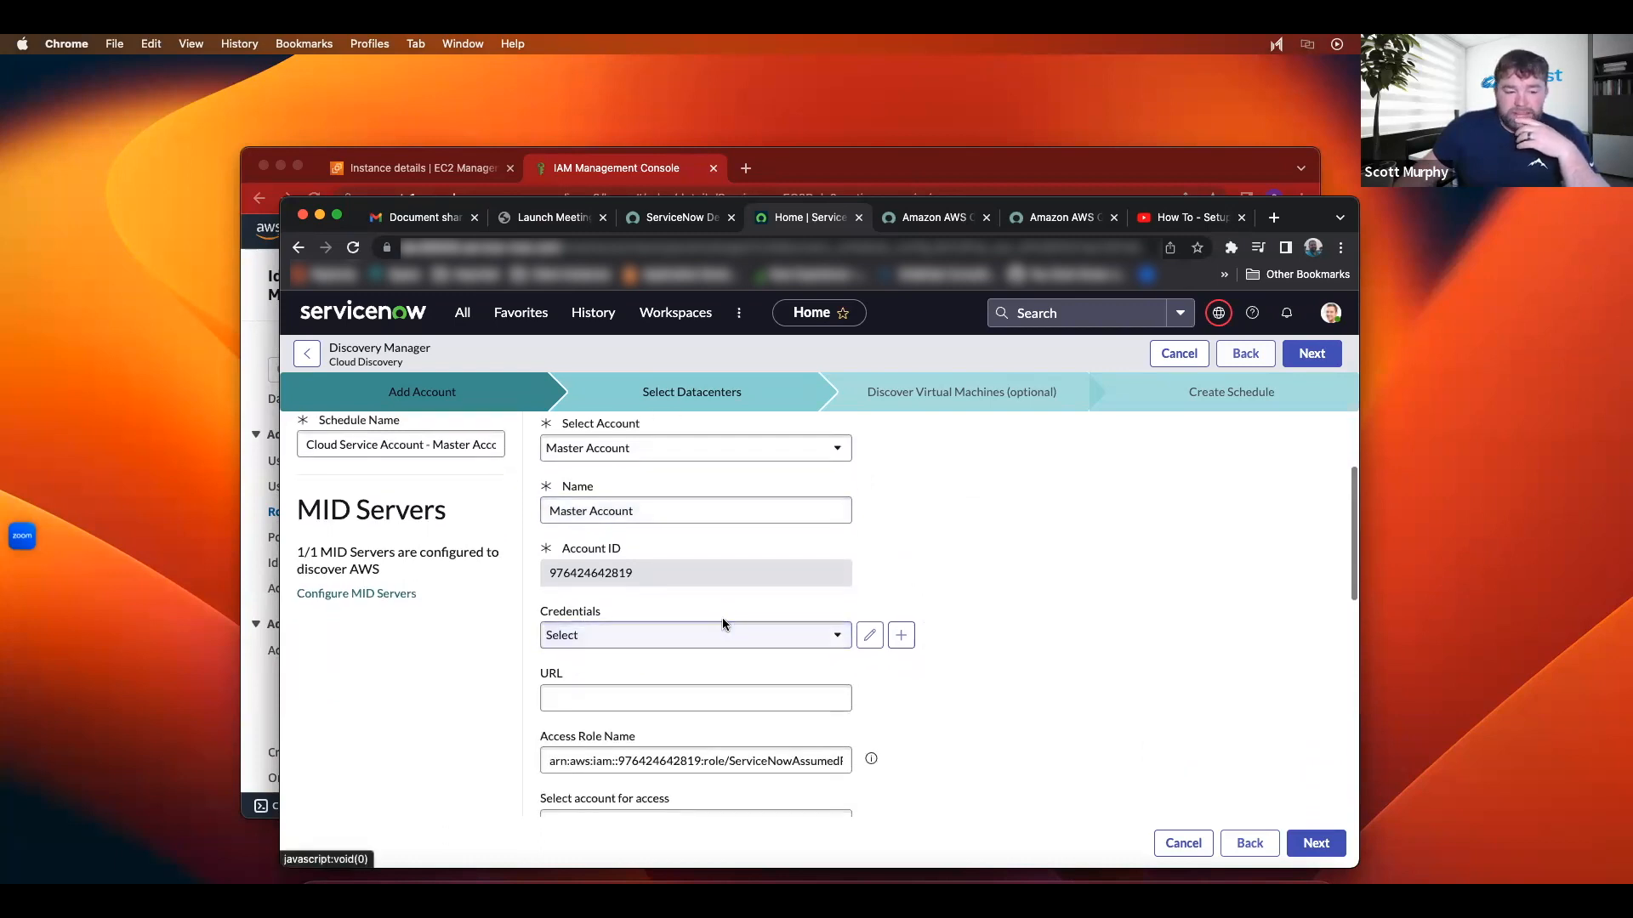
scroll(717, 615, "down", 5)
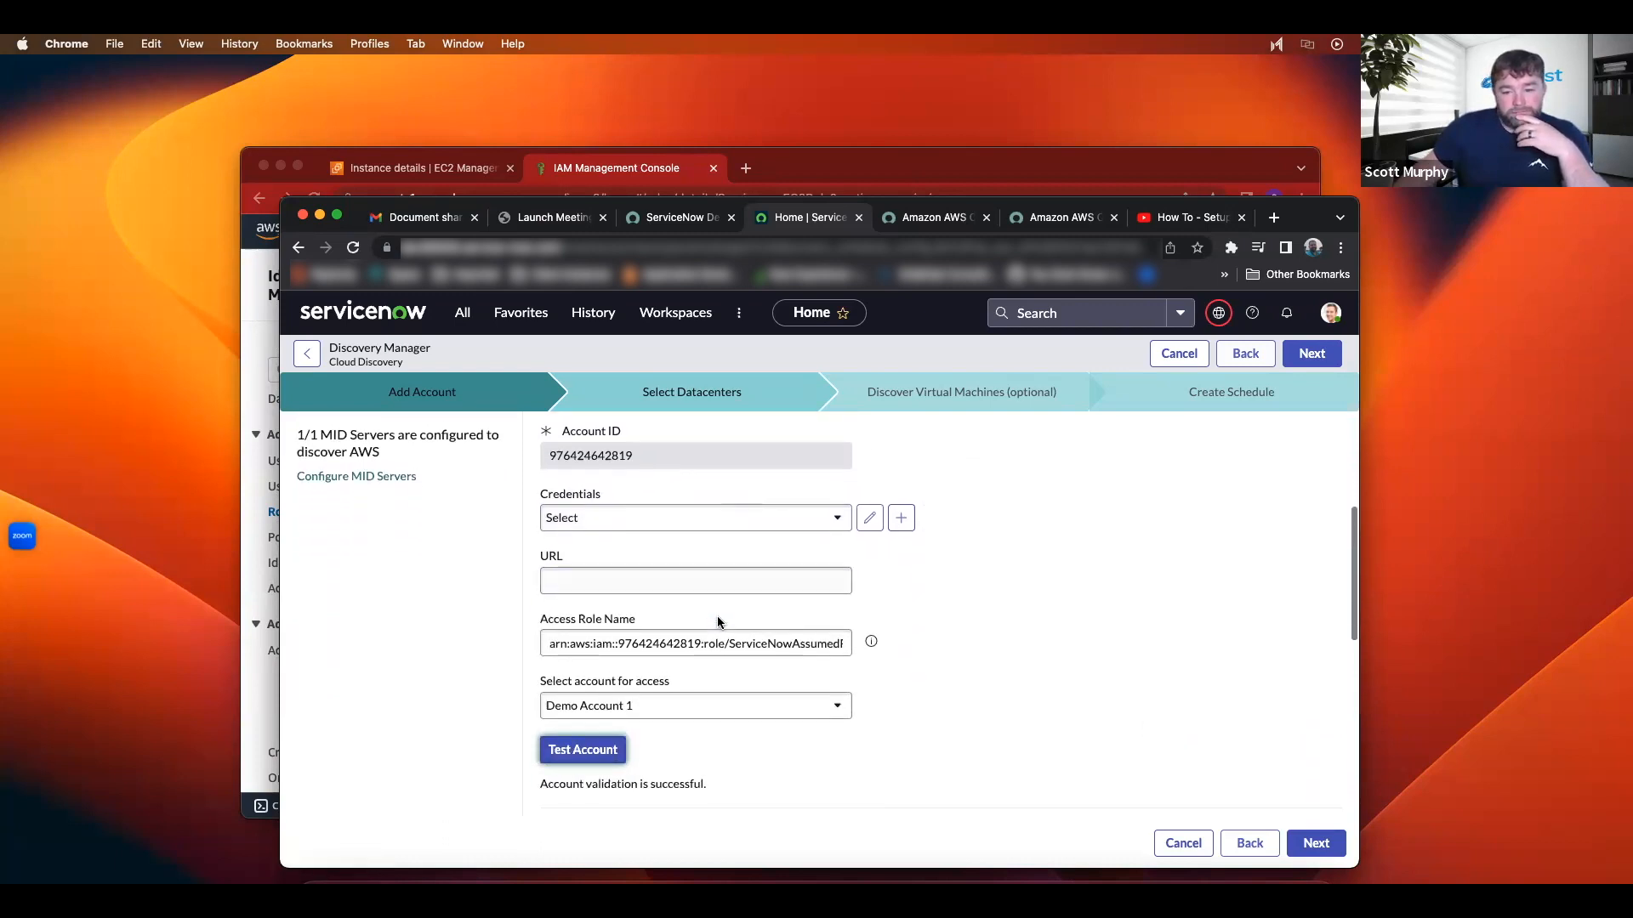
scroll(717, 617, "down", 5)
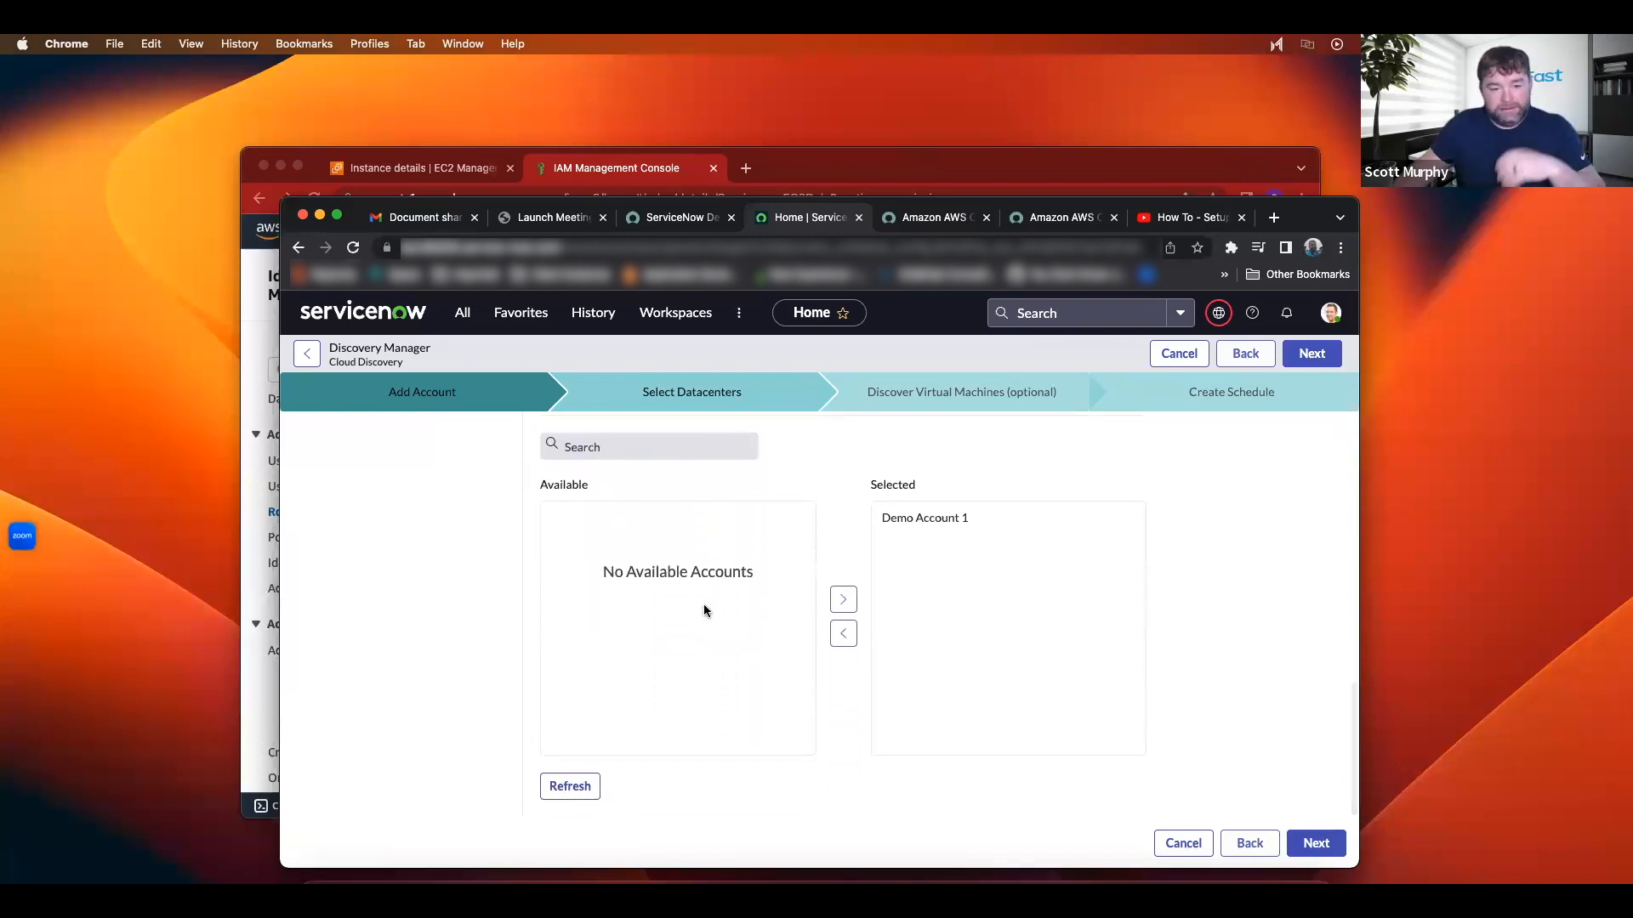
scroll(702, 605, "up", 6)
scroll(697, 606, "up", 3)
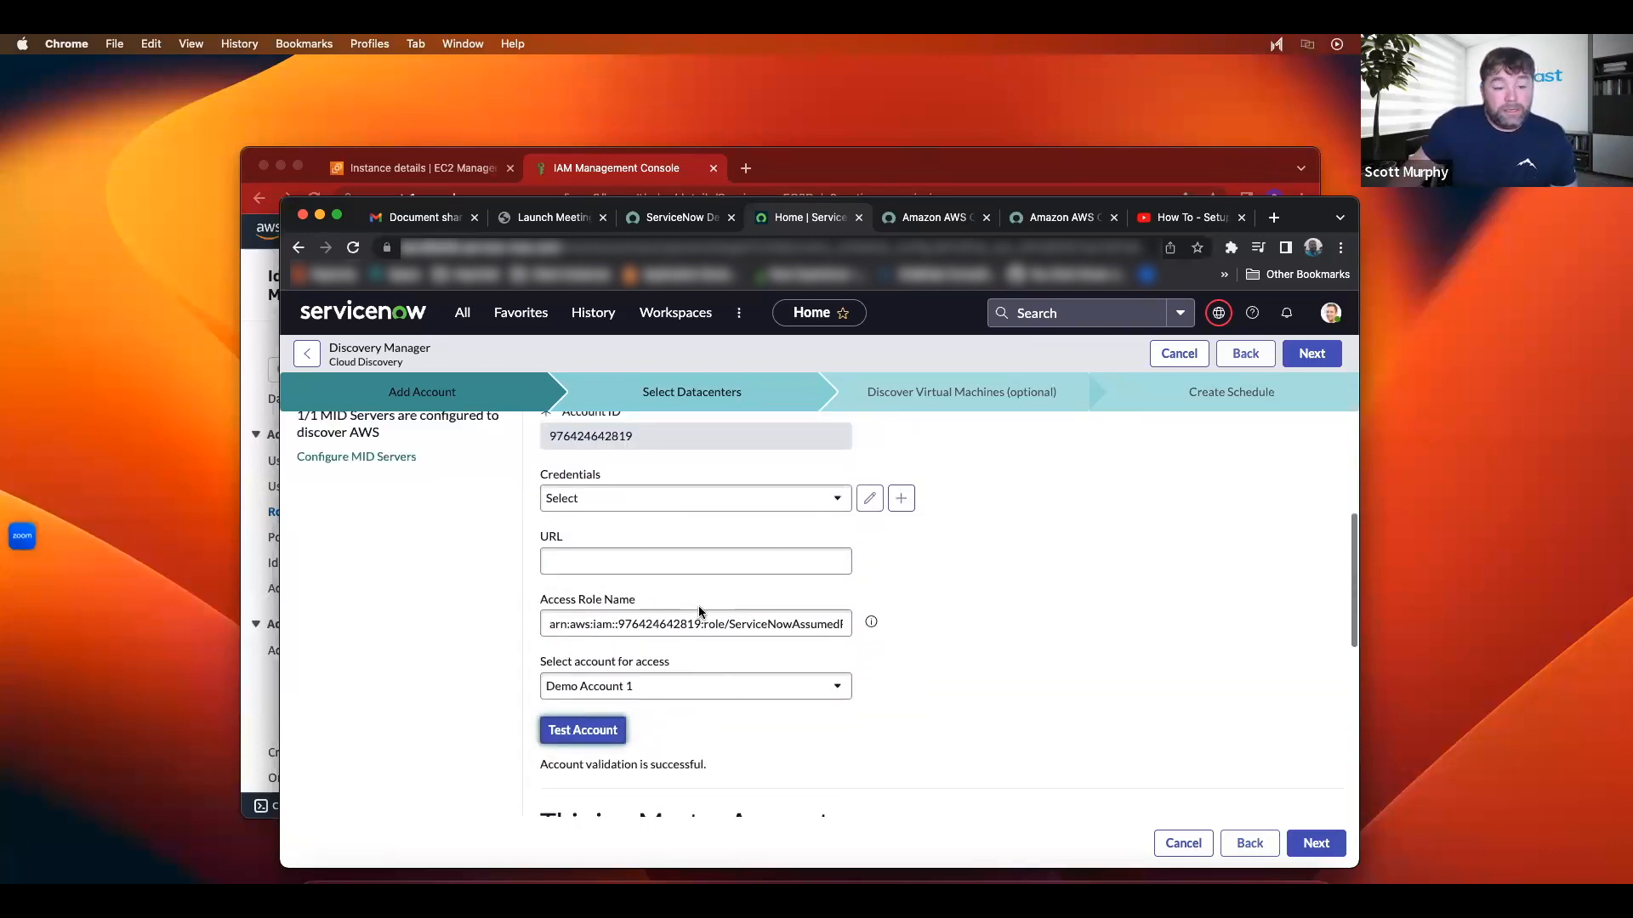
scroll(687, 600, "down", 1)
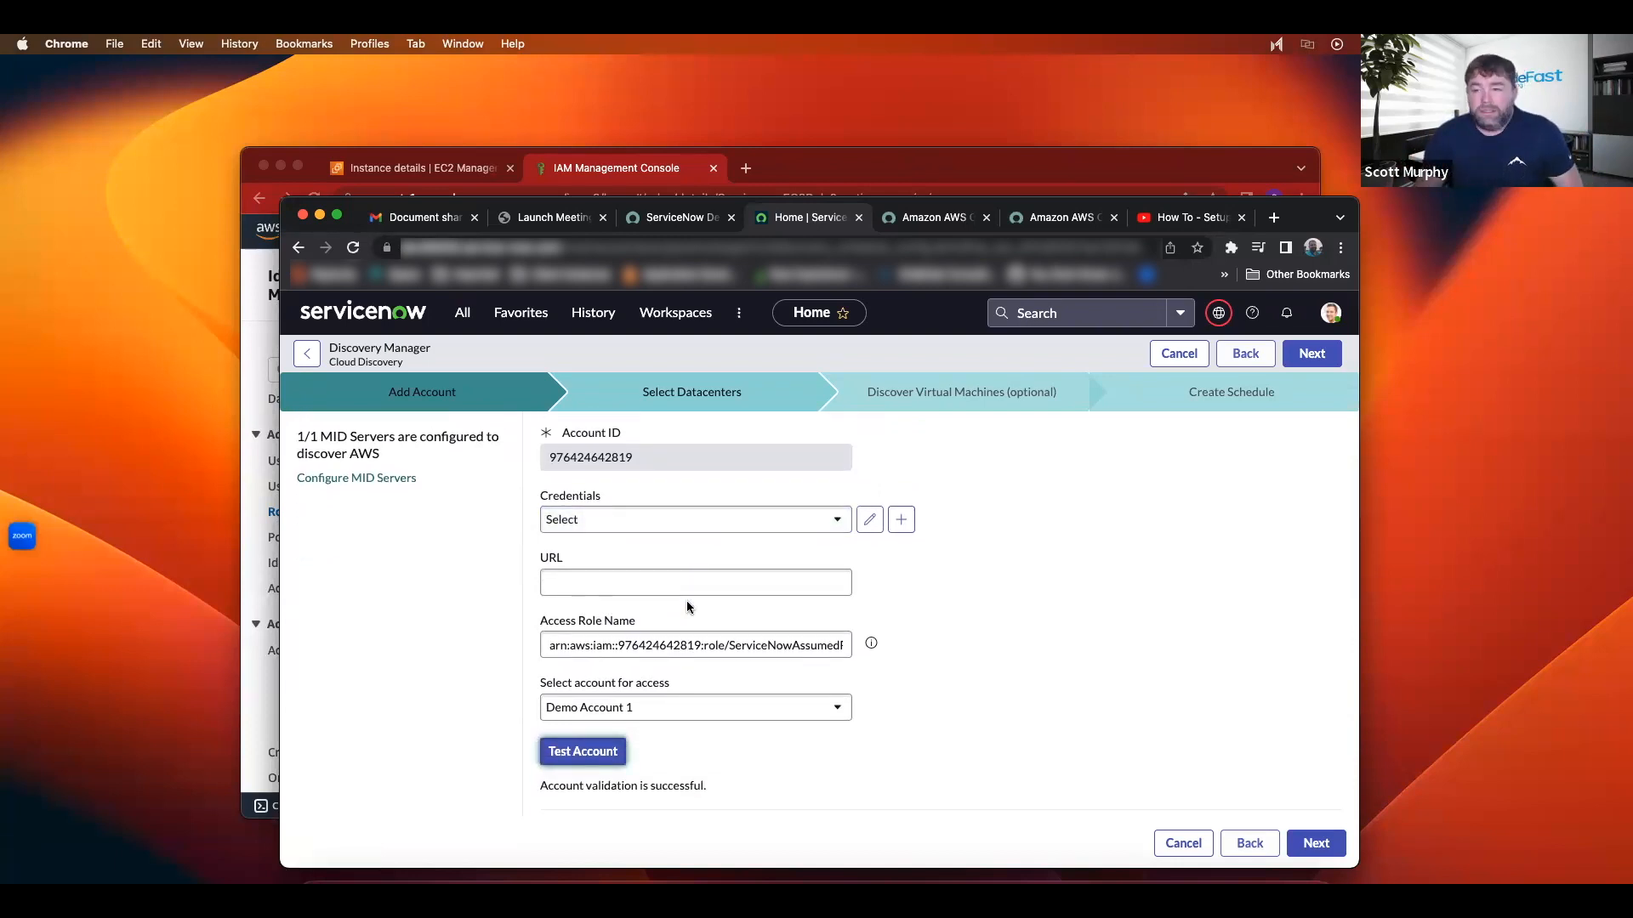
scroll(686, 601, "up", 2)
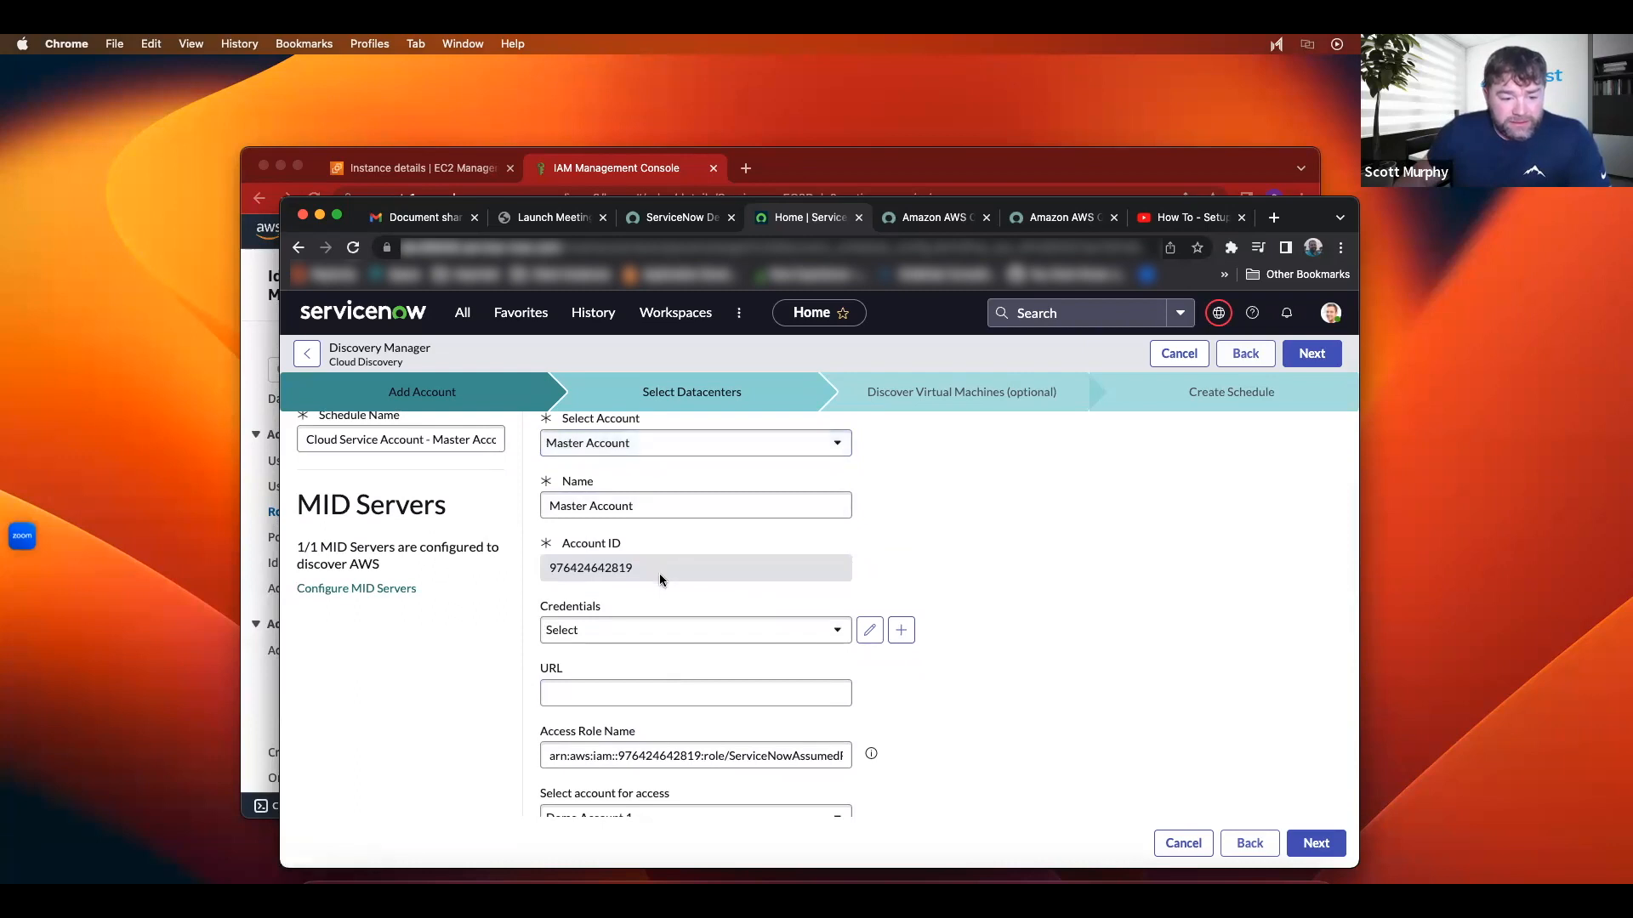
scroll(670, 600, "down", 1)
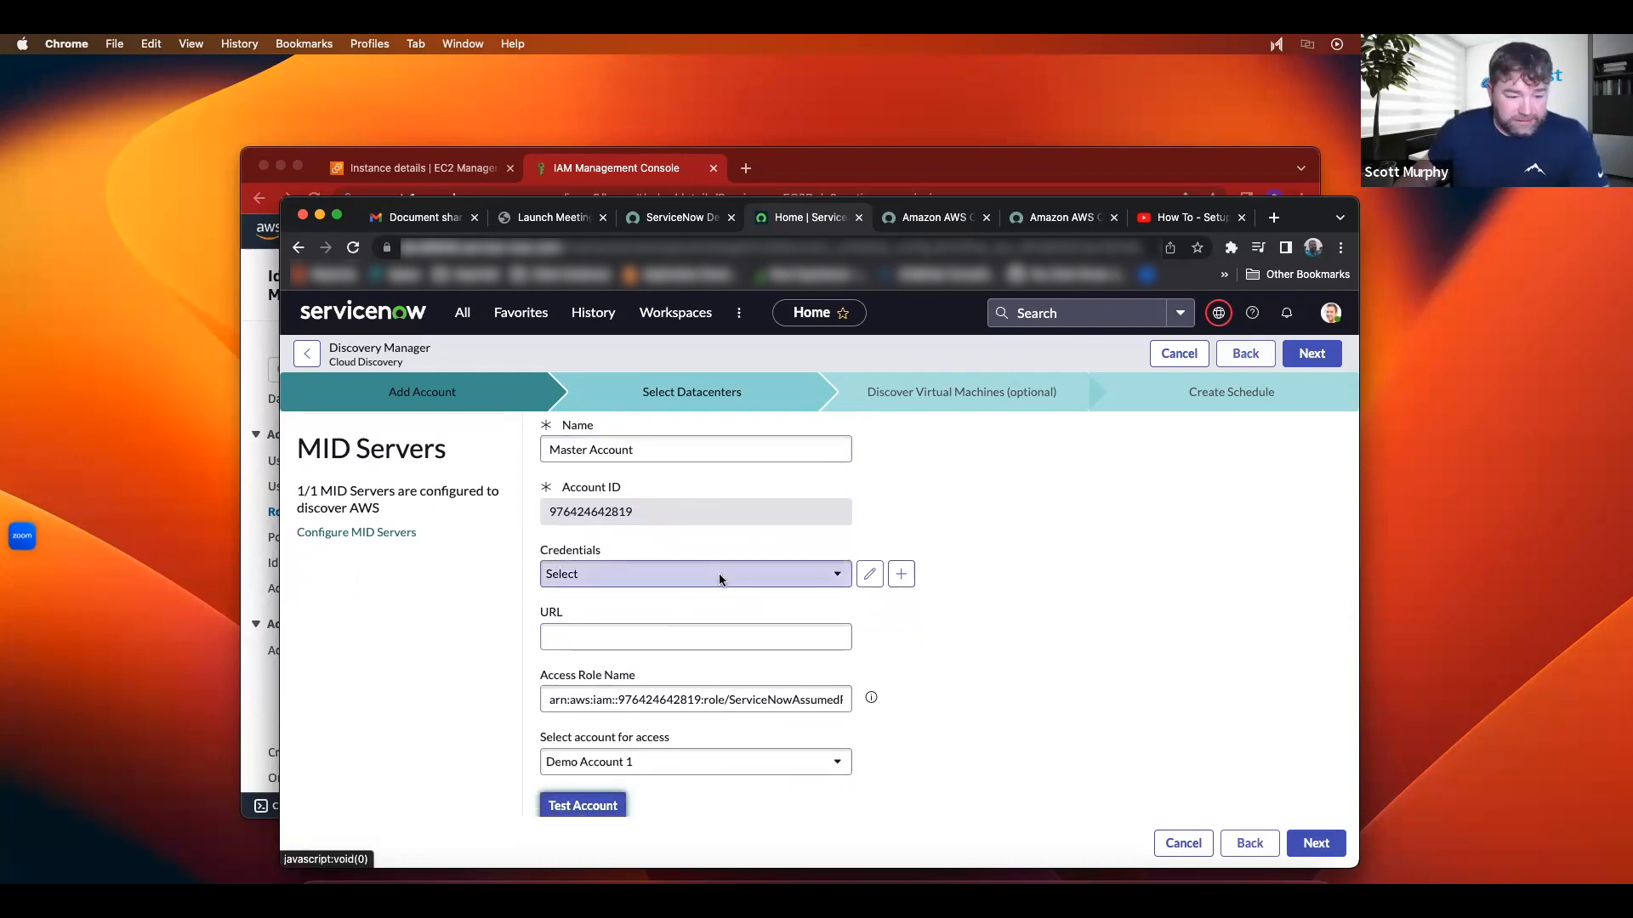
scroll(714, 571, "down", 2)
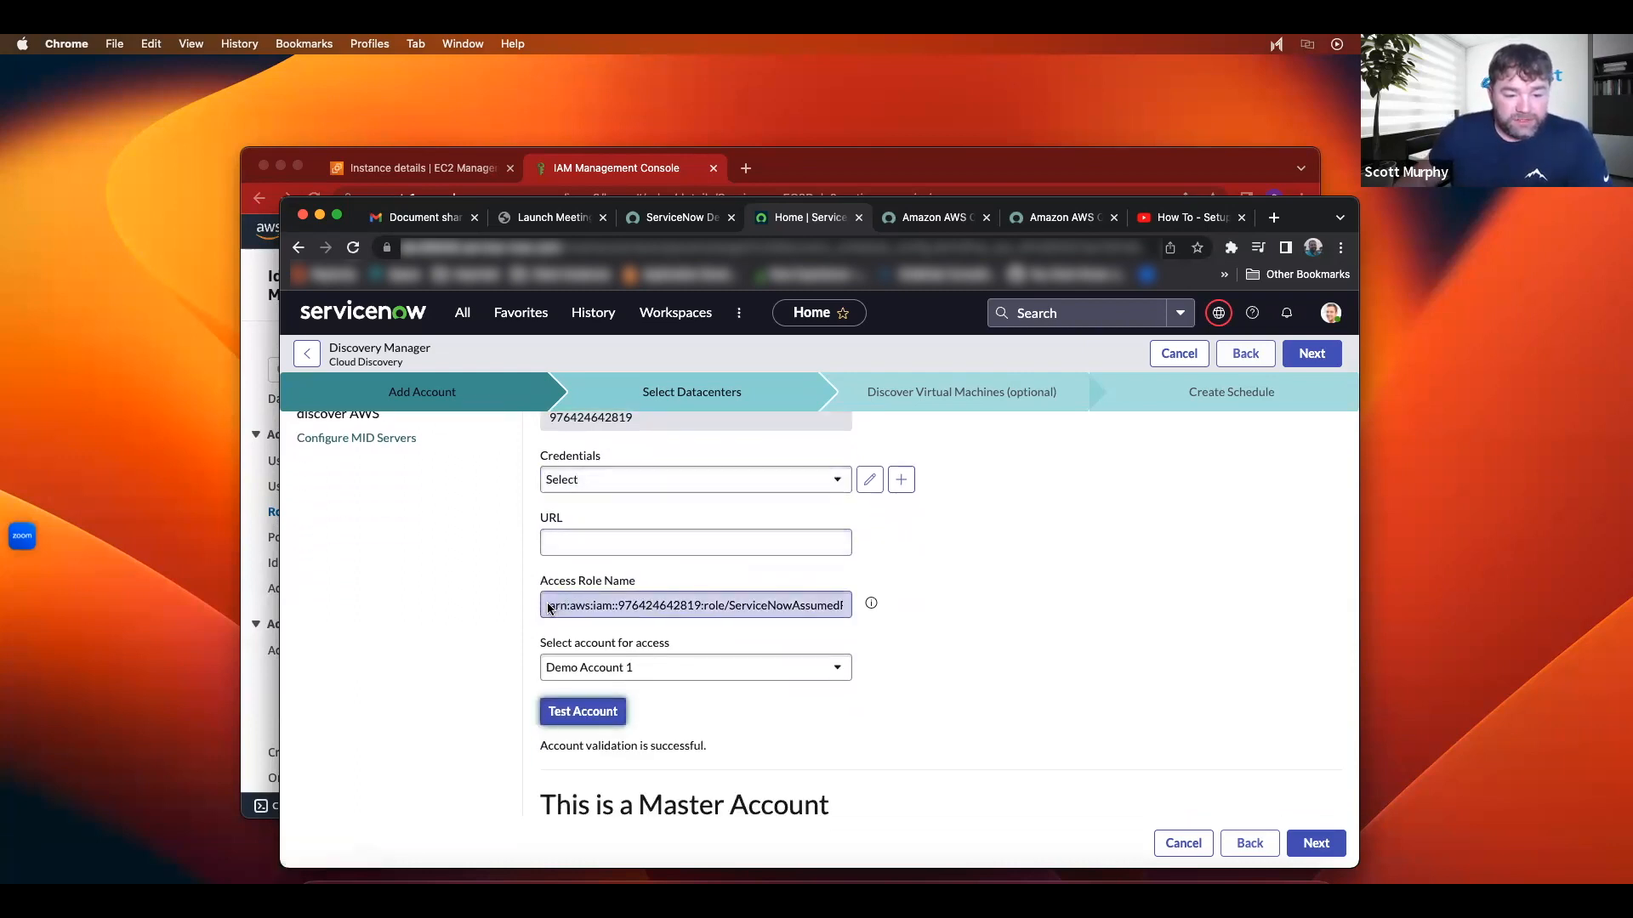
scroll(769, 605, "down", 2)
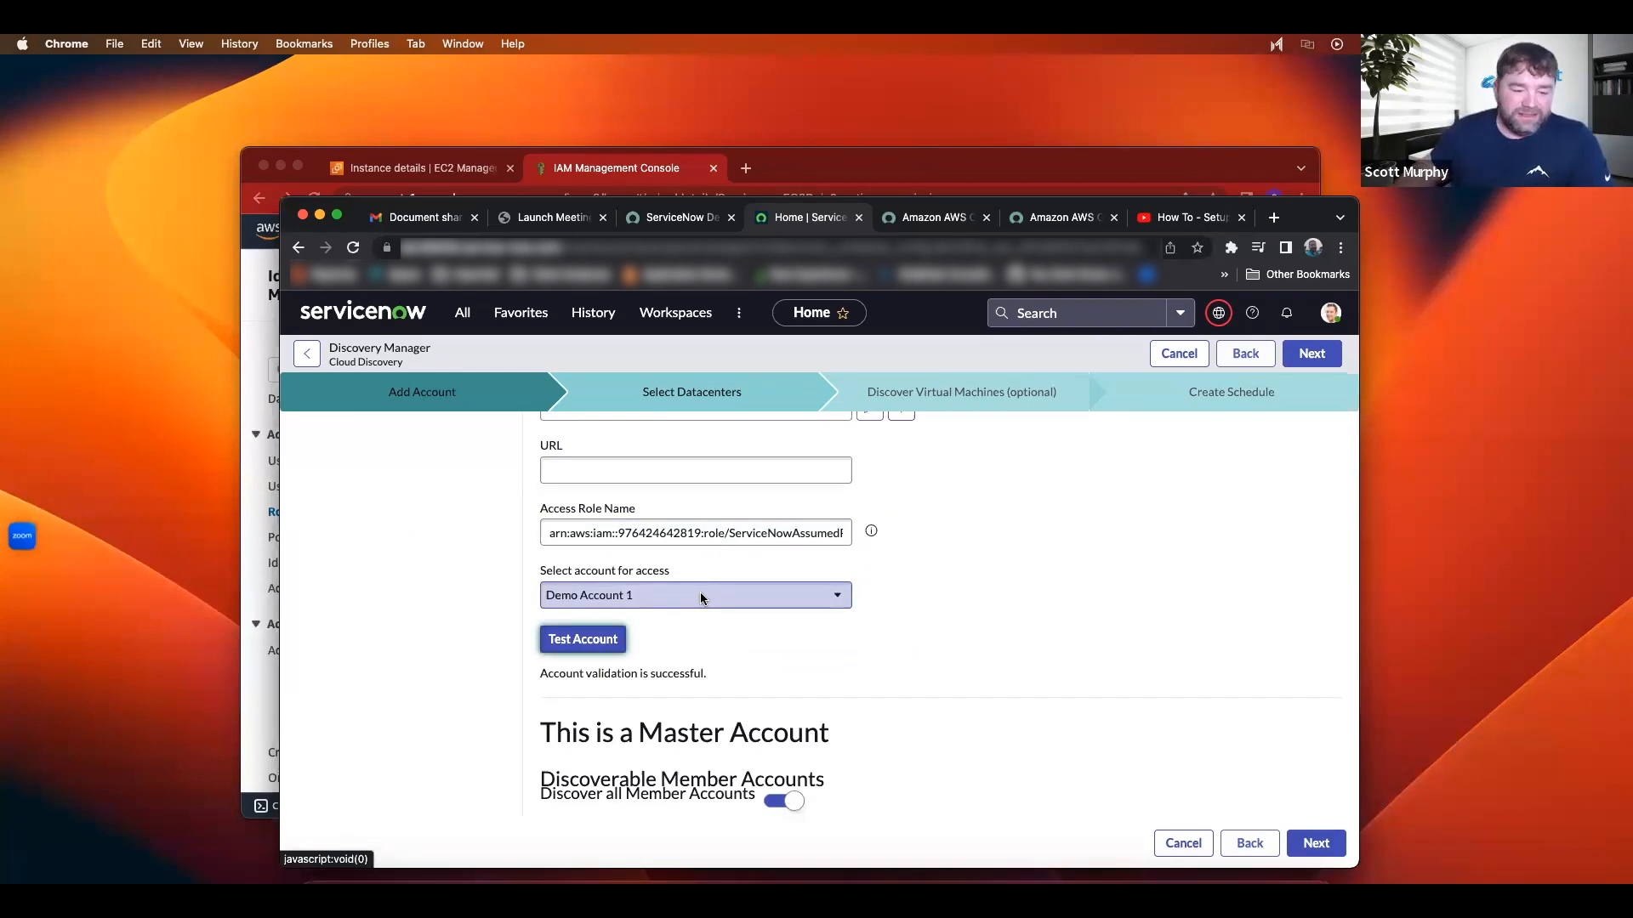
scroll(701, 591, "up", 5)
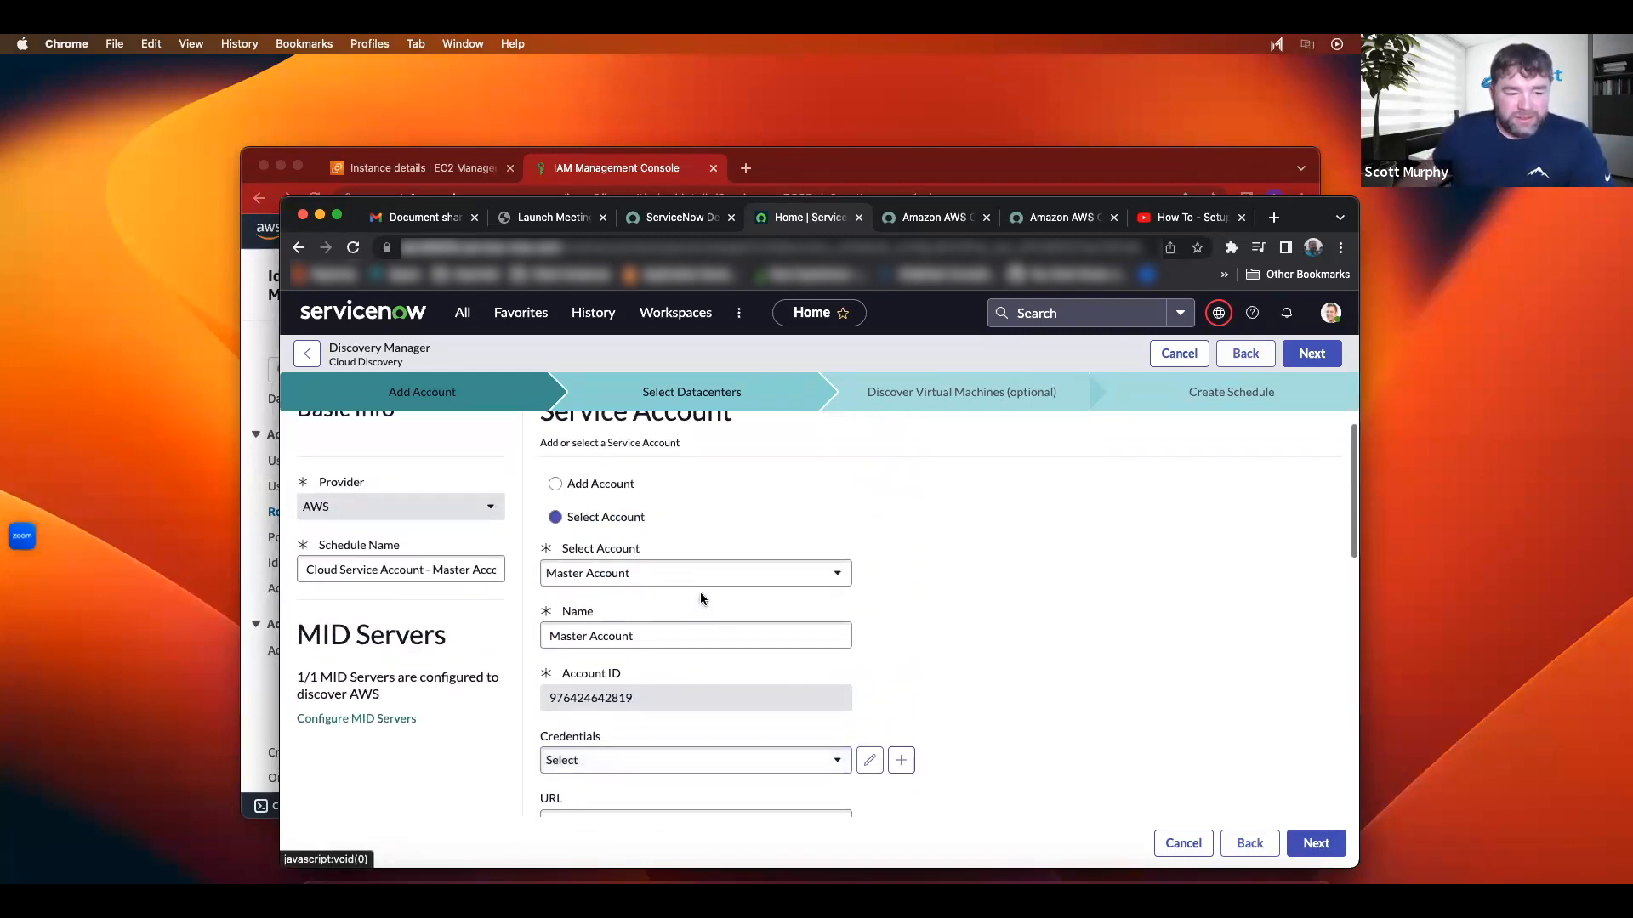
scroll(700, 591, "down", 6)
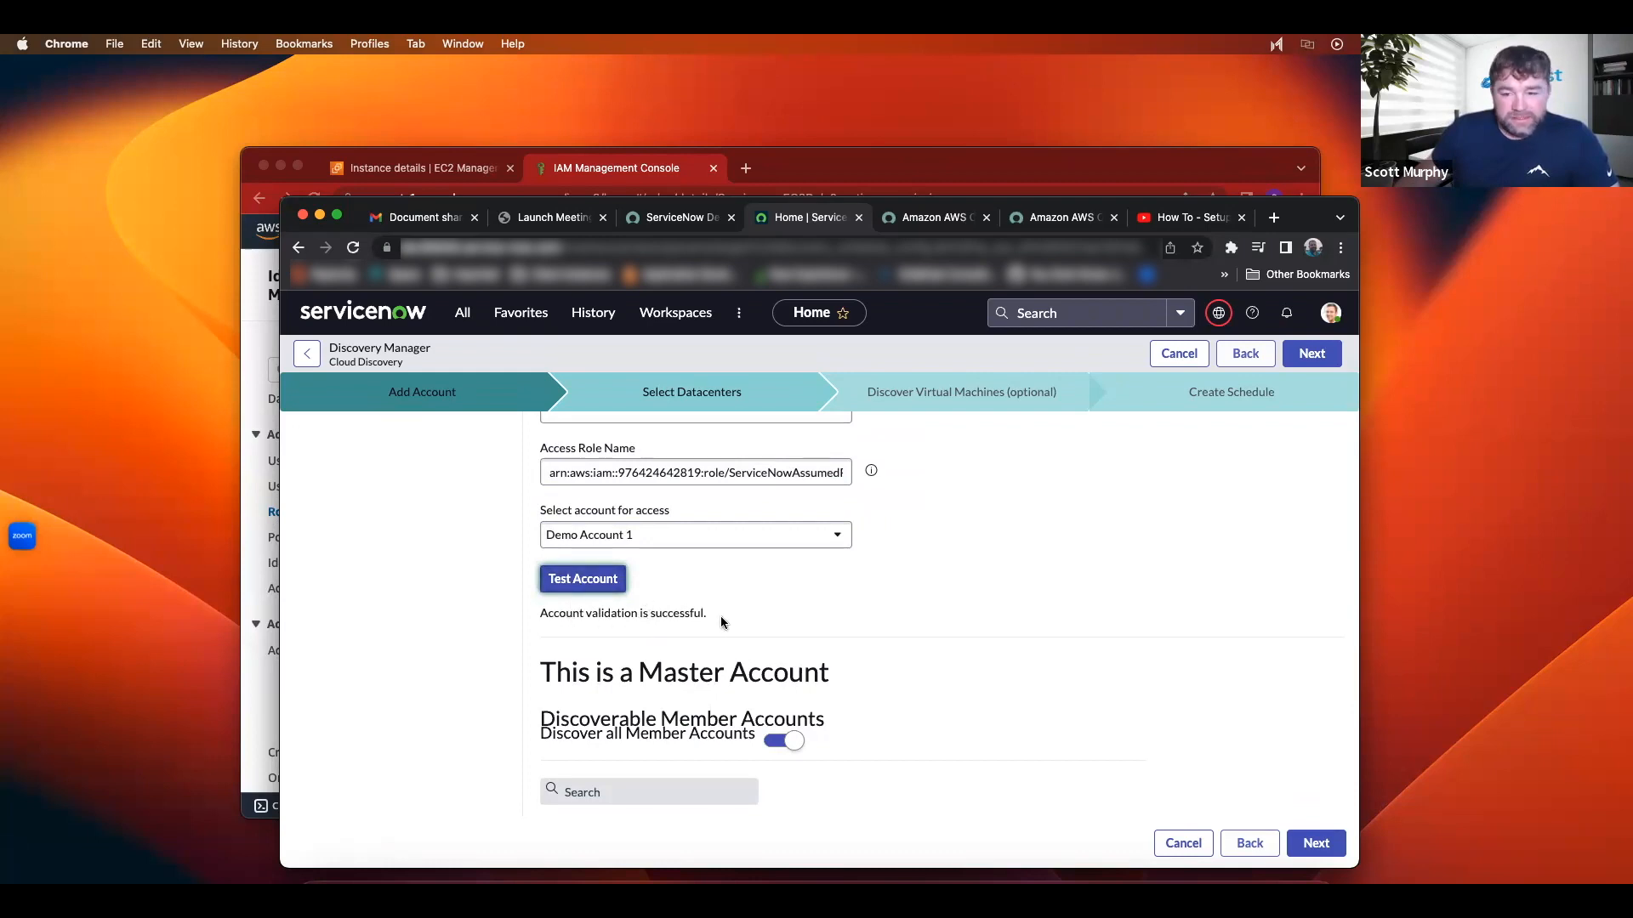
scroll(721, 615, "down", 8)
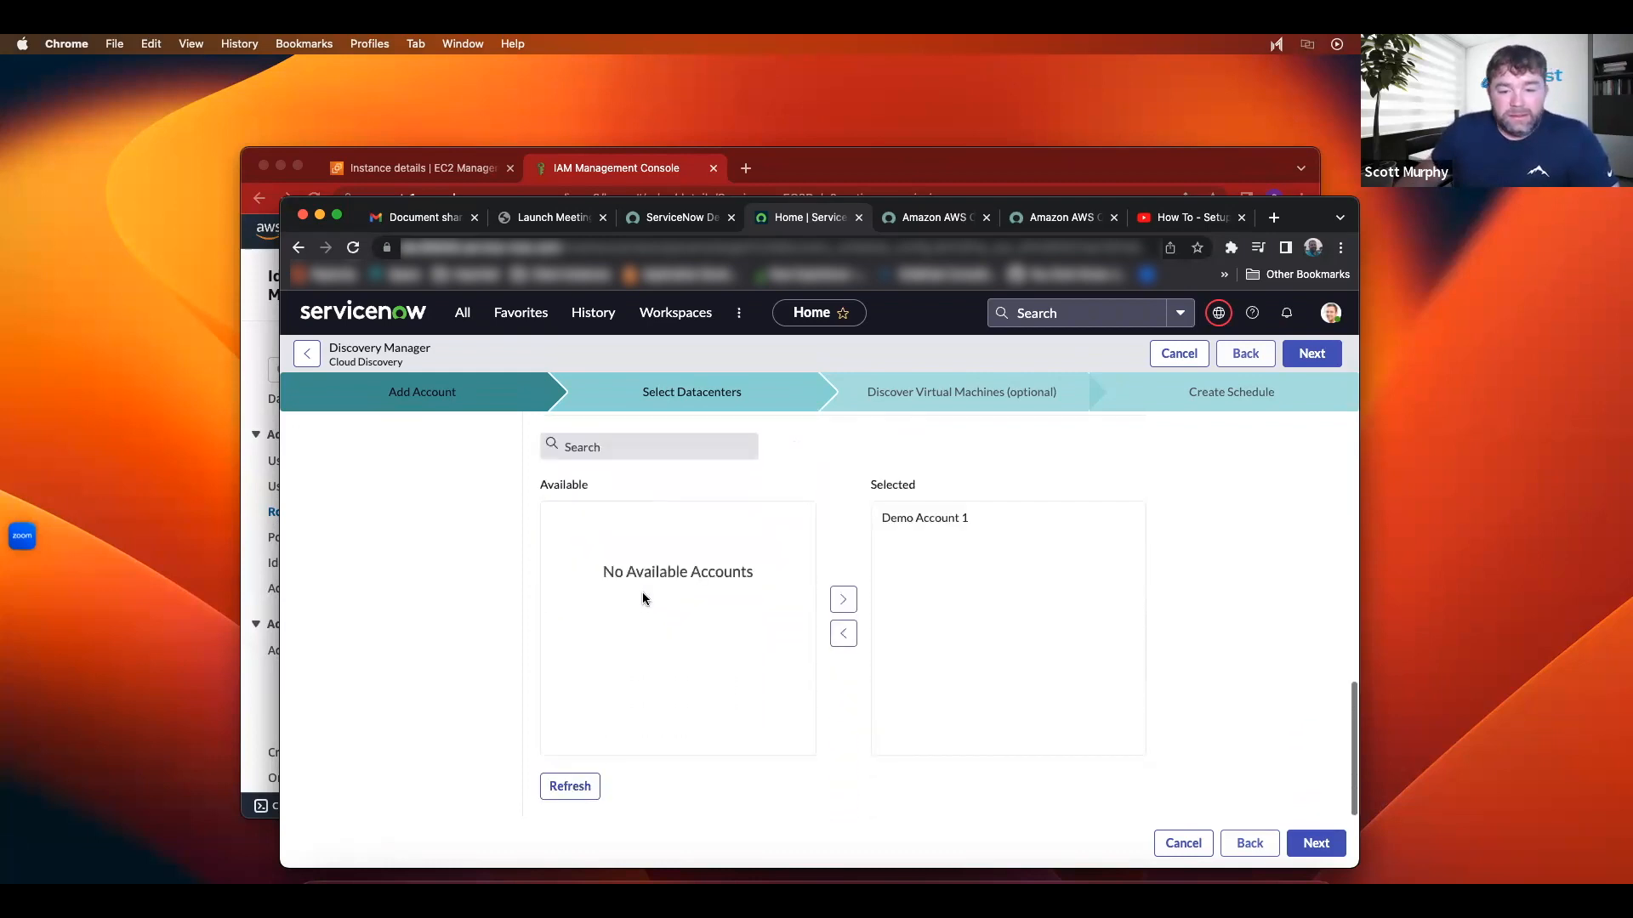
scroll(644, 598, "up", 2)
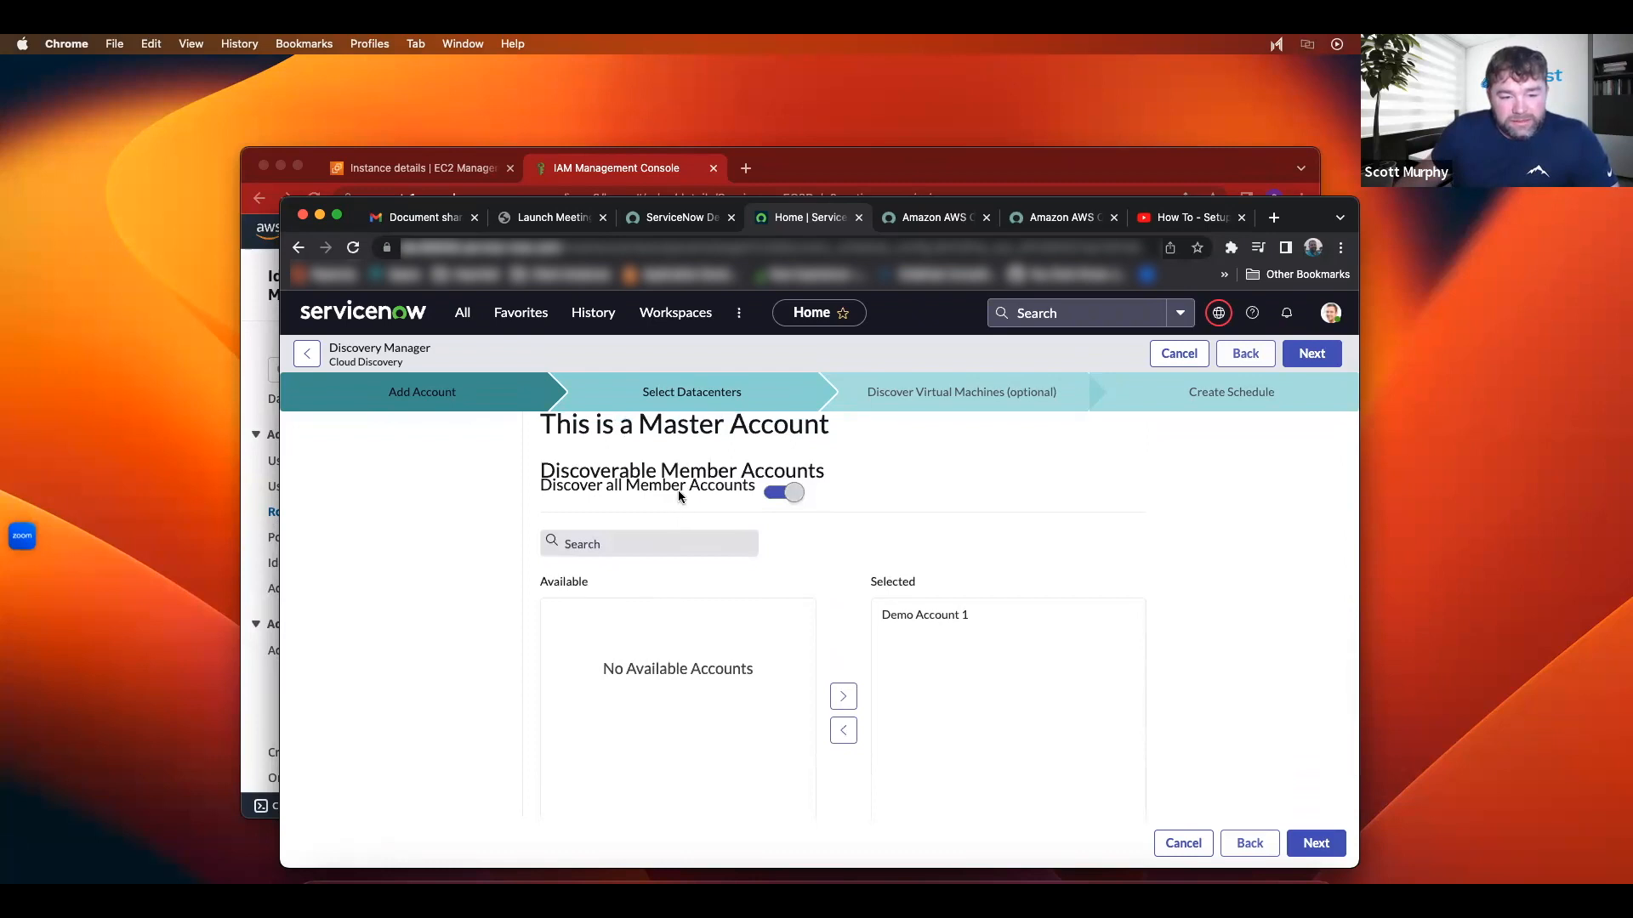
scroll(764, 662, "down", 2)
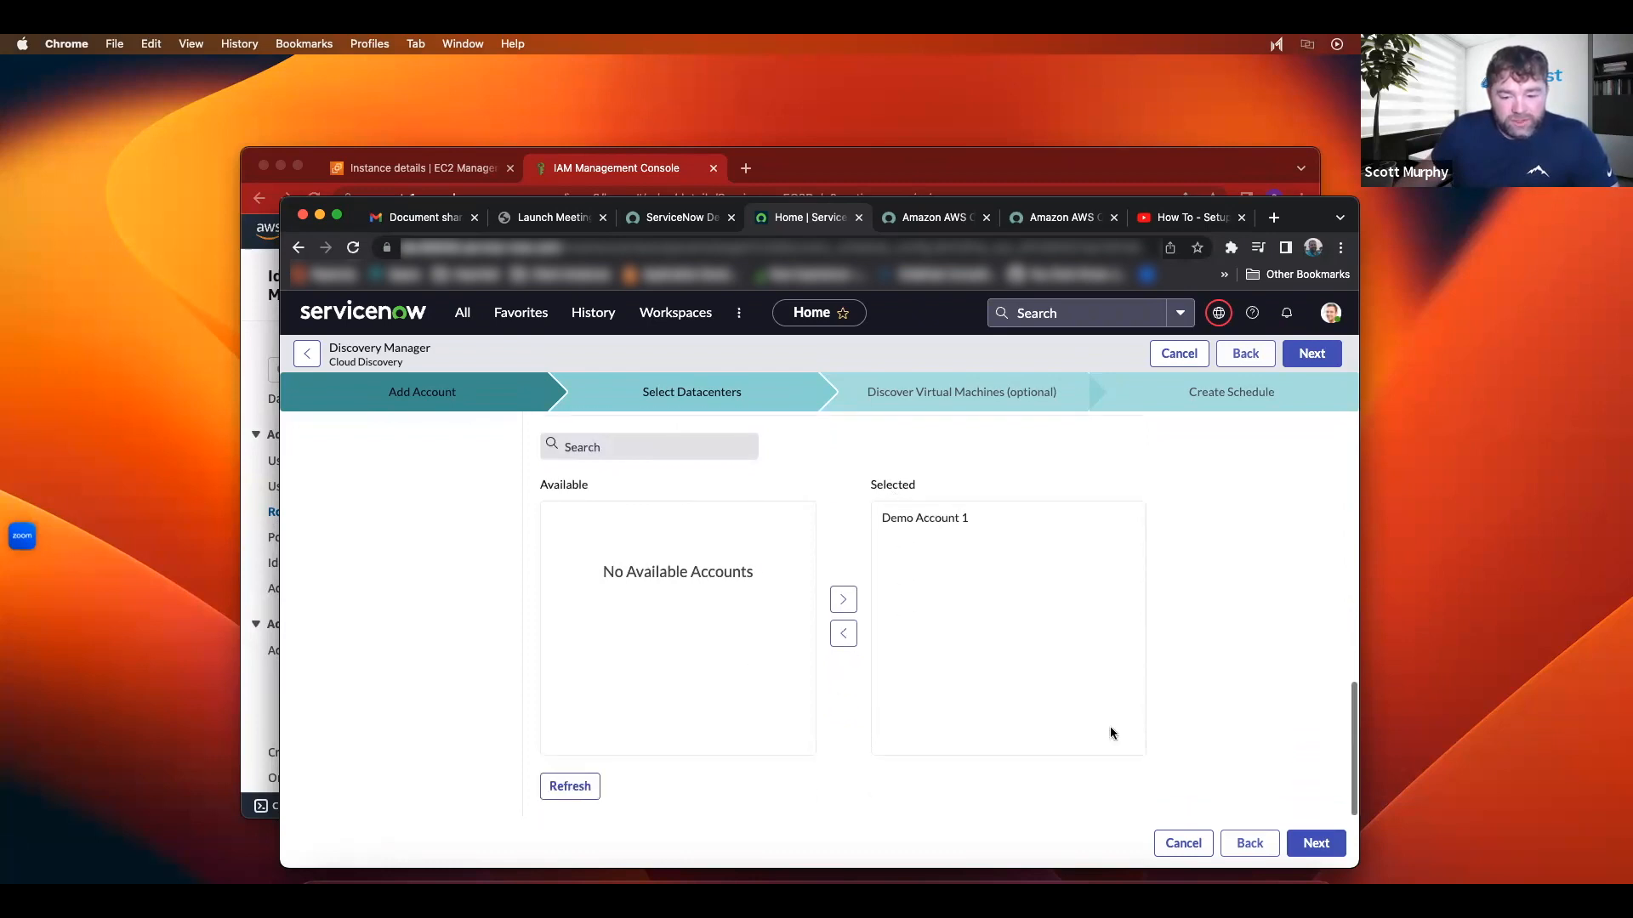
left_click(1316, 843)
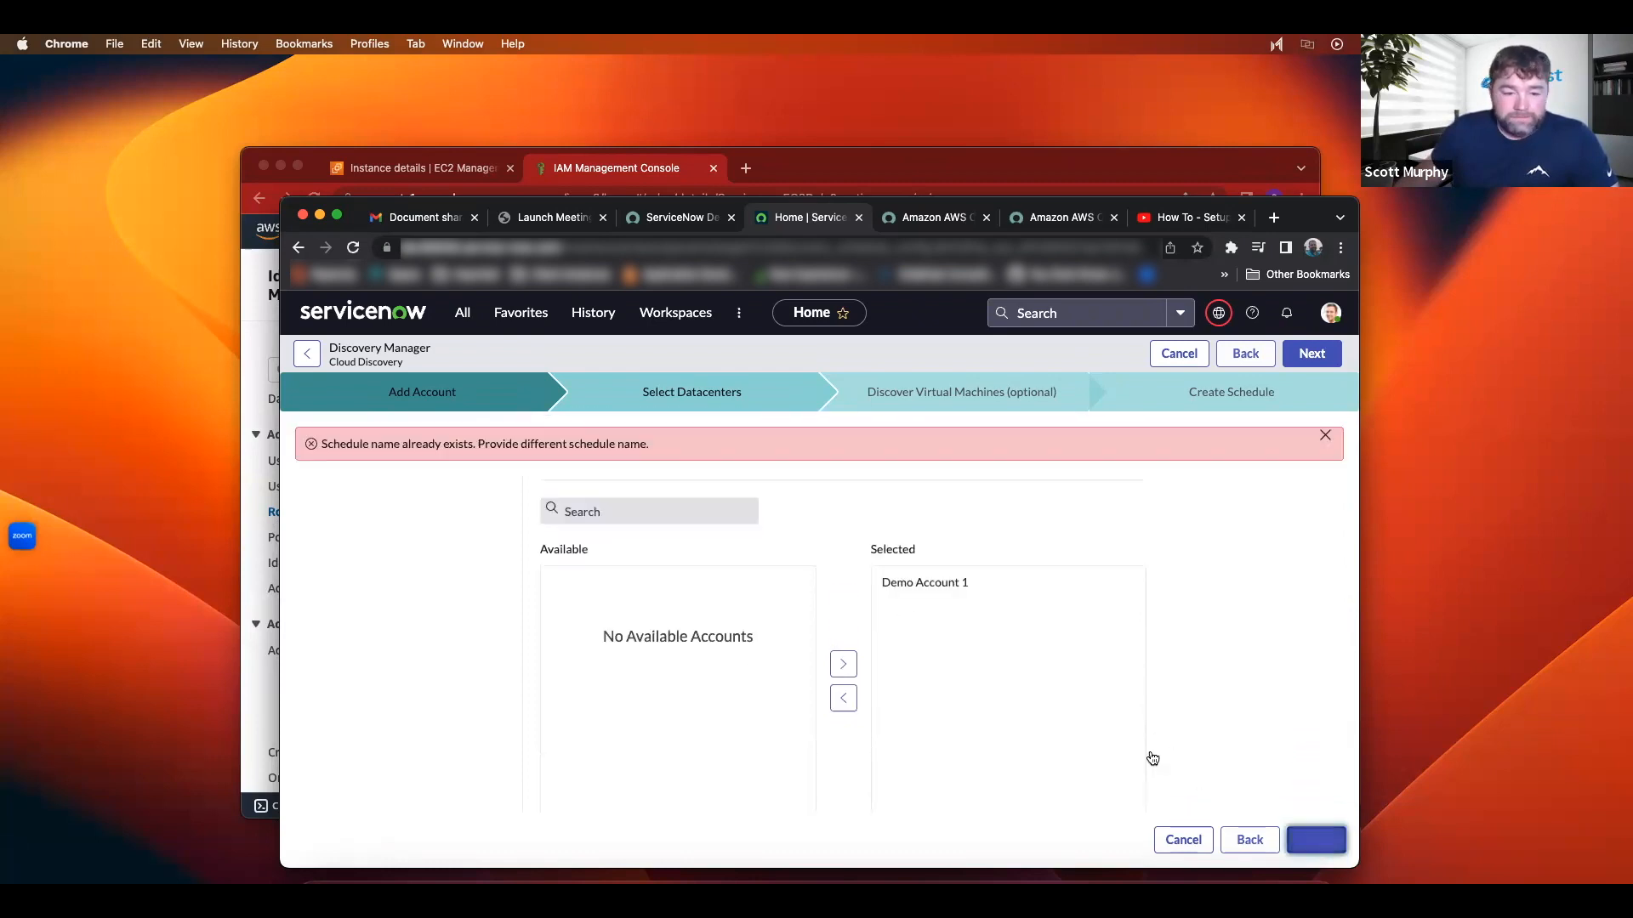
Step: Rename the schedule to 'Cloud Service Account - Master Account 2'
scroll(517, 534, "up", 10)
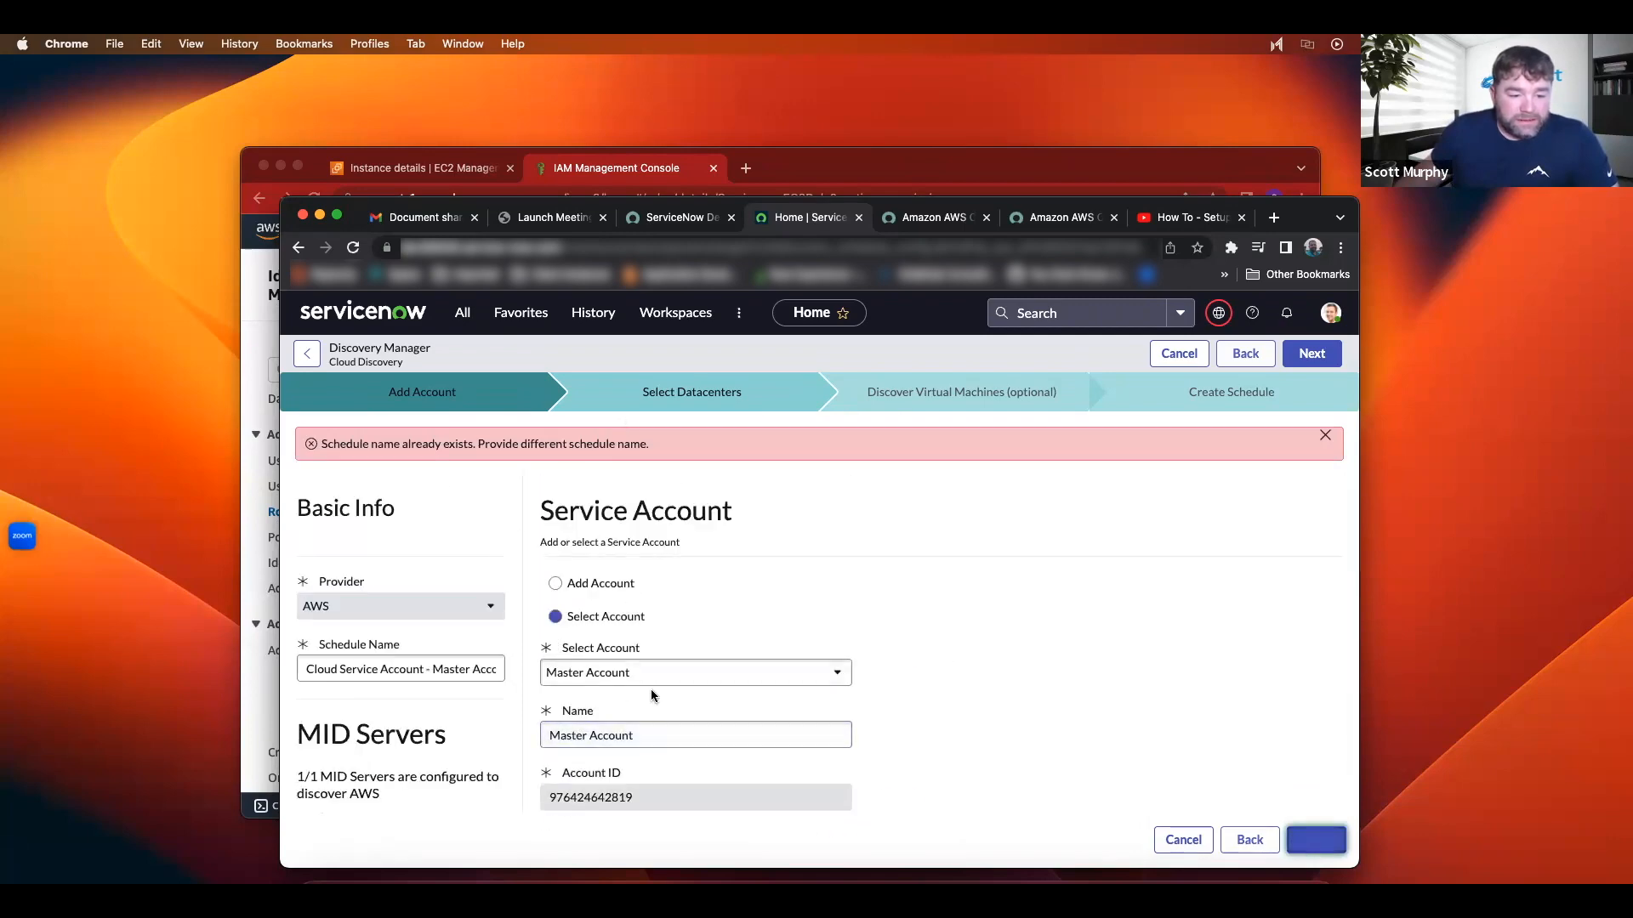
scroll(650, 688, "down", 2)
left_click(409, 592)
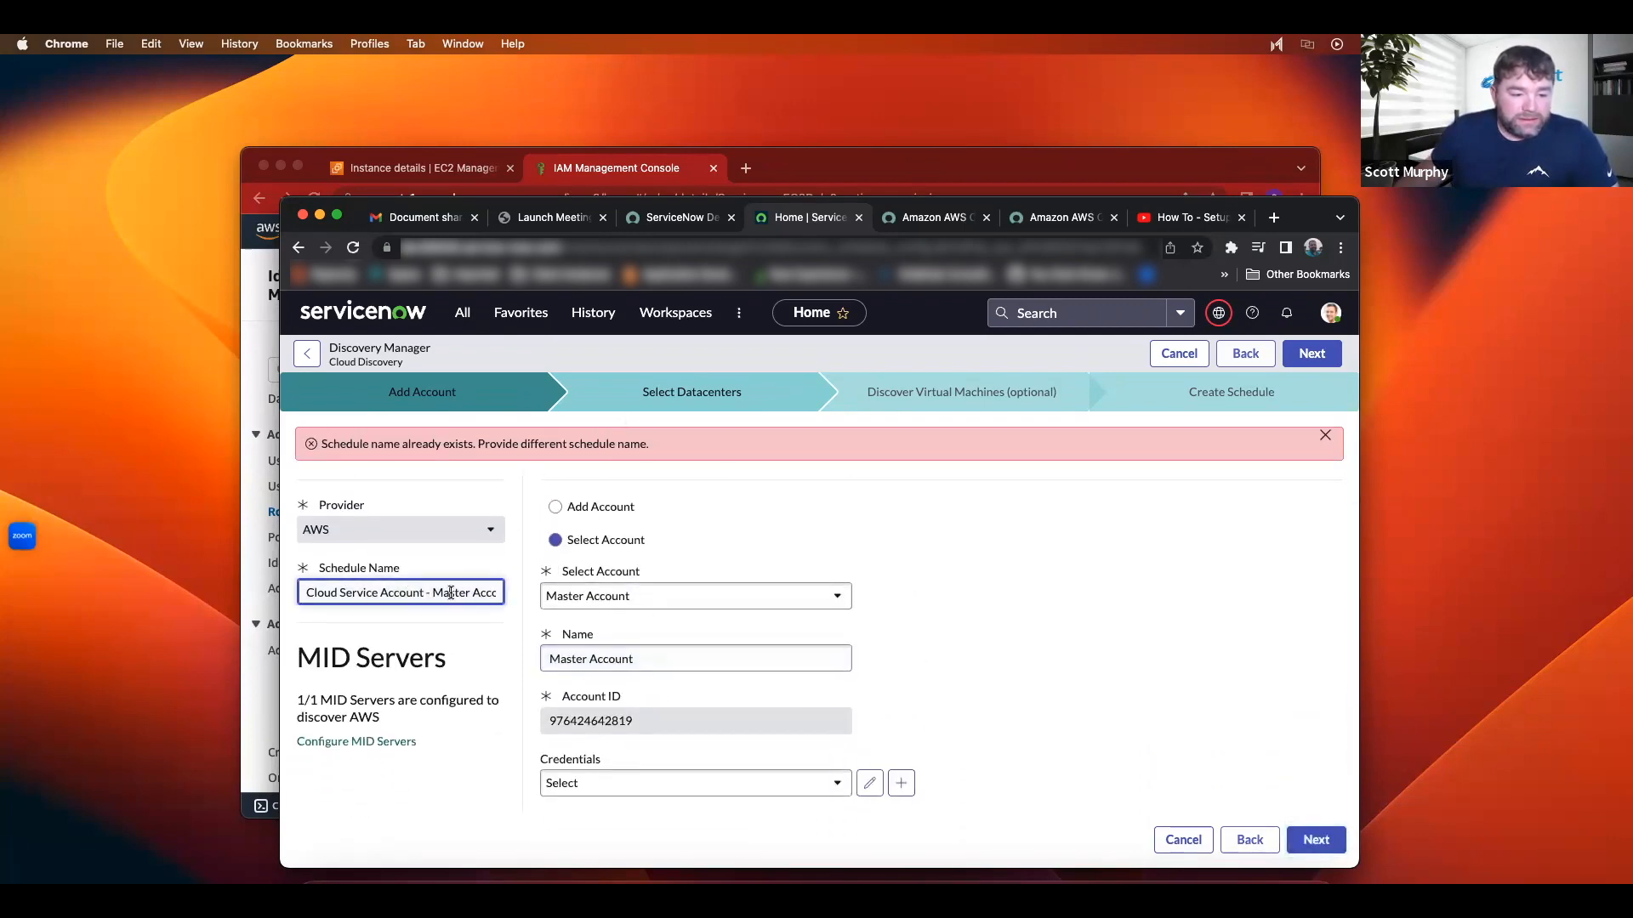
left_click_drag(432, 593, 572, 601)
left_click(317, 590)
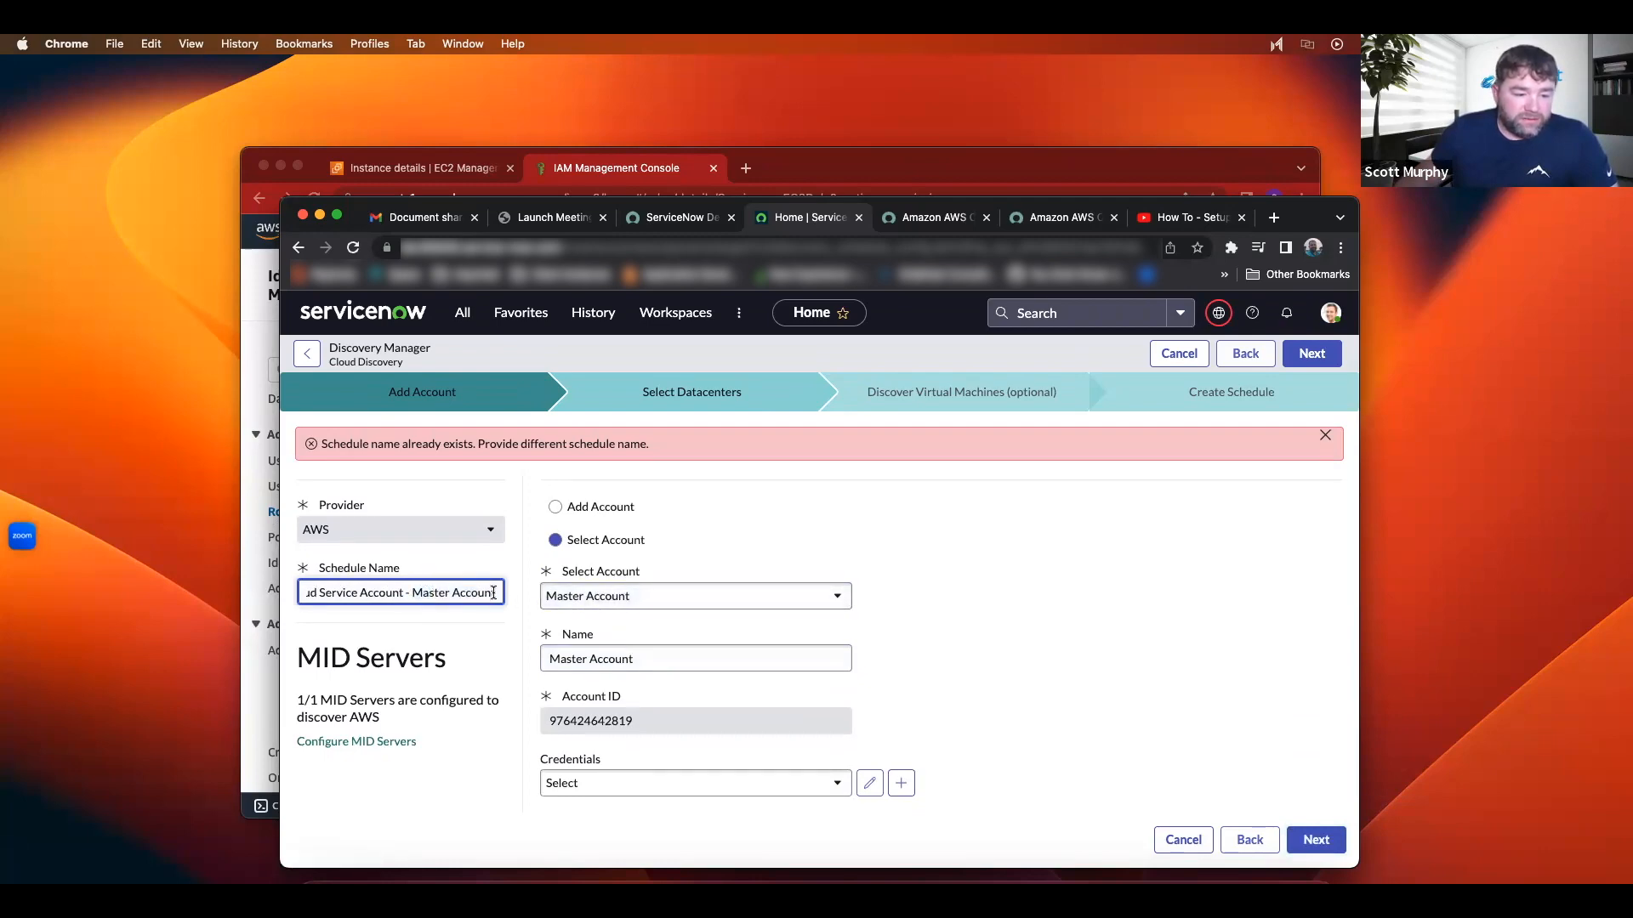
type("2")
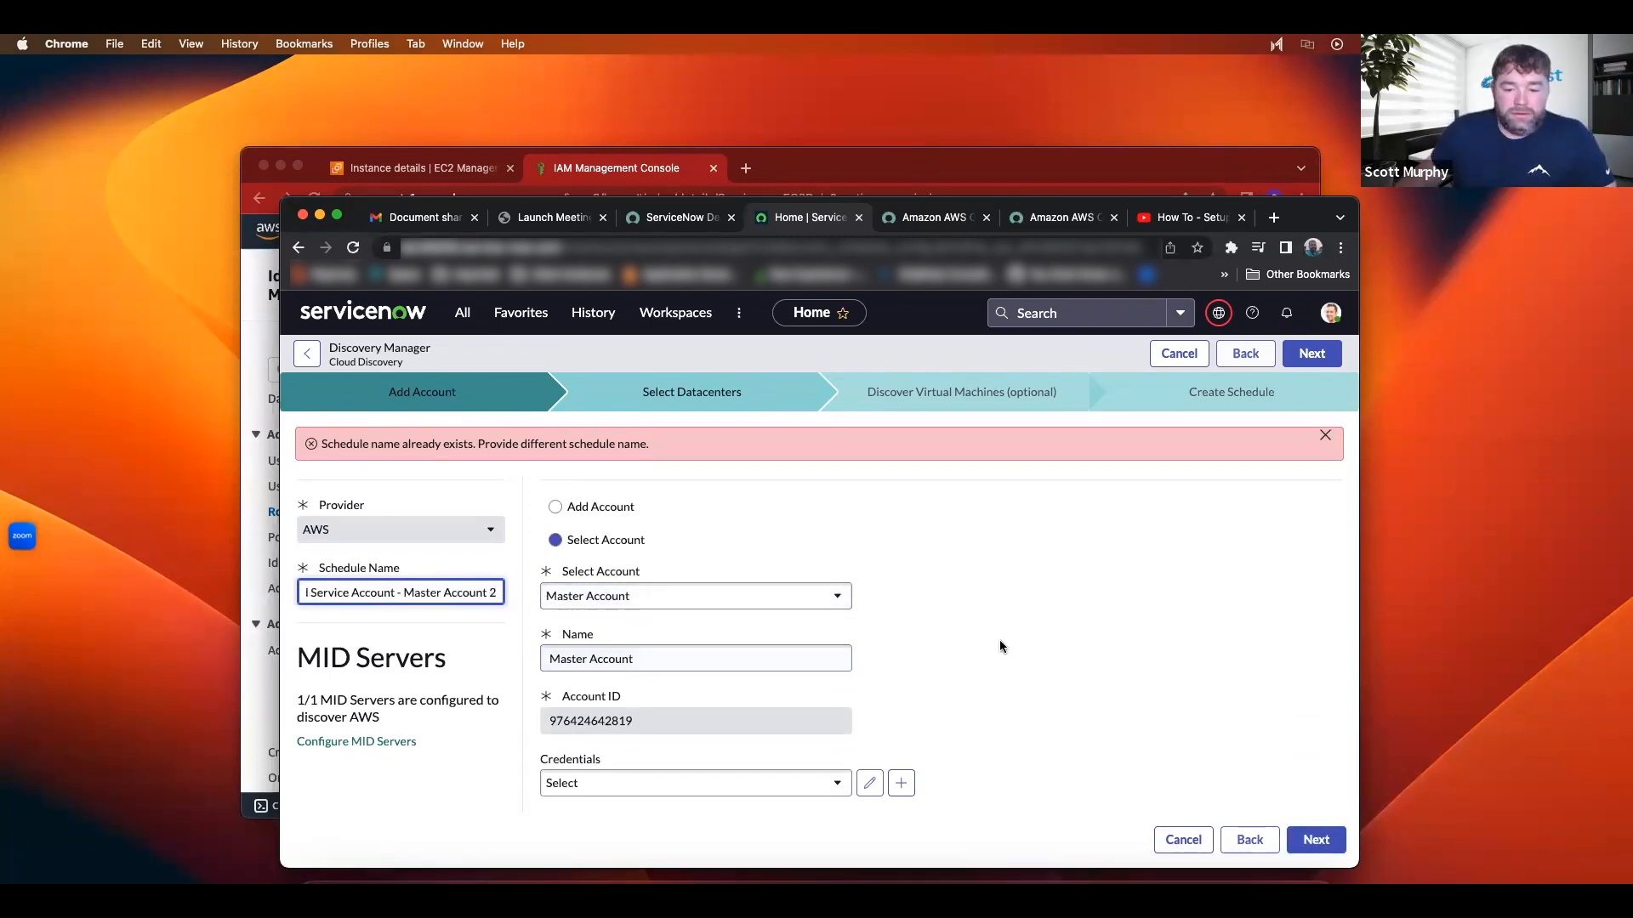
Step: Advance the wizard to the Select Datacenters step, with all datacenters selected
scroll(1000, 646, "down", 1)
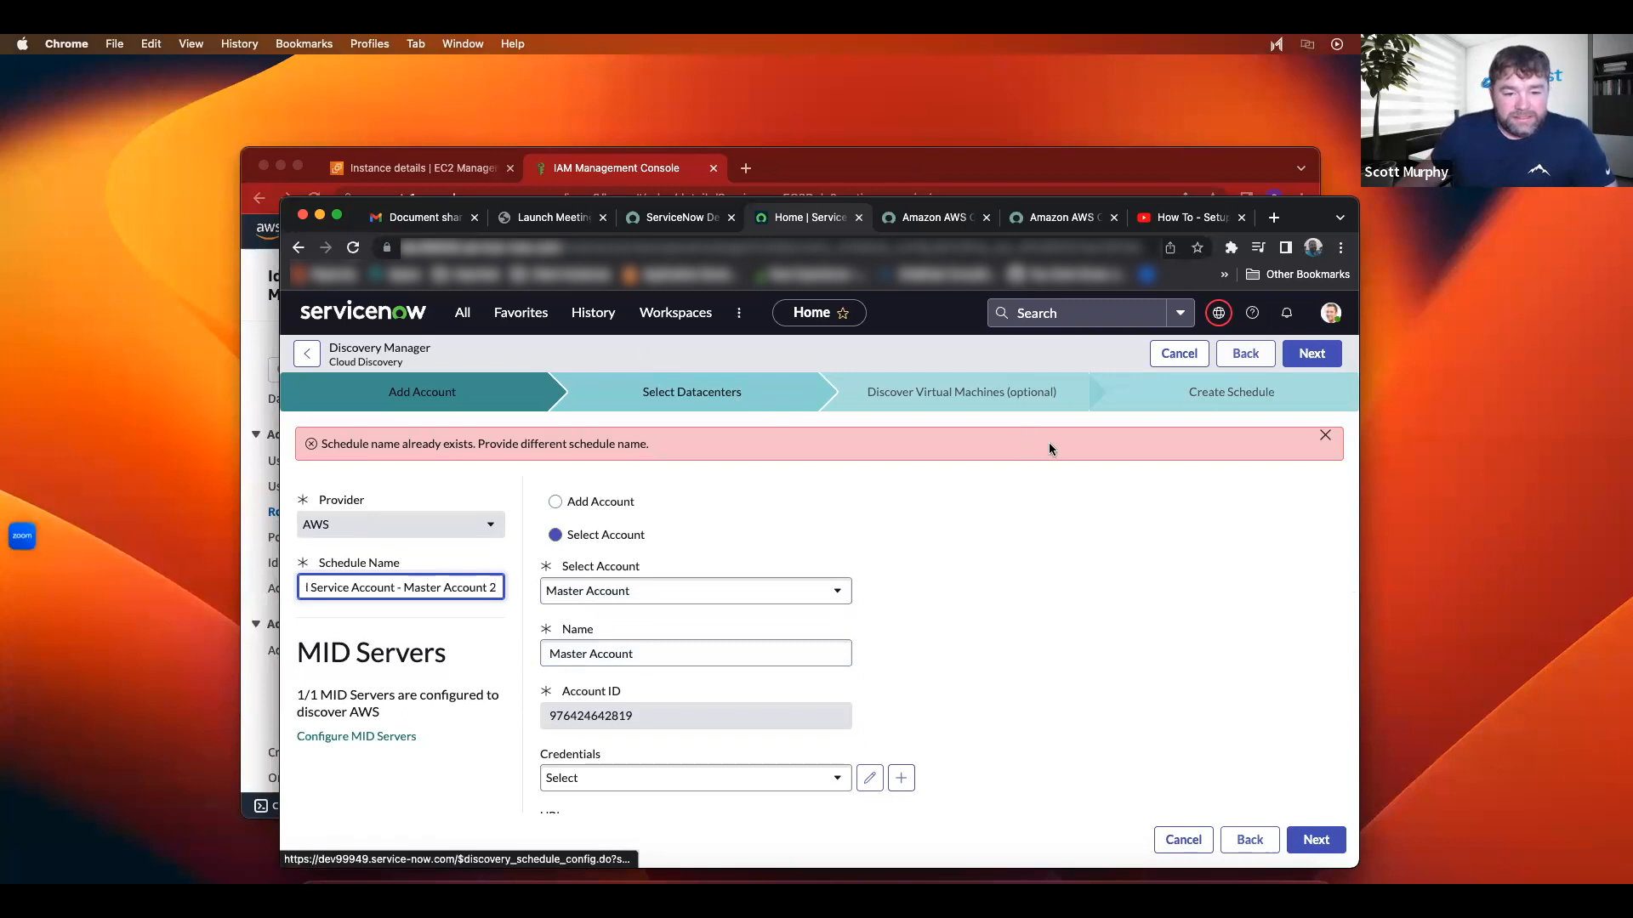
left_click(1315, 839)
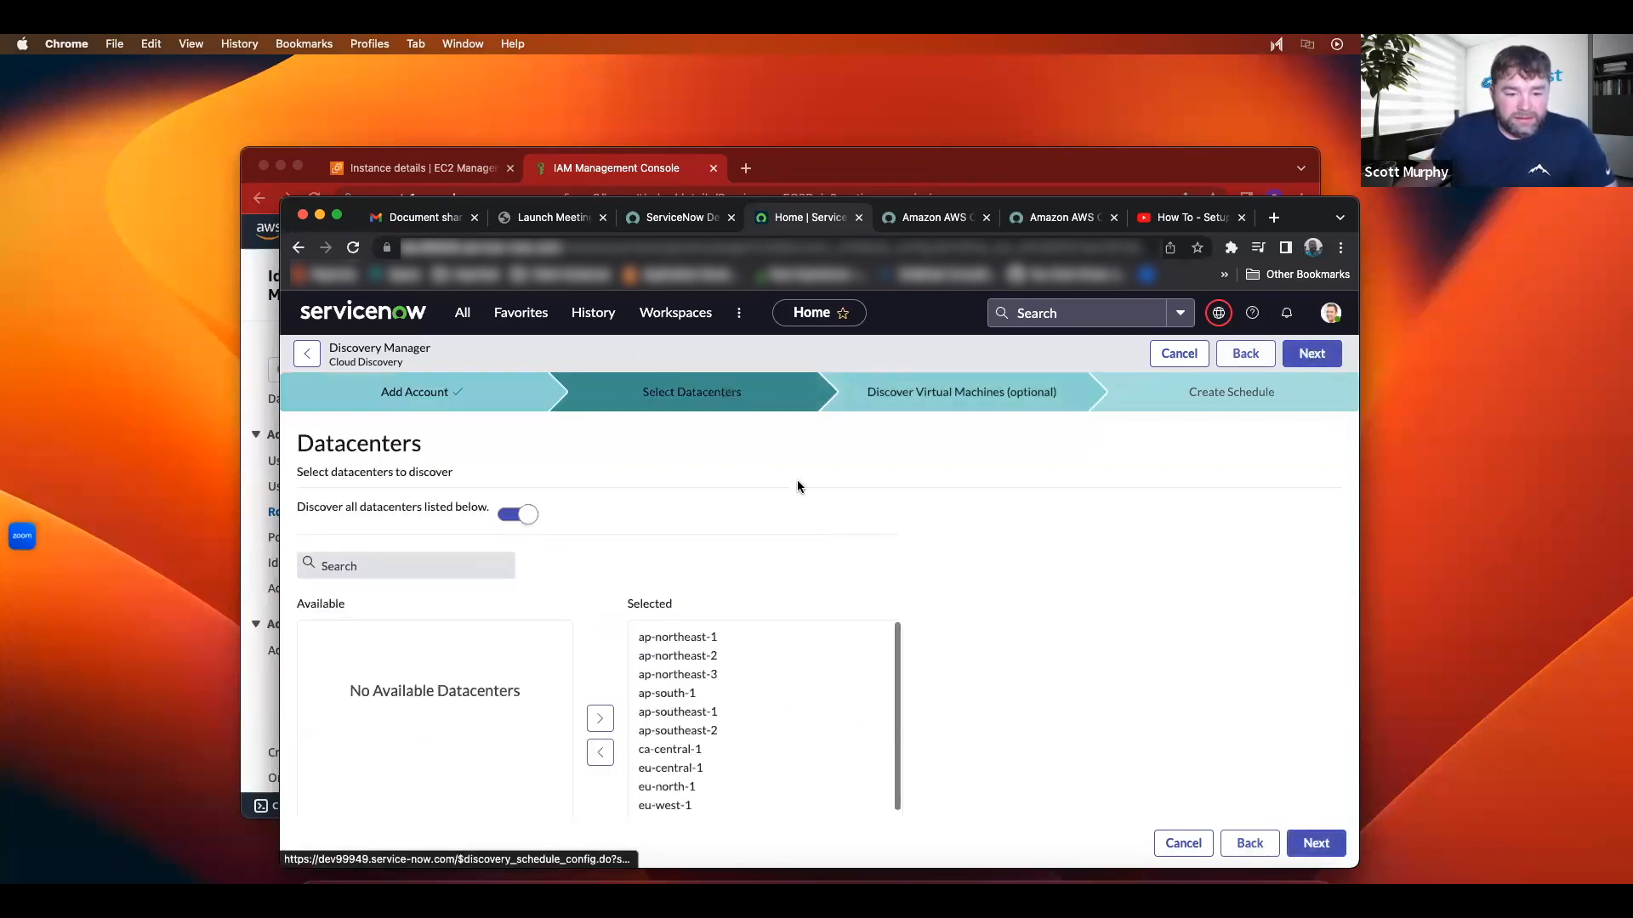
scroll(850, 532, "down", 1)
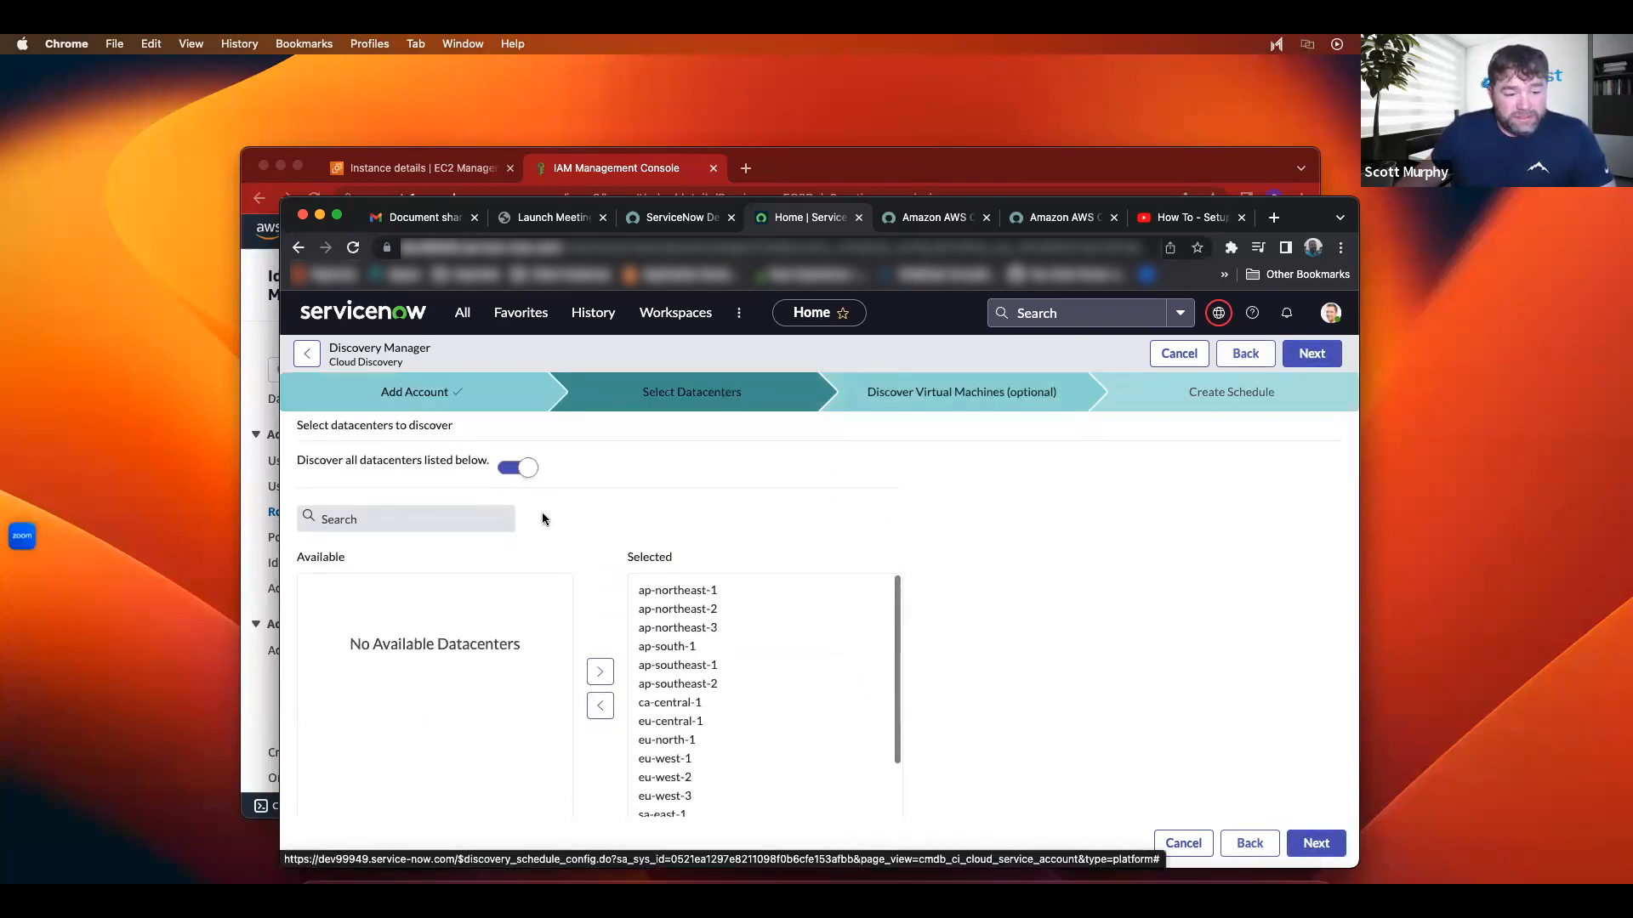
left_click(1094, 179)
Step: Review the account's enabled regions in the AWS region dropdown, then return to ServiceNow
scroll(1174, 234, "up", 1)
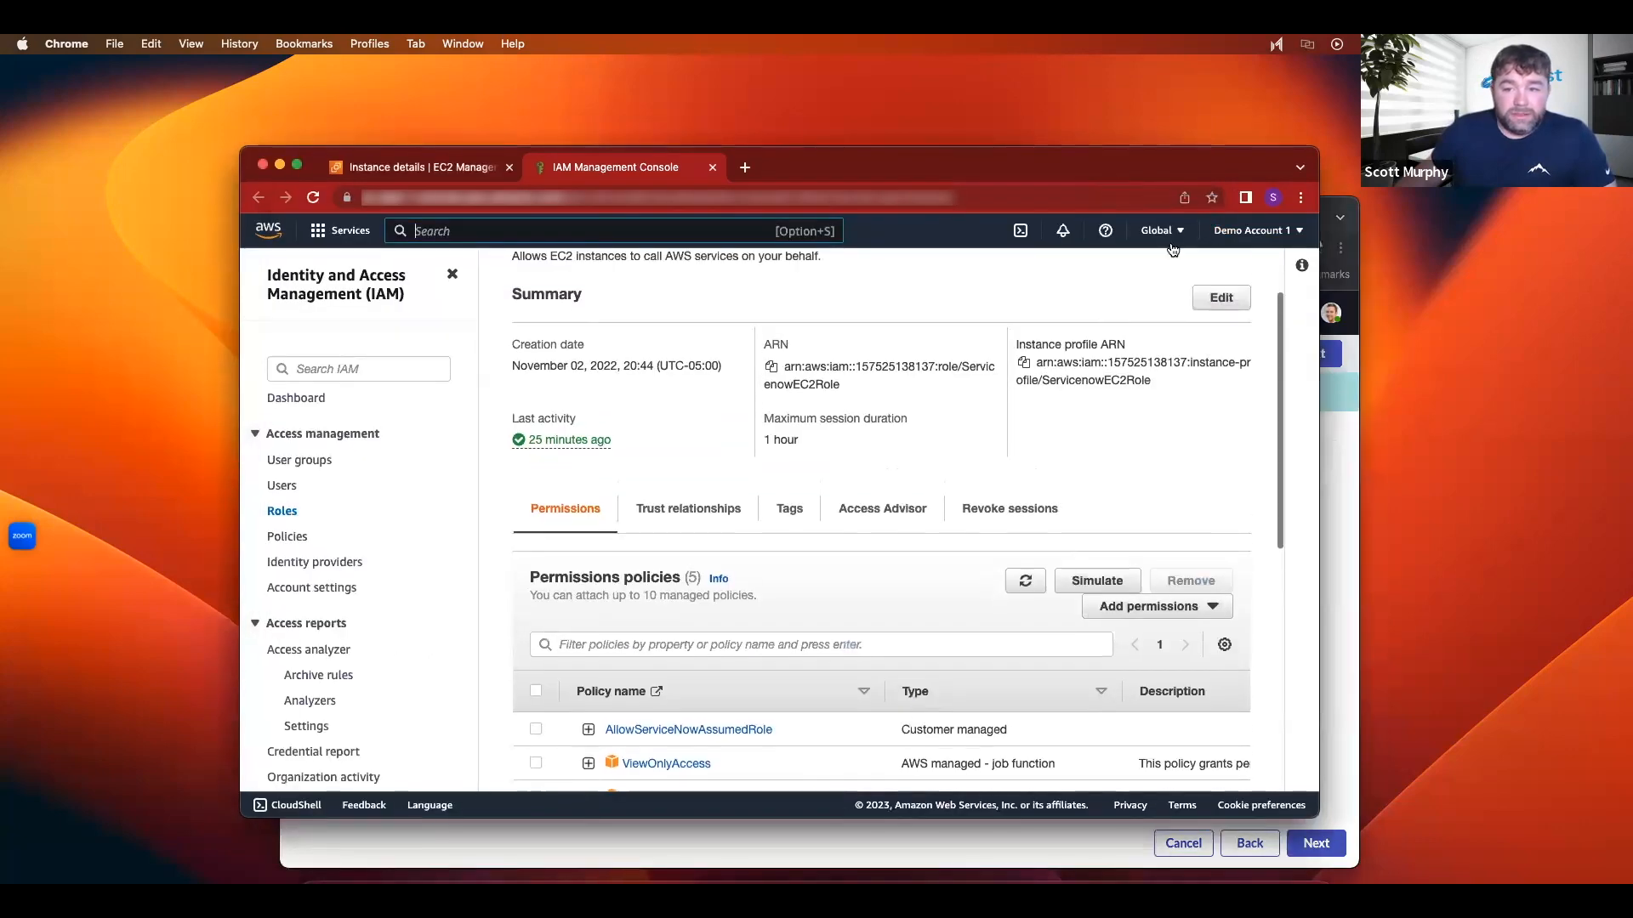
left_click(1178, 231)
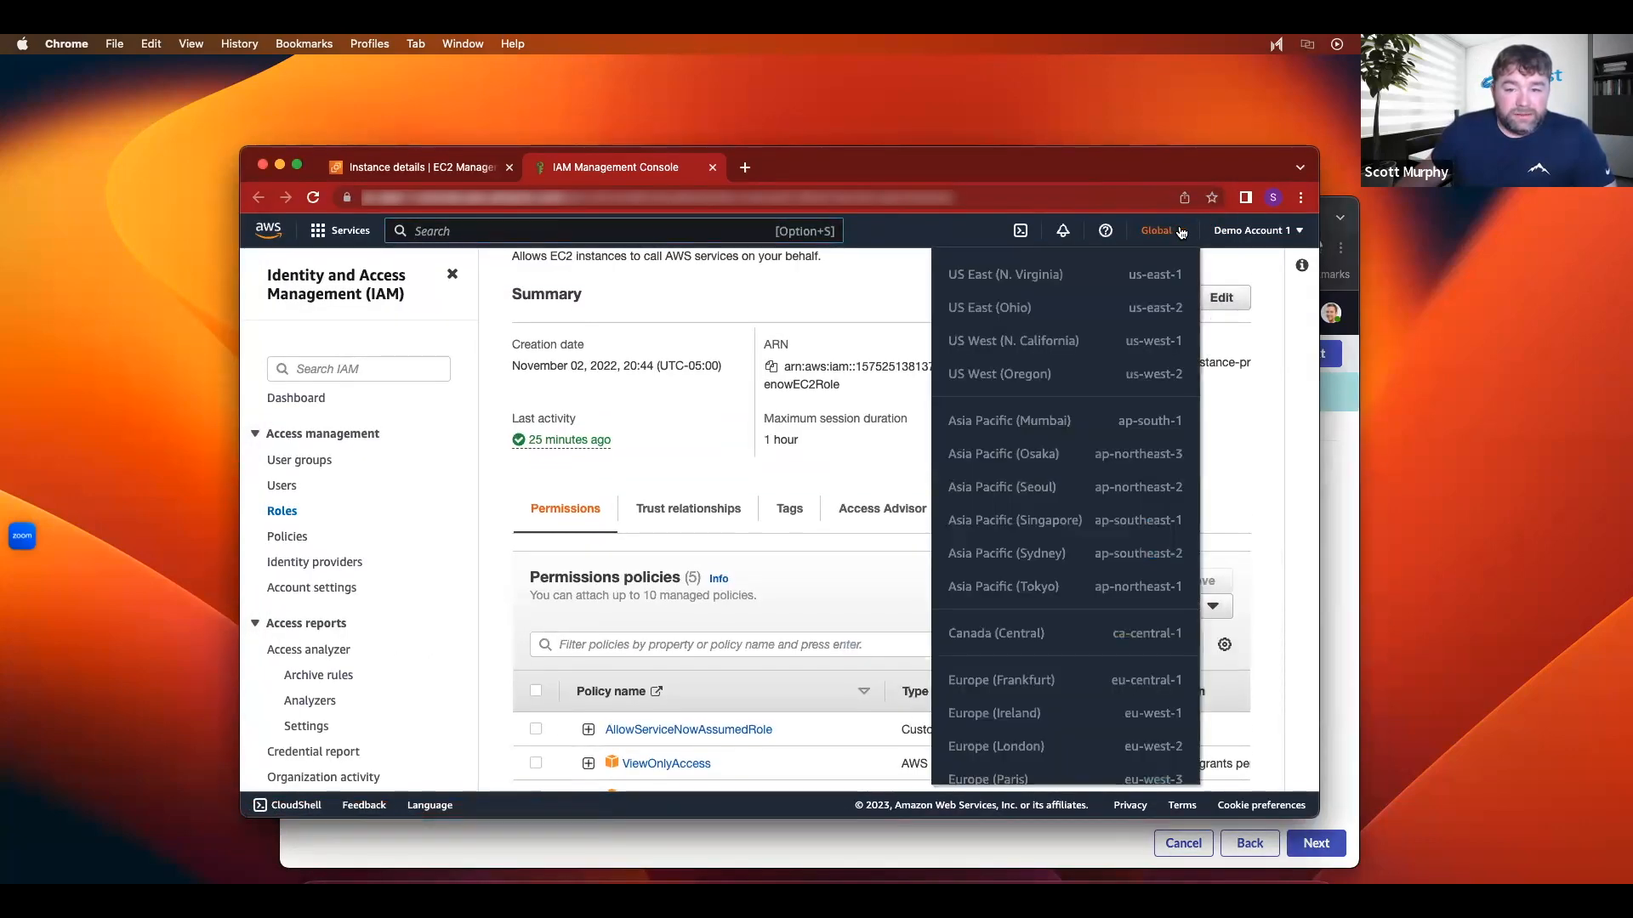
scroll(1057, 544, "down", 5)
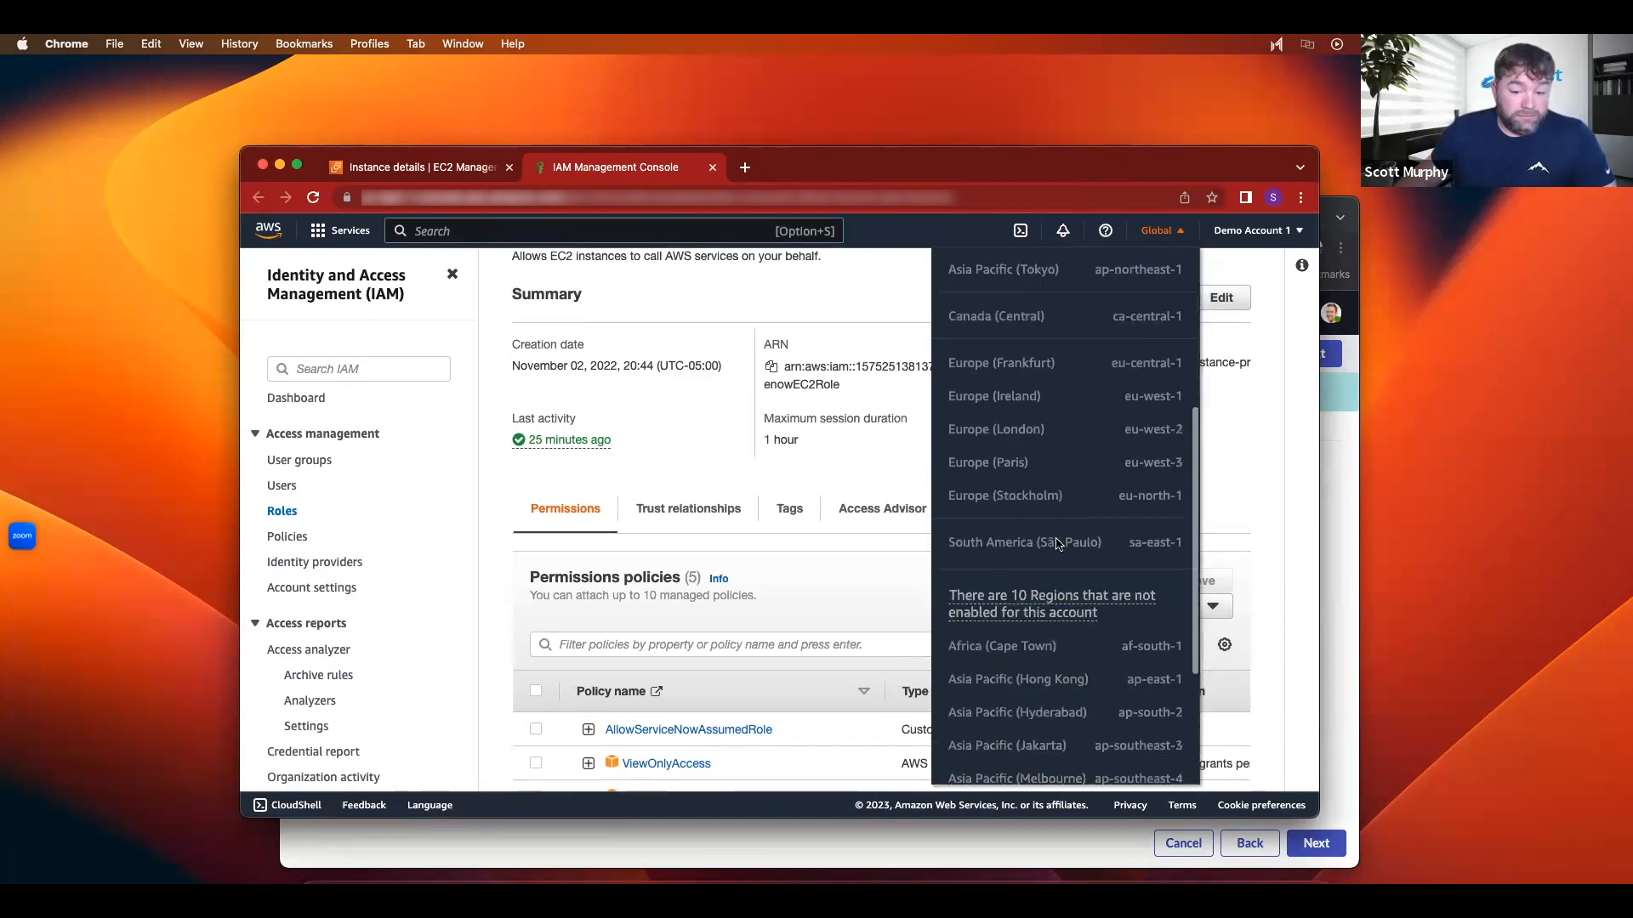
scroll(1057, 544, "up", 4)
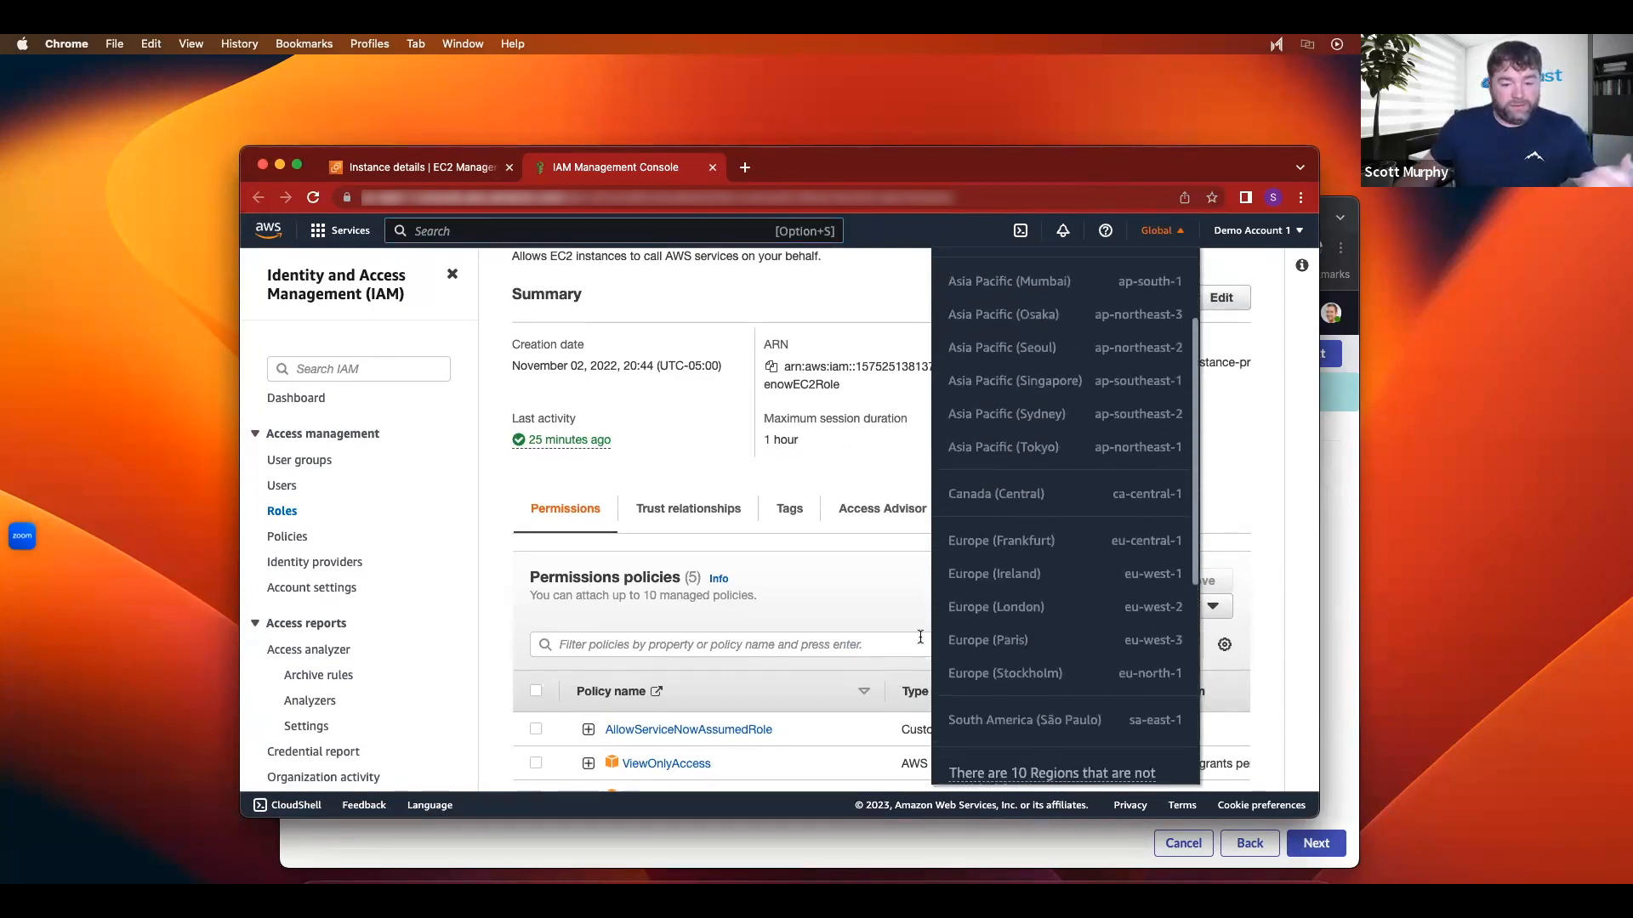
scroll(1013, 597, "up", 2)
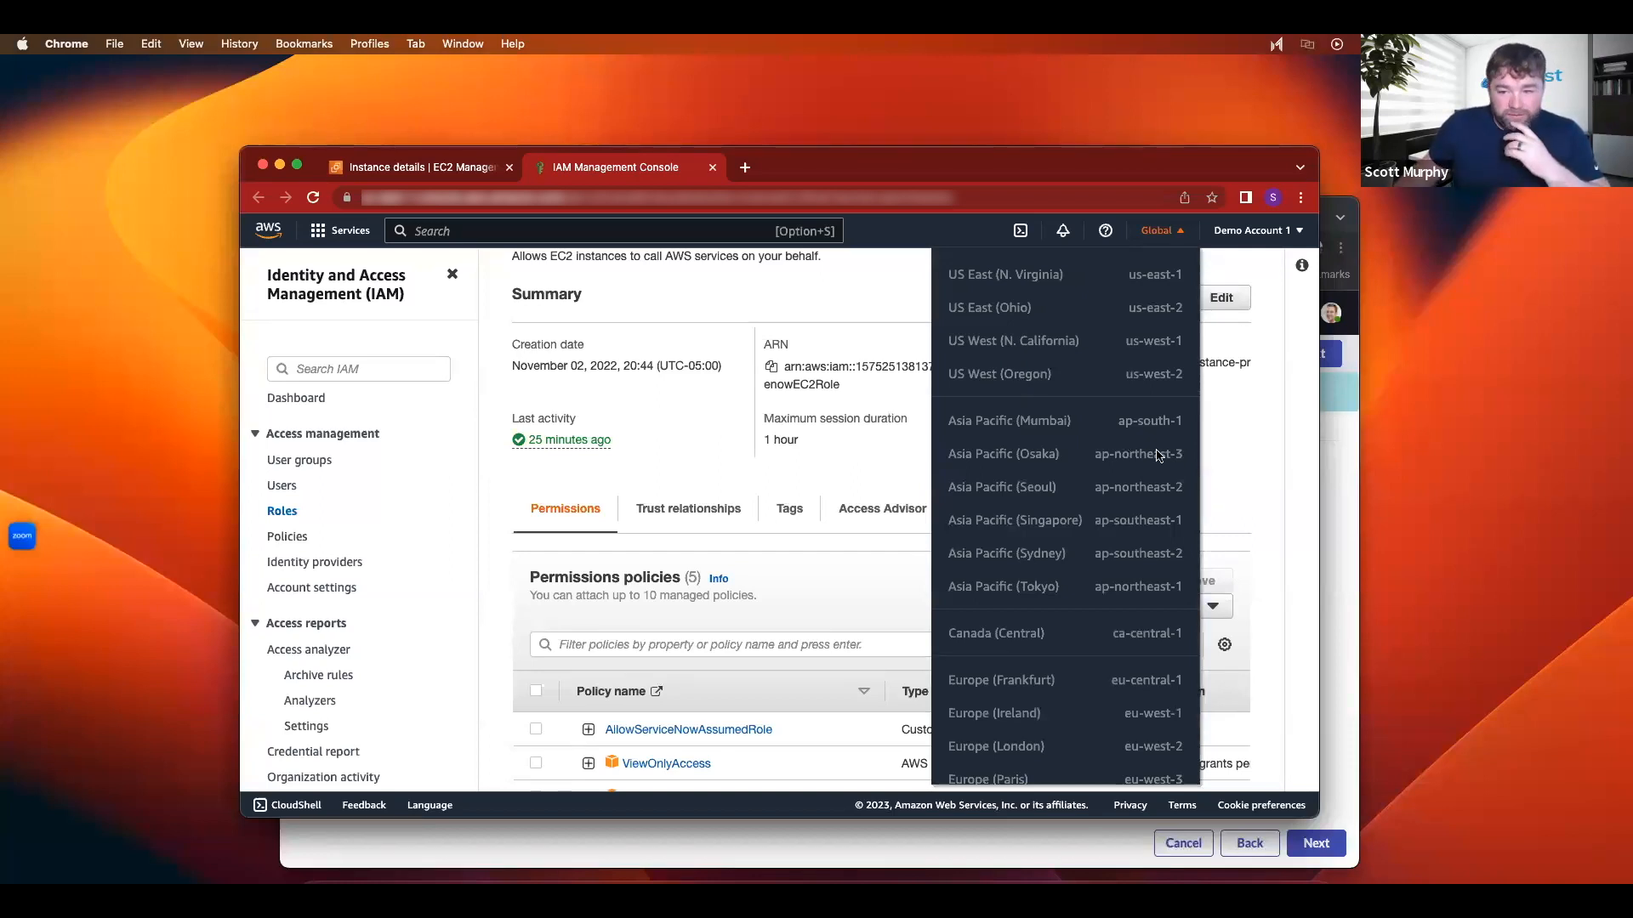
left_click(1344, 452)
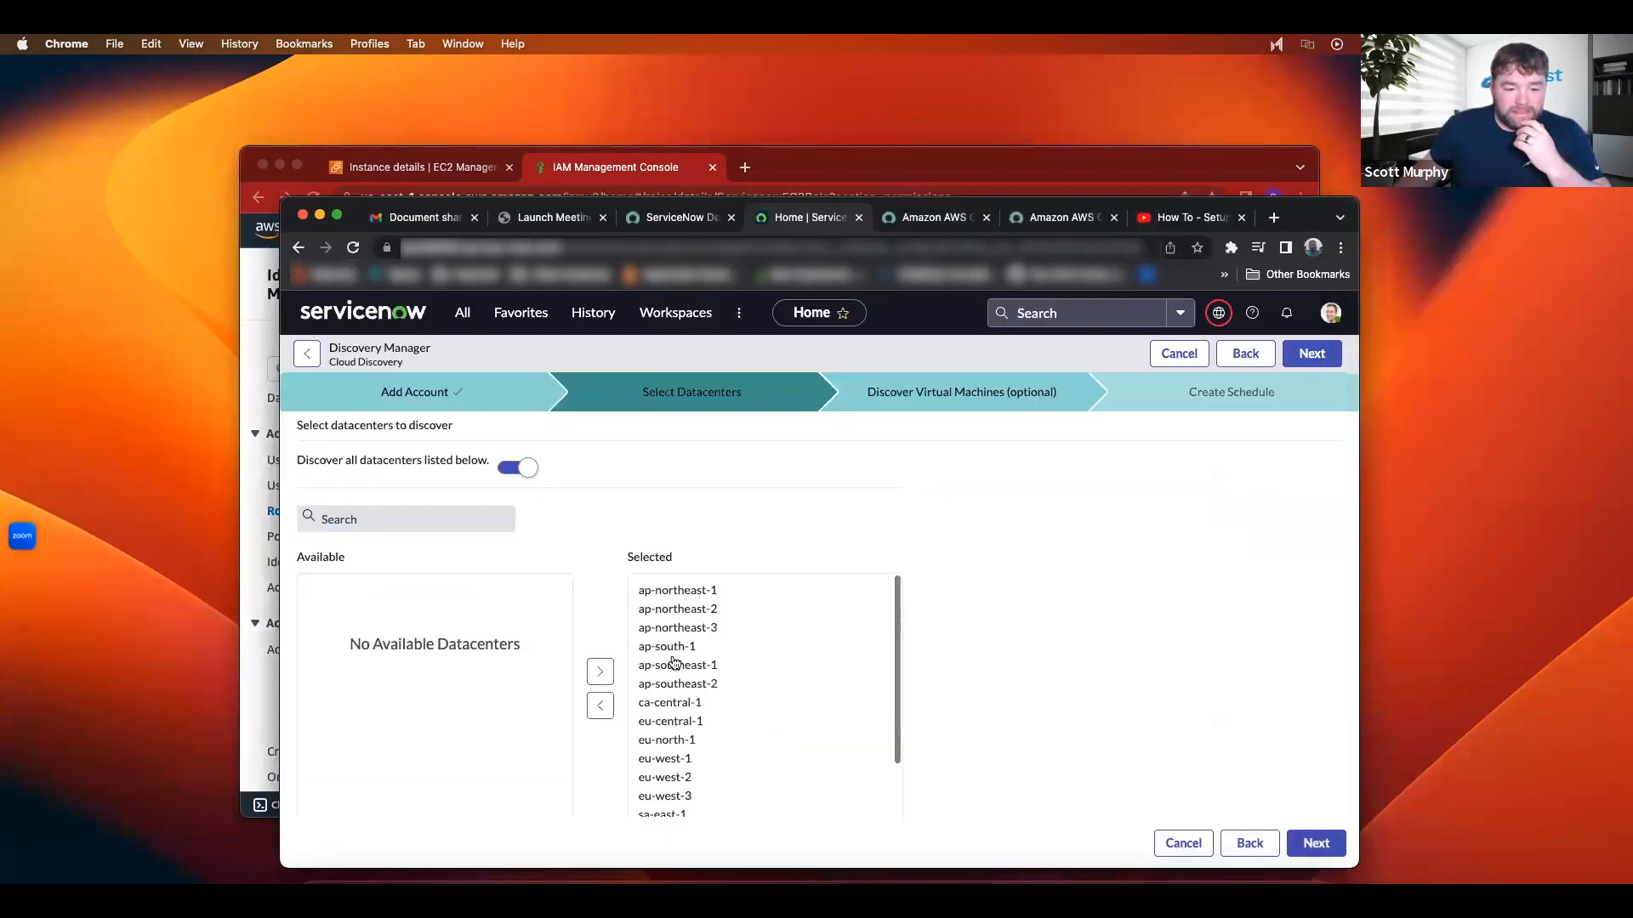
Step: Narrow the datacenters to us-east-1, us-east-2, us-west-1 and us-west-2, moving the rest back to Available
scroll(681, 641, "down", 1)
scroll(678, 629, "up", 1)
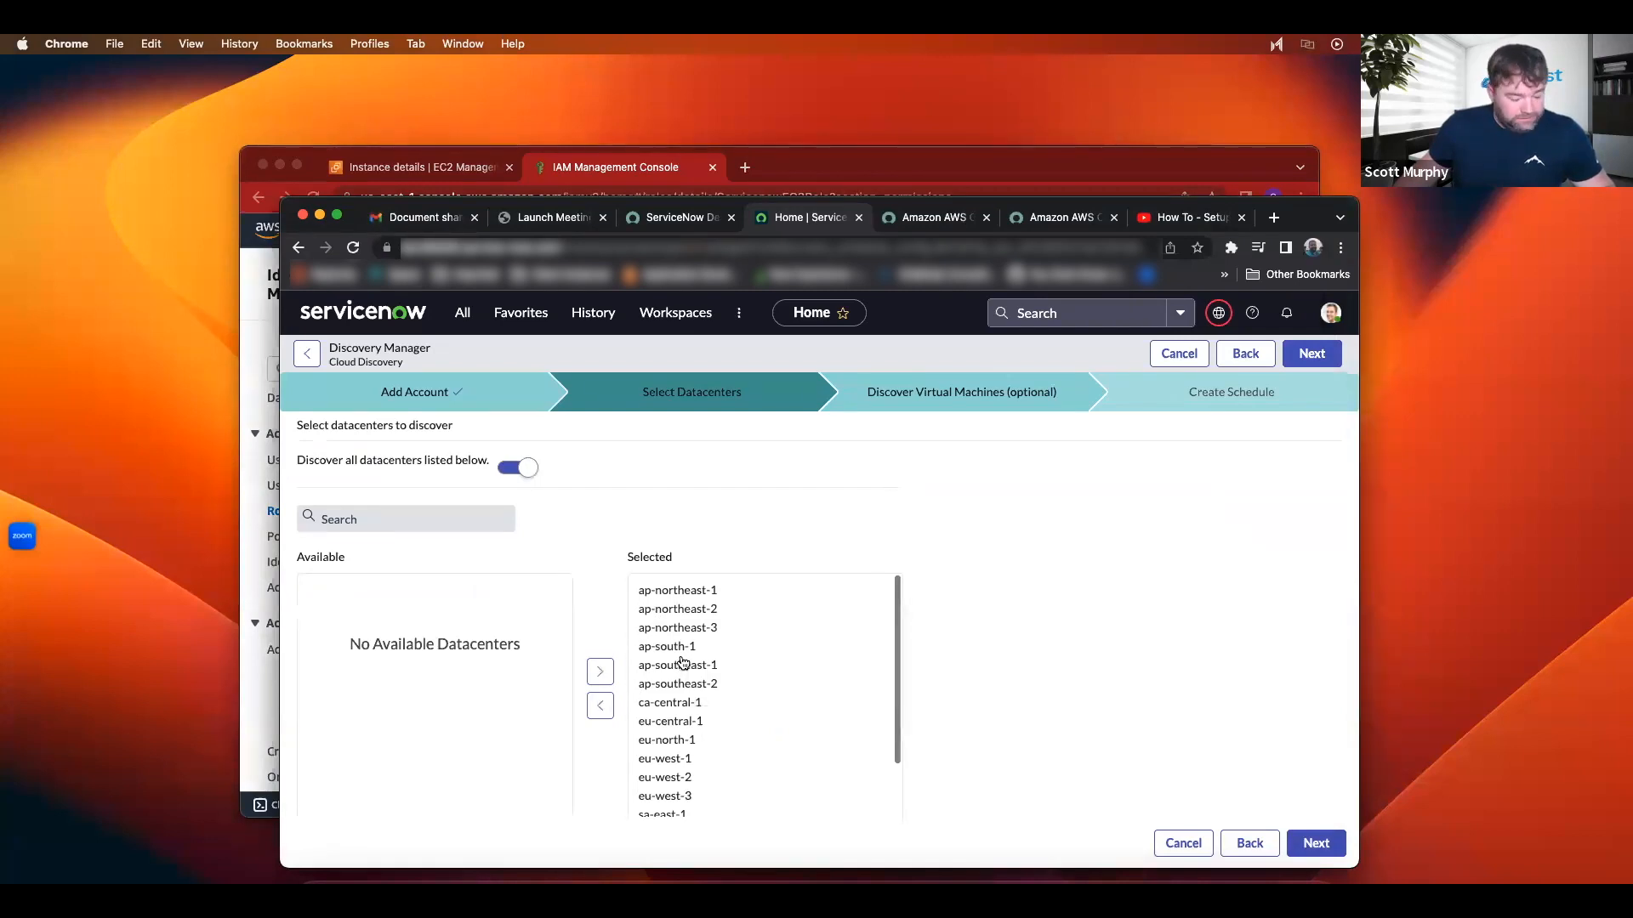
scroll(712, 638, "down", 3)
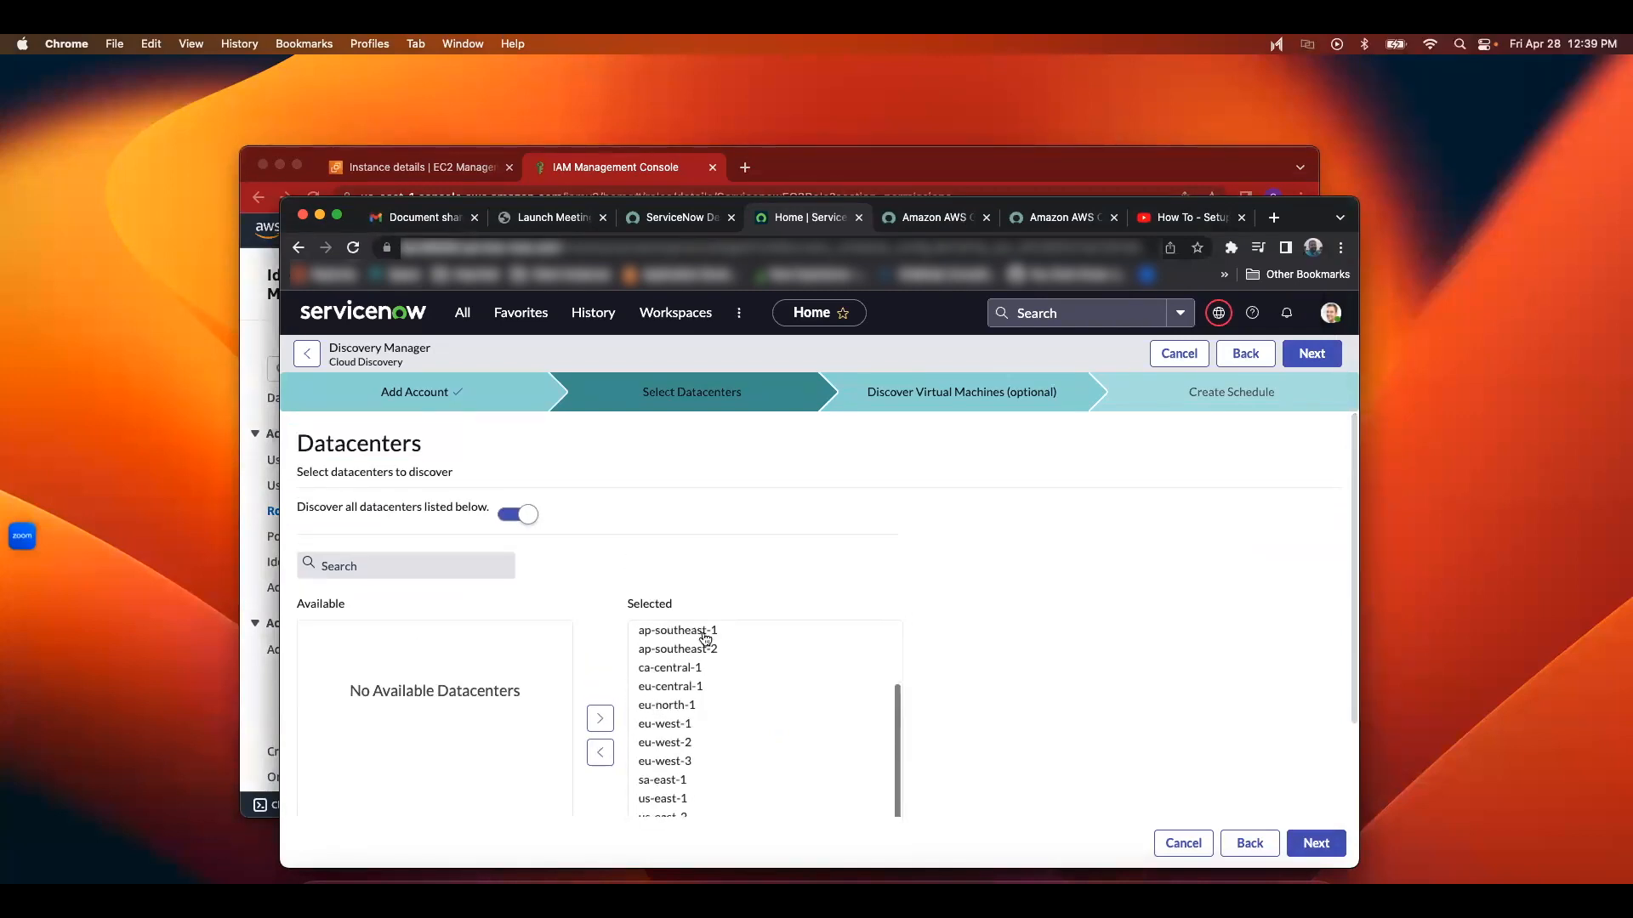
scroll(686, 704, "down", 2)
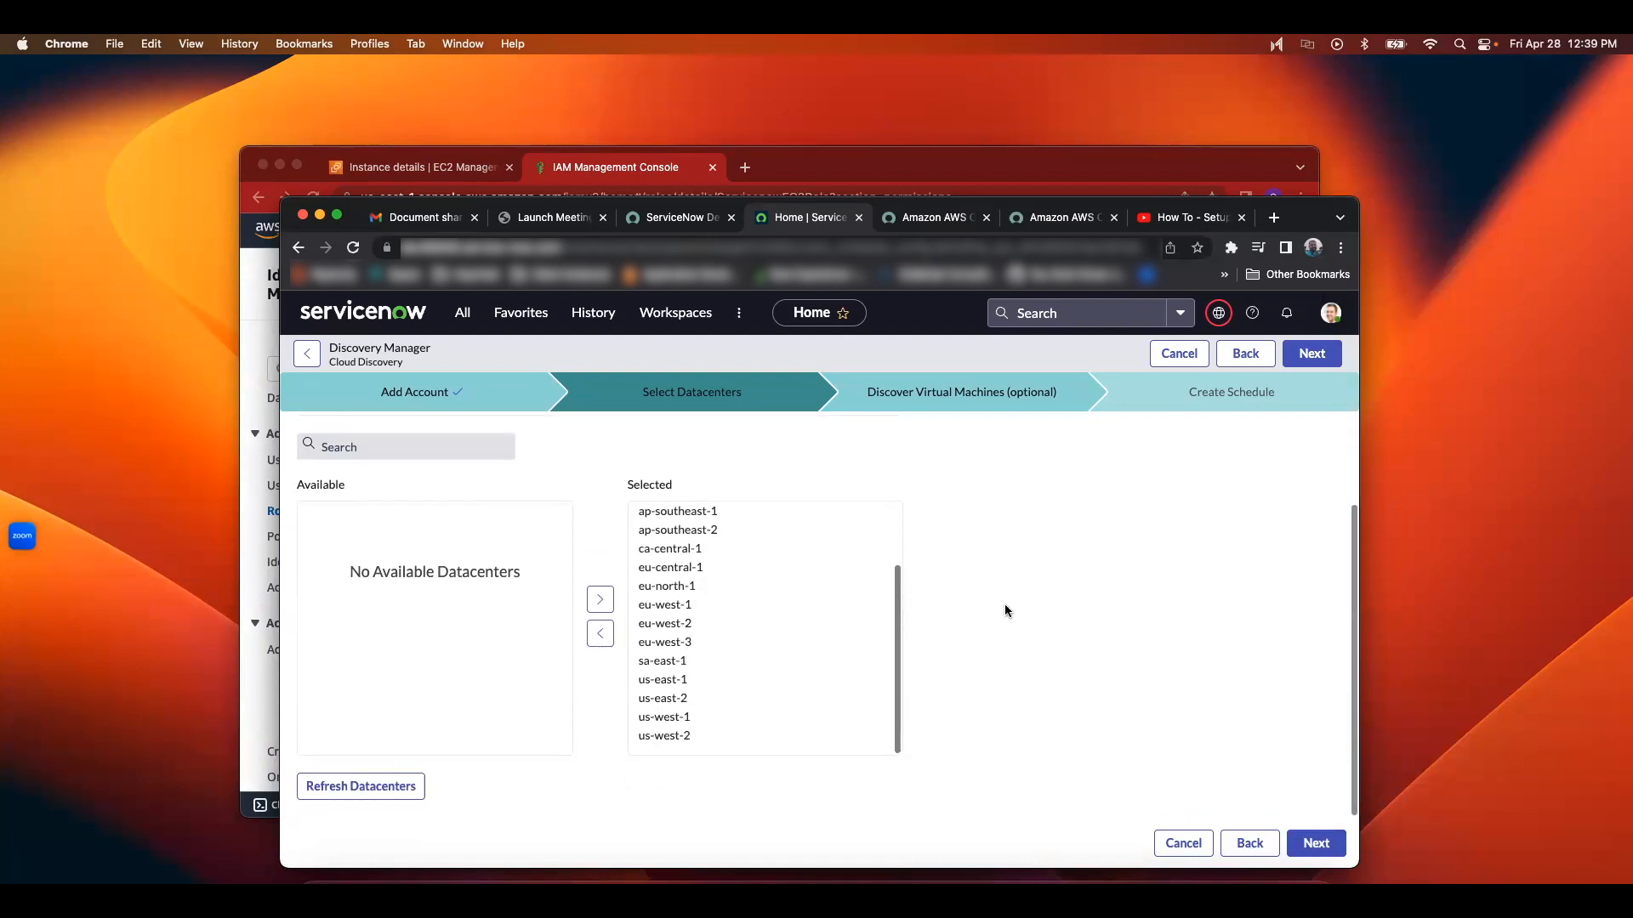
left_click(678, 663)
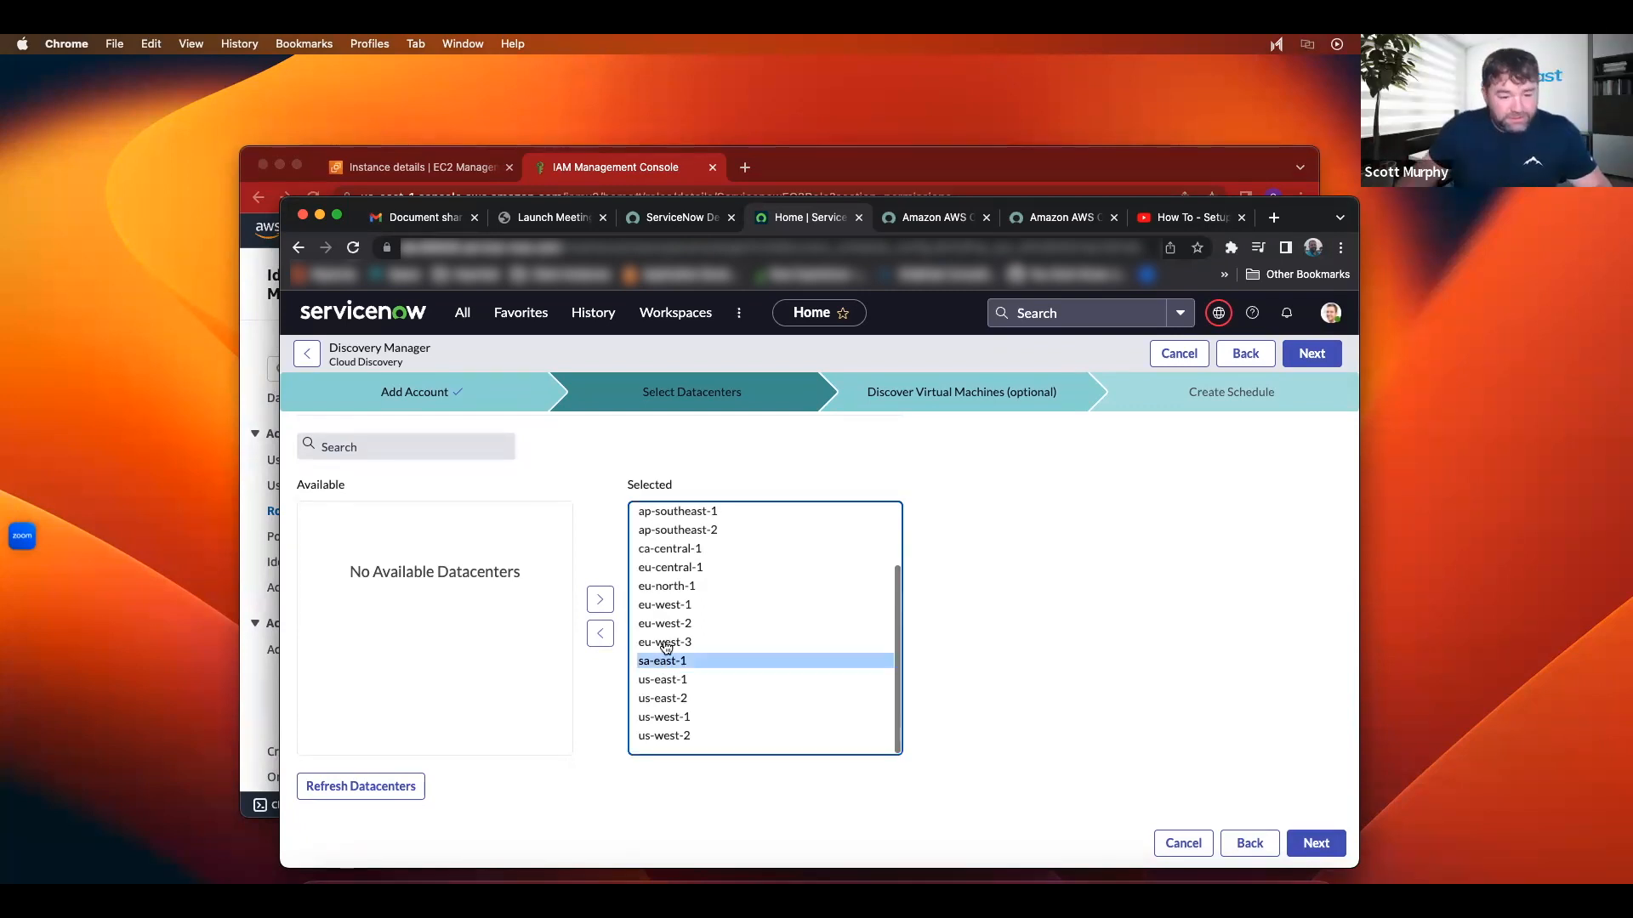
scroll(677, 517, "up", 2)
left_click(677, 522, "shift")
left_click(599, 633)
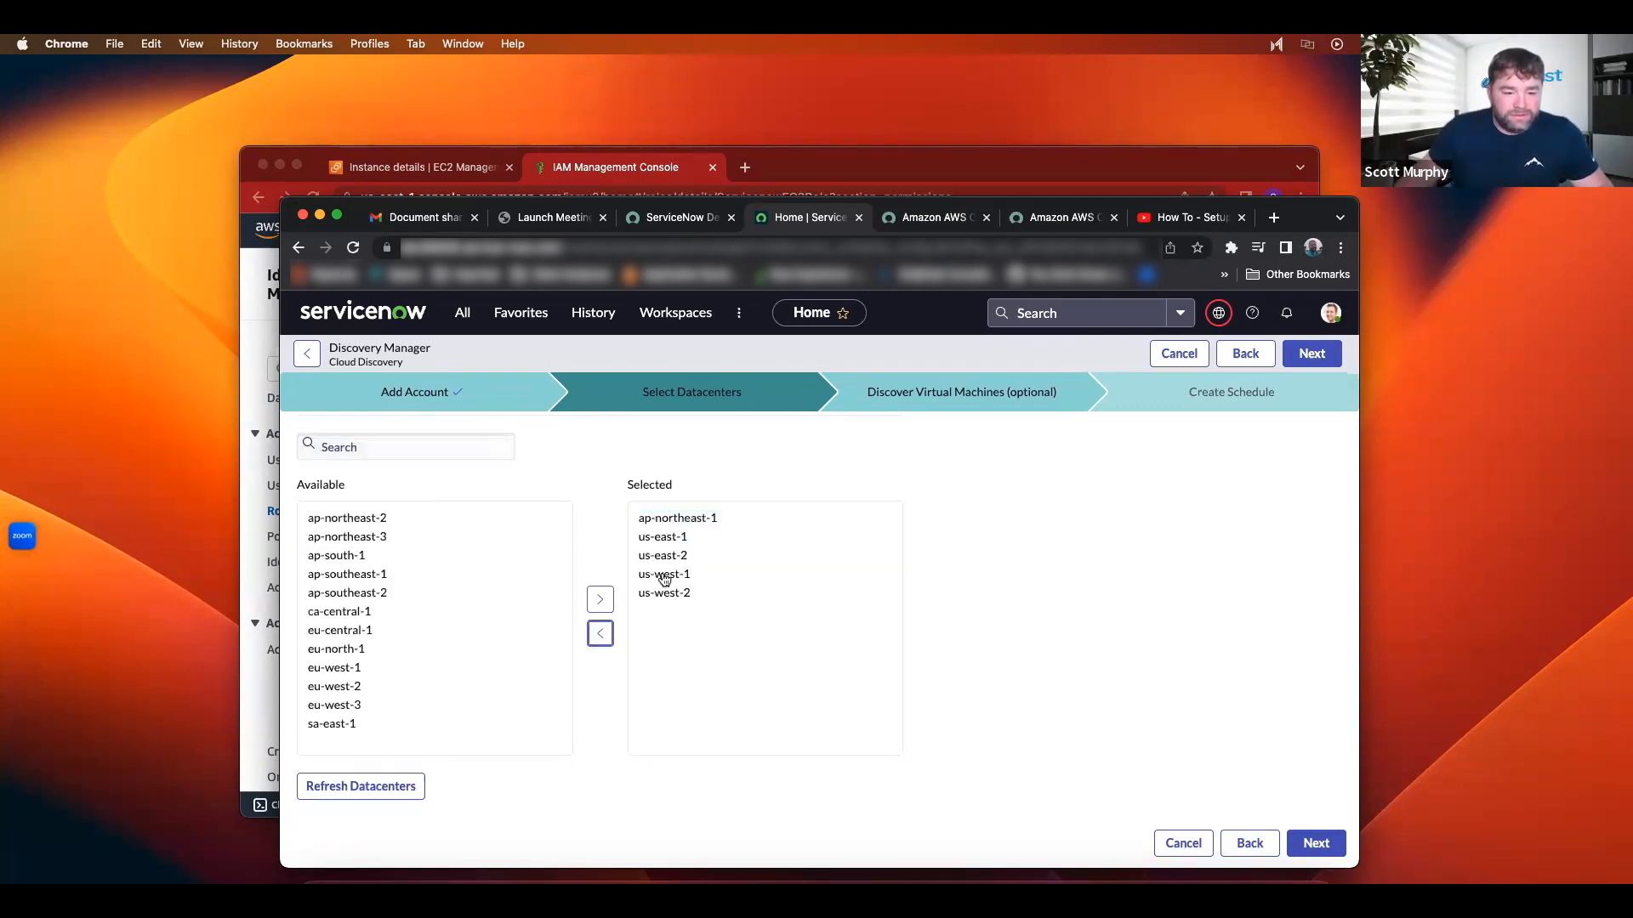
double_click(676, 520)
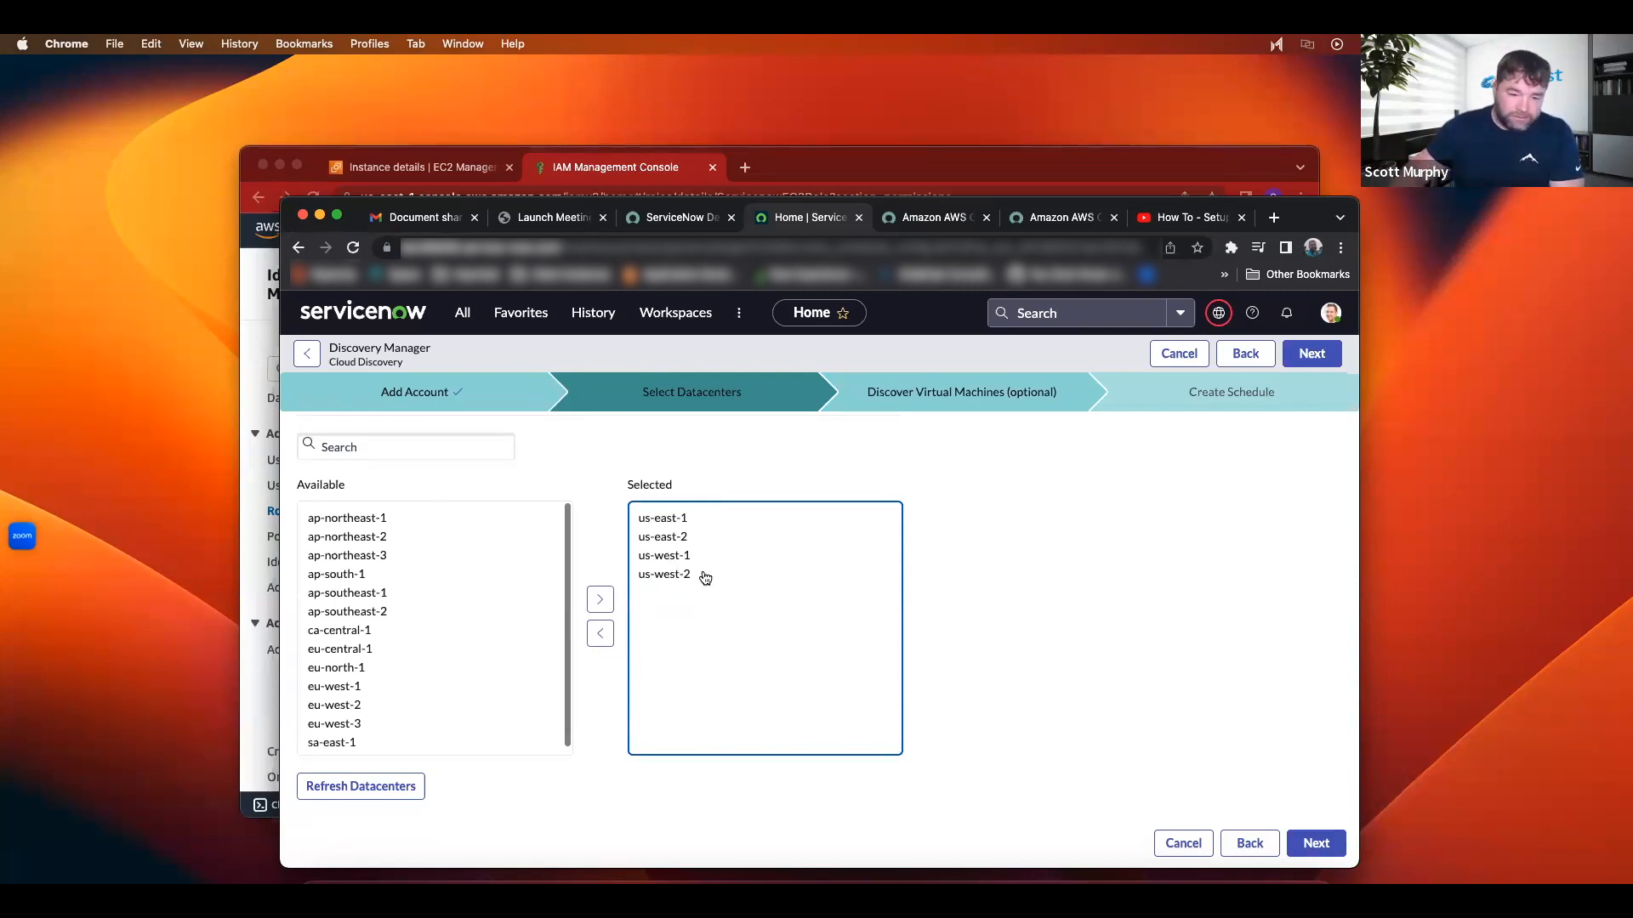
Step: Set the VM discovery MID Selection Type to Auto-Select Mid Server and reach the schedule step
left_click(1340, 843)
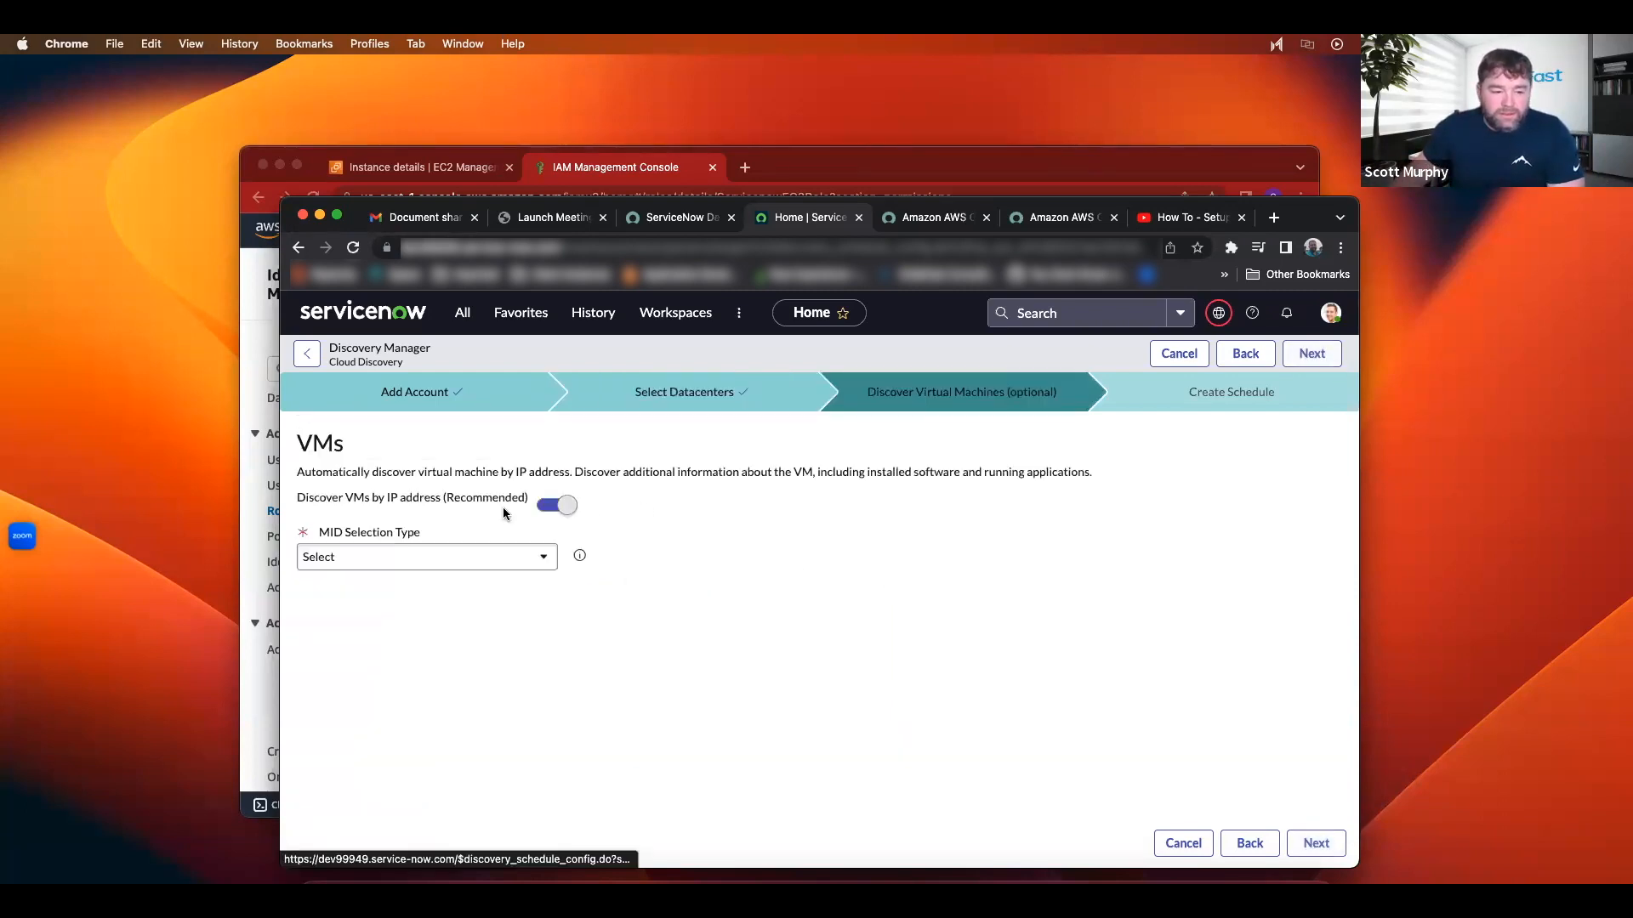
left_click(516, 561)
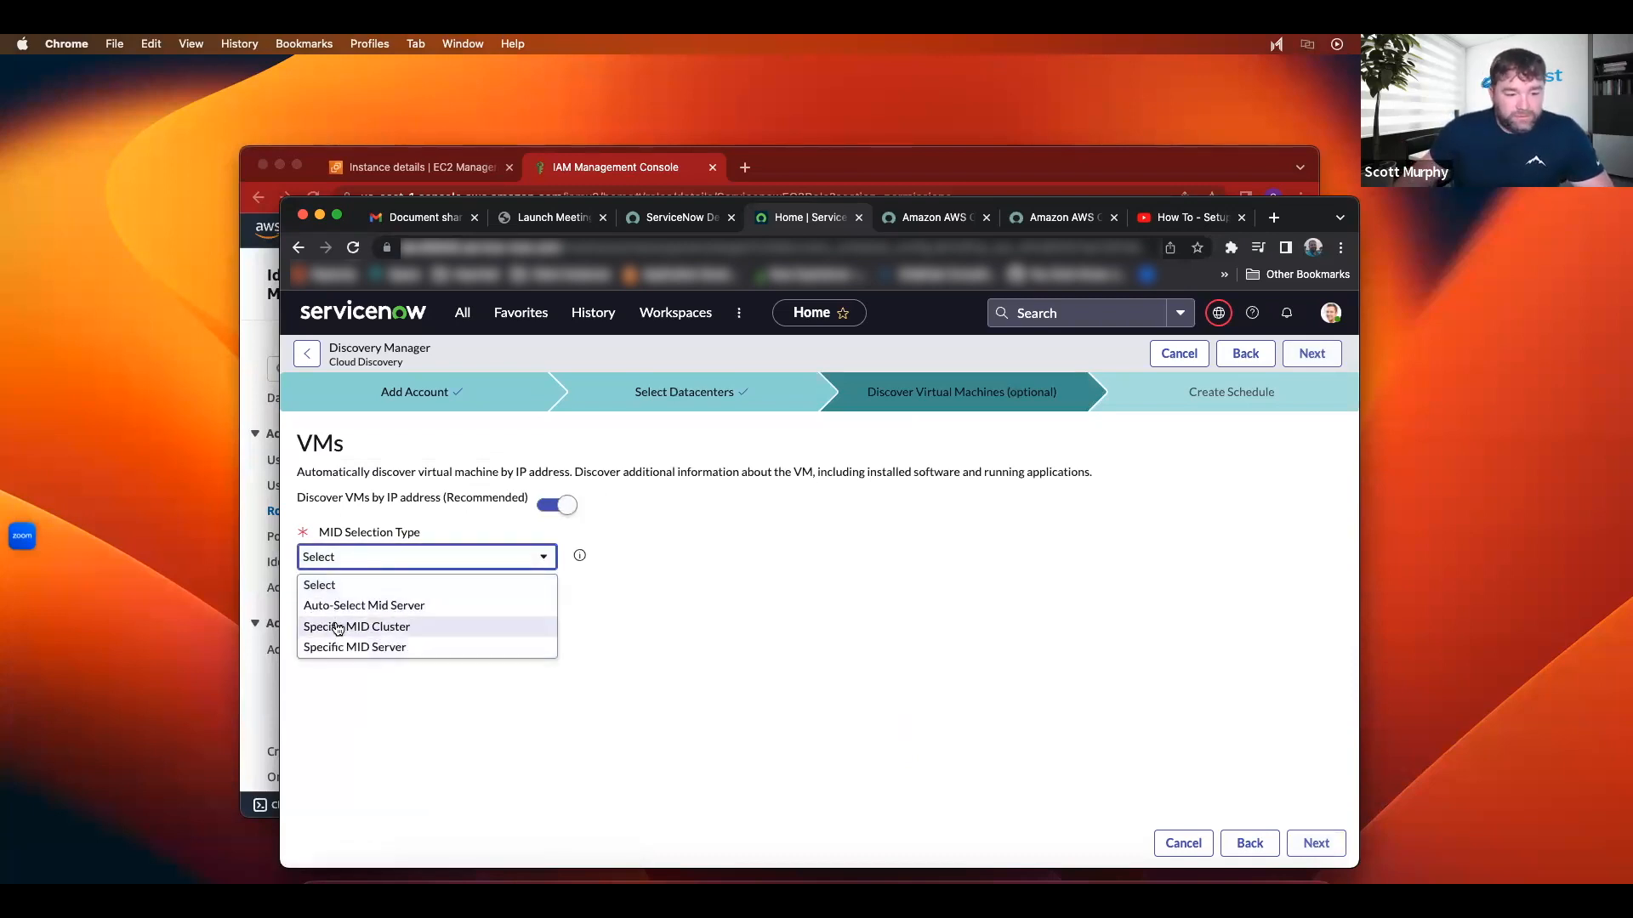
left_click(375, 607)
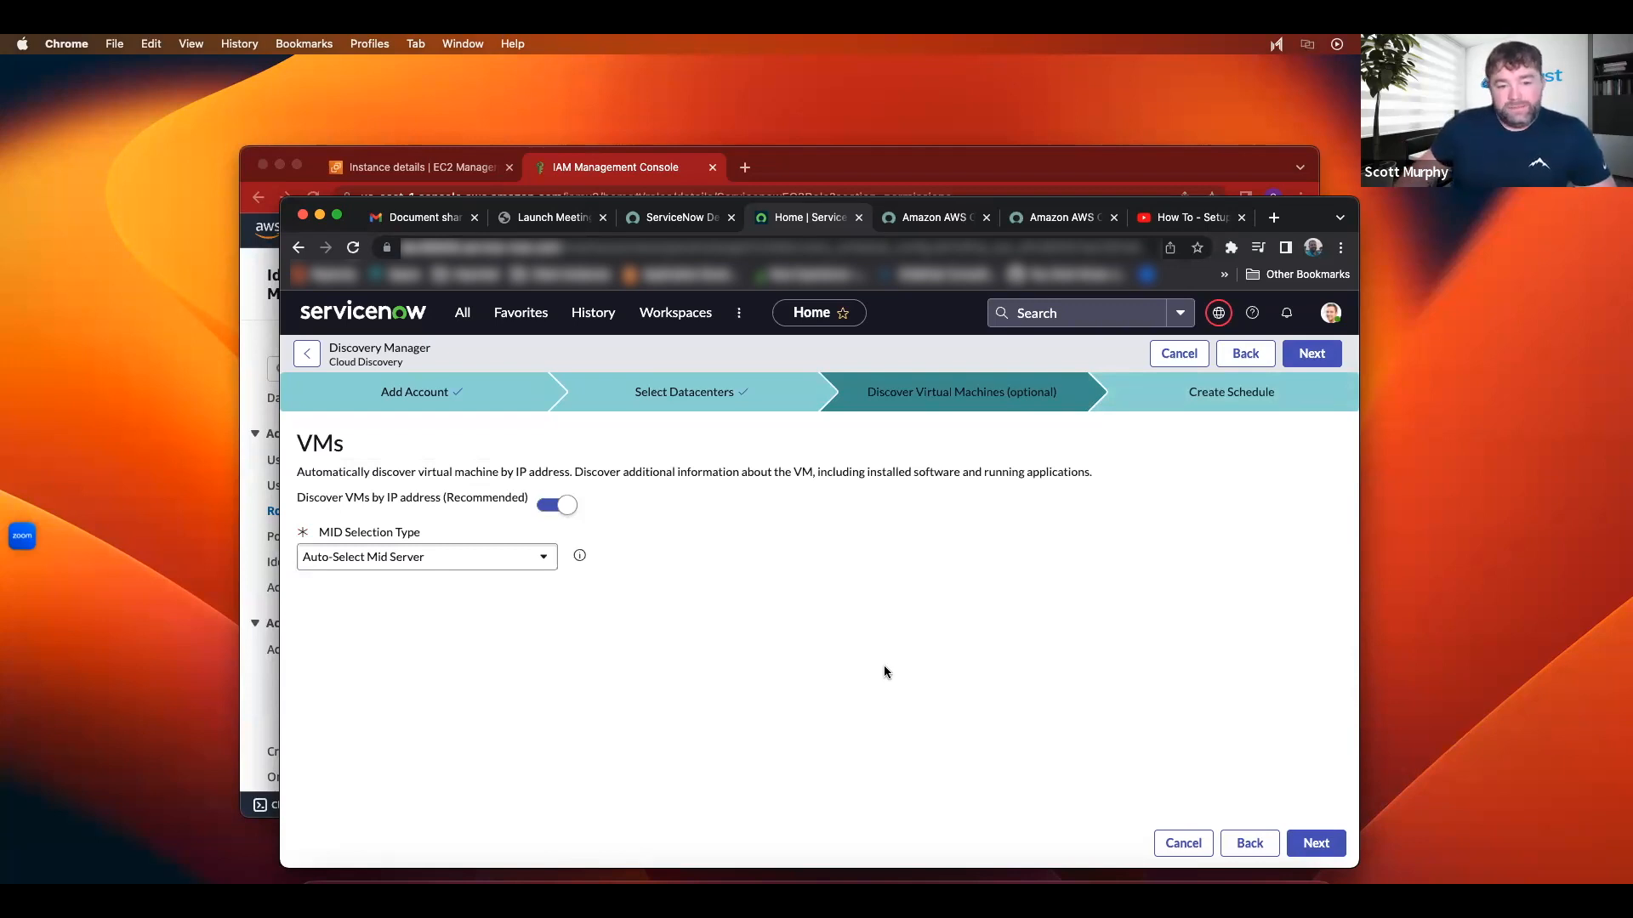
left_click(1307, 843)
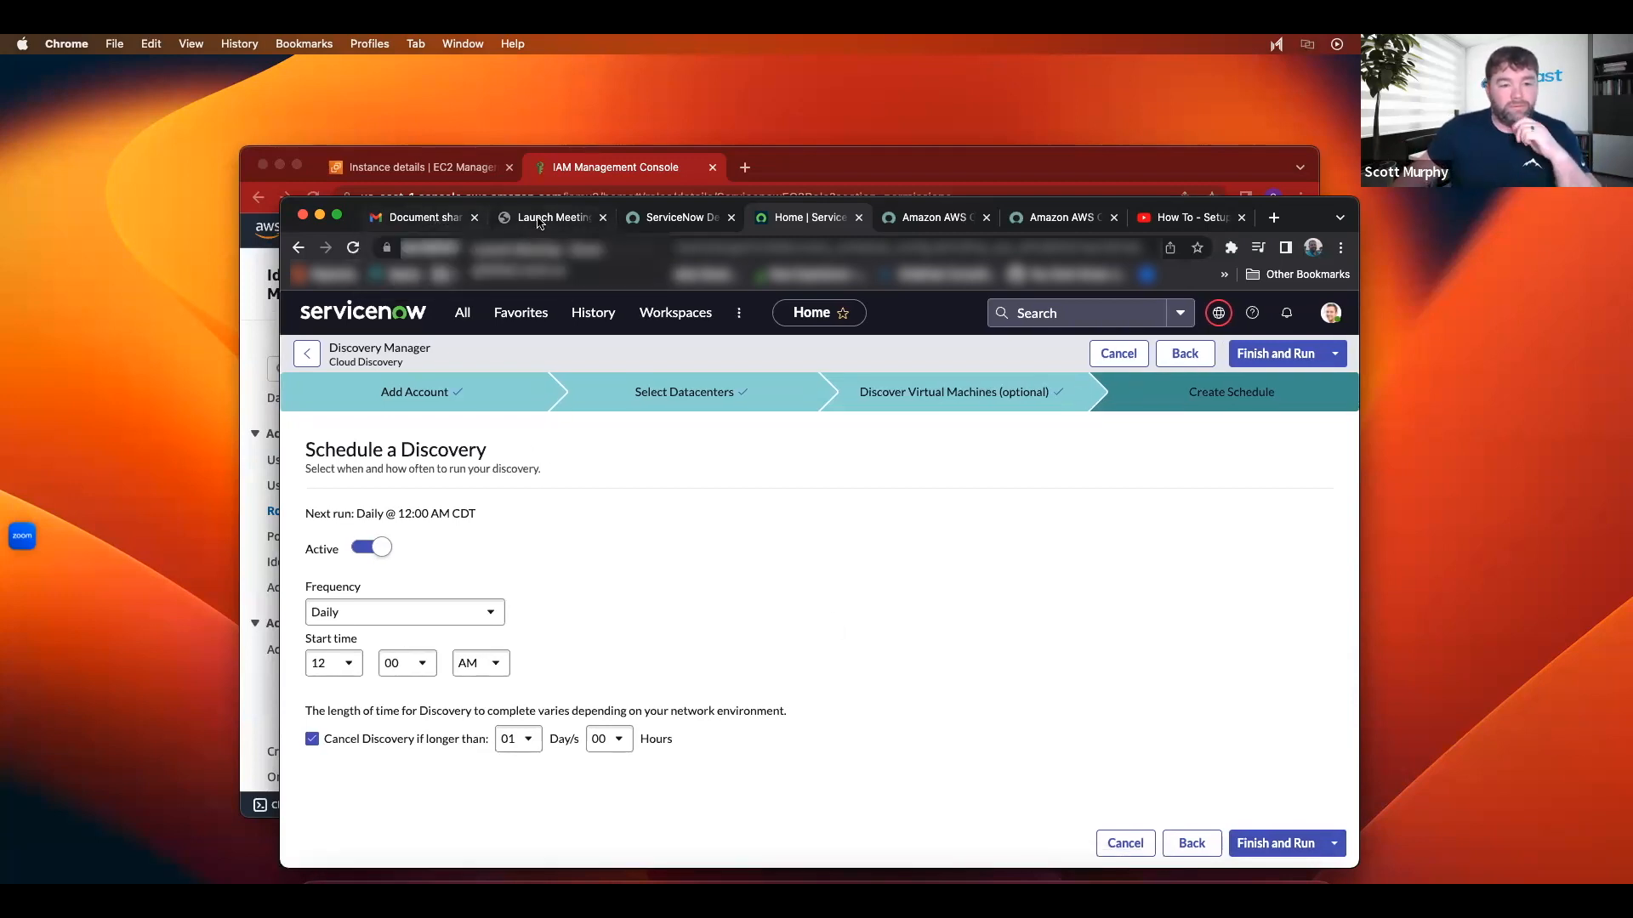
left_click(473, 319)
type("MID")
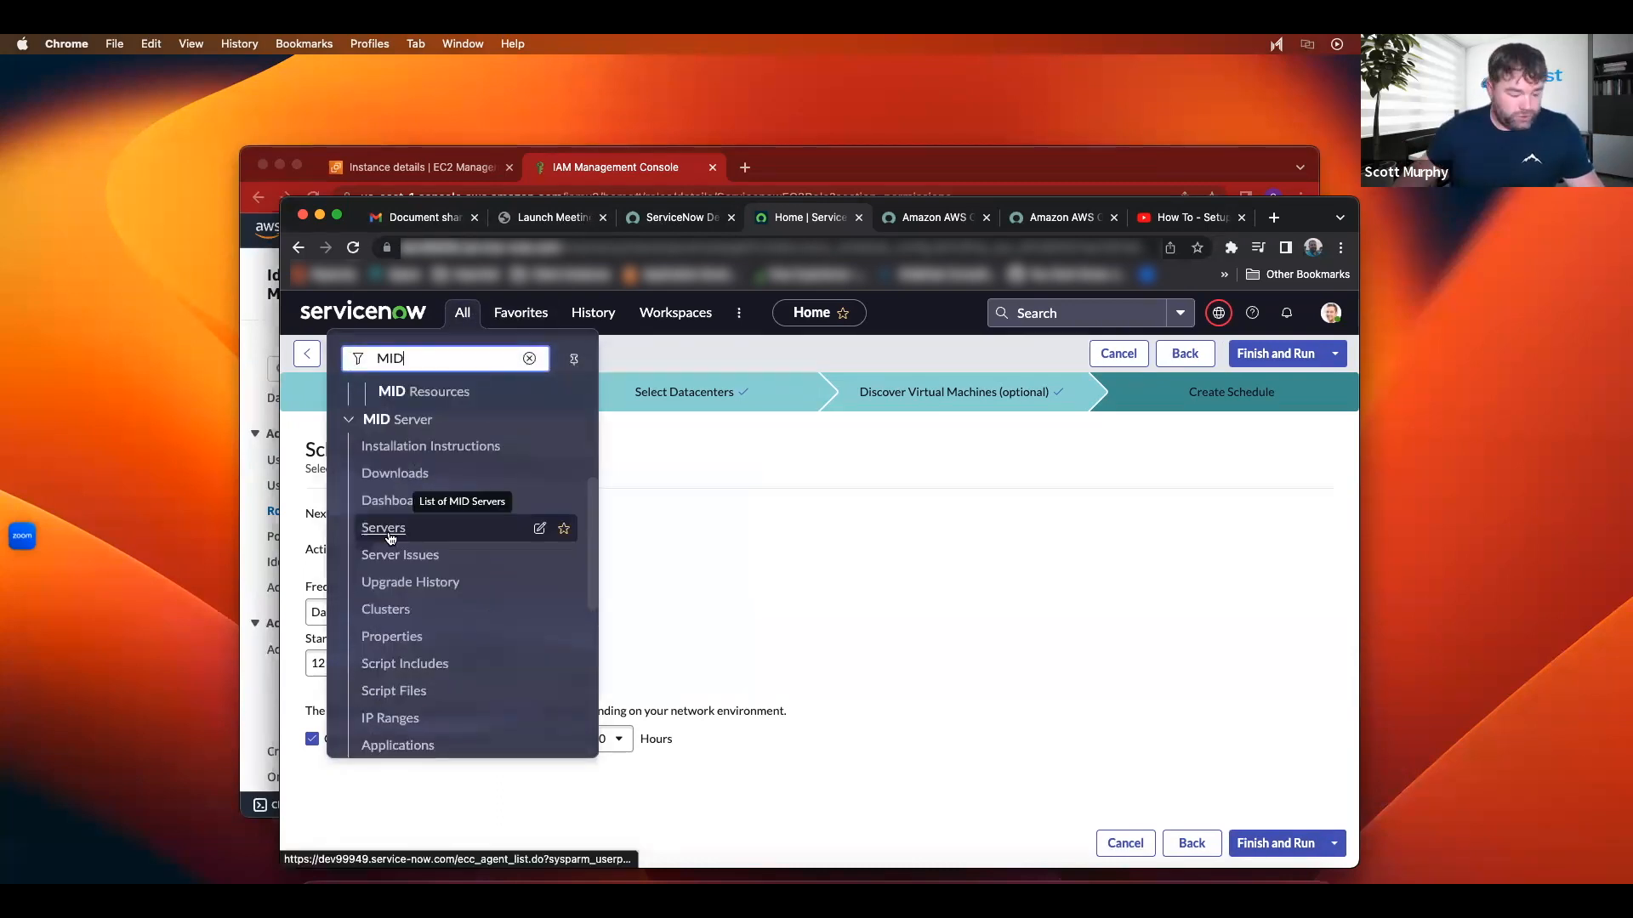
left_click(384, 528, "super")
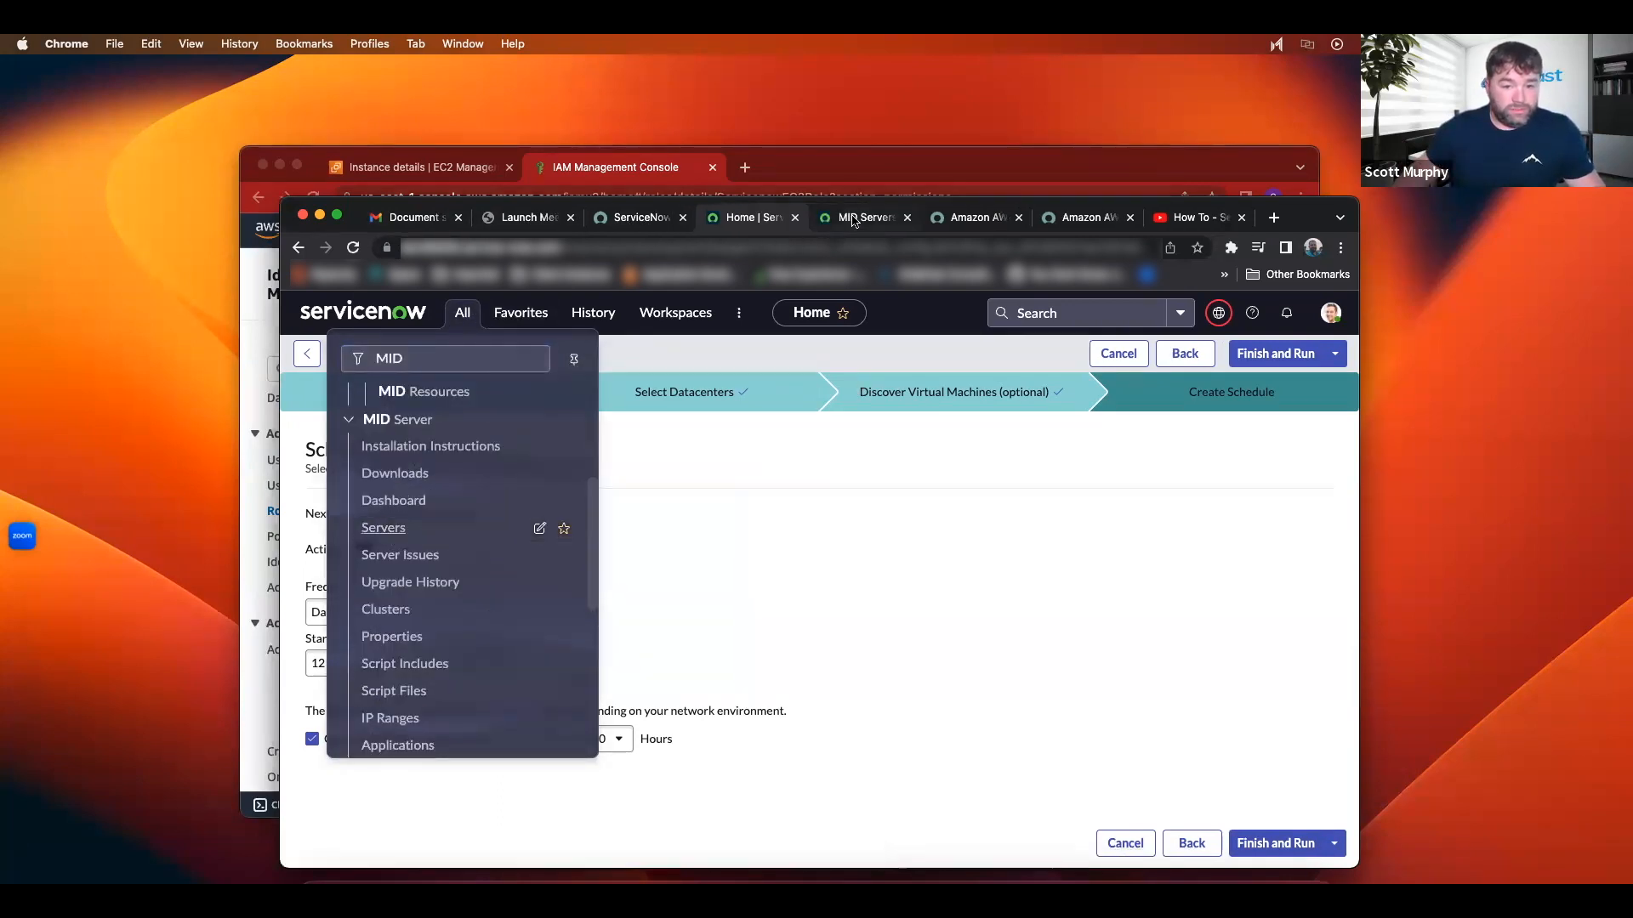
left_click(853, 219)
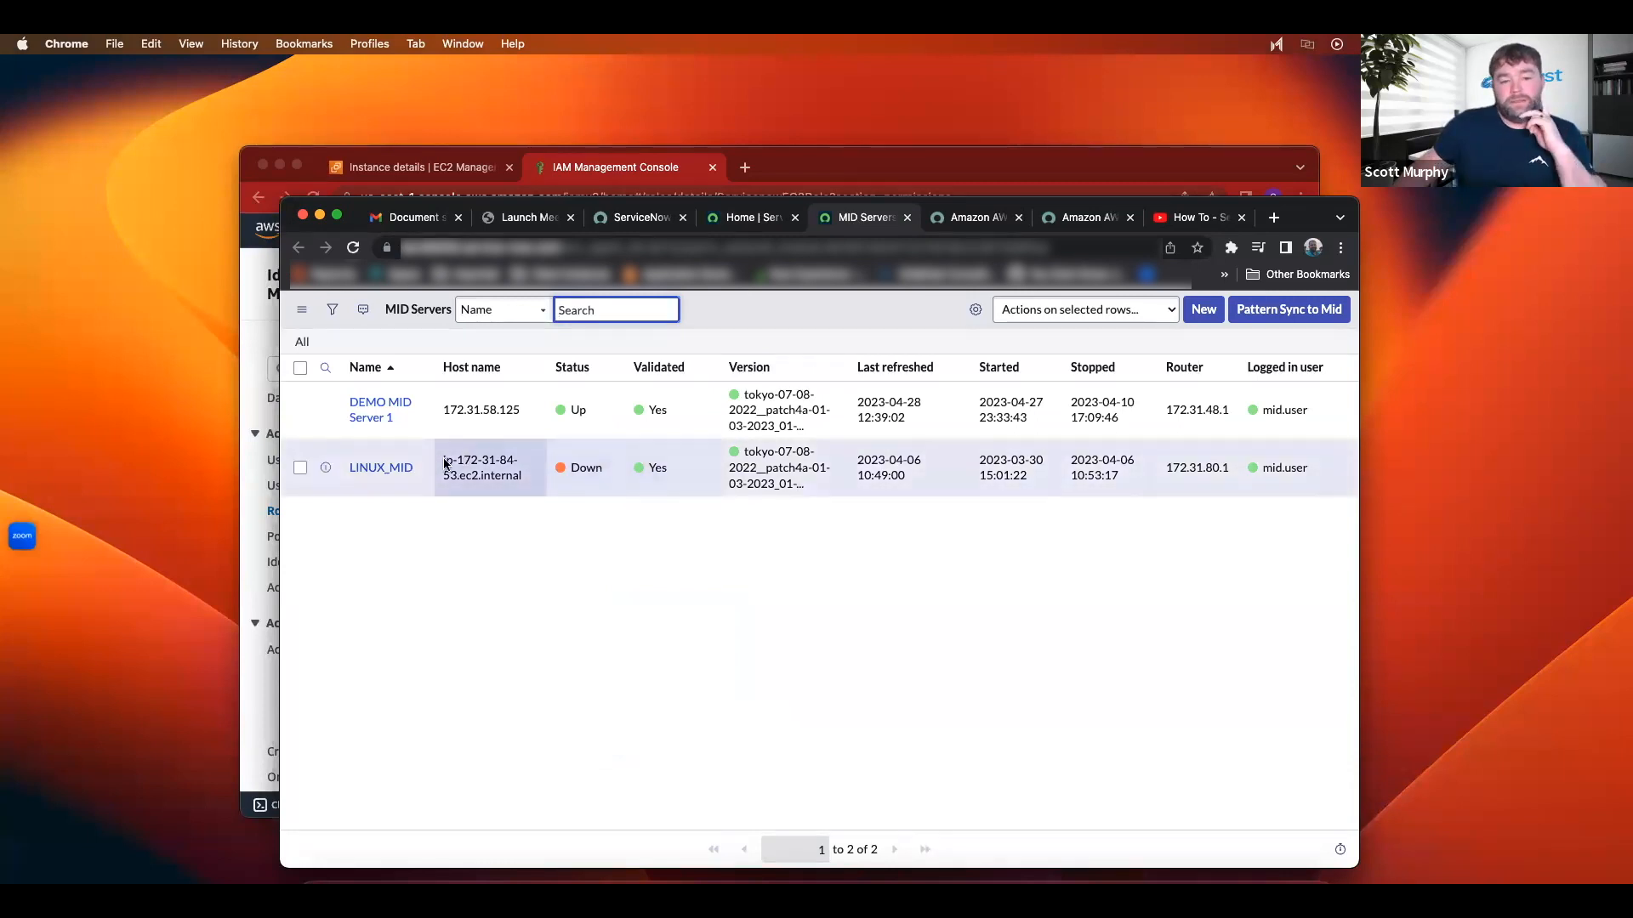
left_click(375, 421)
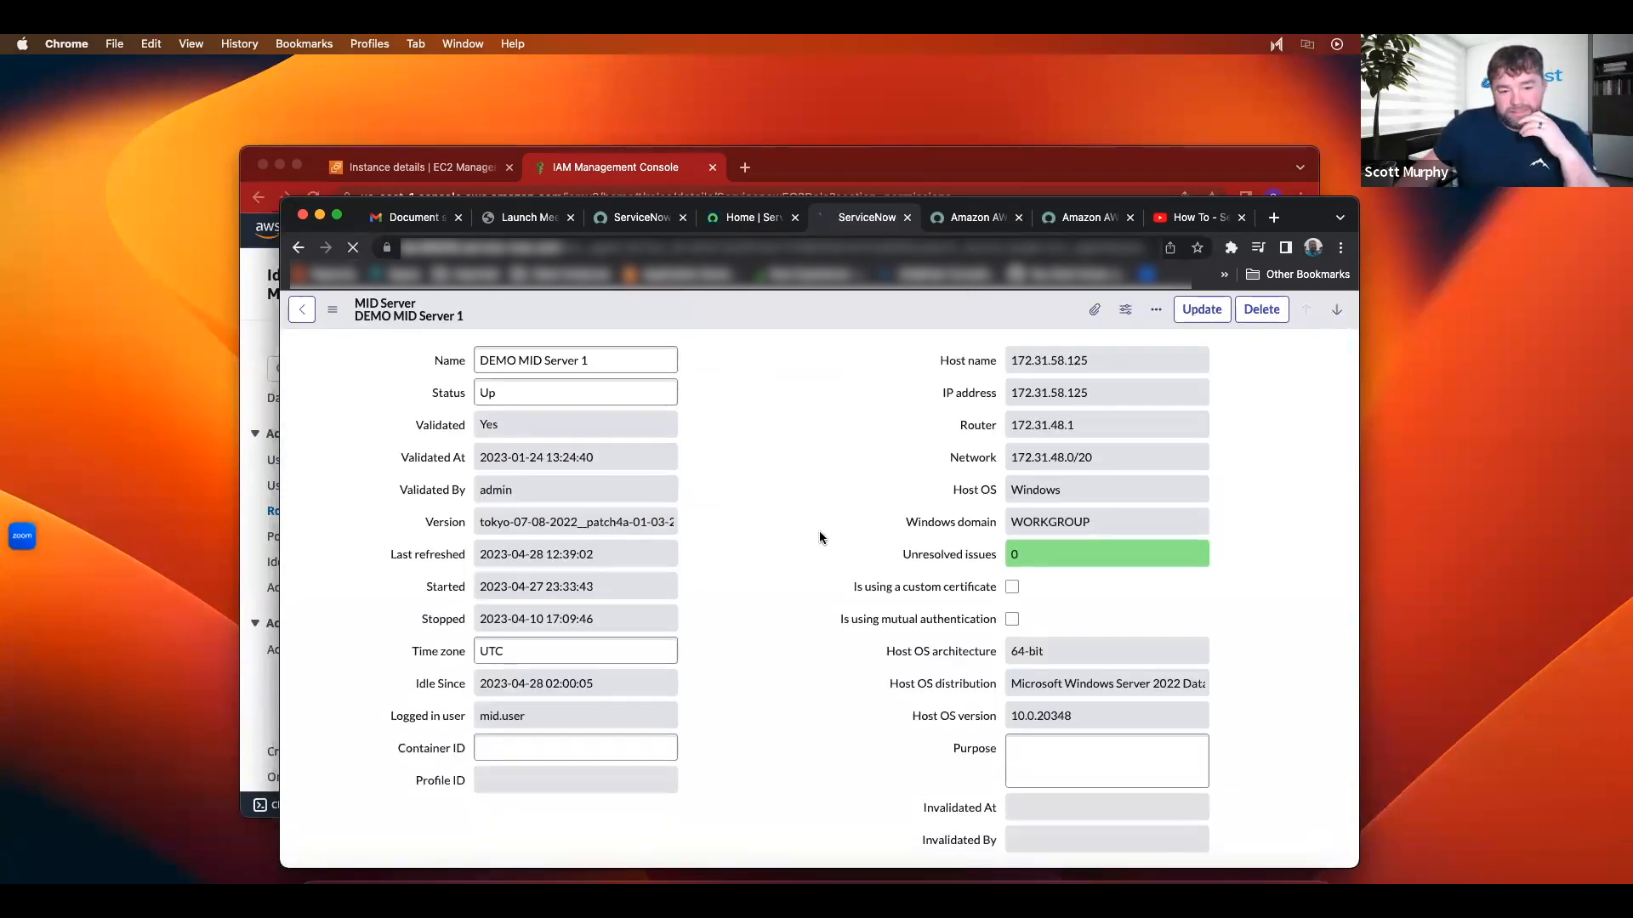
scroll(820, 537, "down", 10)
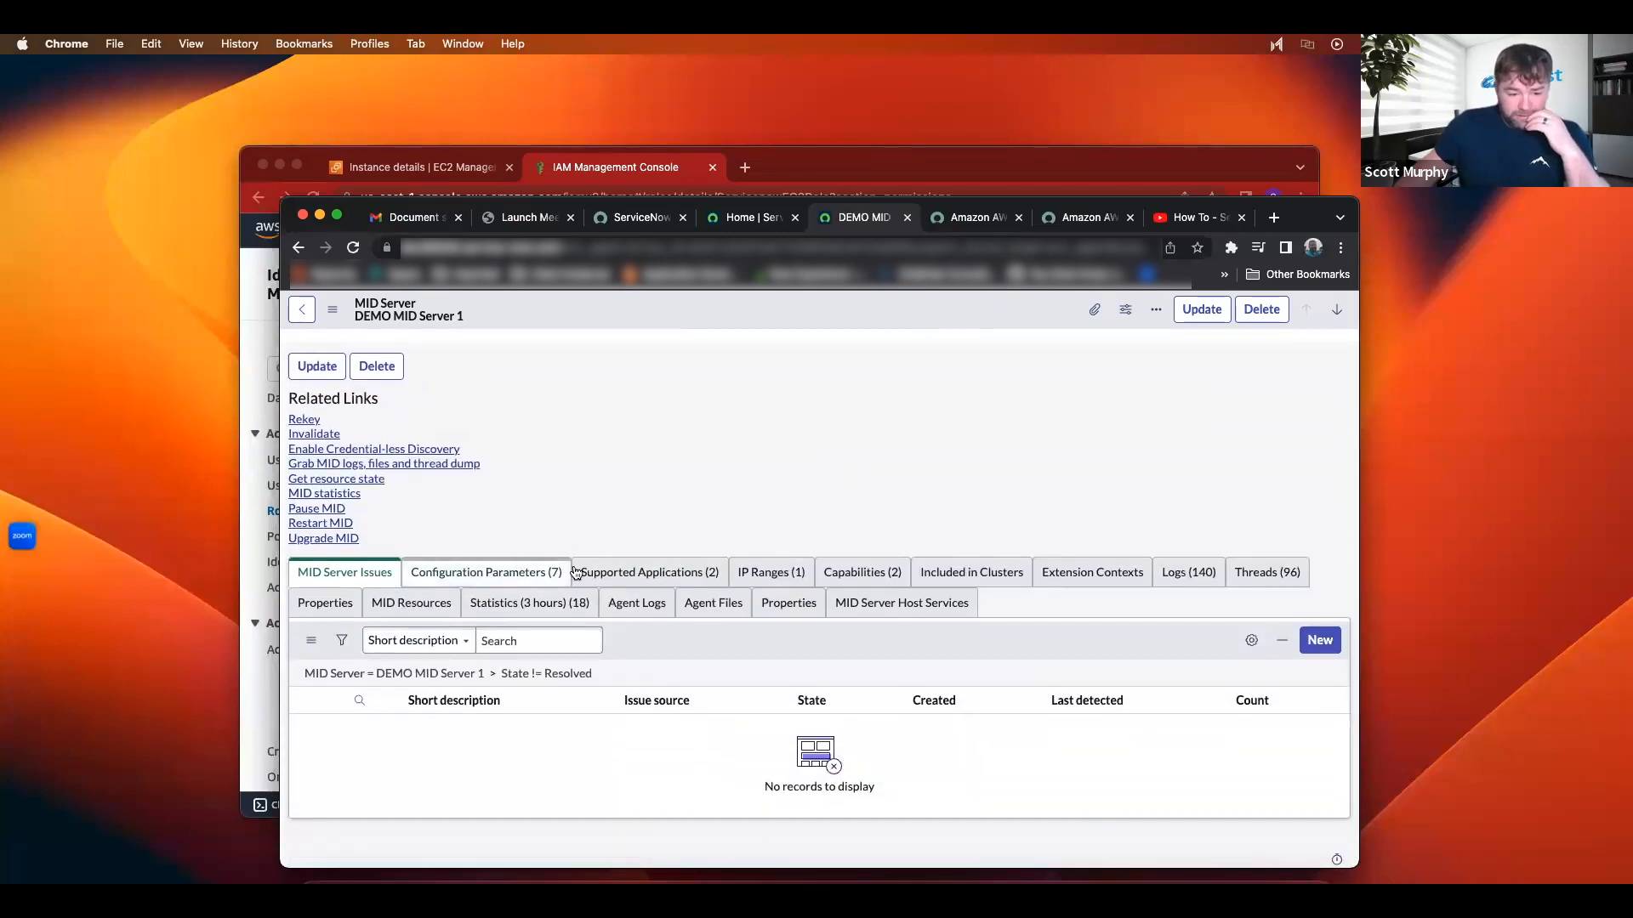
left_click(861, 581)
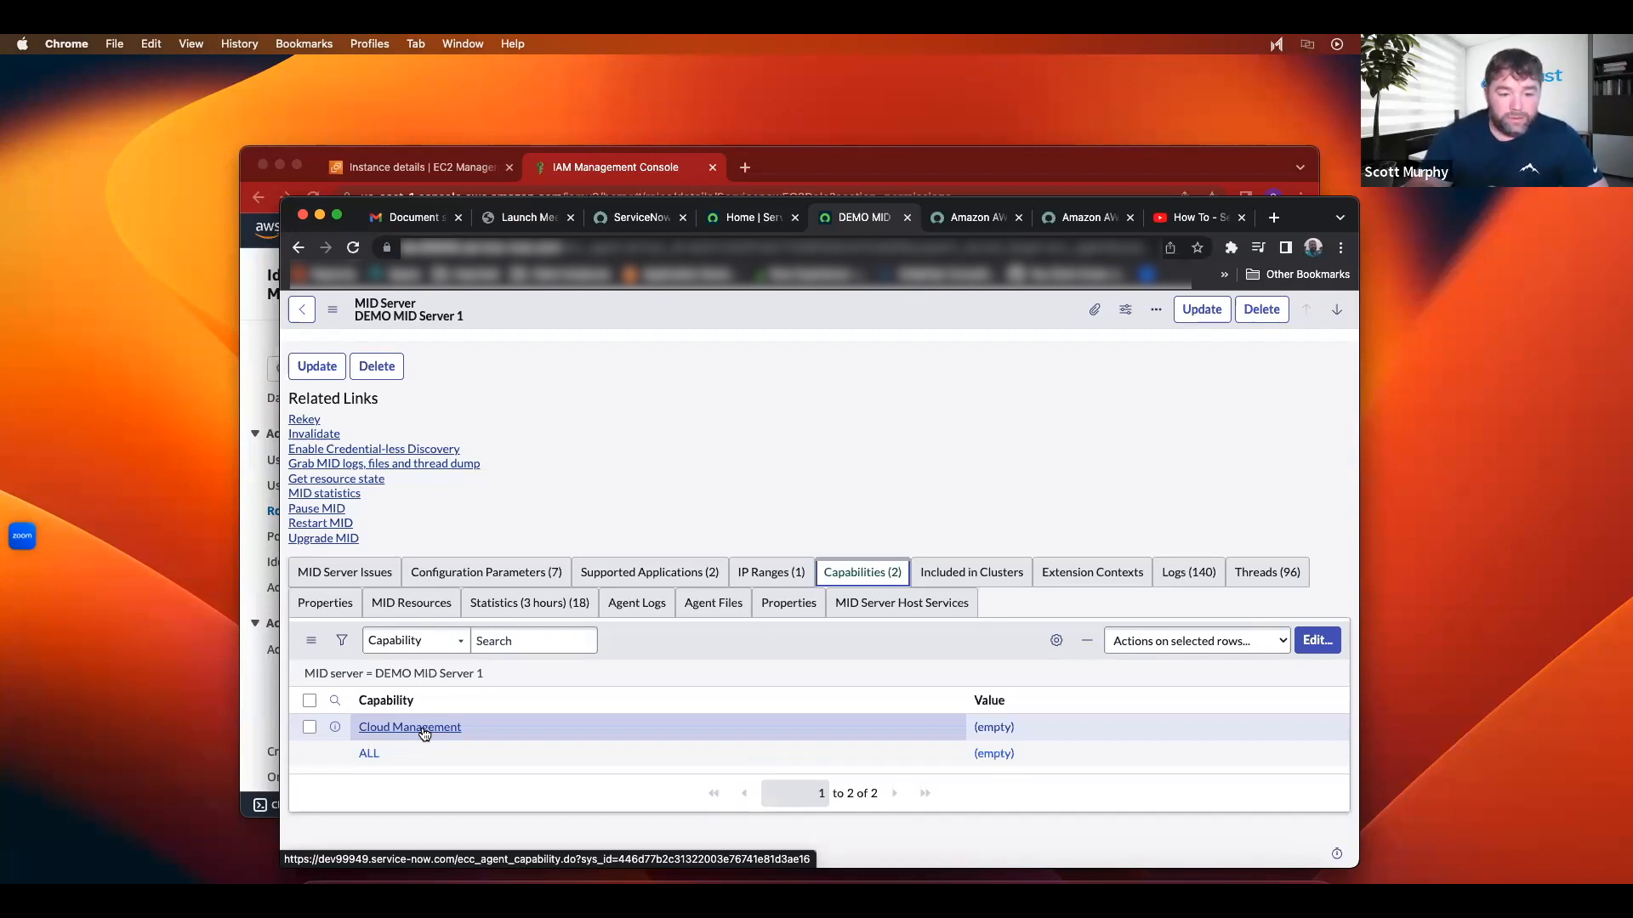
scroll(424, 734, "down", 1)
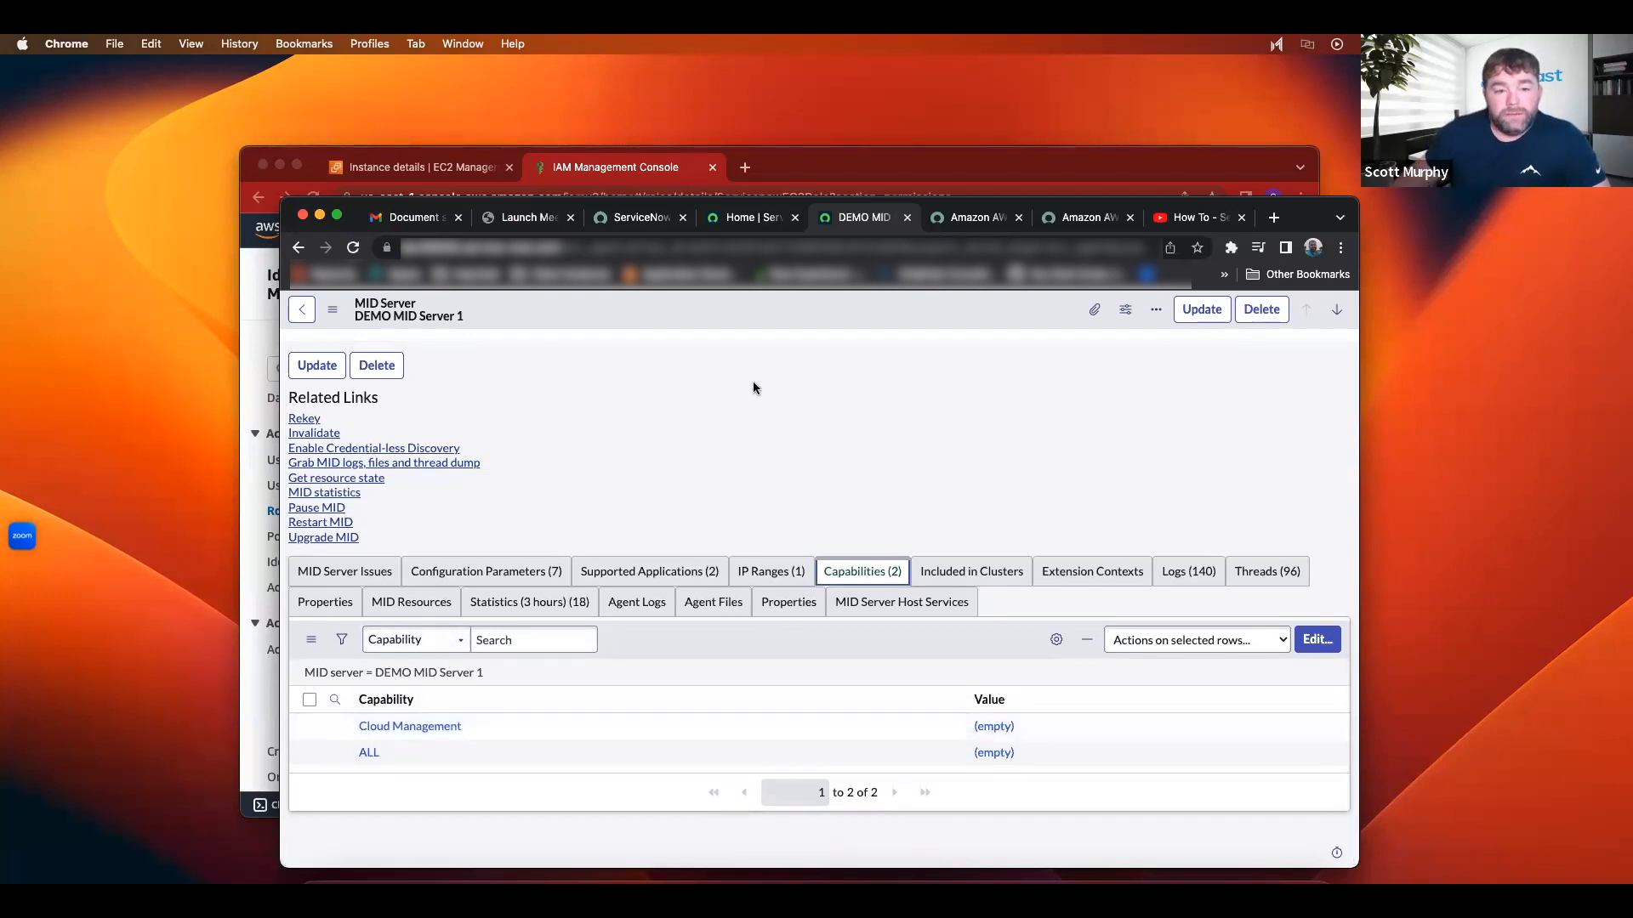
scroll(729, 372, "down", 1)
left_click(748, 217)
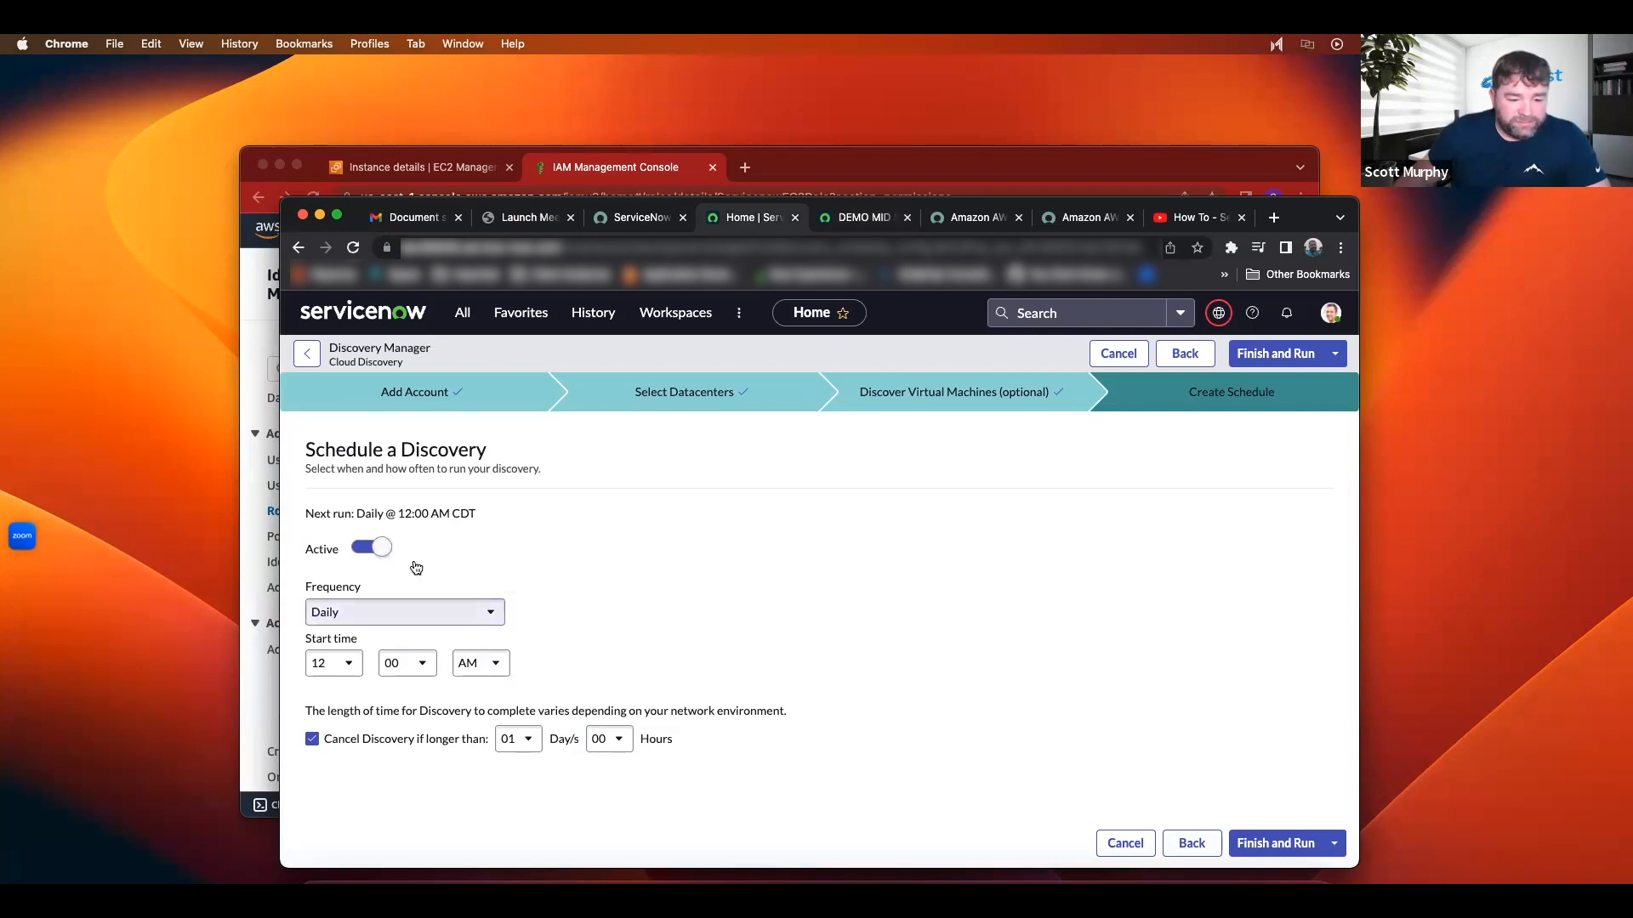
Step: Set the discovery frequency to Once, then cancel the wizard back to Cloud Service Accounts
left_click(374, 619)
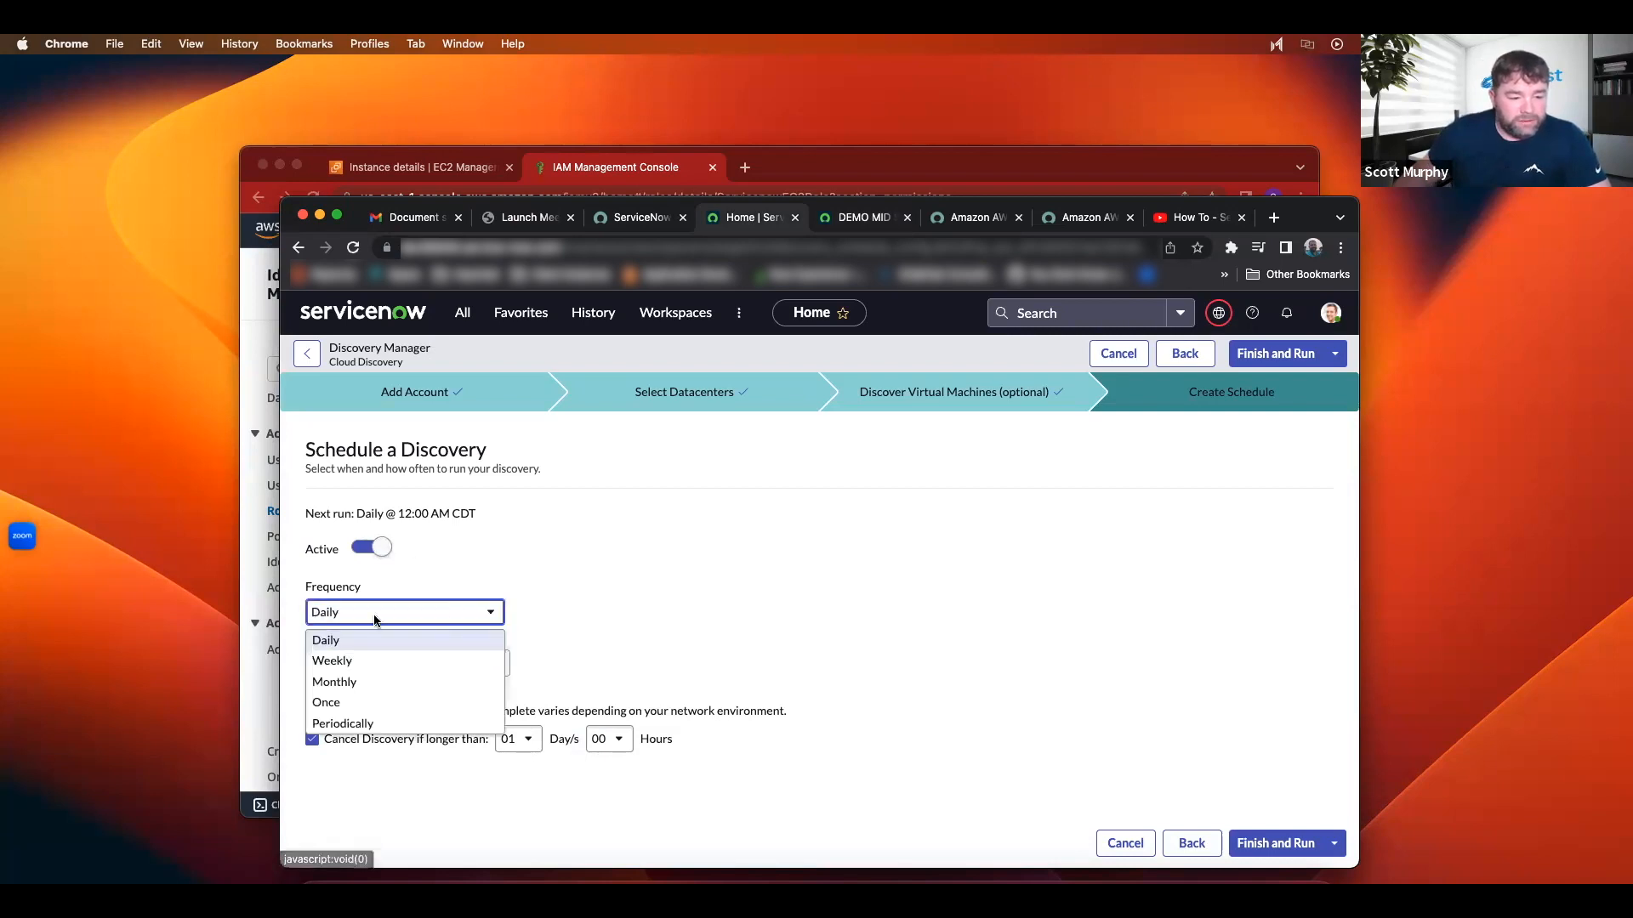
left_click(332, 704)
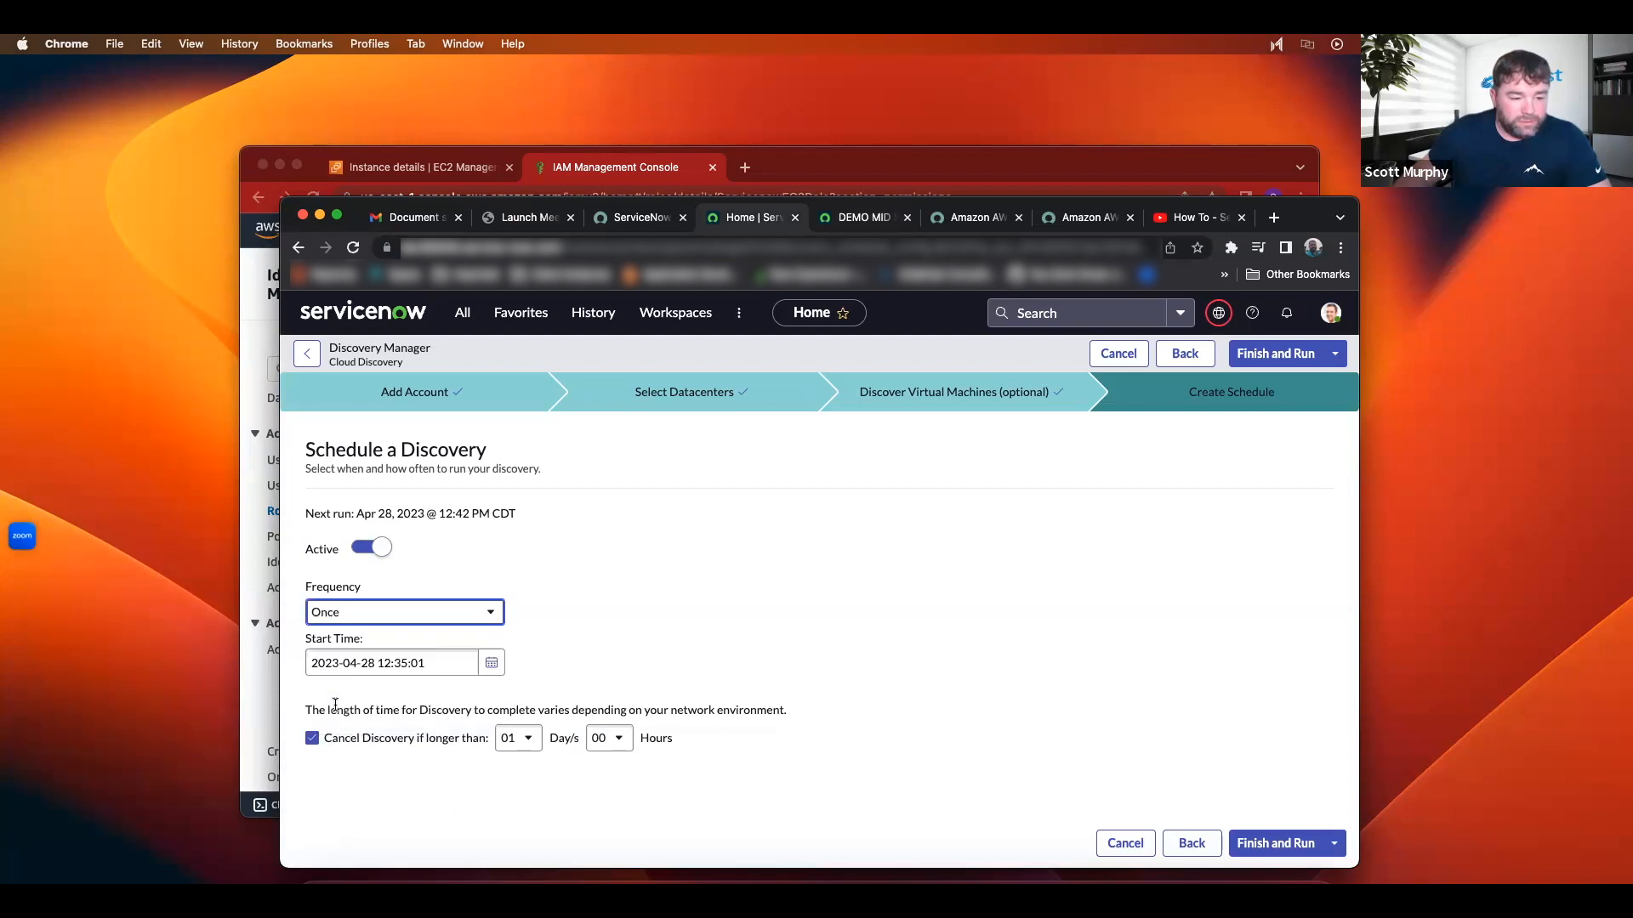
left_click(378, 621)
left_click(556, 557)
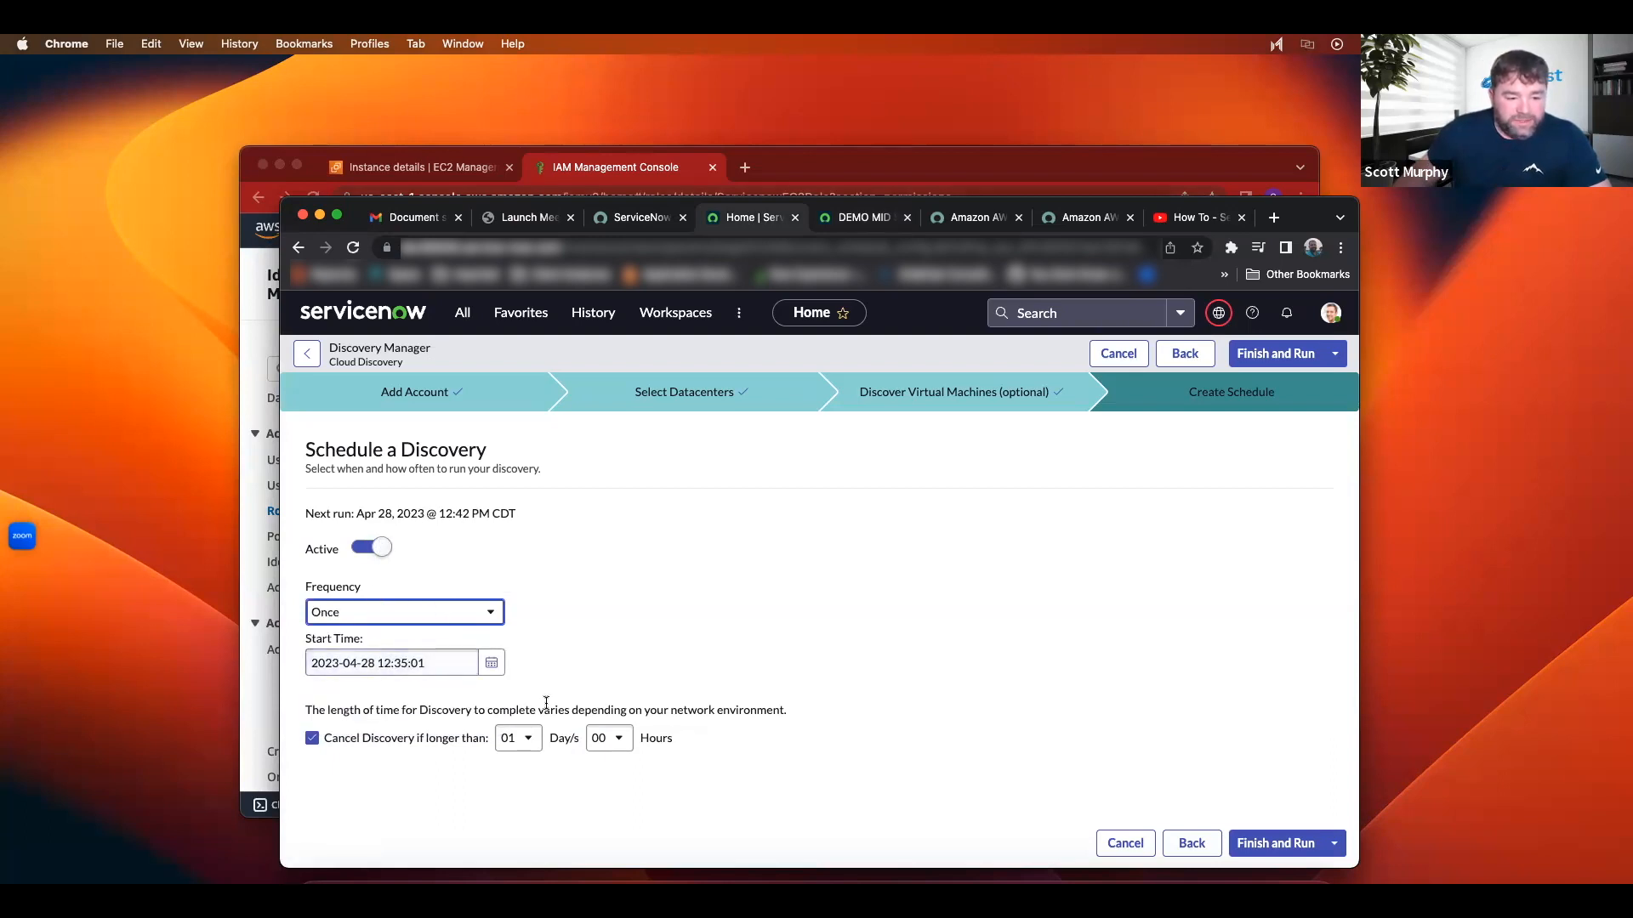
left_click(466, 620)
left_click(473, 618)
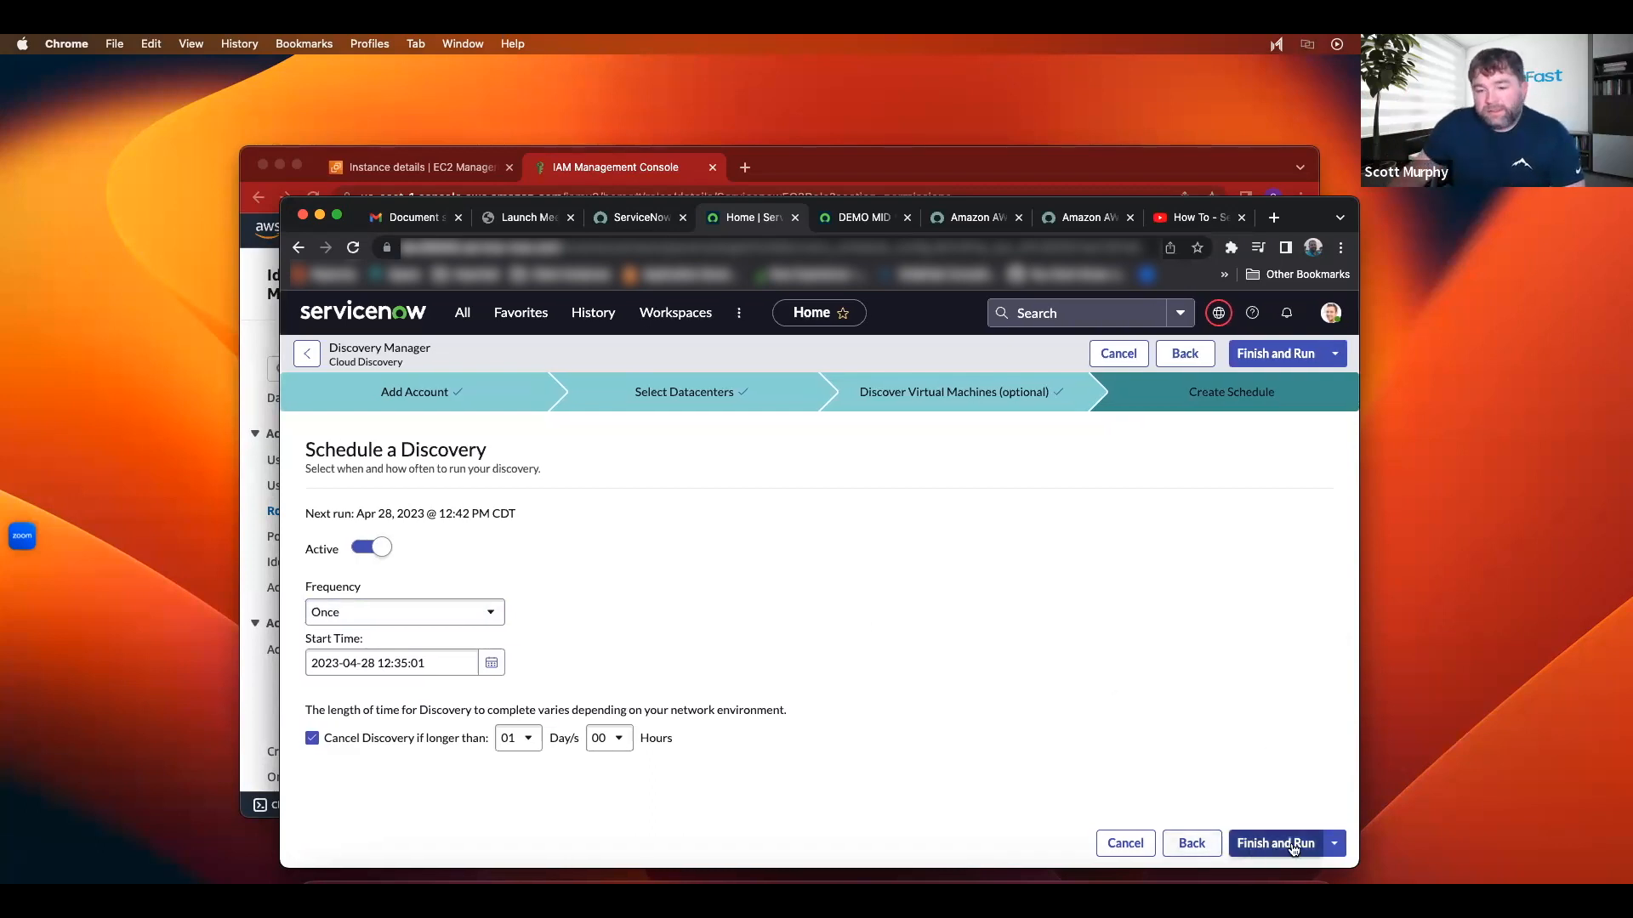
left_click(1124, 843)
Step: Open the Master Account discovery schedule from Discovery Schedules and view its past runs
left_click(462, 312)
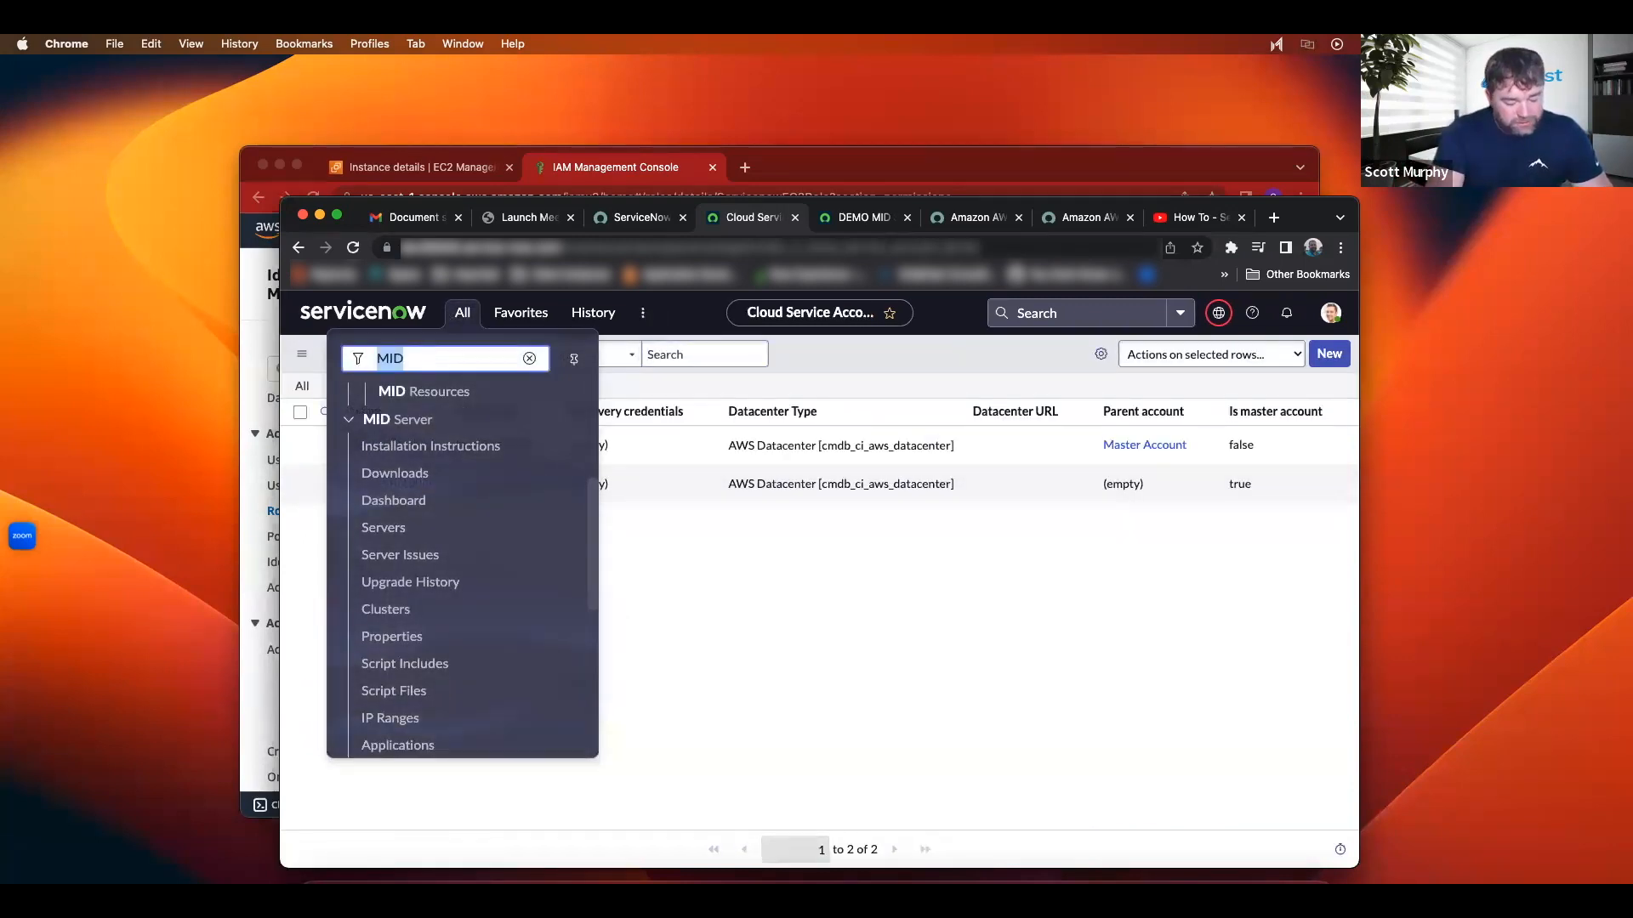
type("discovery")
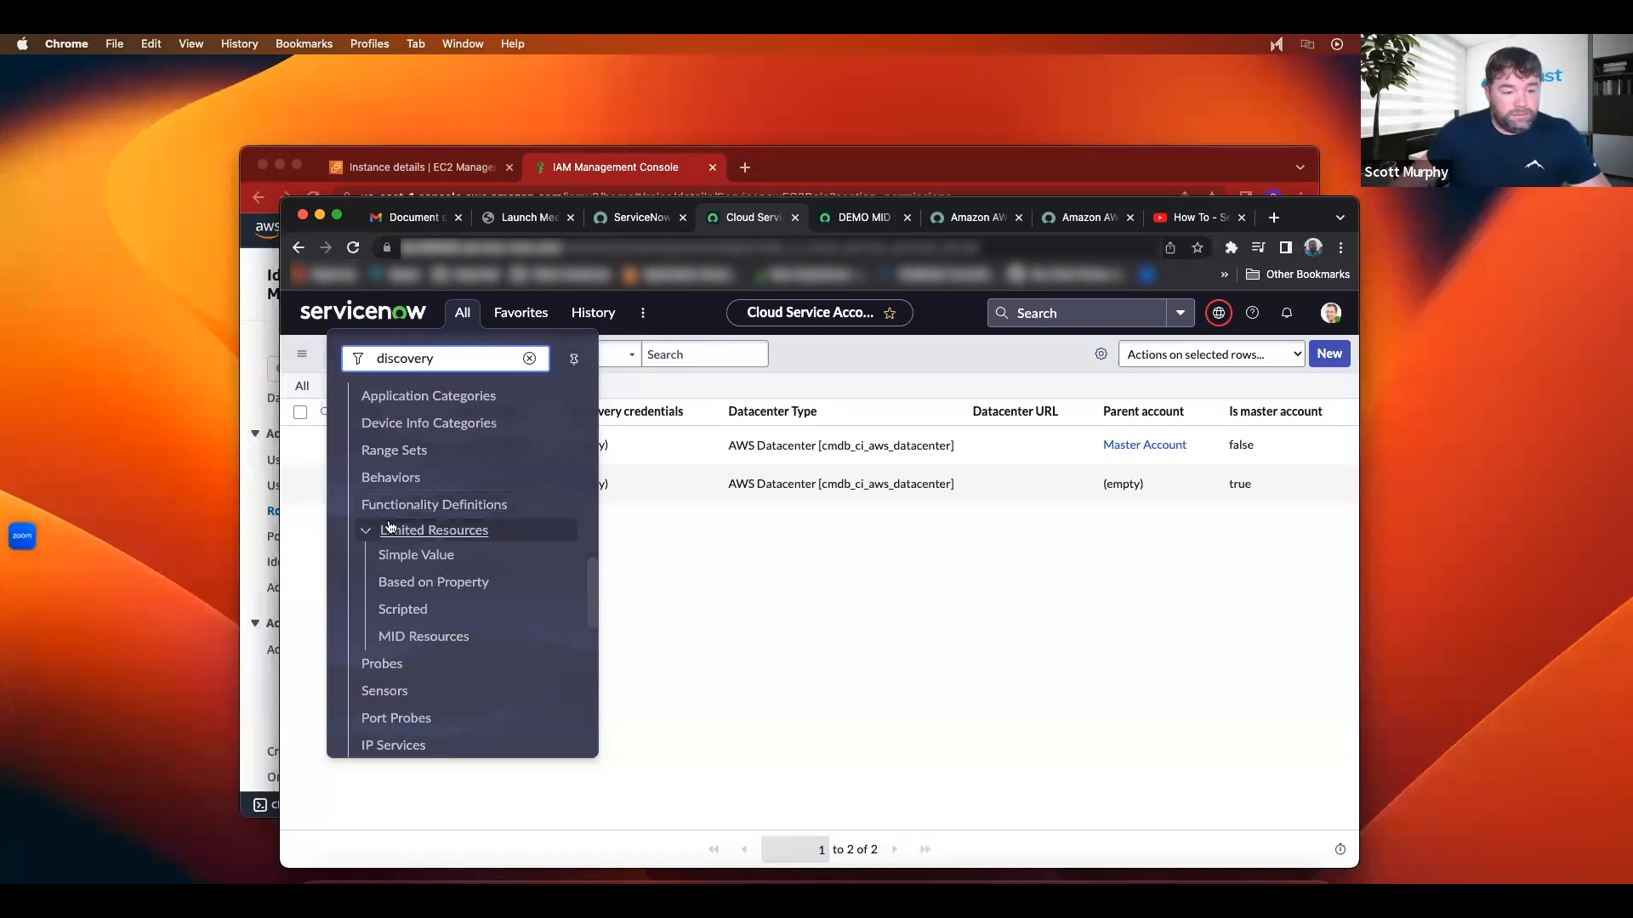
scroll(444, 527, "up", 5)
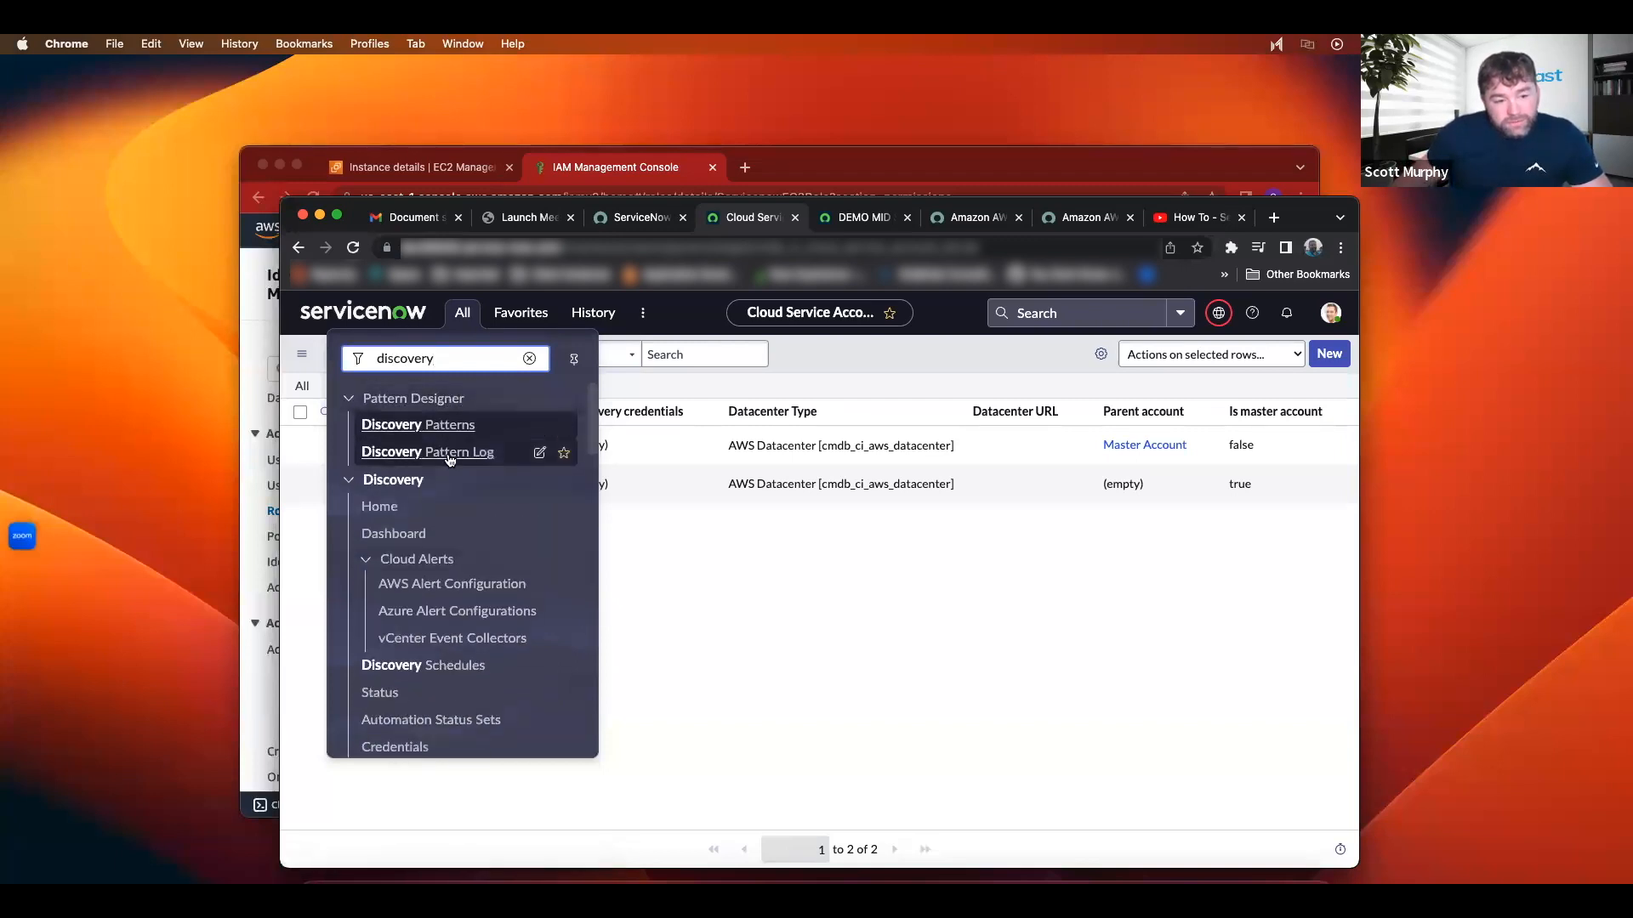
left_click(446, 667)
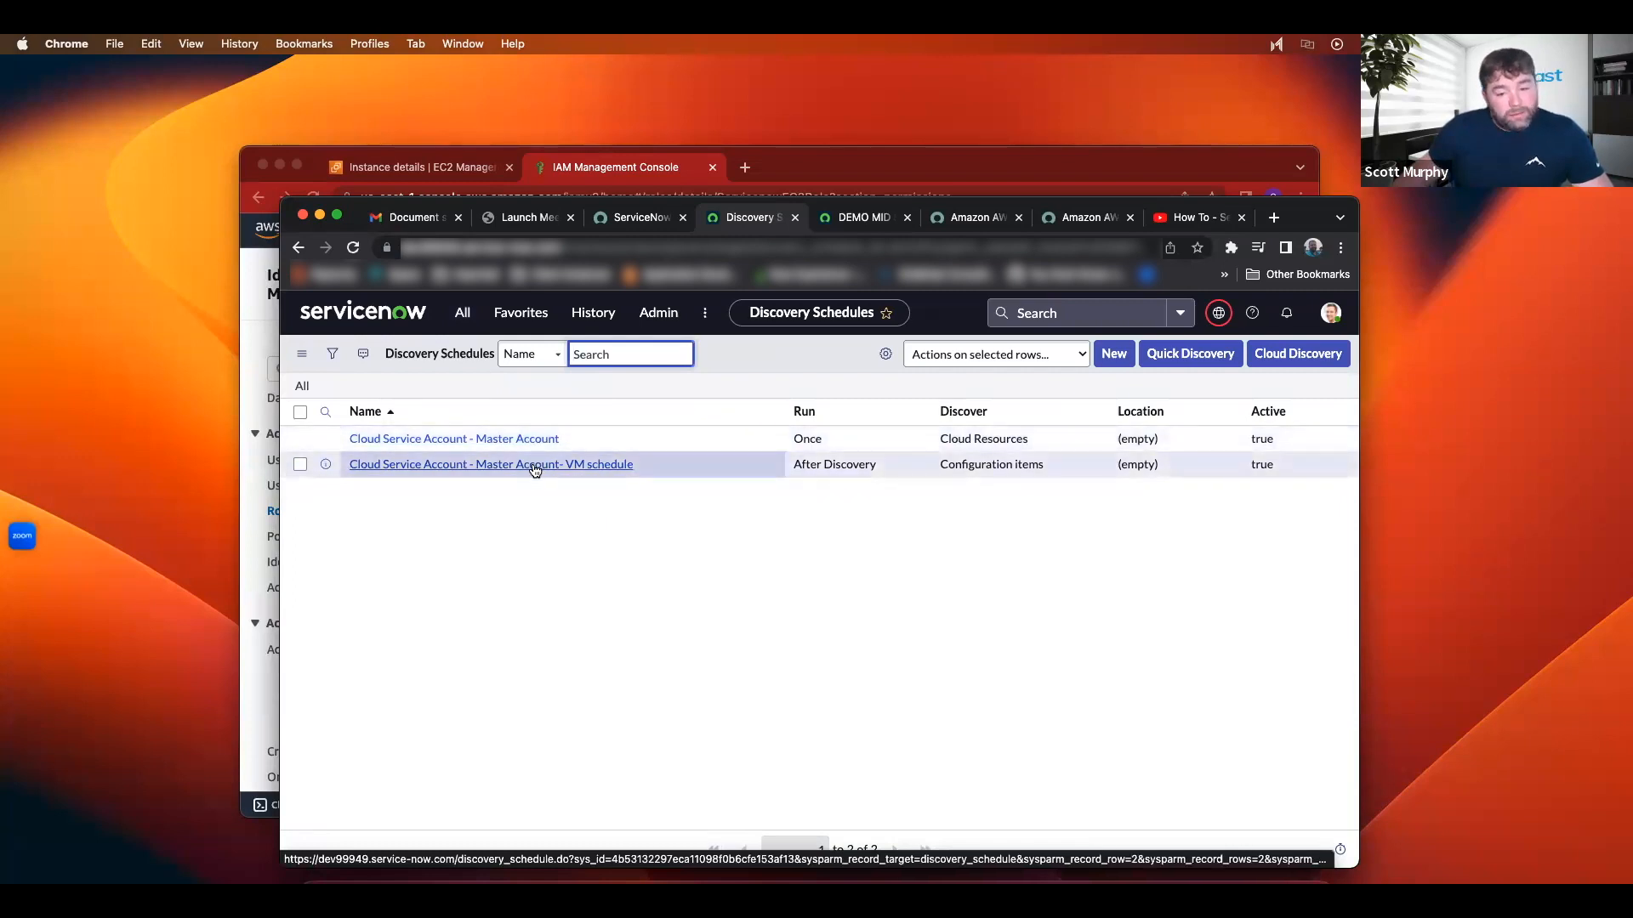
left_click(521, 440)
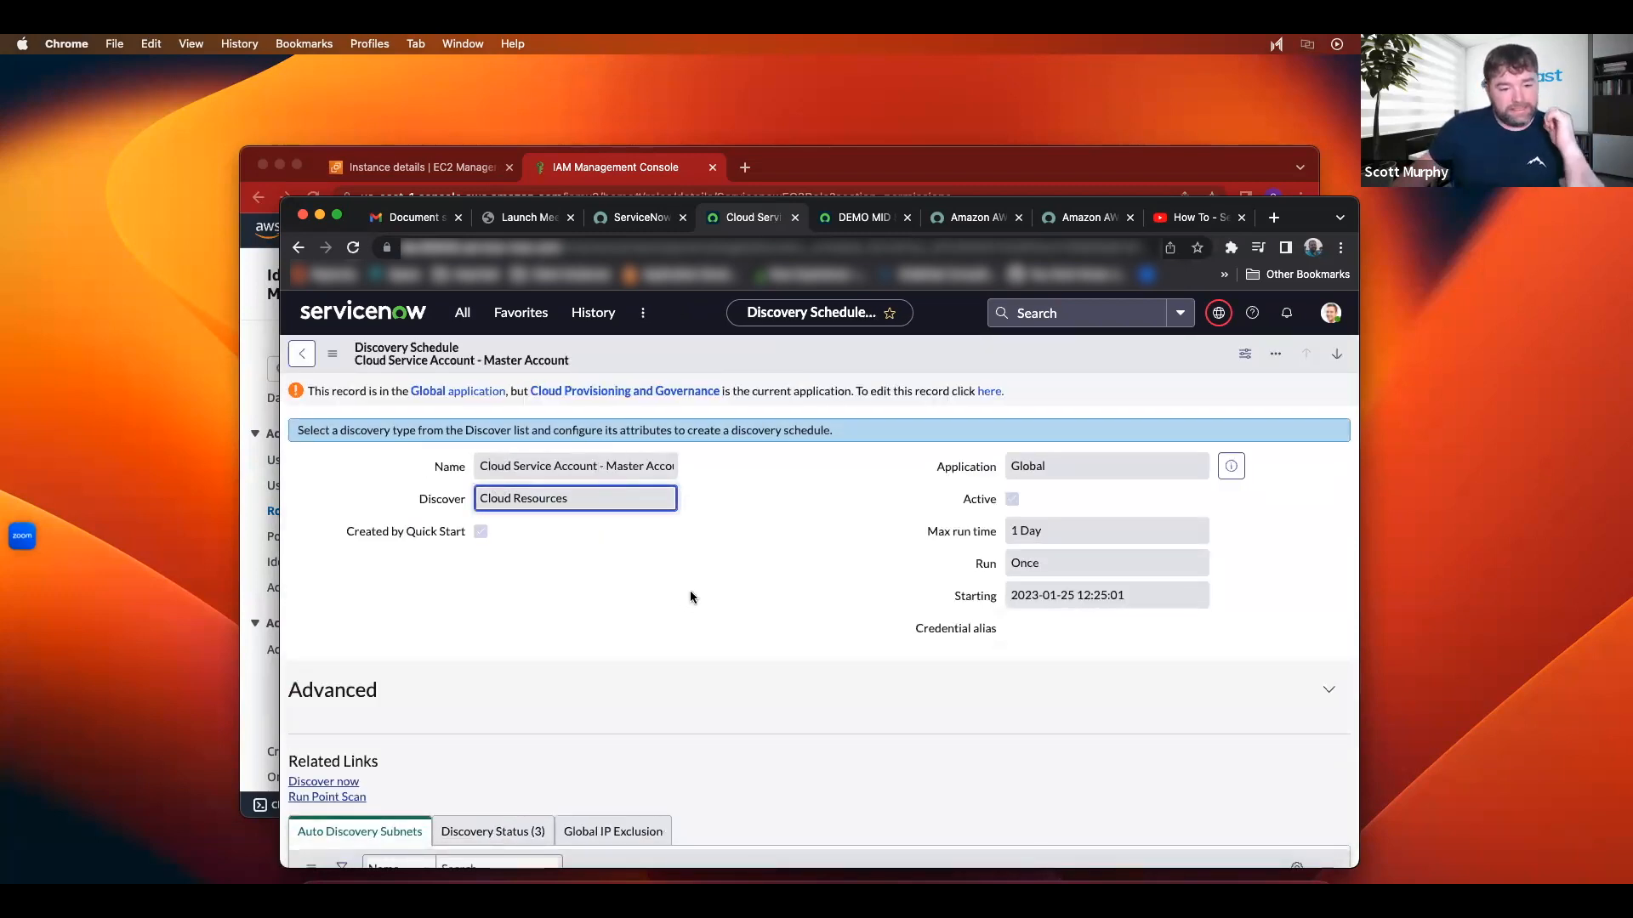
scroll(690, 596, "down", 3)
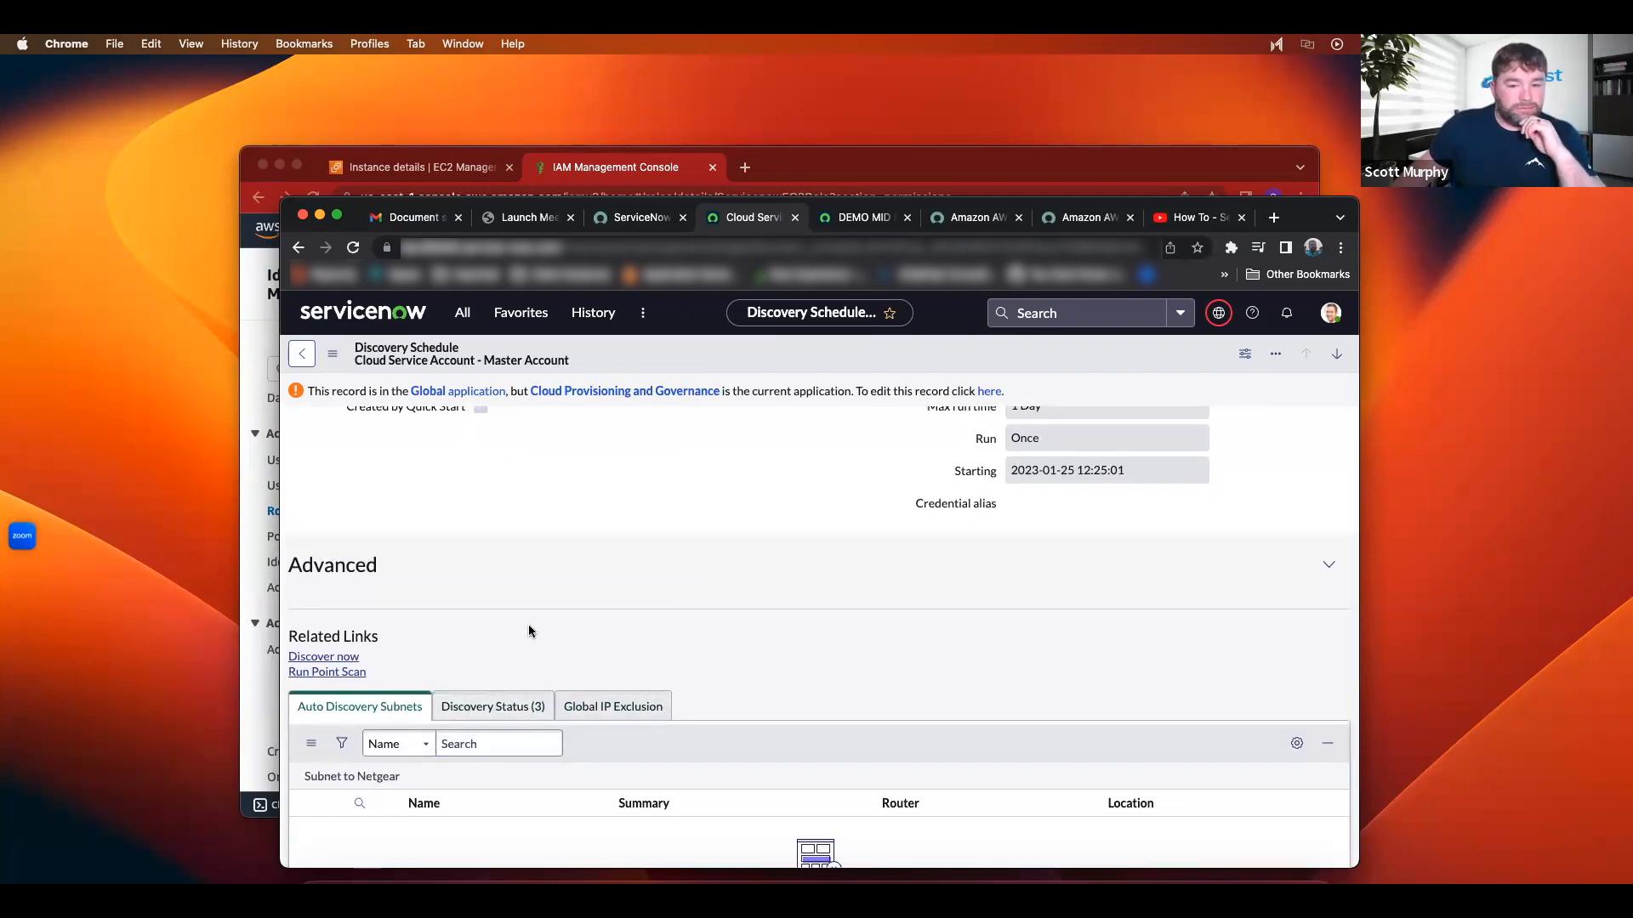
scroll(528, 630, "up", 3)
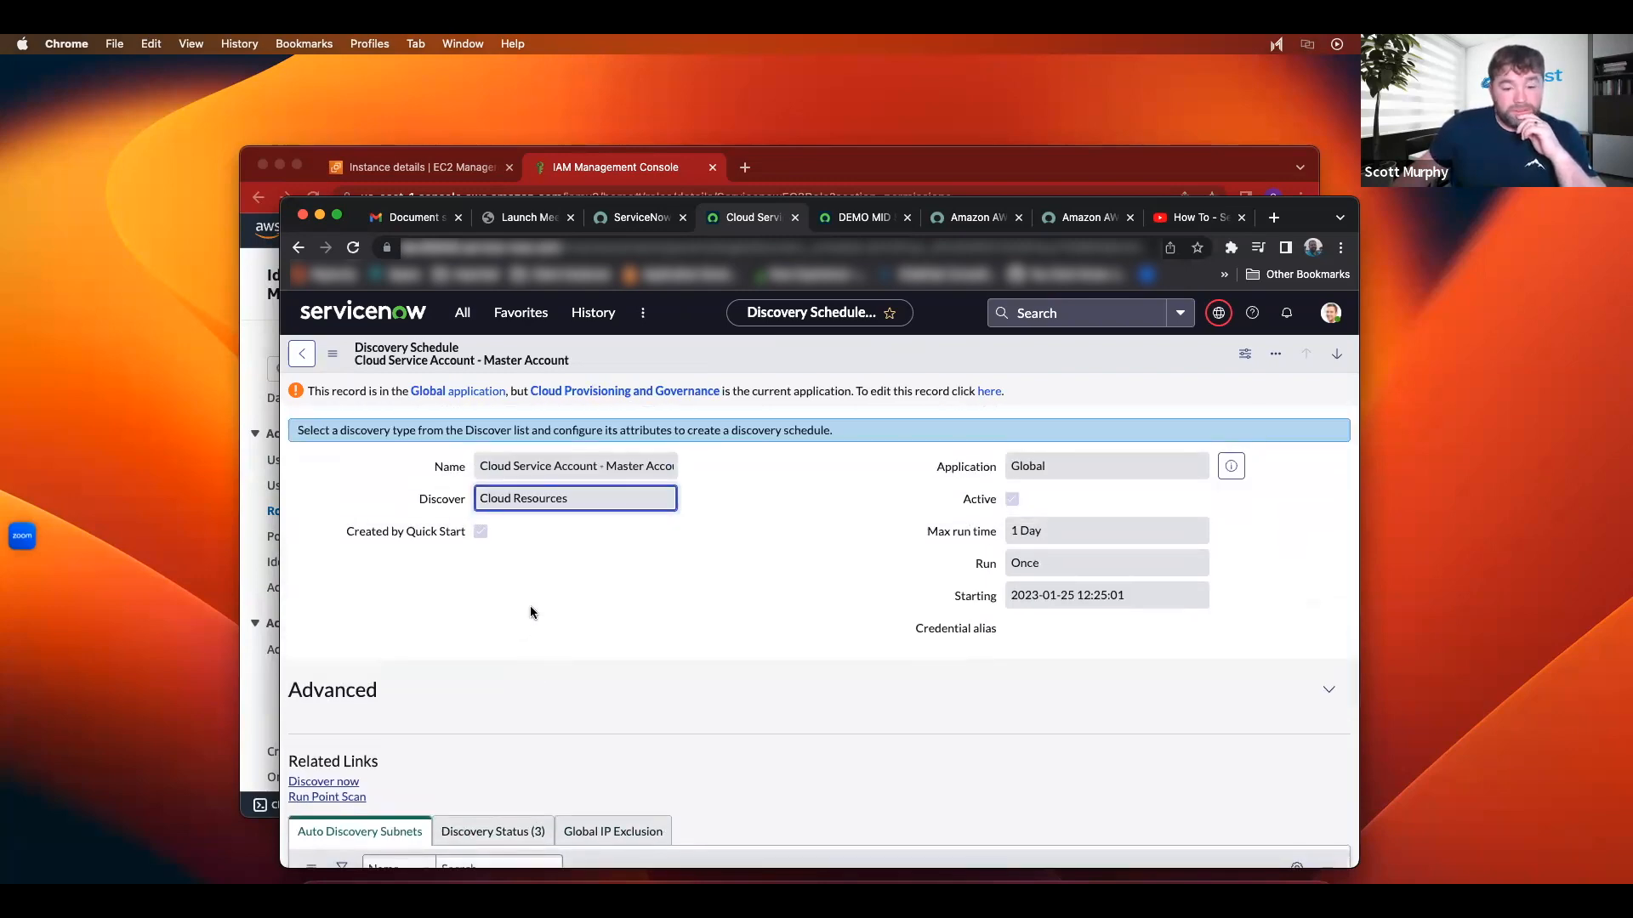
scroll(529, 606, "down", 5)
left_click(508, 599)
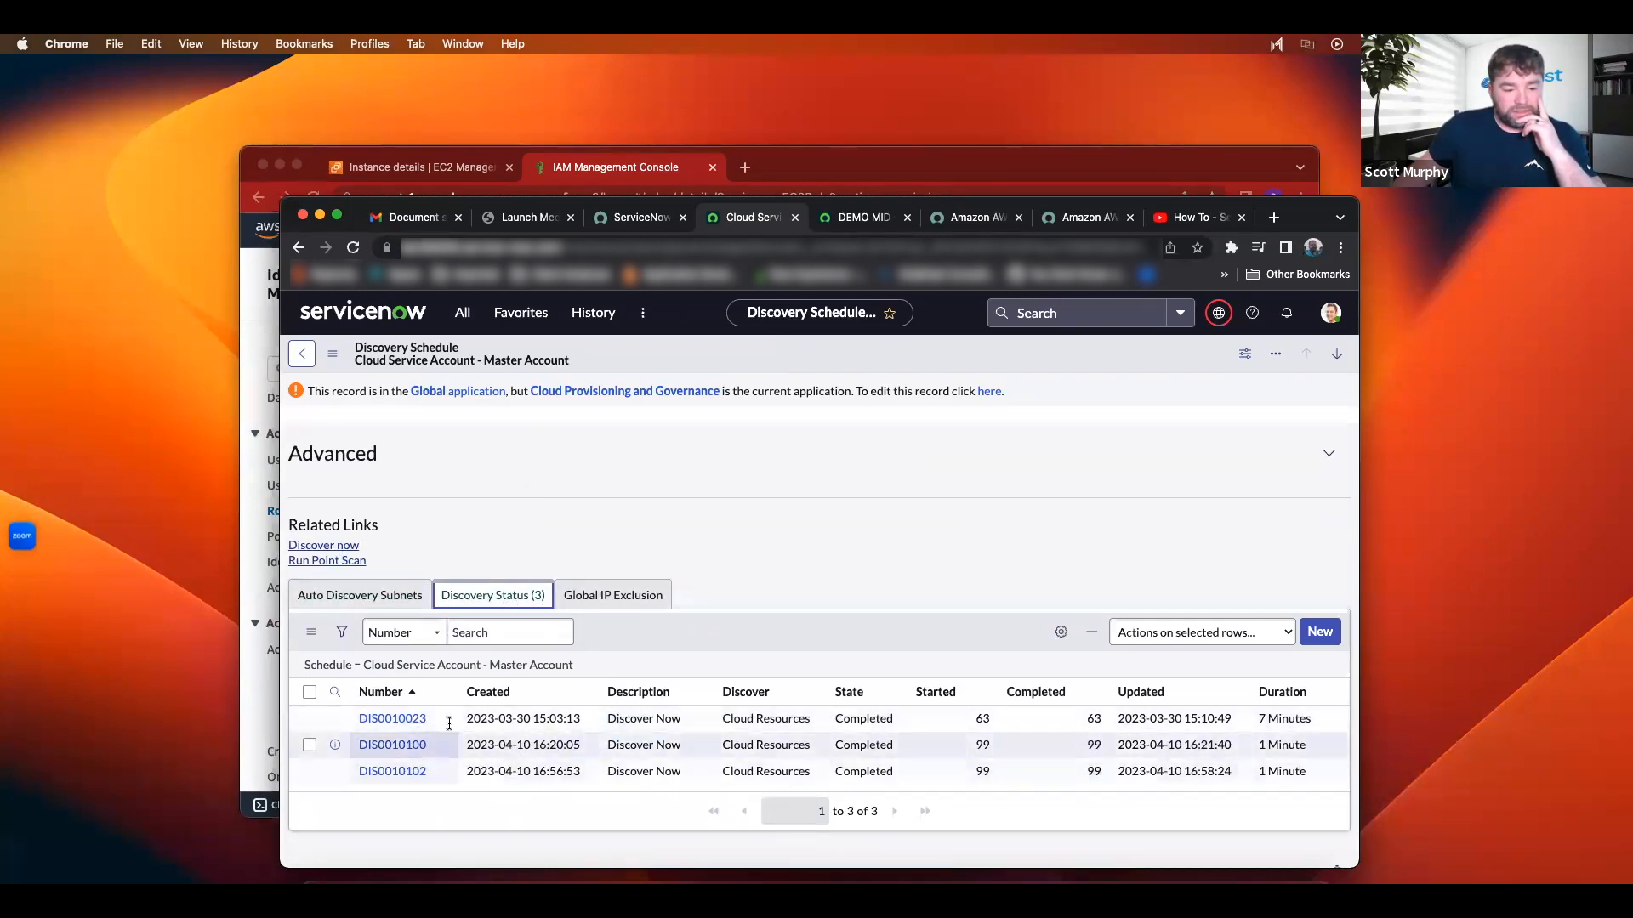
Step: Run the discovery now and check DIS0010117 is Active with 25 started
scroll(540, 707, "up", 5)
scroll(641, 630, "down", 3)
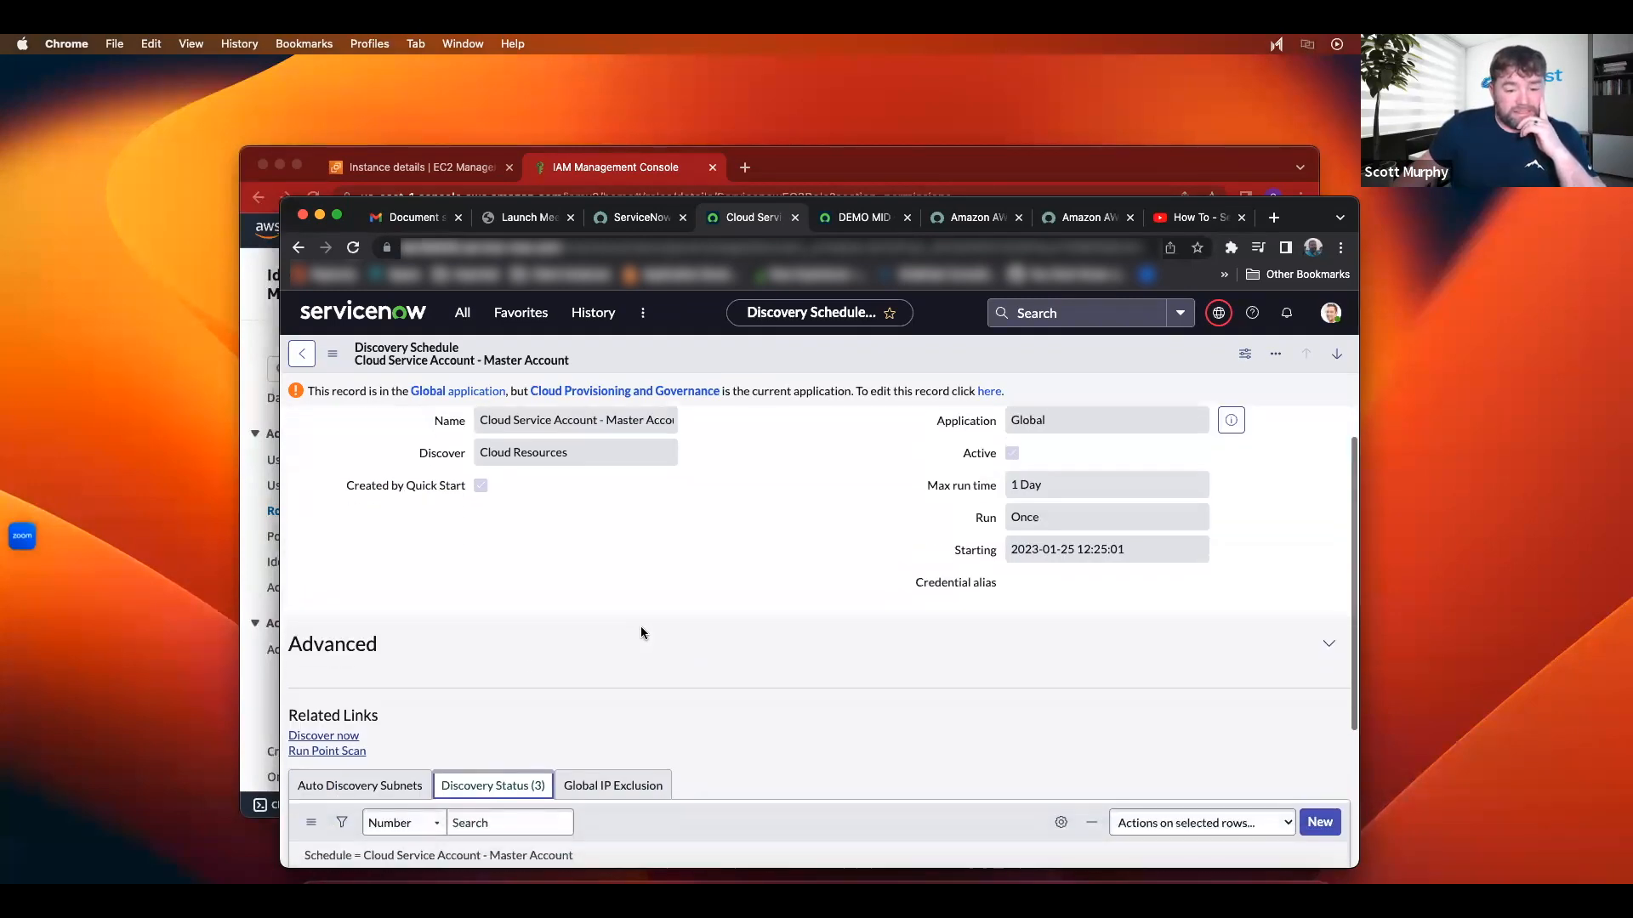
scroll(641, 630, "up", 3)
left_click(327, 783)
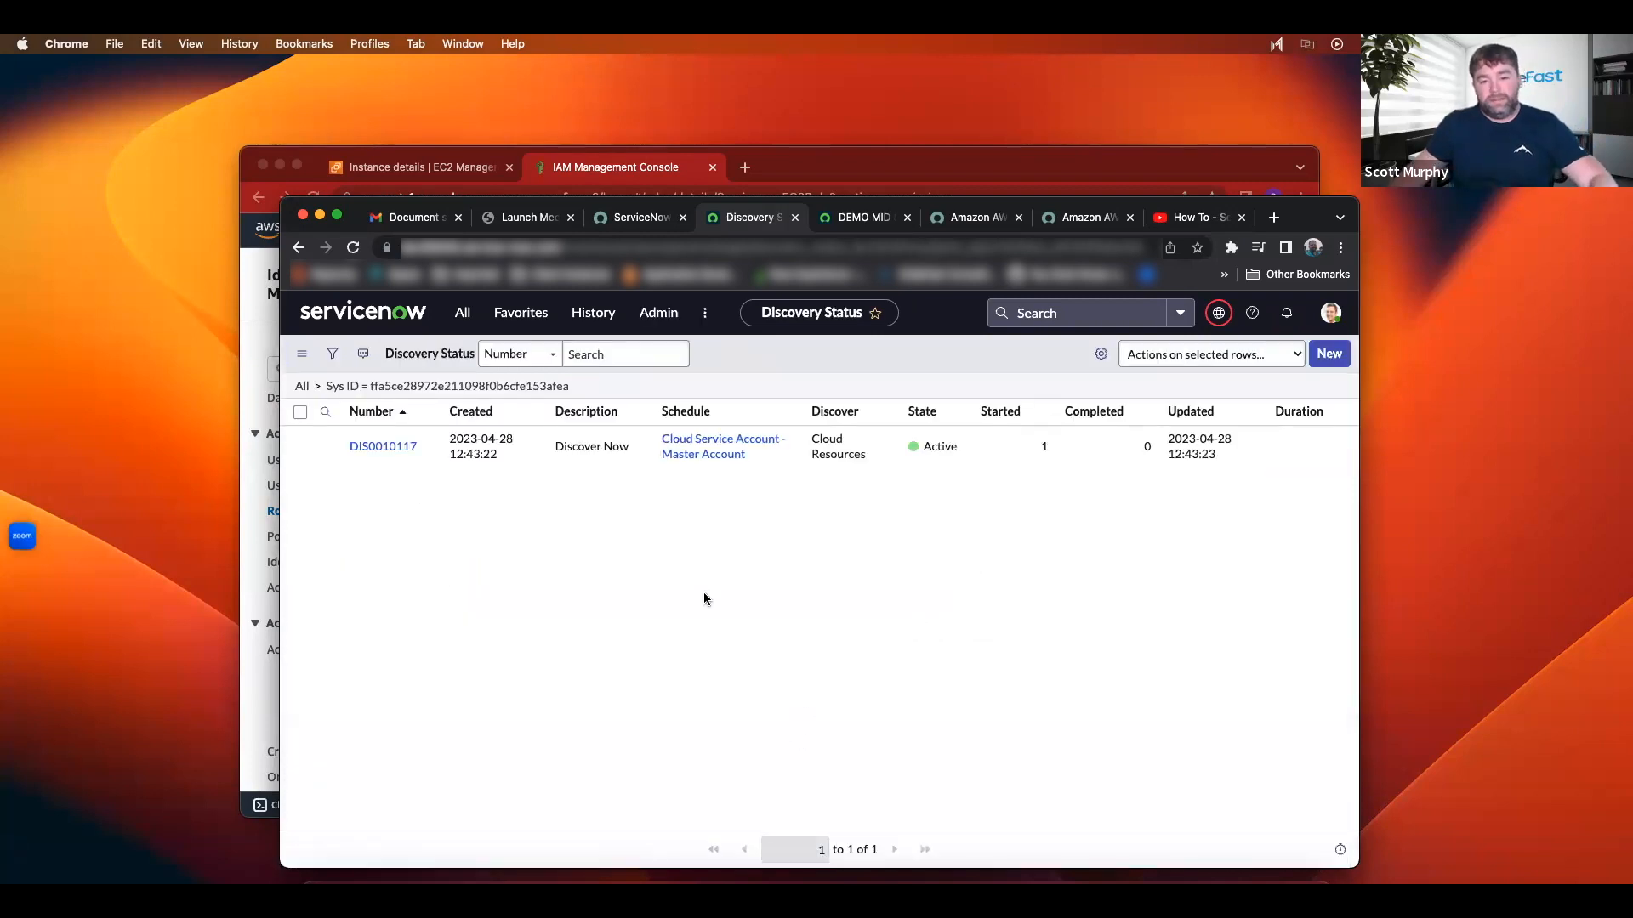
left_click(385, 450)
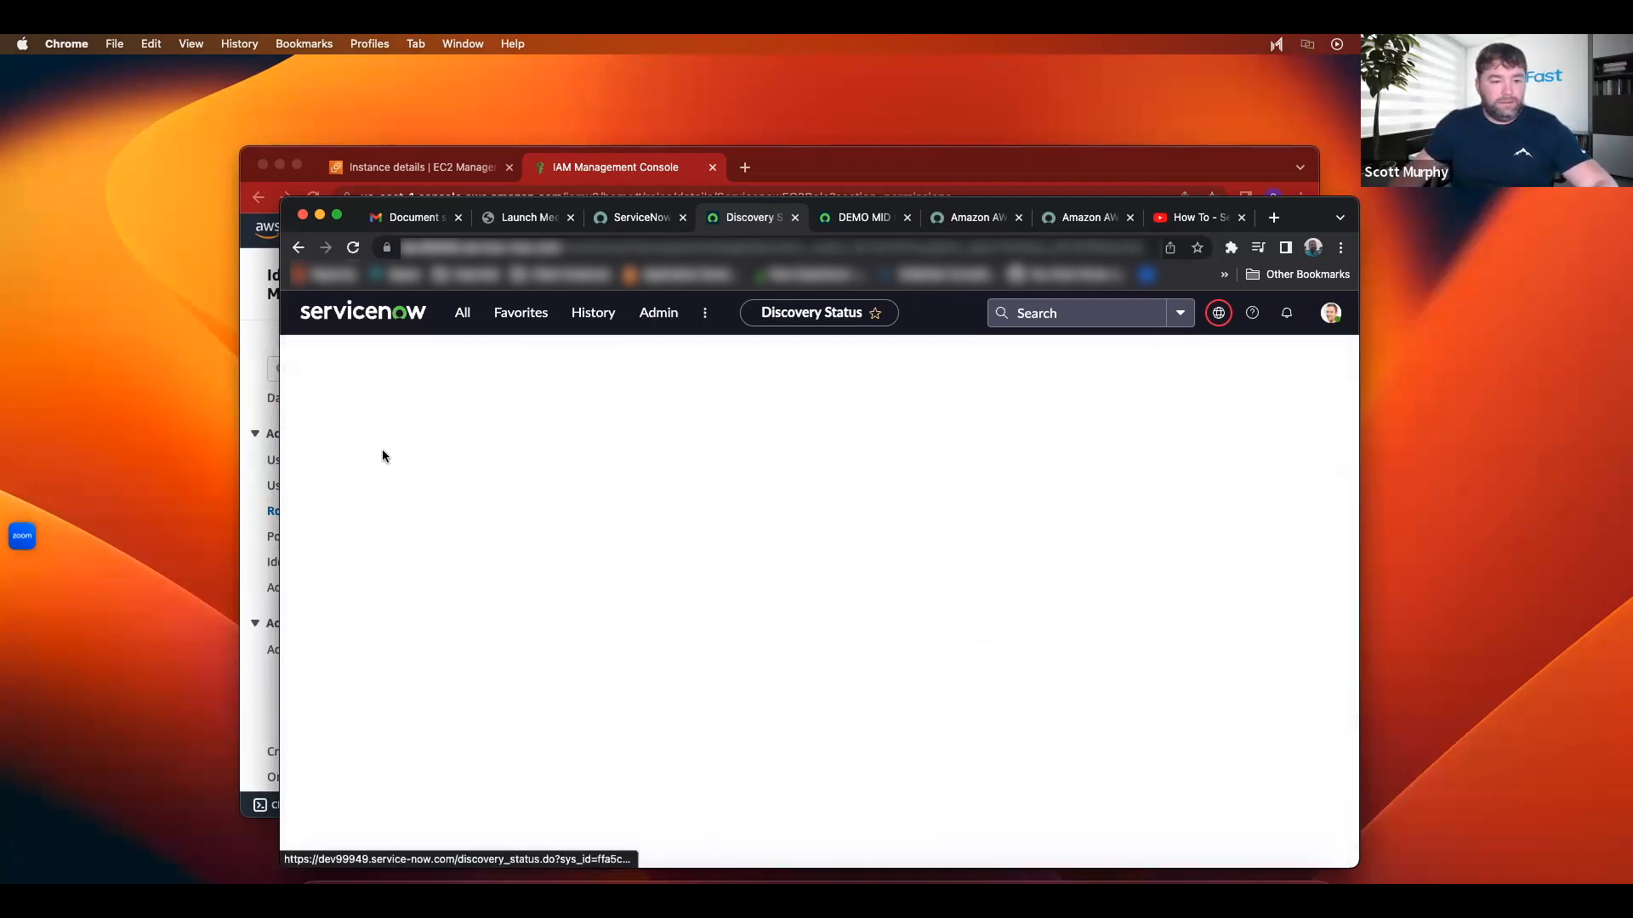
left_click(661, 170)
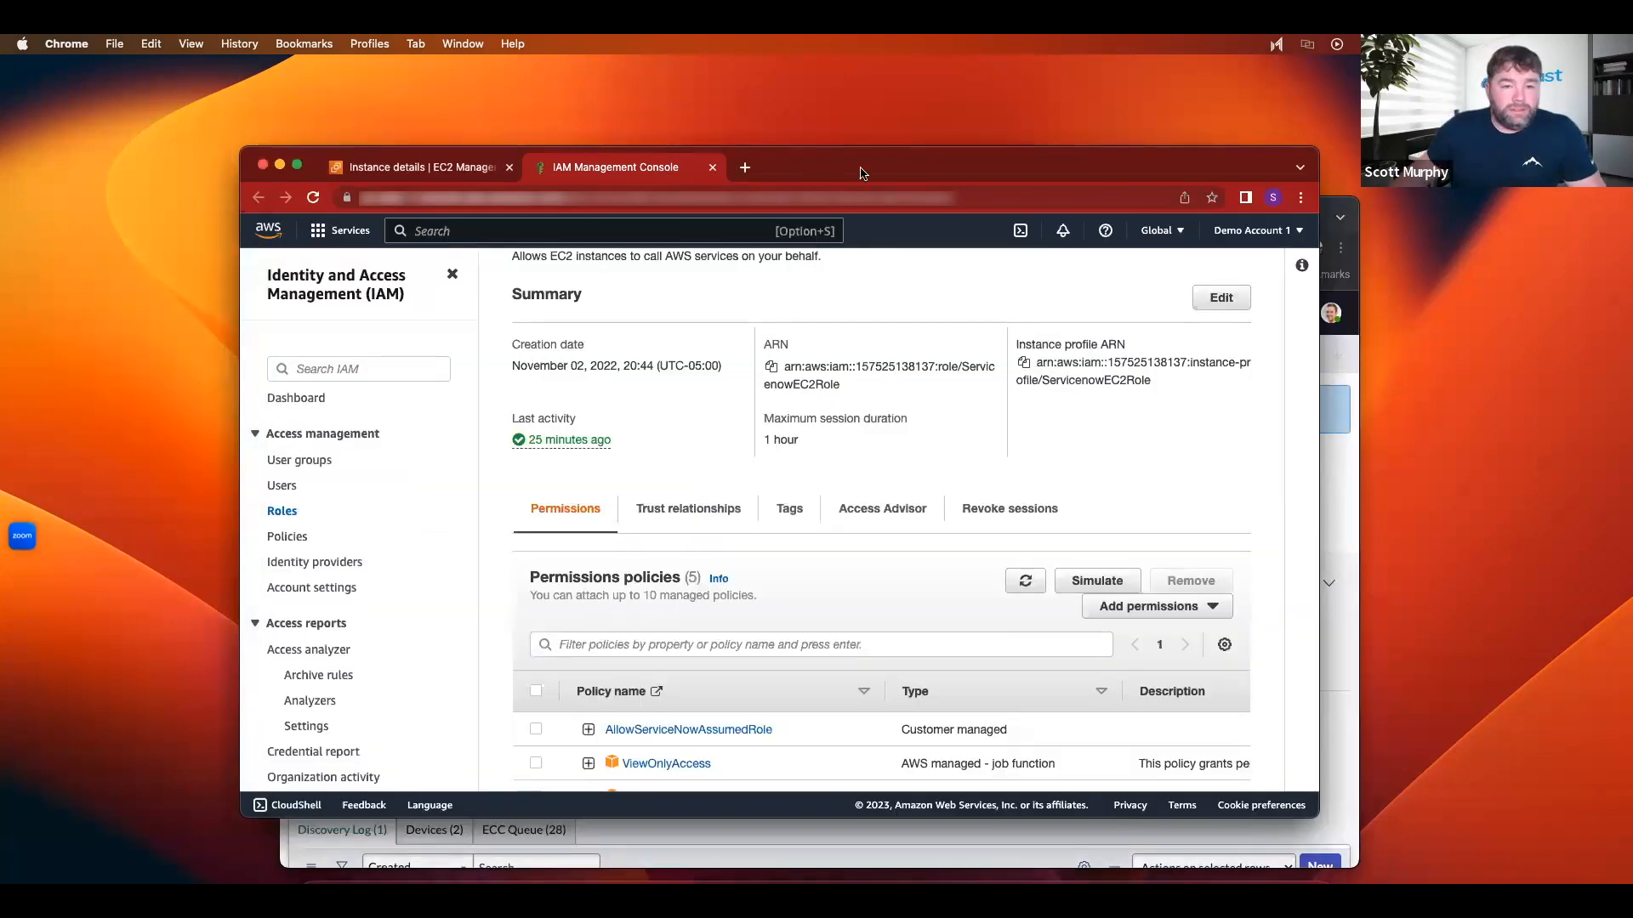
left_click(1340, 497)
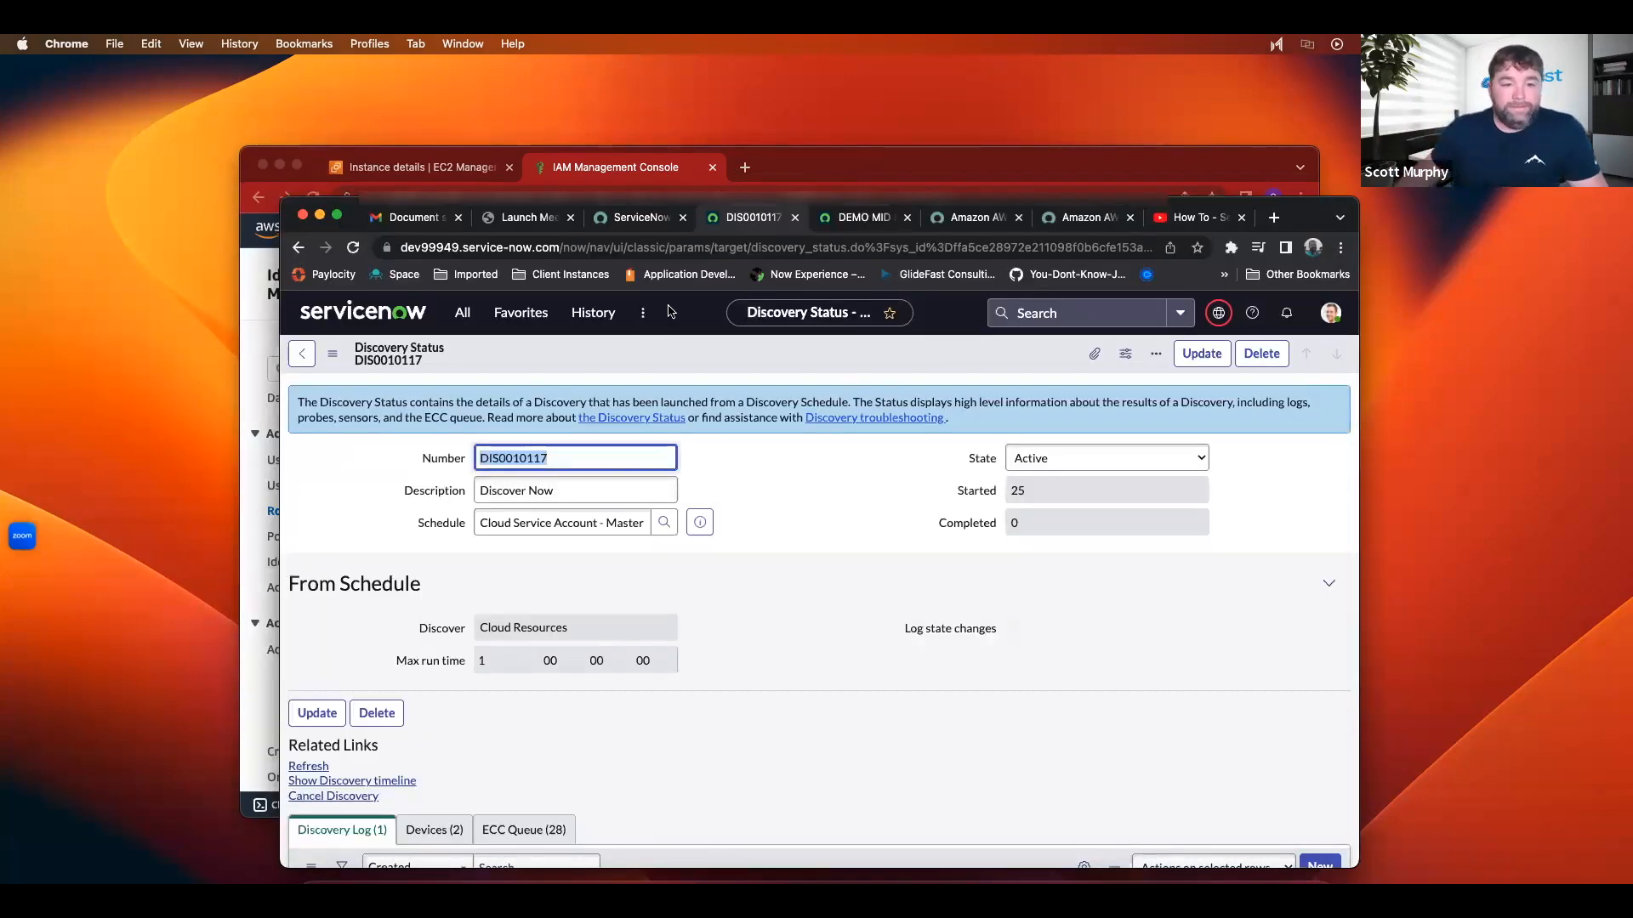
left_click(613, 168)
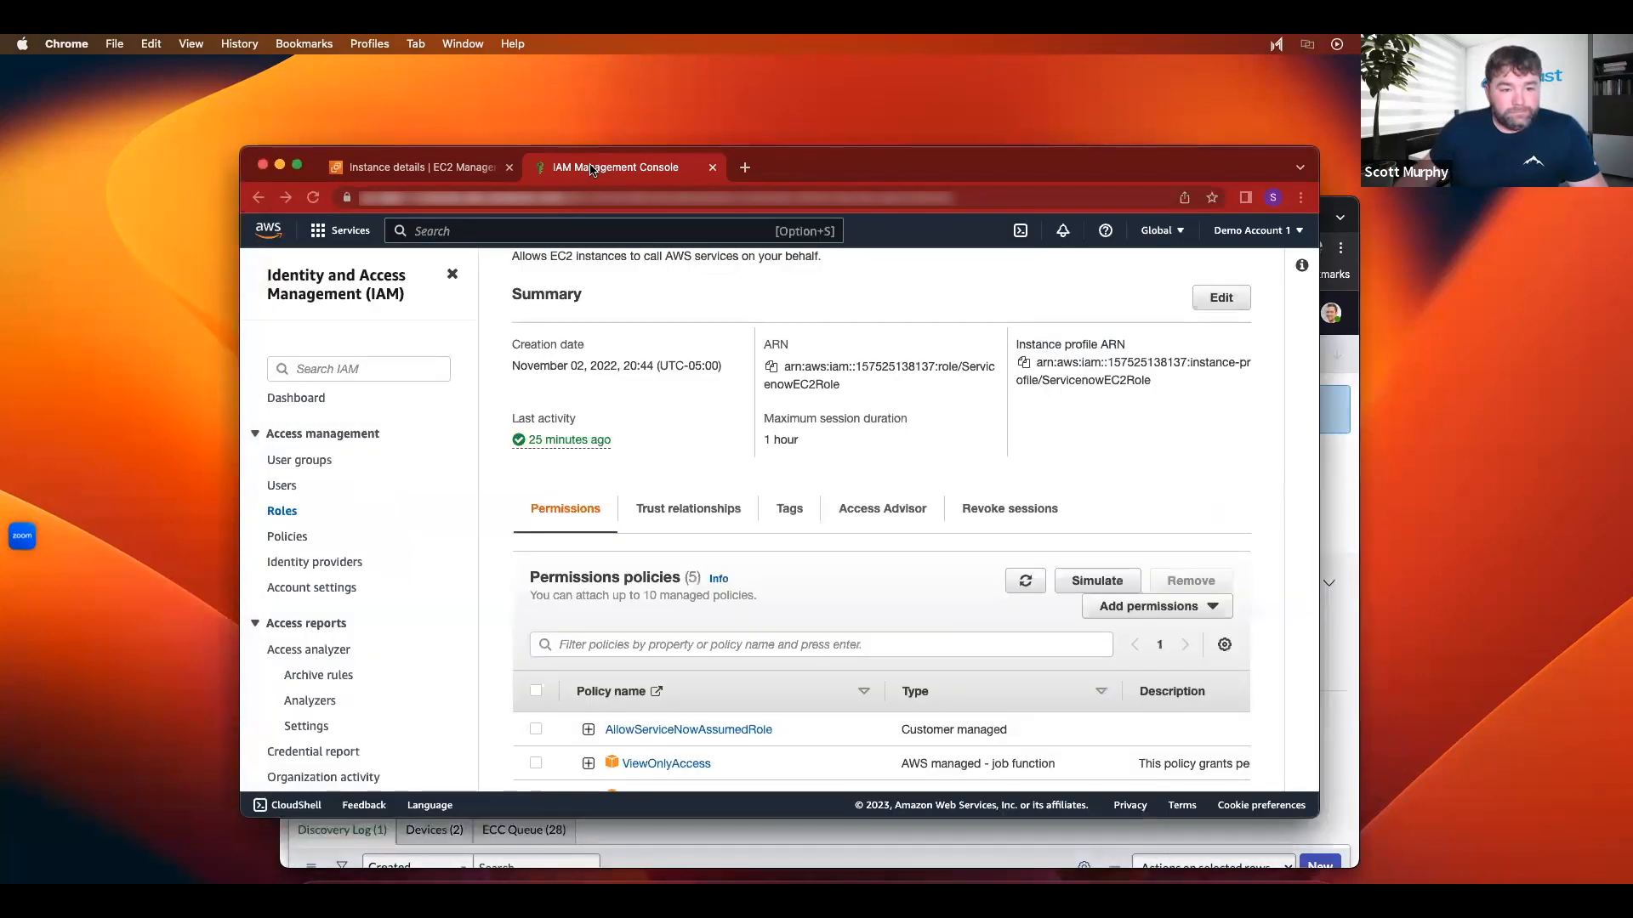
Step: In the AWS Organizations browser, go to the RDS database service from the Services menu
scroll(537, 411, "up", 2)
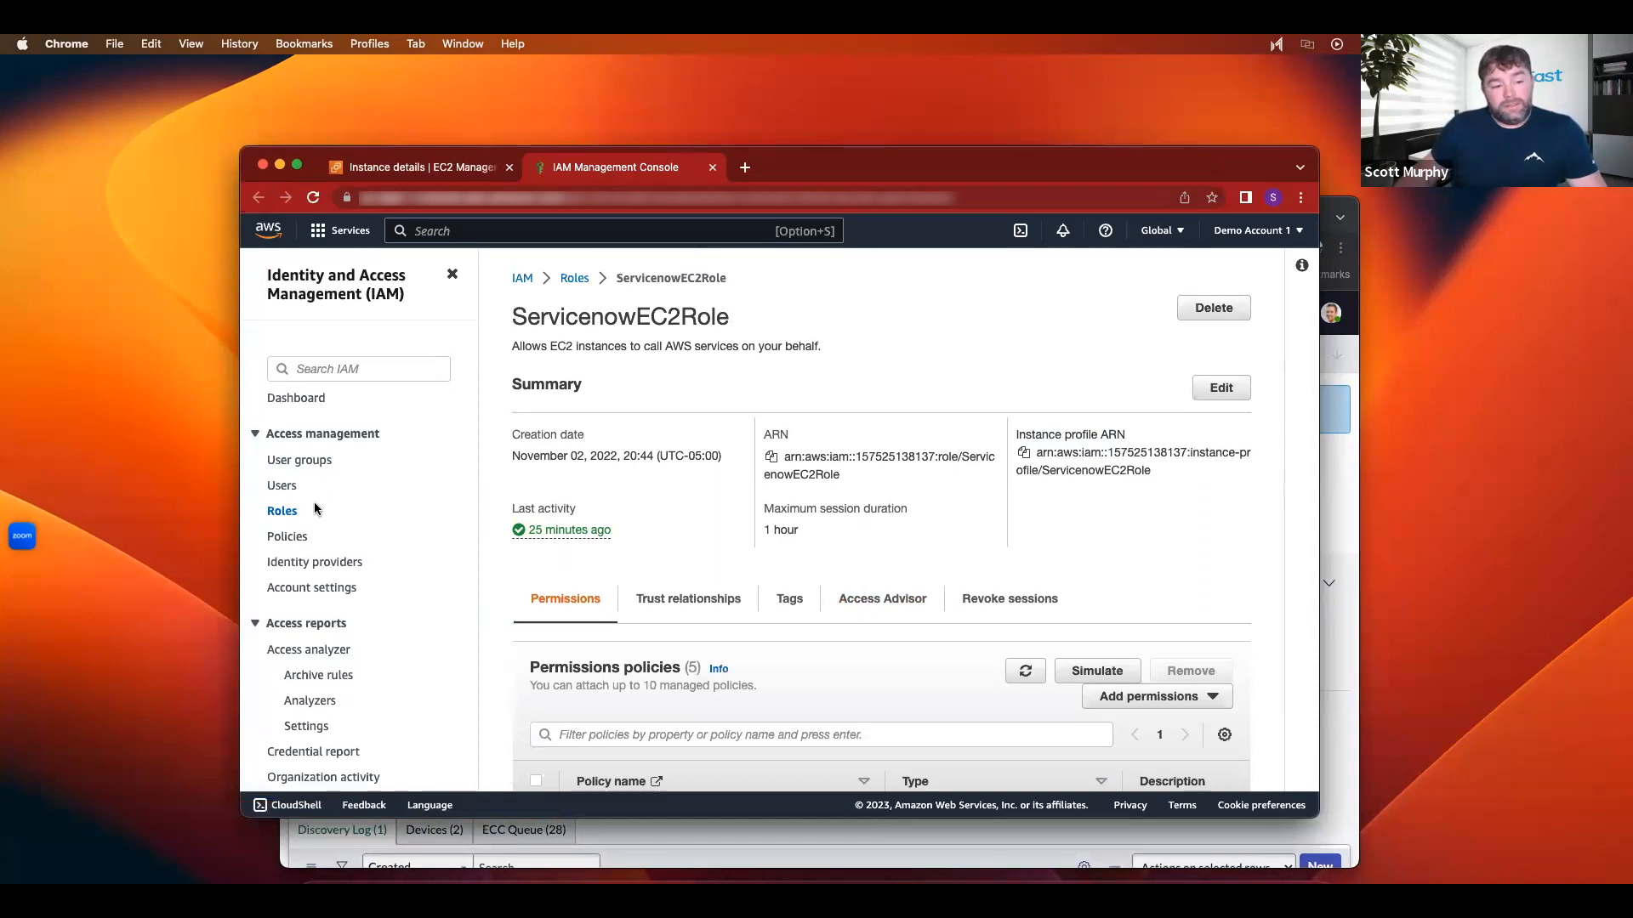
left_click(340, 230)
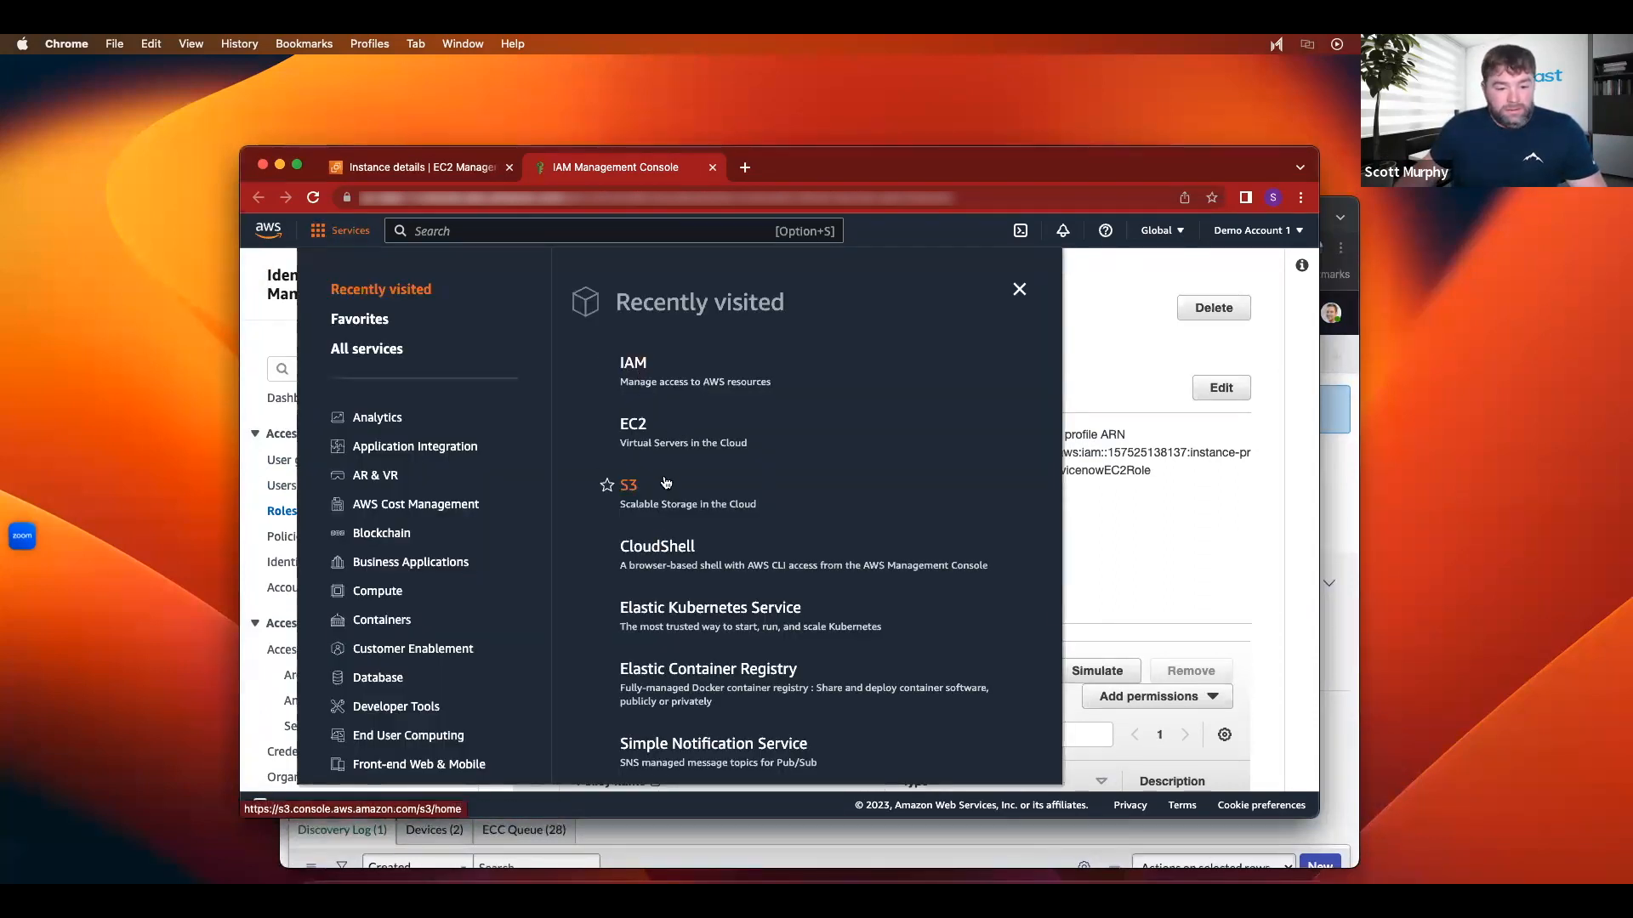
scroll(693, 498, "down", 3)
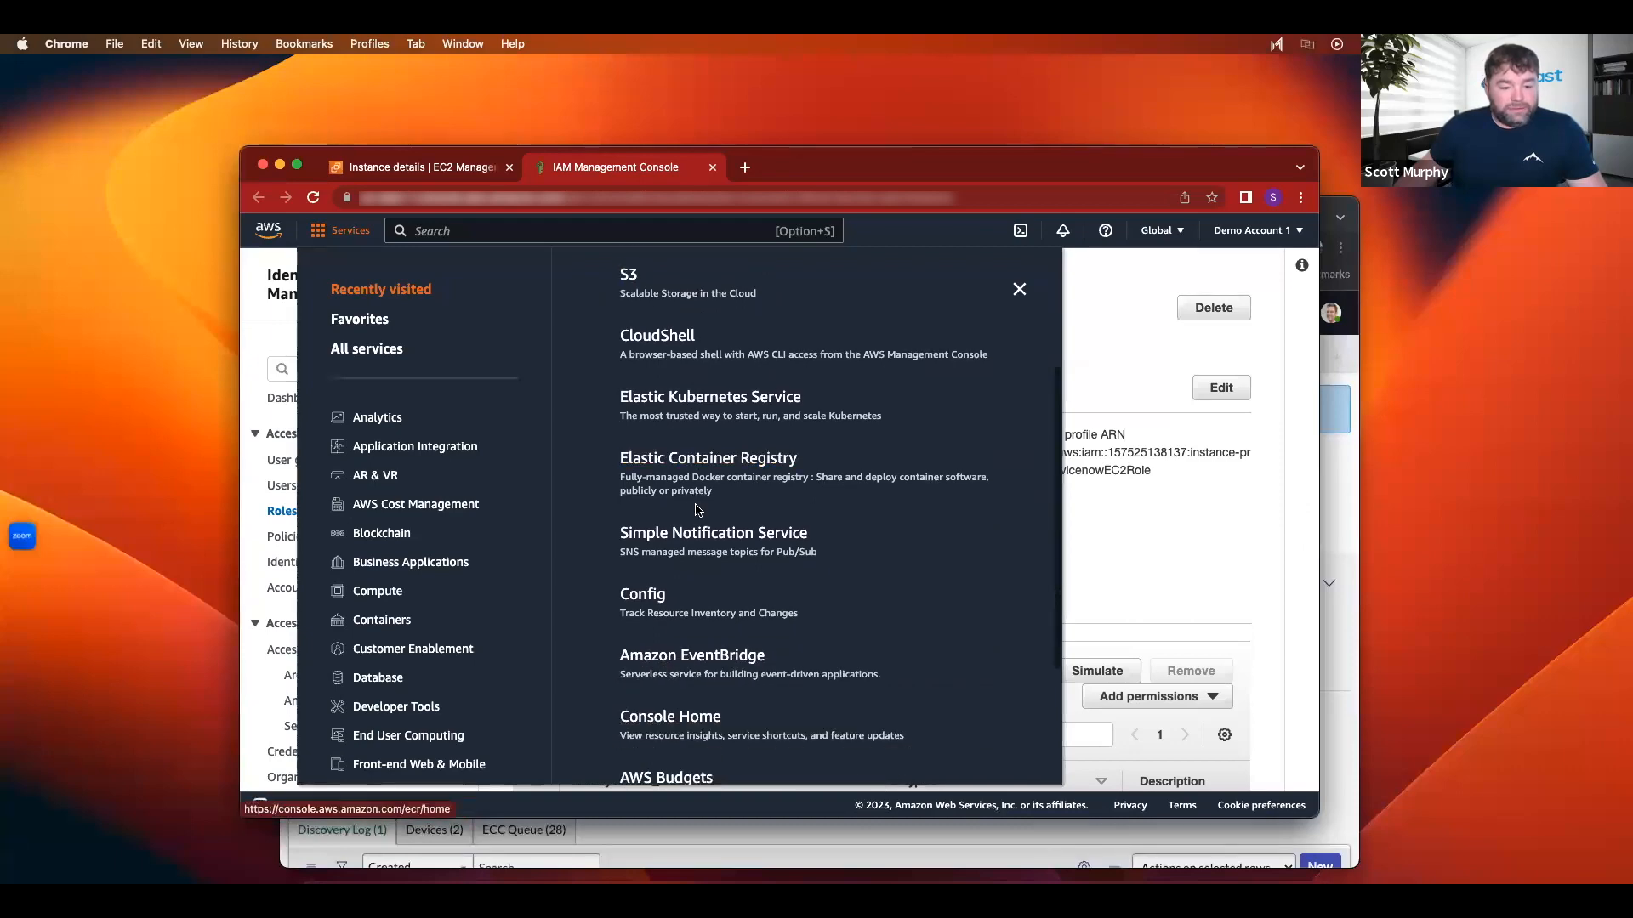
scroll(728, 626, "up", 3)
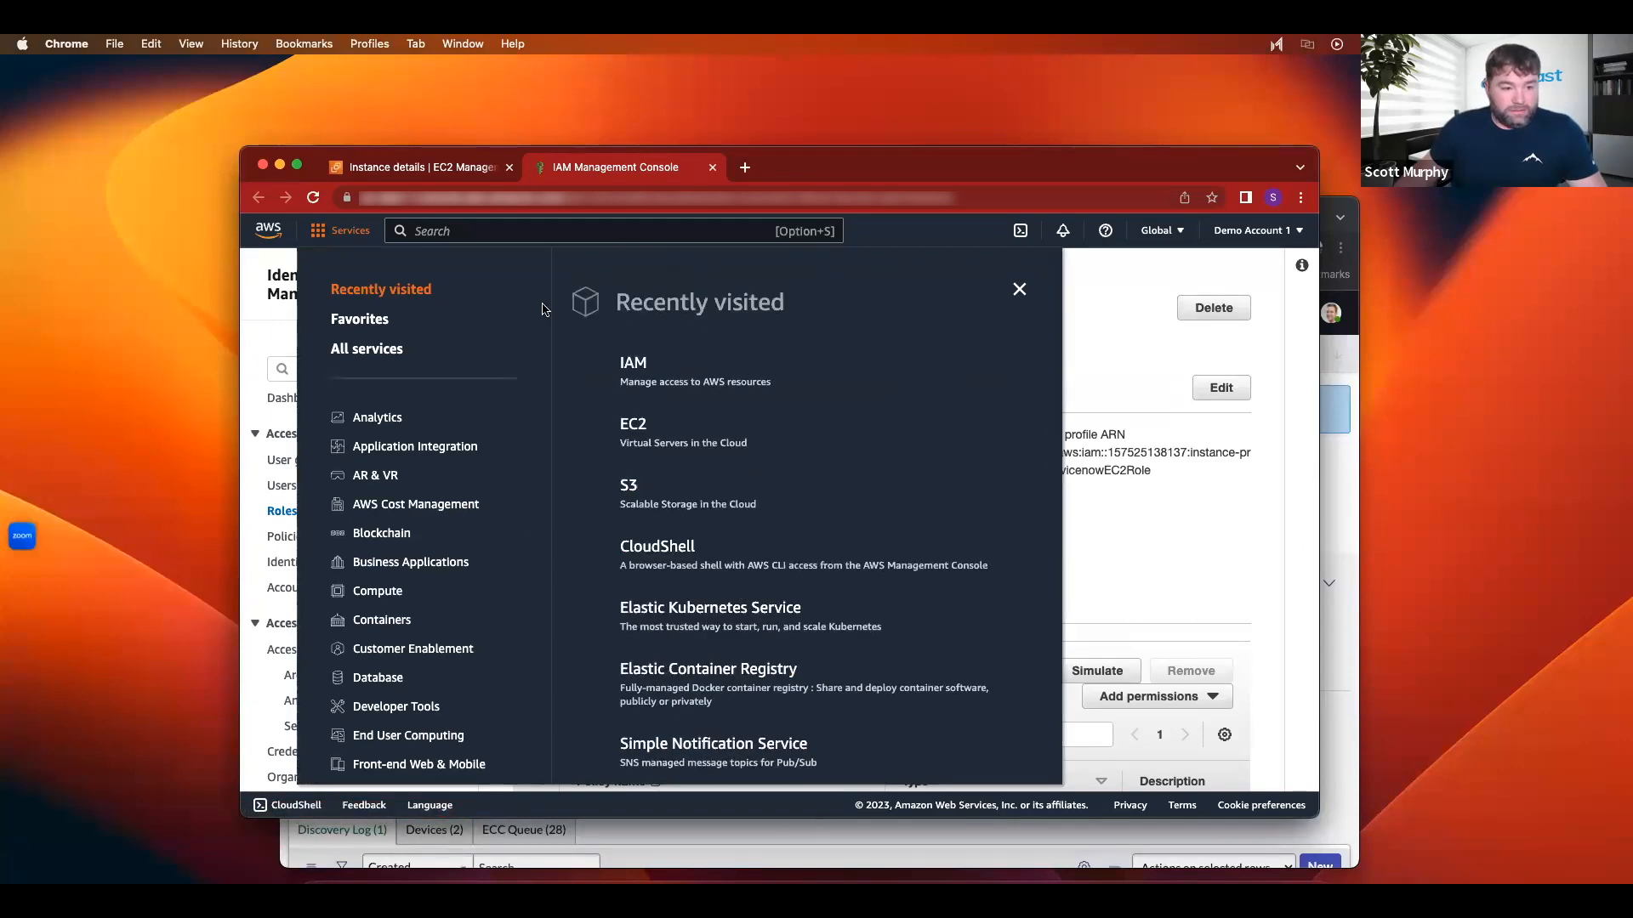
key("ctrl+Right")
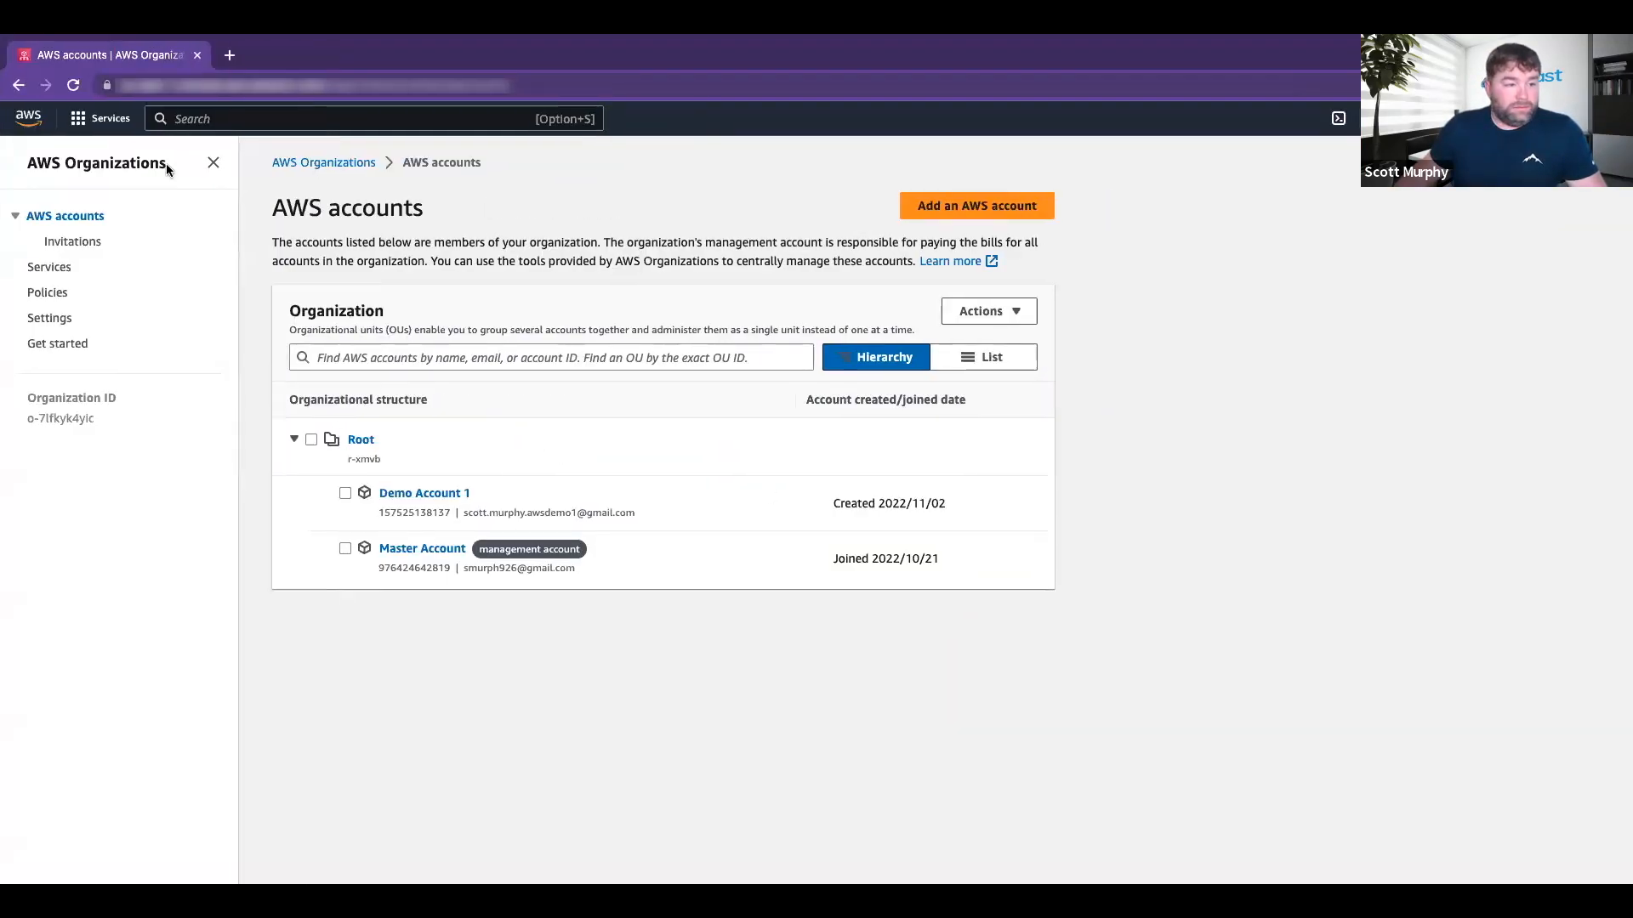
left_click(100, 119)
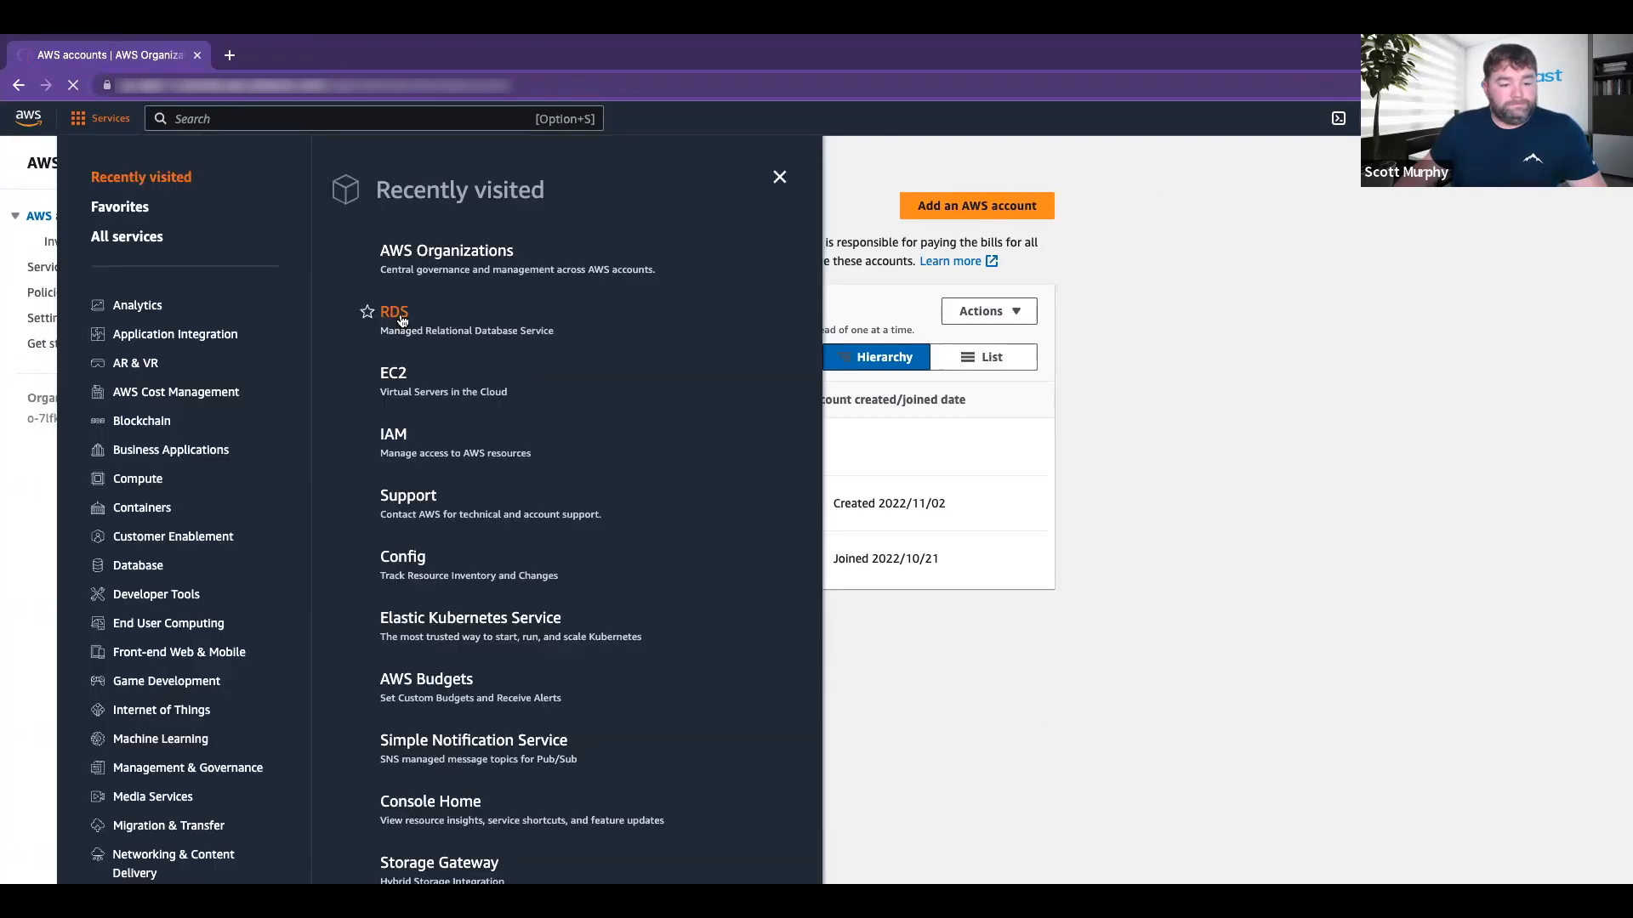
left_click(403, 320)
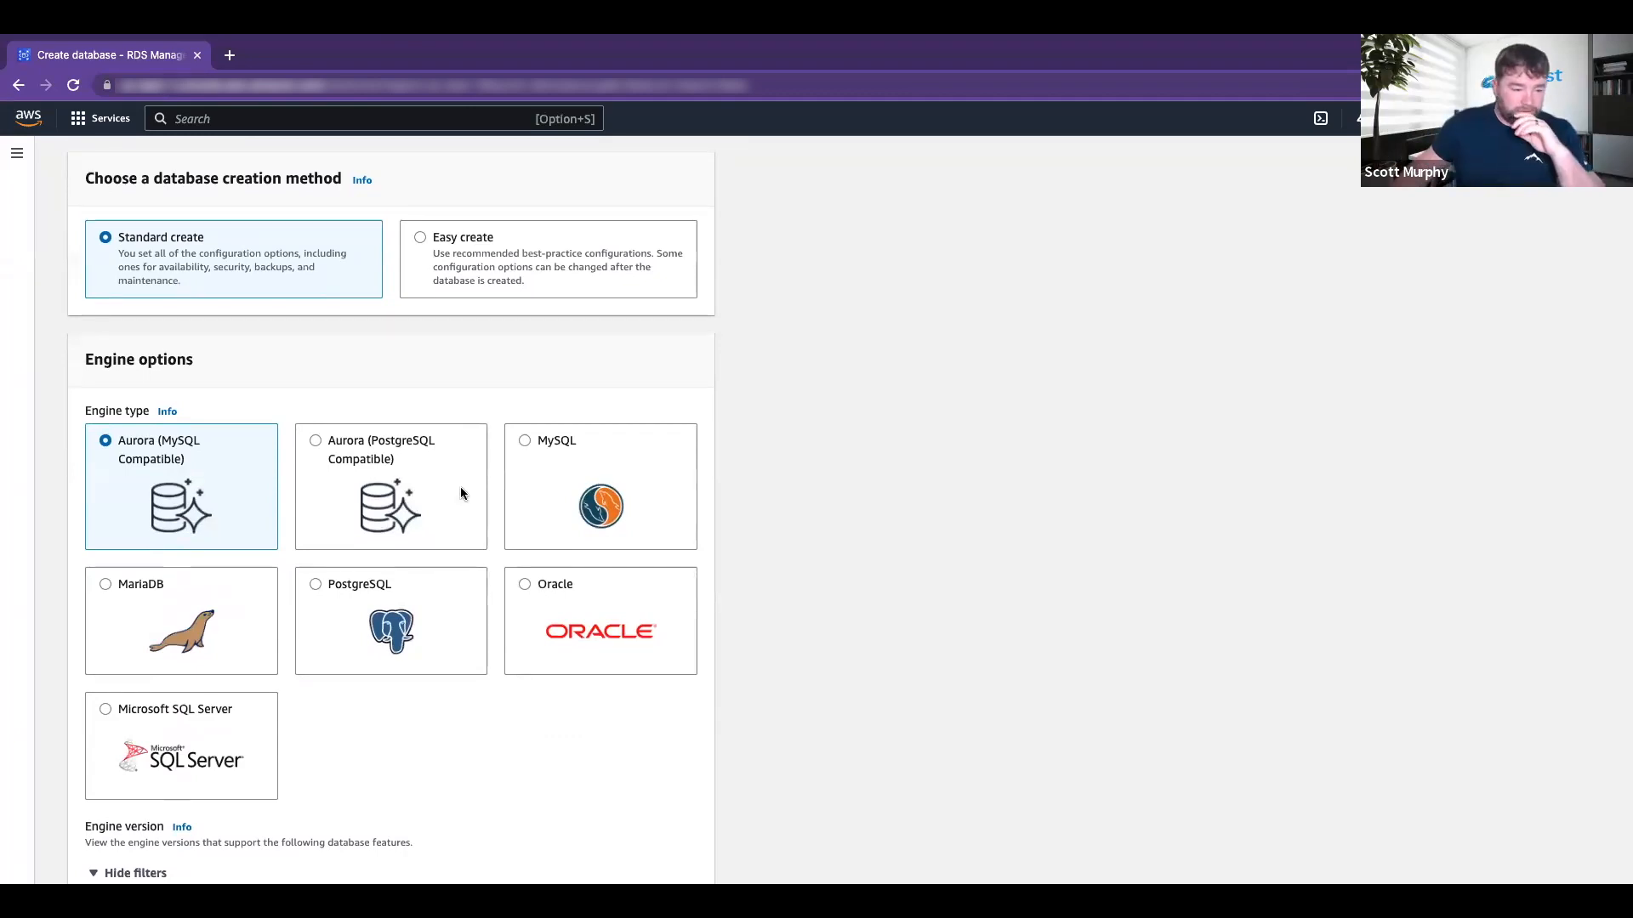
Step: Choose Easy create with the MySQL engine and the Free tier template
scroll(460, 488, "up", 3)
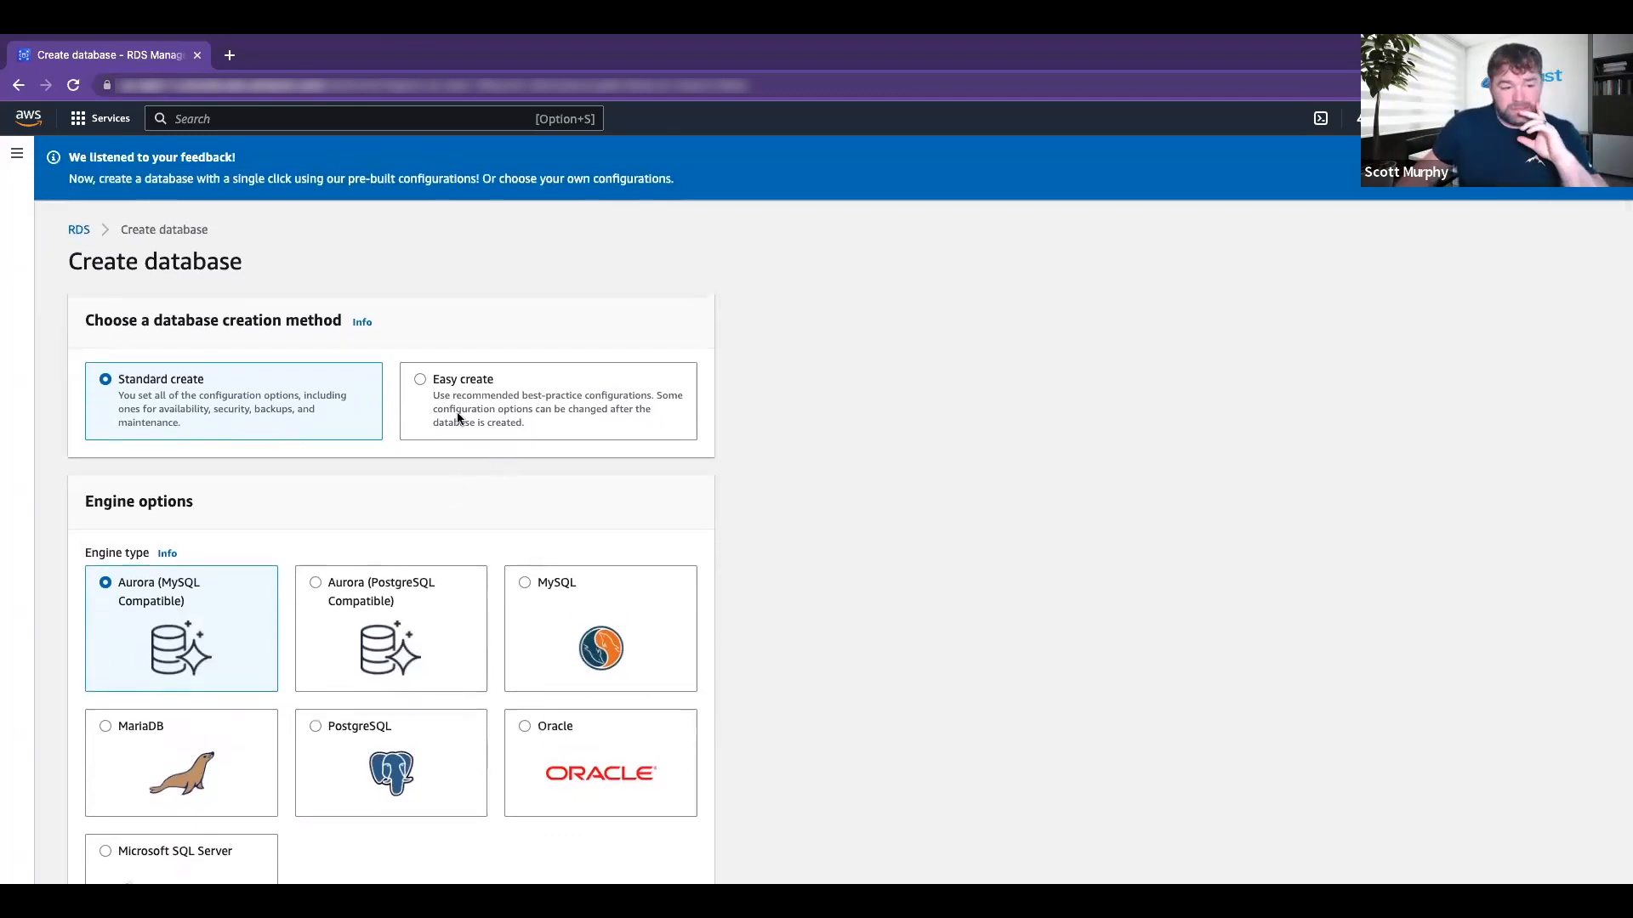
left_click(428, 385)
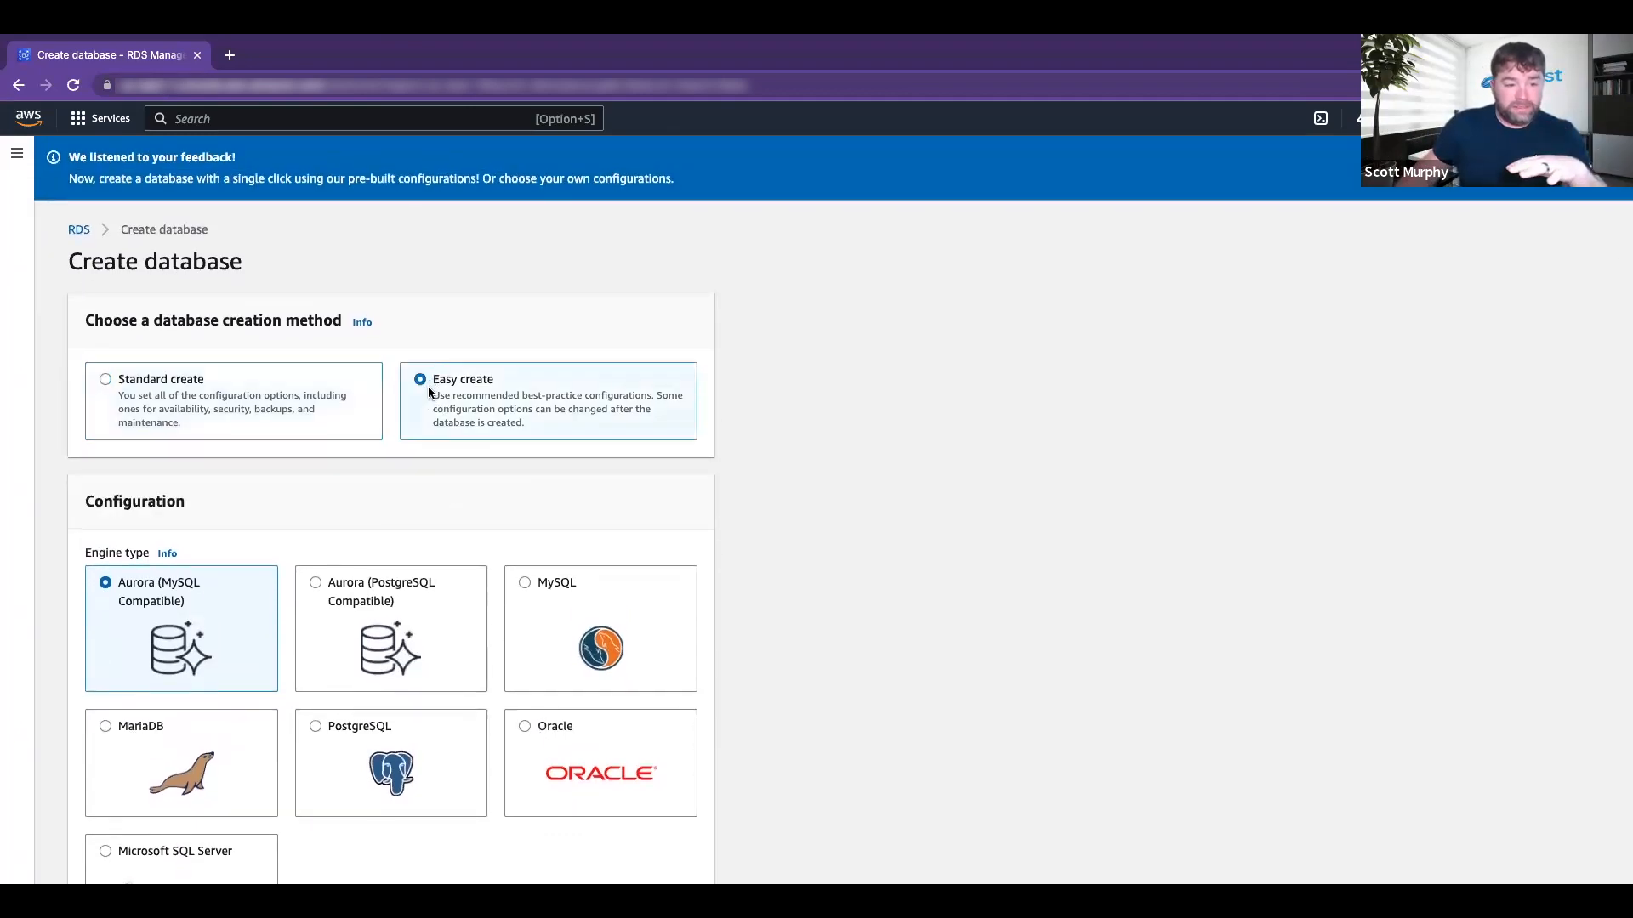
scroll(437, 418, "down", 2)
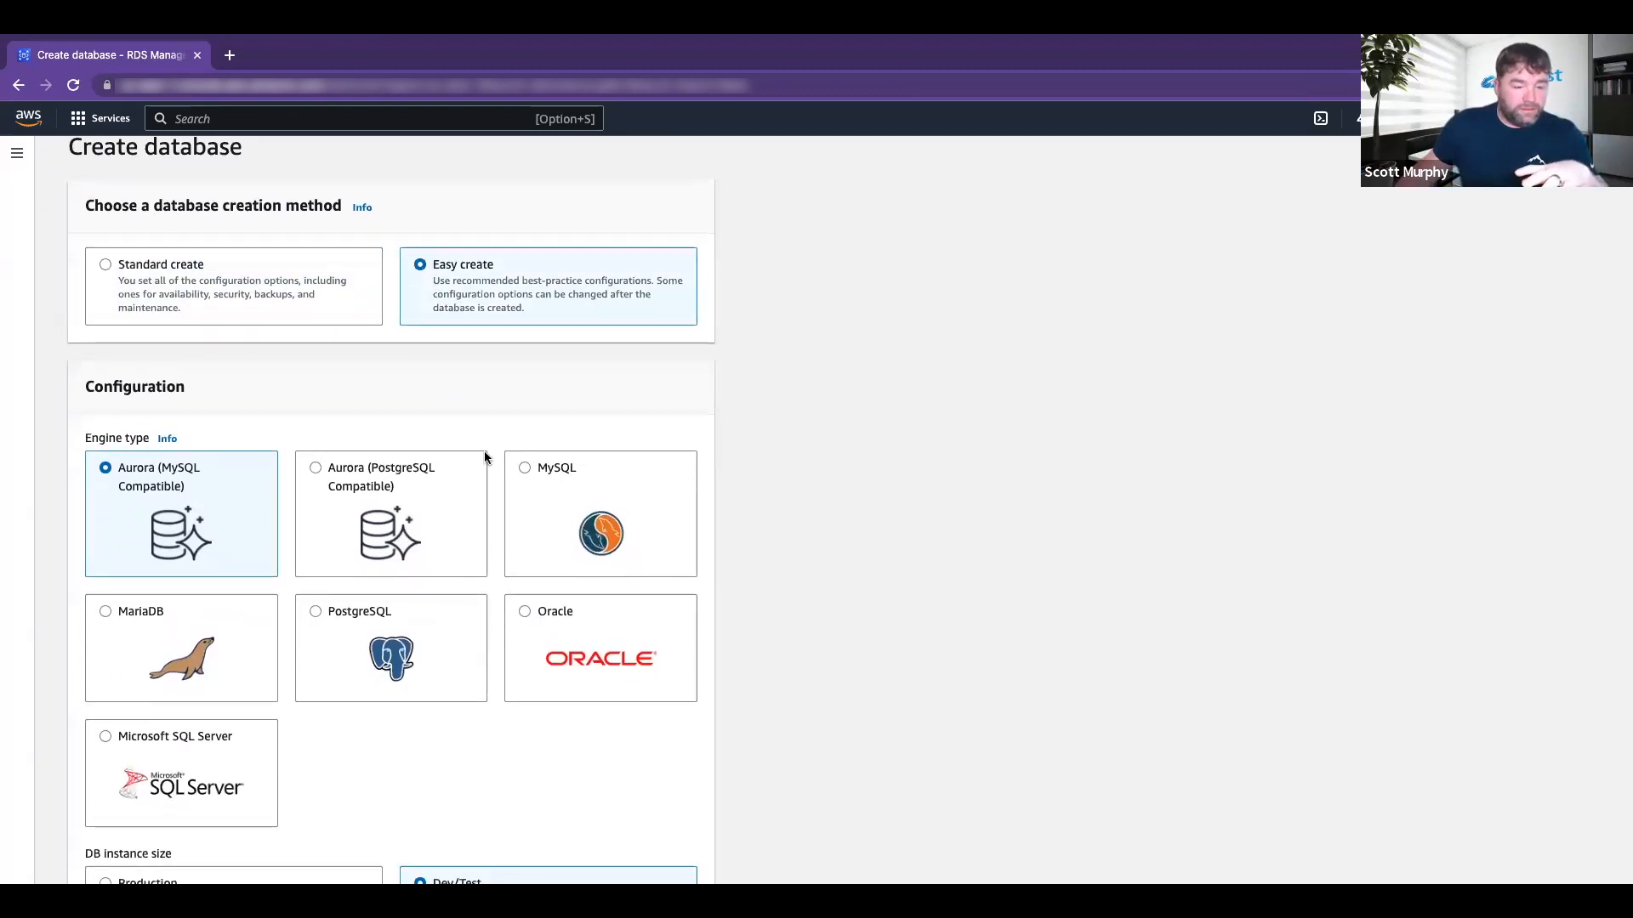
left_click(526, 469)
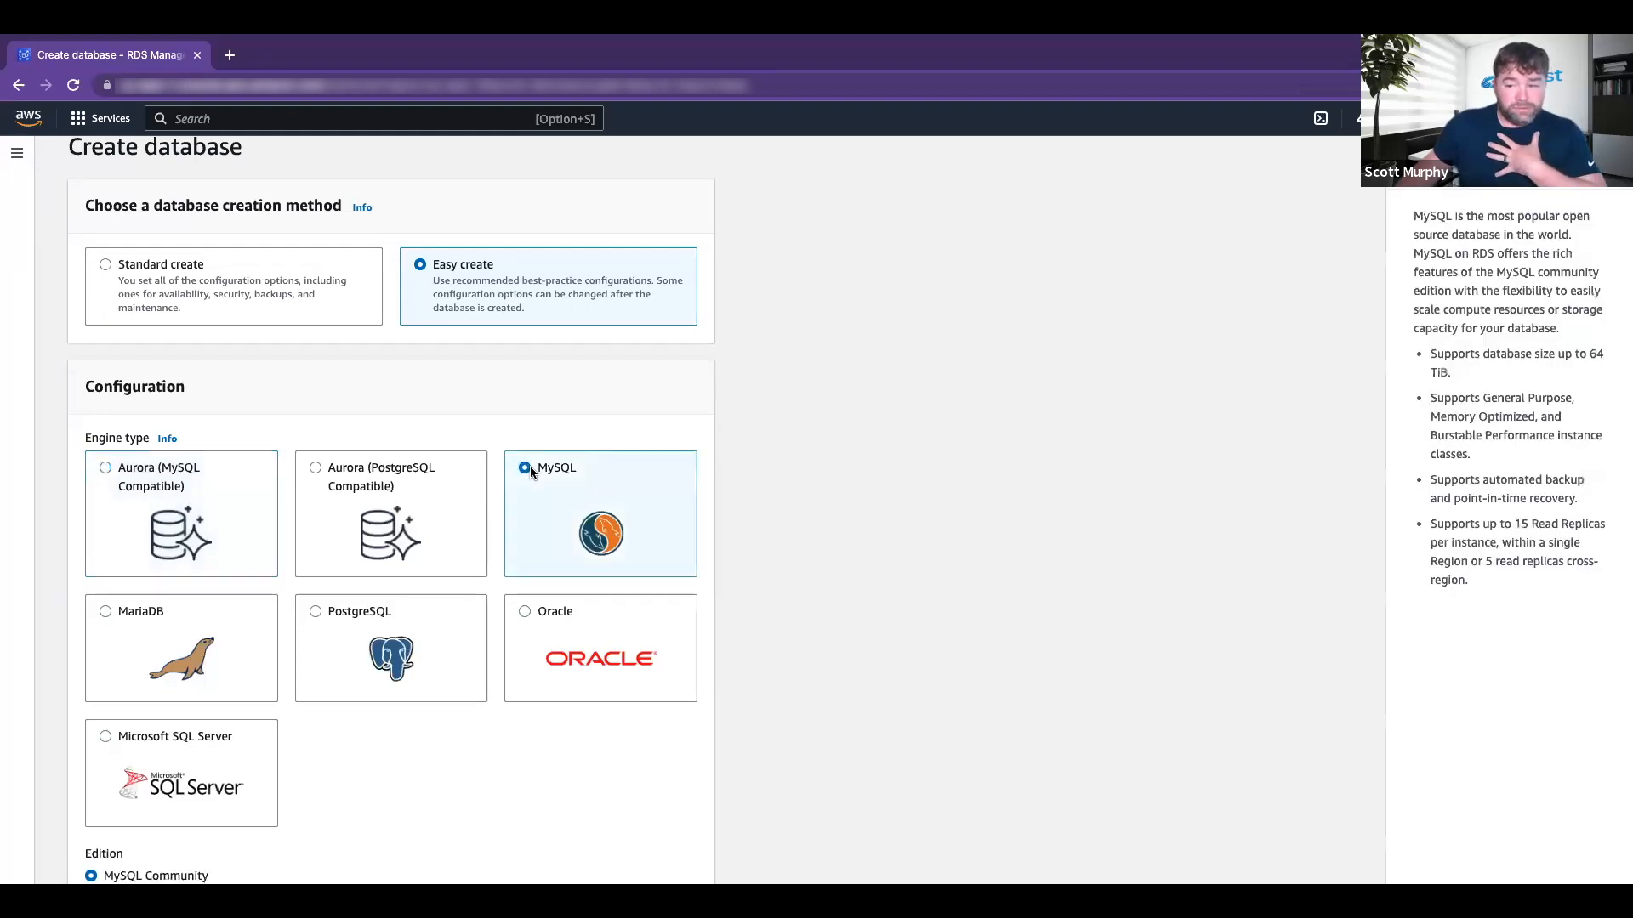
scroll(534, 465, "down", 5)
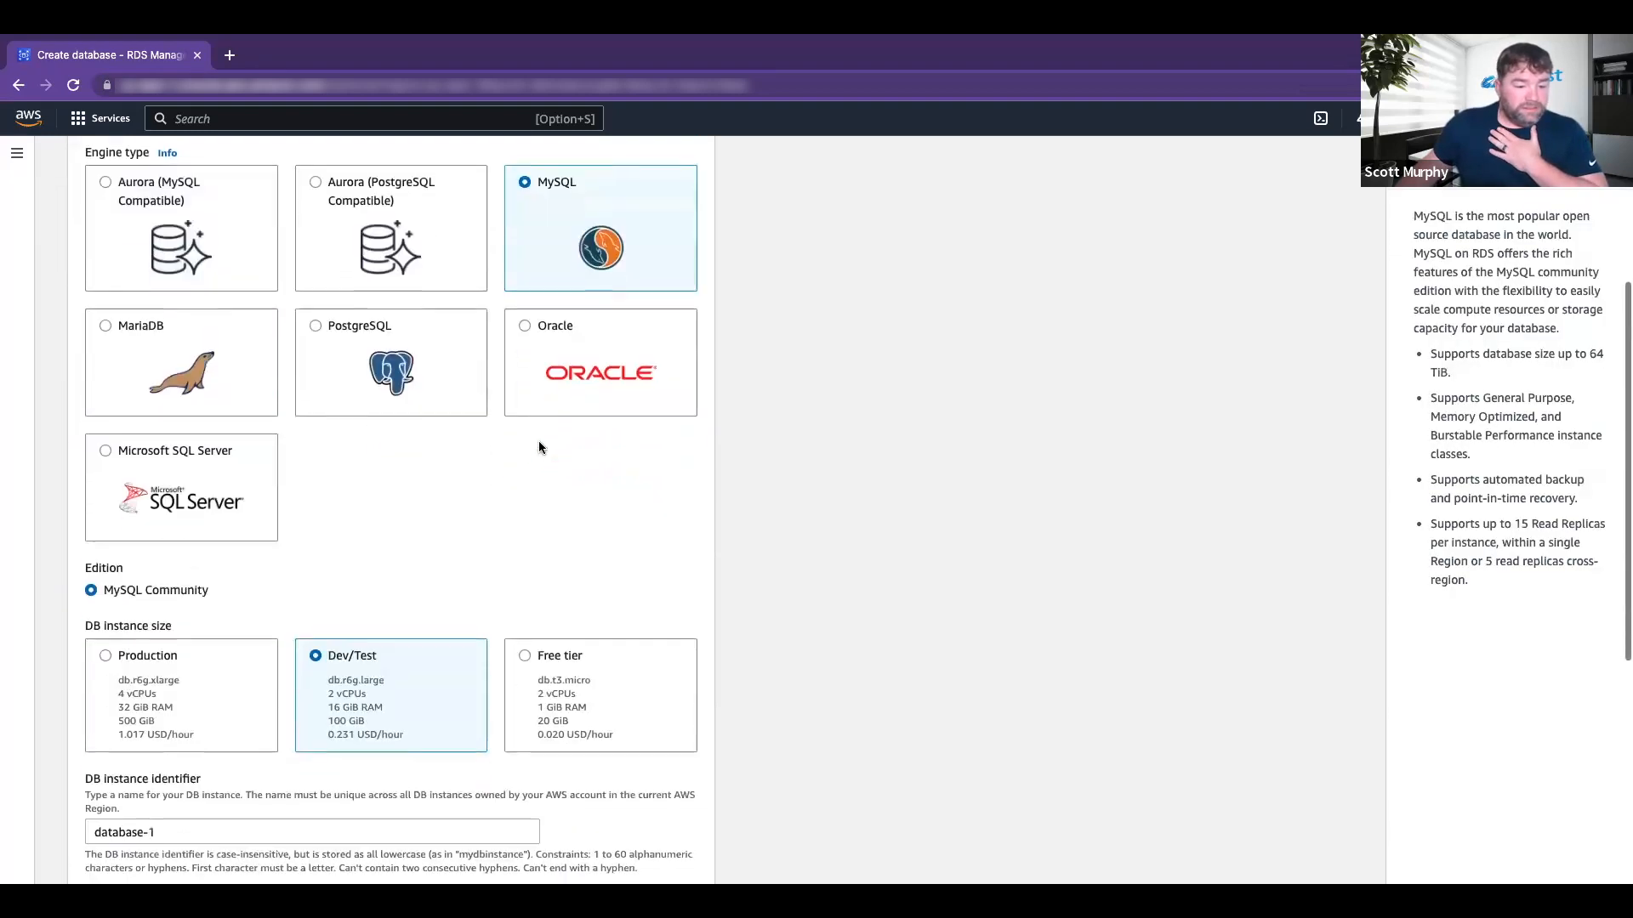
scroll(544, 511, "down", 1)
left_click(552, 600)
scroll(555, 558, "up", 1)
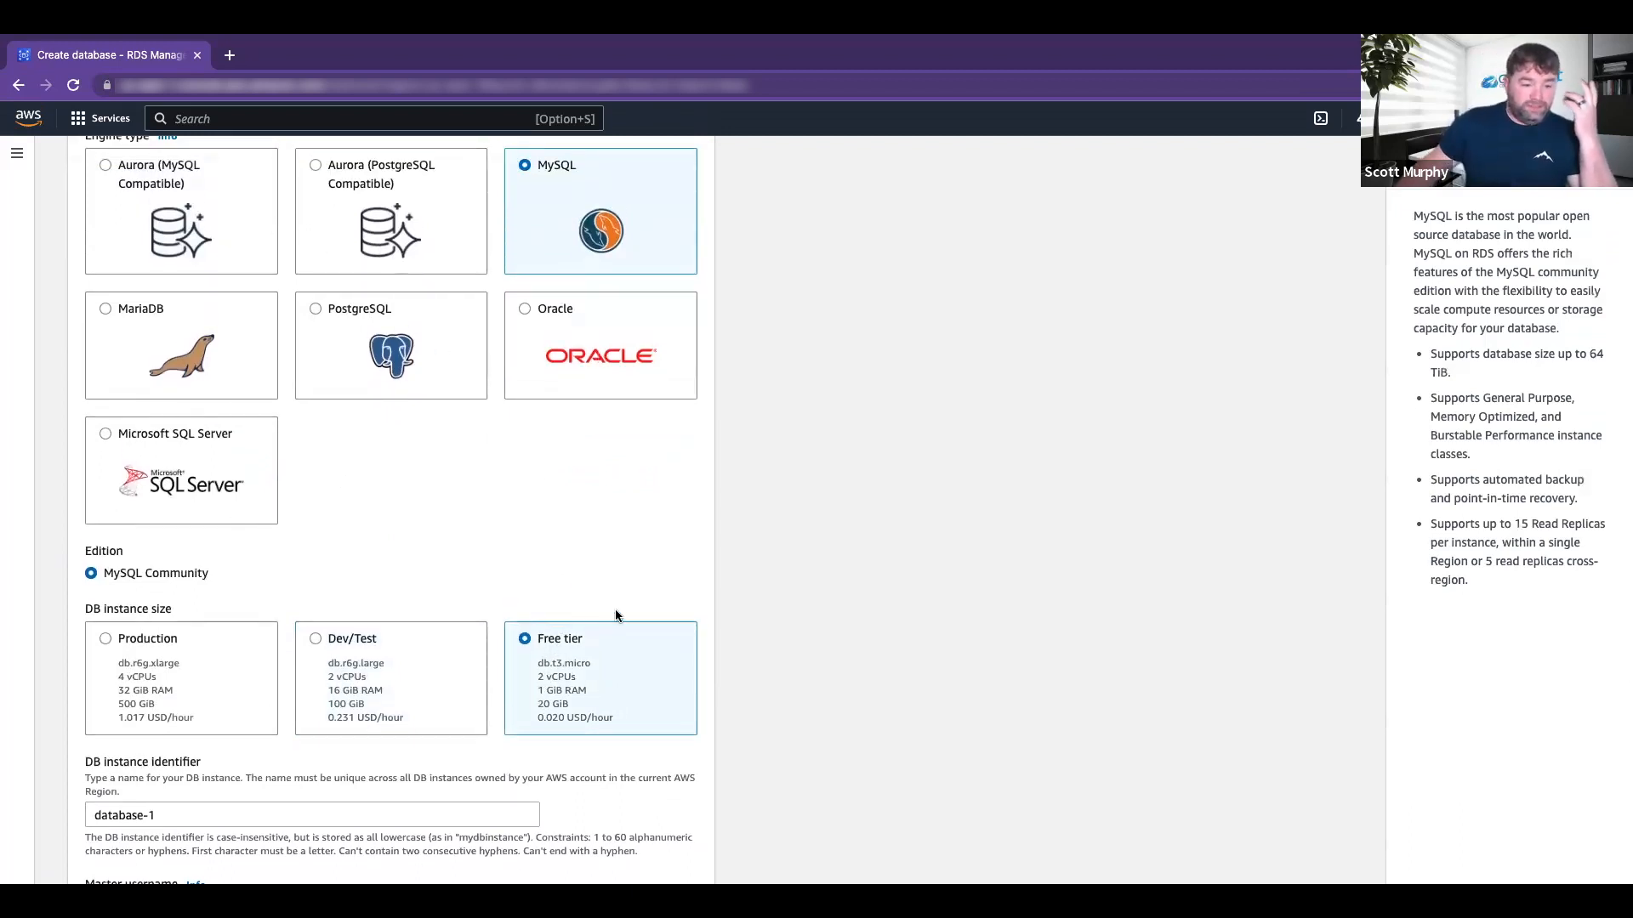
scroll(615, 612, "up", 2)
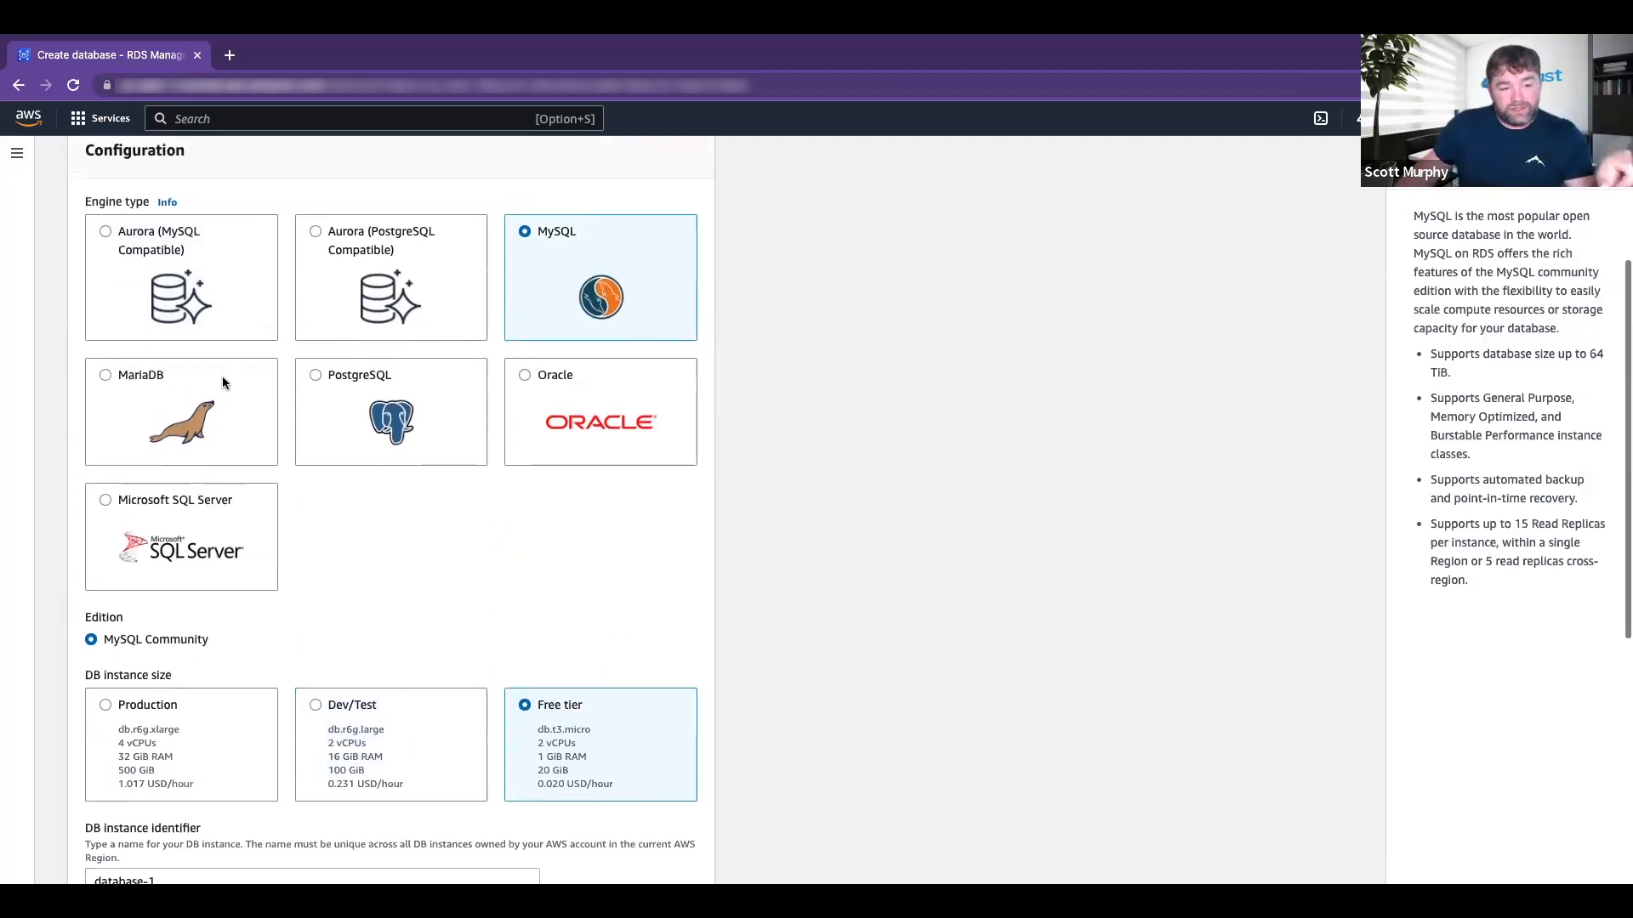
scroll(481, 553, "down", 3)
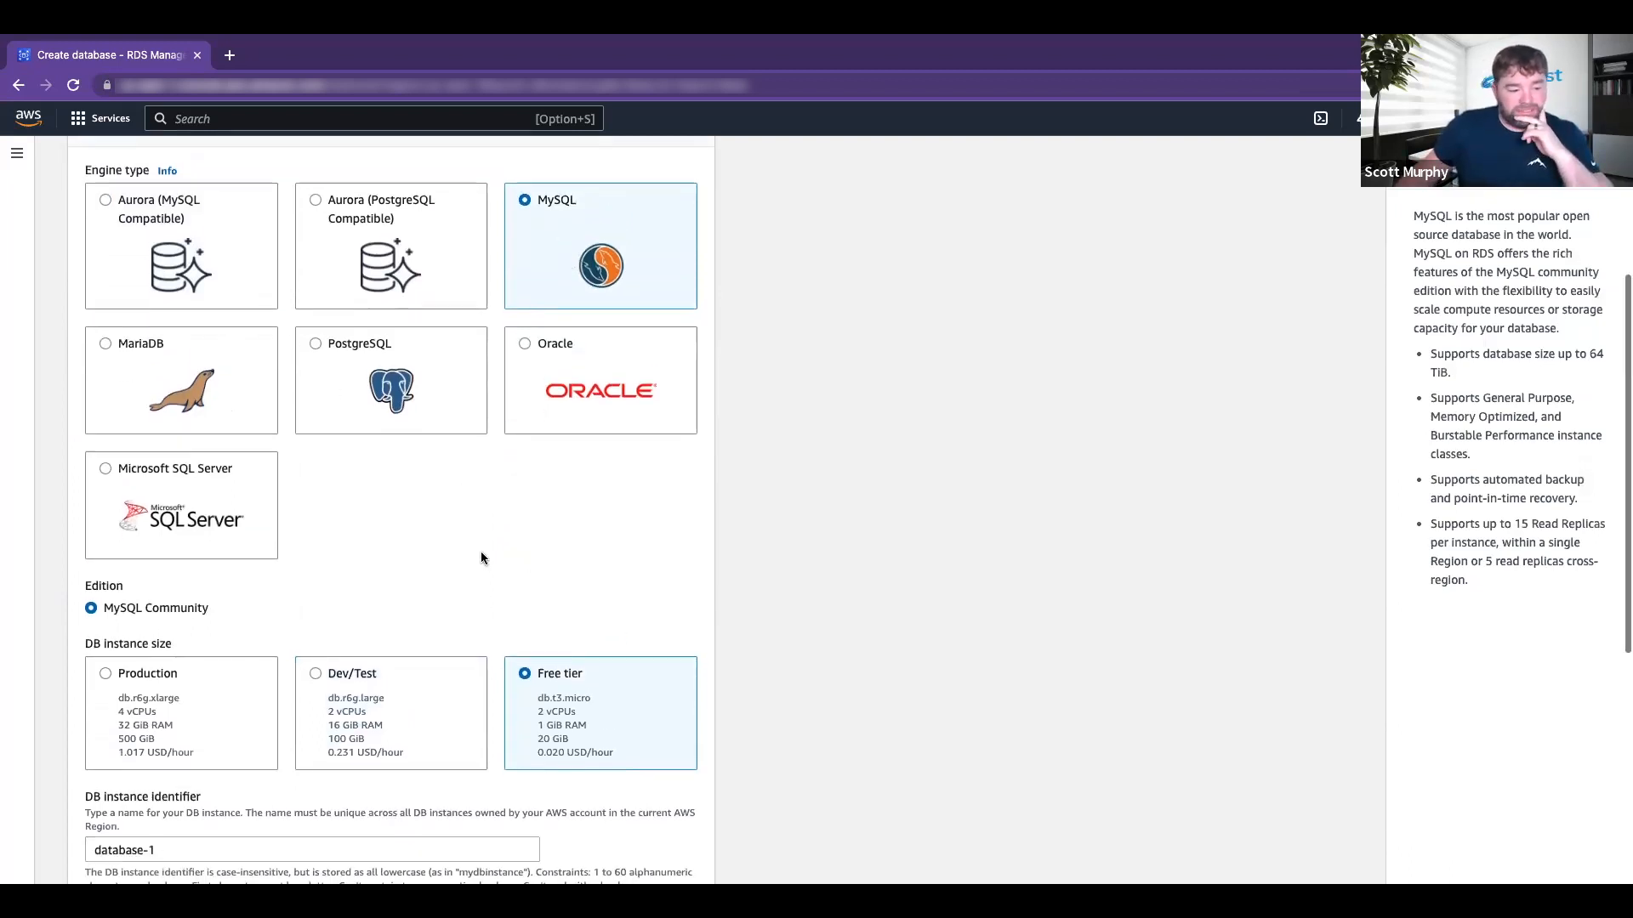
scroll(466, 534, "down", 3)
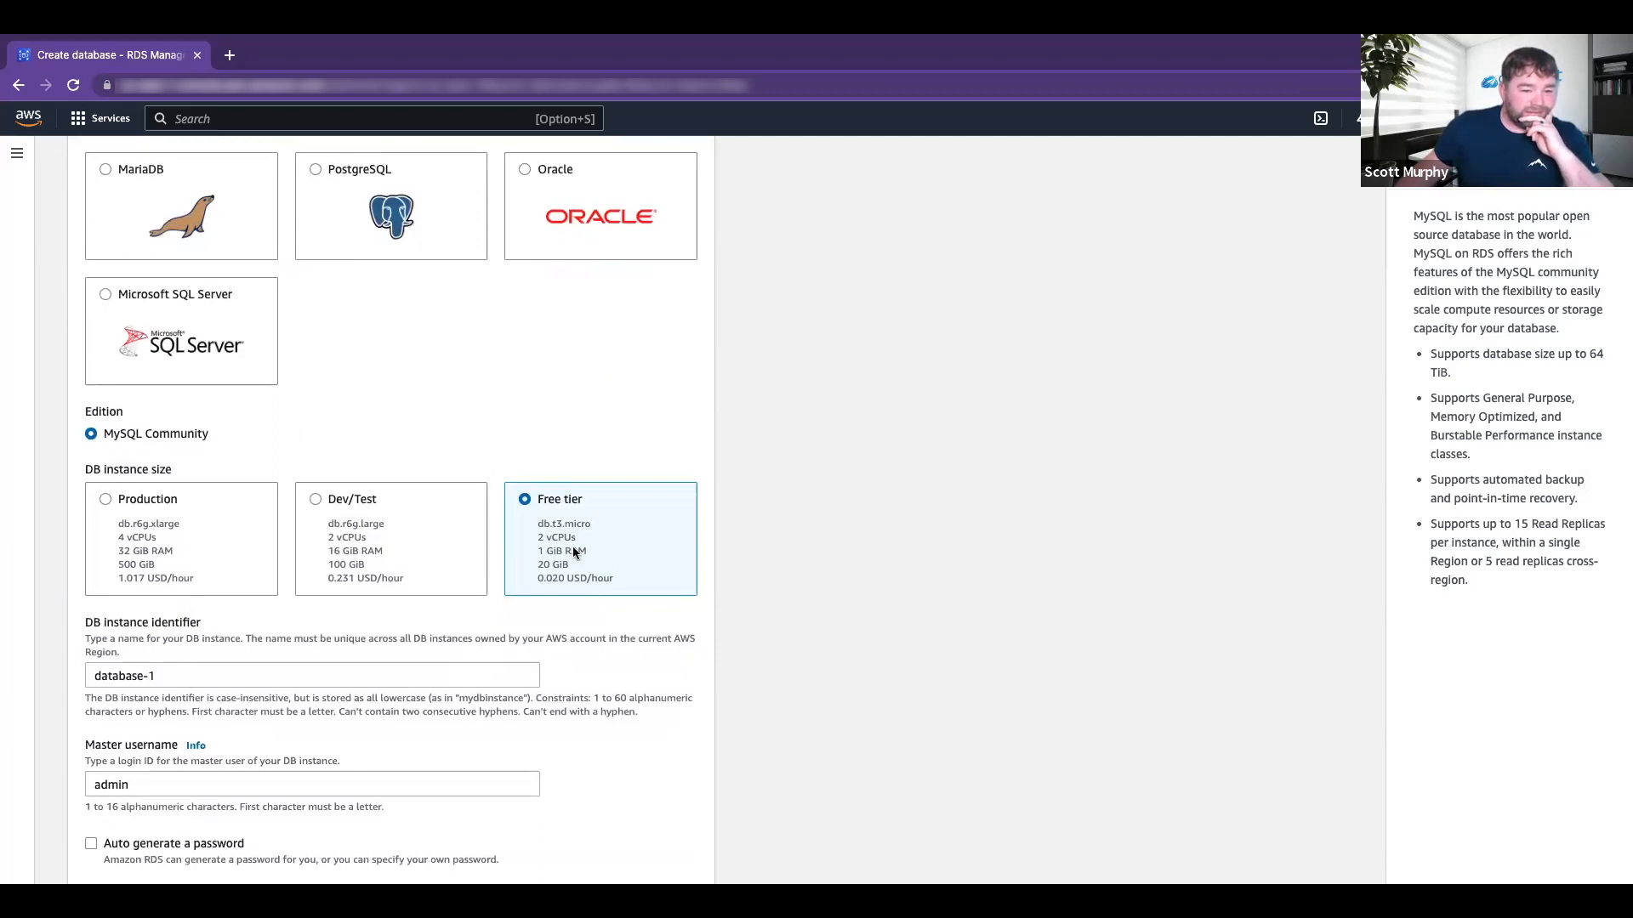
scroll(574, 552, "down", 1)
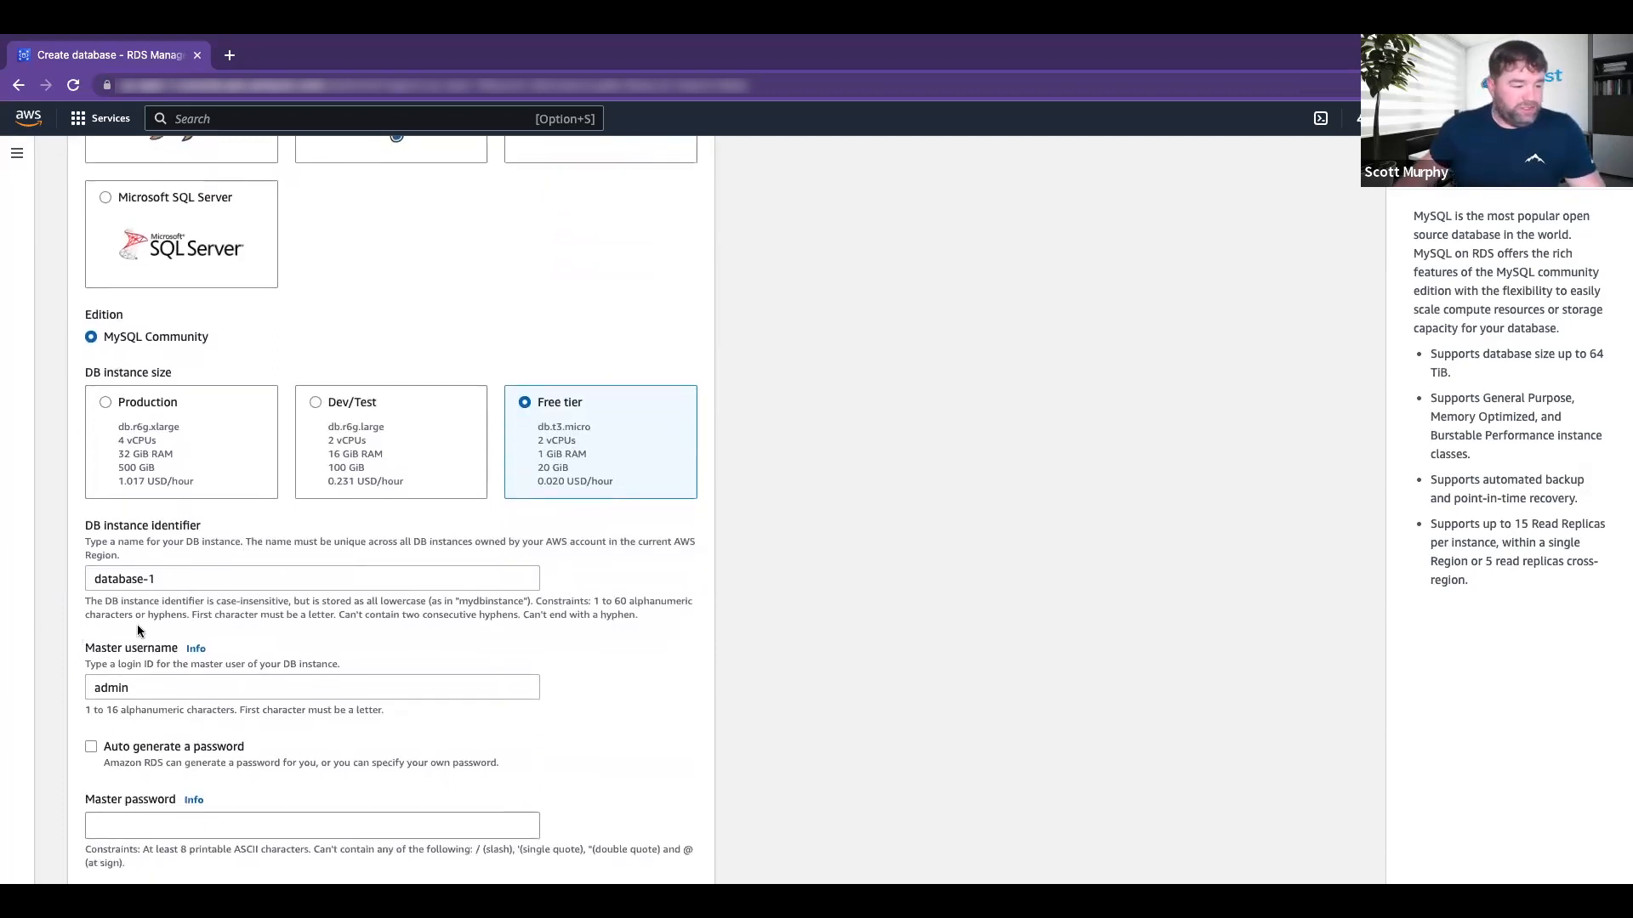
scroll(201, 582, "down", 1)
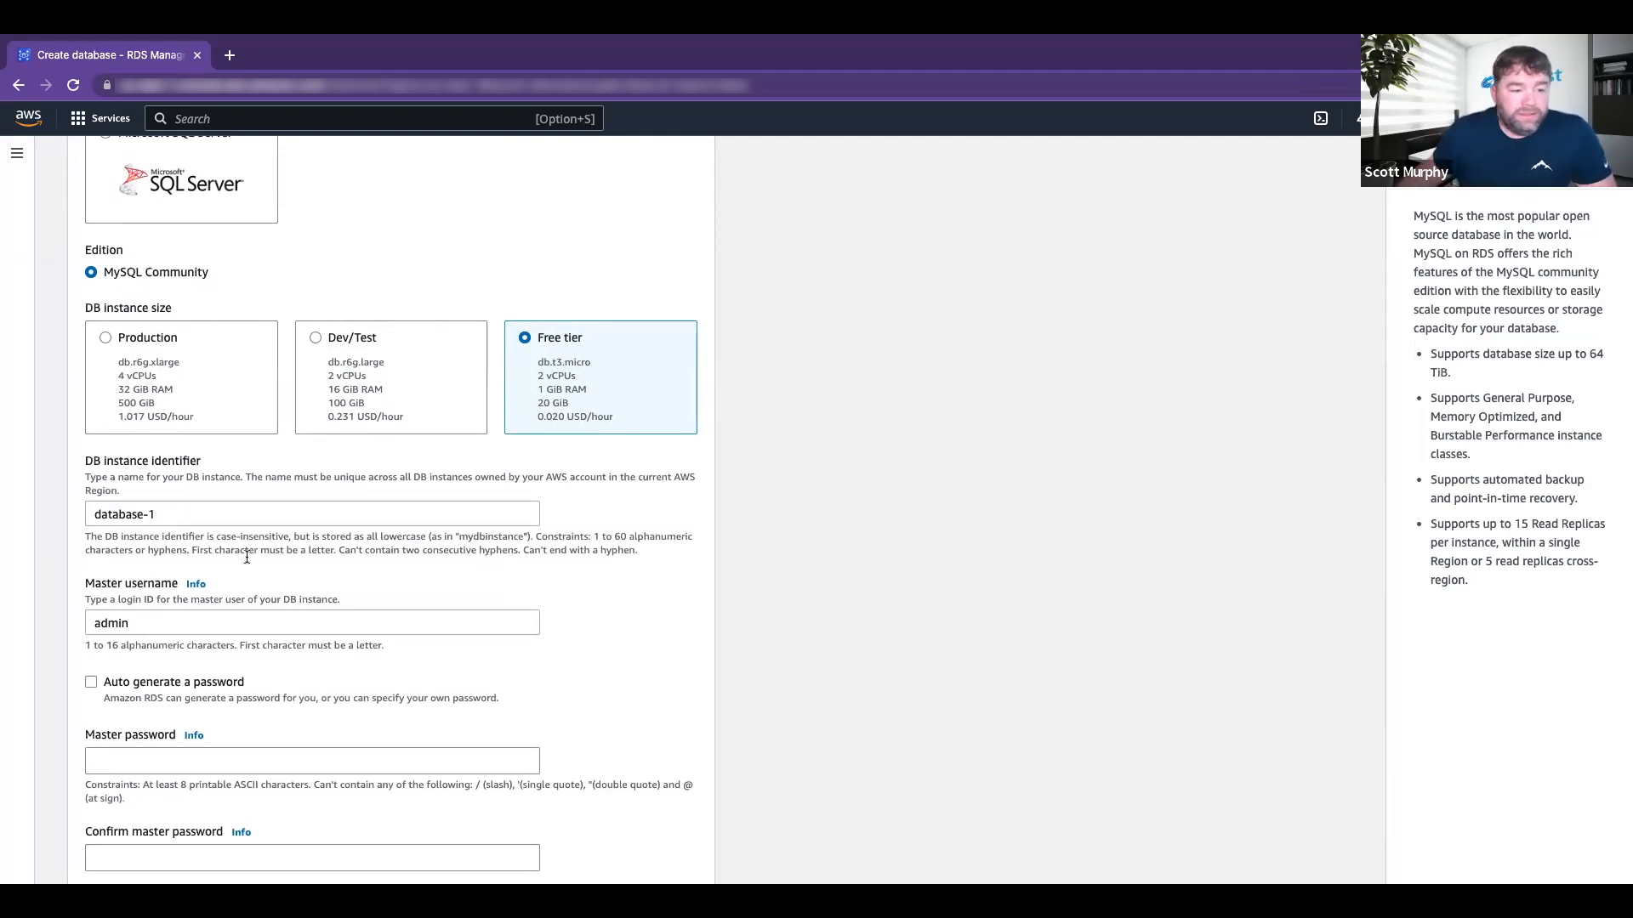
Step: Name the DB instance STW-DB, create the database, and swipe back to the desktop
left_click(179, 513)
key("super+a")
type("STW")
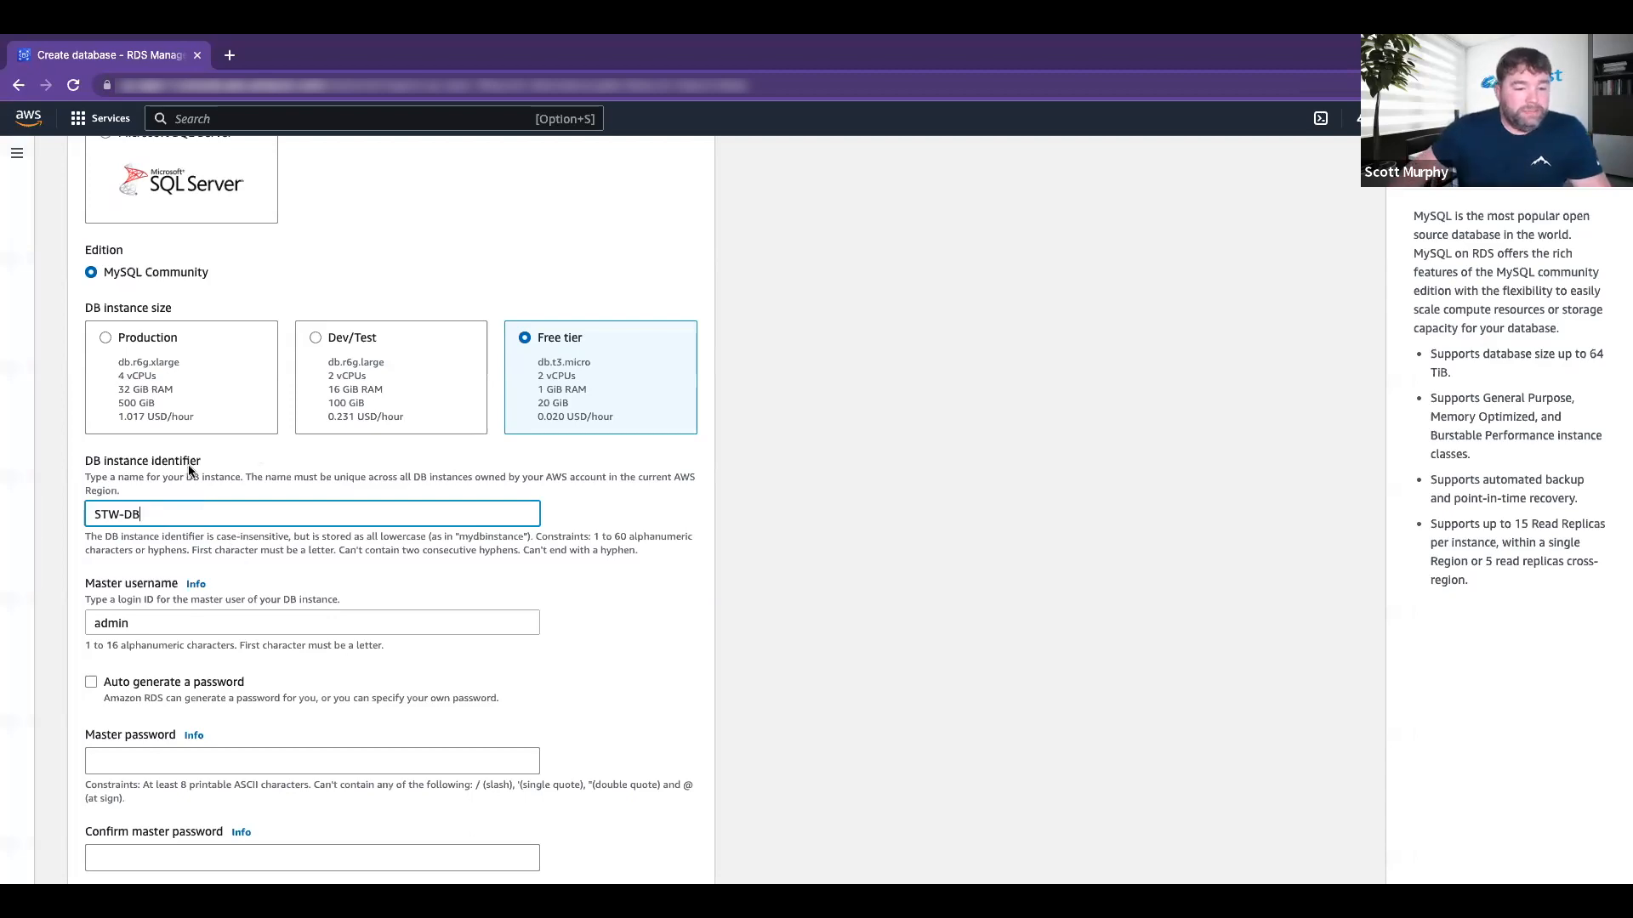
scroll(400, 538, "down", 5)
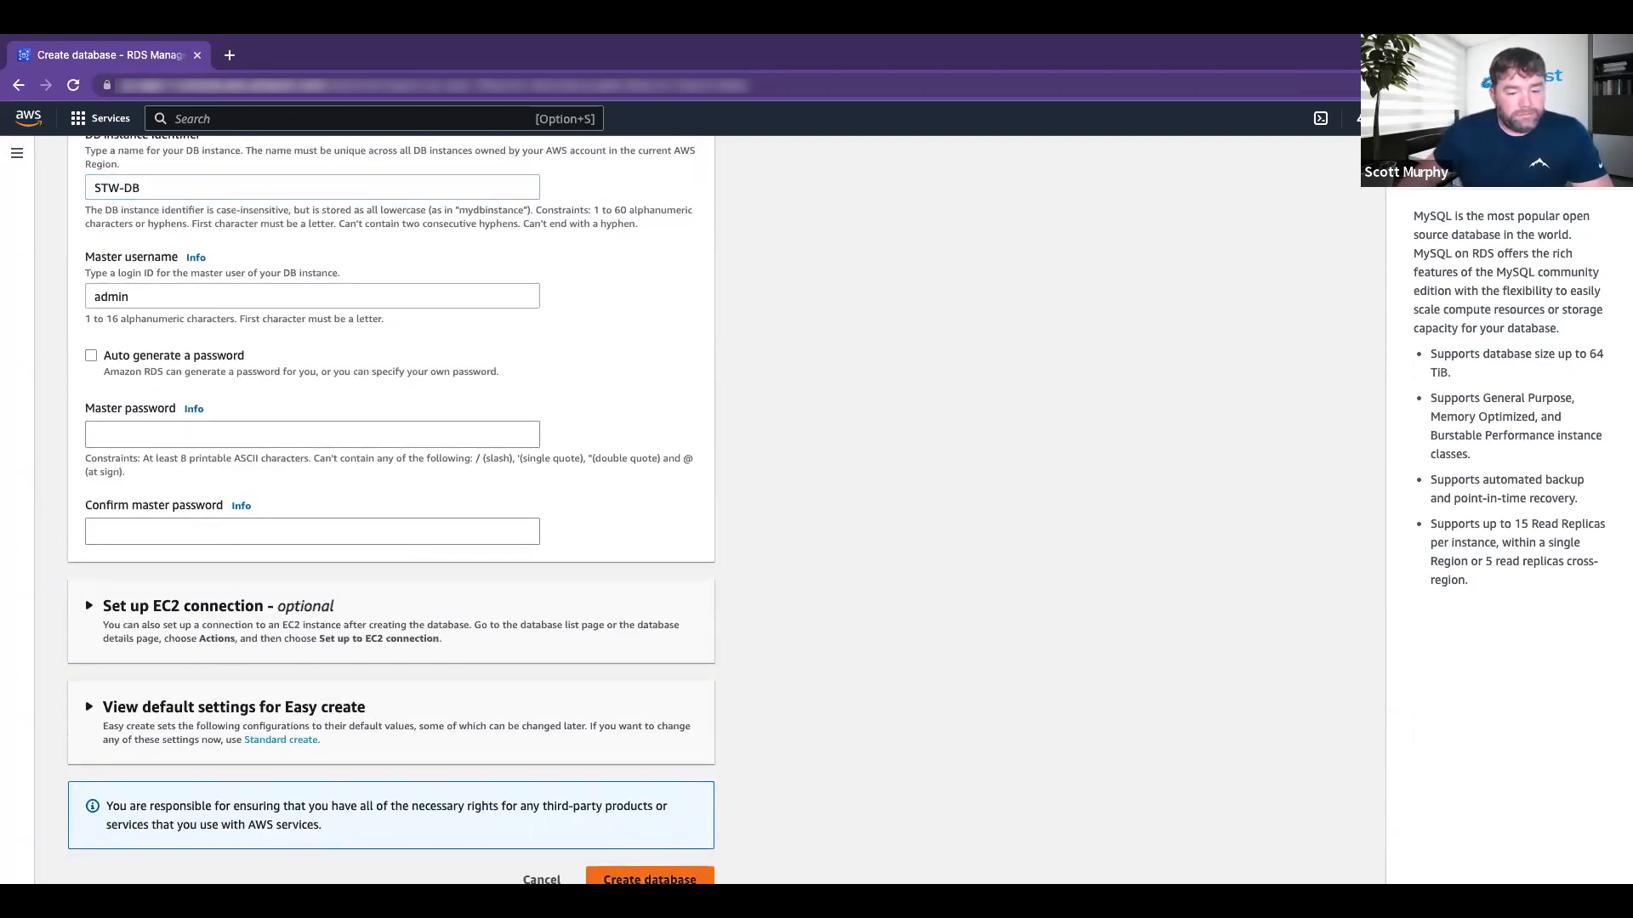
left_click(649, 879)
scroll(899, 649, "down", 2)
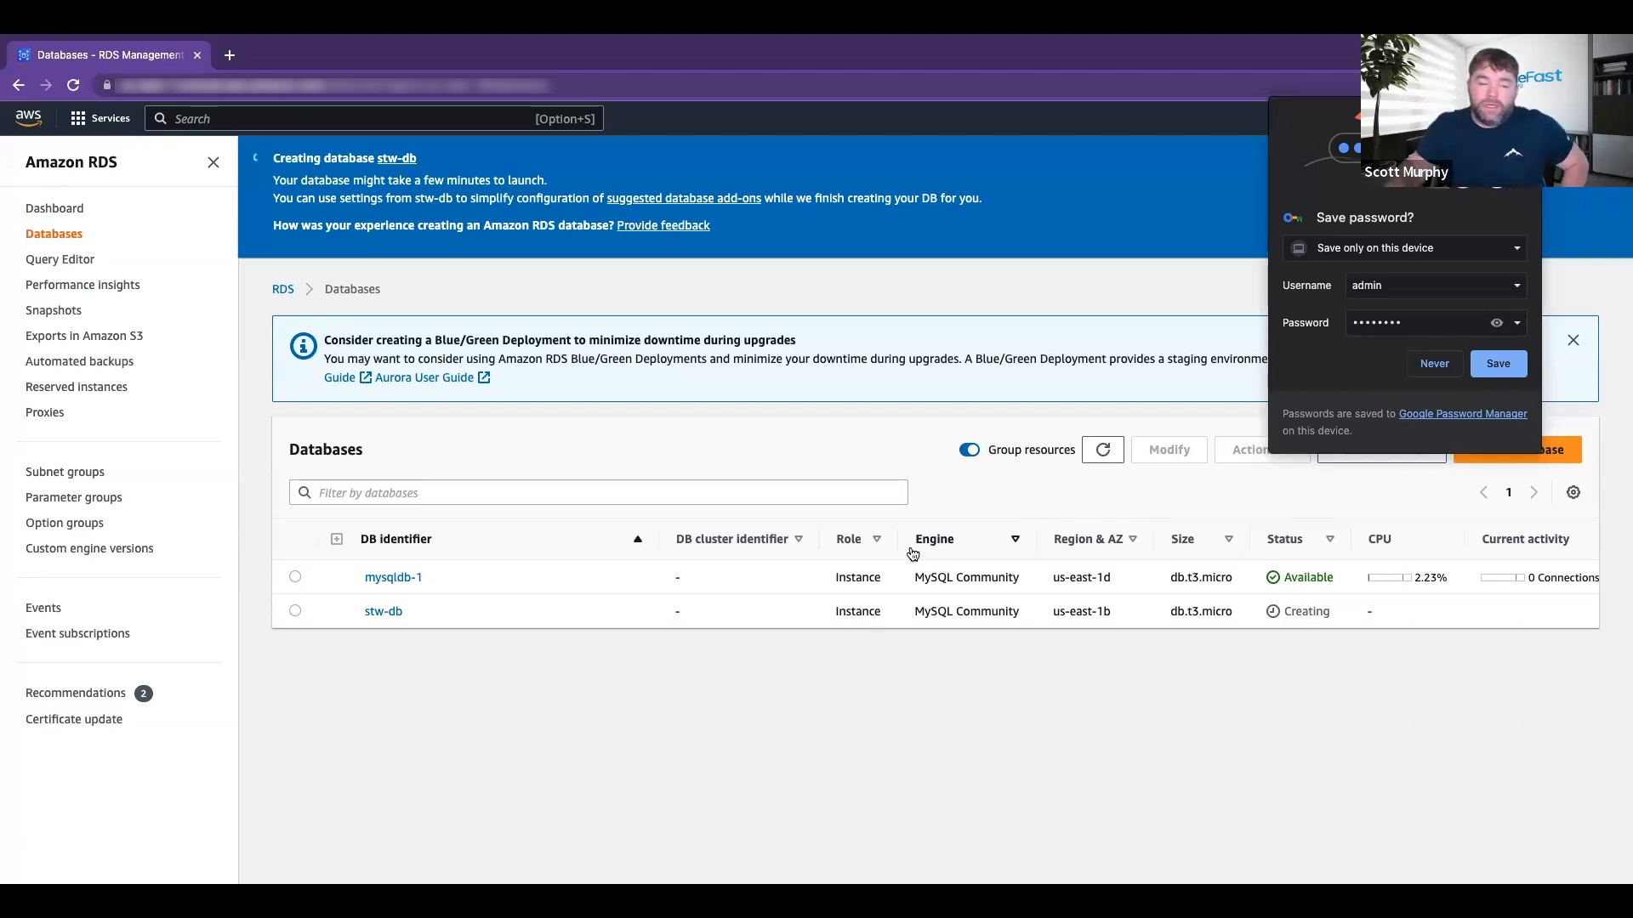
key("ctrl+Left")
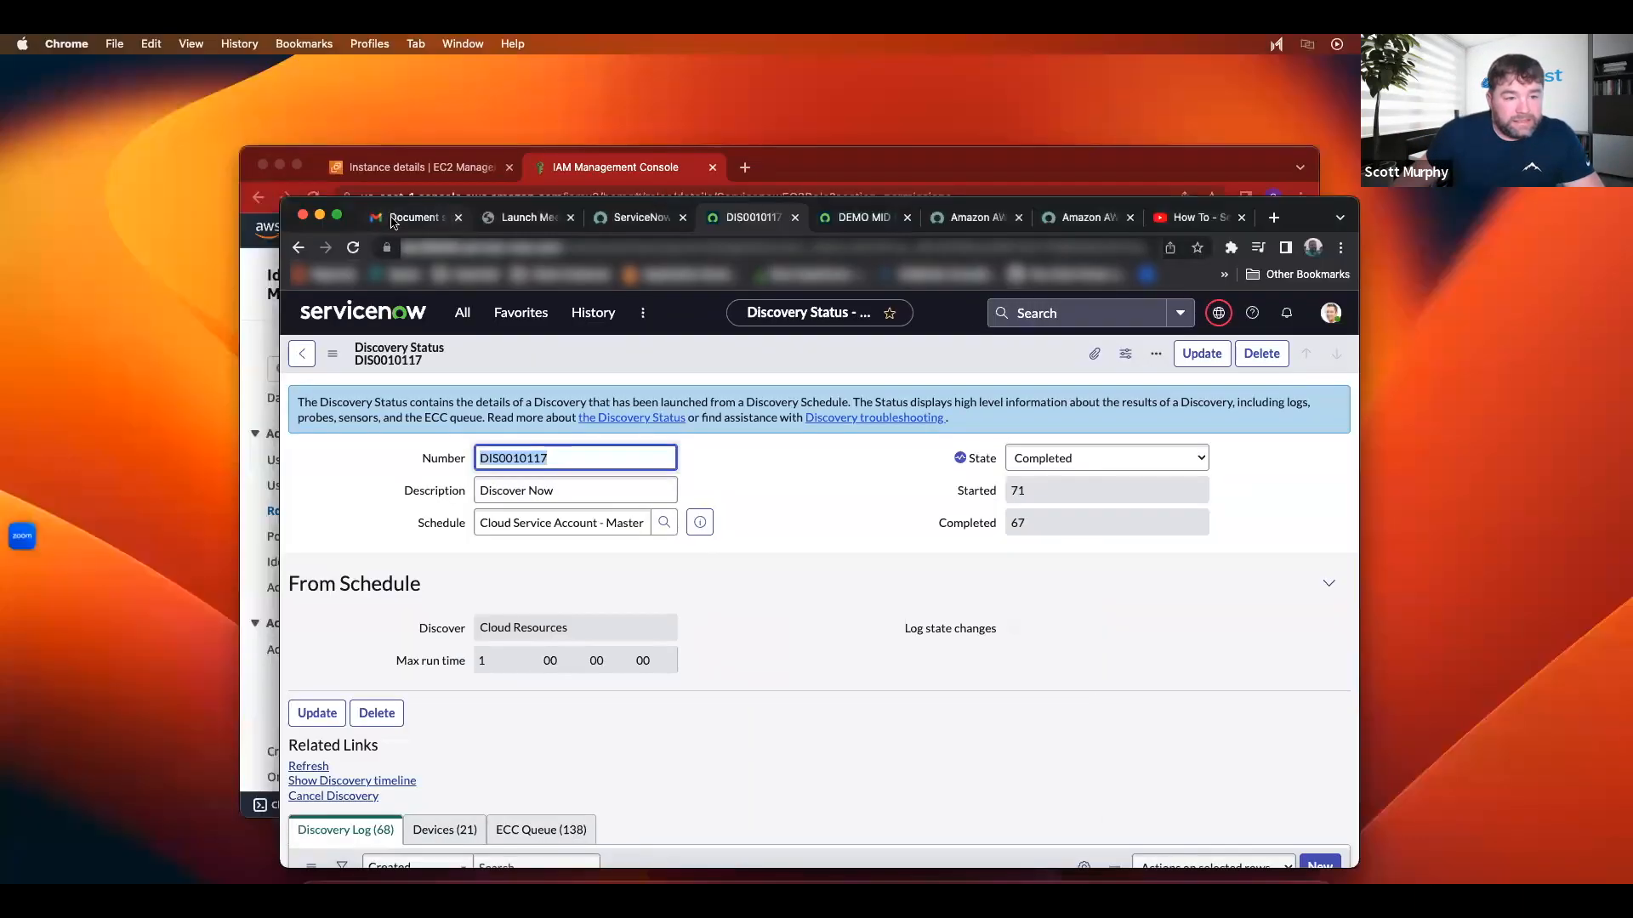
Step: Flip through the browser tabs back to the DIS0010117 discovery status page
left_click(393, 220)
left_click(502, 216)
left_click(632, 218)
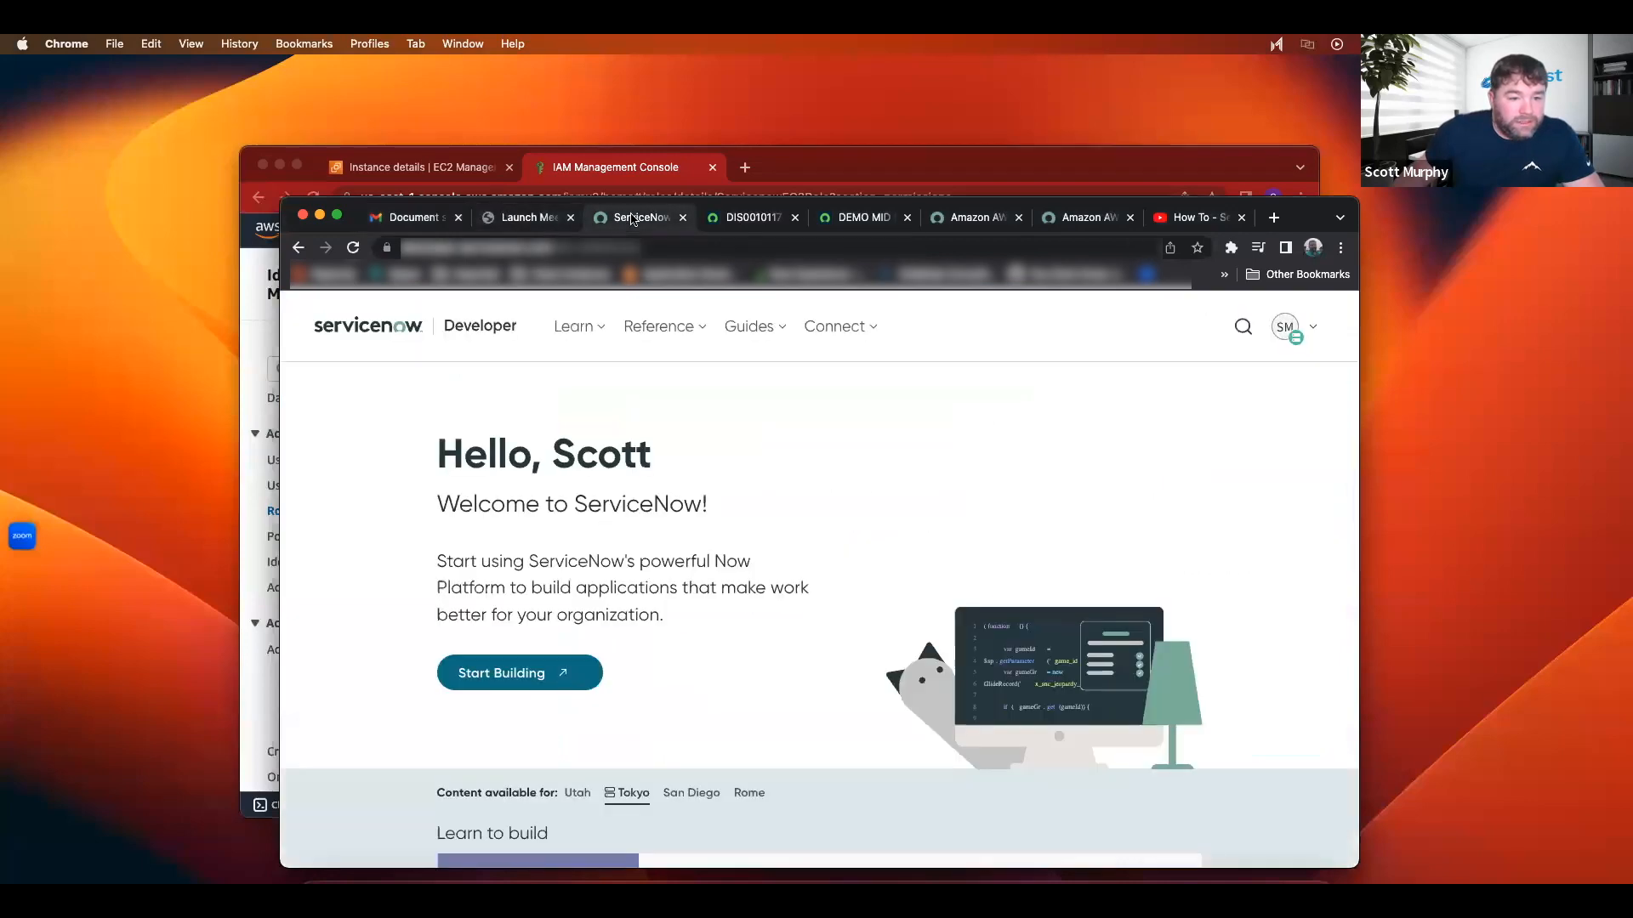
left_click(774, 219)
left_click(868, 219)
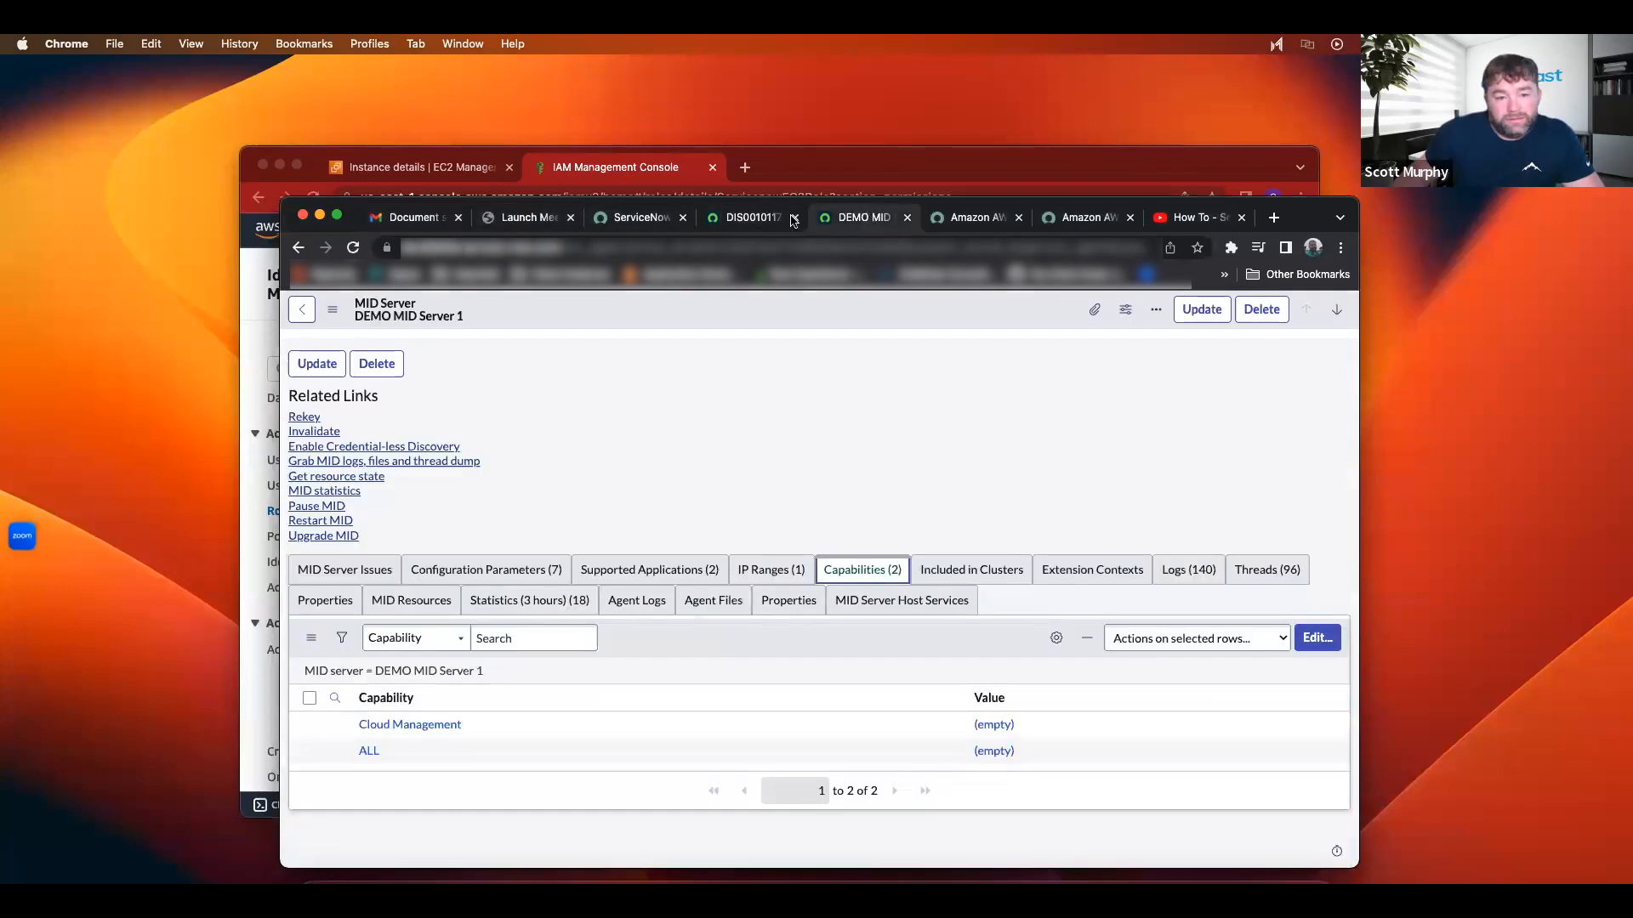
left_click(789, 220)
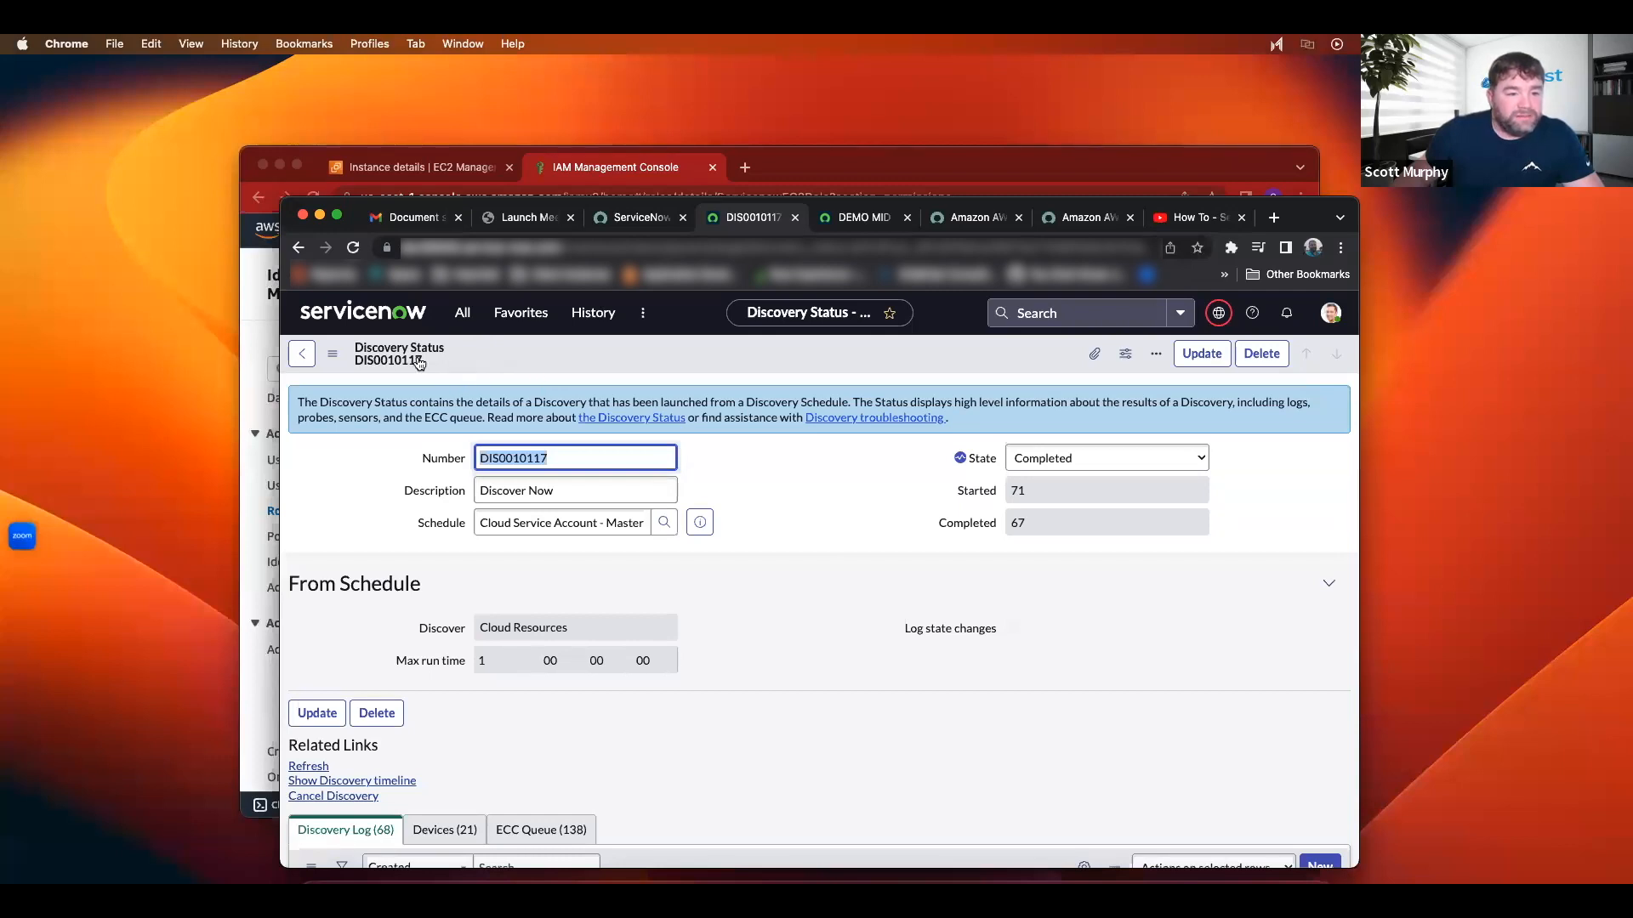
Step: Filter the application navigator on 'cloud resource'
key("ctrl+alt+c")
type("d")
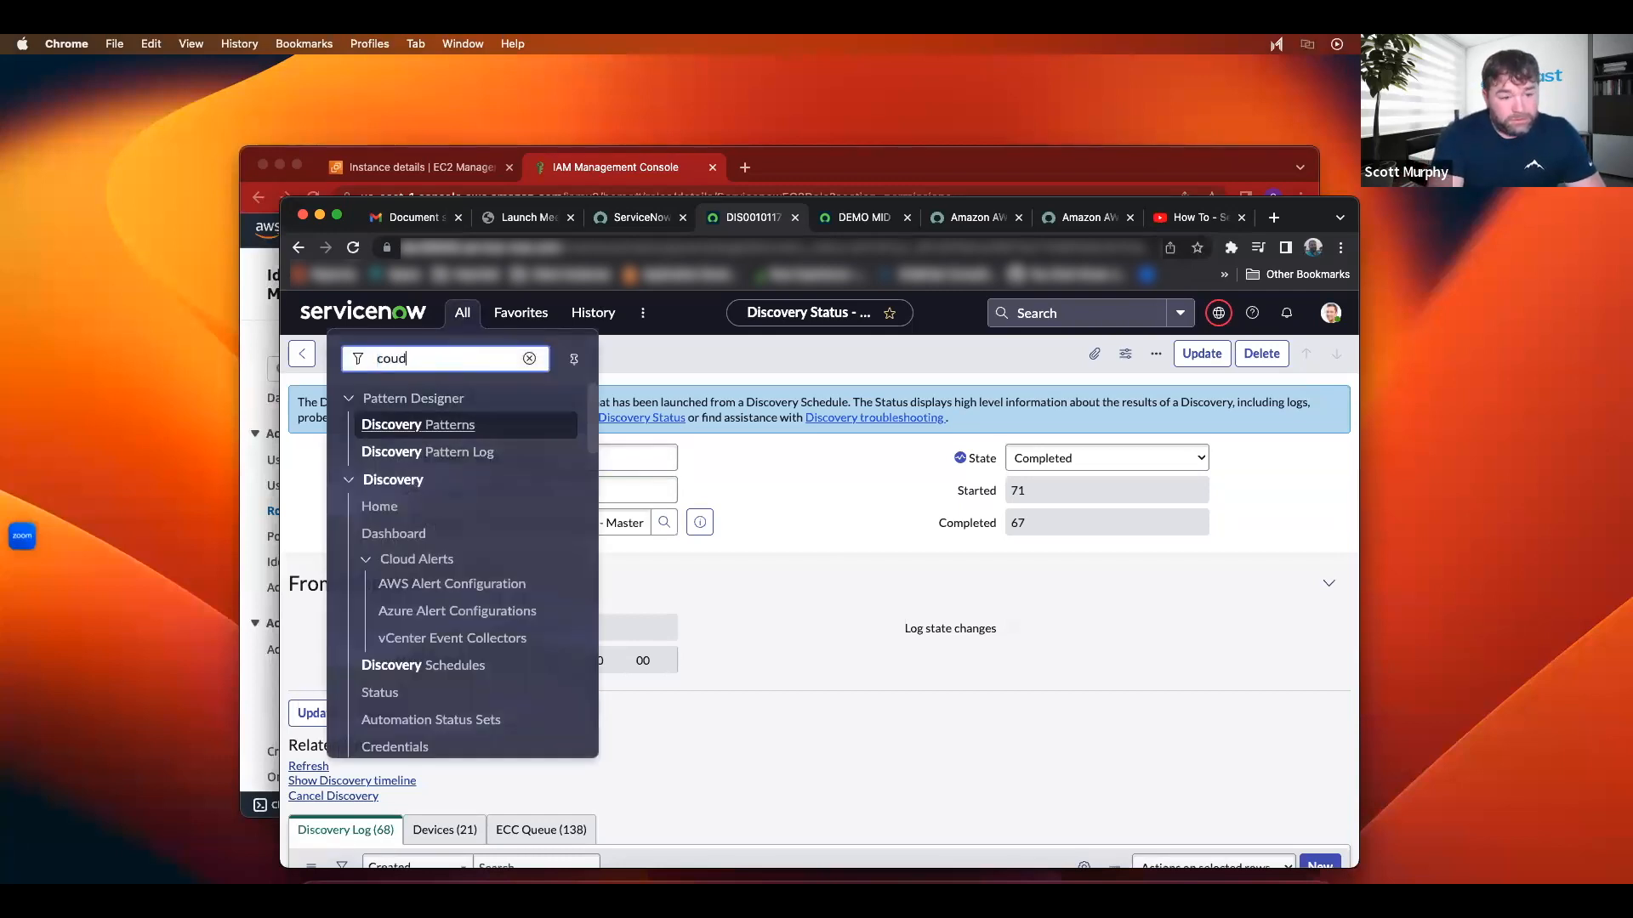
key("BackSpace")
key("BackSpace")
type("ud ")
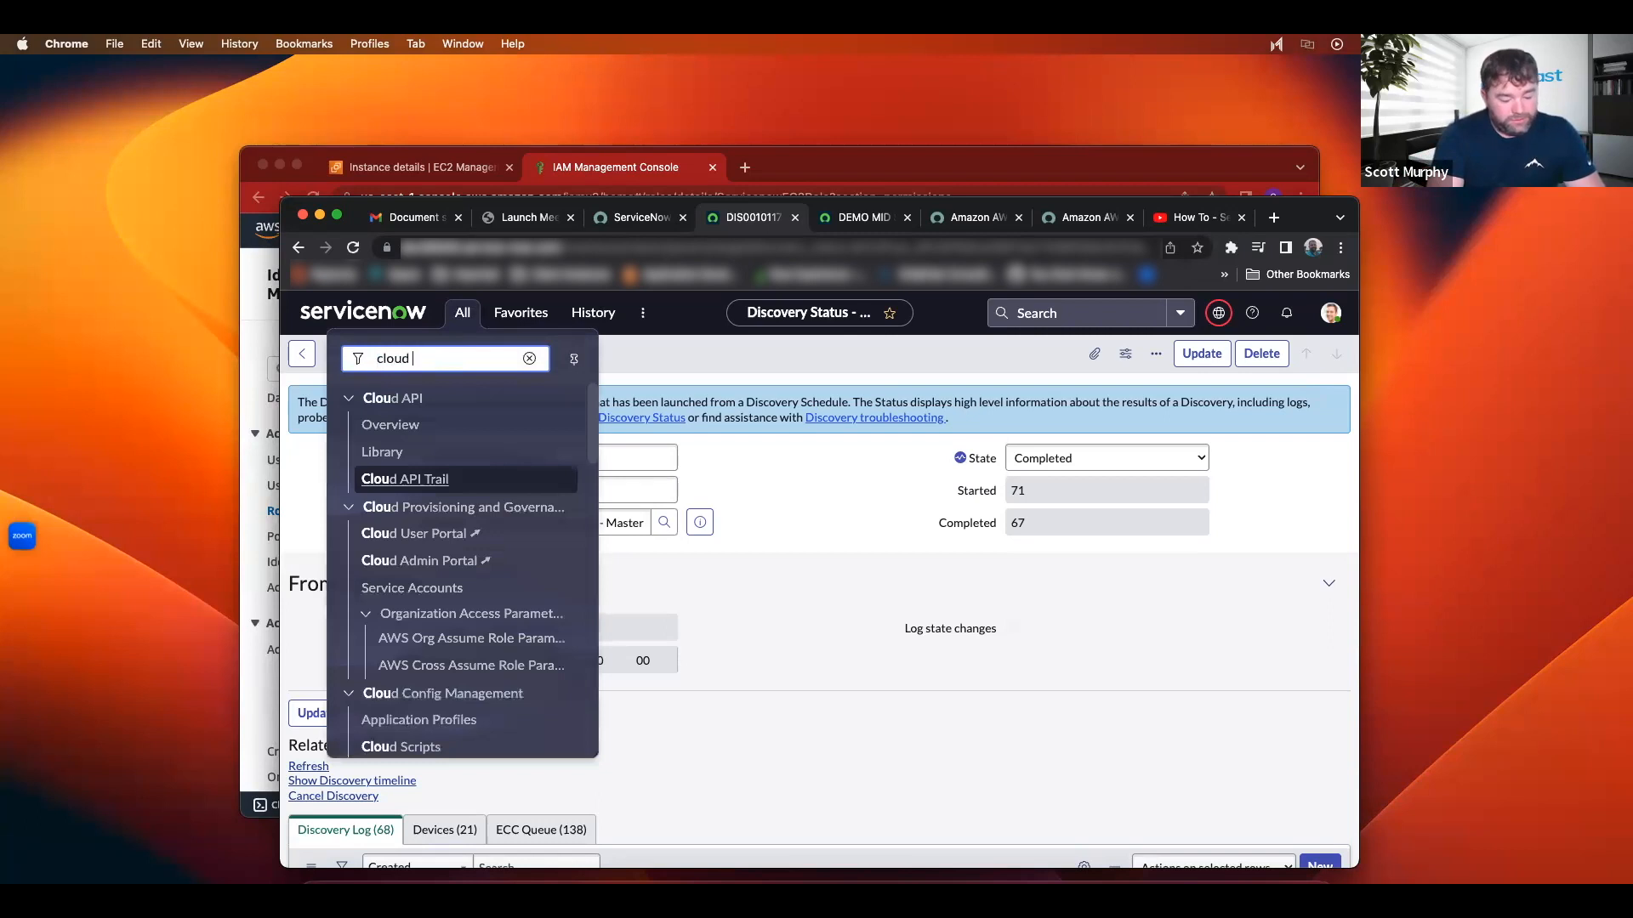
type("resourc")
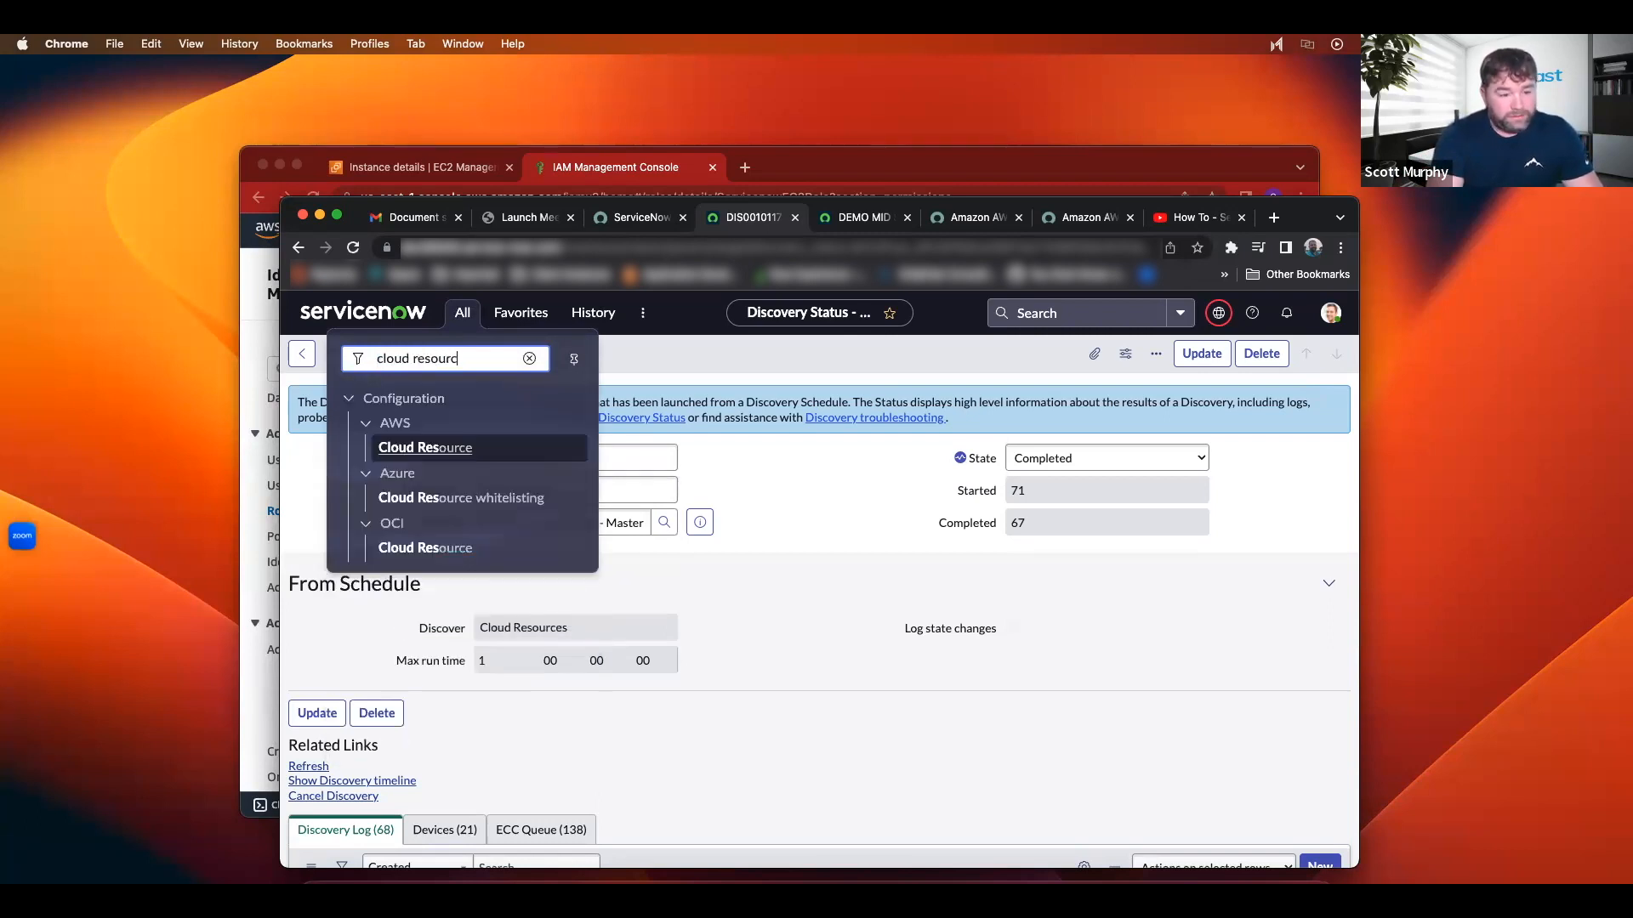
type("e")
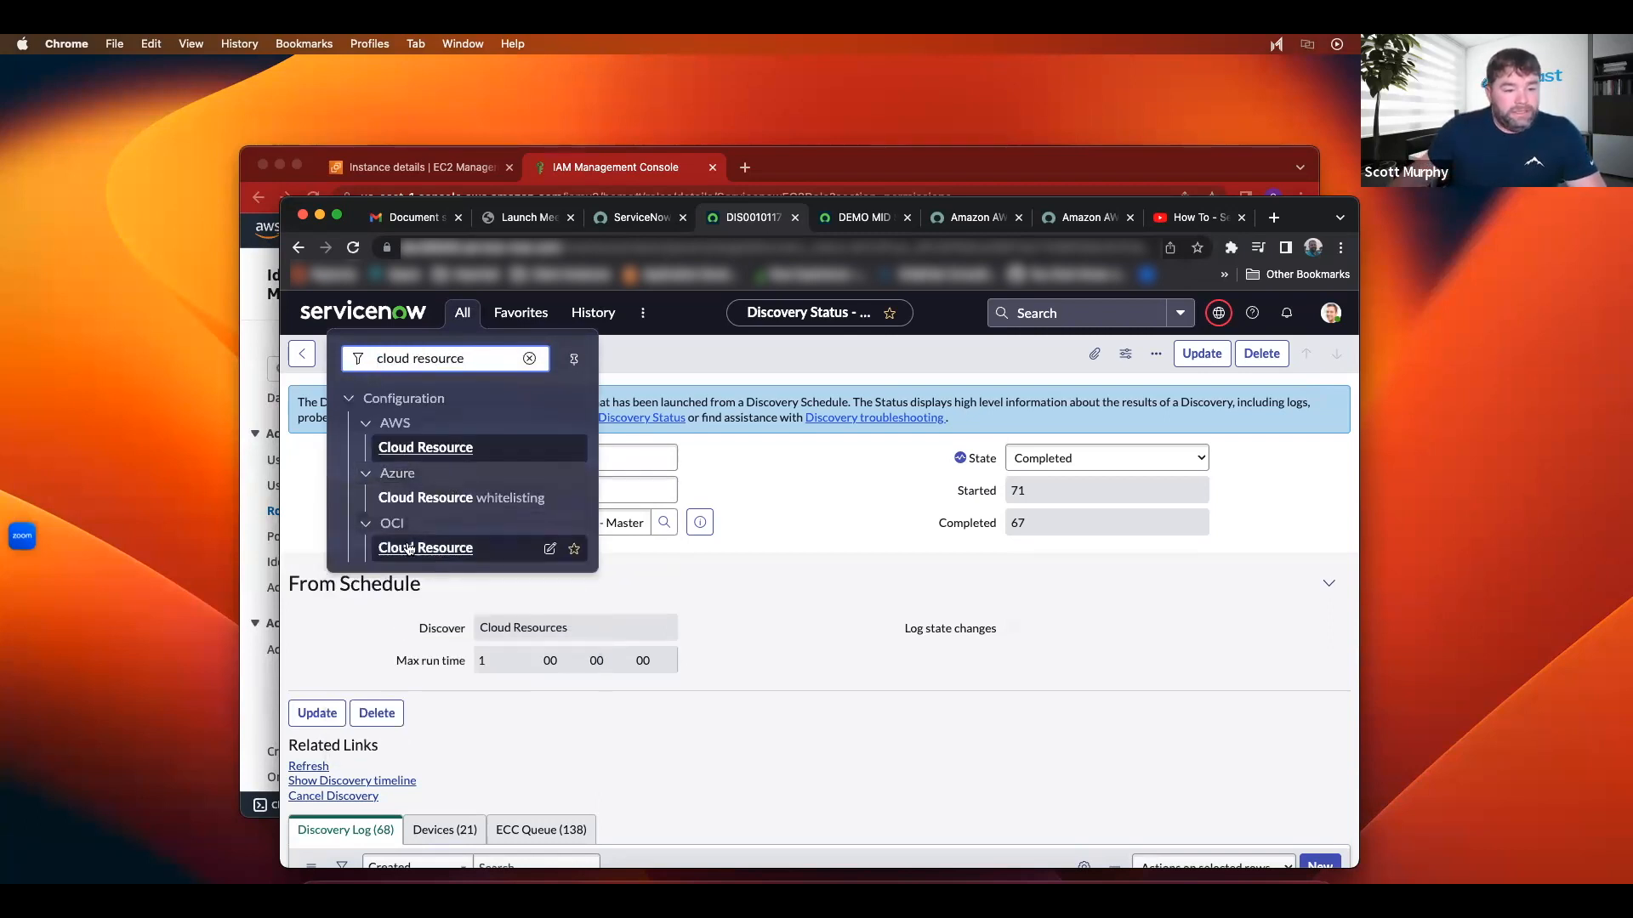
Step: Open and review the AWS Cloud Resource list of 16 discovered resources
left_click(420, 451)
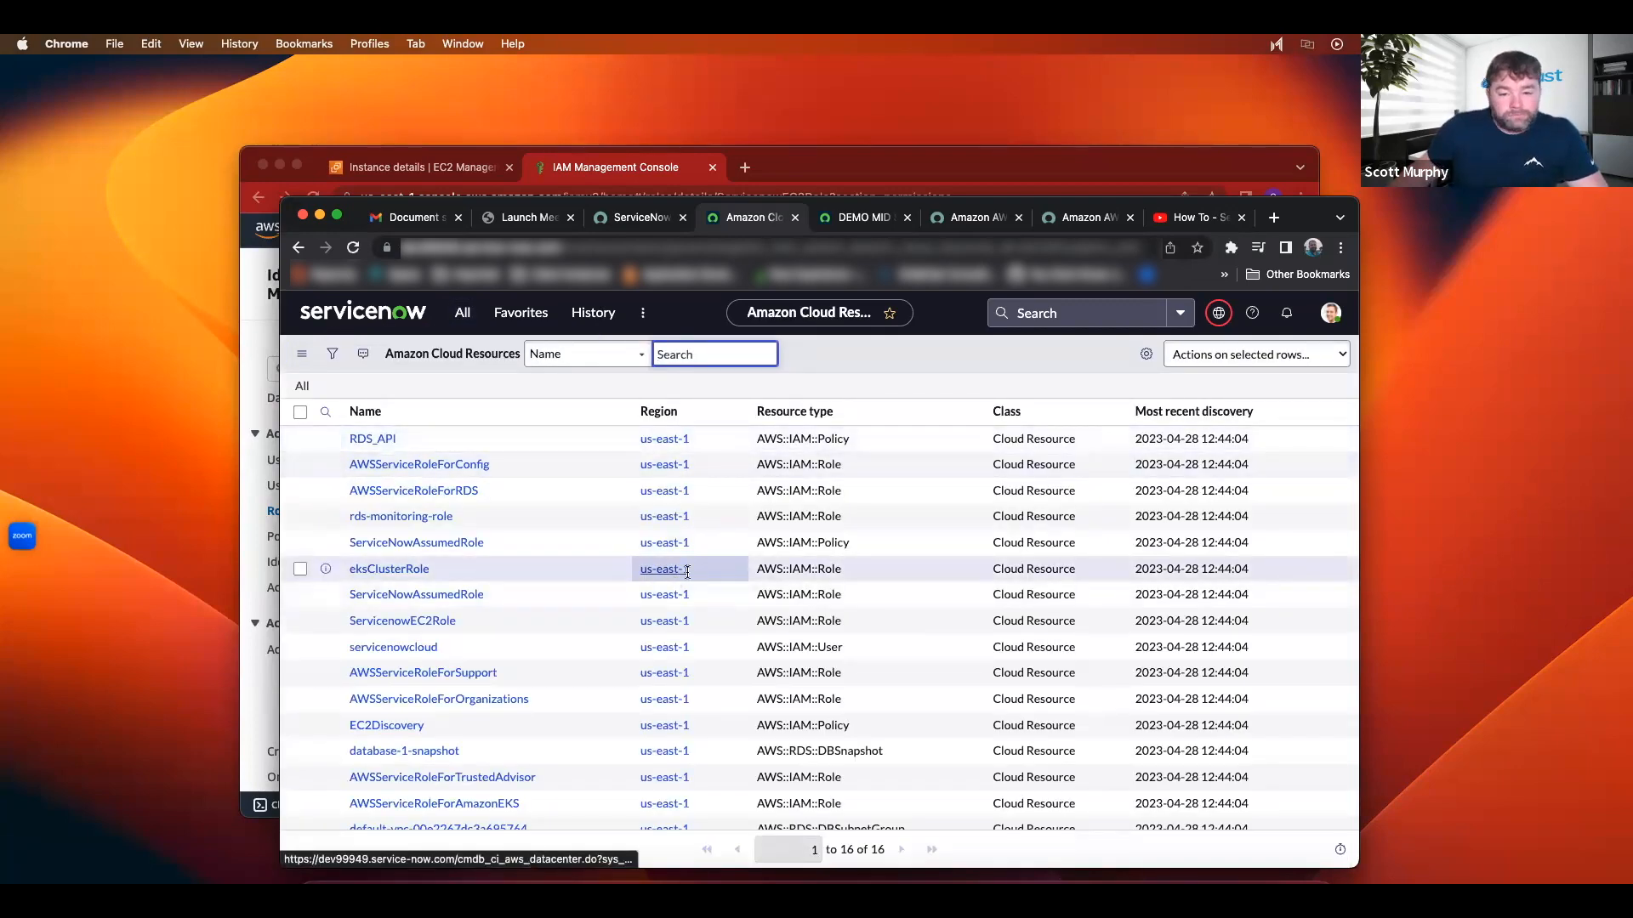
scroll(998, 566, "down", 1)
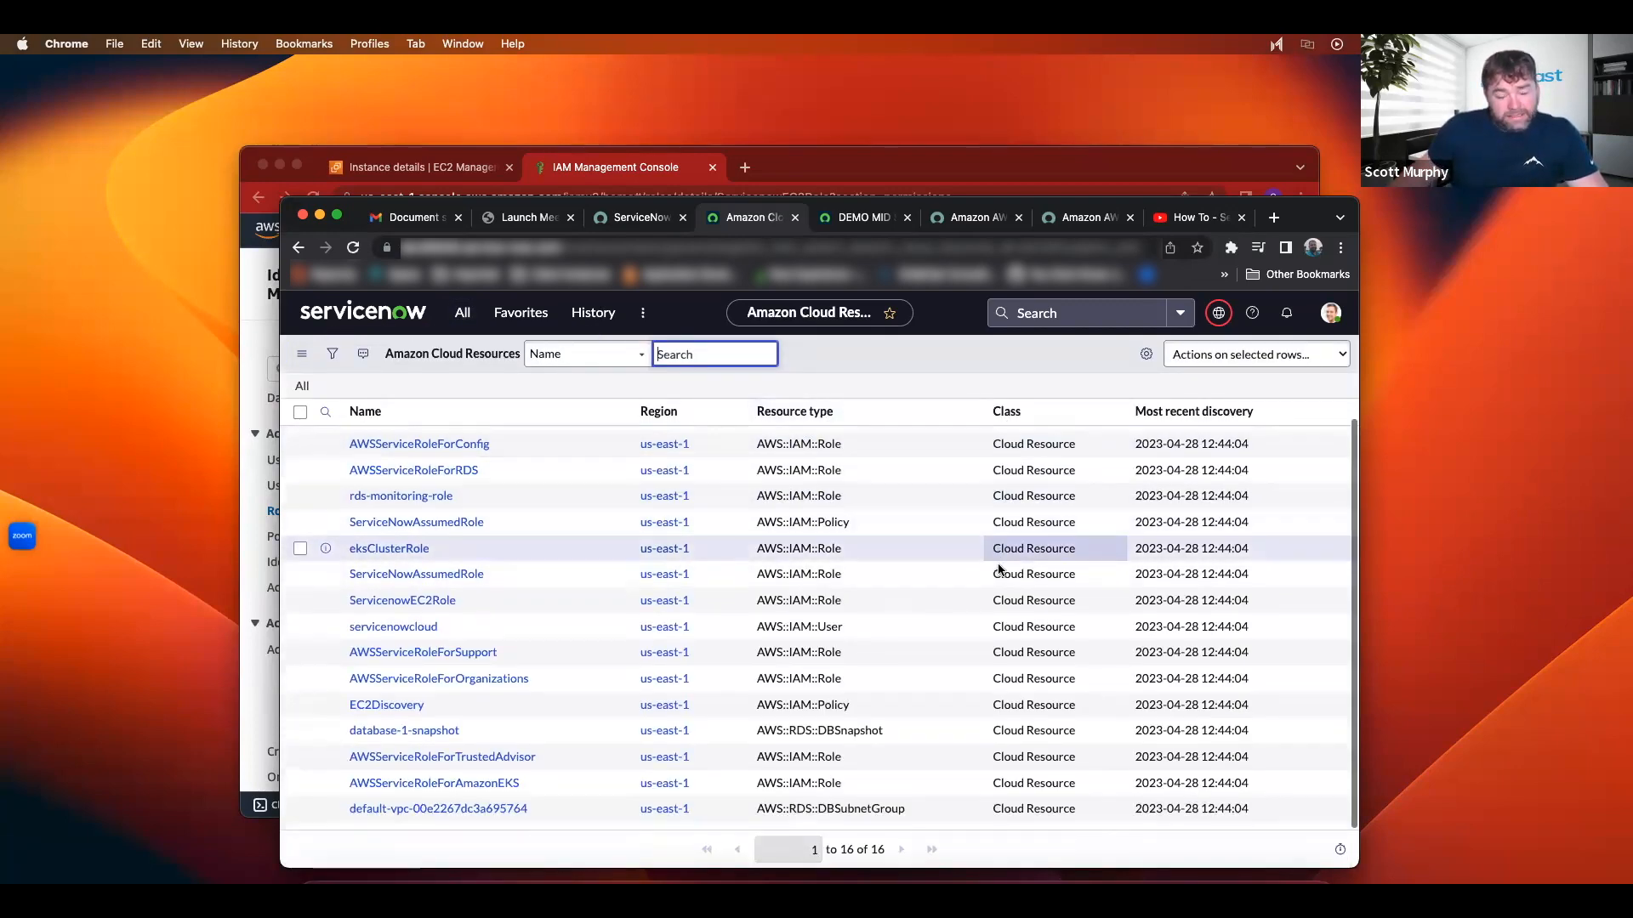
scroll(993, 561, "up", 1)
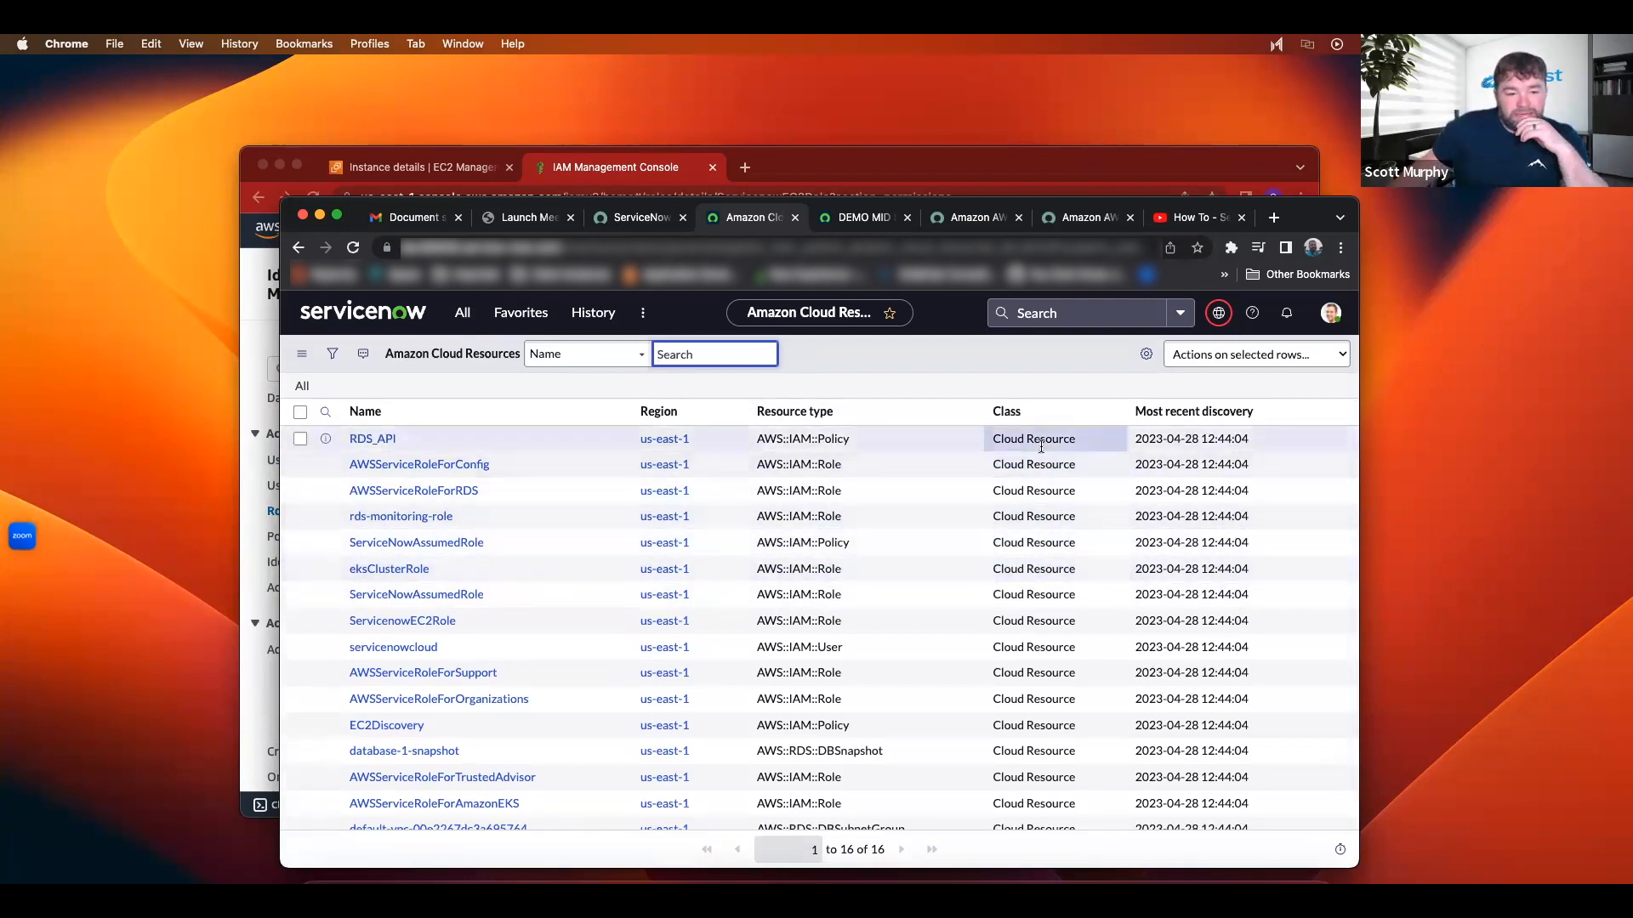
scroll(935, 556, "down", 1)
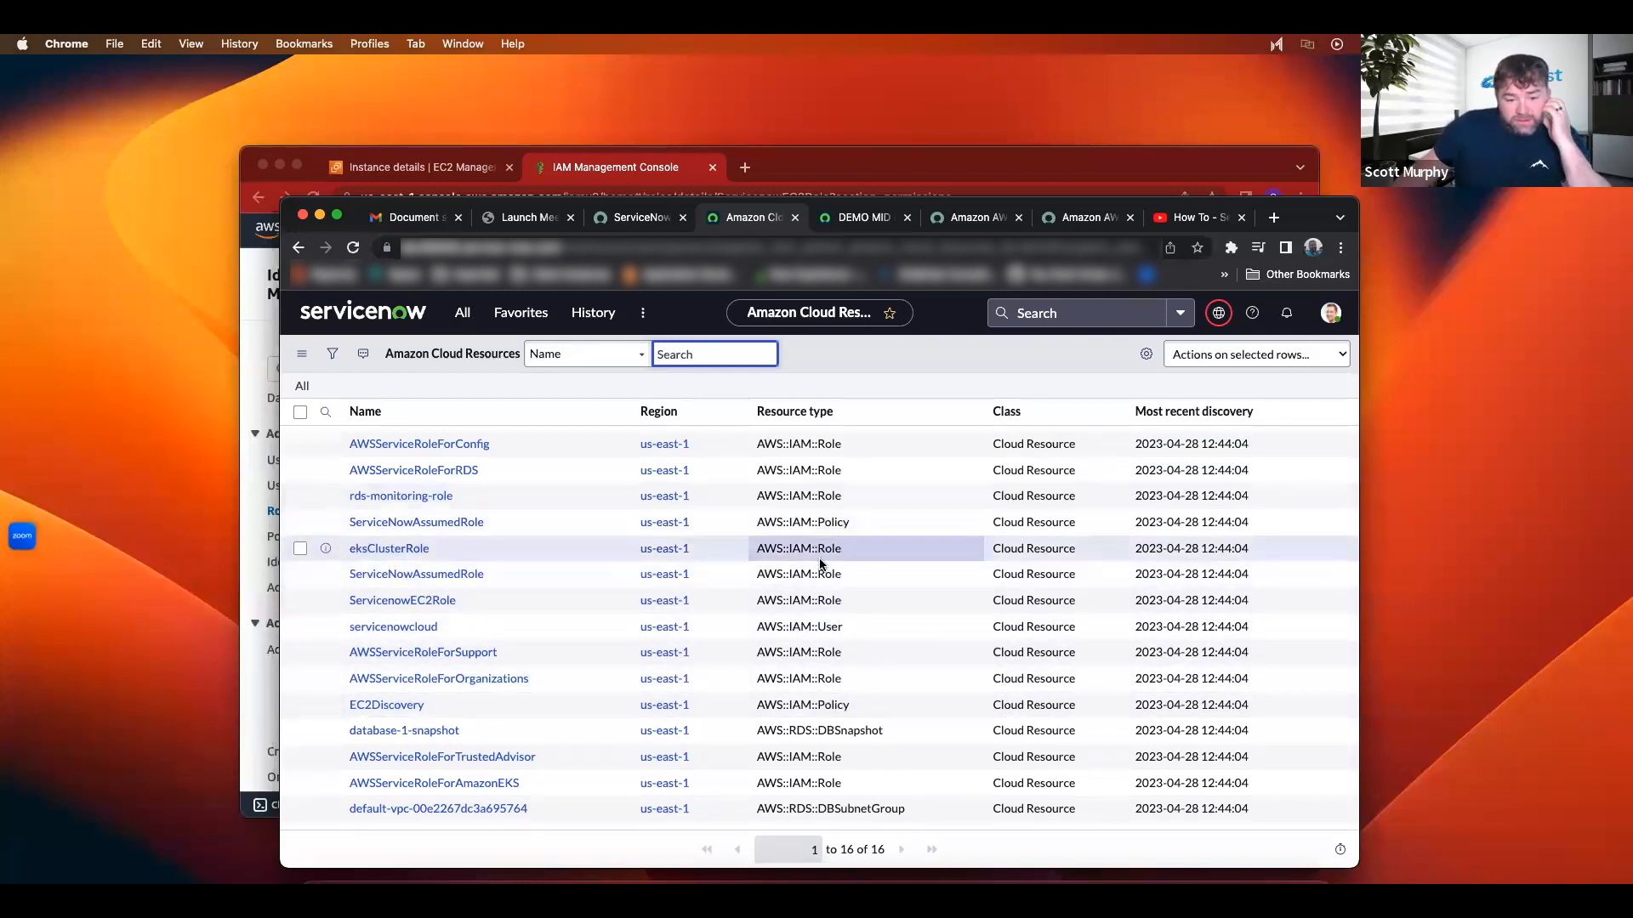
scroll(820, 564, "up", 1)
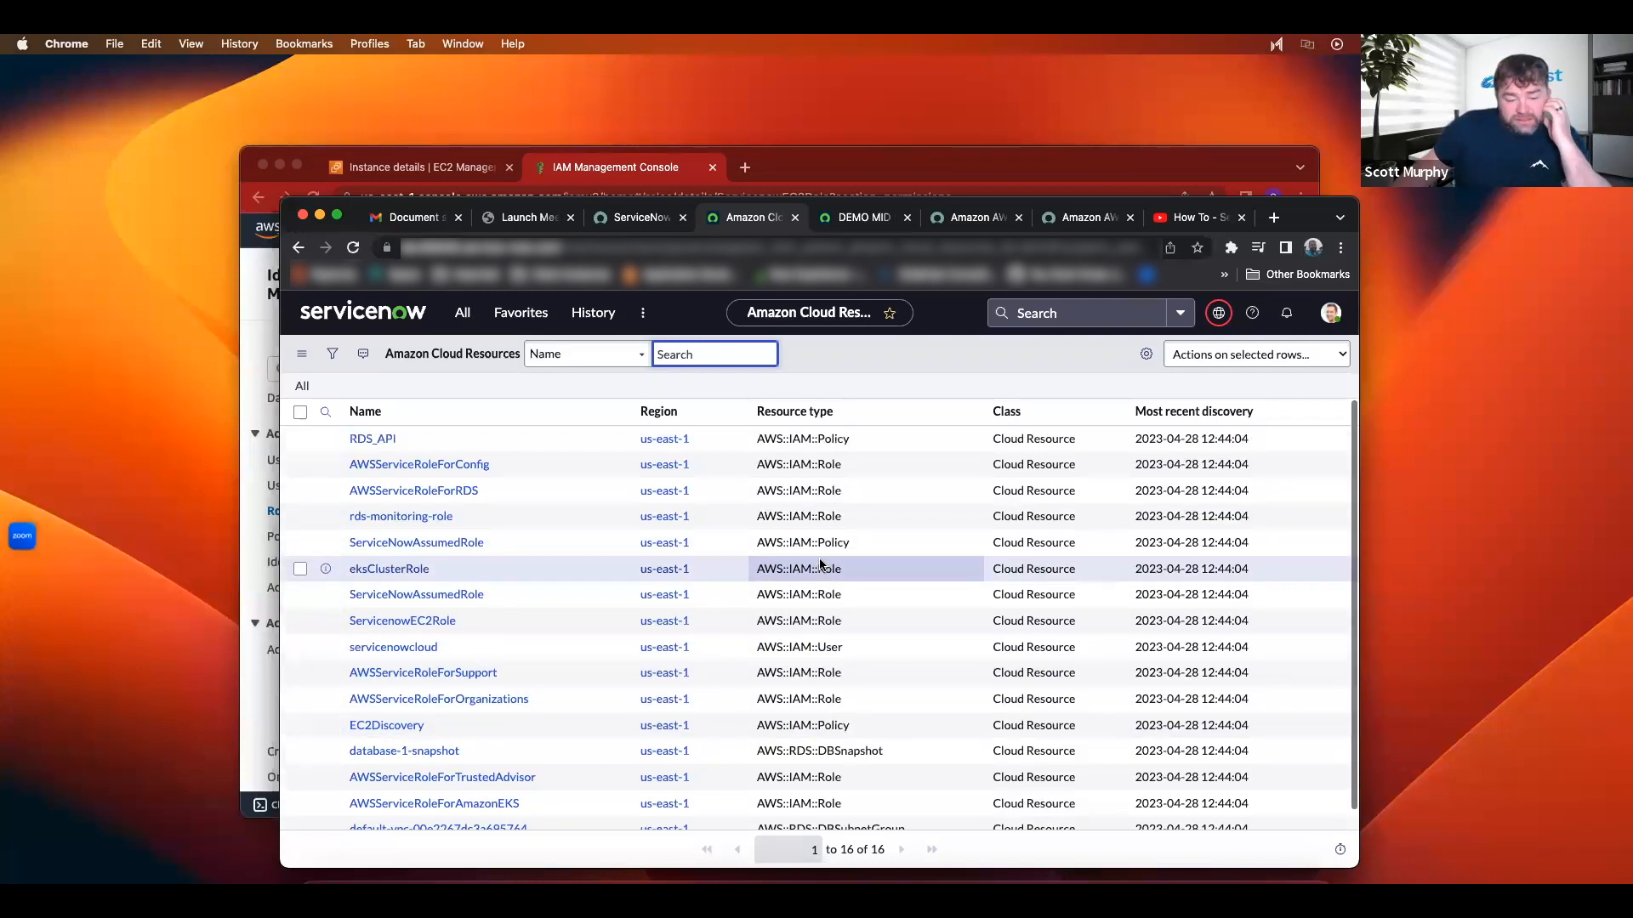
Step: Filter the navigator on 'aws' and open the AWS Virtual Machine Instances list
left_click(462, 313)
left_click(430, 356)
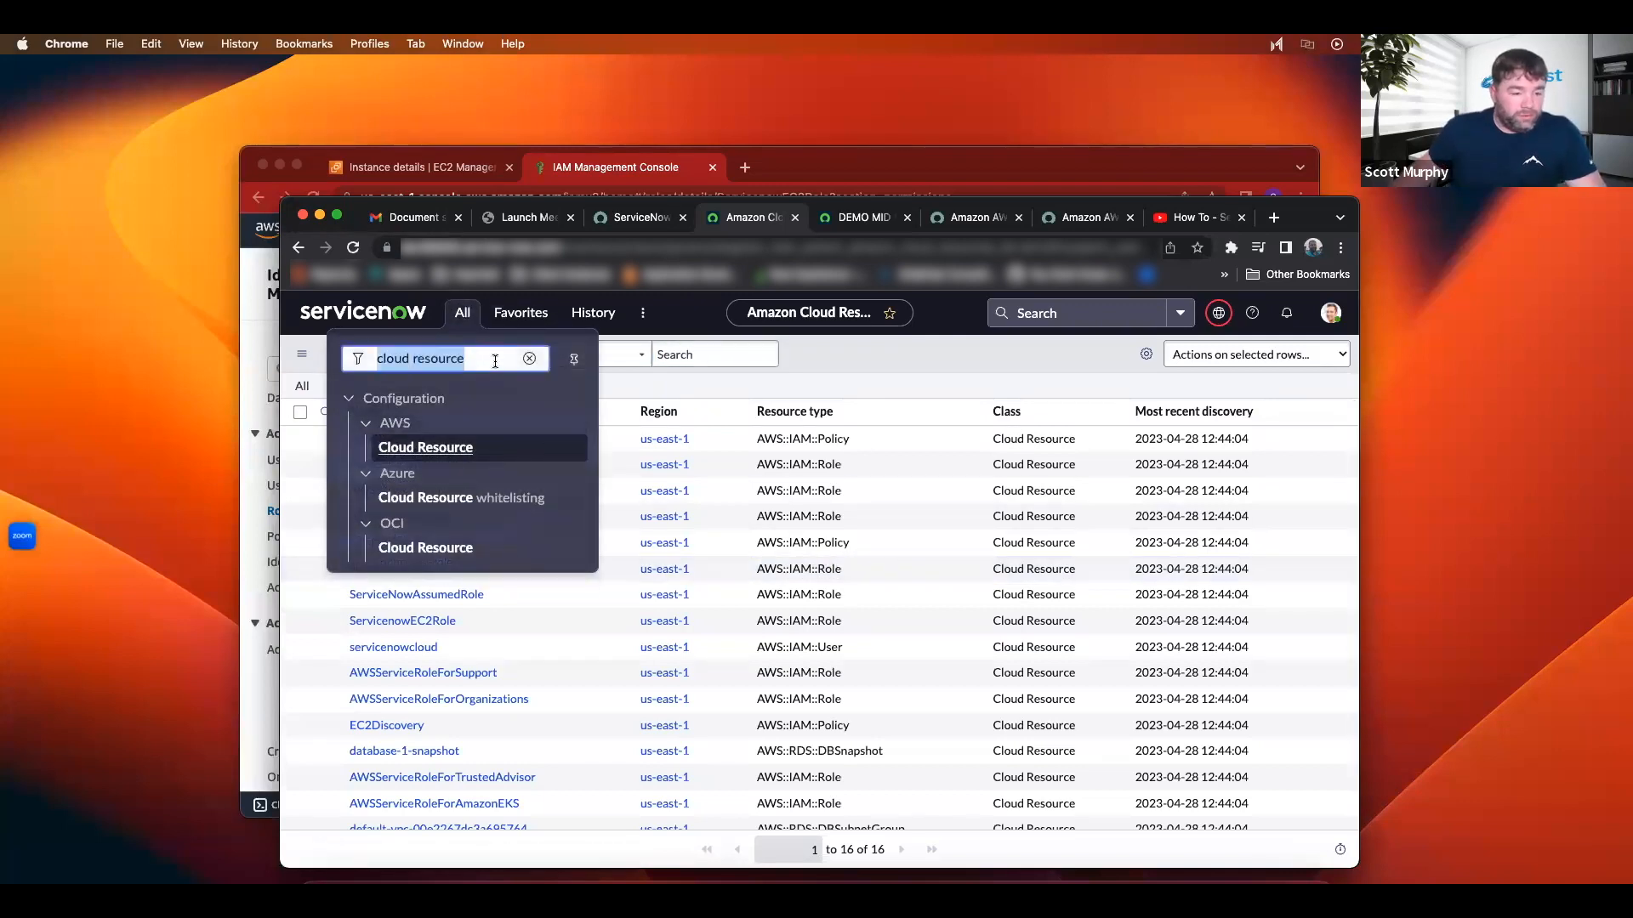
key("BackSpace")
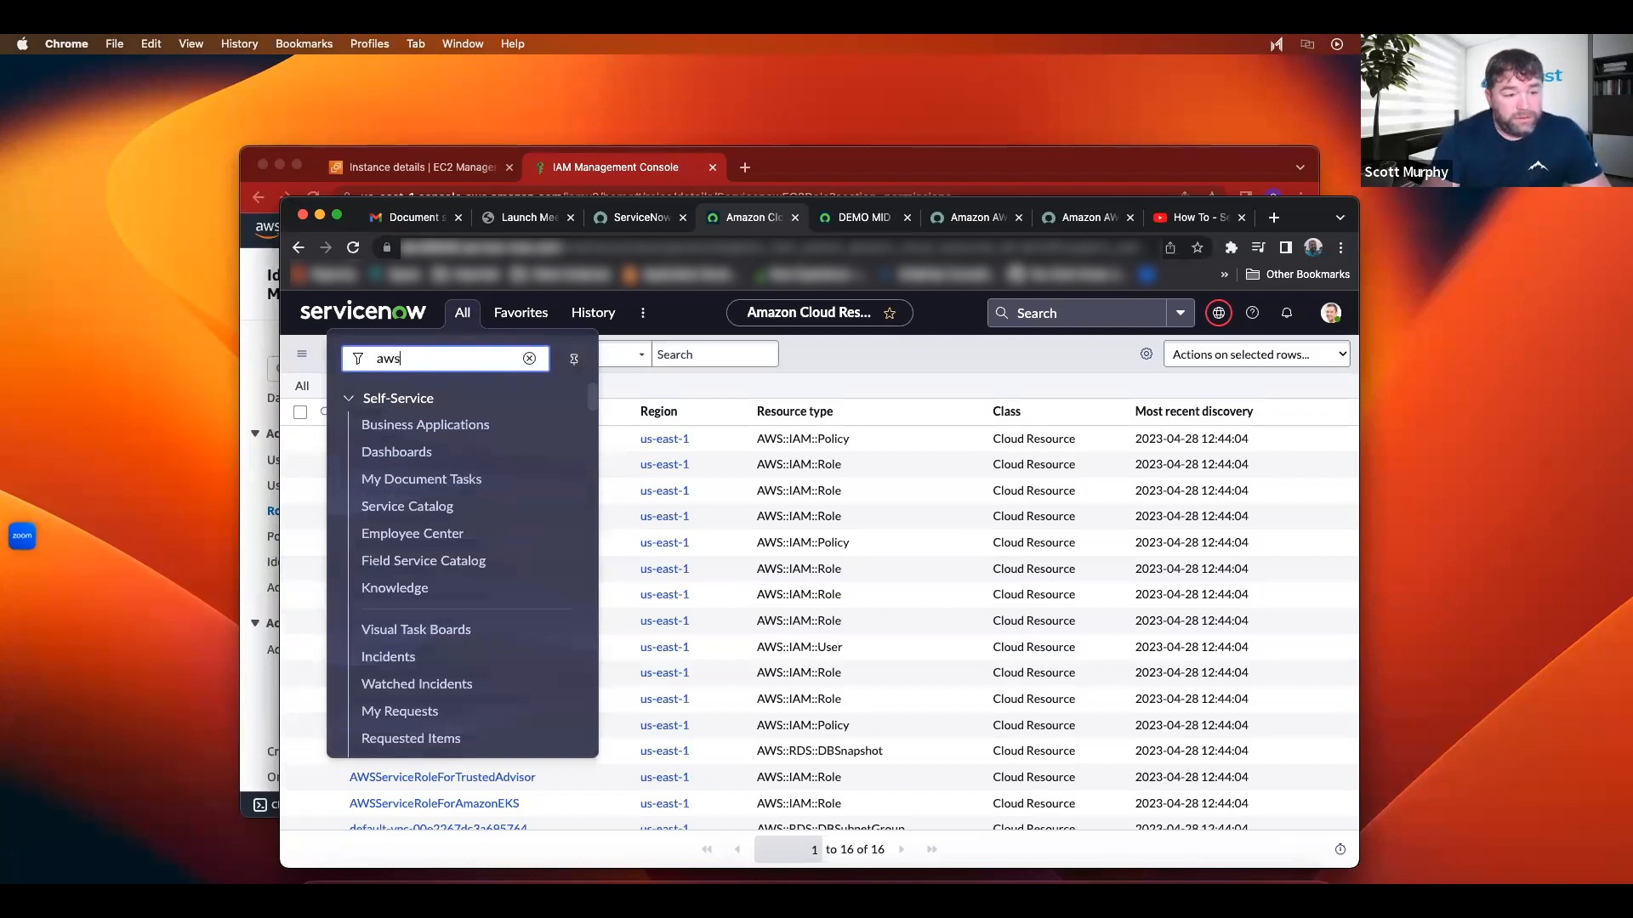
type("aws")
scroll(444, 663, "down", 5)
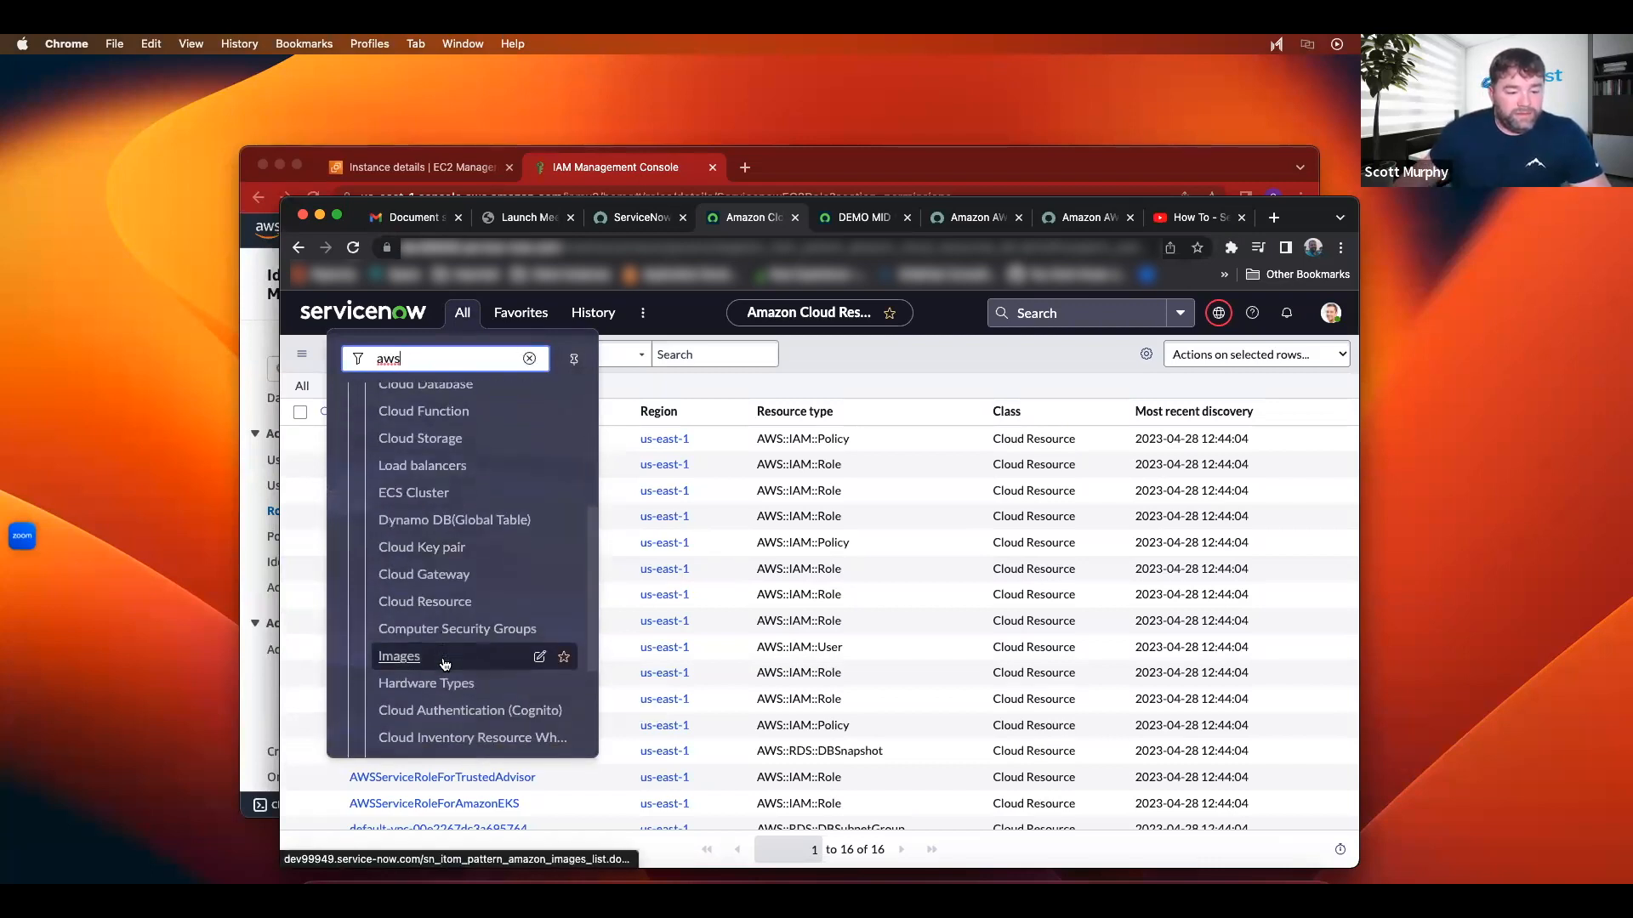
scroll(445, 663, "up", 3)
left_click(461, 534)
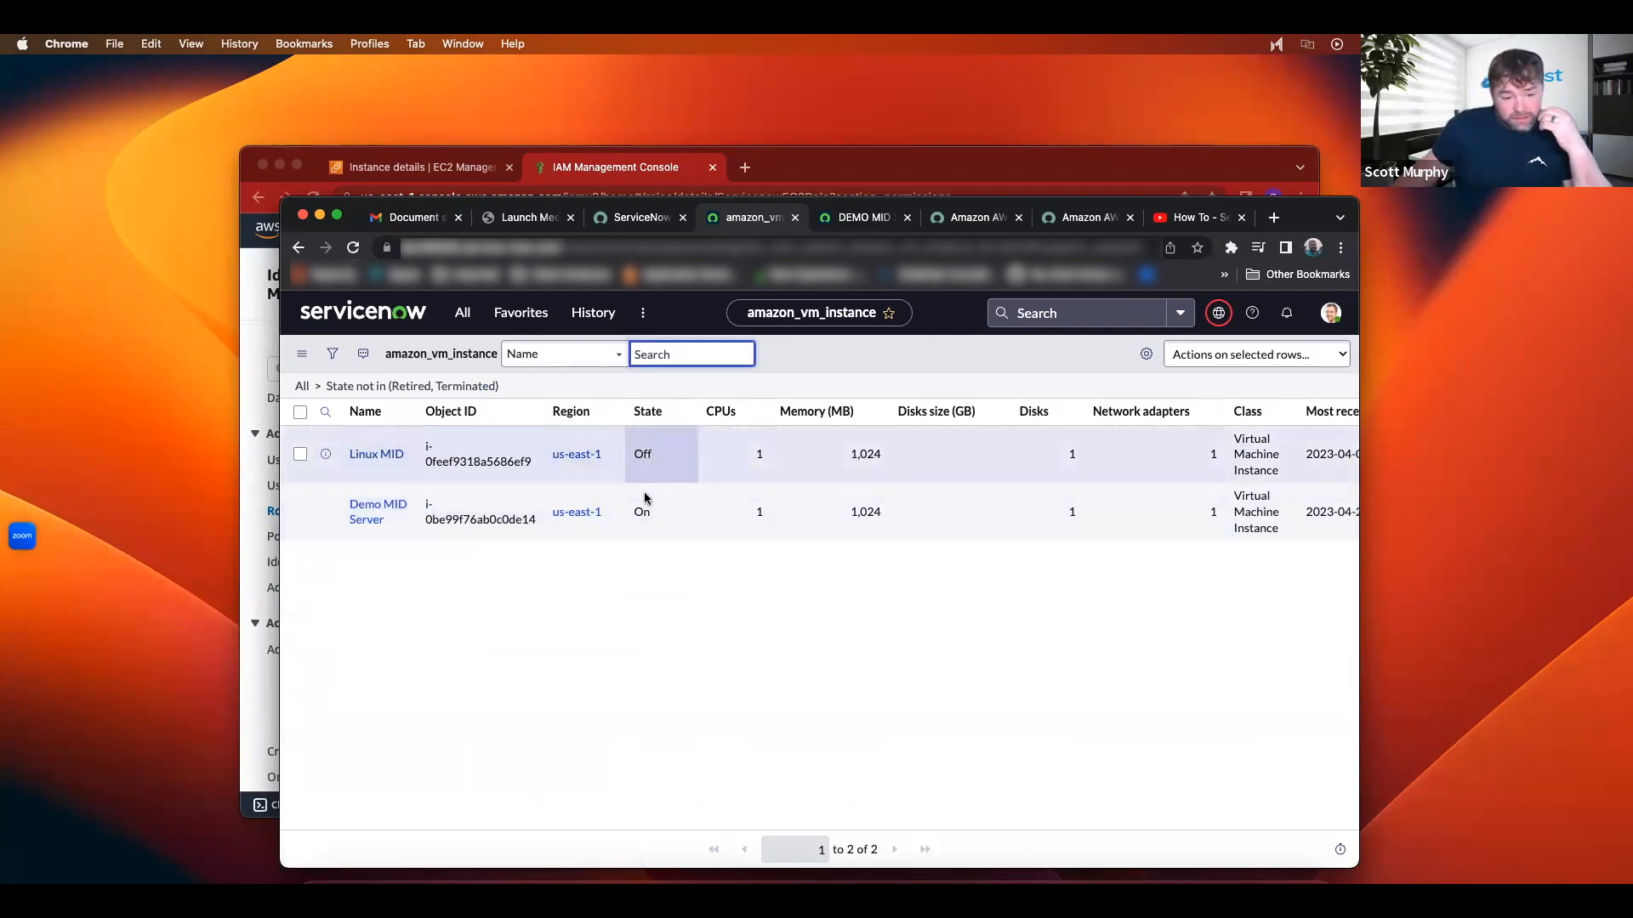
scroll(955, 515, "right", 3)
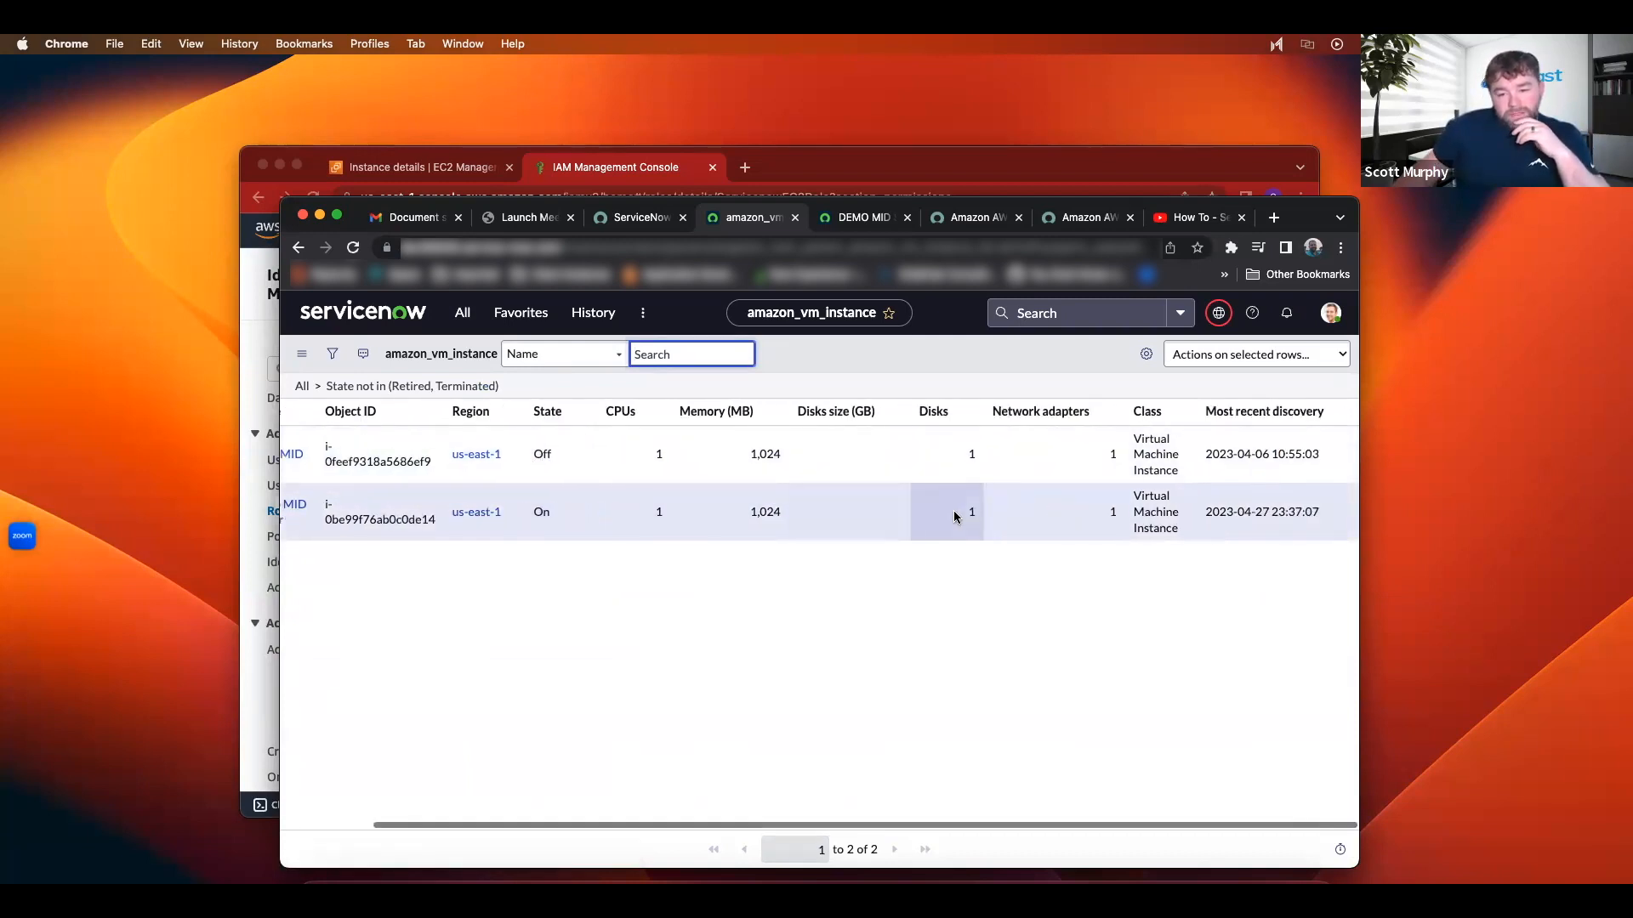
scroll(957, 515, "left", 3)
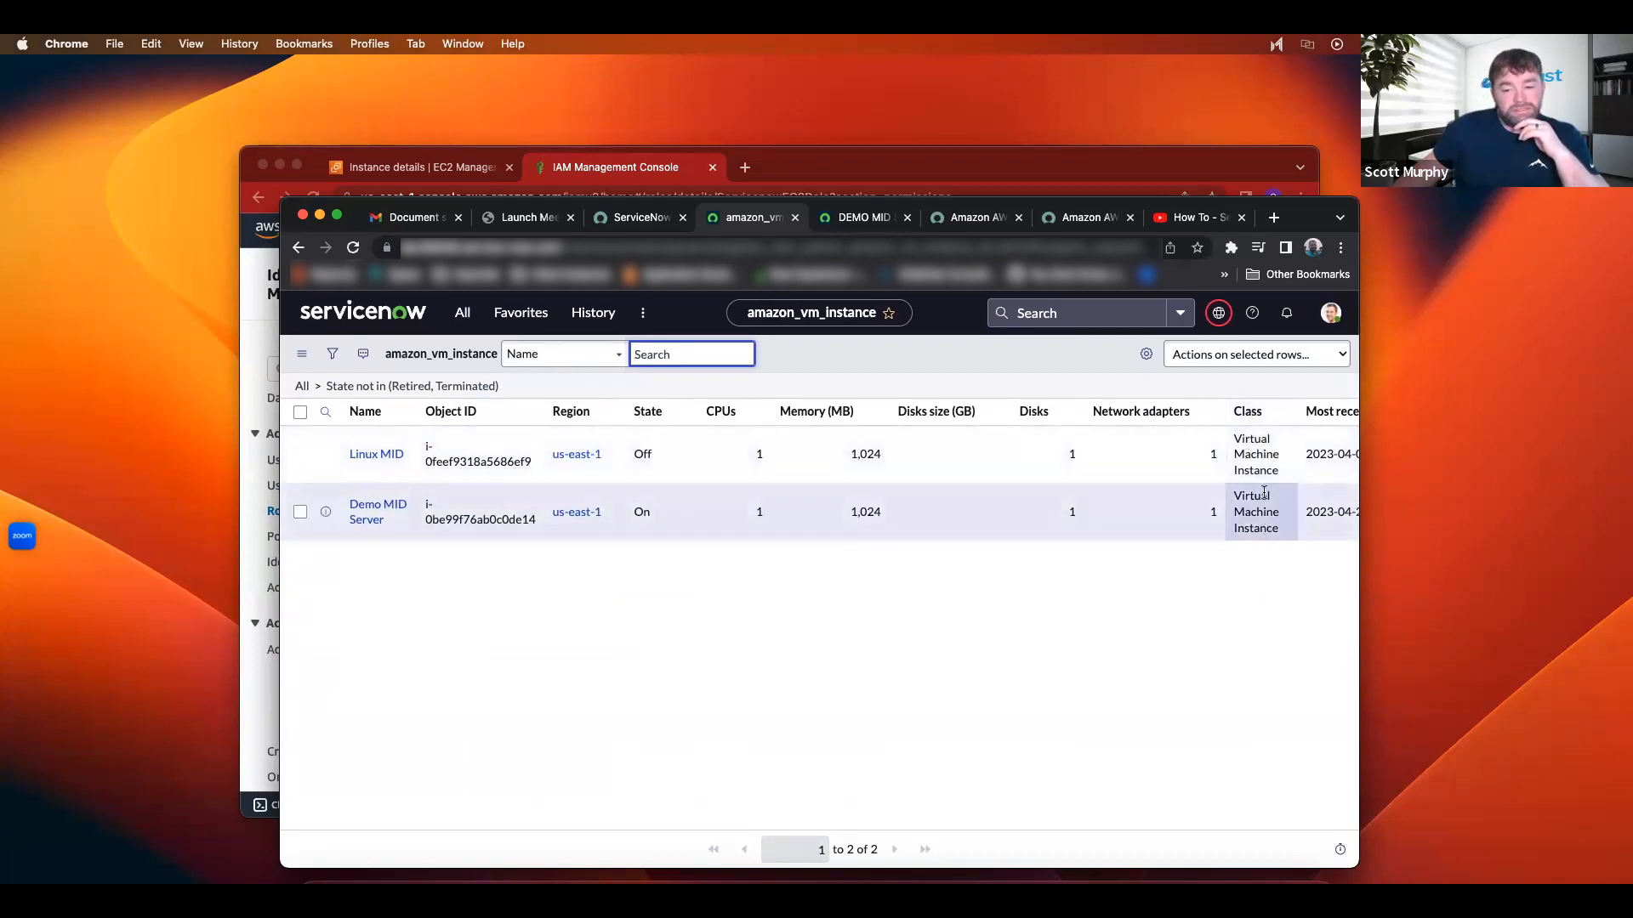
left_click(628, 167)
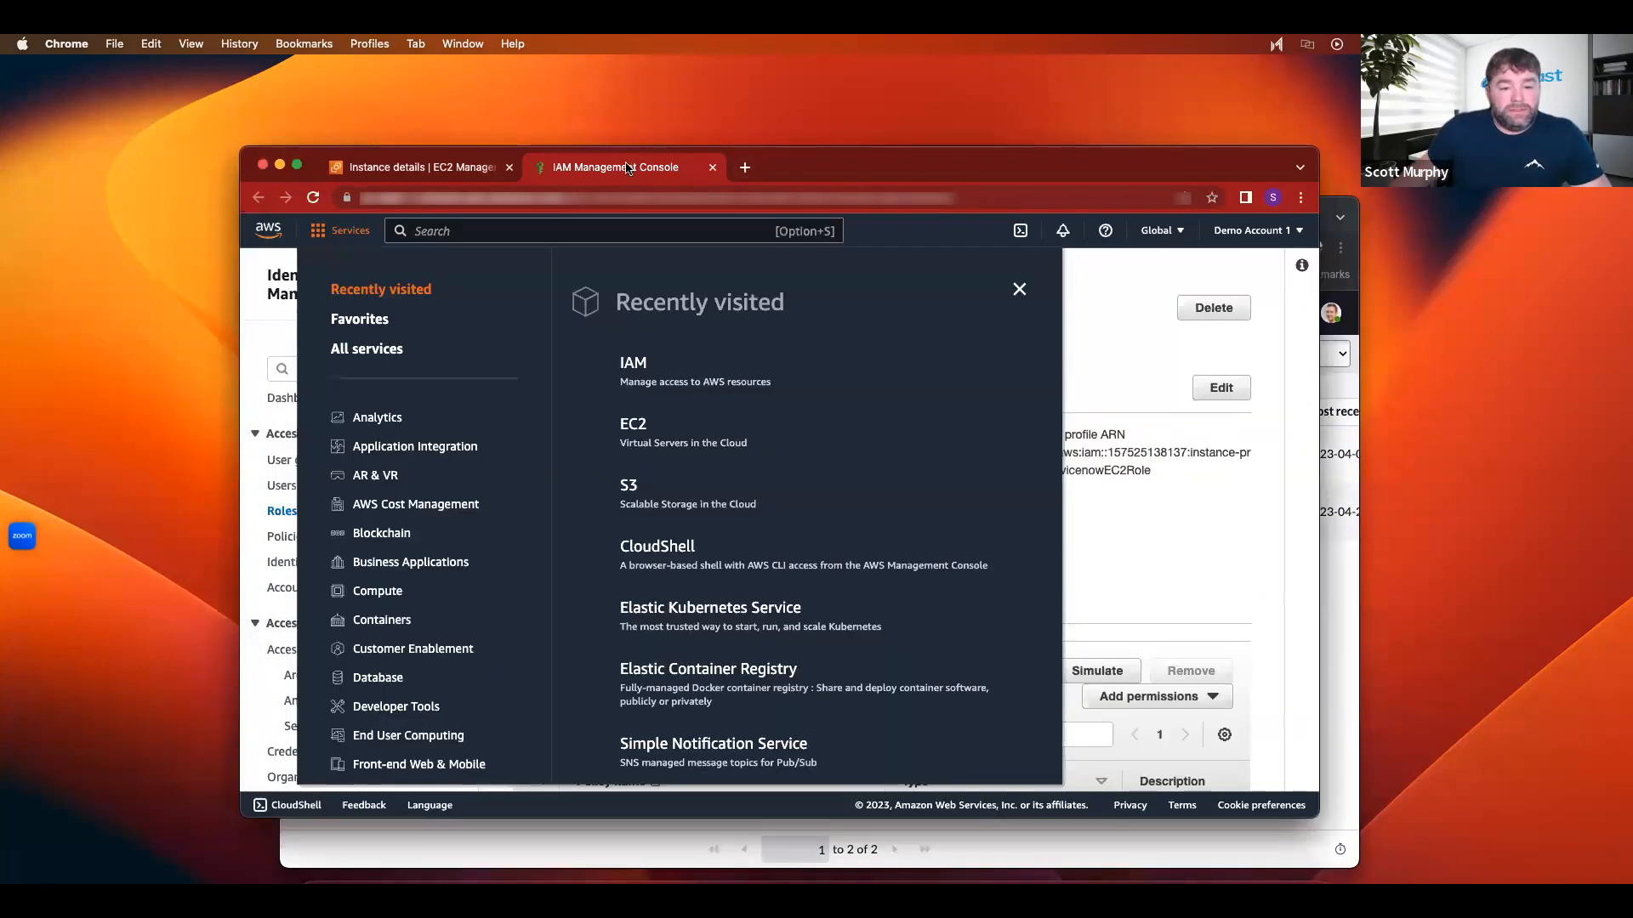
Step: Close the AWS Services menu and refresh the RDS Databases list to check stw-db
left_click(415, 170)
left_click(602, 170)
left_click(1119, 527)
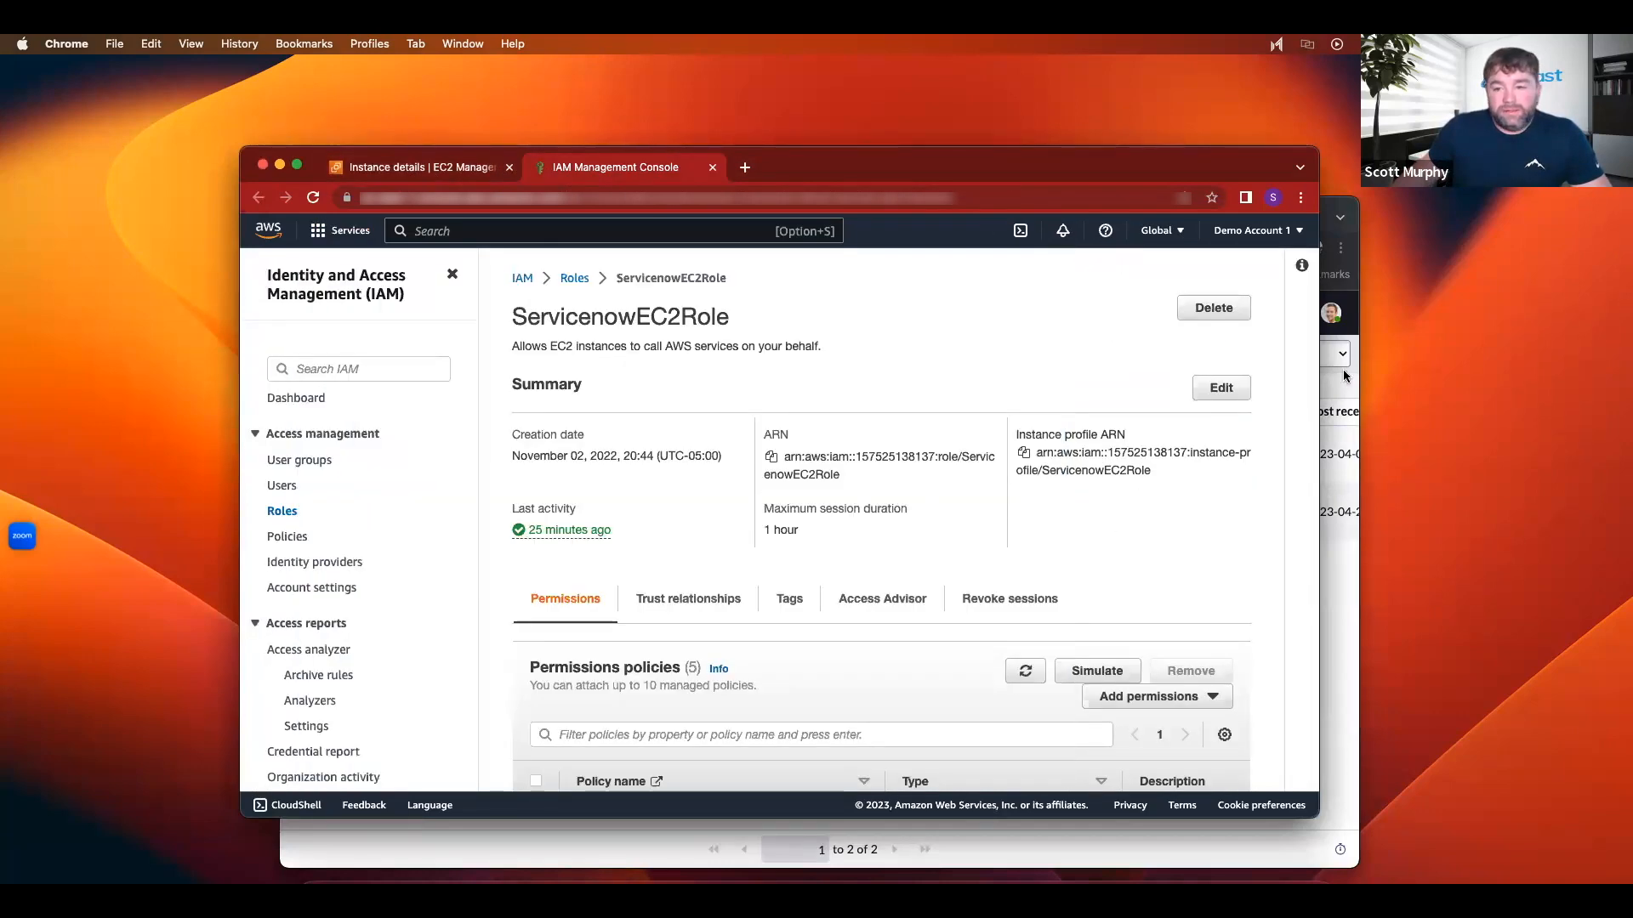
key("ctrl+Right")
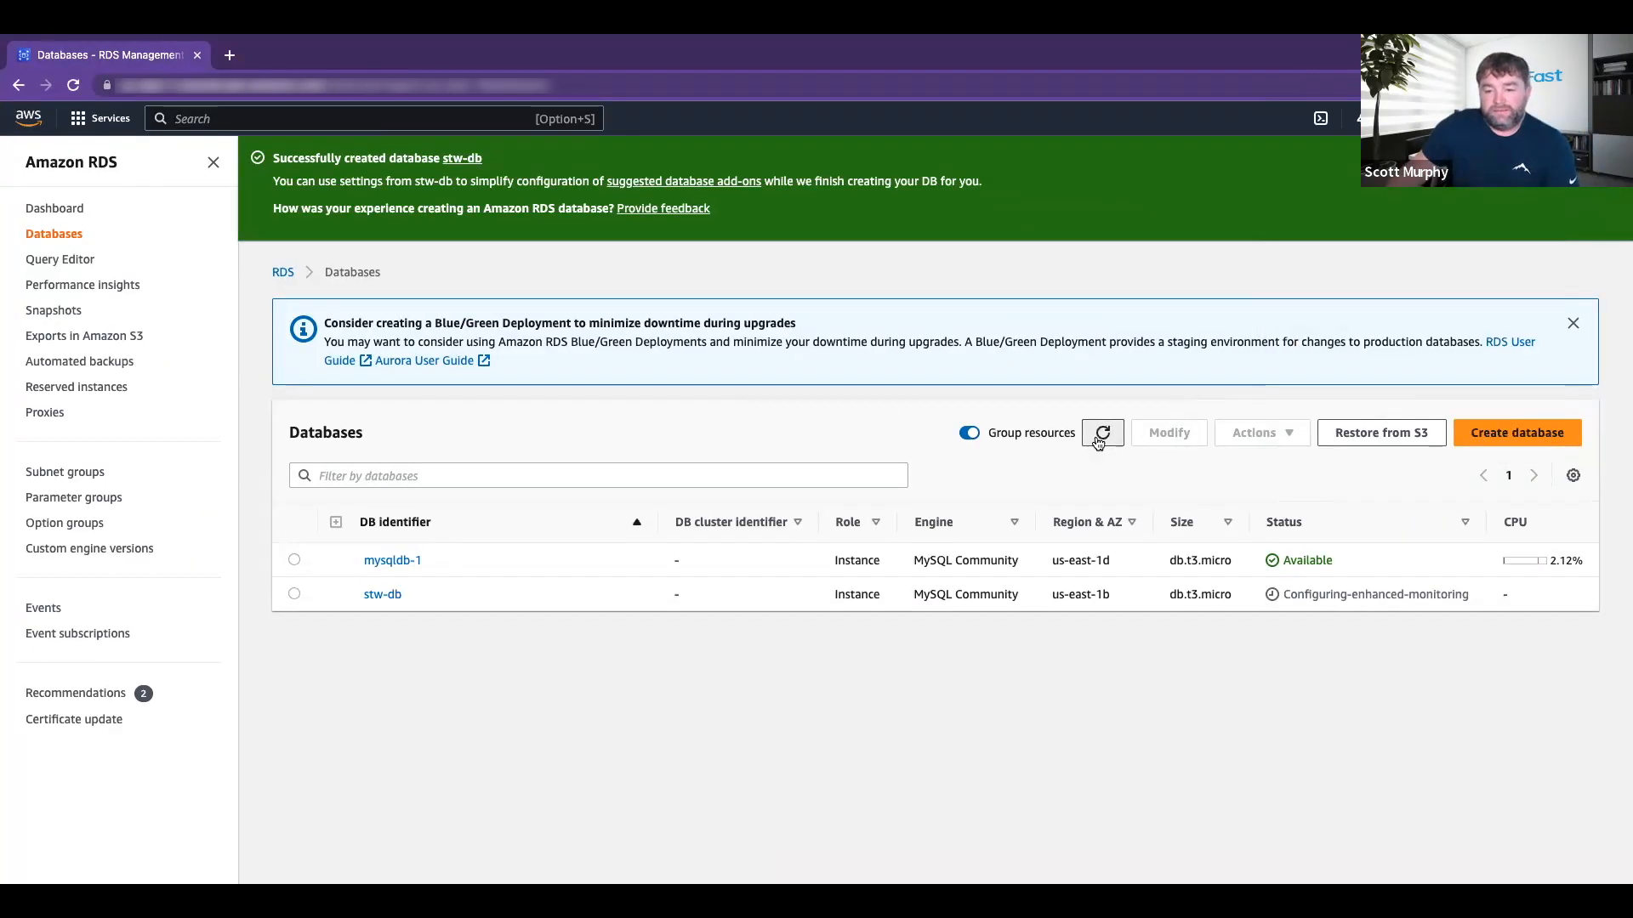
left_click(1102, 433)
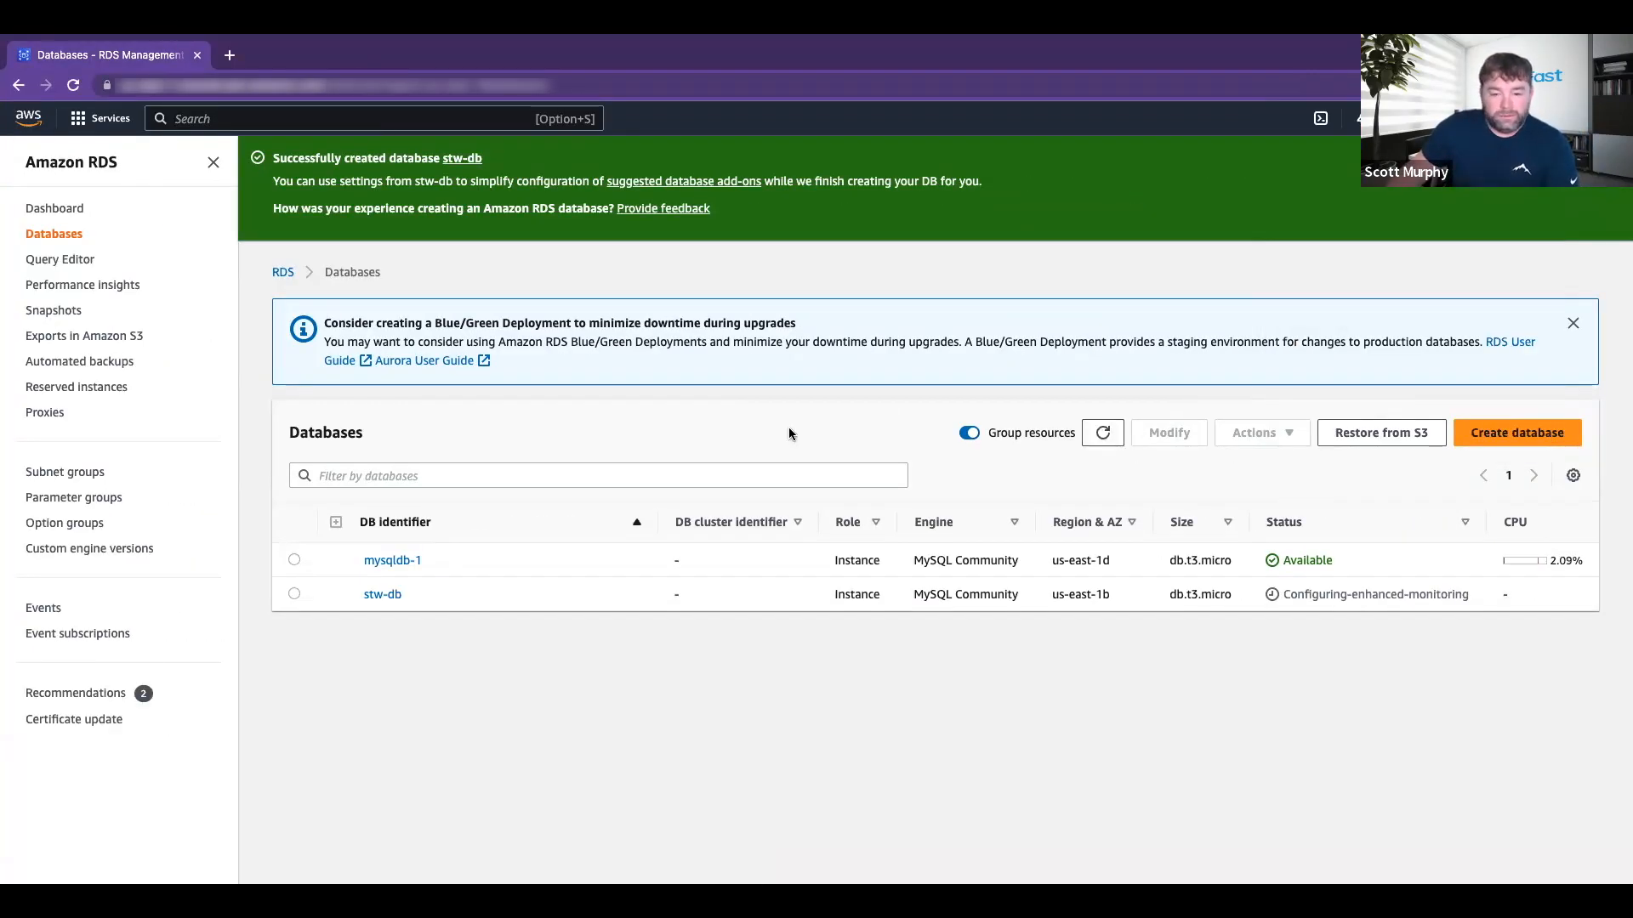
key("ctrl+Left")
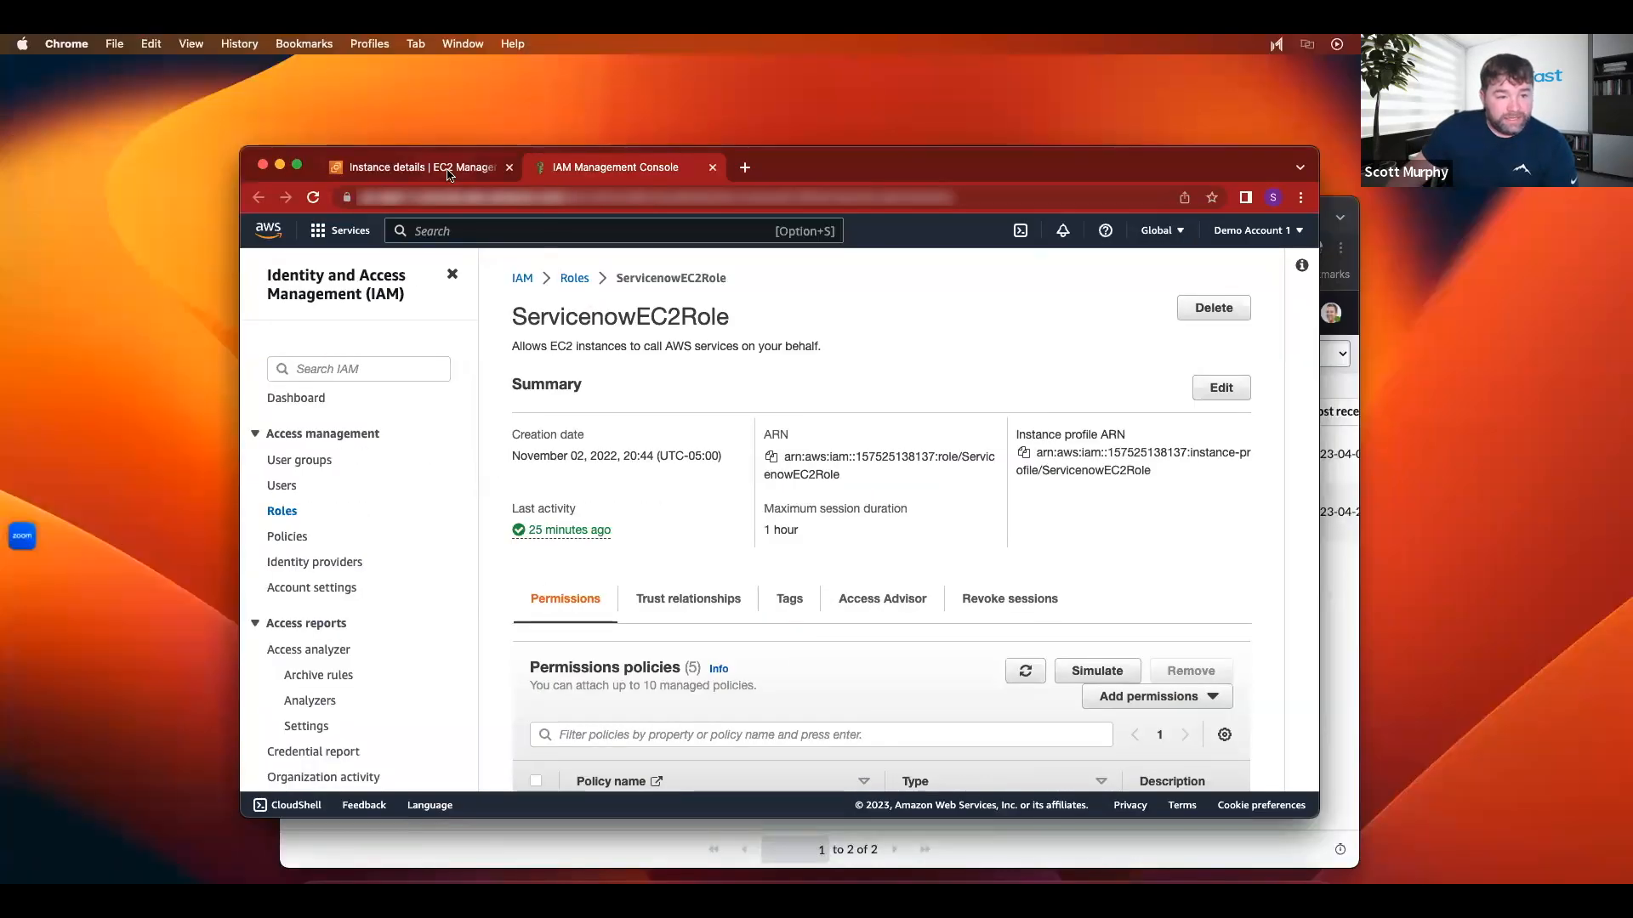
Step: Page through the 101 entries of the DIS0010117 Discovery Log
scroll(740, 601, "down", 5)
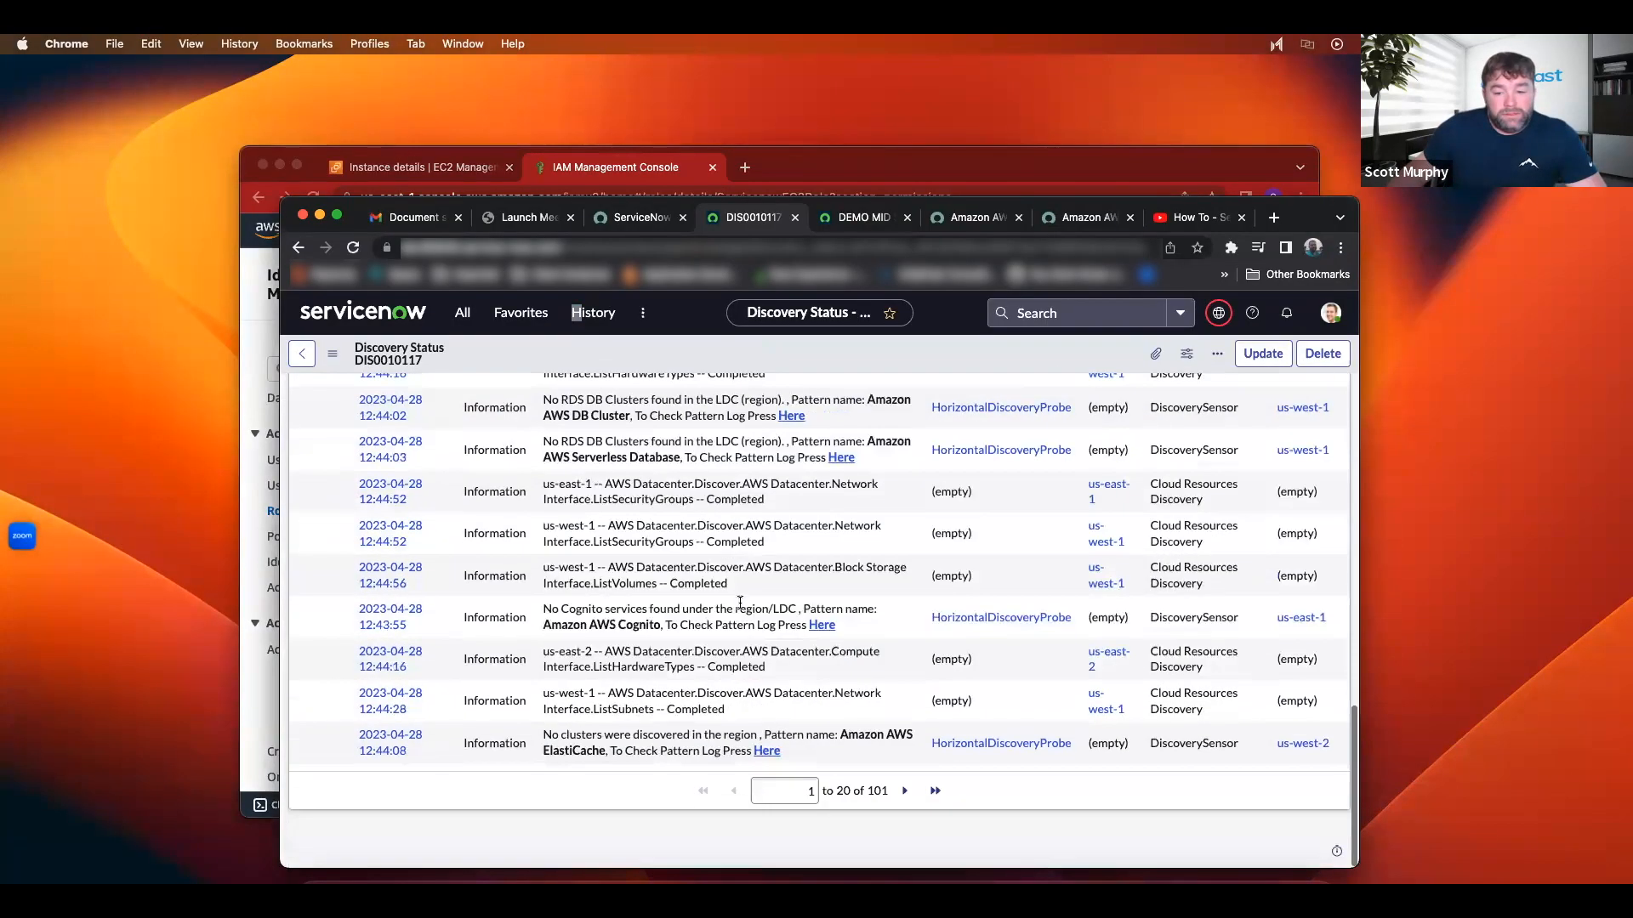
scroll(740, 601, "up", 12)
scroll(739, 601, "down", 15)
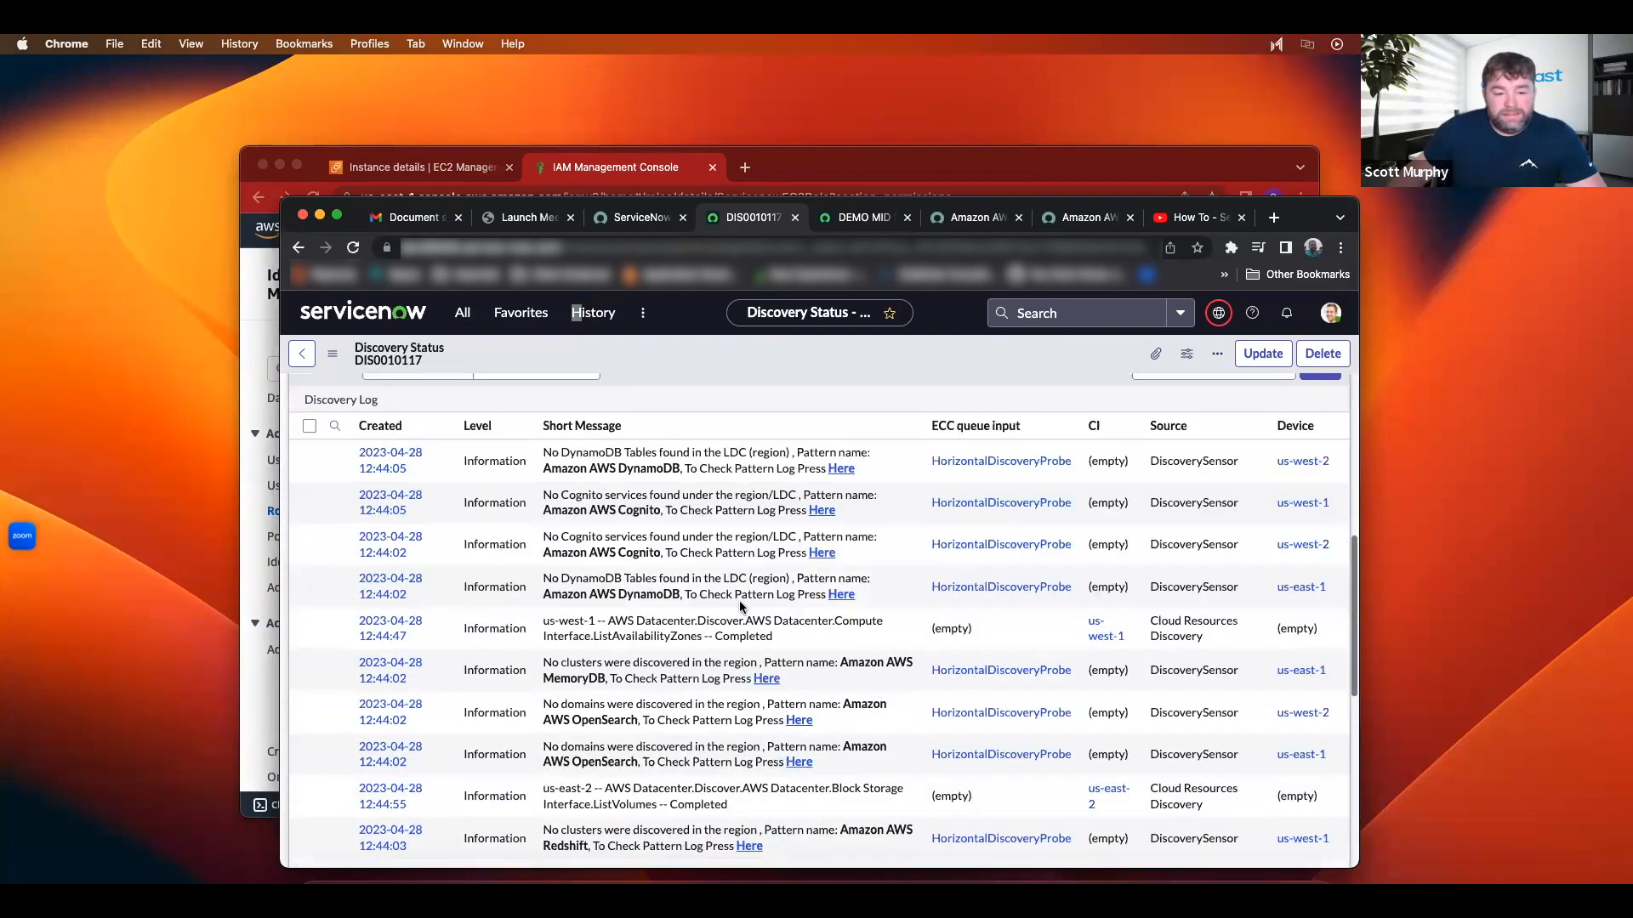
scroll(757, 602, "up", 3)
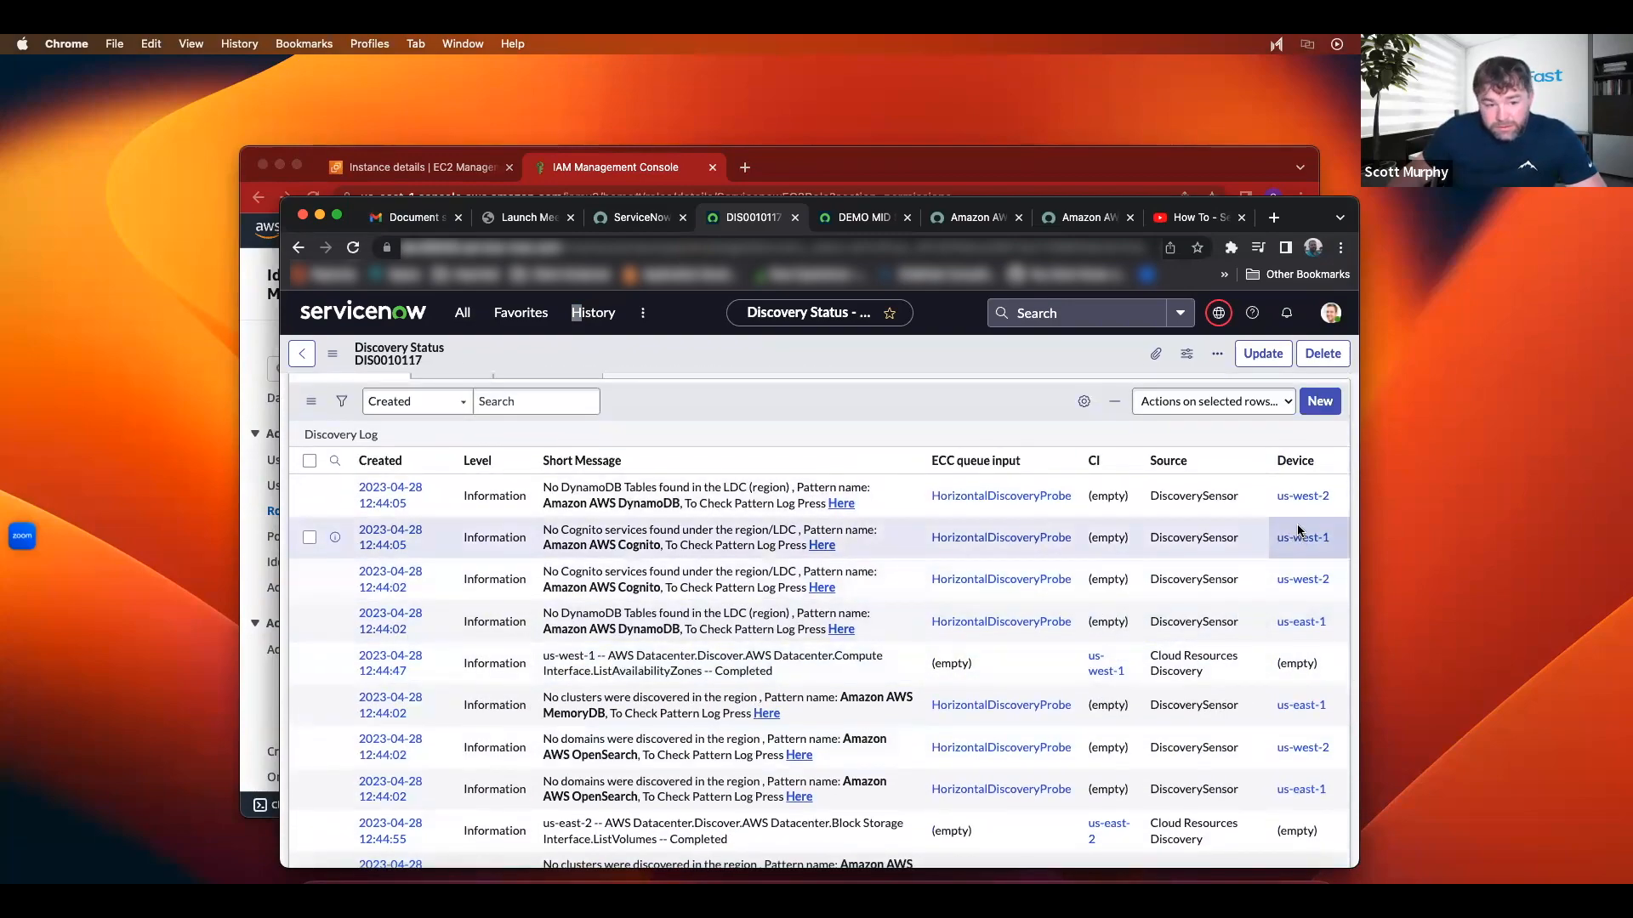
scroll(1294, 536, "down", 10)
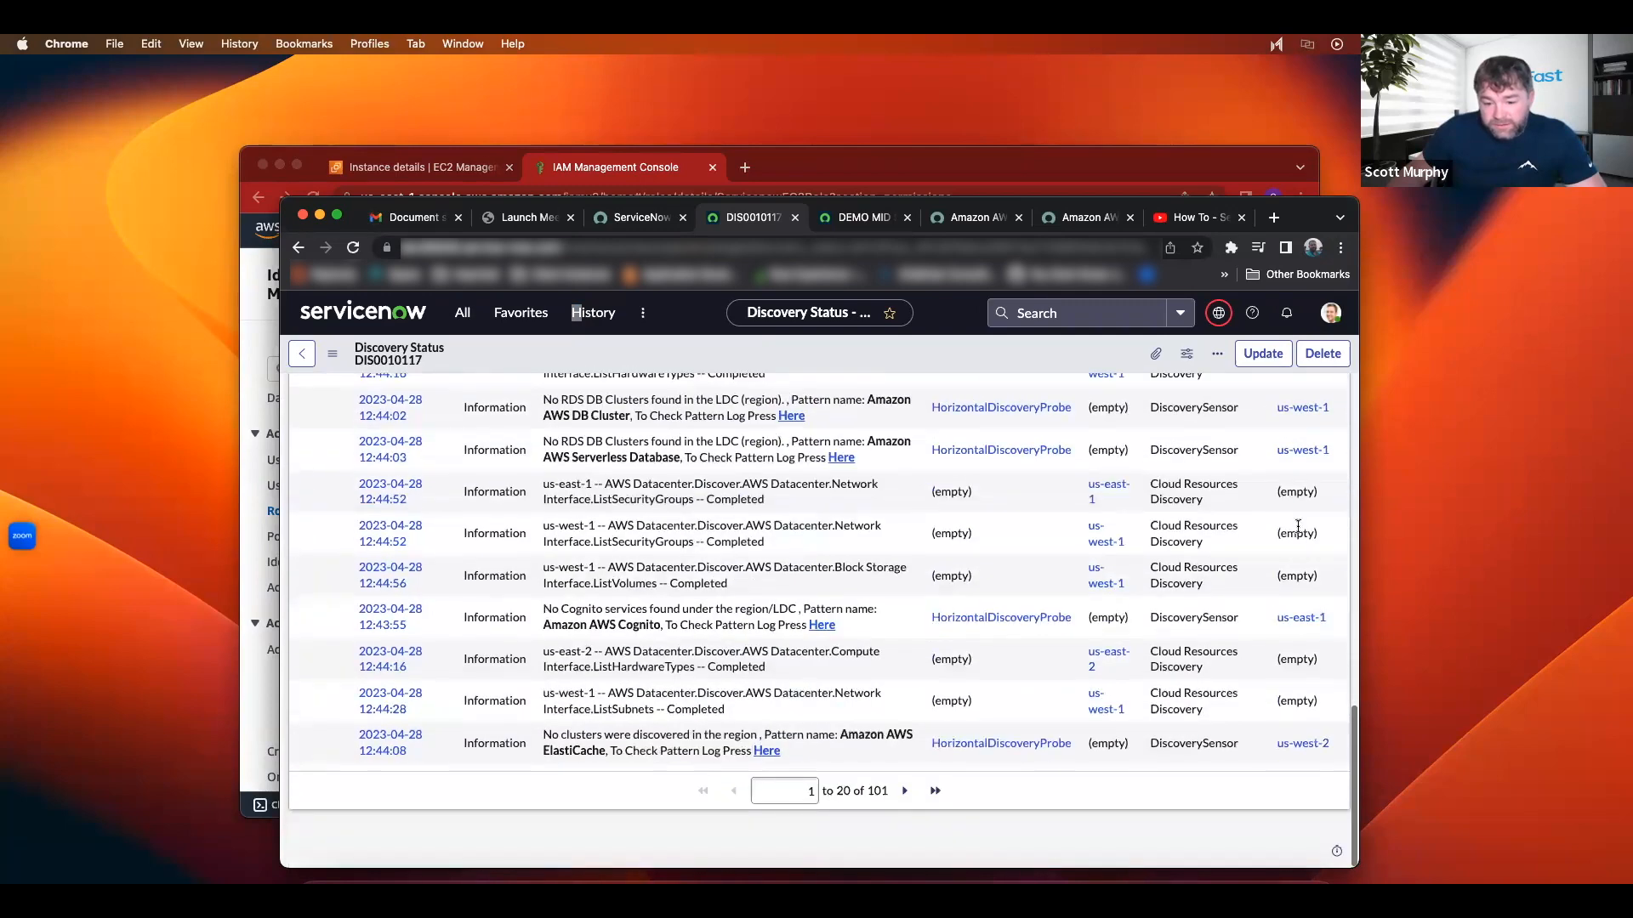
left_click(905, 792)
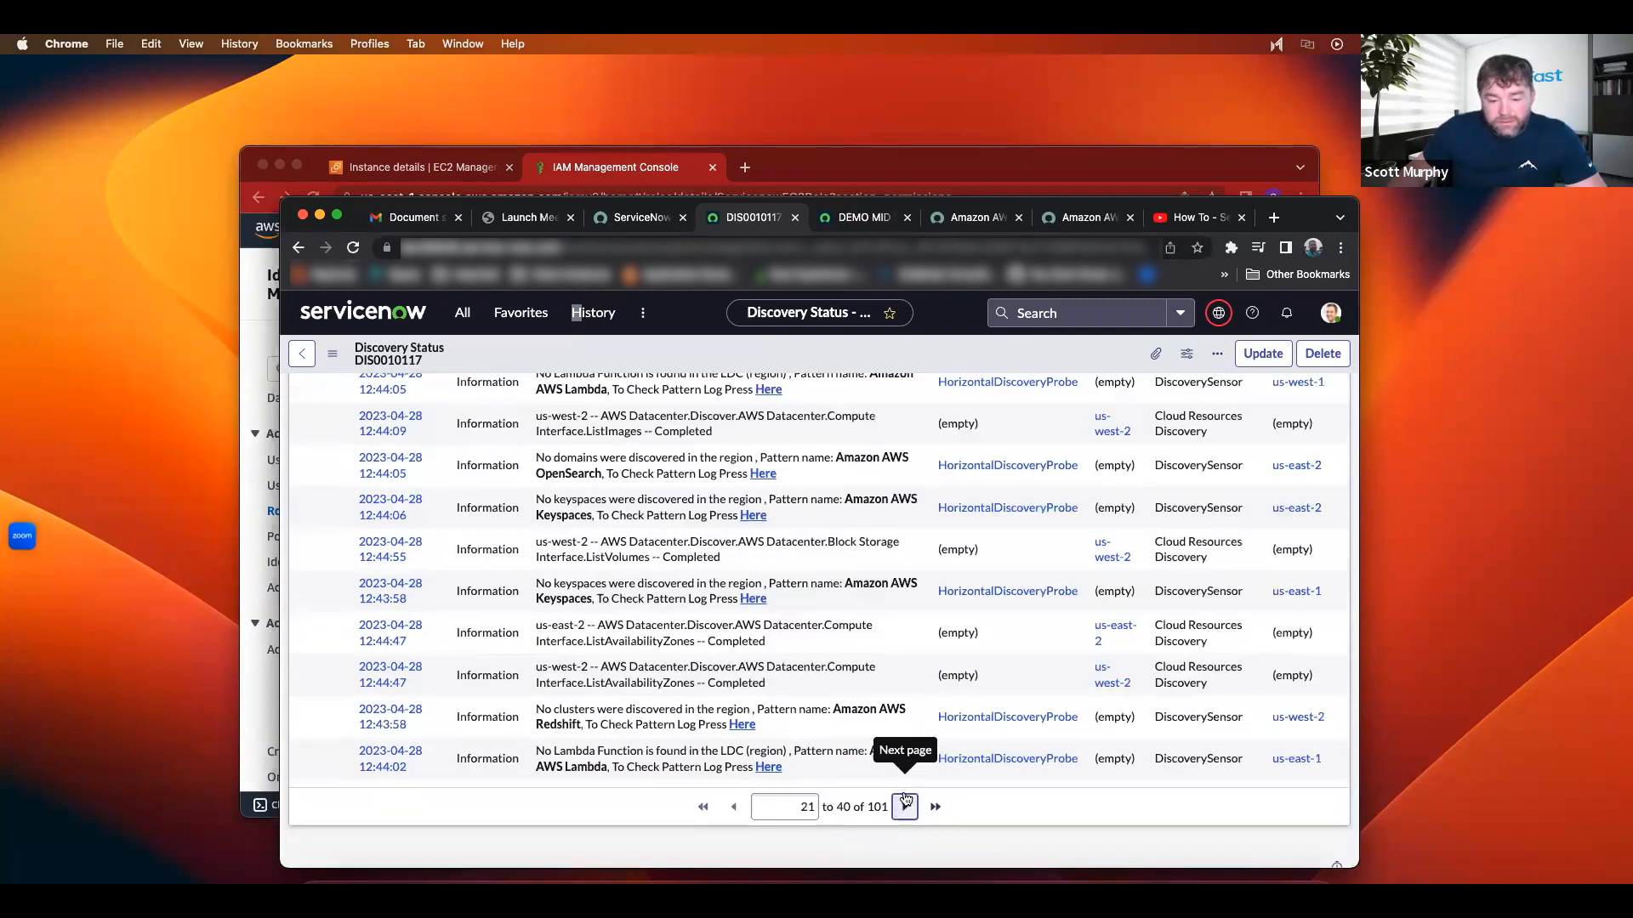
Step: Page through the 21 discovered devices, then refresh RDS to check stw-db
scroll(1010, 728, "up", 10)
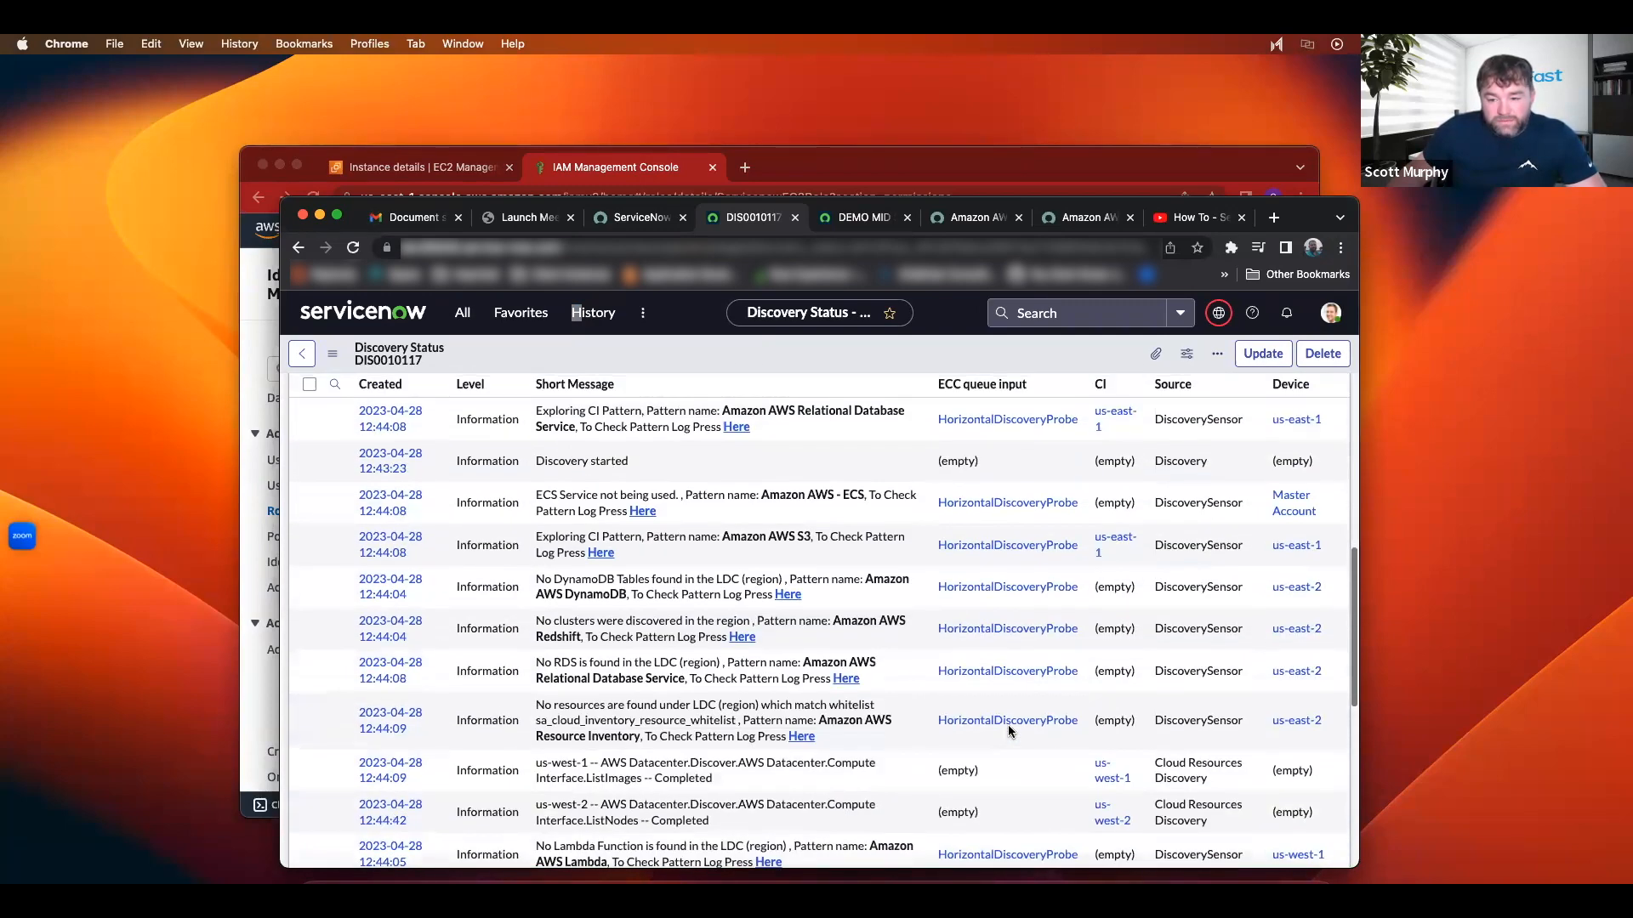
scroll(1009, 731, "down", 15)
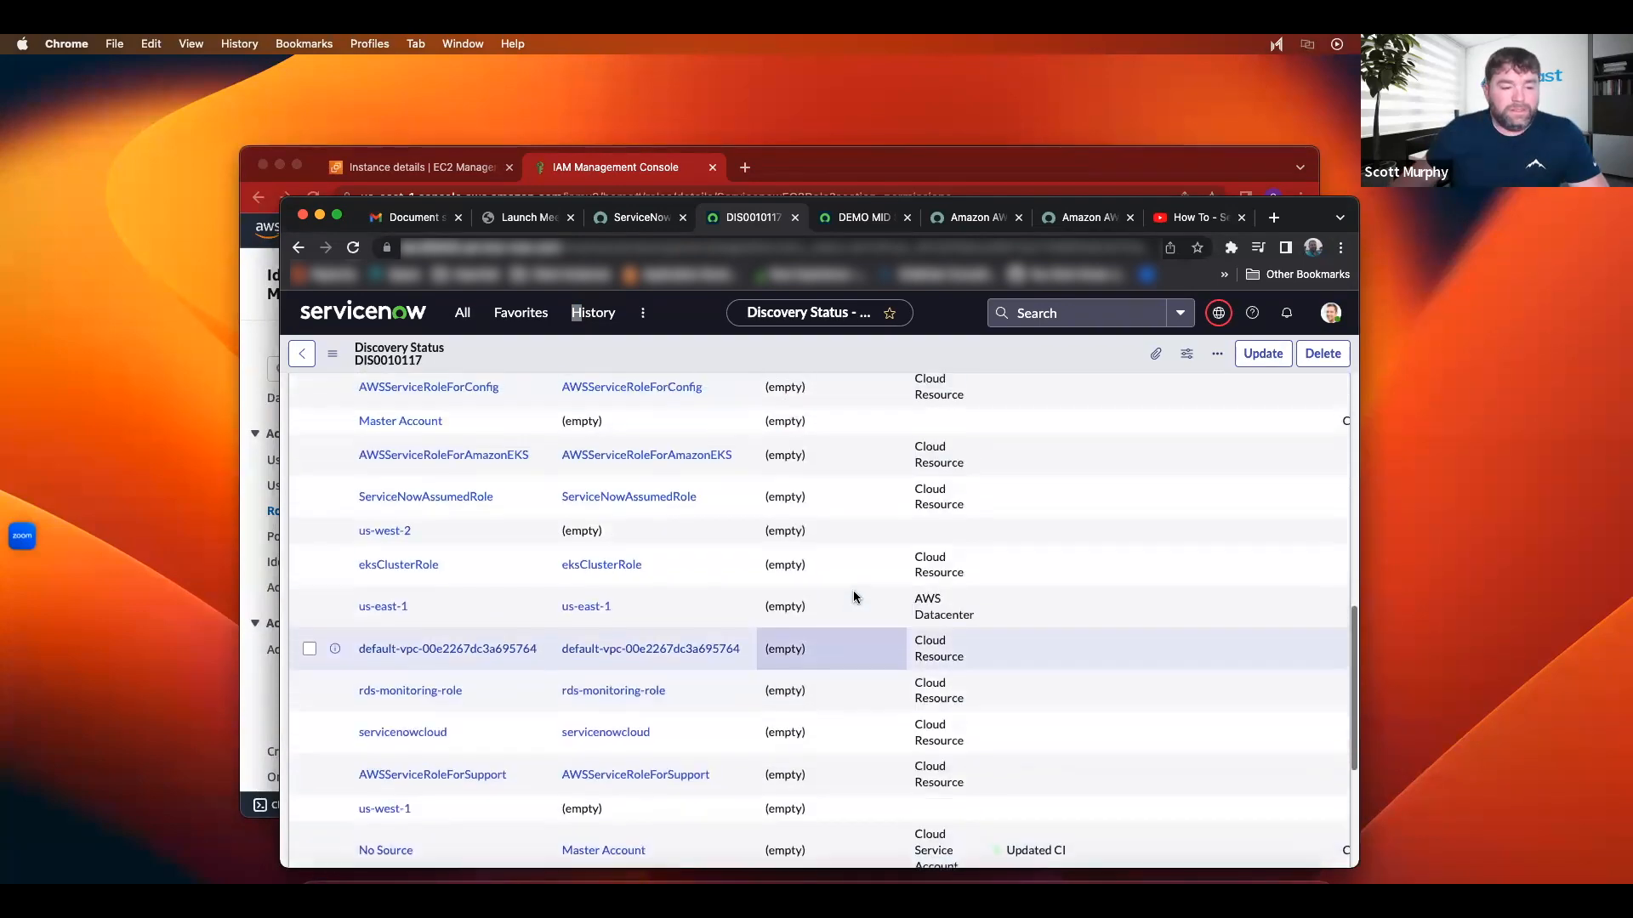
scroll(840, 589, "up", 1)
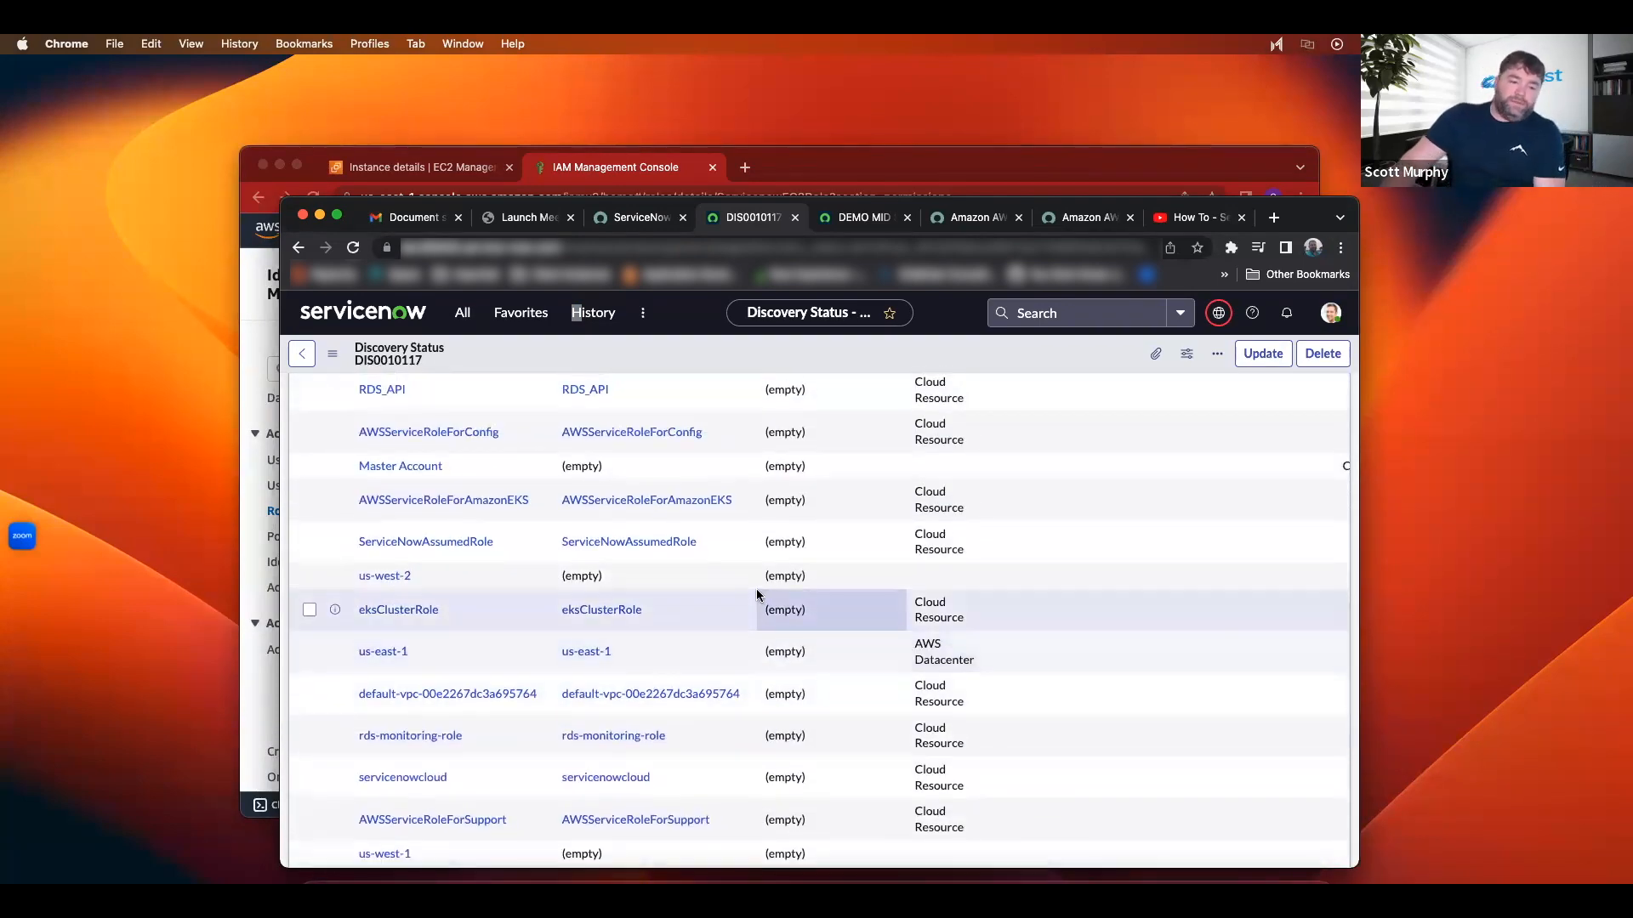
scroll(740, 593, "up", 5)
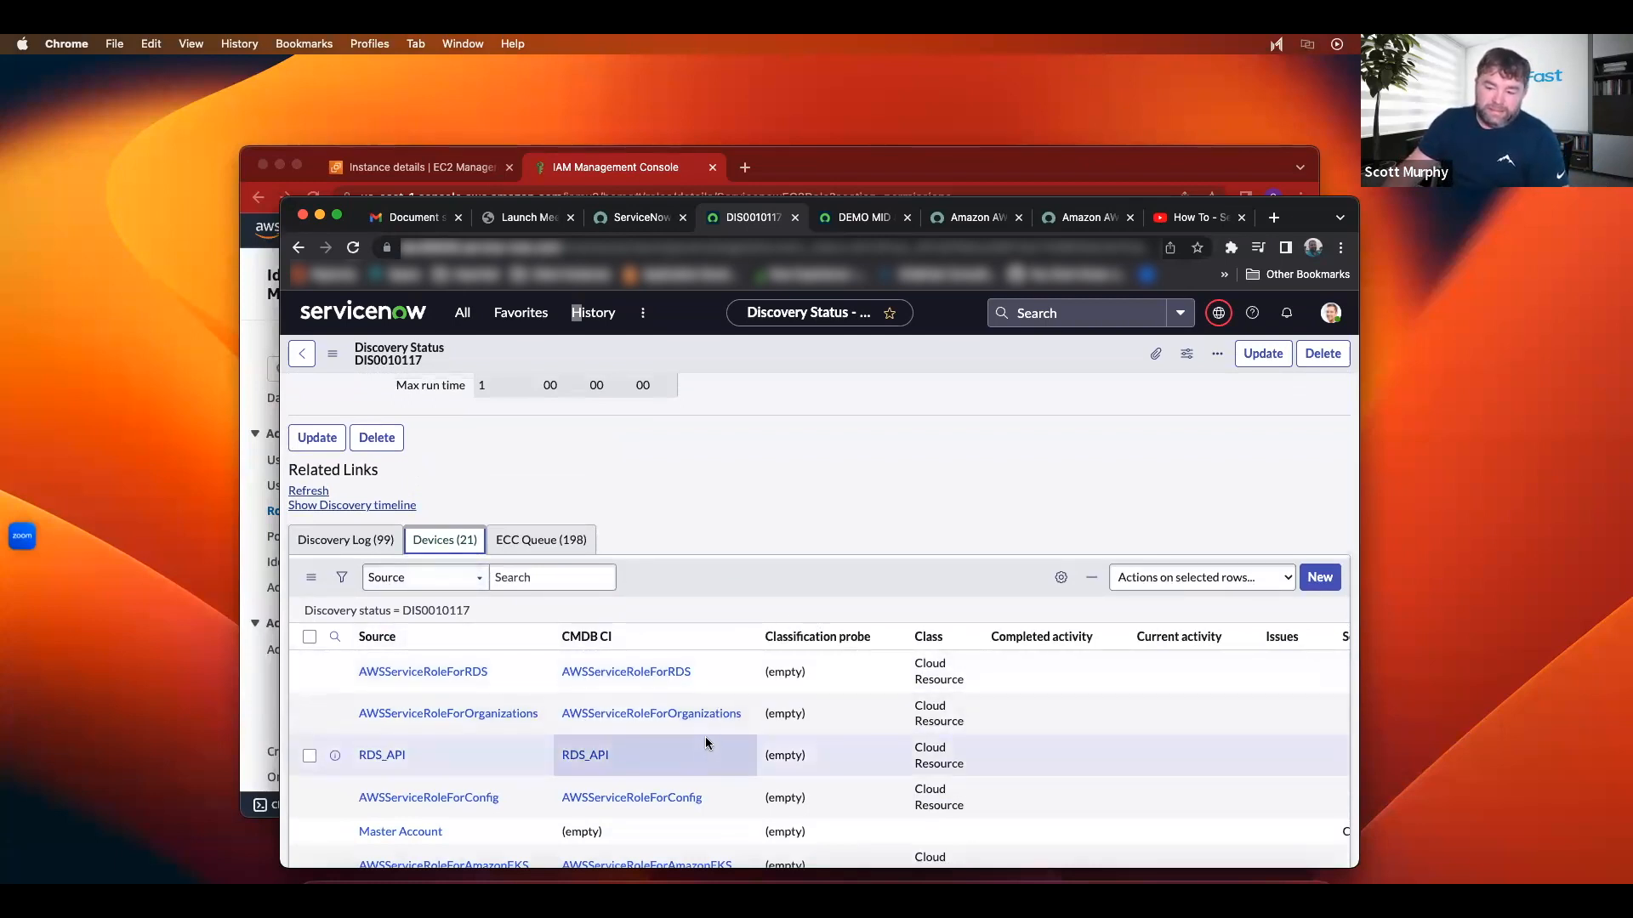
scroll(705, 744, "down", 5)
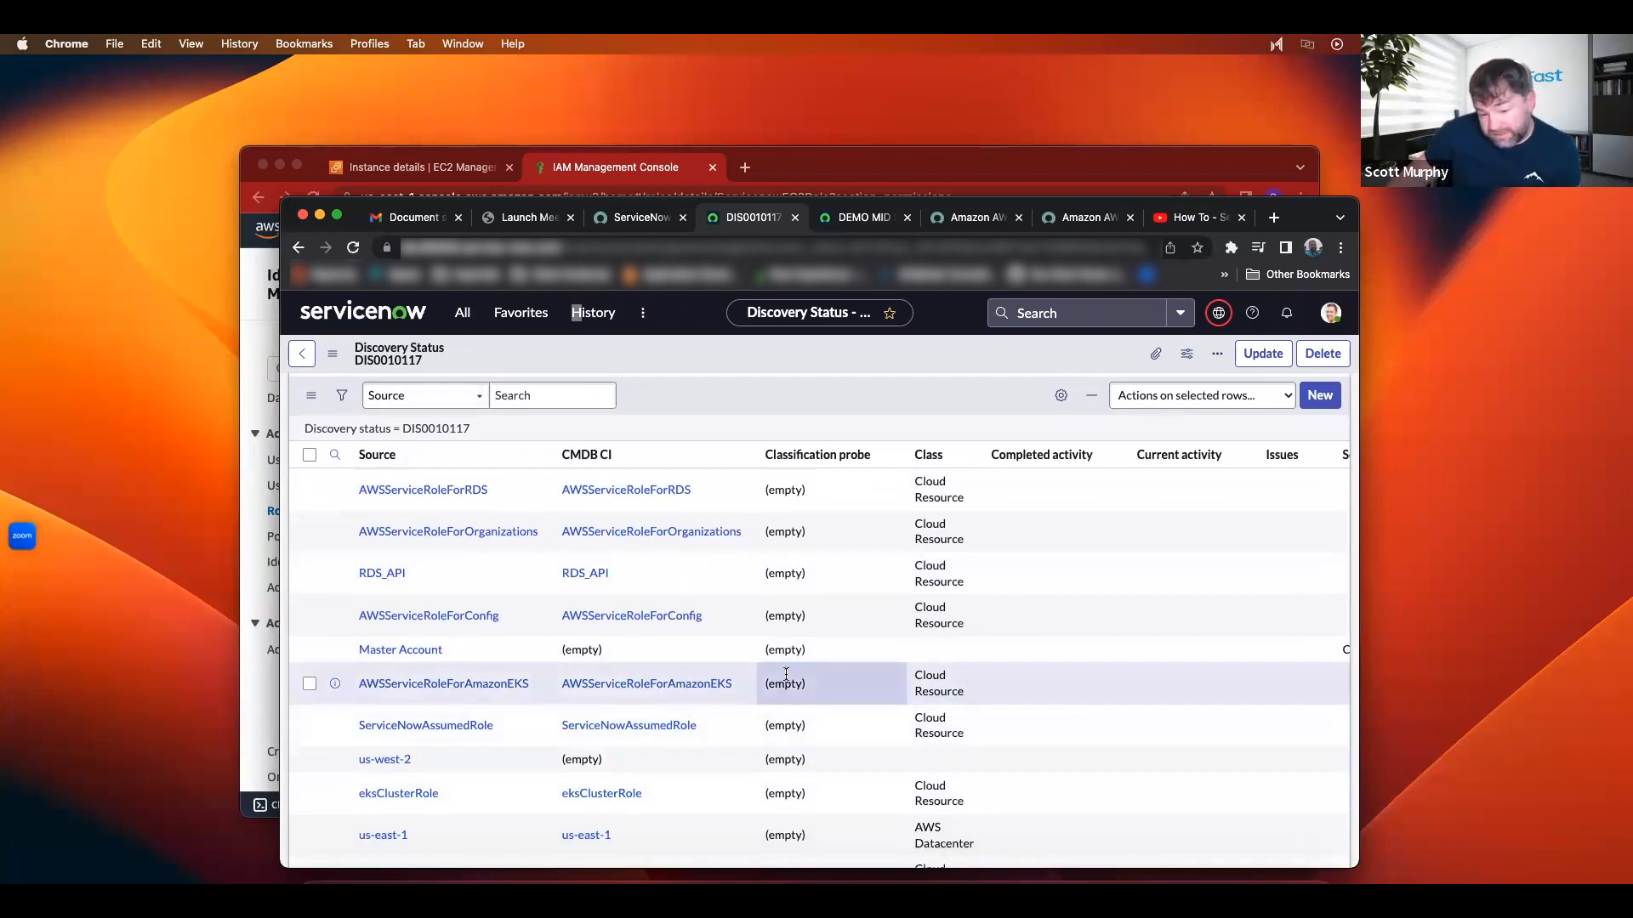
scroll(710, 640, "down", 10)
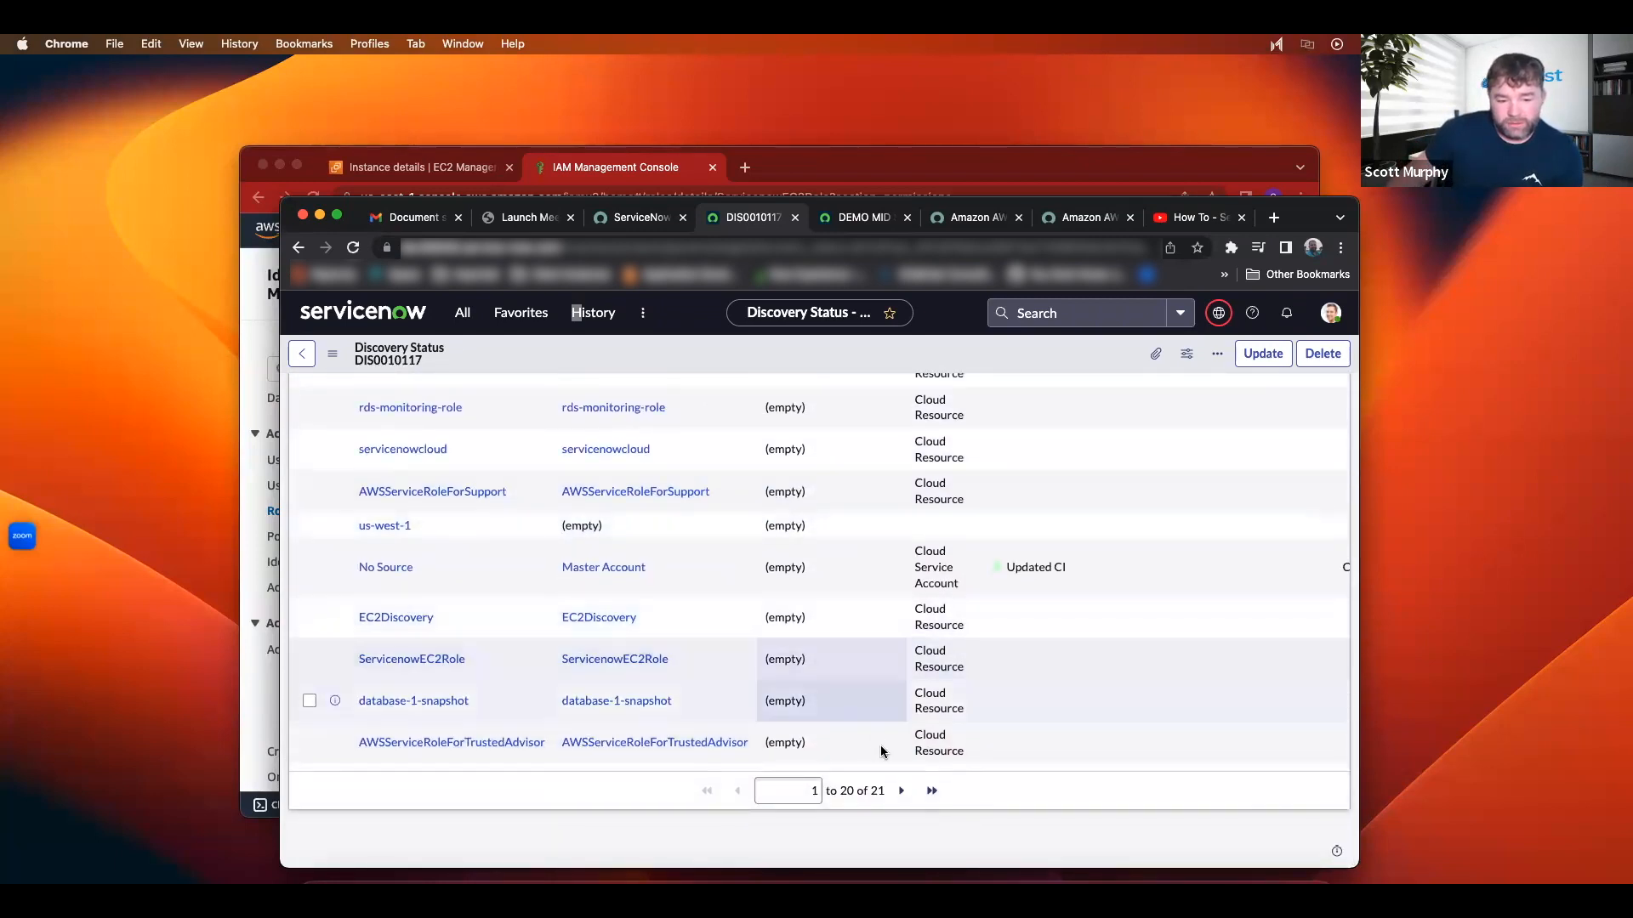
left_click(901, 791)
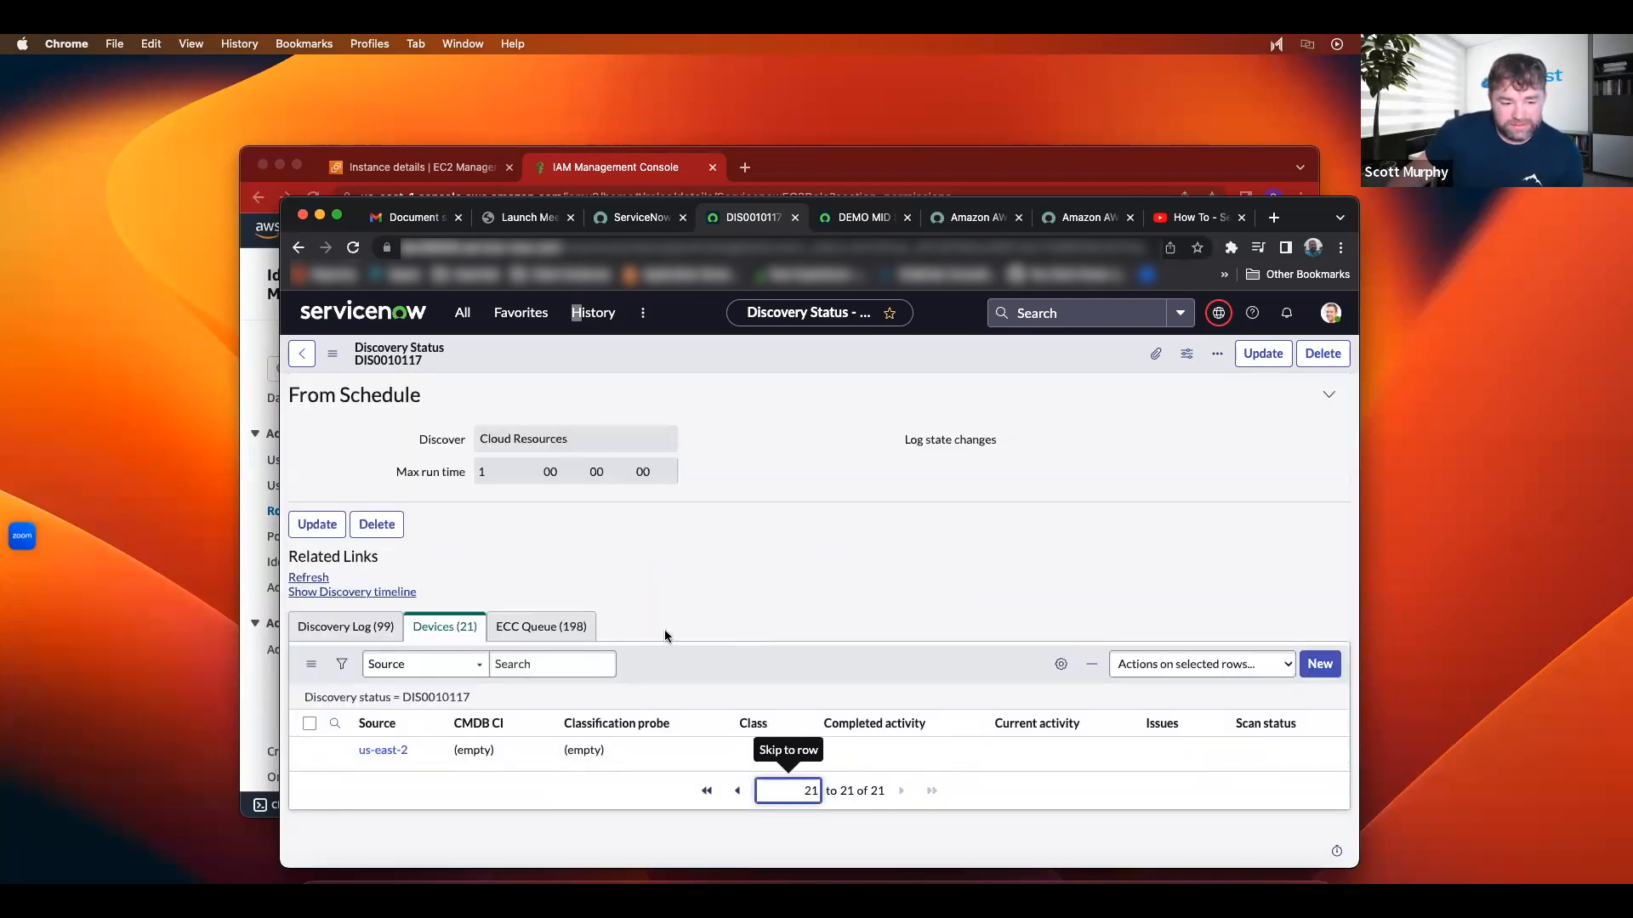
left_click(742, 789)
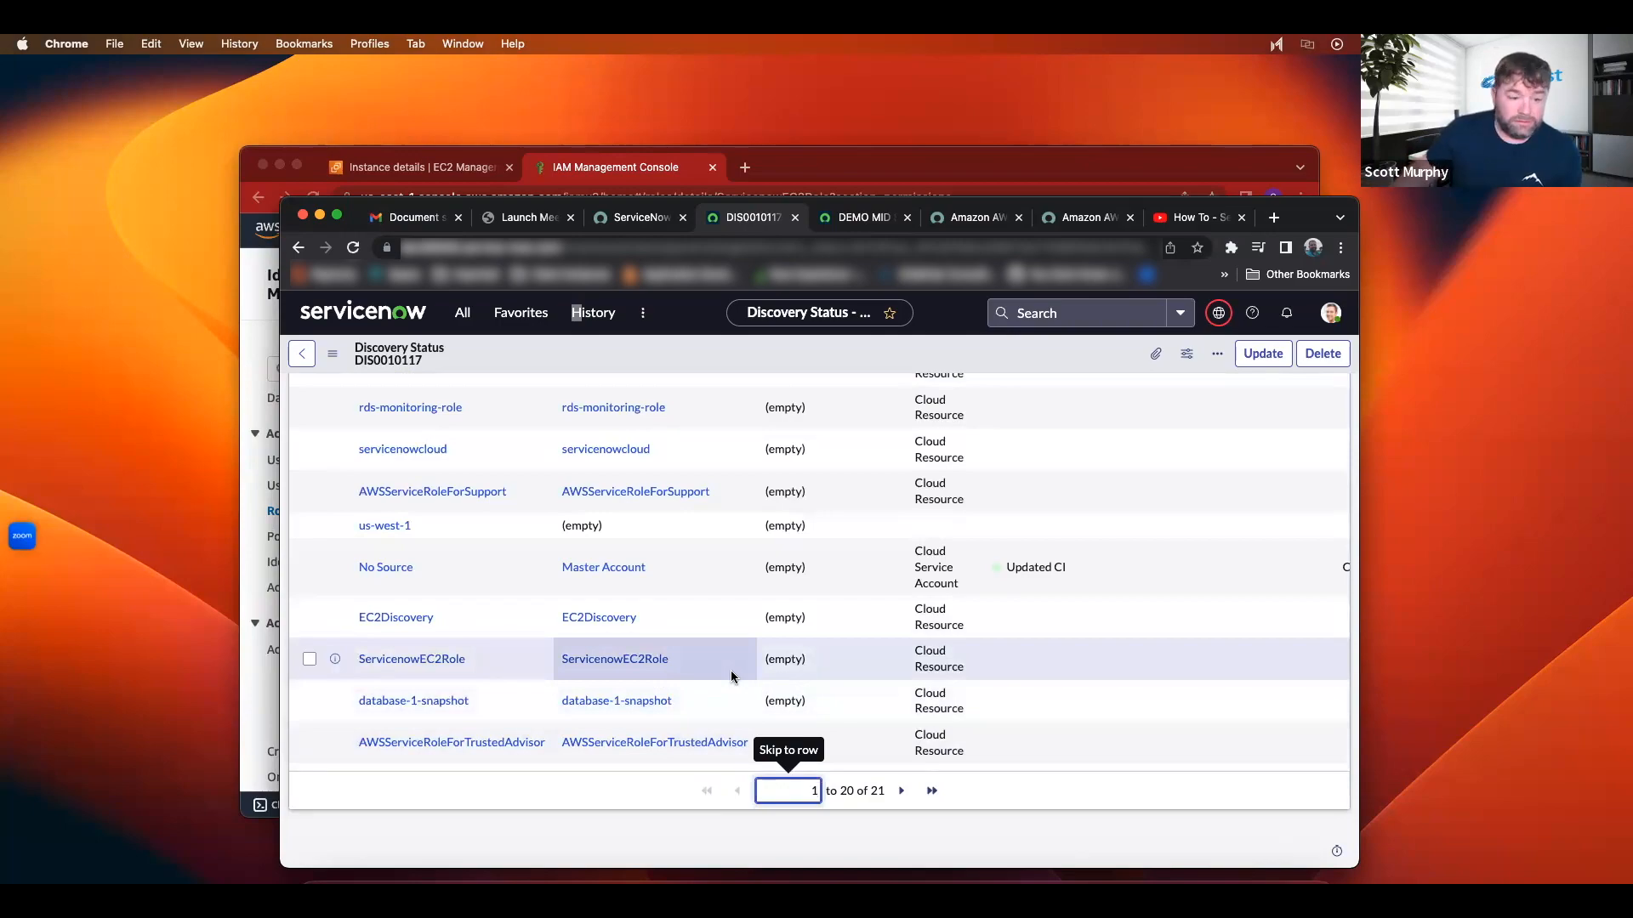
scroll(578, 453, "up", 10)
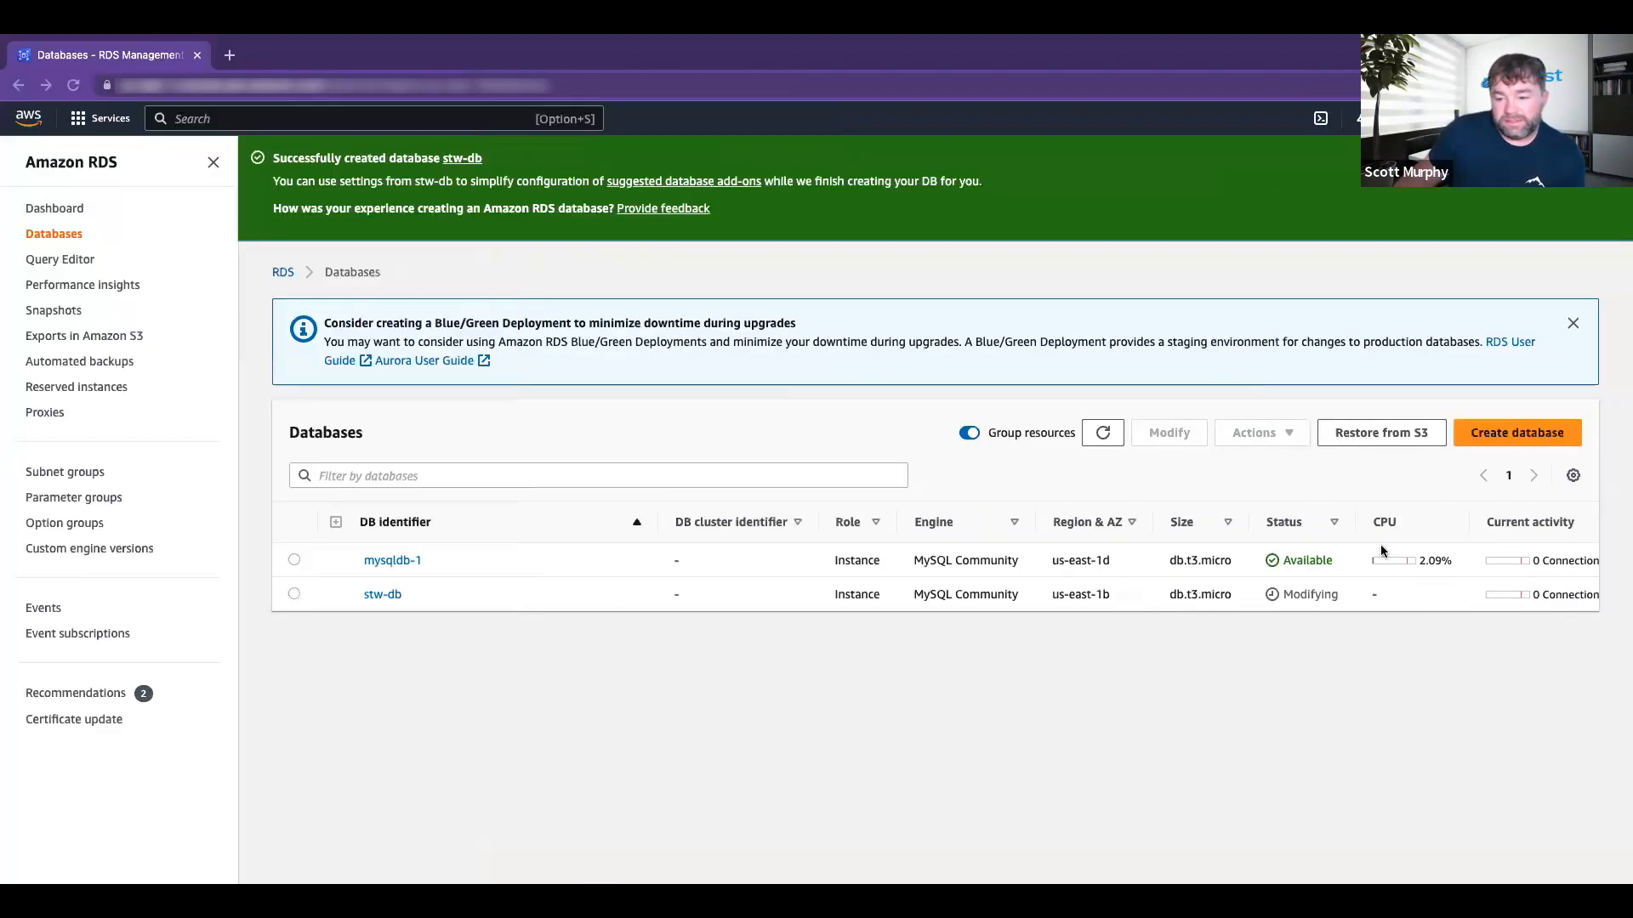
left_click(1115, 442)
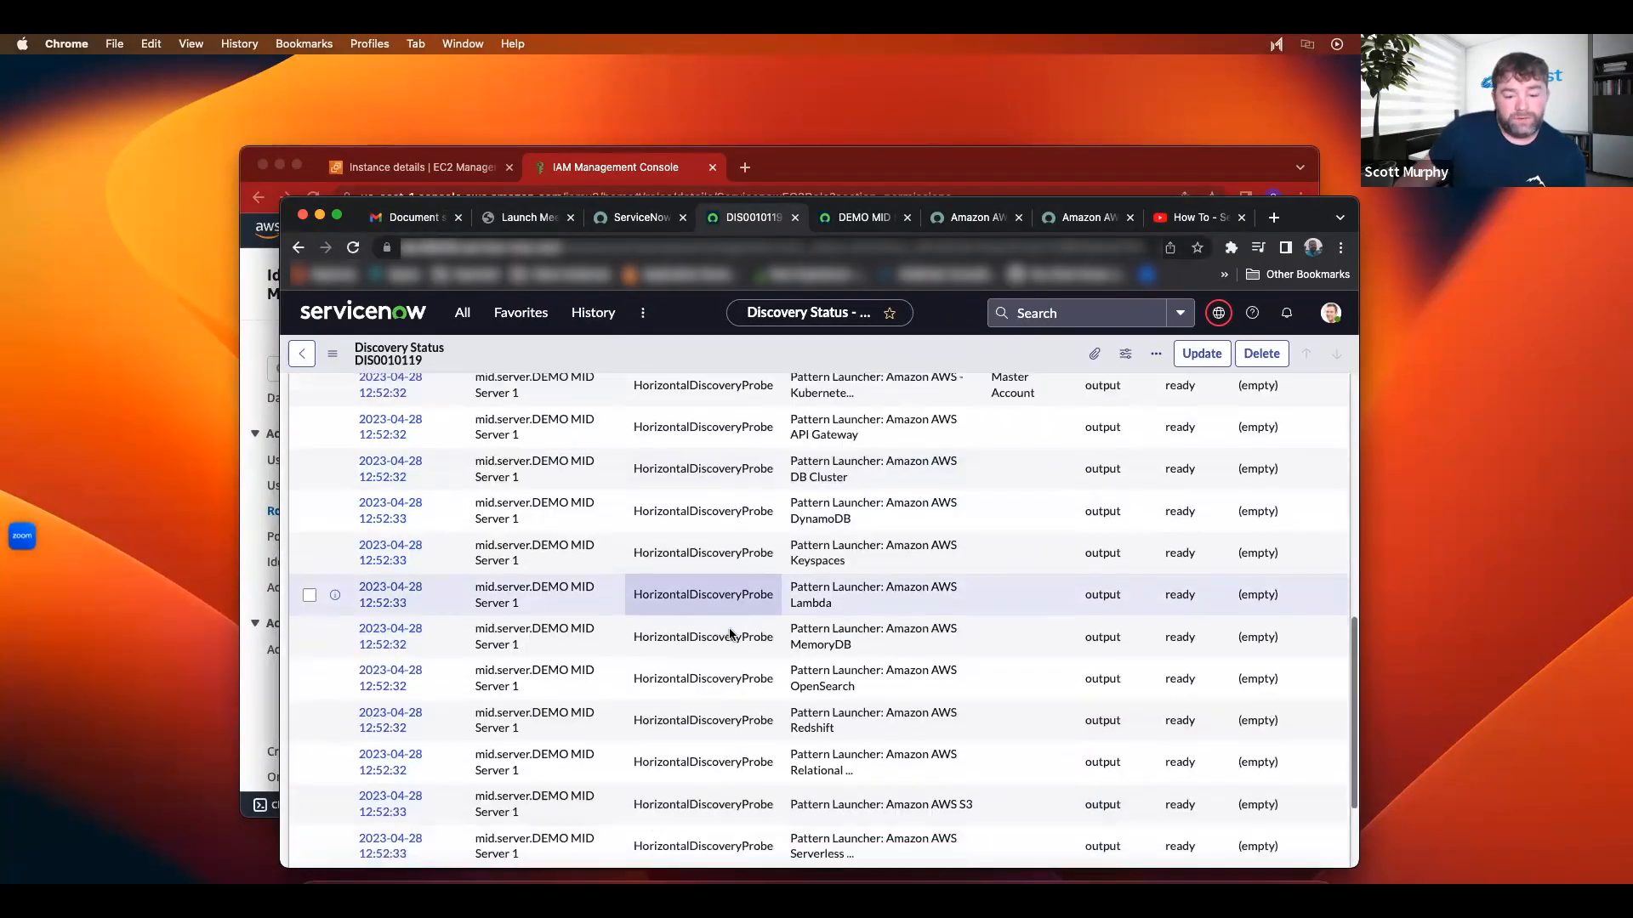
Step: Scroll through the 14 ECC Queue entries of discovery DIS0010119
scroll(729, 627, "down", 2)
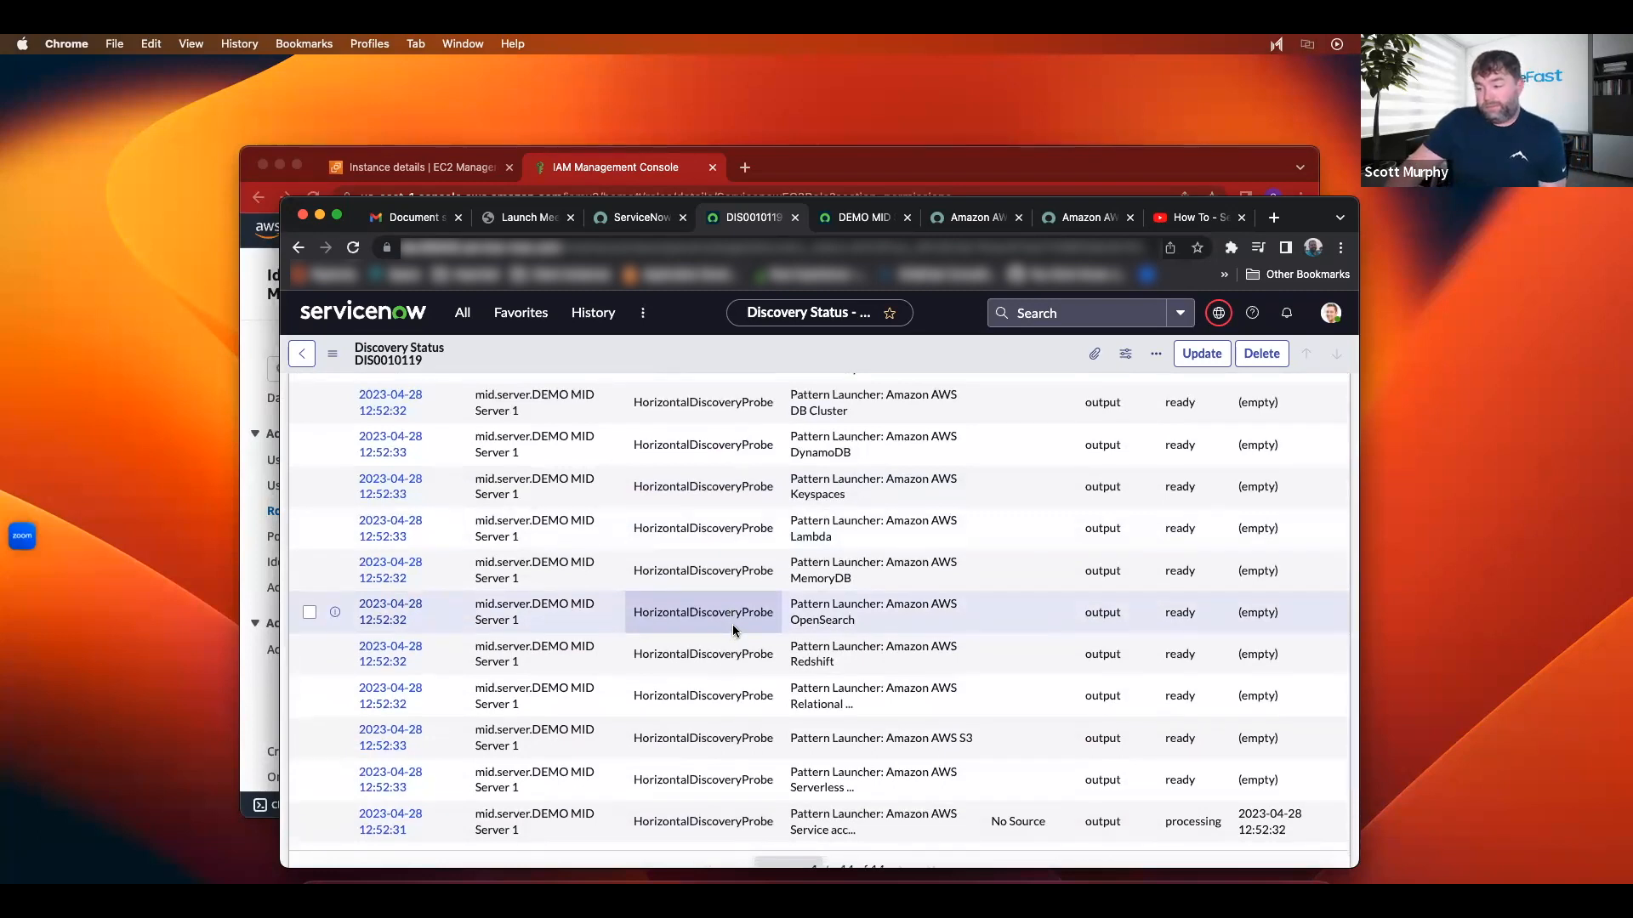
scroll(733, 630, "up", 4)
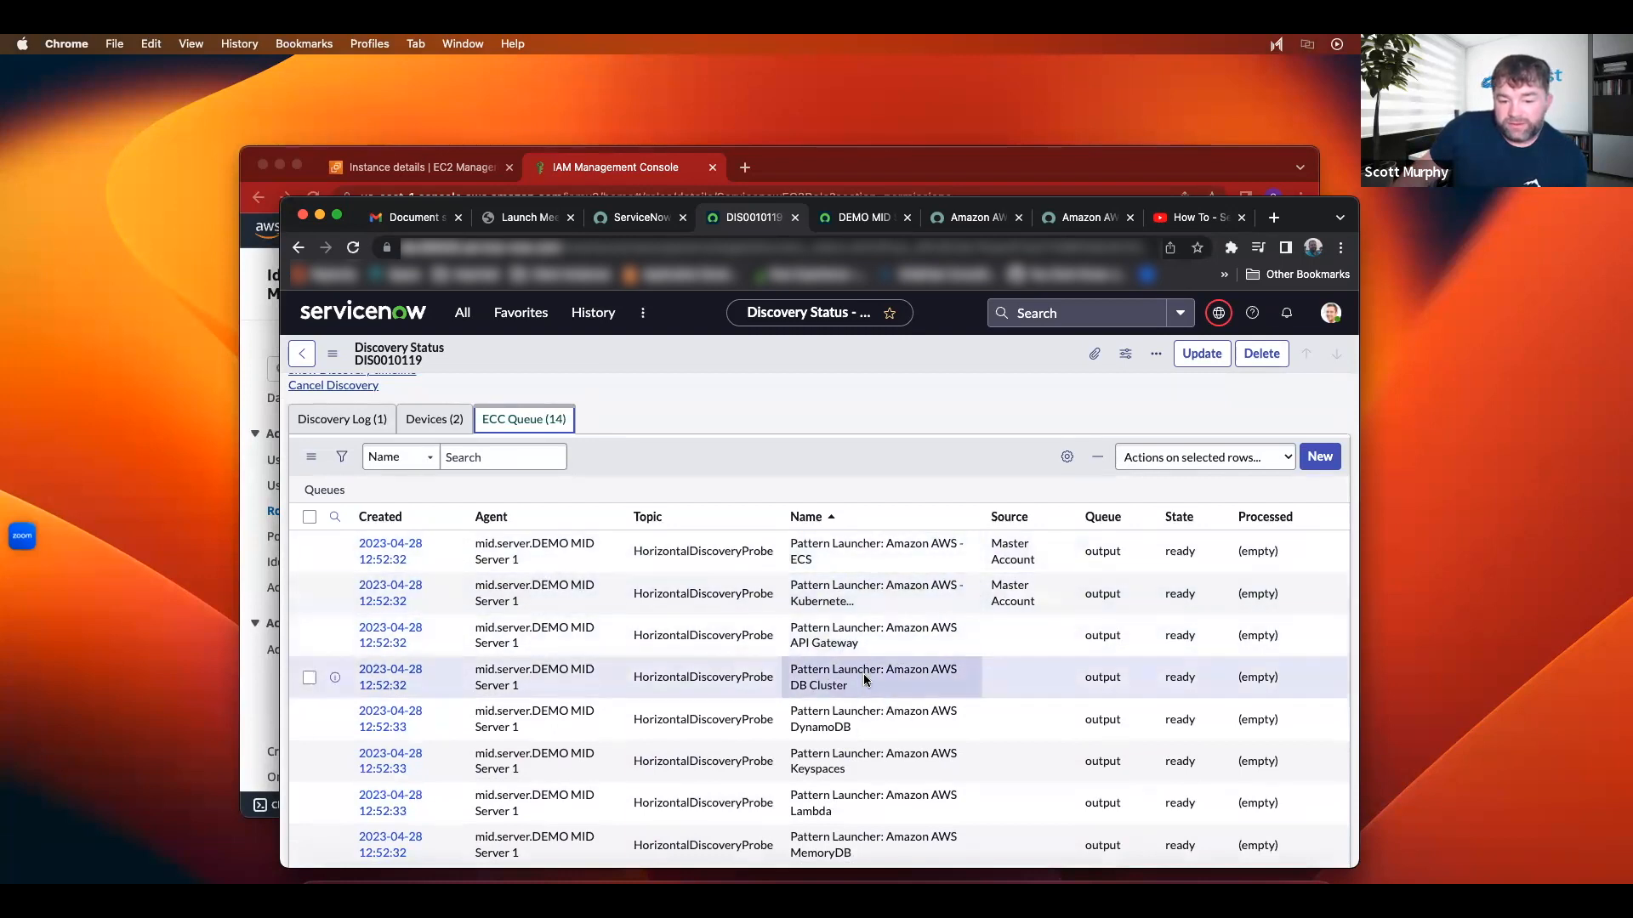
scroll(938, 696, "down", 4)
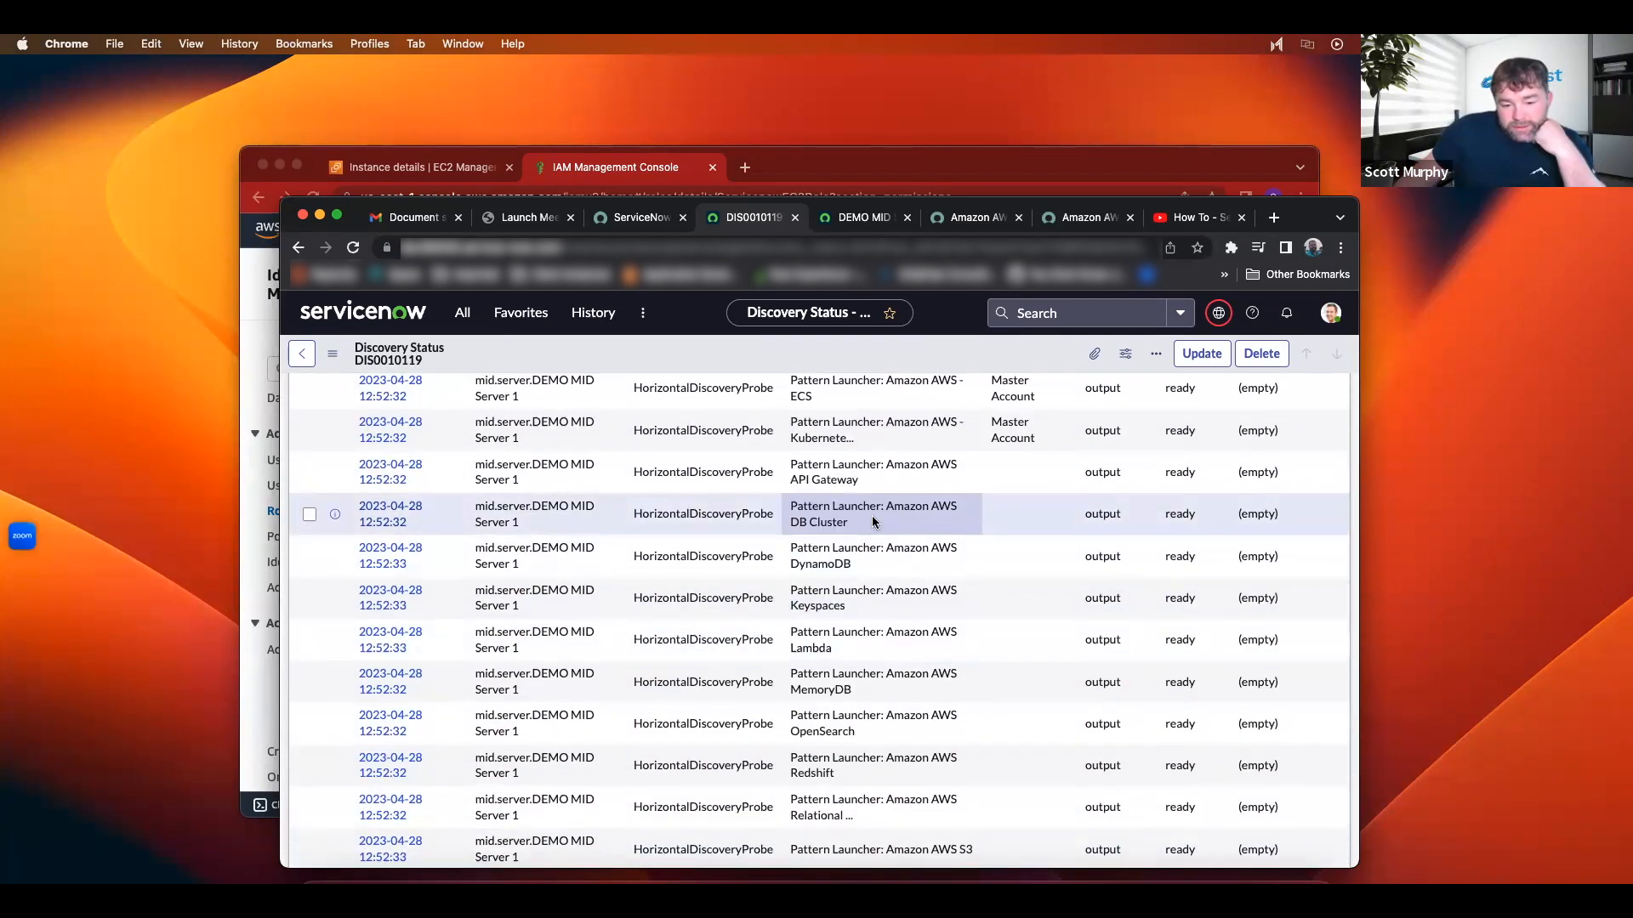
scroll(873, 522, "up", 1)
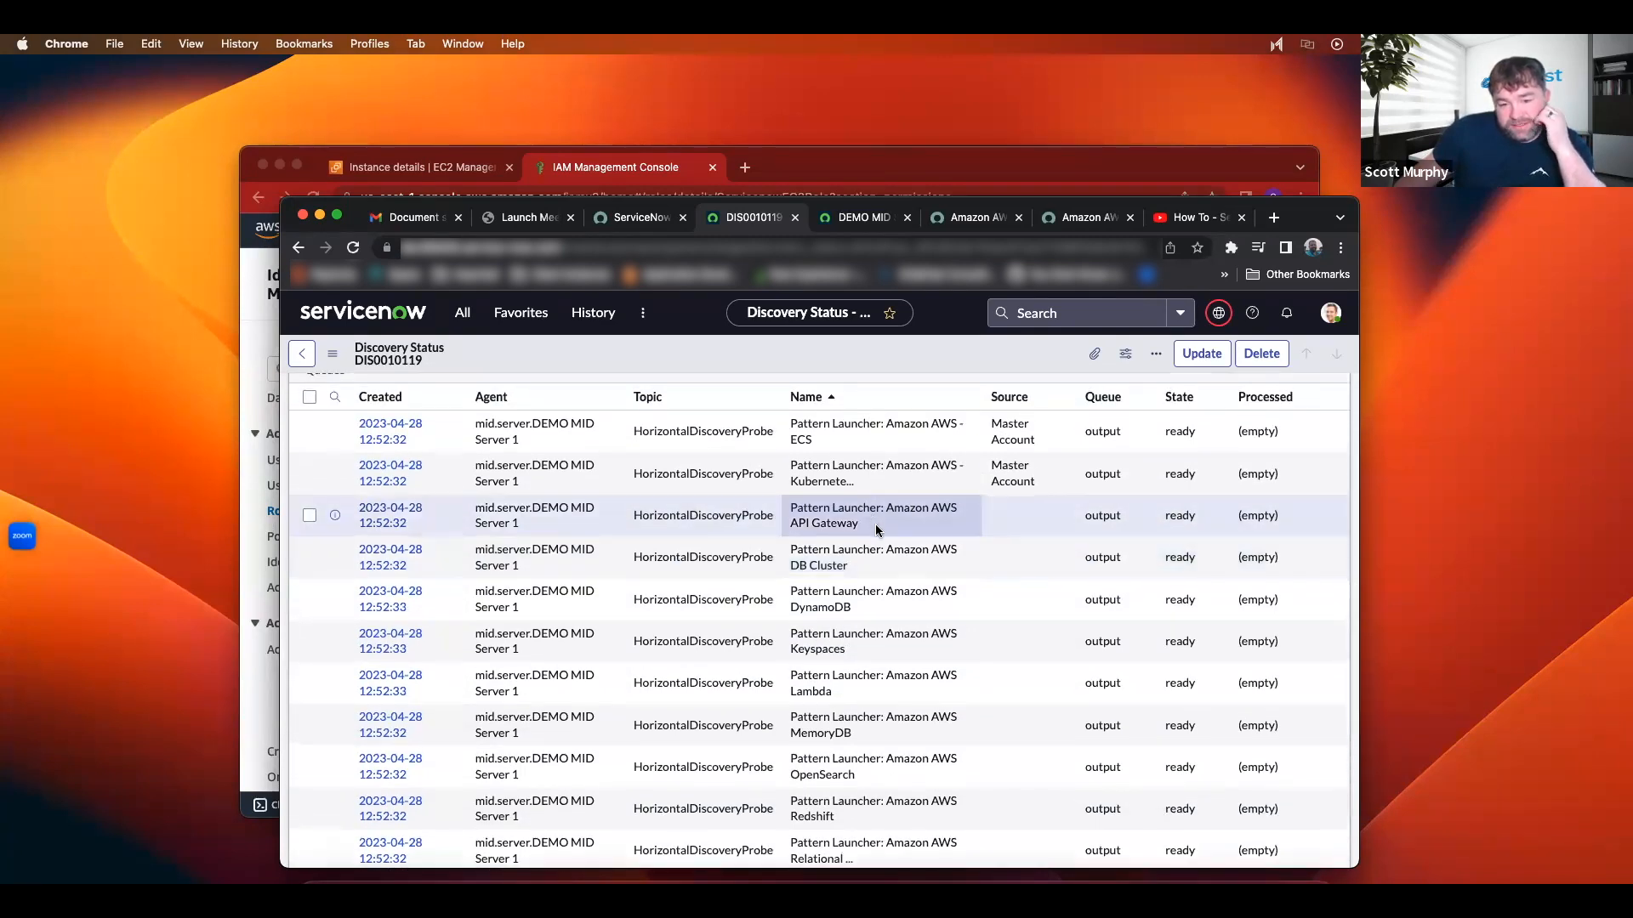
scroll(879, 526, "down", 4)
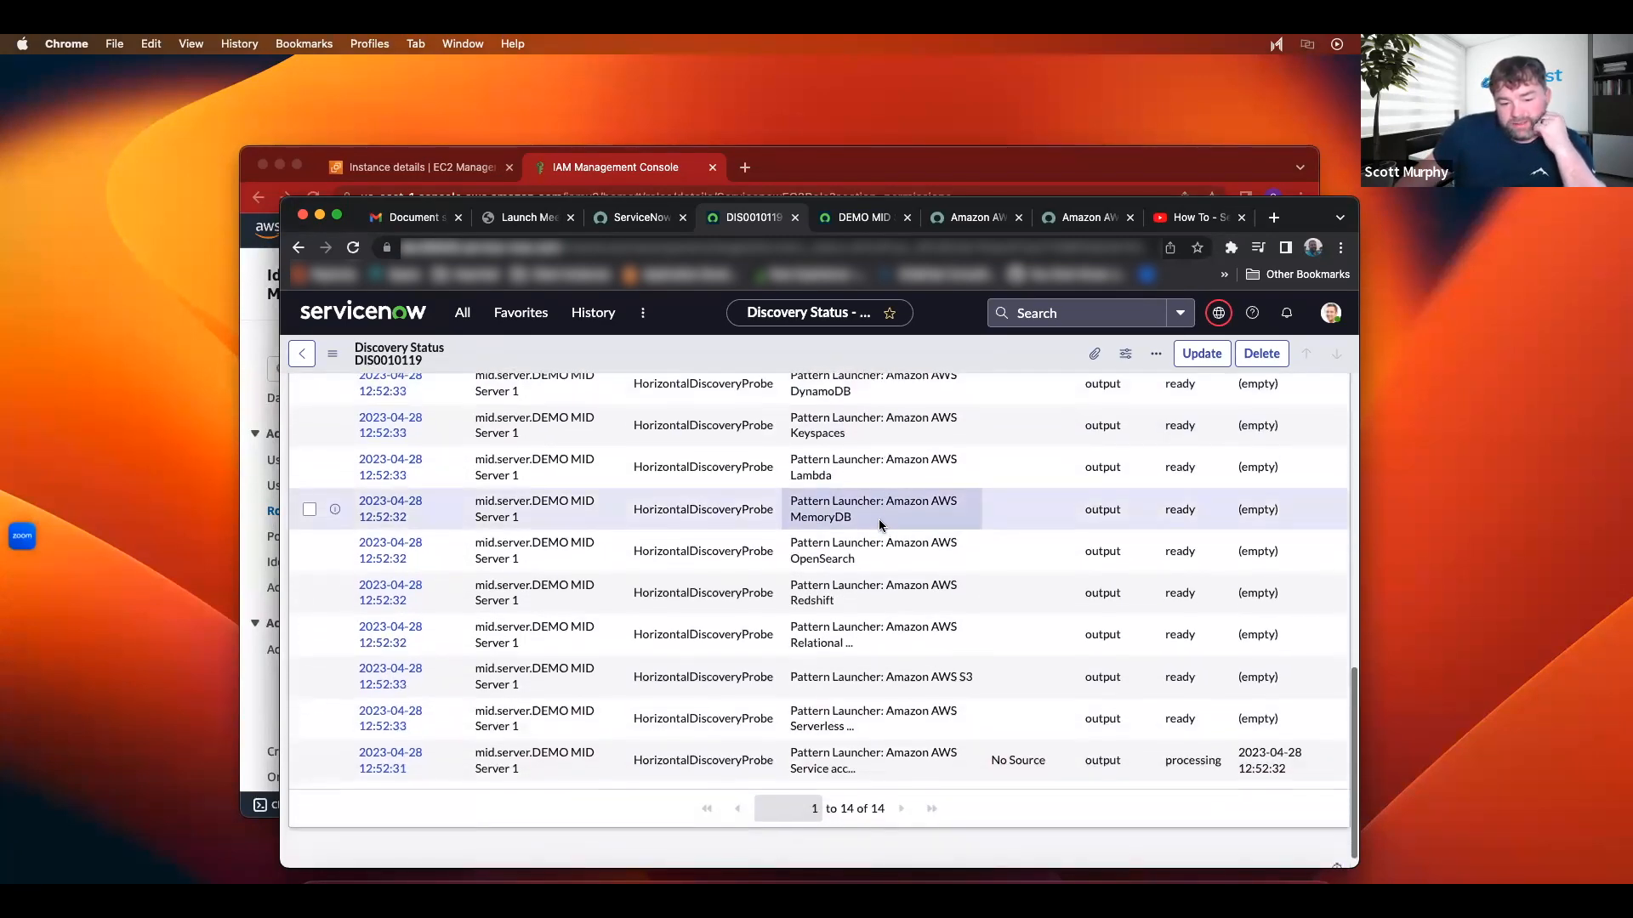
scroll(879, 524, "up", 3)
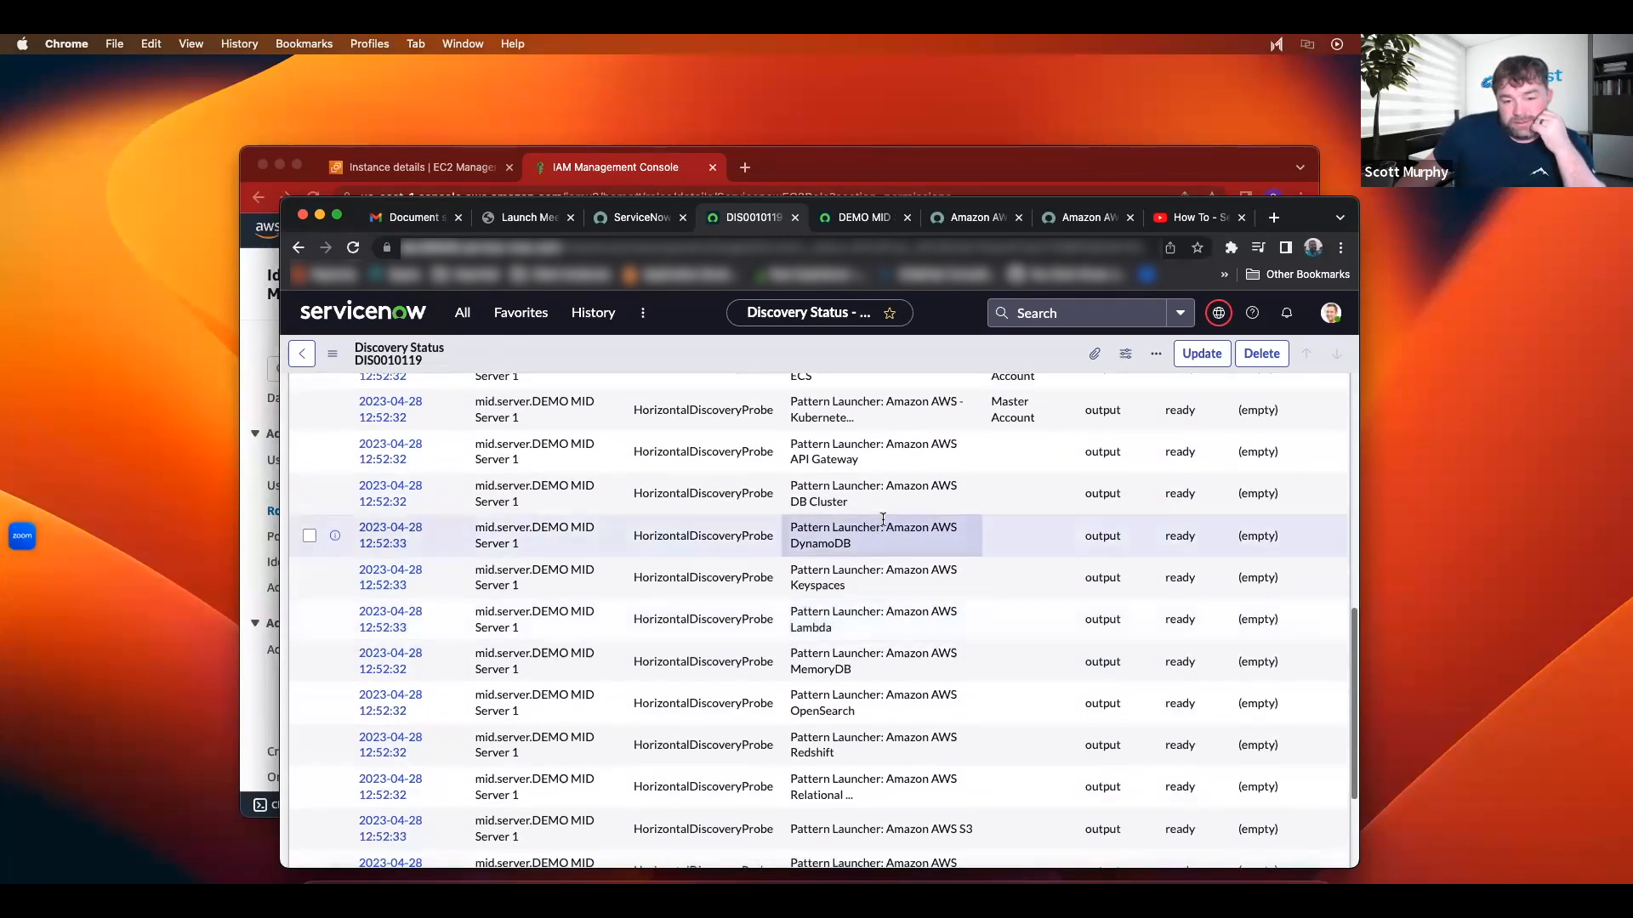
scroll(873, 521, "up", 2)
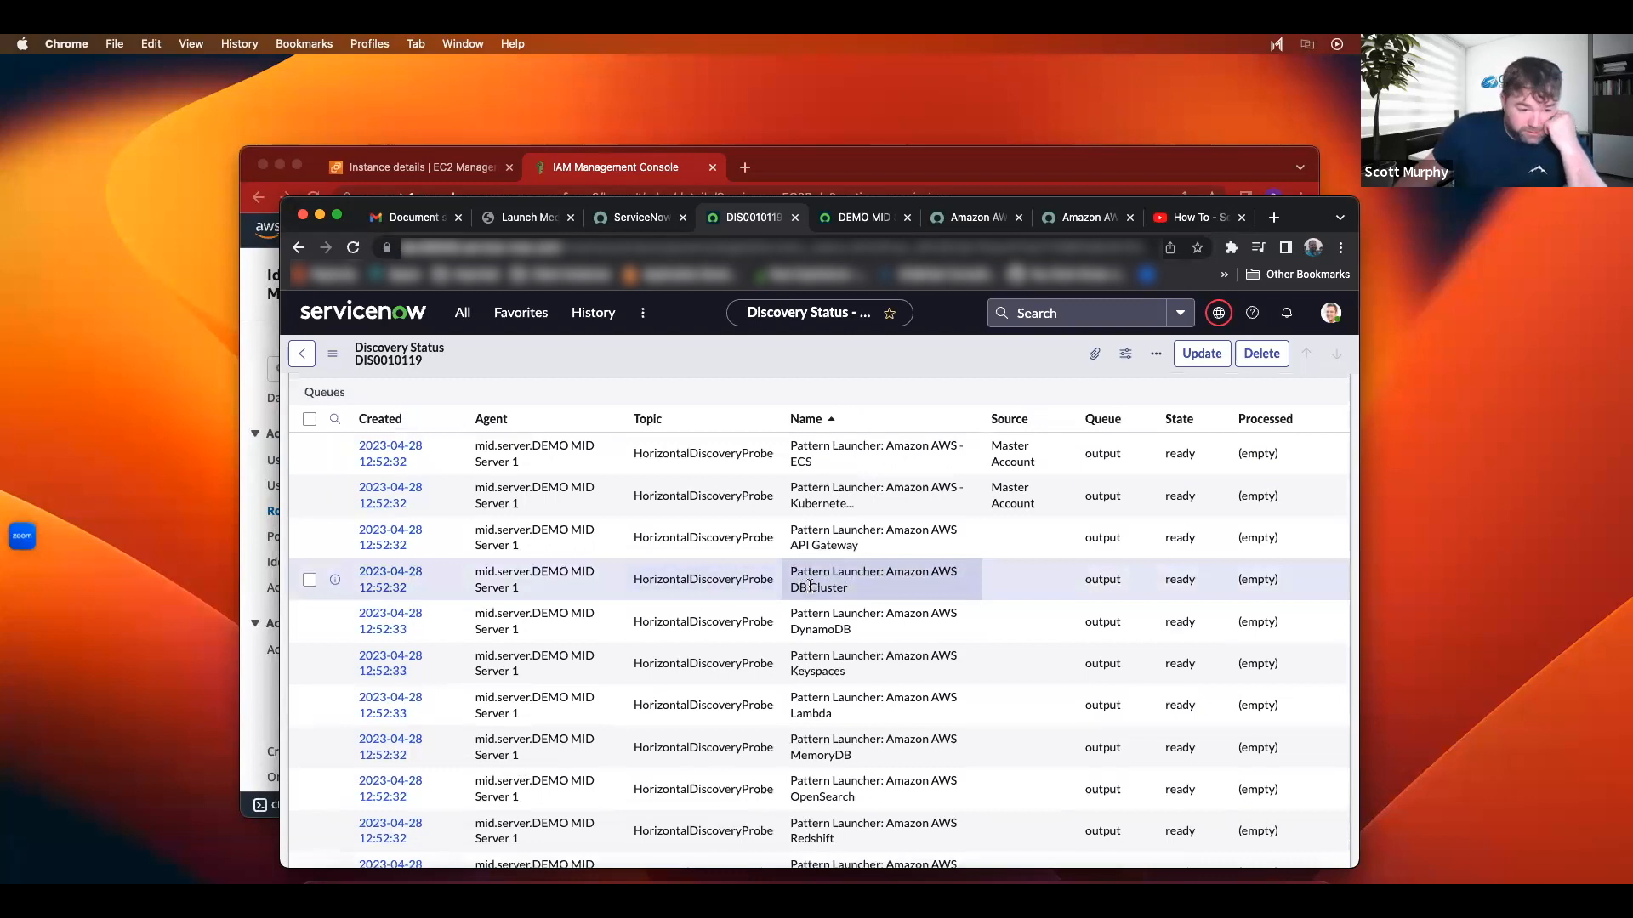
scroll(818, 583, "up", 1)
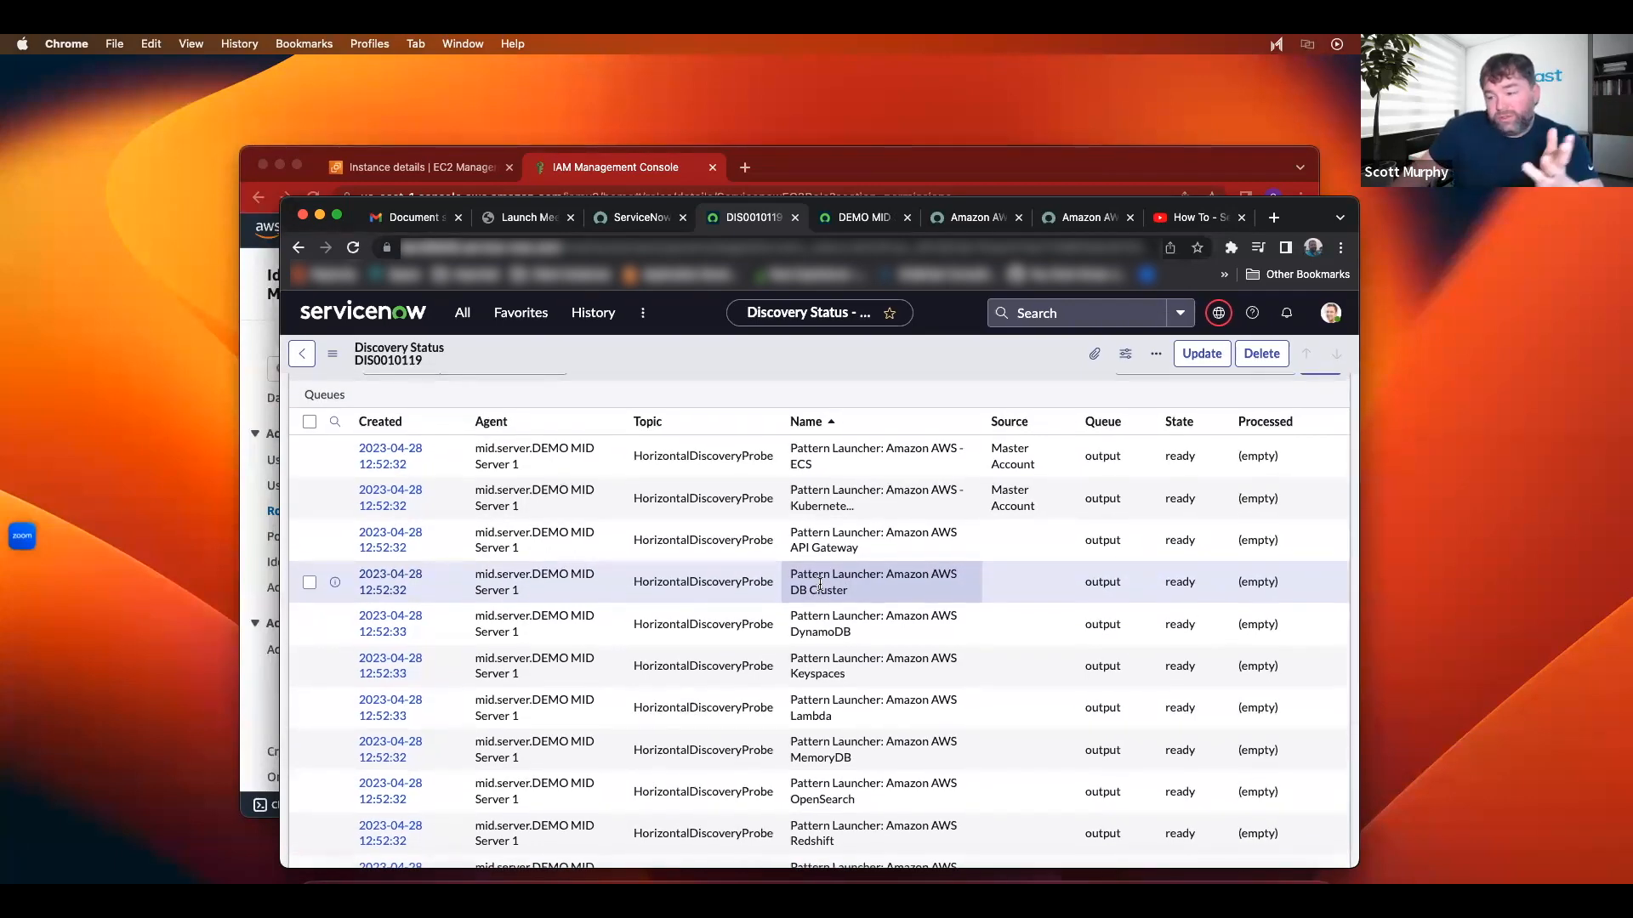
scroll(766, 584, "up", 8)
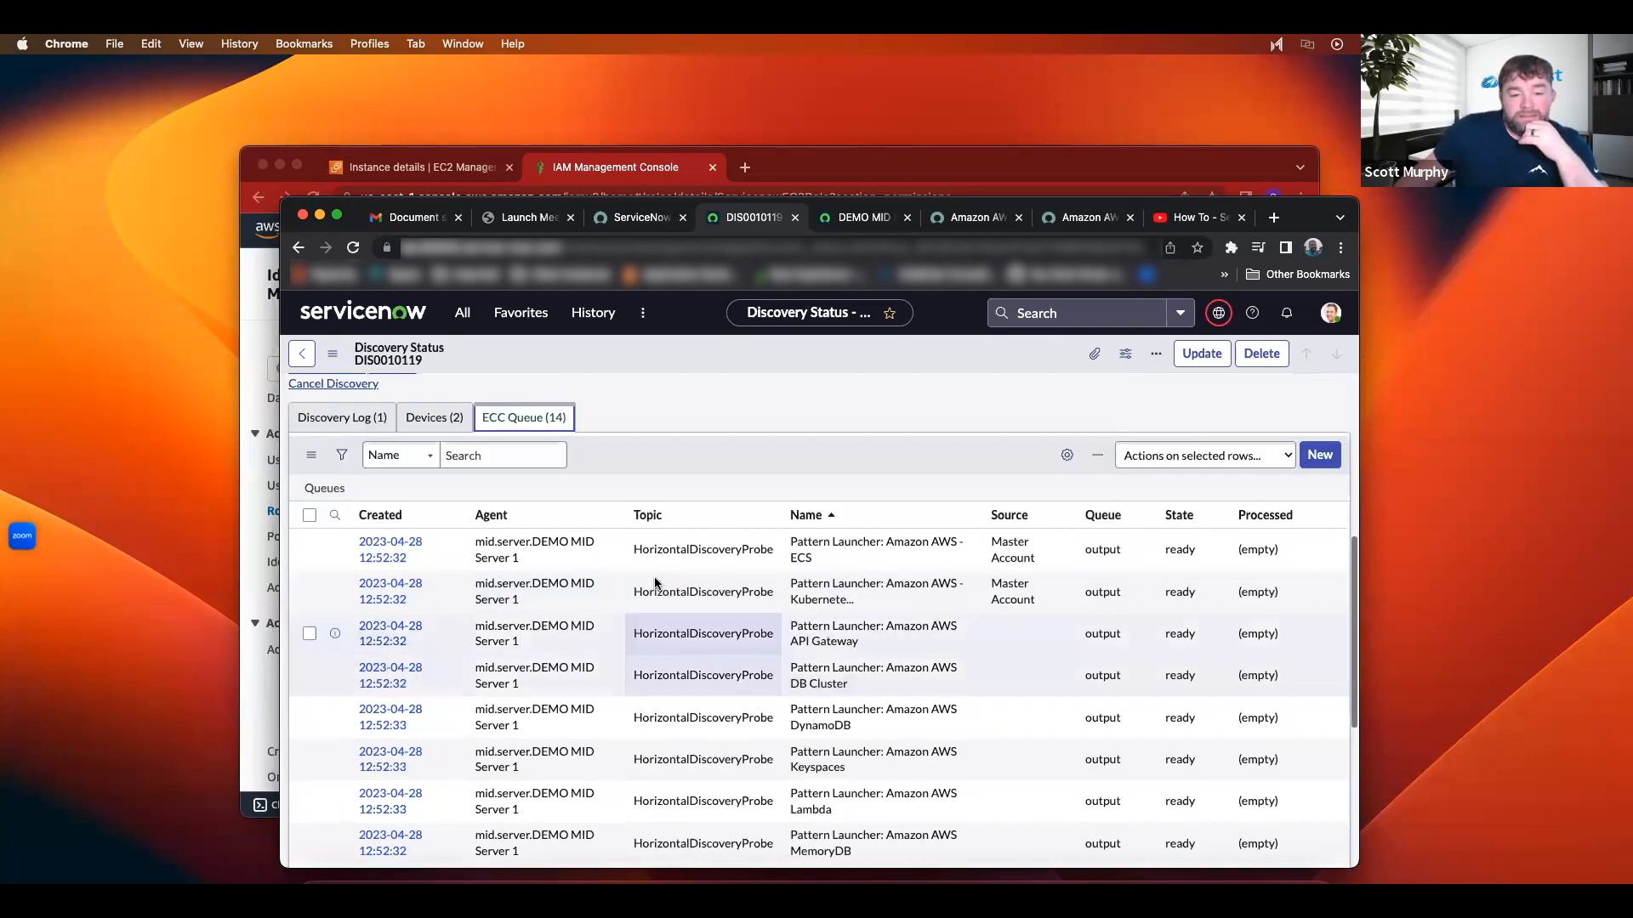
scroll(535, 678, "down", 3)
Step: Check DIS0010119's Devices tab and its Discovery Log holding only 'Discovery started'
left_click(437, 674)
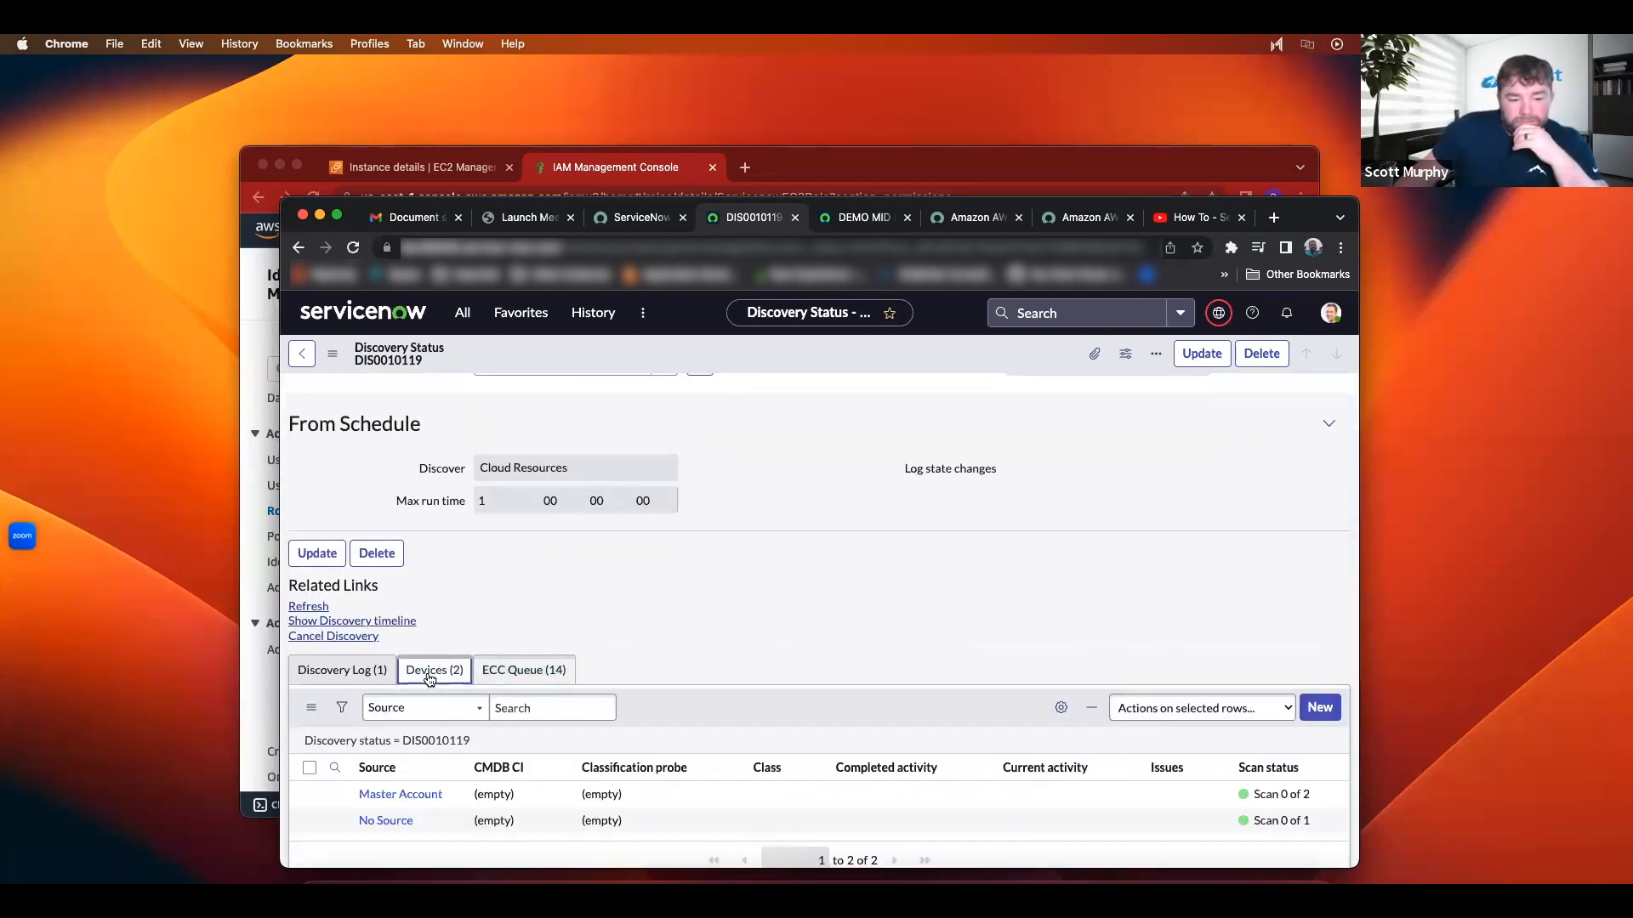
left_click(366, 672)
left_click(406, 673)
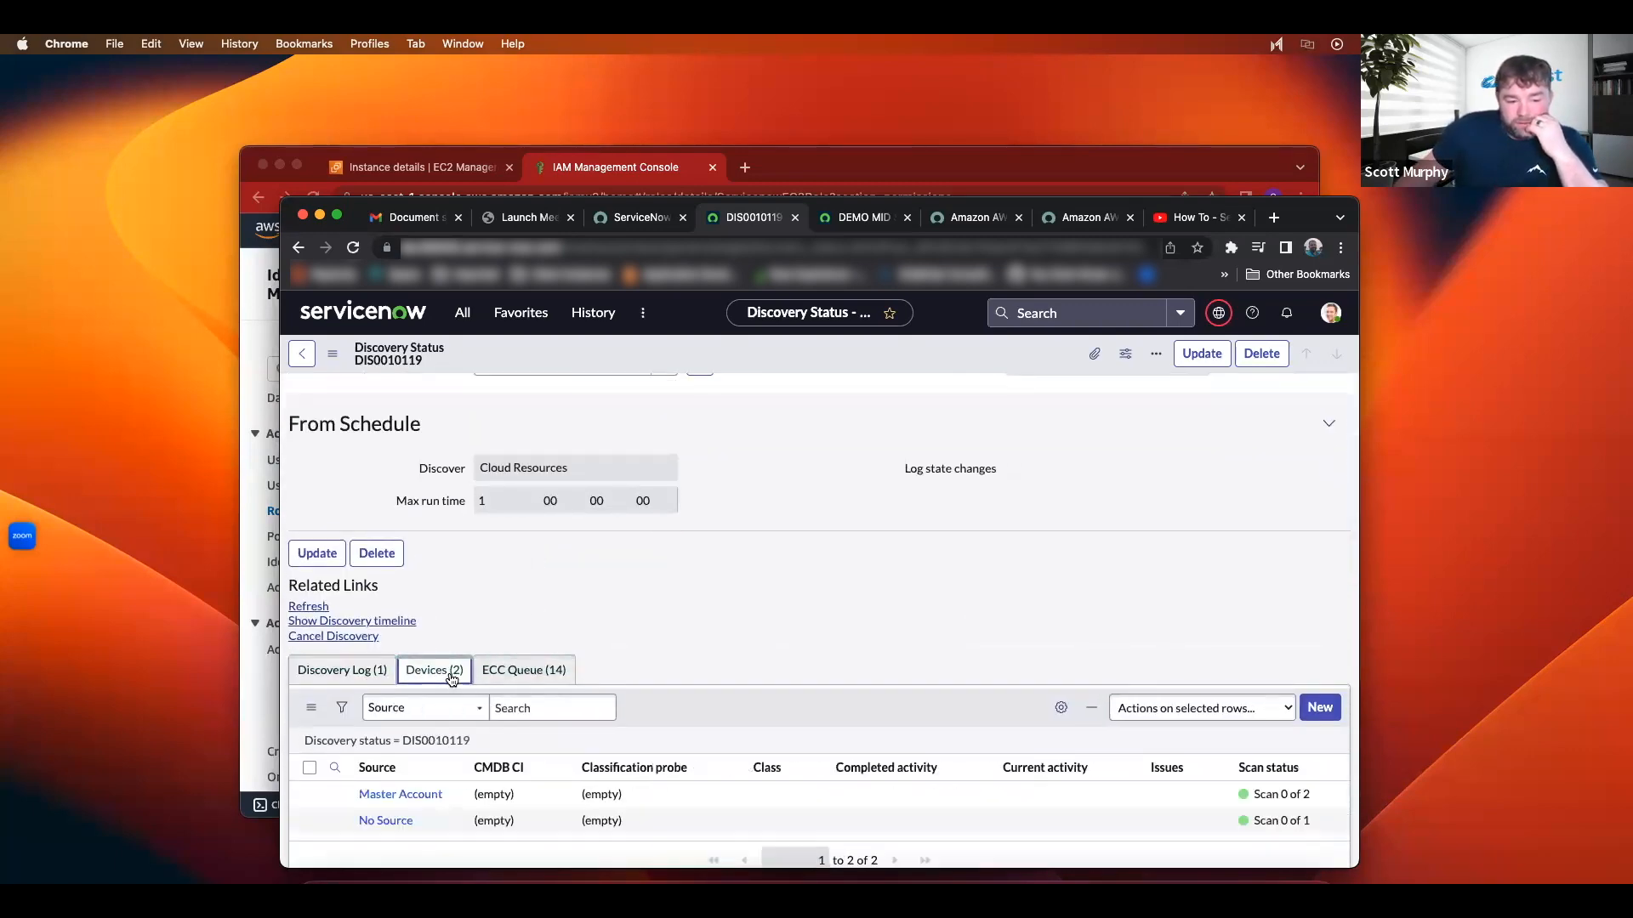
left_click(353, 674)
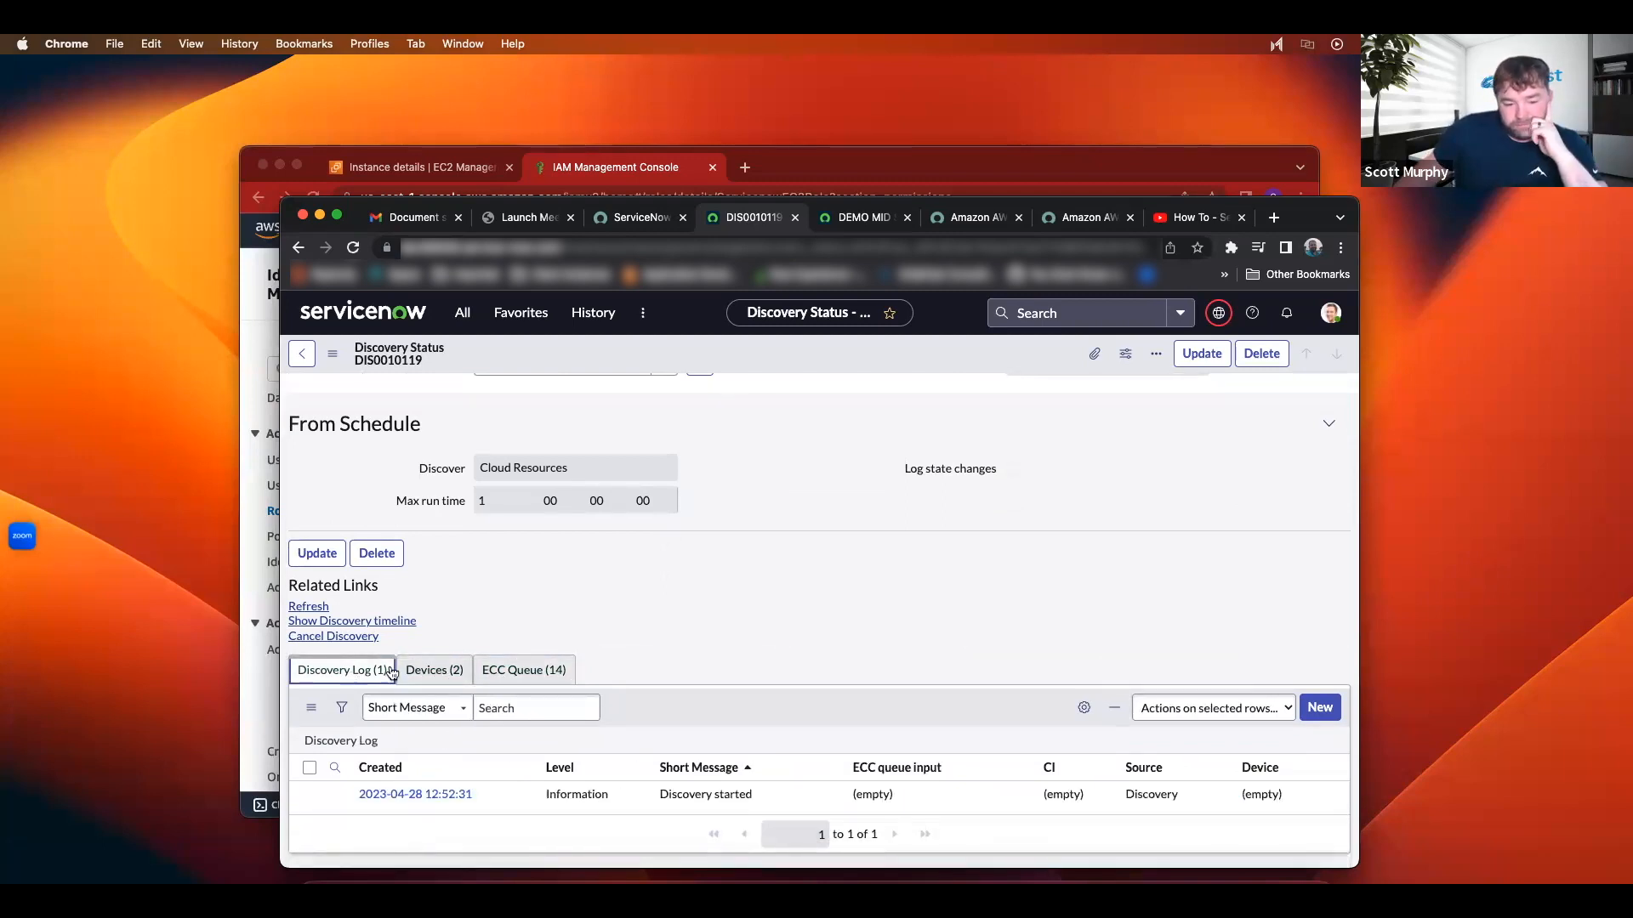
scroll(798, 536, "up", 3)
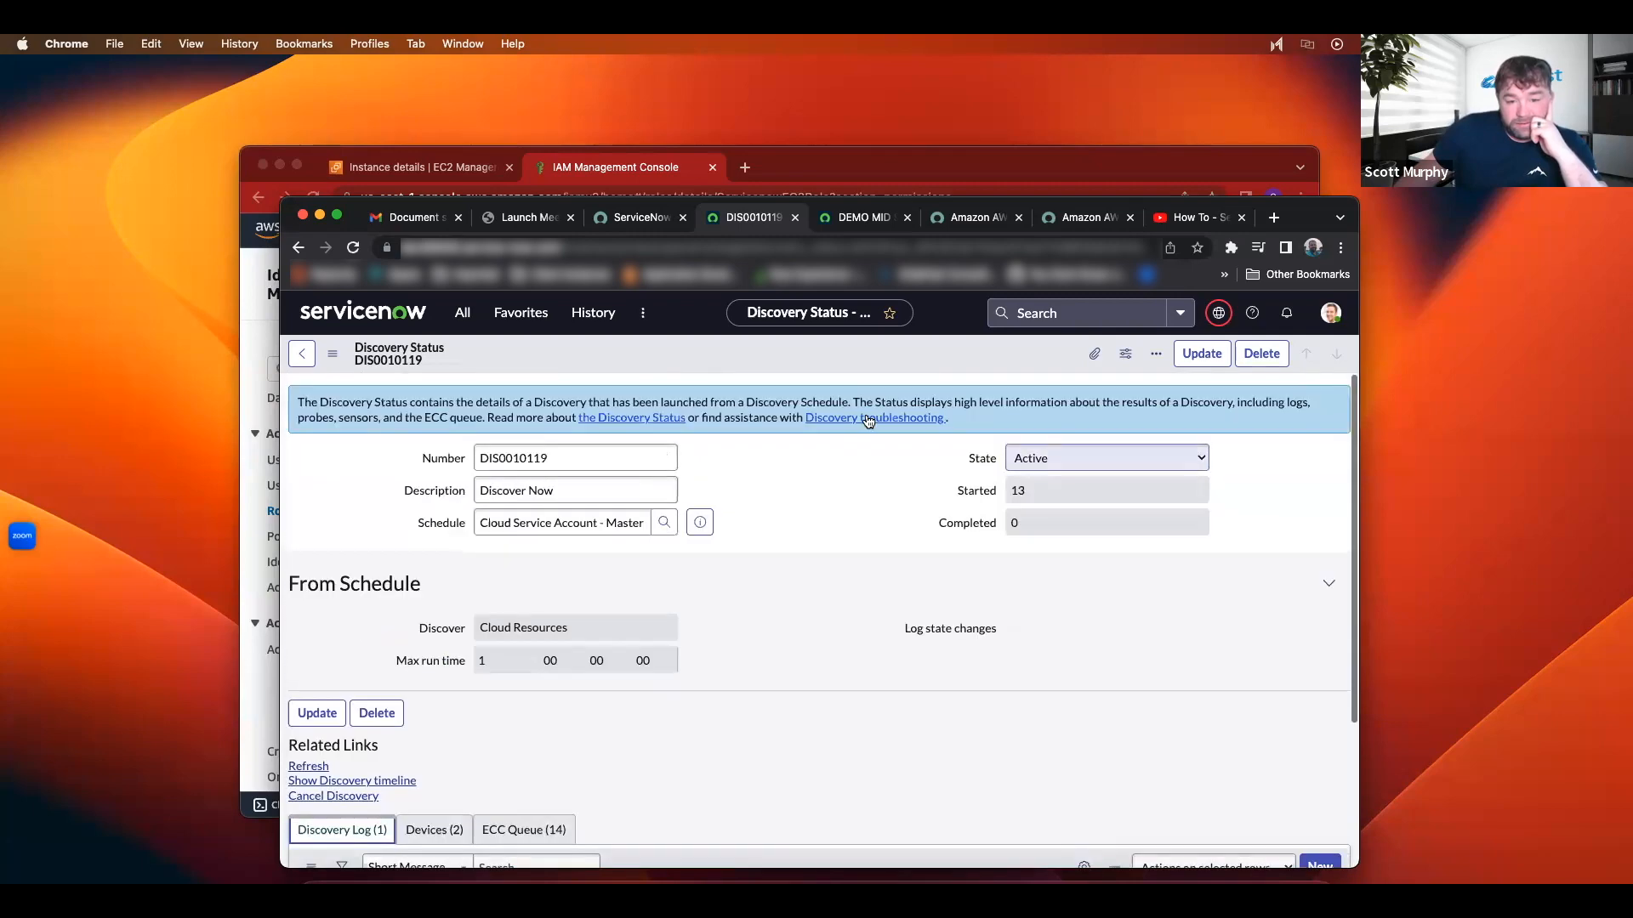
Step: Reload the DIS0010119 form and open the Amazon AWS - ECS pattern log from page two
right_click(860, 367)
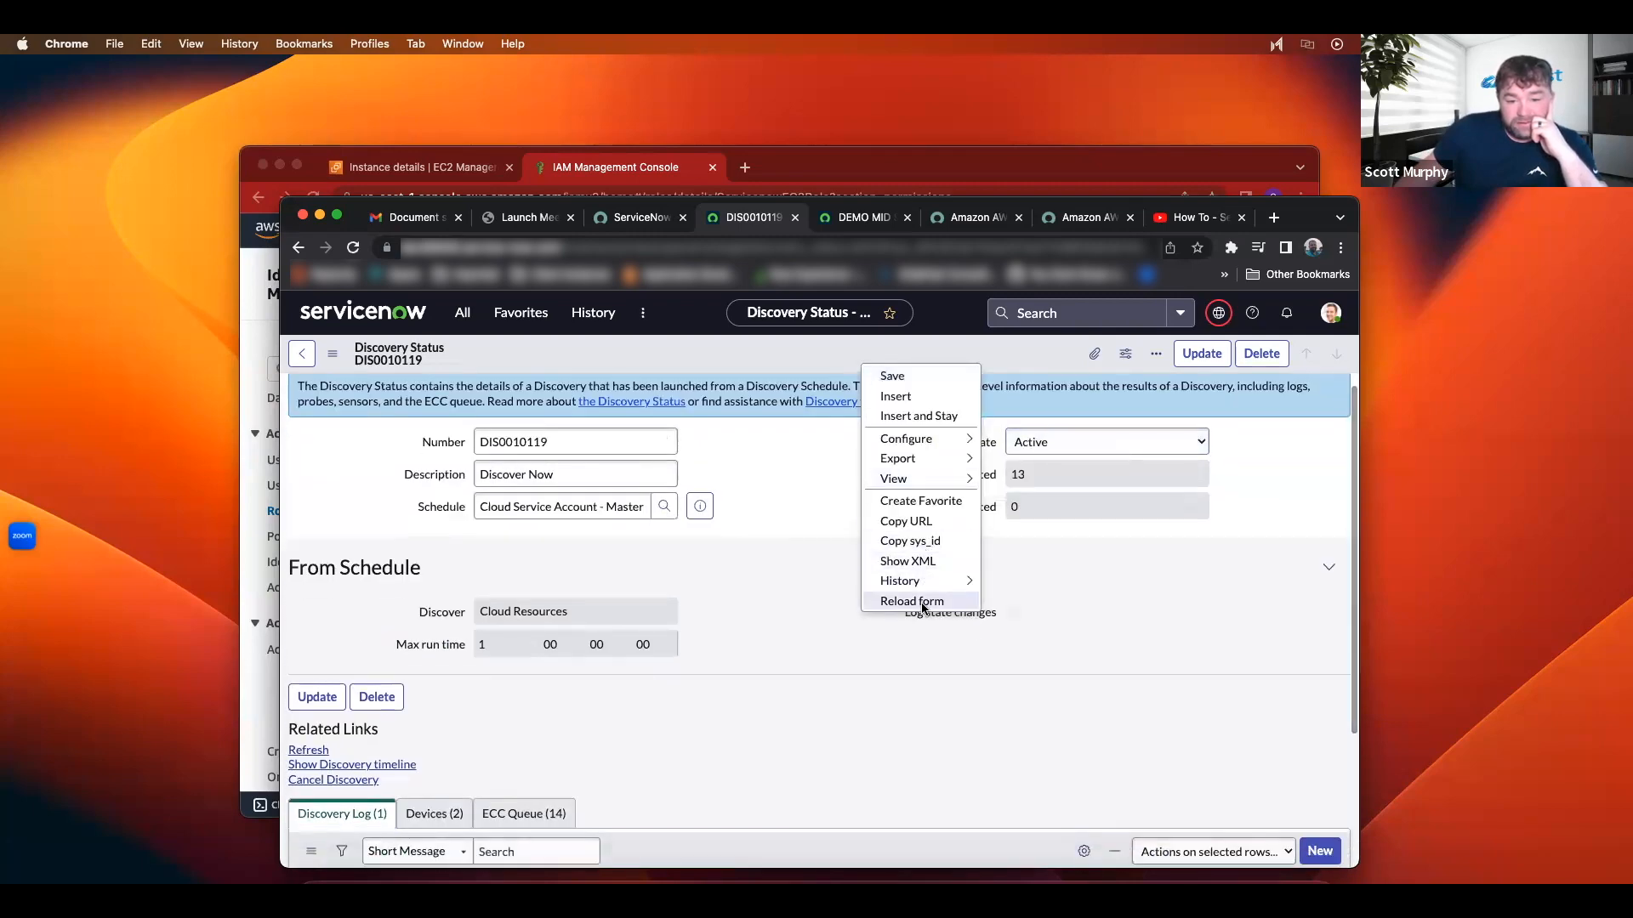
left_click(914, 601)
scroll(752, 566, "down", 10)
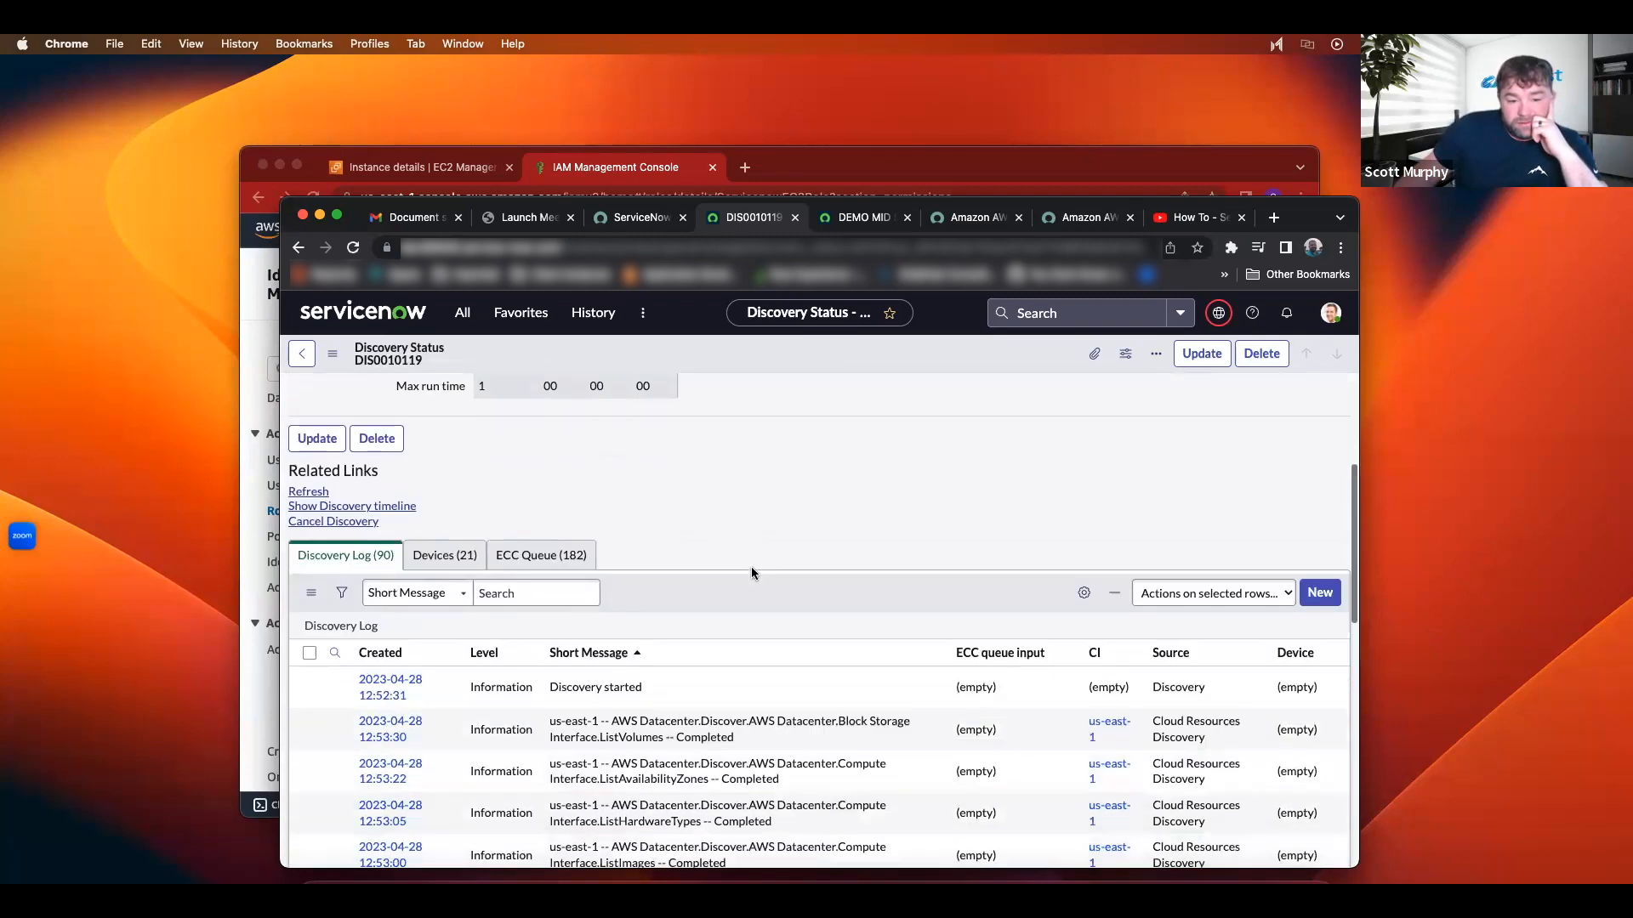
scroll(794, 577, "up", 6)
scroll(794, 577, "up", 3)
scroll(791, 572, "down", 9)
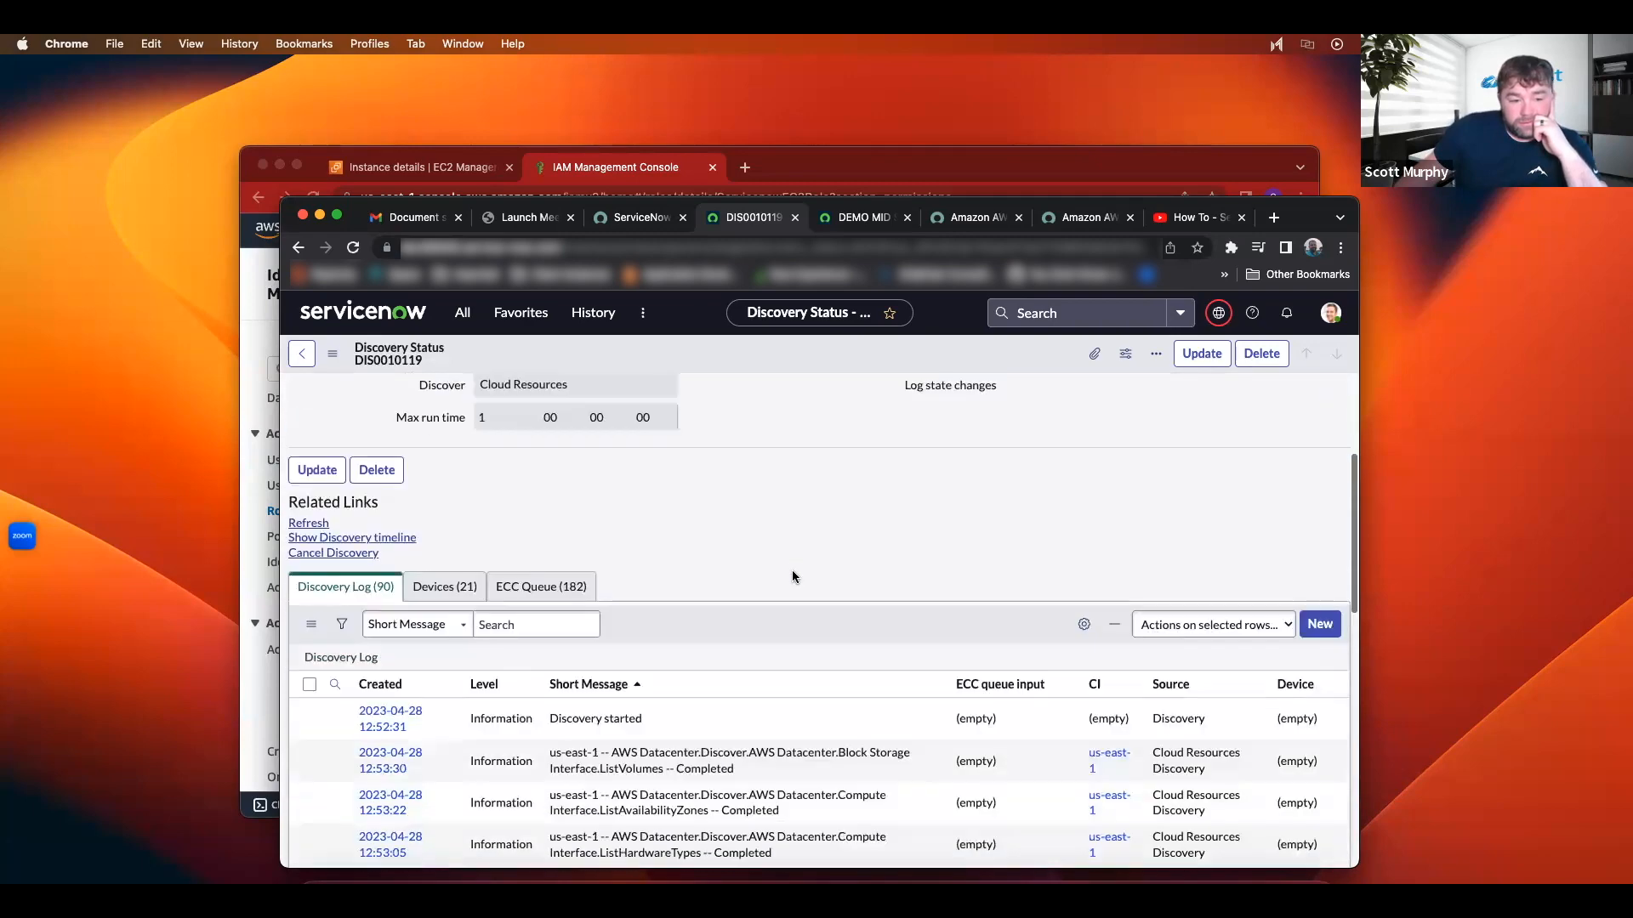
scroll(755, 544, "down", 10)
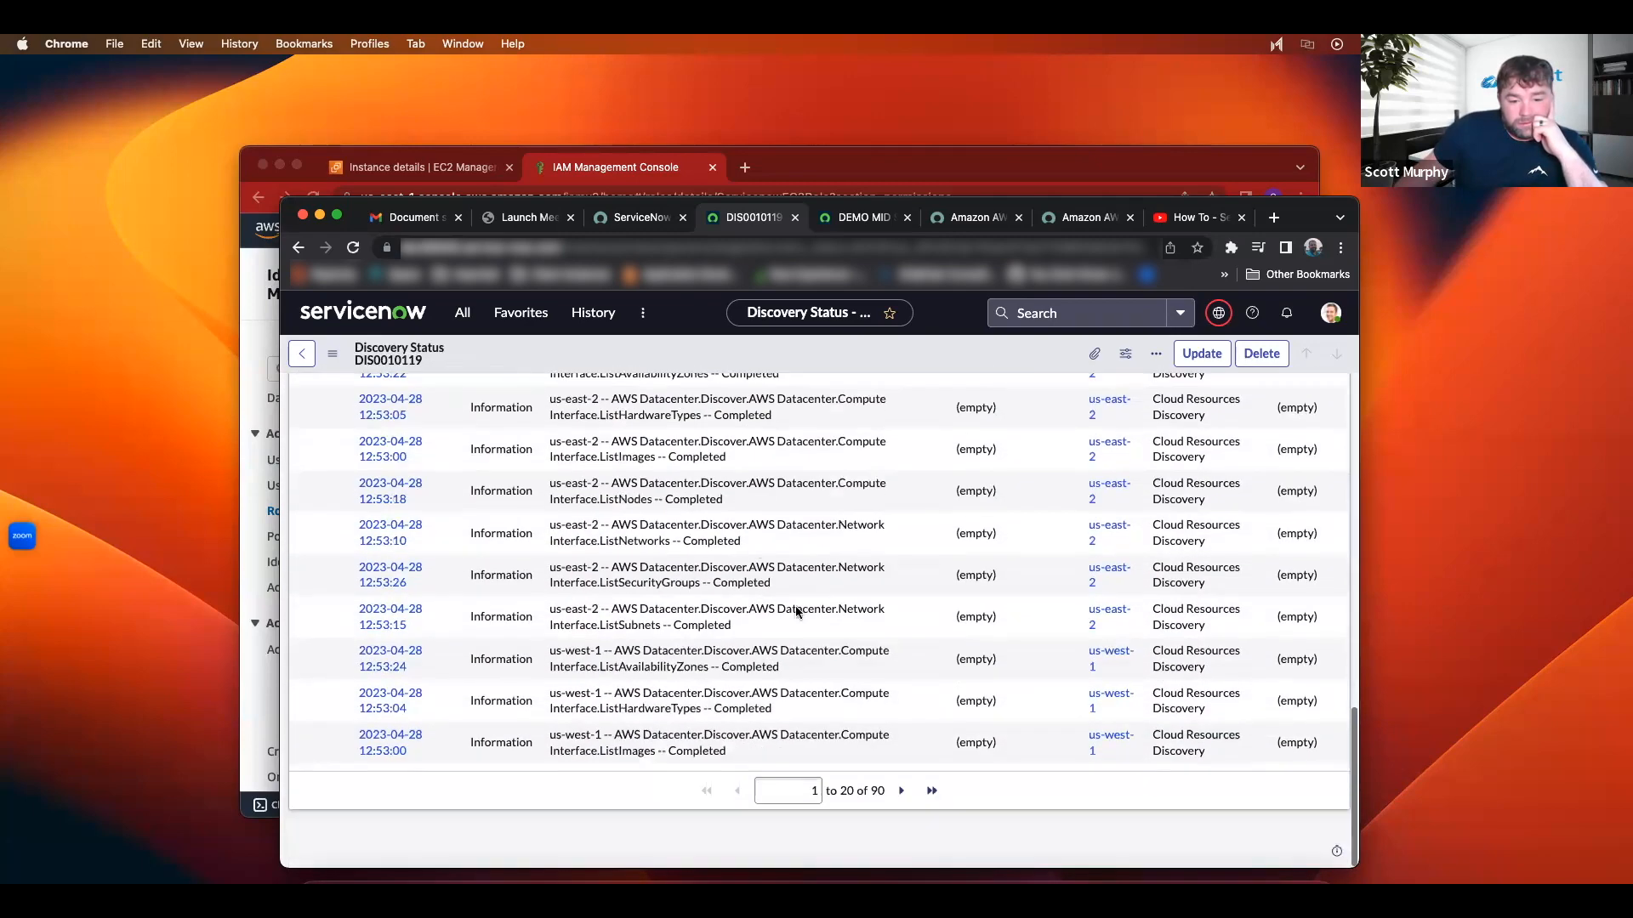
left_click(902, 791)
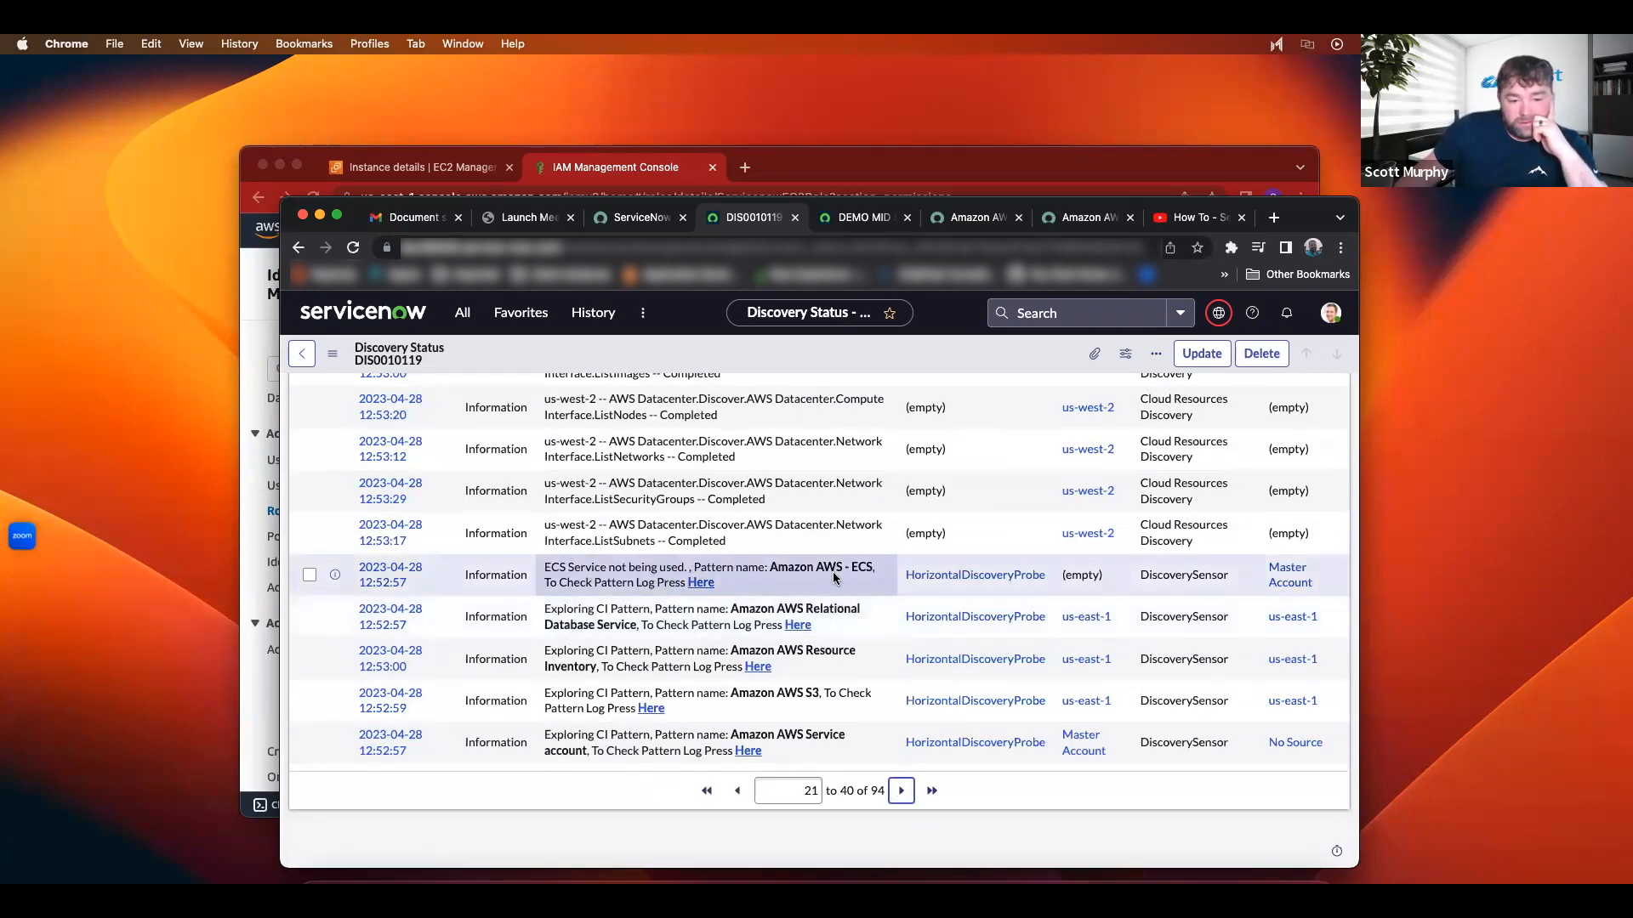
left_click(700, 583)
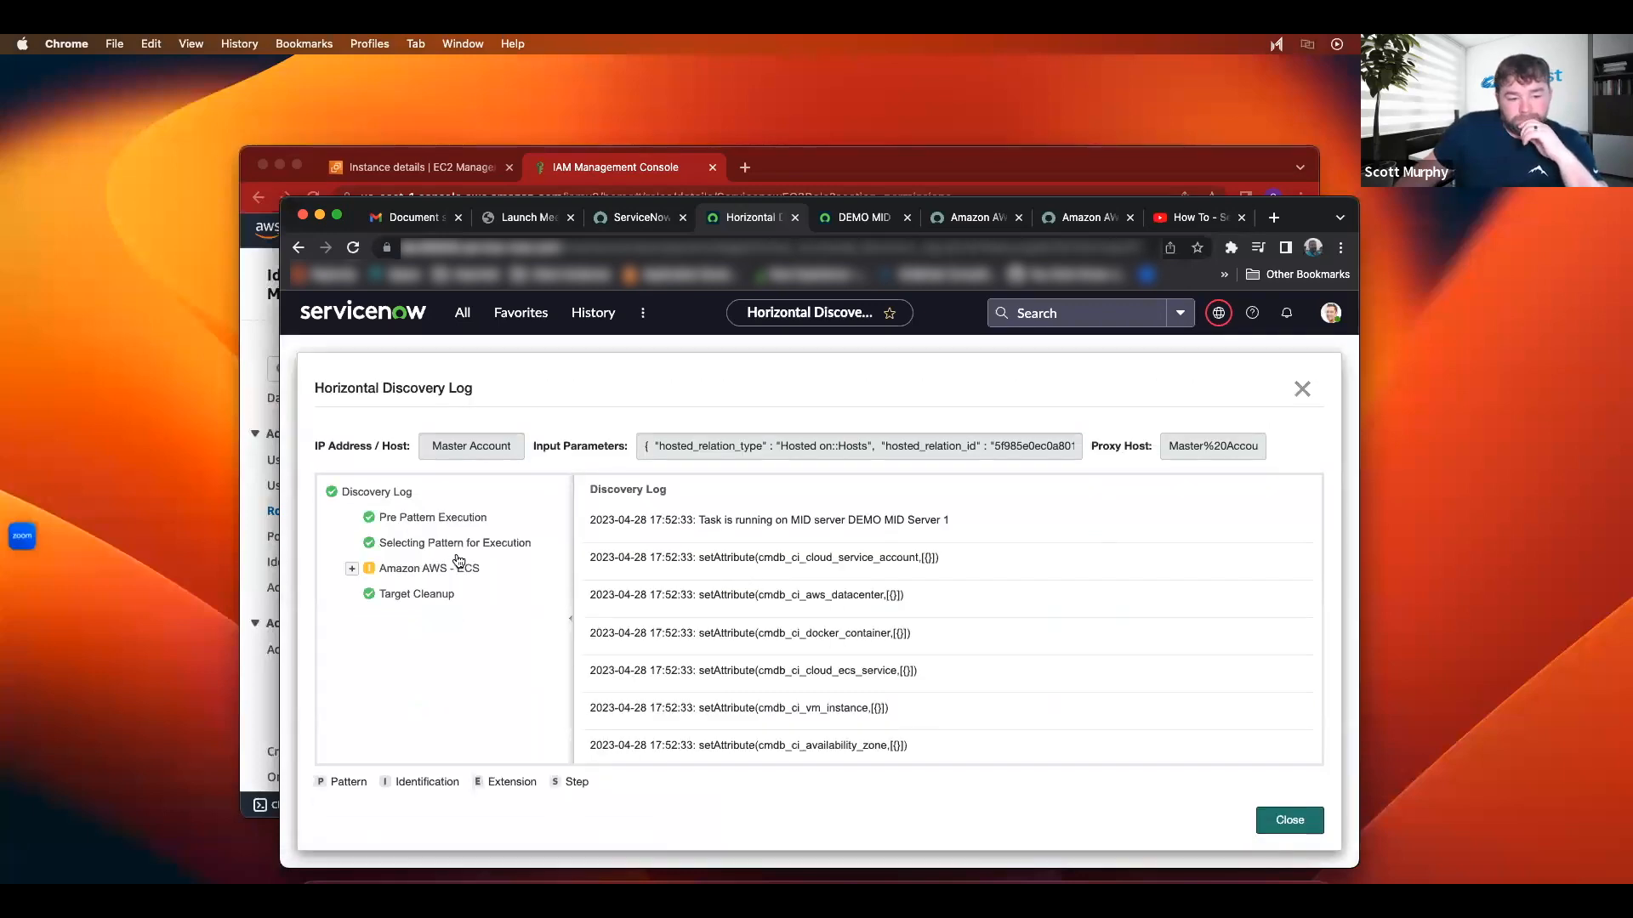
Step: Inspect the ECS steps: Get Logical Datacenter, Check if there are LDCs, Create service account table
left_click(459, 567)
left_click(500, 599)
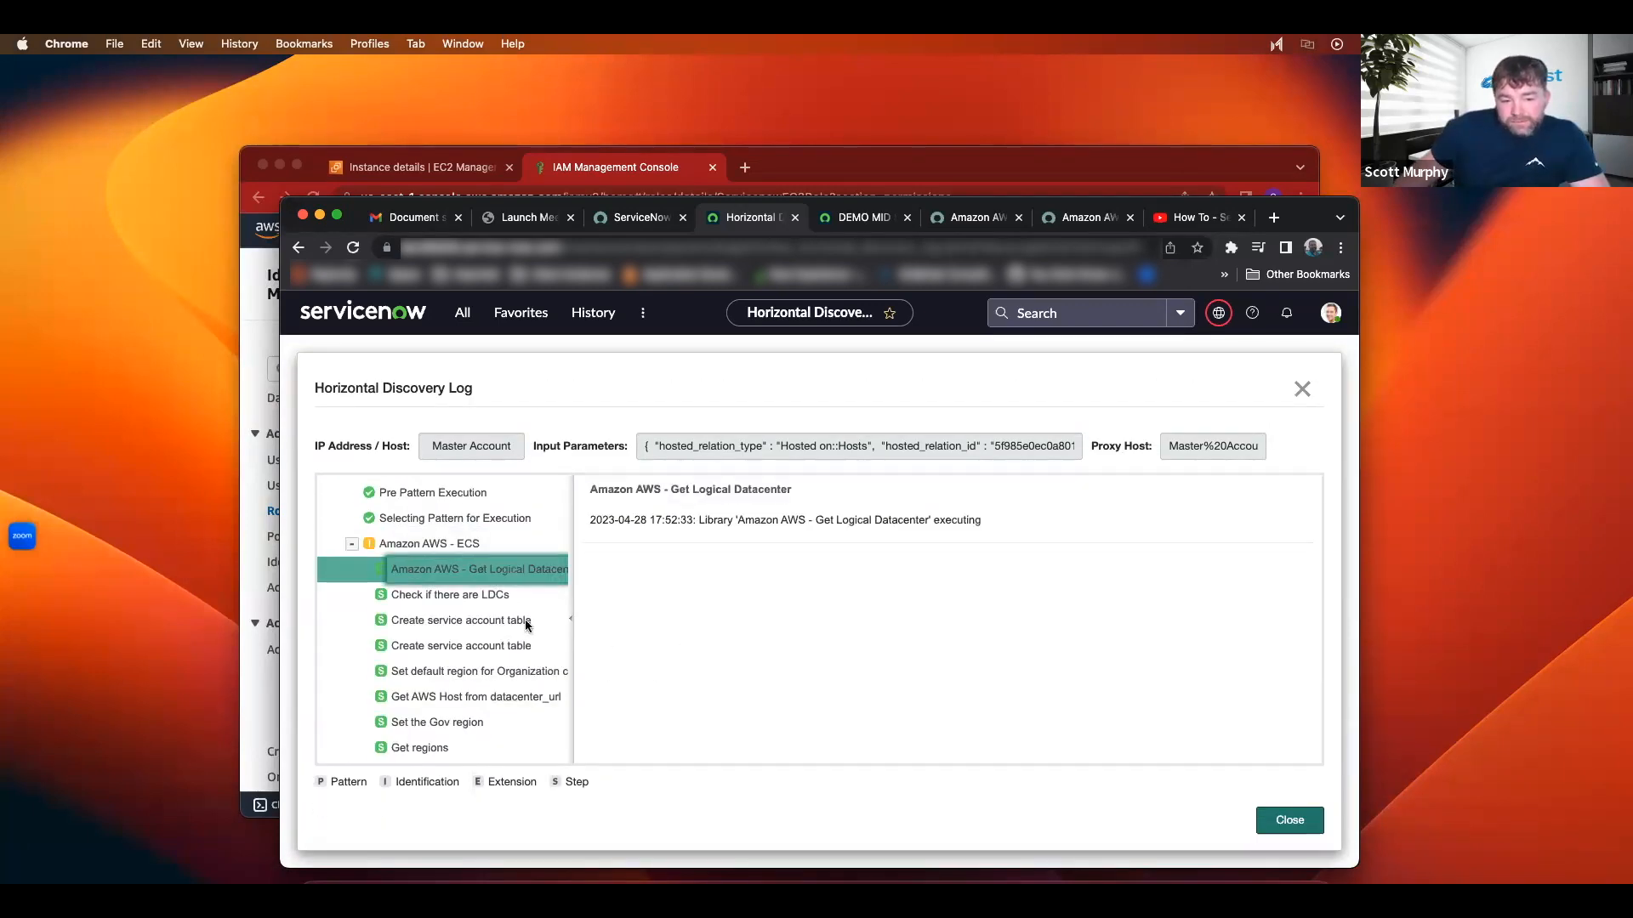
left_click(454, 595)
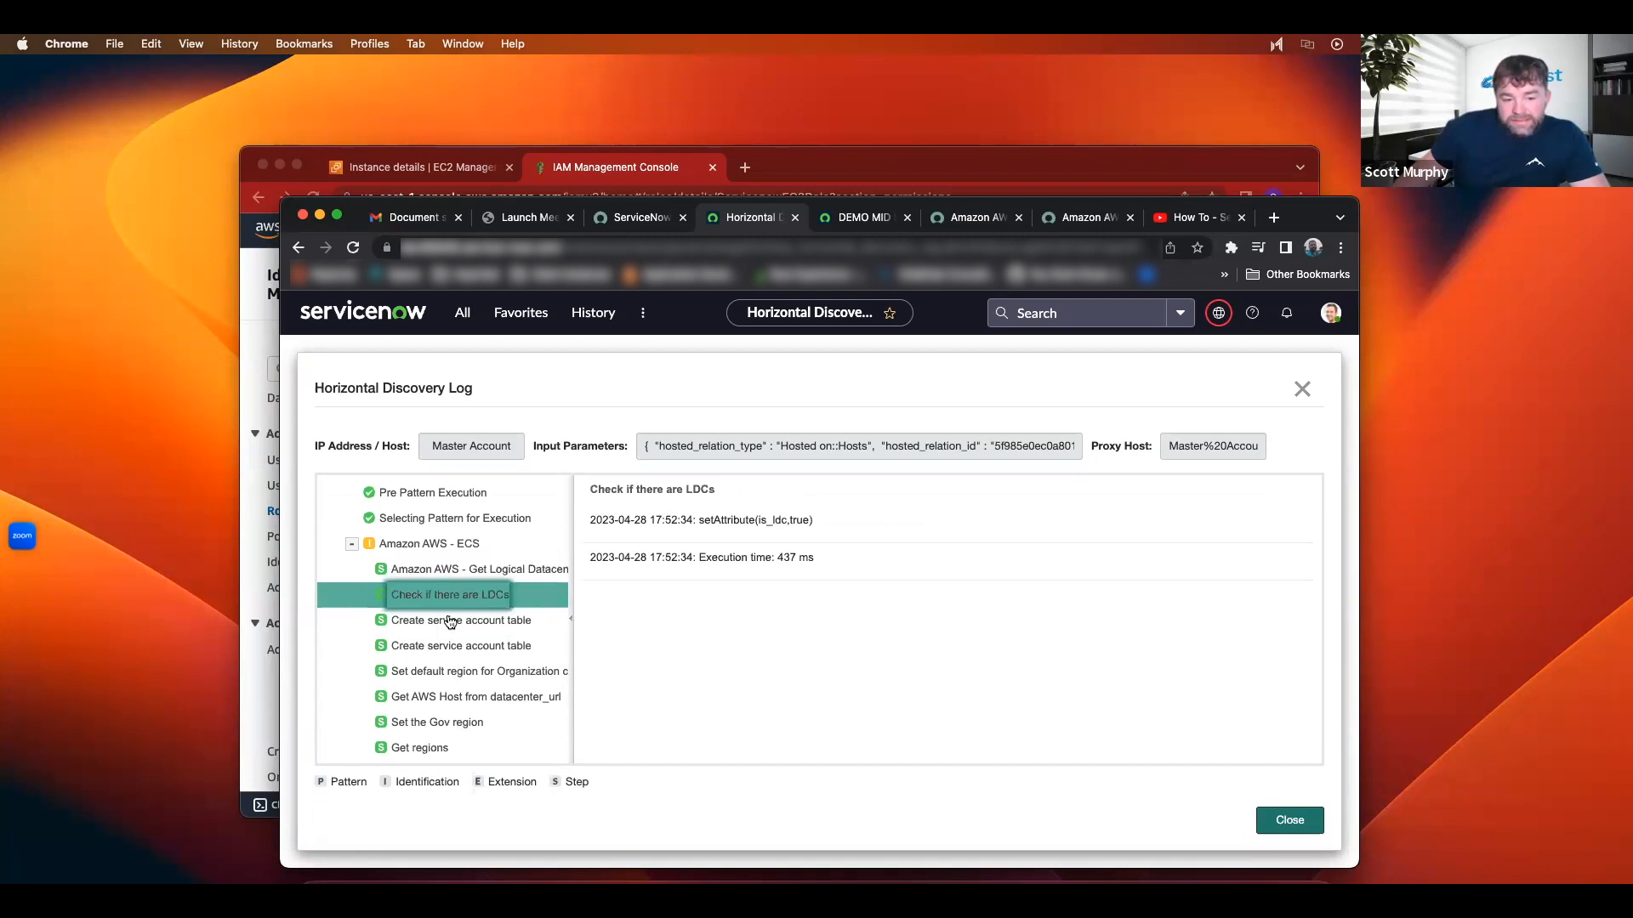
left_click(451, 622)
scroll(539, 630, "down", 1)
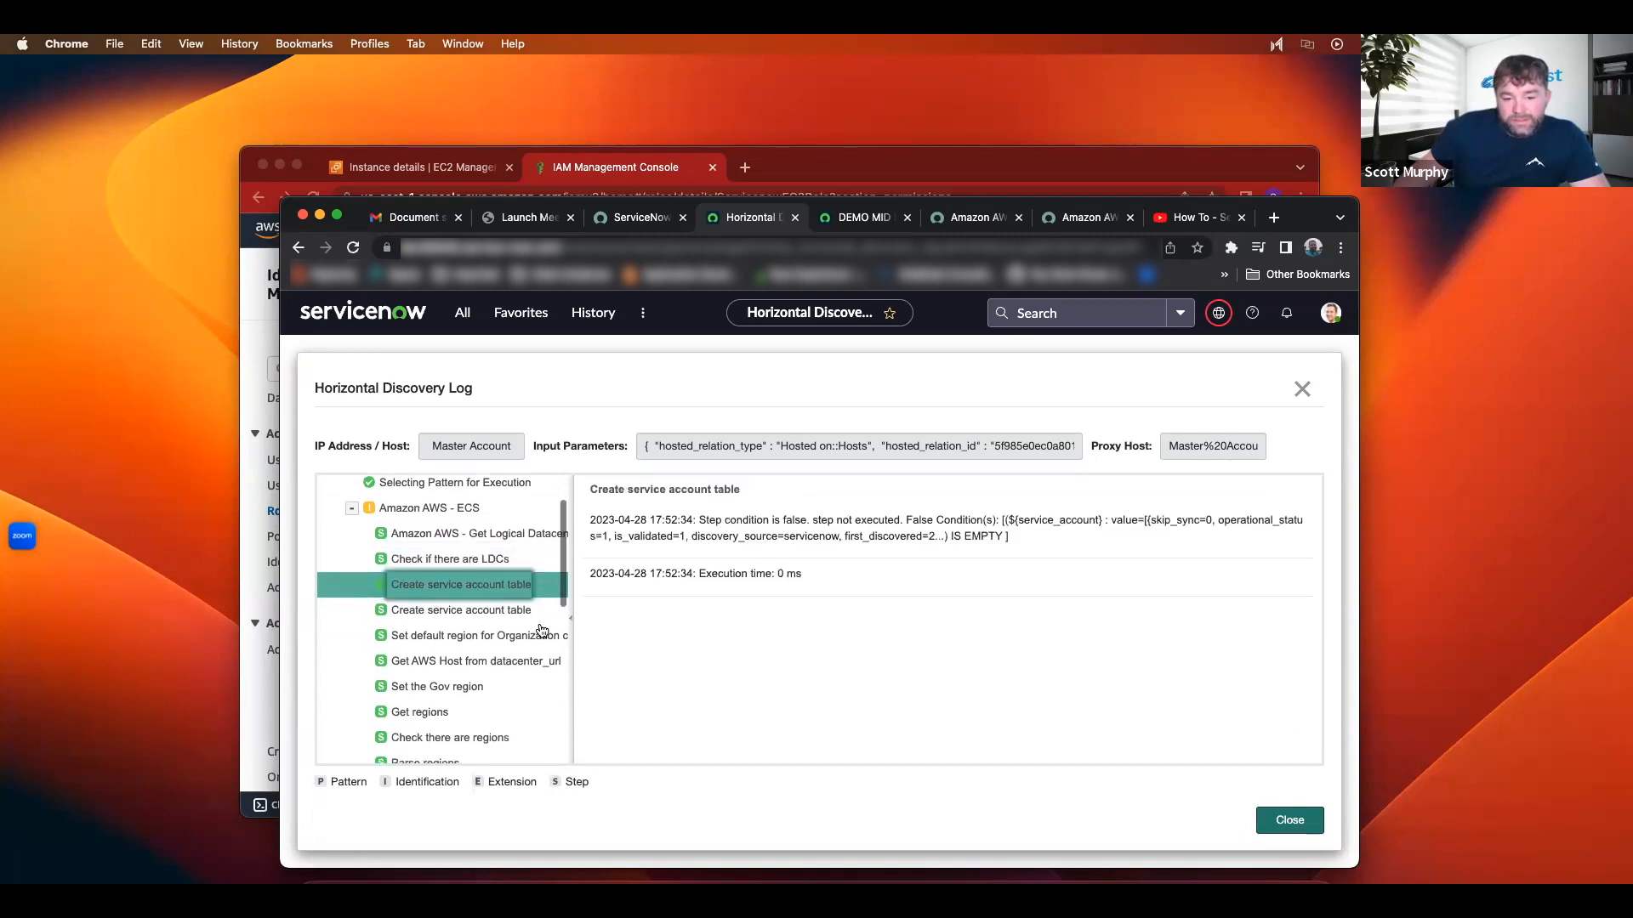
left_click(474, 620)
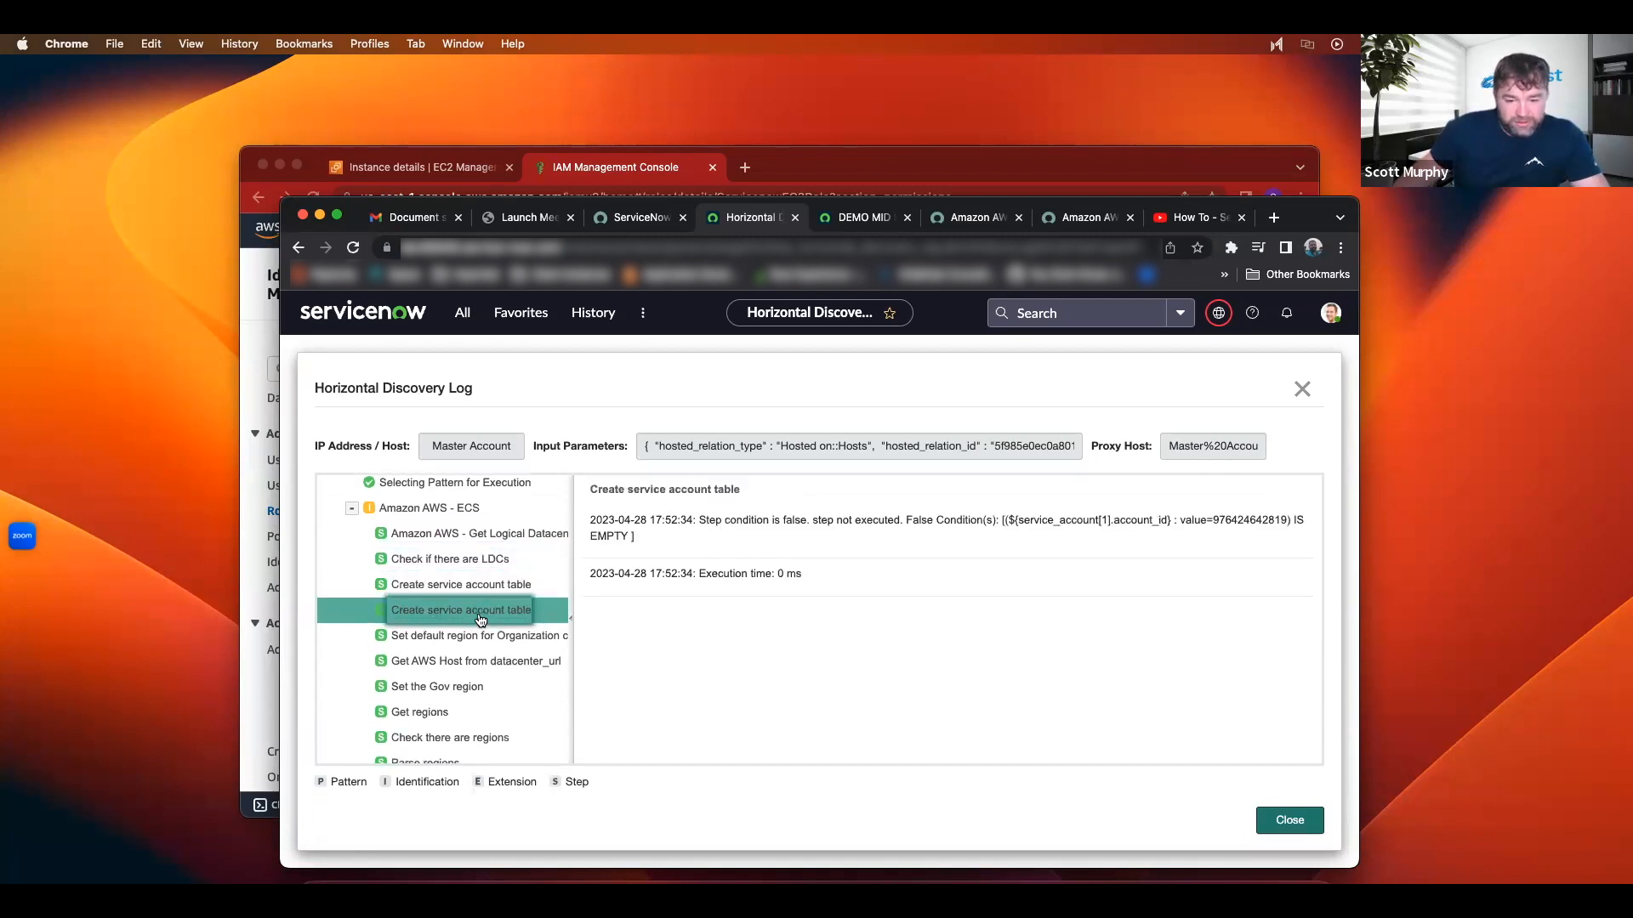
scroll(512, 618, "down", 1)
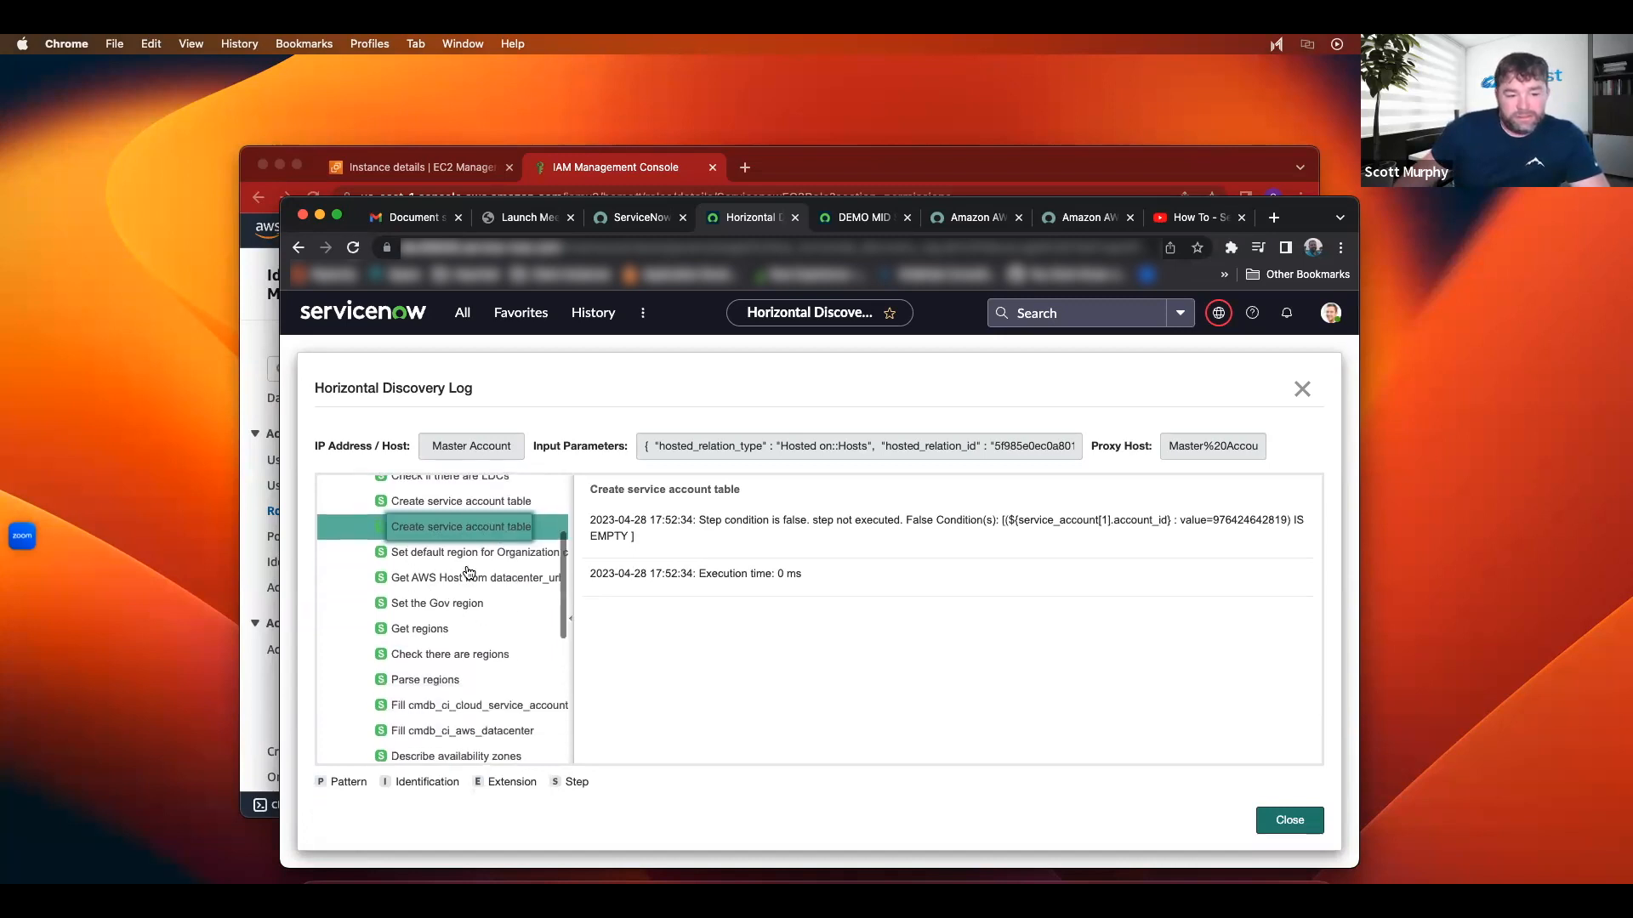
scroll(459, 587, "down", 1)
scroll(484, 581, "down", 1)
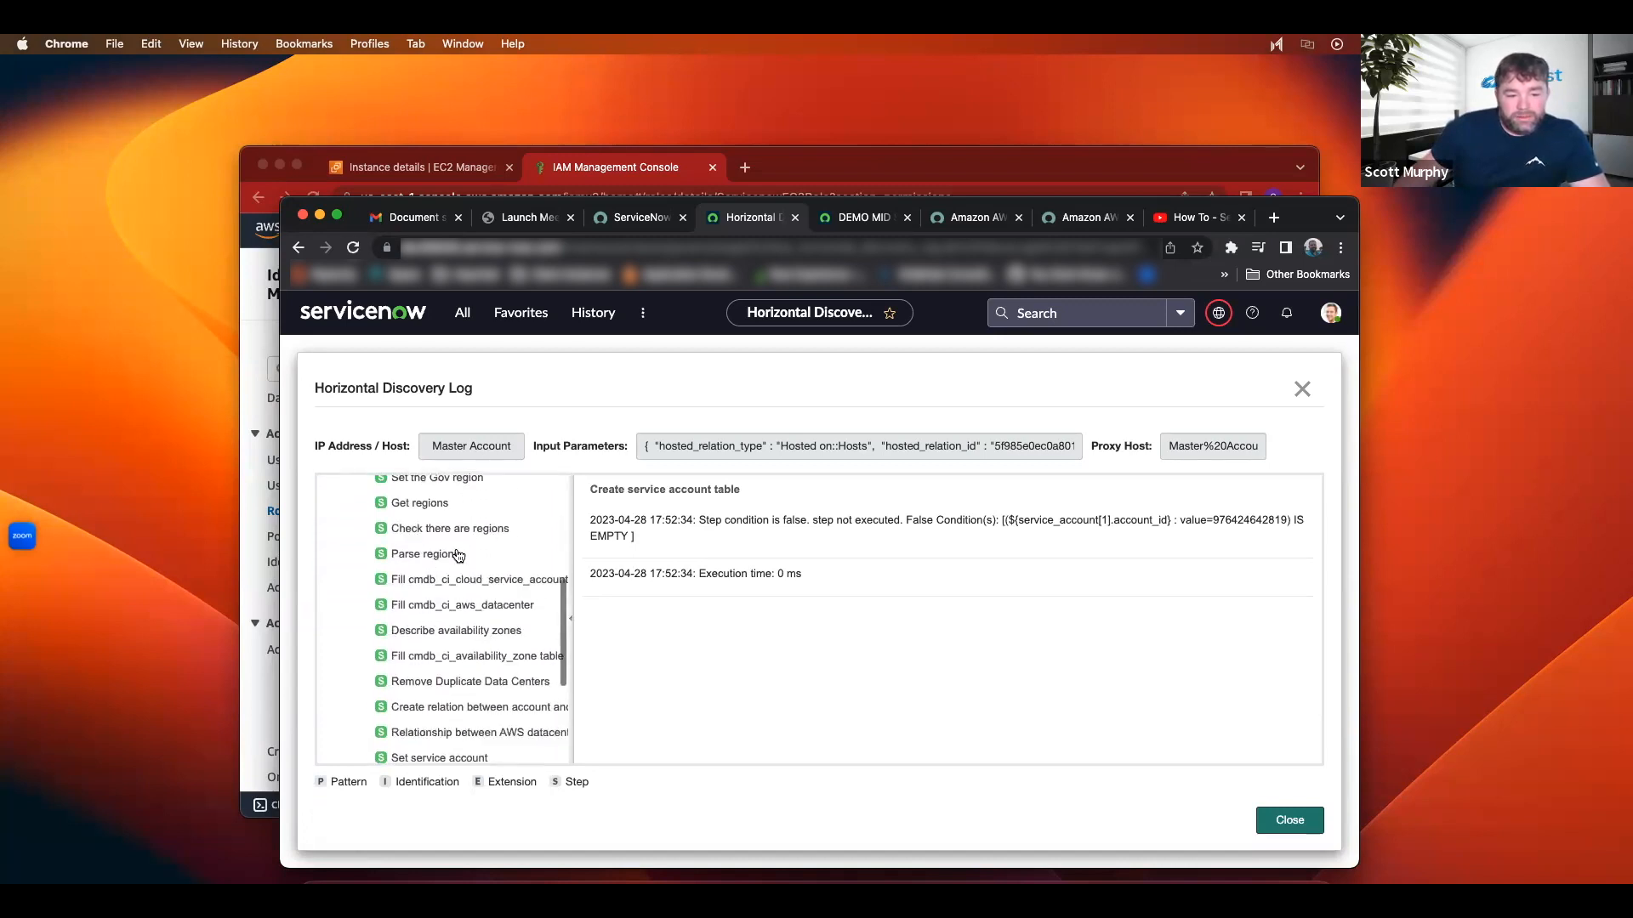
scroll(450, 561, "down", 2)
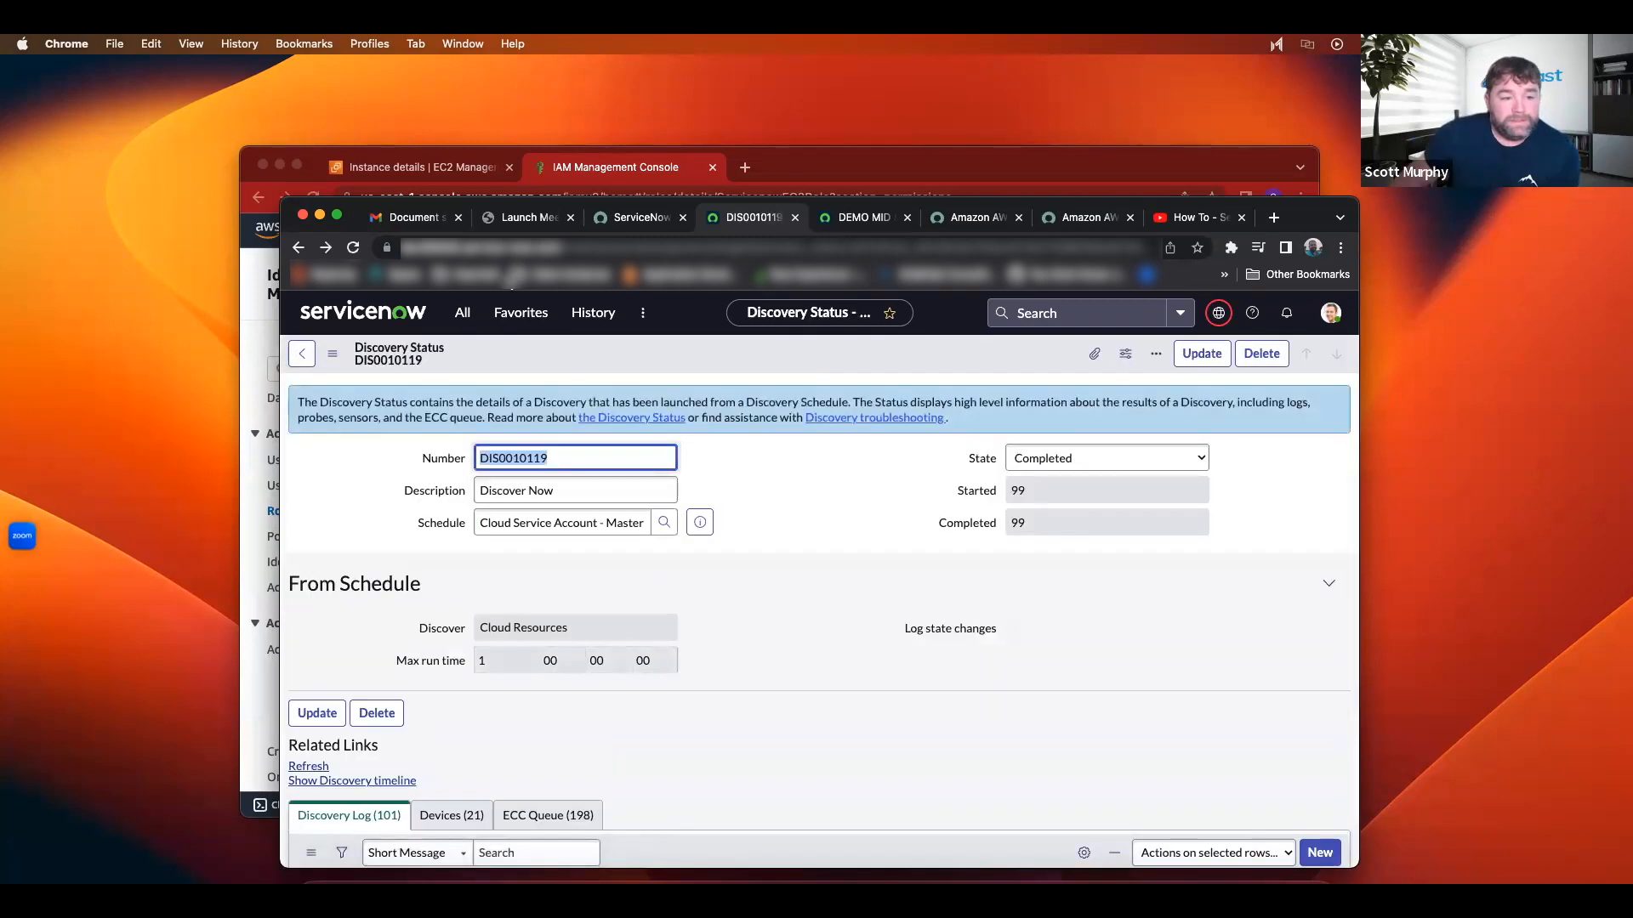
Step: Open ServiceNow's AWS Cloud Database list, then switch to the AWS RDS space
left_click(462, 318)
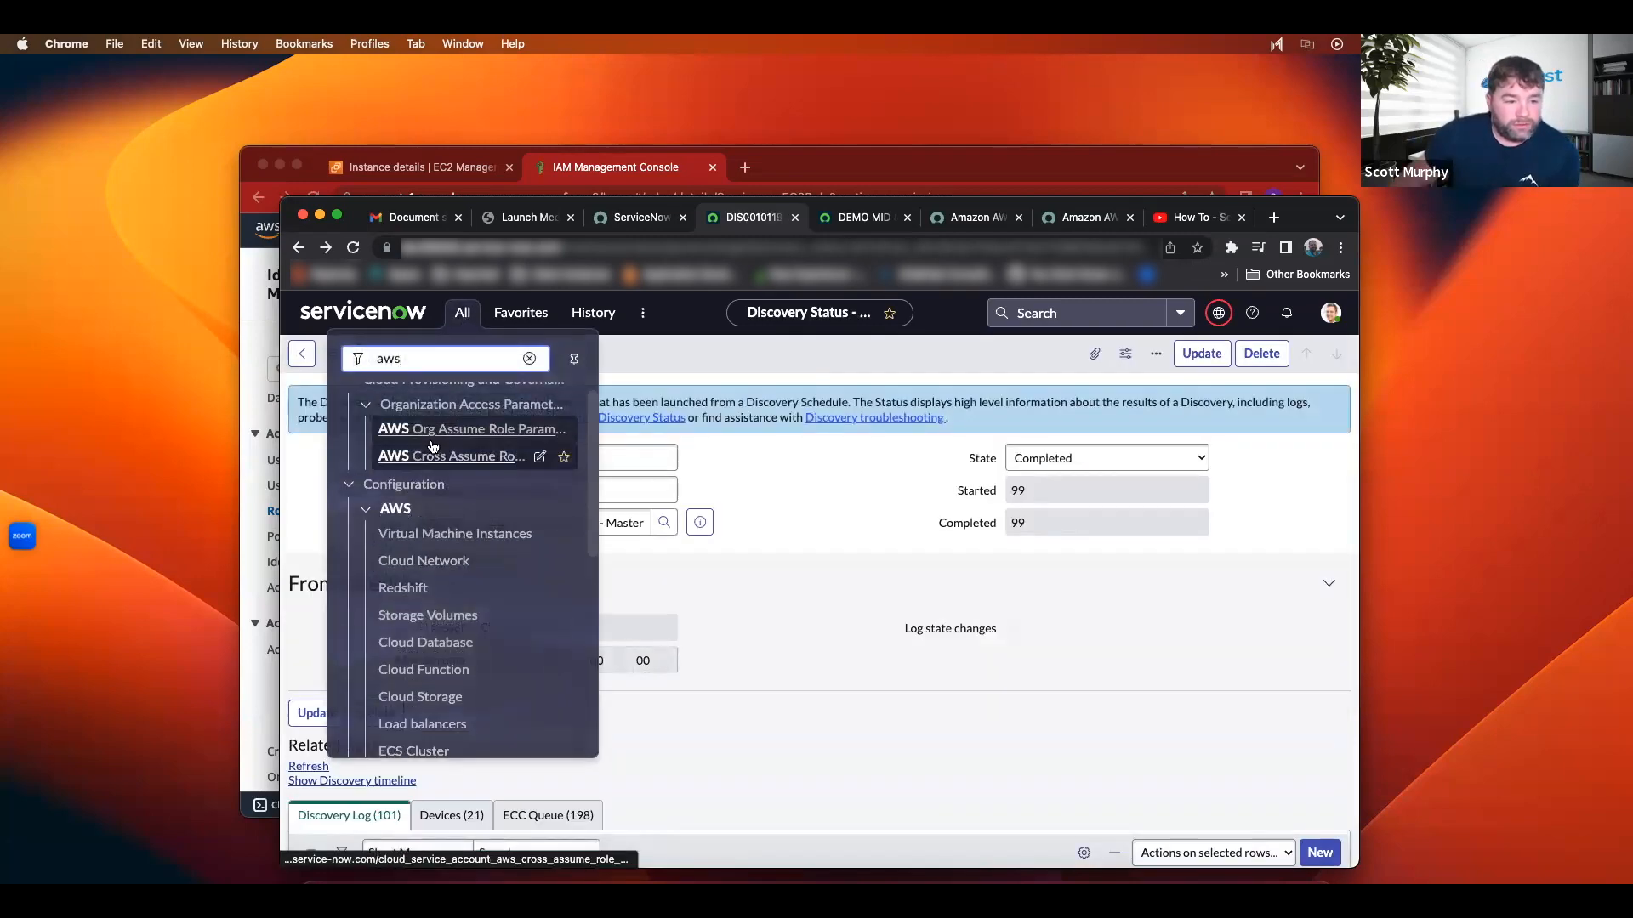
left_click(443, 645)
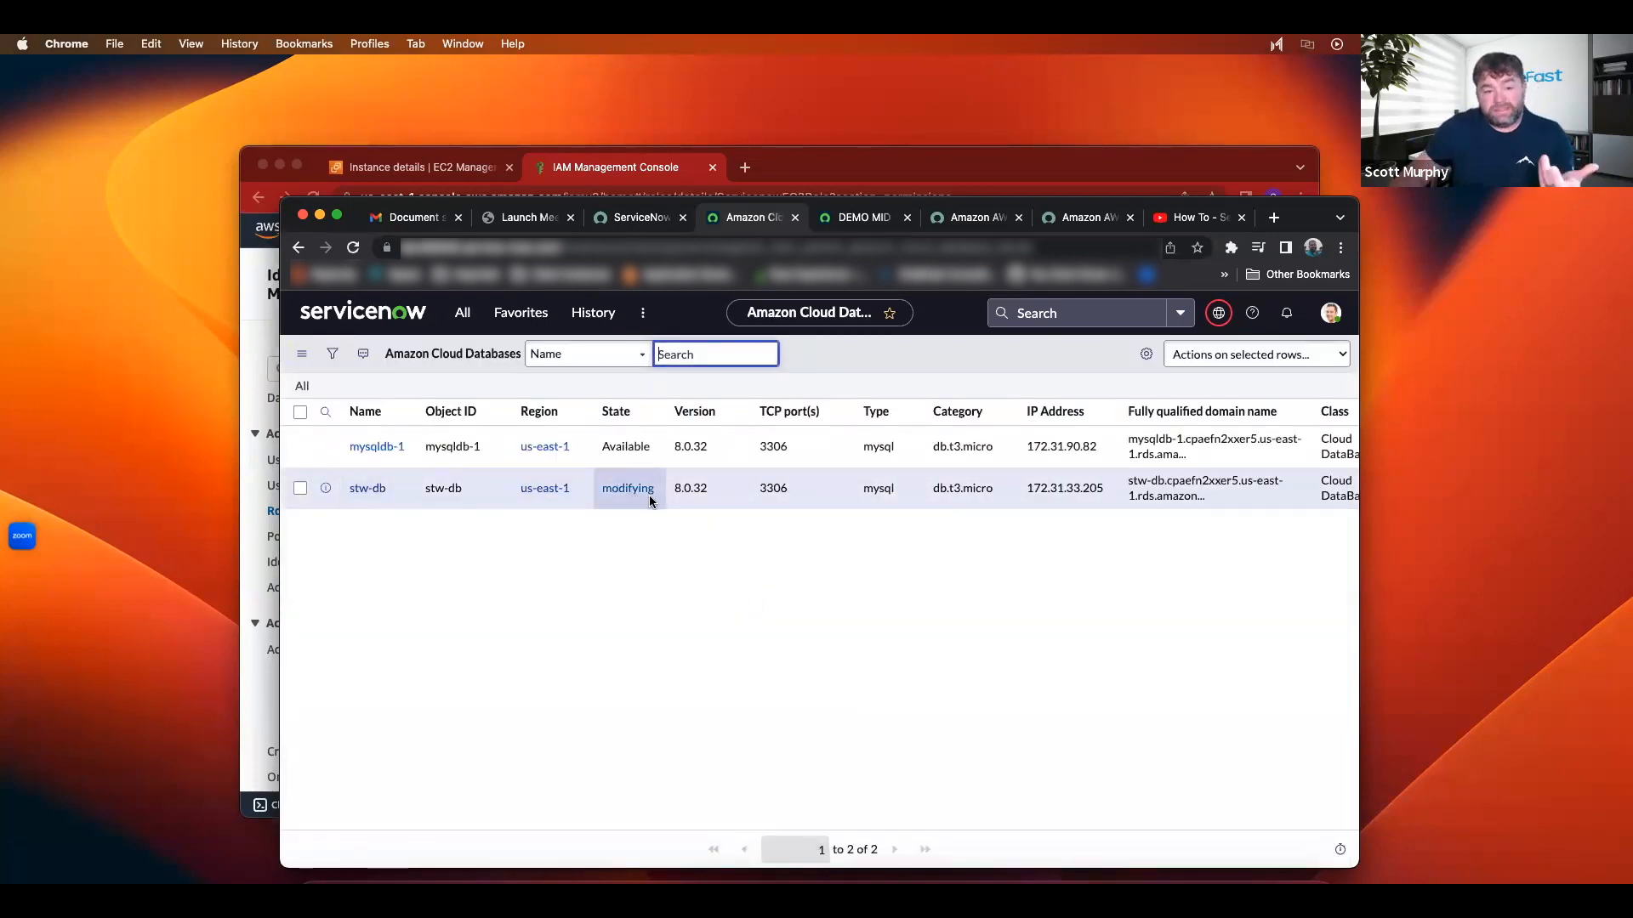
key("ctrl+Right")
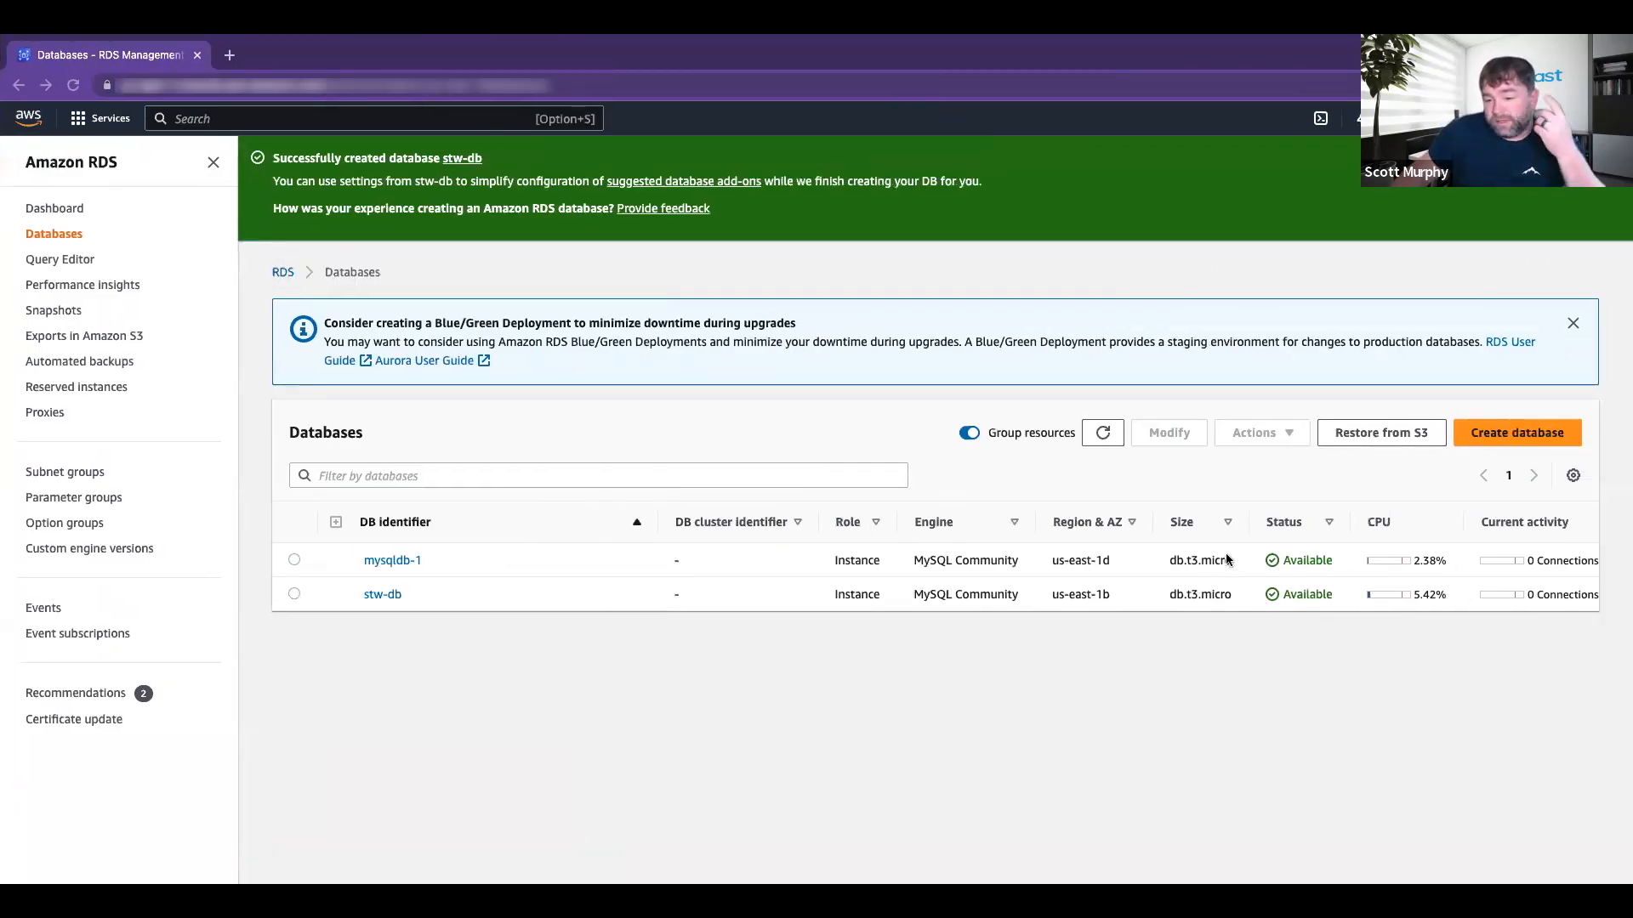
Step: Refresh RDS to confirm stw-db is Available, then compare with ServiceNow's Cloud Databases list
left_click(1095, 431)
key("ctrl+Left")
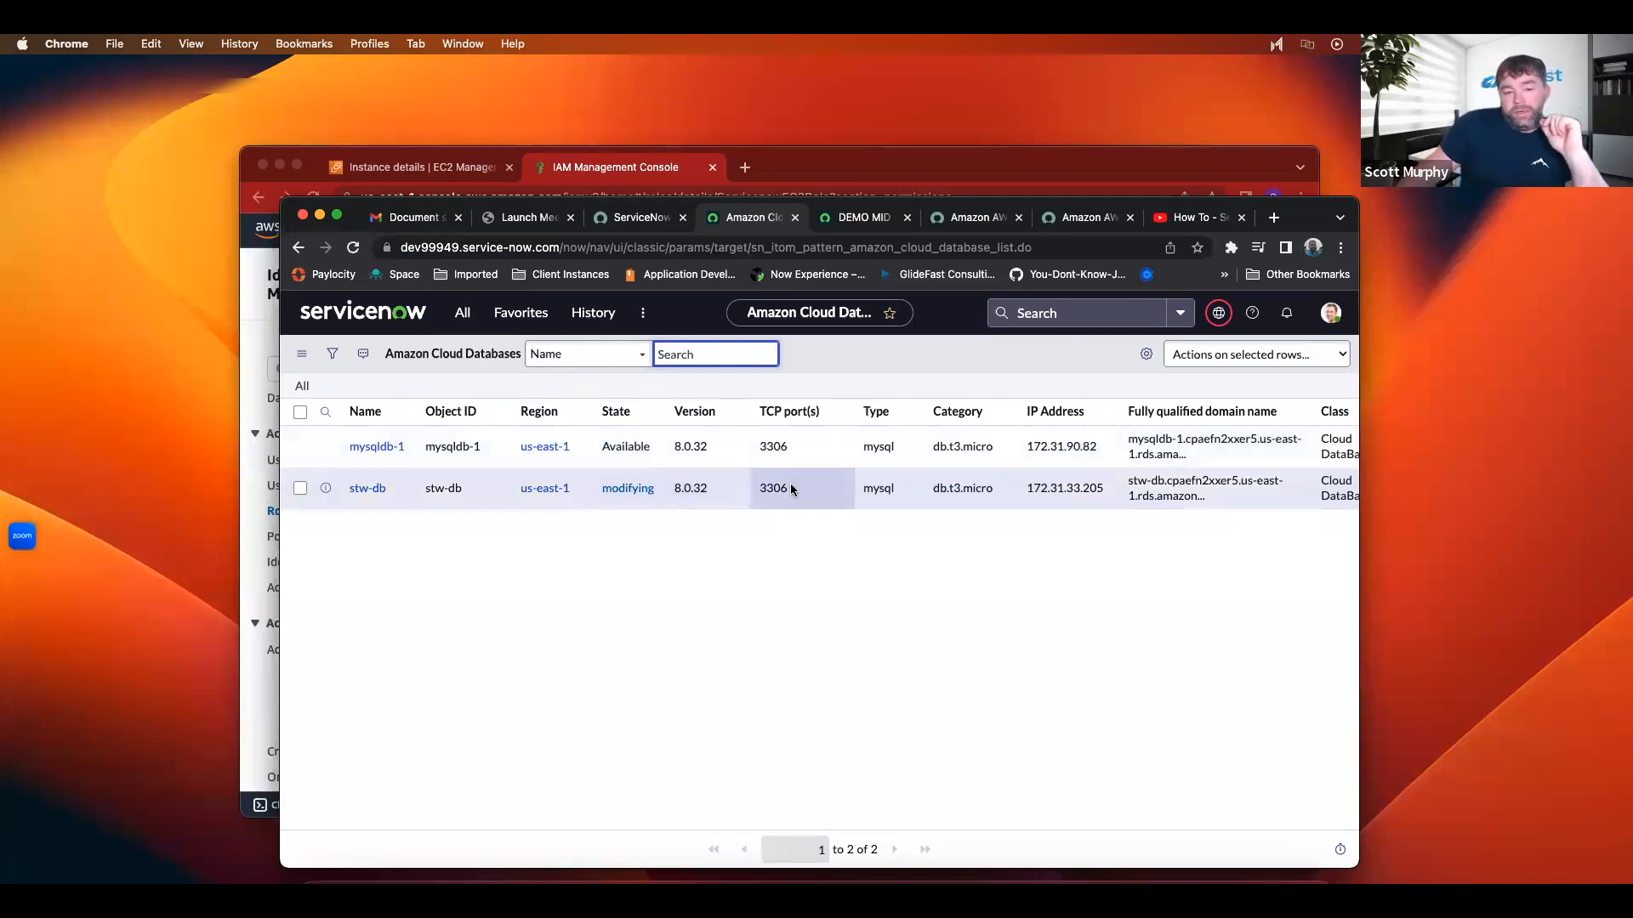
key("ctrl+Right")
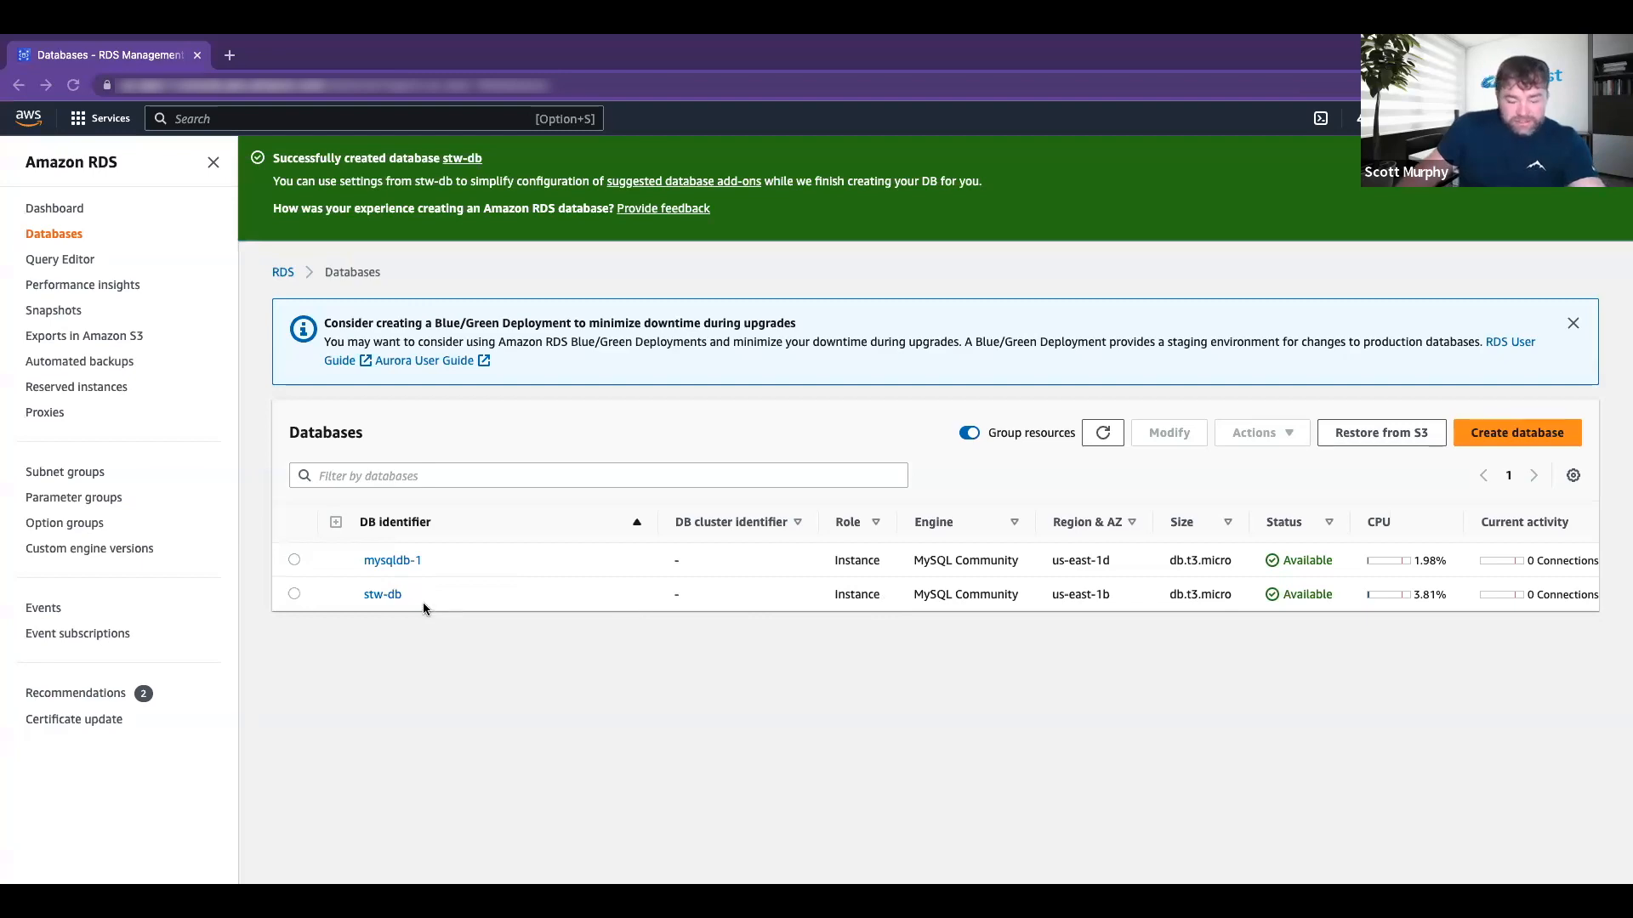
key("ctrl+Left")
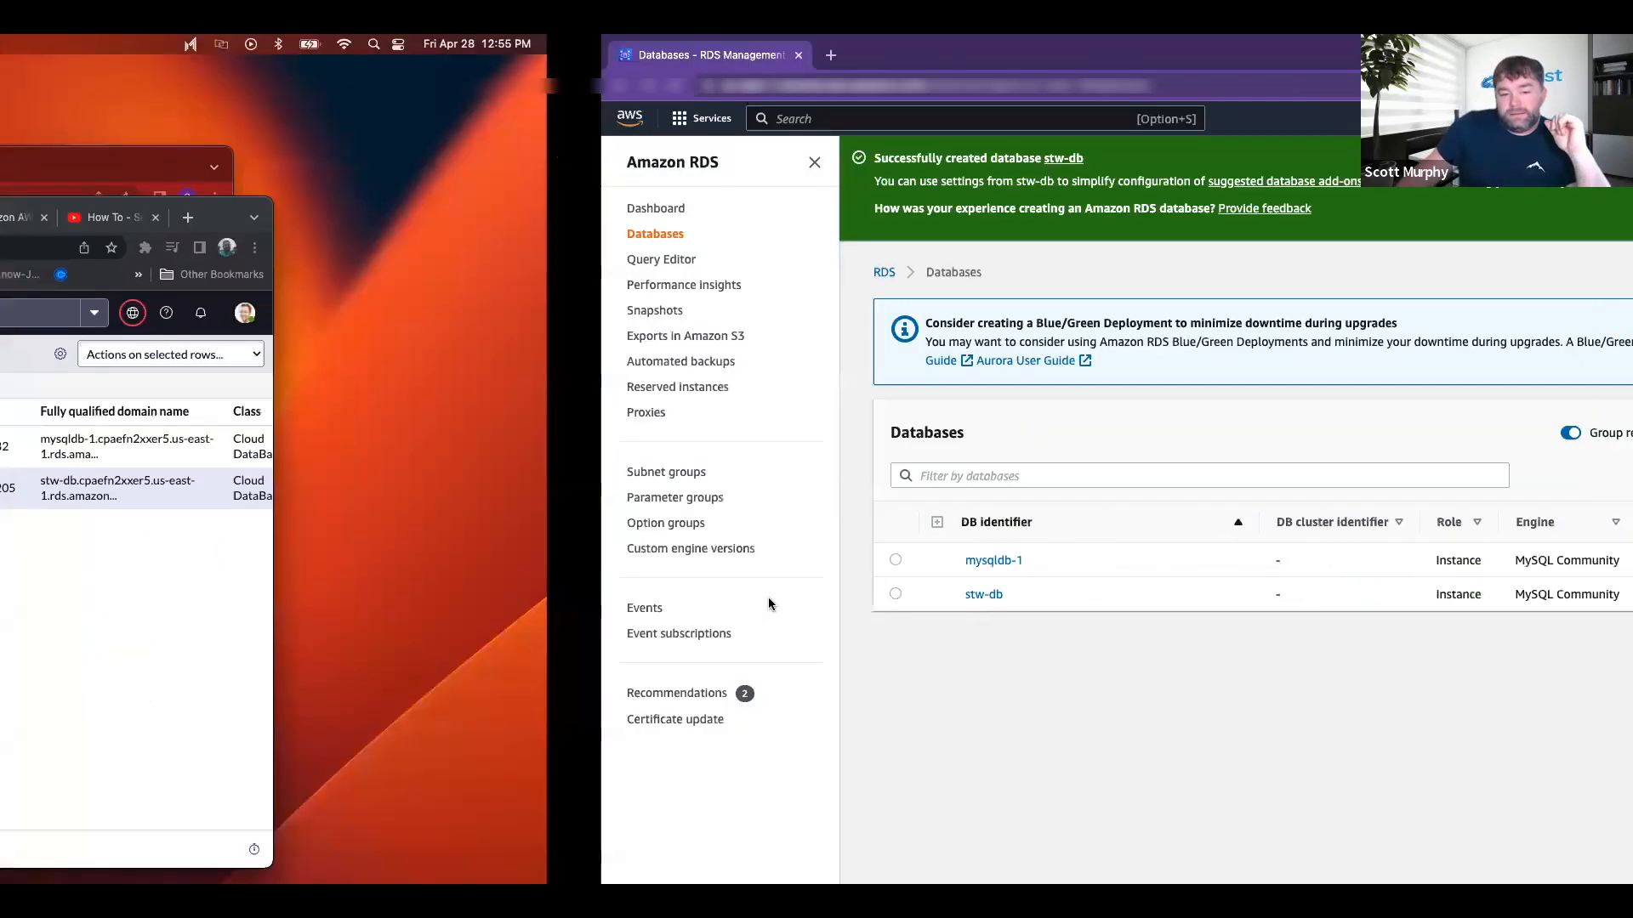